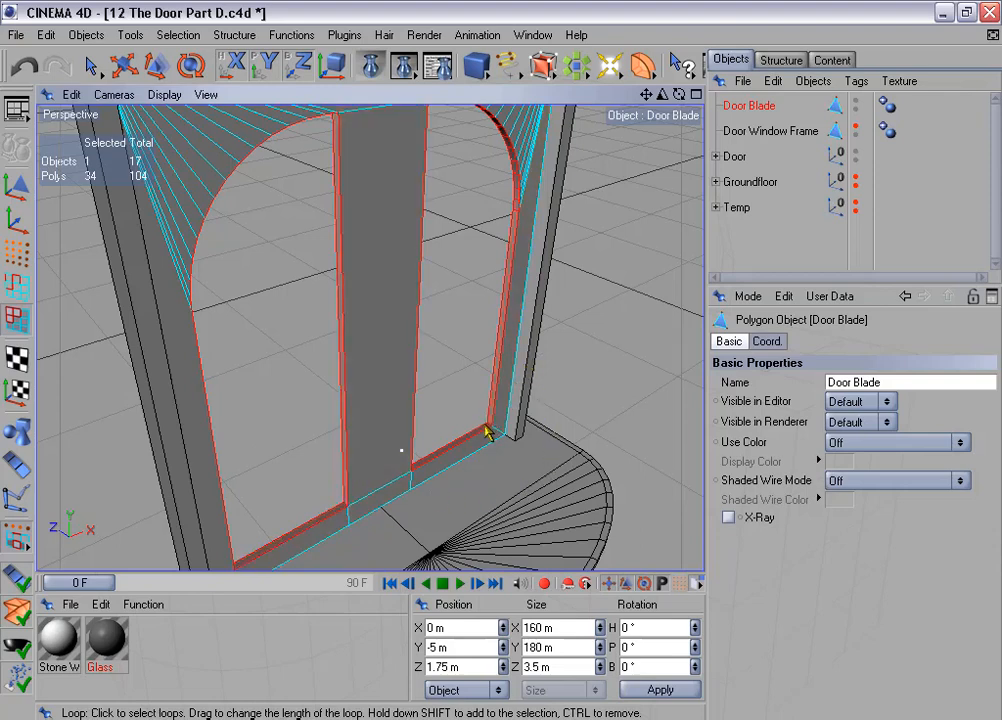
Step: Delete the selected window frame polygons from the Door Blade and place the Door Blade inside the Door group
key(Delete)
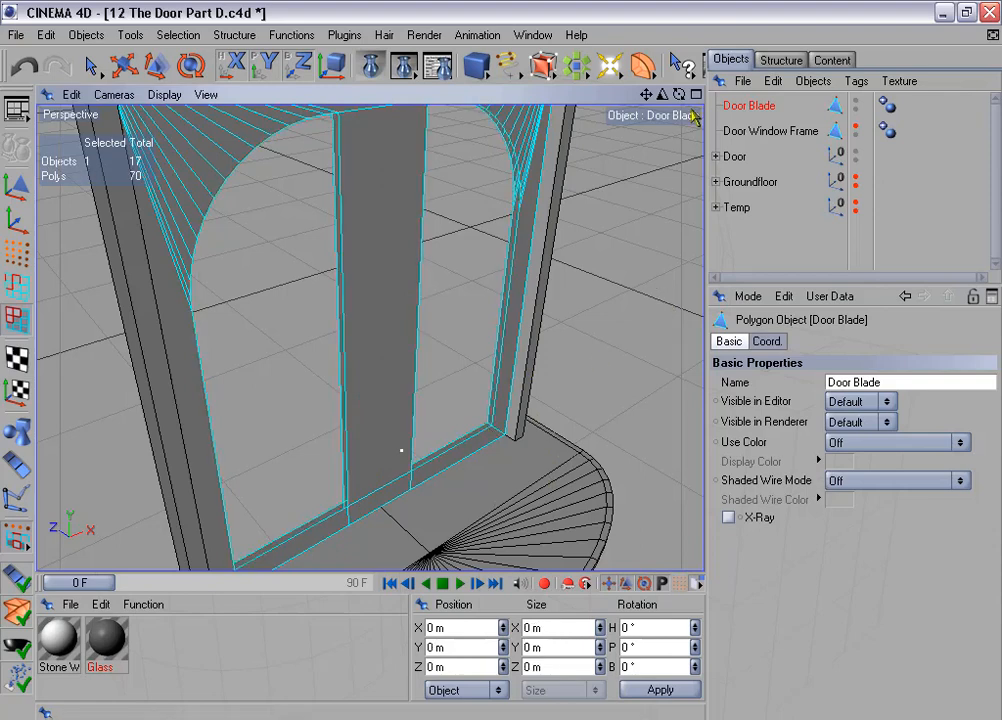
drag(745, 113, 745, 160)
click(716, 131)
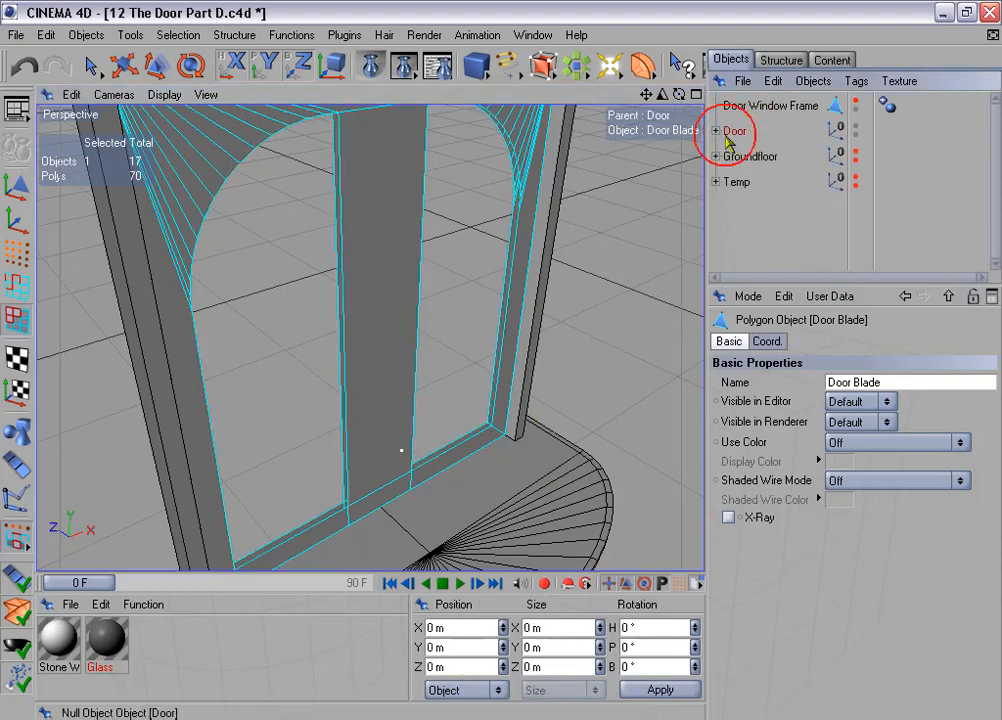
Step: Select the Door Window Frame object and restore its editor visibility to the default
click(772, 106)
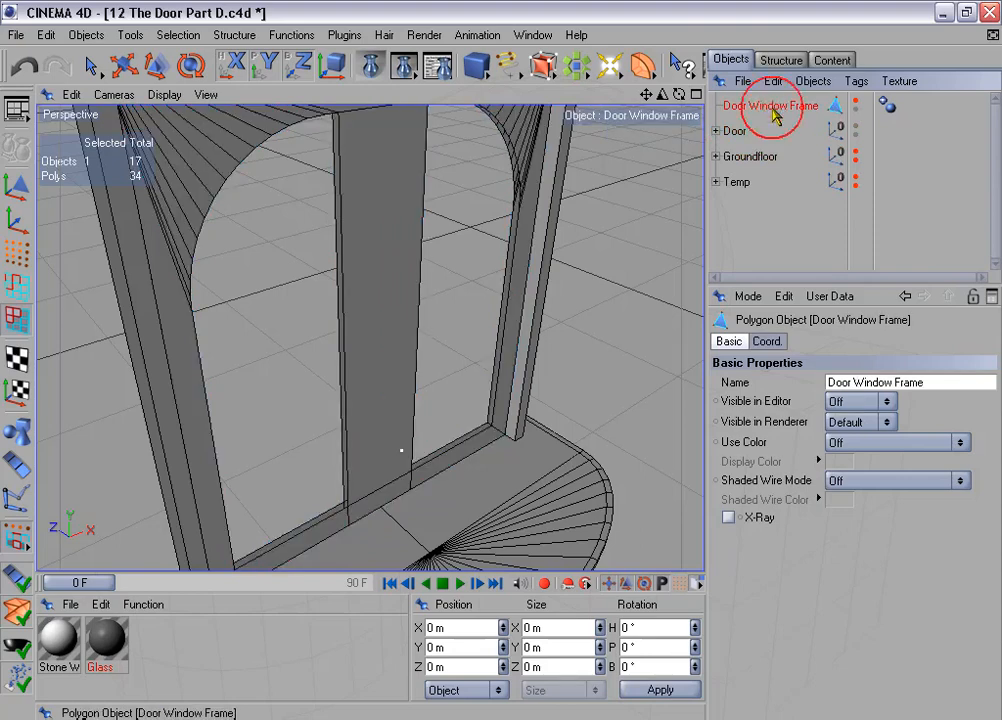
click(855, 104)
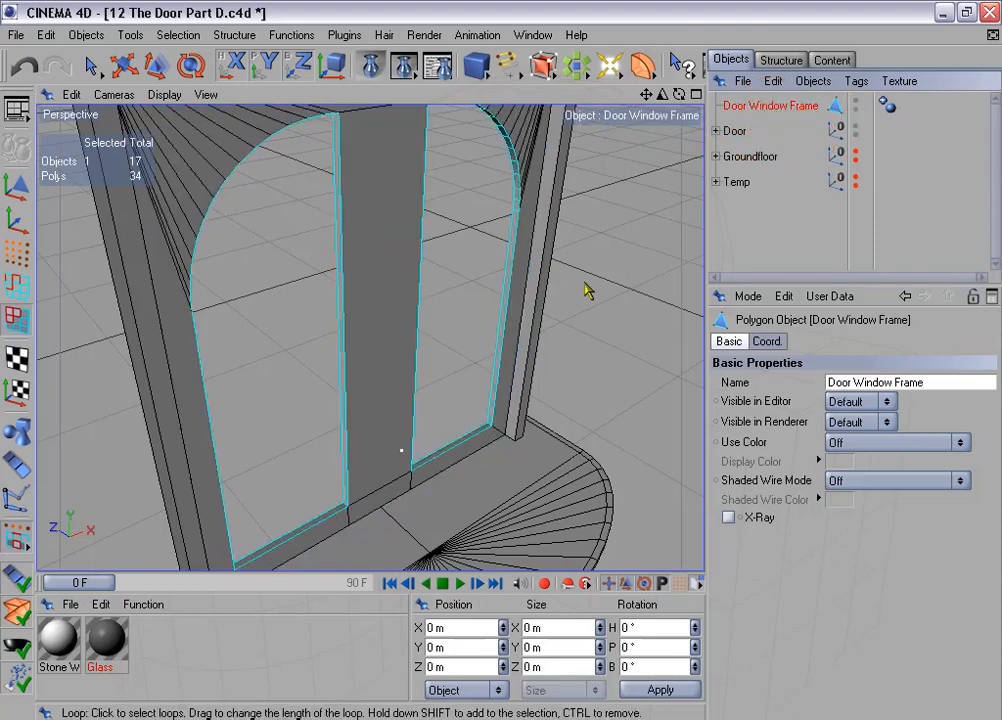
alt+drag(588, 291, 606, 262)
drag(664, 95, 586, 98)
alt+drag(501, 361, 510, 356)
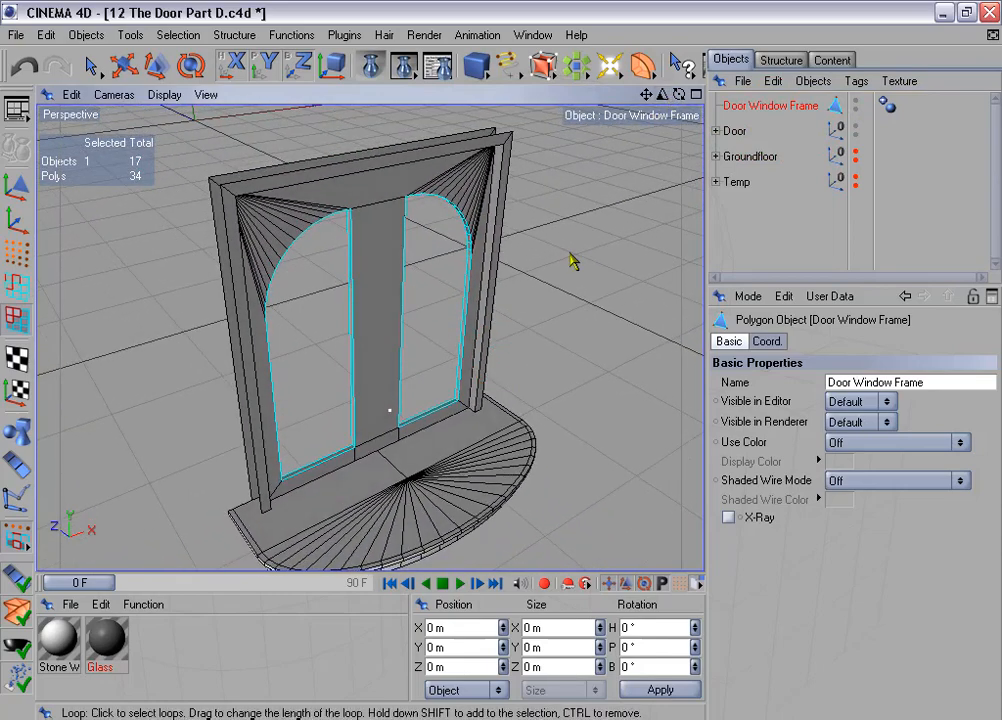
alt+drag(572, 262, 580, 268)
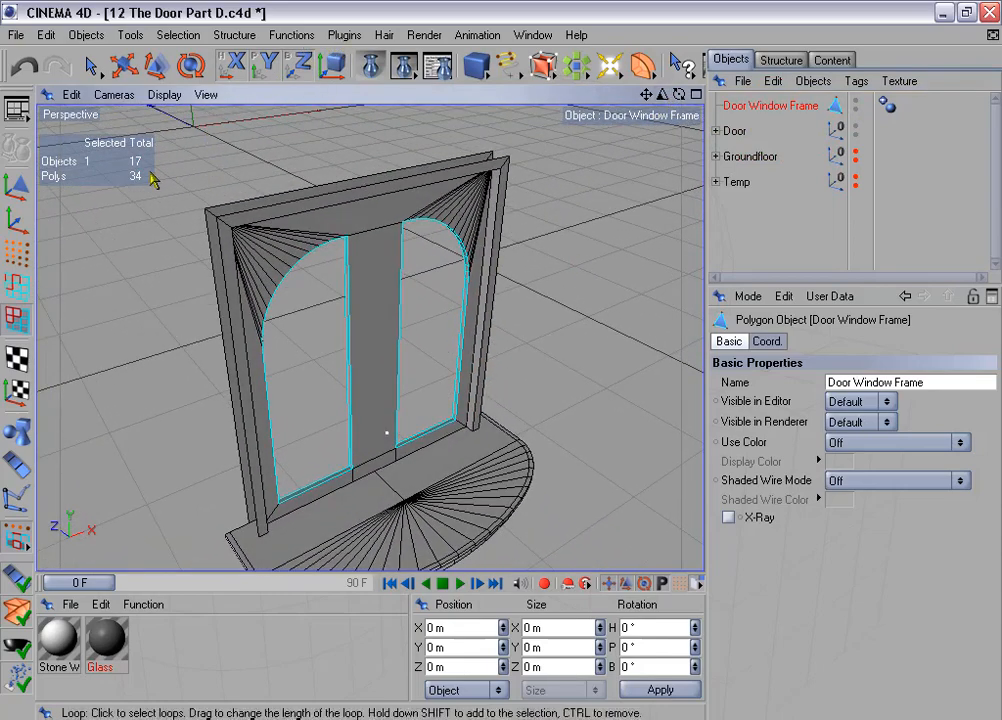
Step: Center the Door Window Frame's axis on all its points in object mode using Axis Center, with 0 % on X, Y and Z
click(16, 150)
click(124, 65)
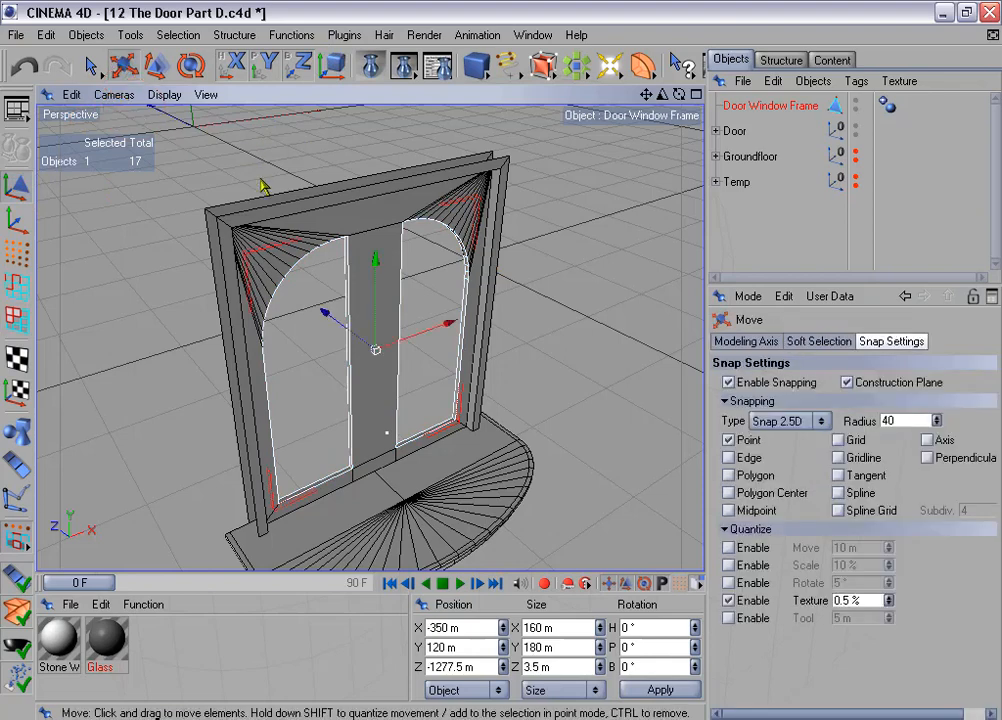
click(345, 35)
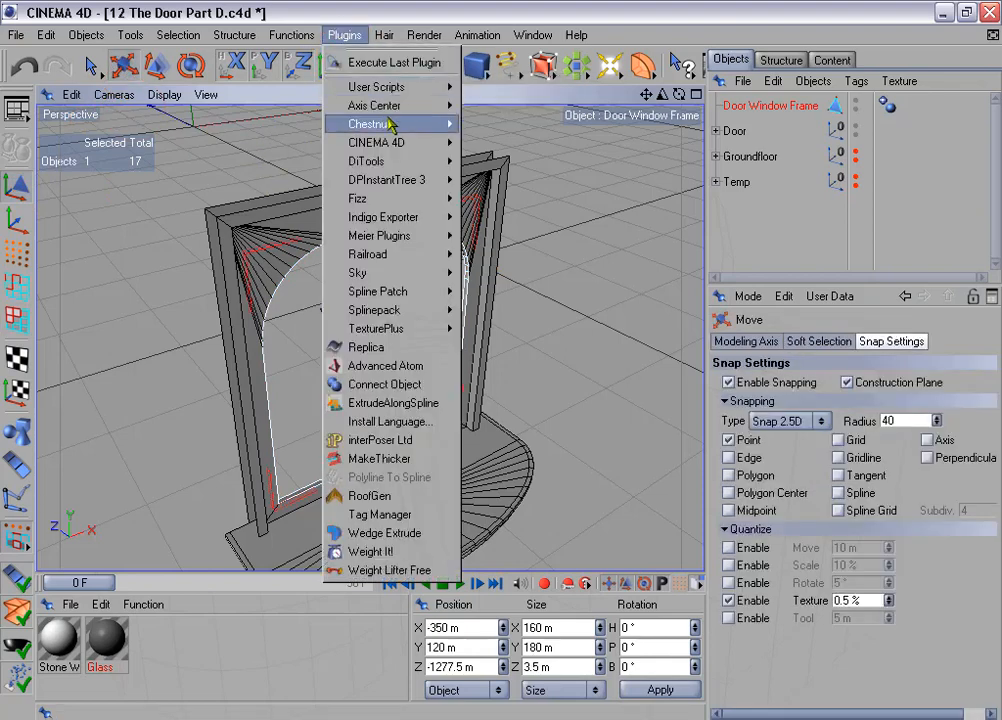
mouse_move(380, 105)
click(530, 107)
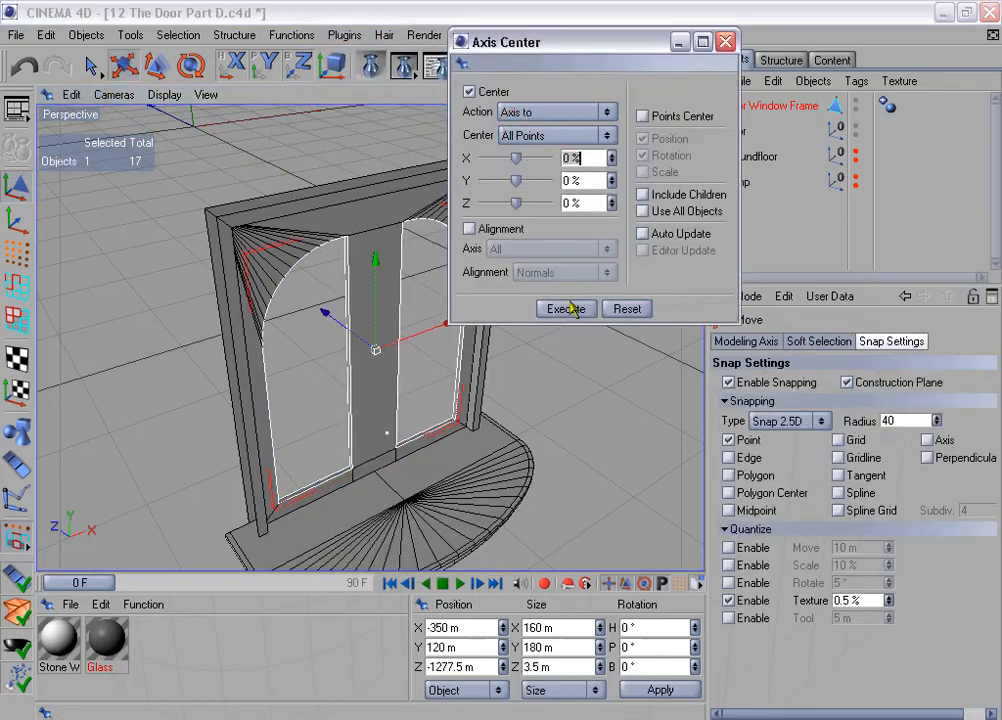
click(585, 309)
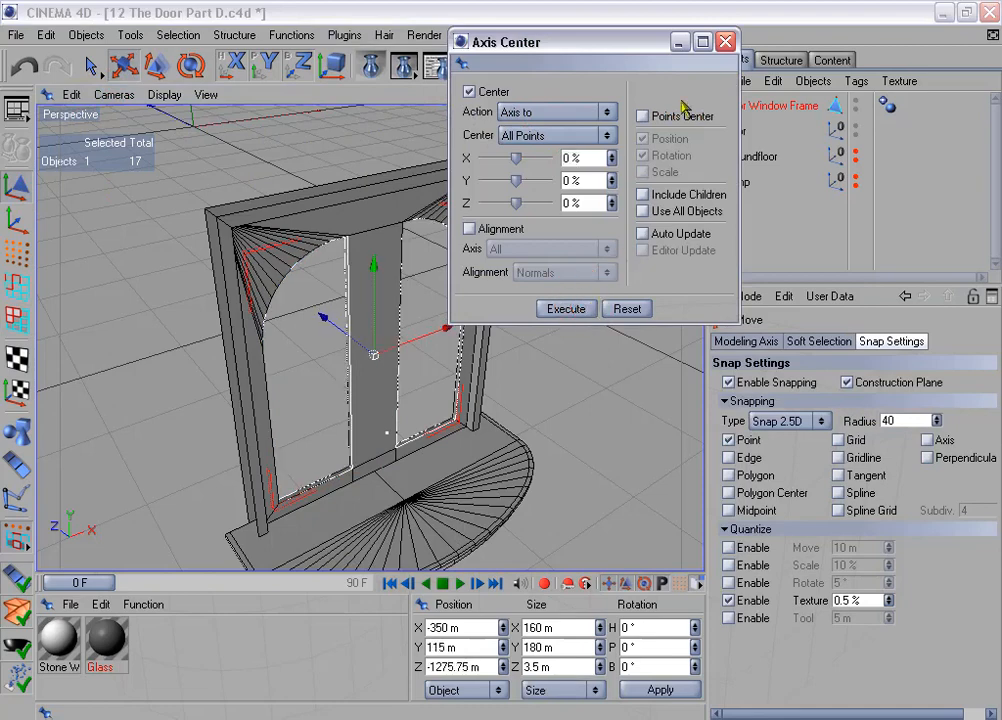
click(726, 43)
Step: Scale the Door Window Frame along its Z axis and set its Z size to exactly 7.5 m
mouse_move(592, 236)
alt+mouse_down()
mouse_move(560, 240)
mouse_move(592, 236)
alt+mouse_up()
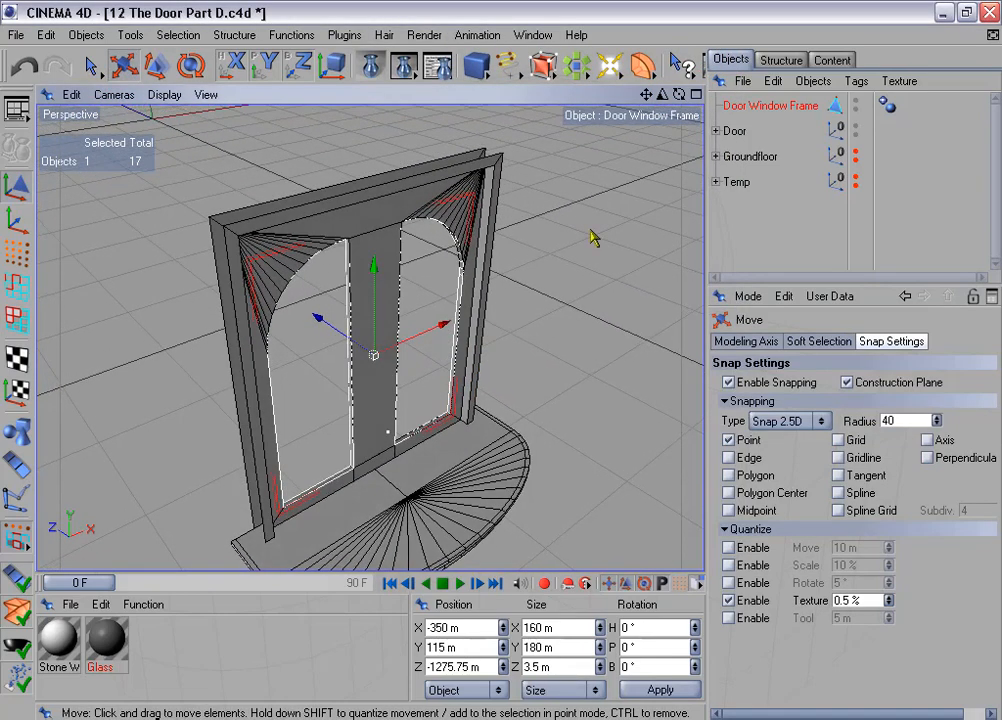
alt+drag(480, 502, 488, 466)
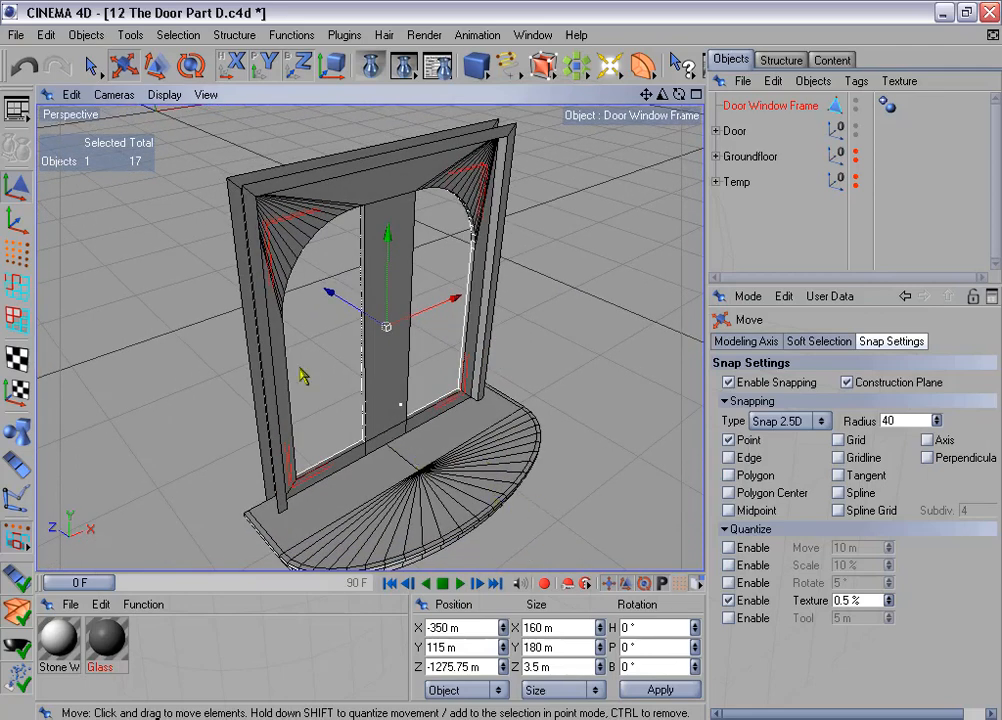
click(156, 65)
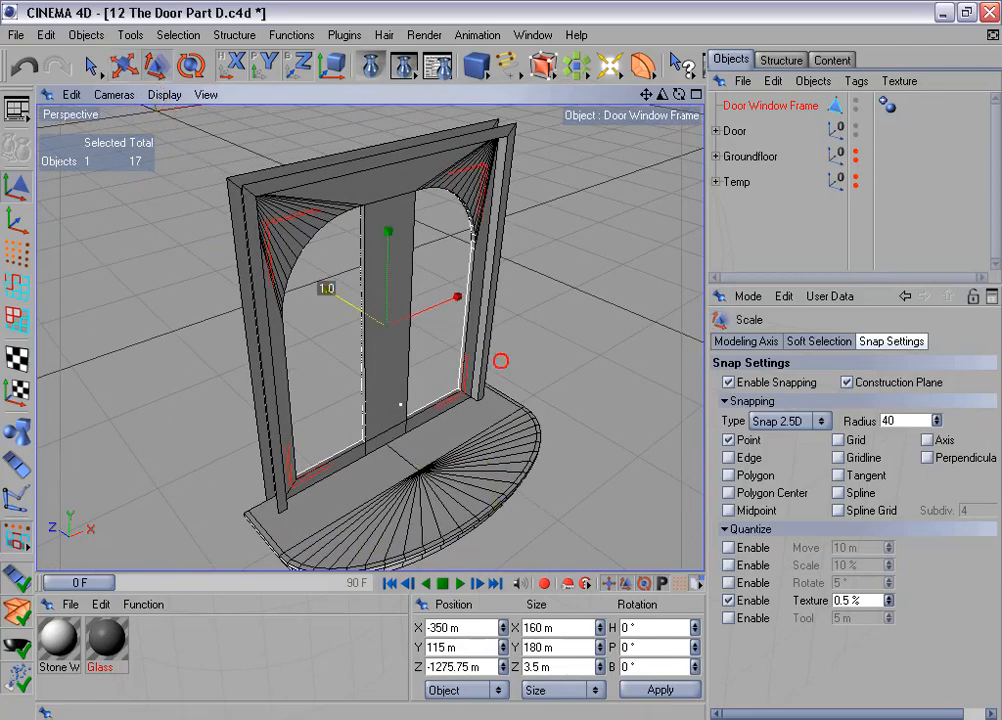
drag(326, 289, 327, 290)
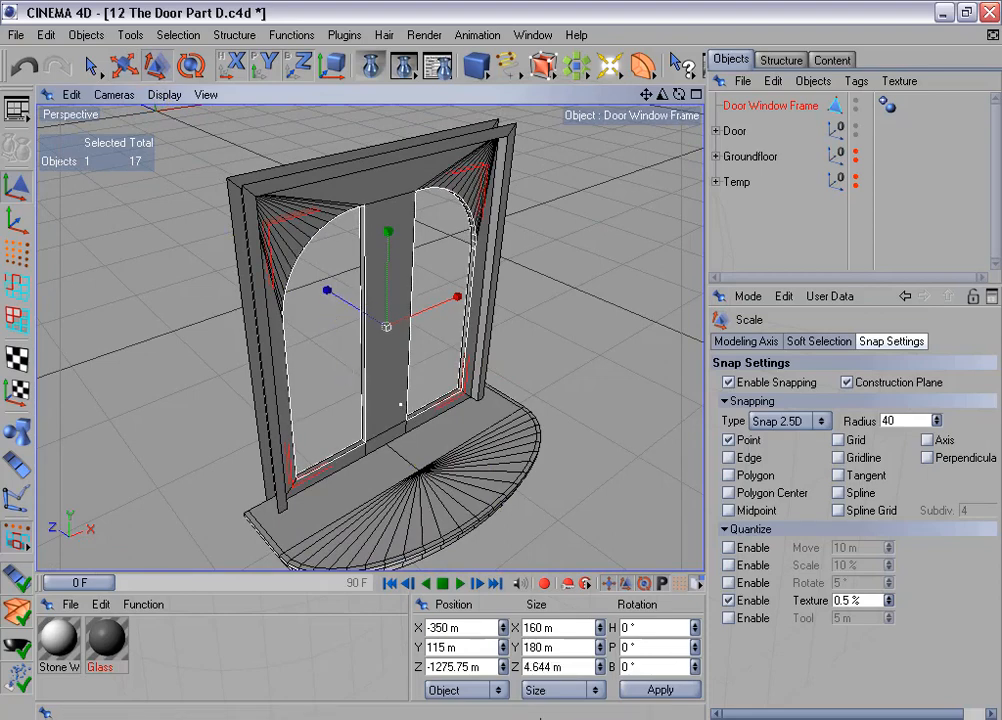
click(571, 666)
text(7.5)
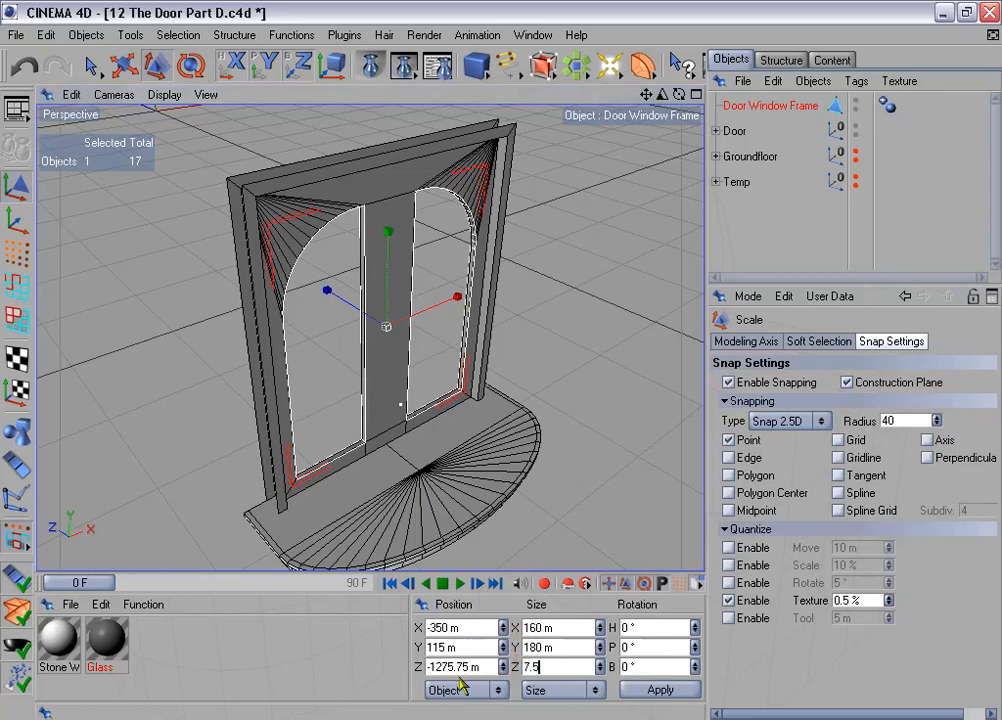
key(Return)
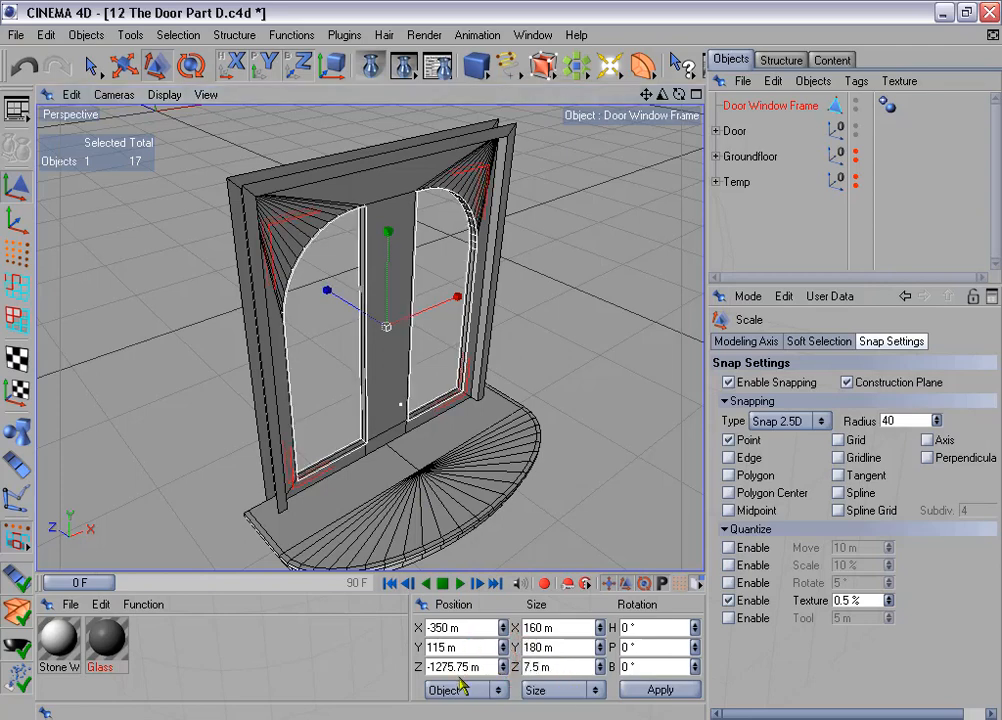
Step: Extrude the Door Window Frame polygons by -3.5 m with a 90° maximum angle, Create Caps and Preserve Groups enabled
click(16, 322)
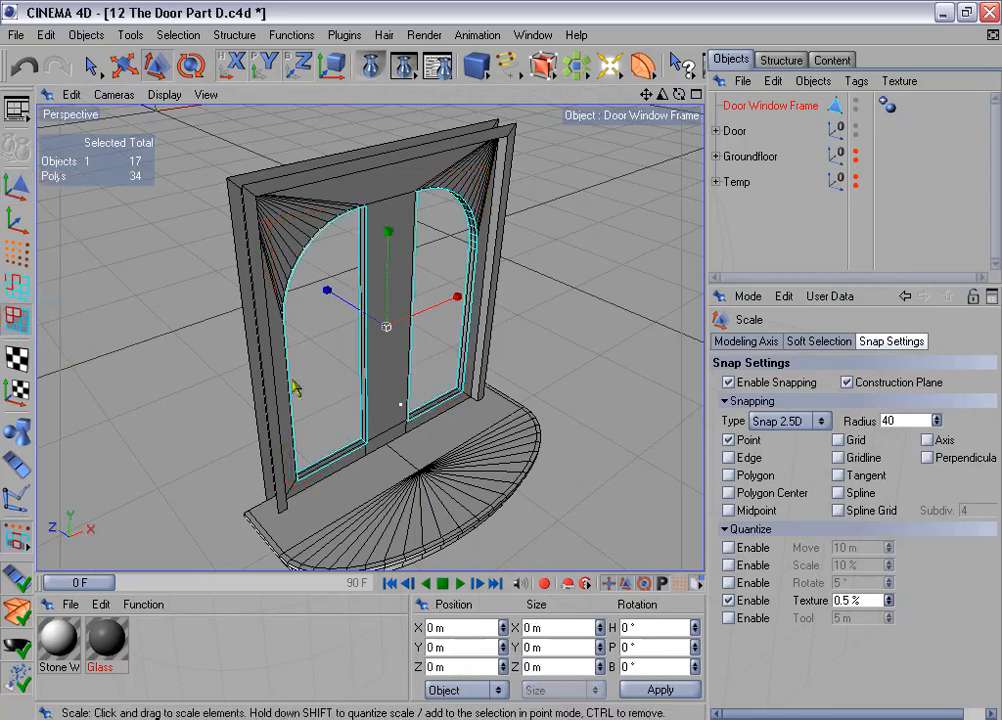
right_click(574, 292)
click(649, 314)
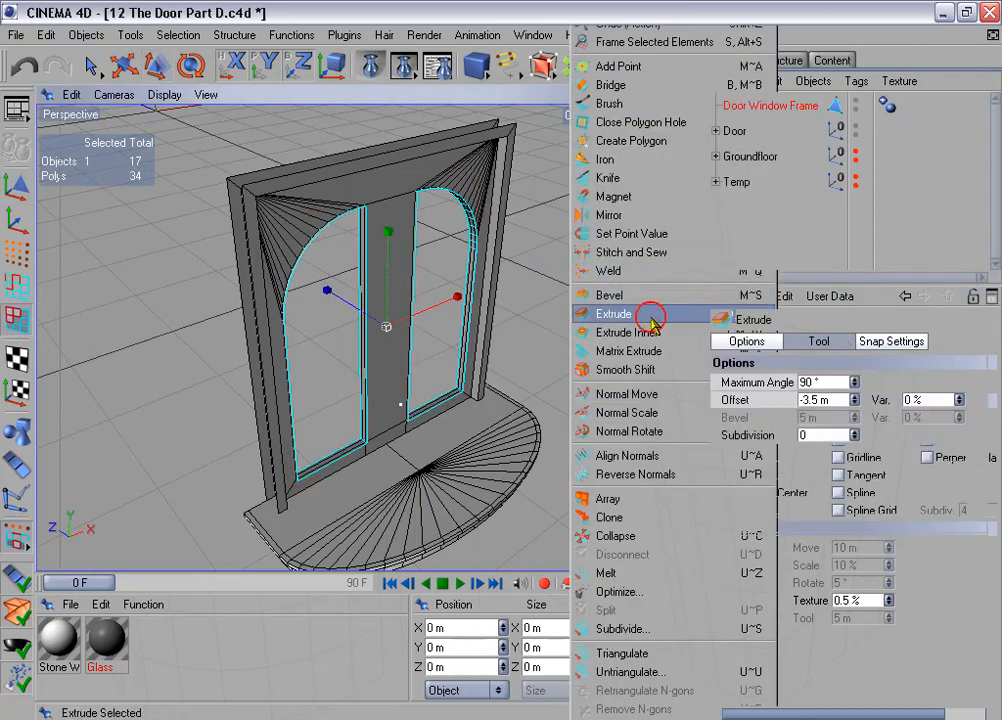
click(774, 343)
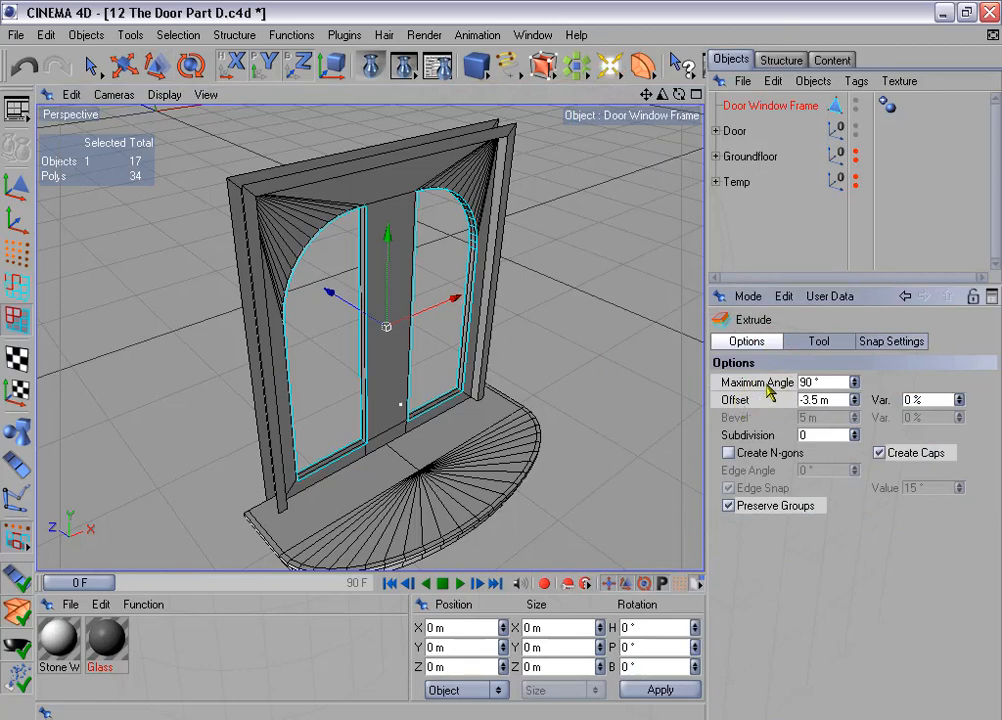
click(764, 385)
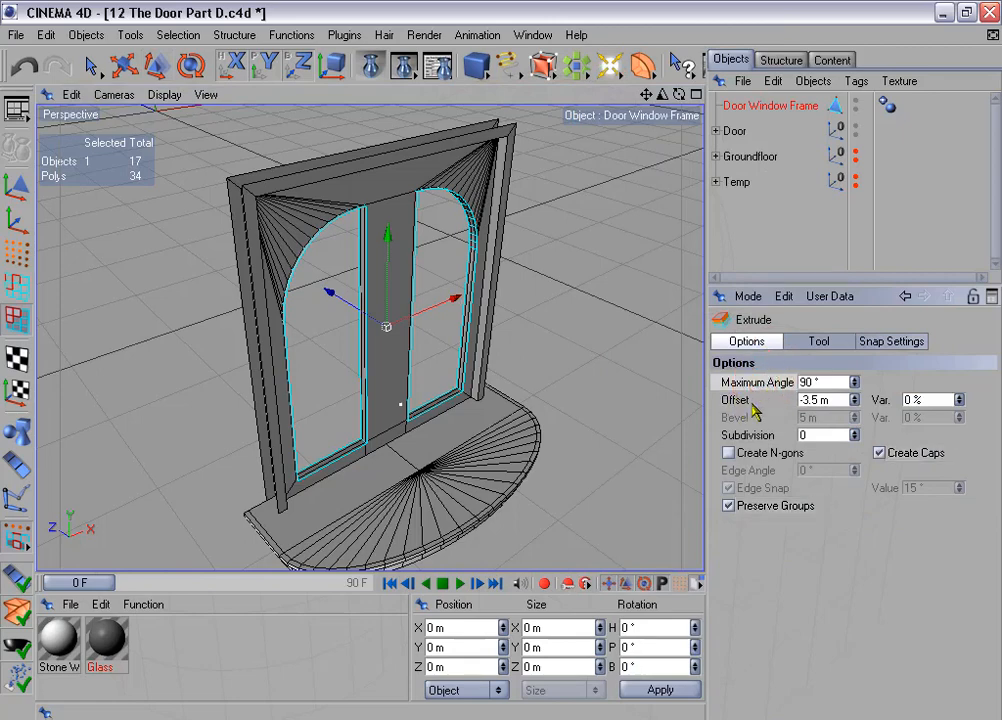
click(740, 400)
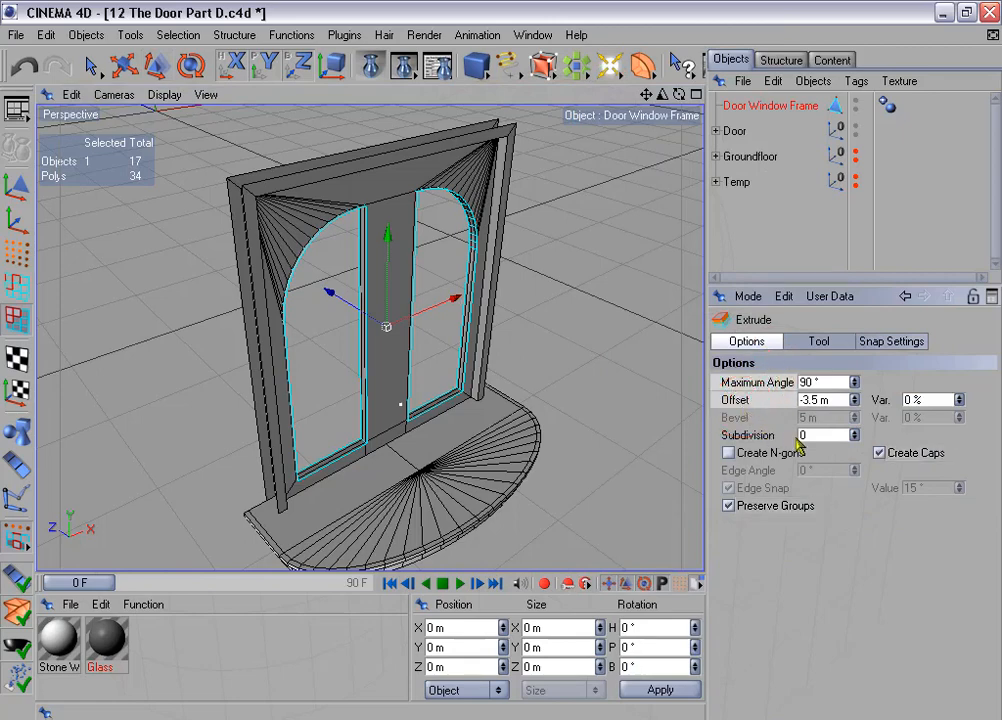
click(901, 453)
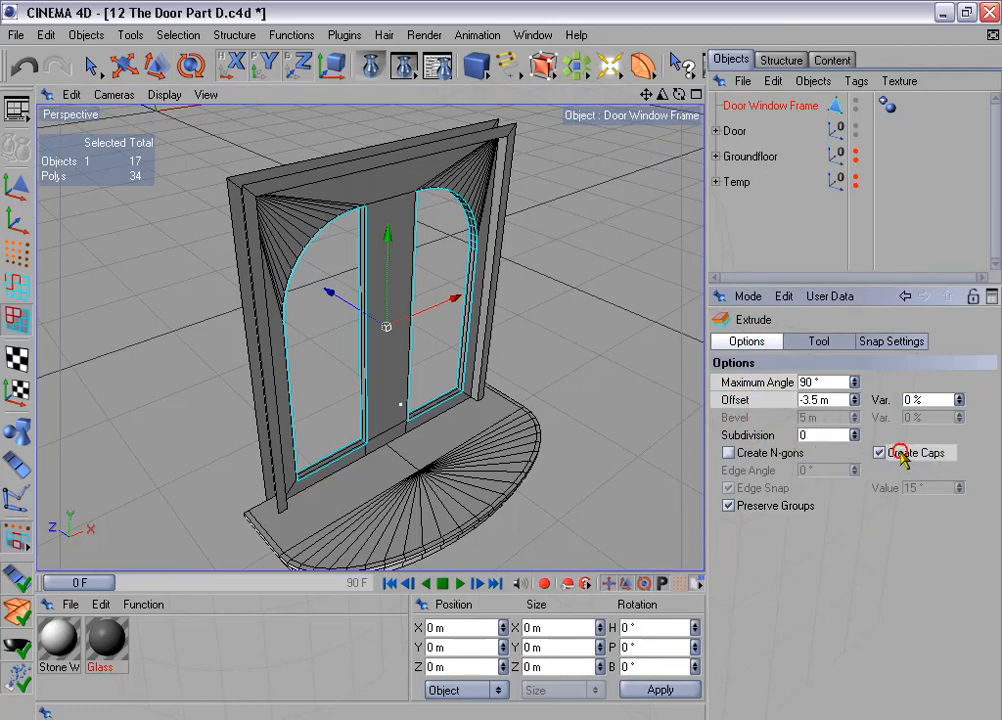
click(773, 507)
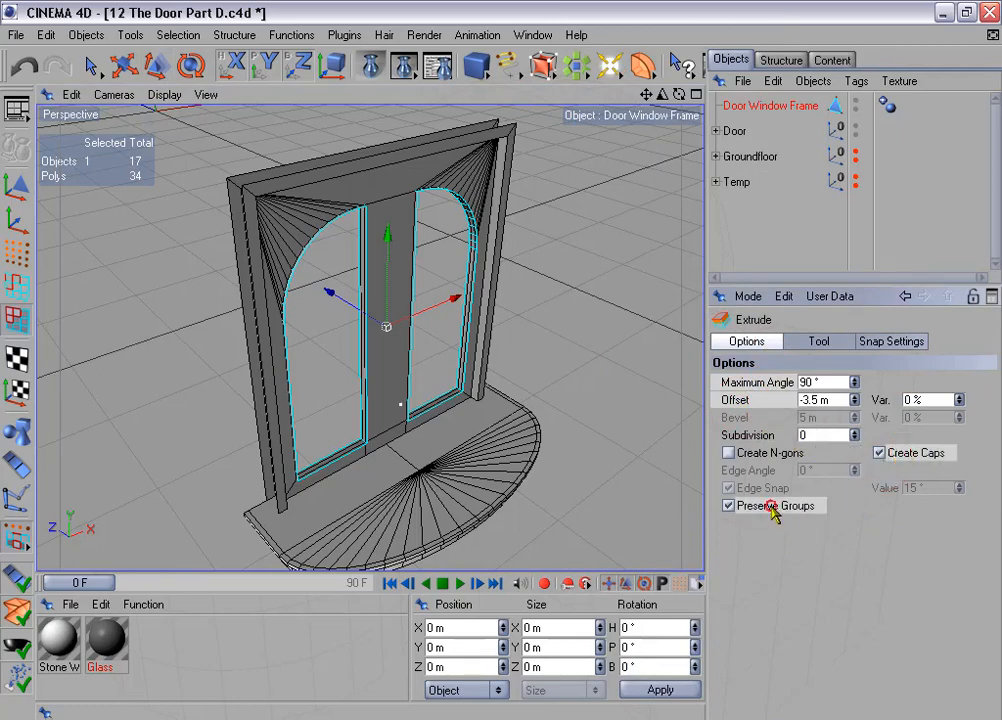
click(819, 341)
click(776, 564)
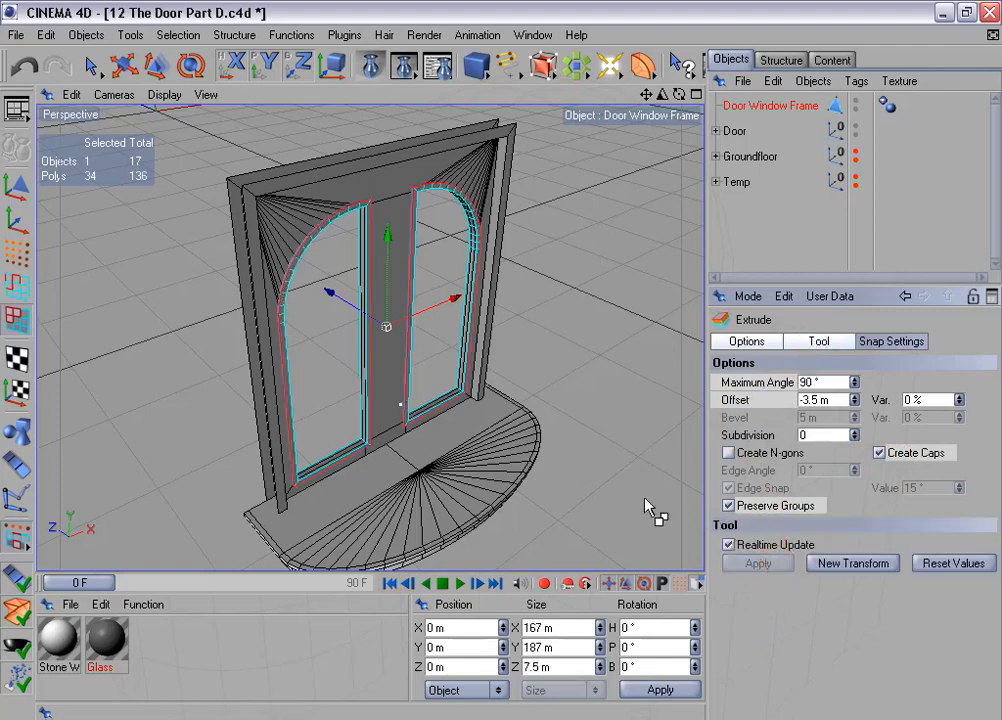
Step: Select all polygons of the Door Window Frame and reverse their normals
key(ctrl+a)
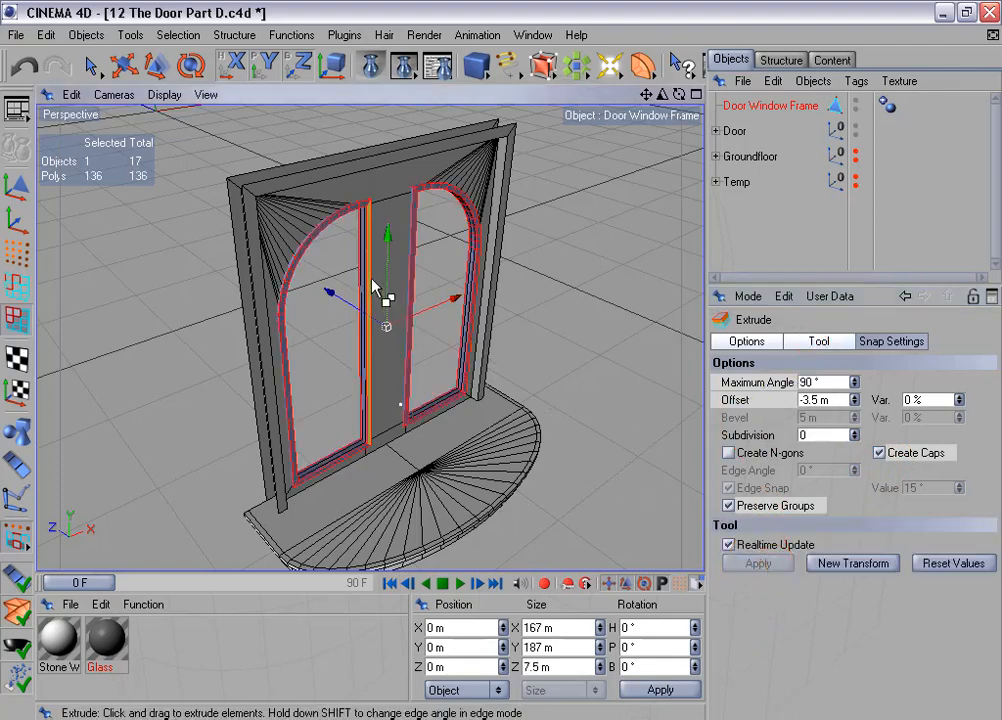
click(292, 35)
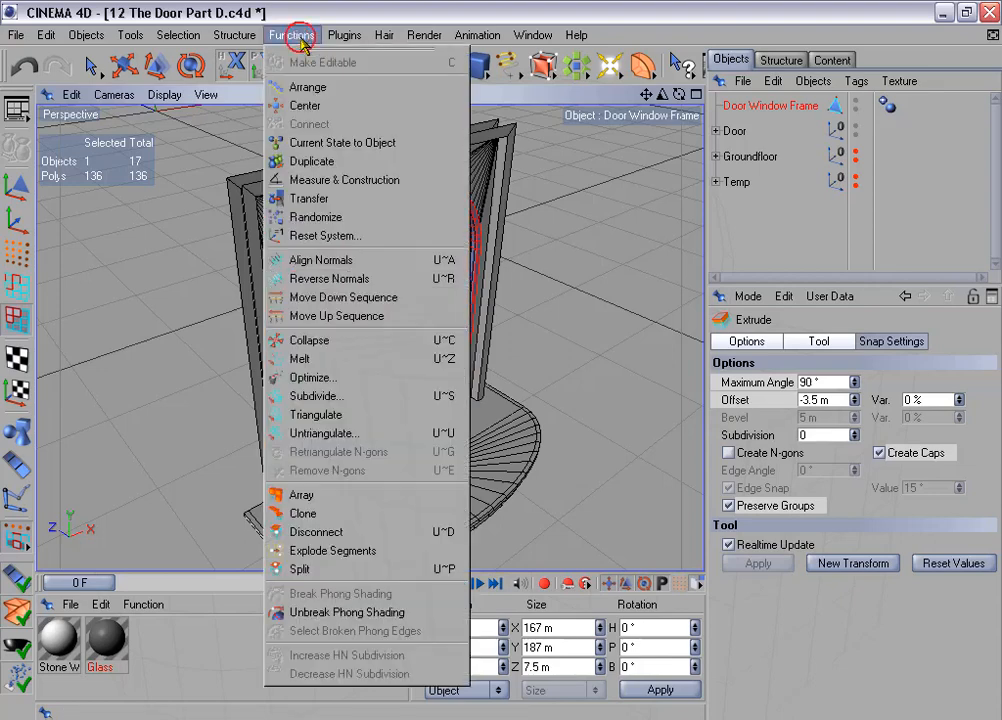
click(397, 280)
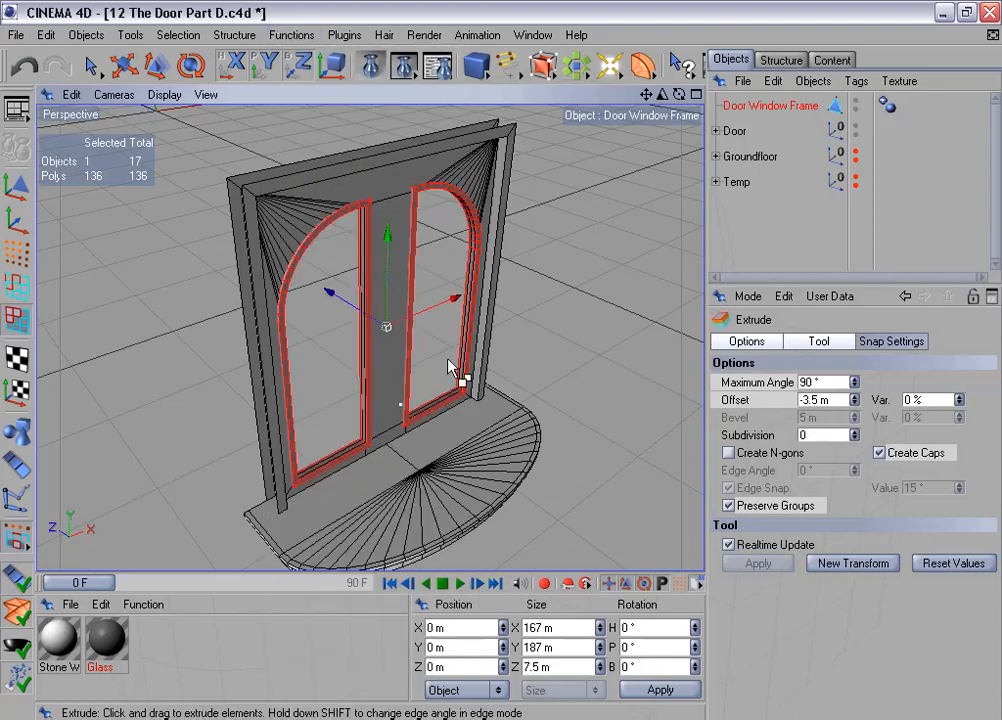
Step: Loop-select the outer and inner front edges of both arched window frames in edge mode
click(17, 288)
scroll(377, 377, up, 4)
alt+middle_drag(428, 350, 412, 422)
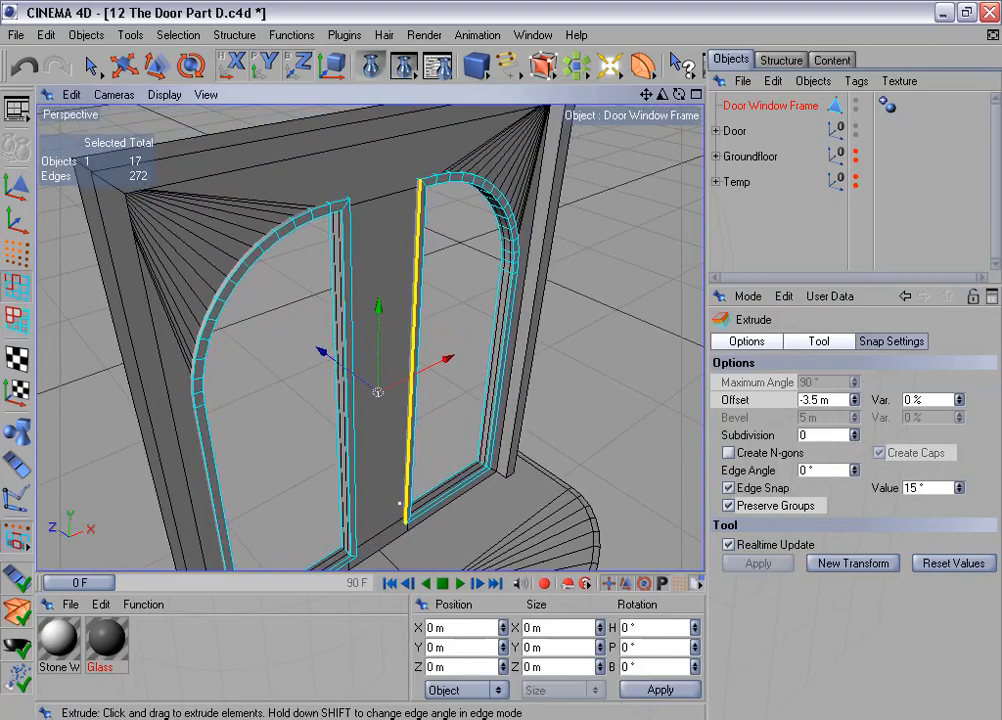
mouse_move(488, 362)
alt+mouse_down()
mouse_move(501, 360)
mouse_move(490, 352)
alt+mouse_up()
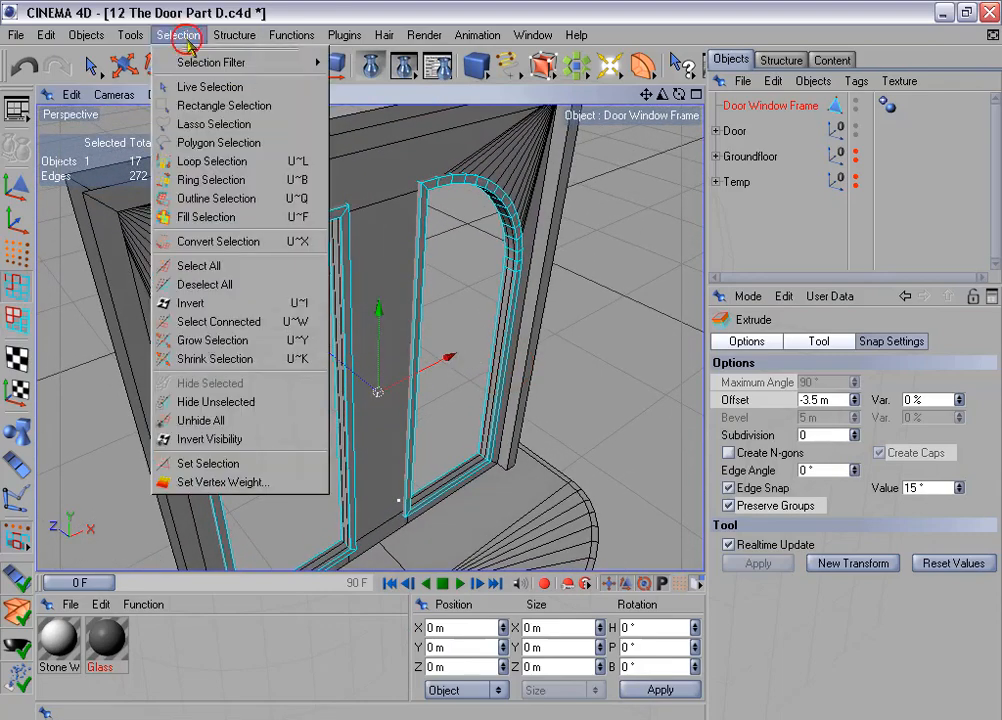
click(178, 35)
click(265, 163)
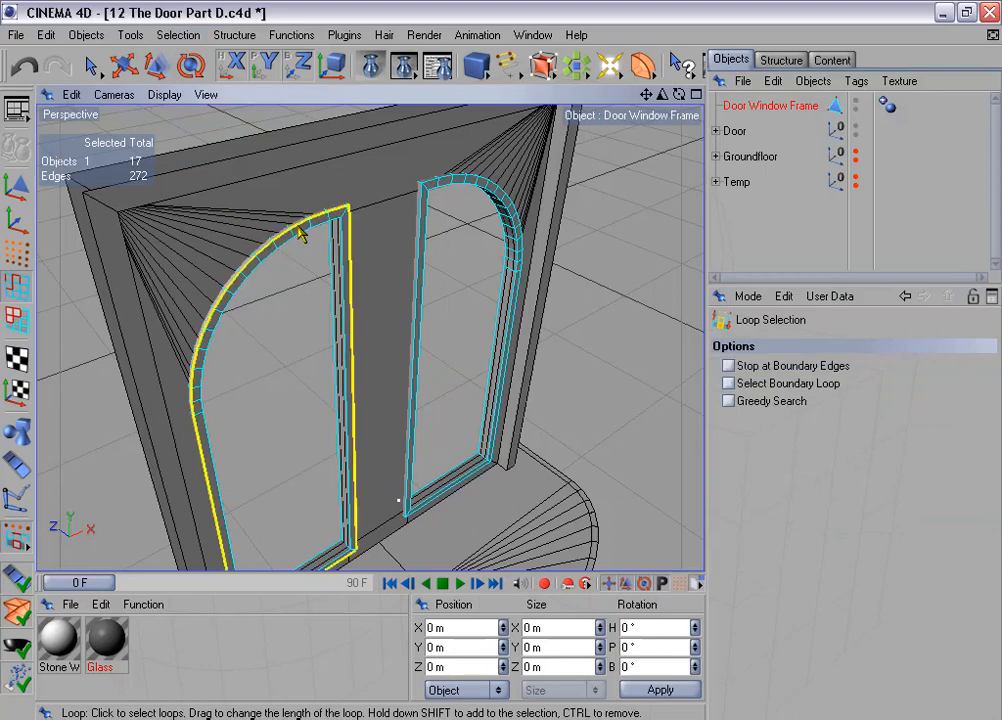
click(307, 235)
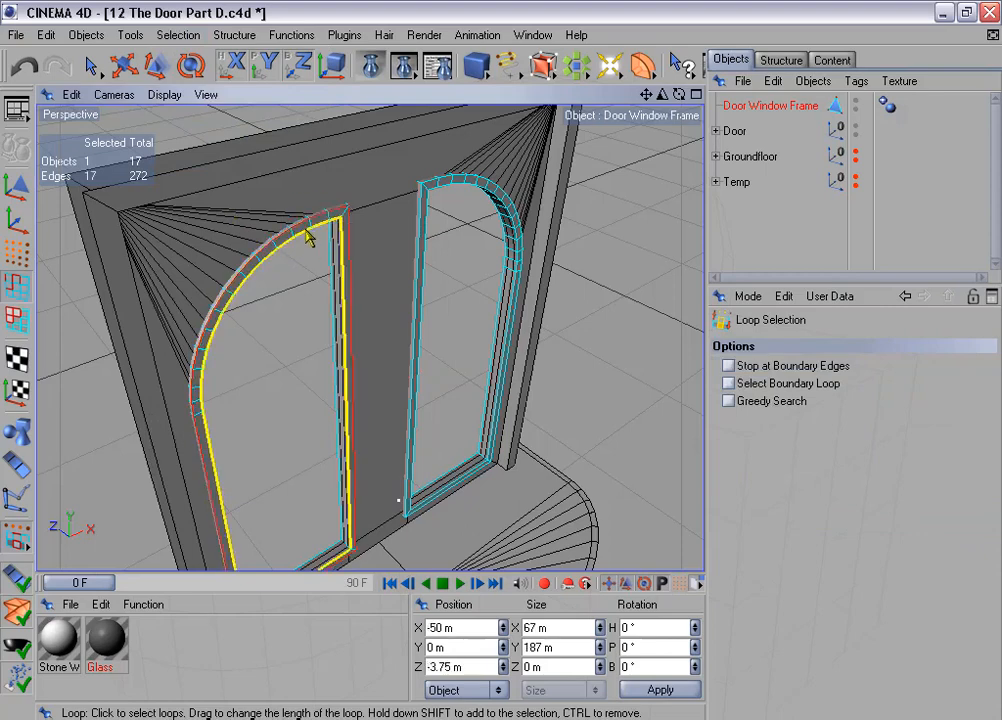
shift+click(445, 187)
shift+click(445, 188)
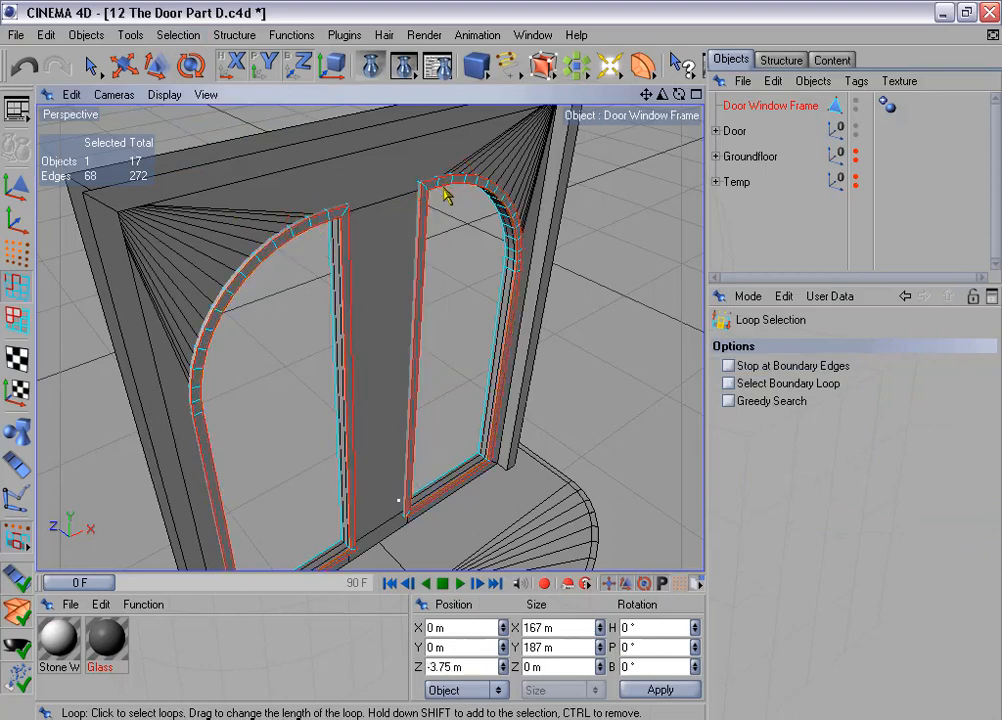
Step: Hide the Door group in the editor to isolate the window frames, and activate the Live Selection tool
alt+middle_drag(595, 367, 599, 327)
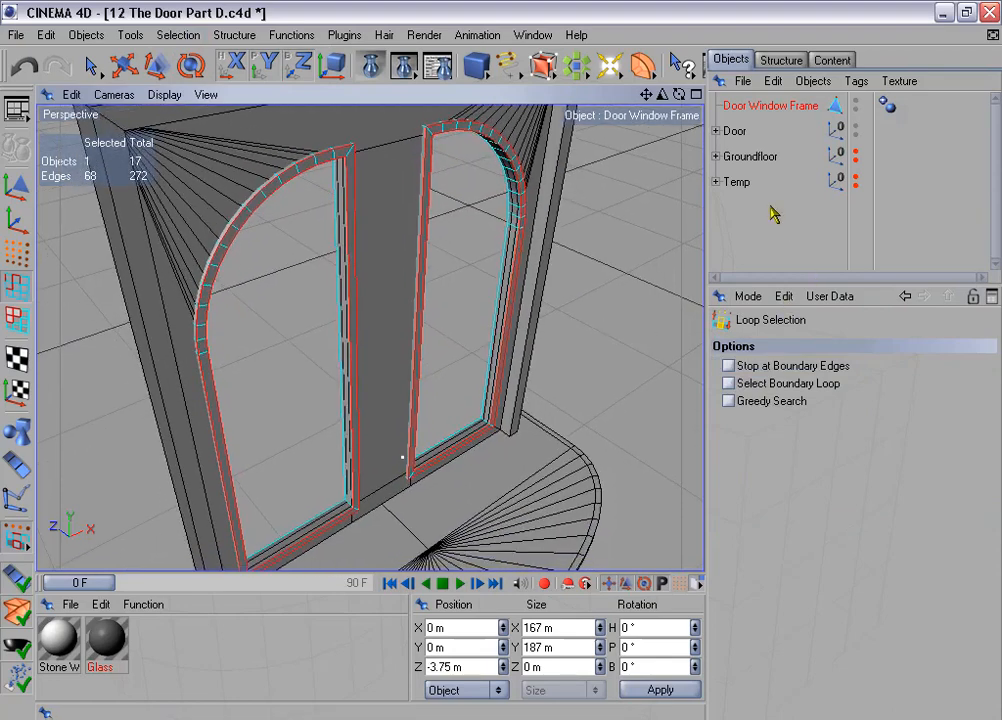
click(856, 127)
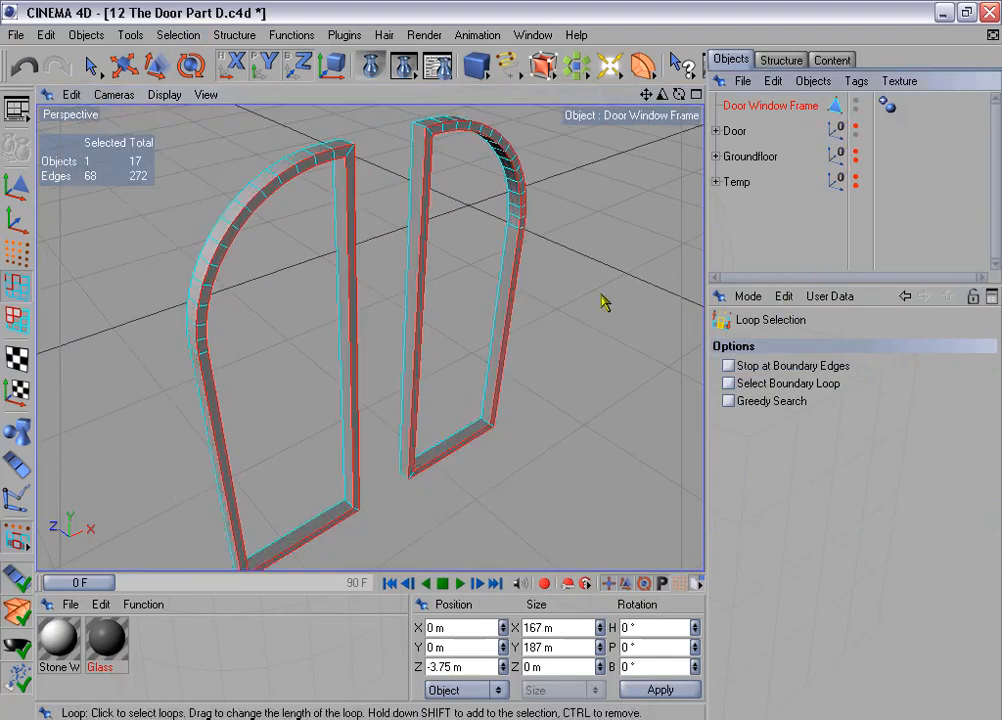
click(96, 65)
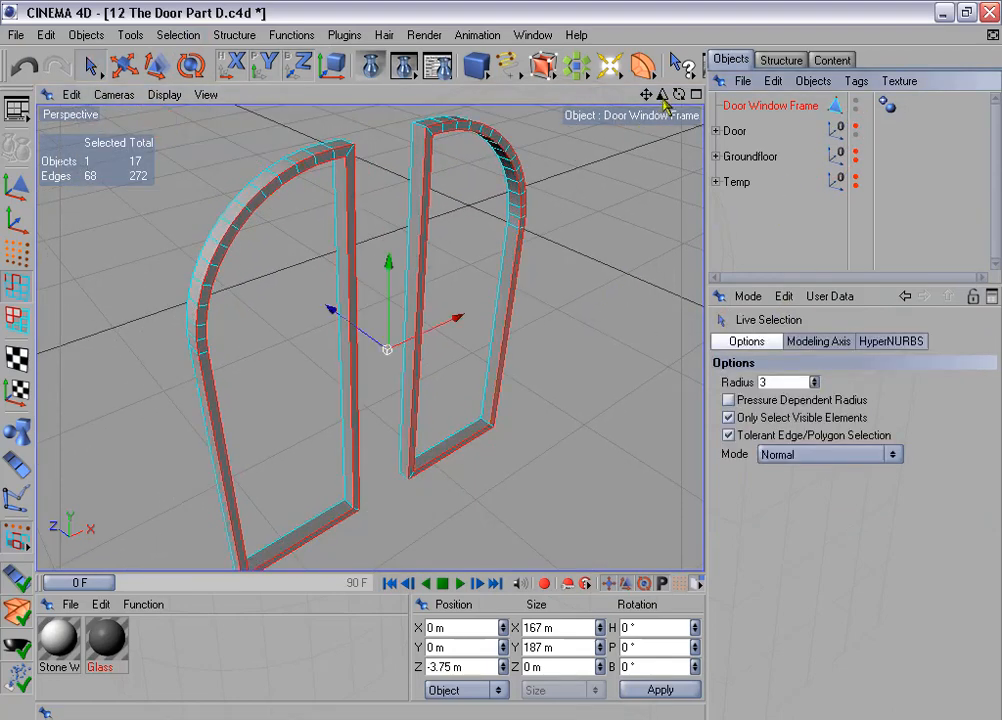
Step: Add the depth edges at the inner bottom corners of both window frames to the edge selection
drag(662, 95, 630, 188)
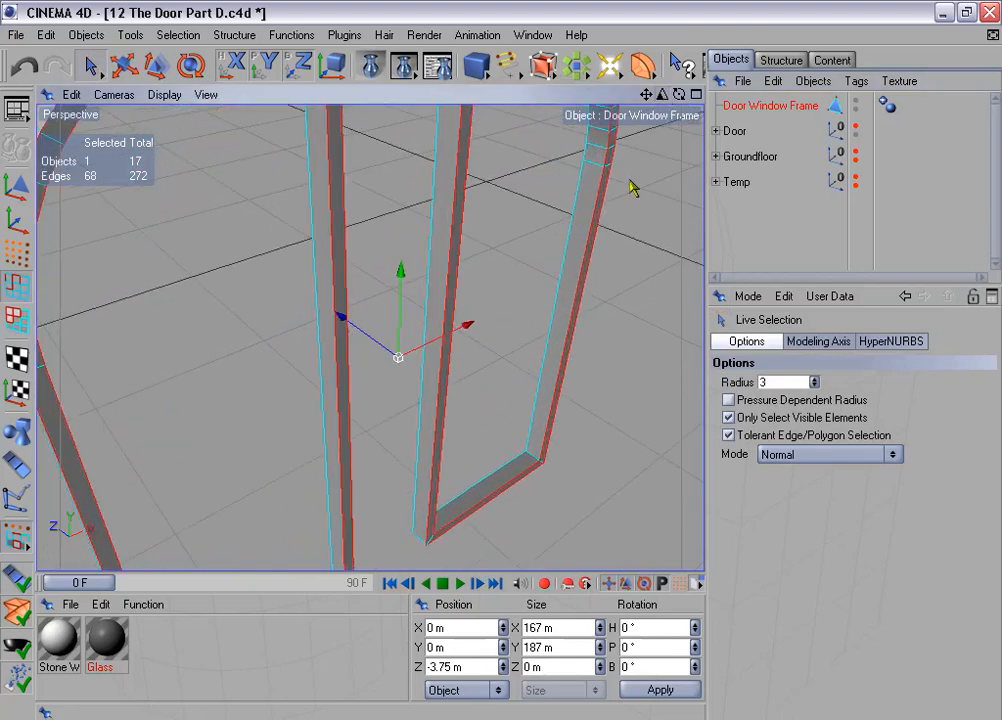
shift+click(535, 463)
alt+middle_drag(448, 428, 473, 315)
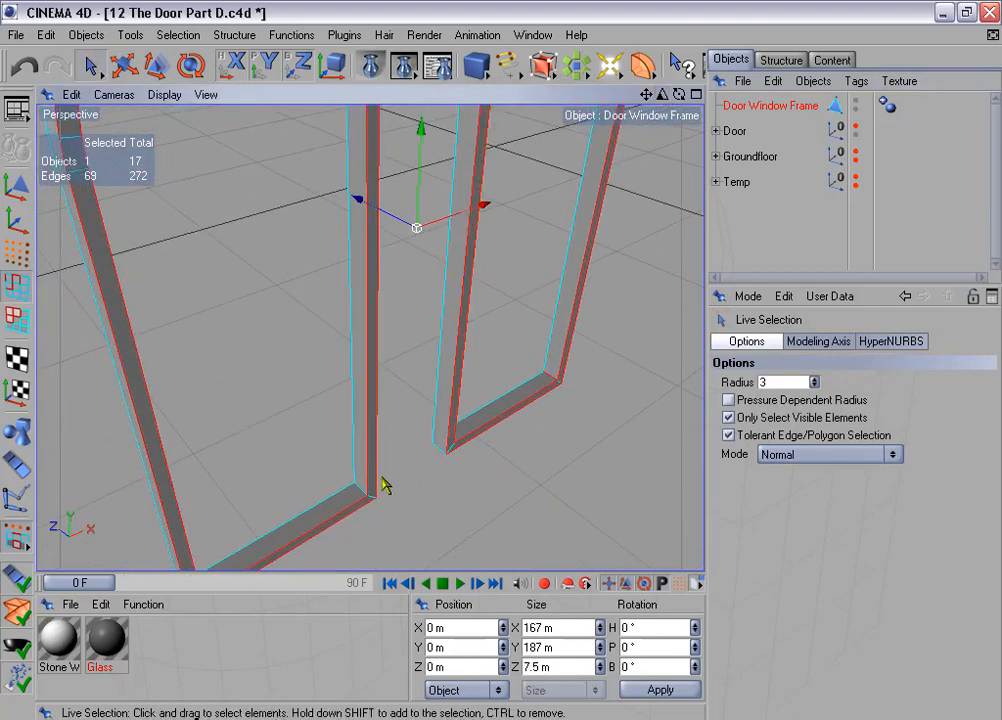
shift+click(361, 486)
alt+drag(510, 356, 290, 300)
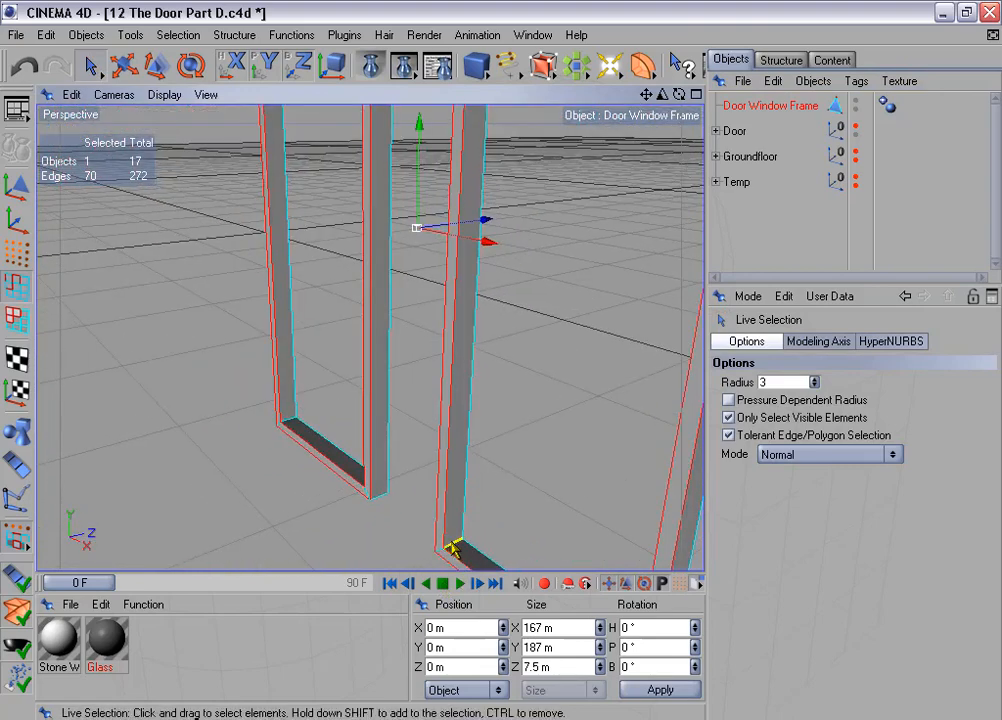
shift+click(289, 424)
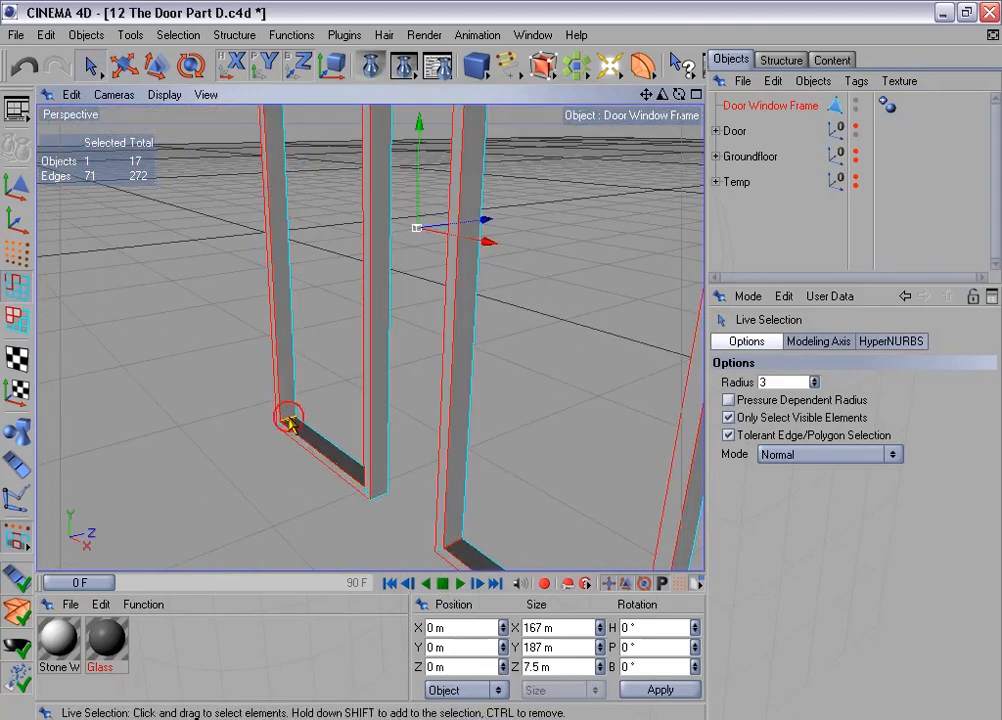
shift+click(289, 424)
Step: Add the inner and outer depth edges at the pointed top corner of each frame to the selection
alt+drag(360, 242, 308, 160)
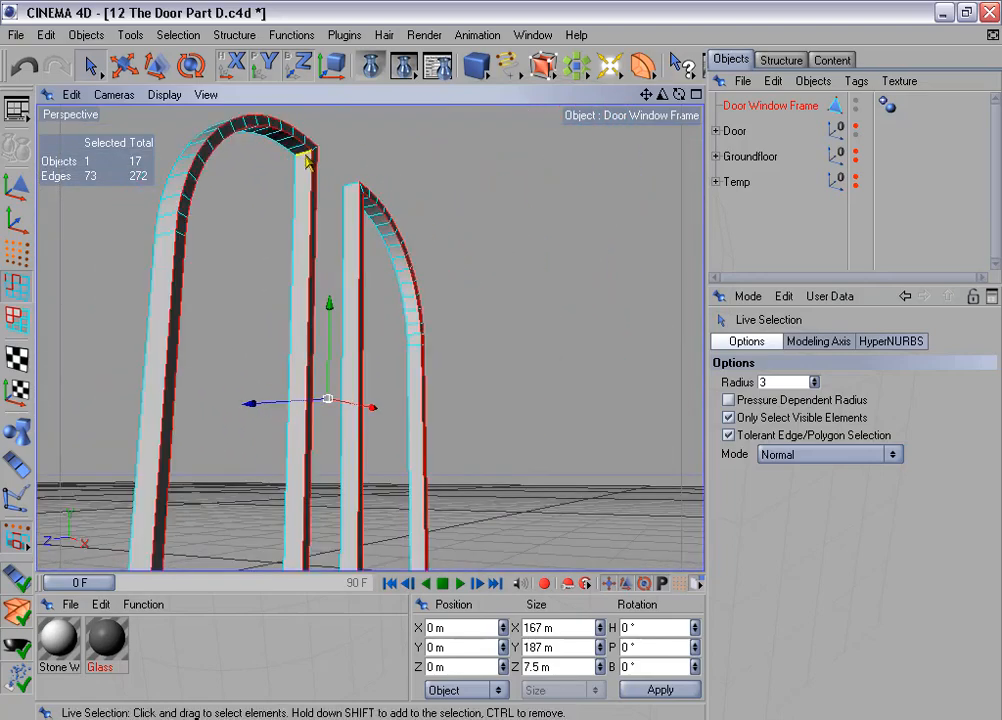
shift+click(308, 160)
alt+drag(393, 280, 368, 200)
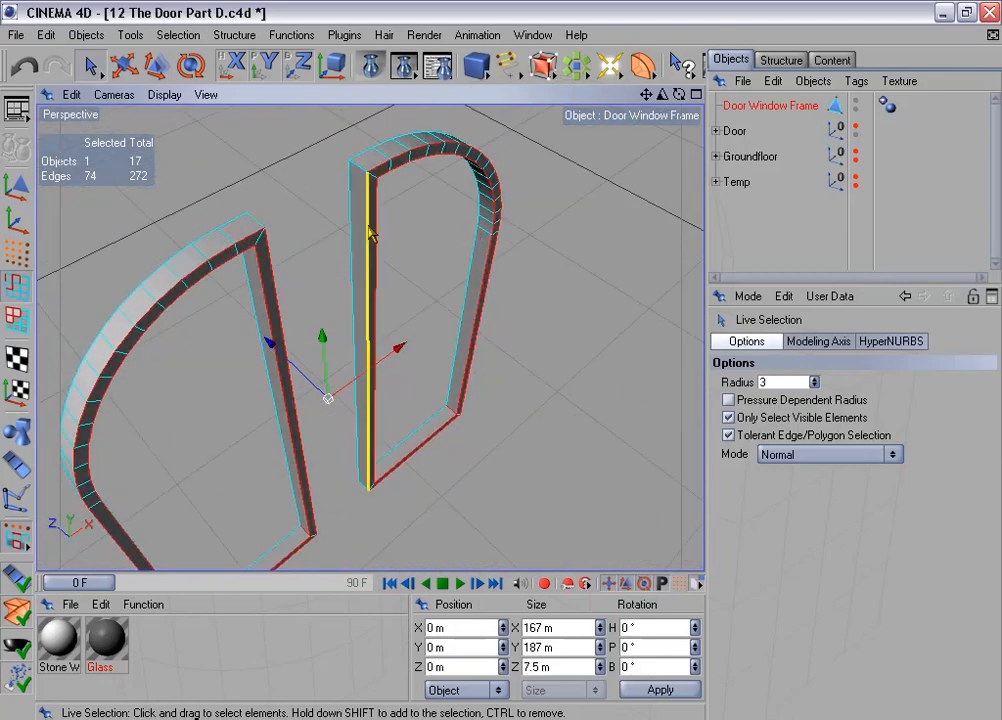
shift+click(358, 170)
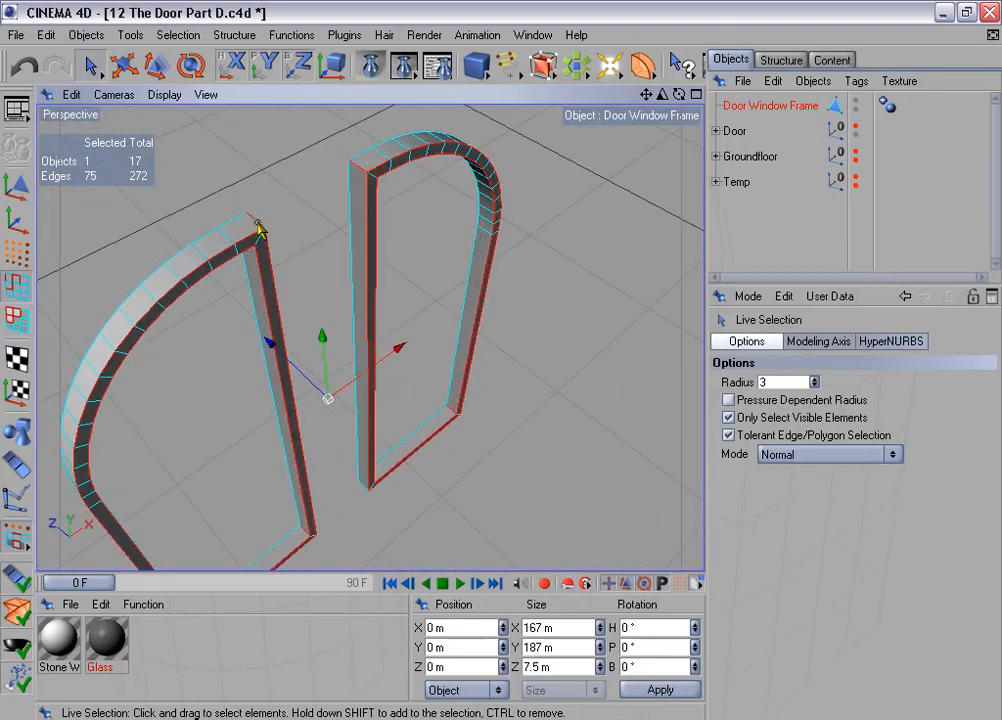
Step: Add the depth edges at the outer bottom corners of both window frames to the selection
alt+drag(299, 192, 165, 105)
alt+middle_drag(300, 194, 270, 10)
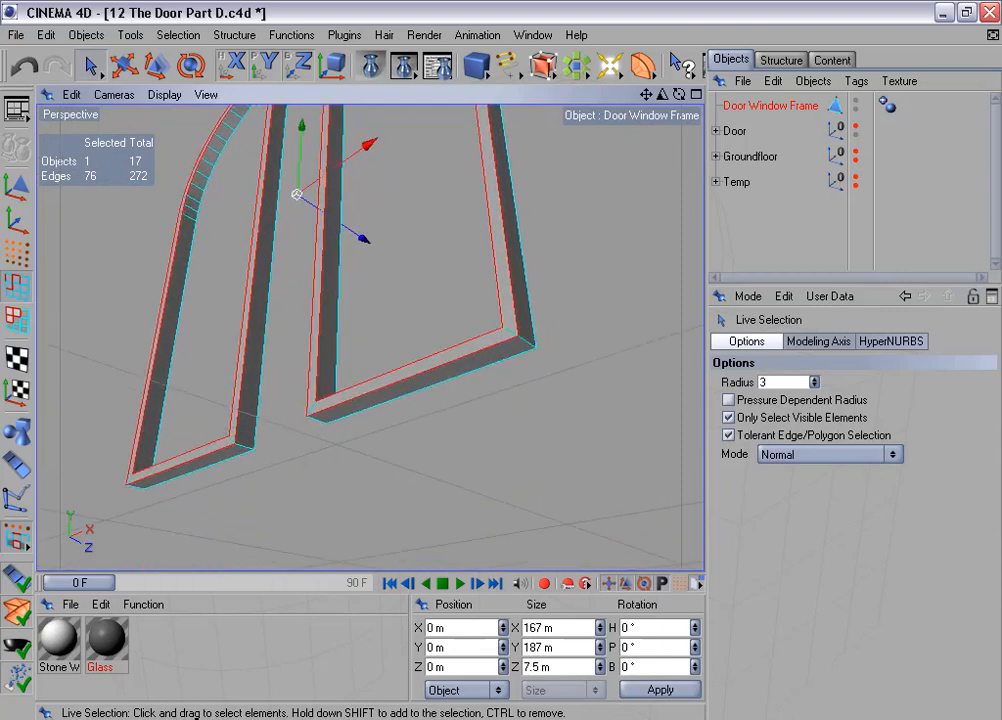
shift+click(525, 341)
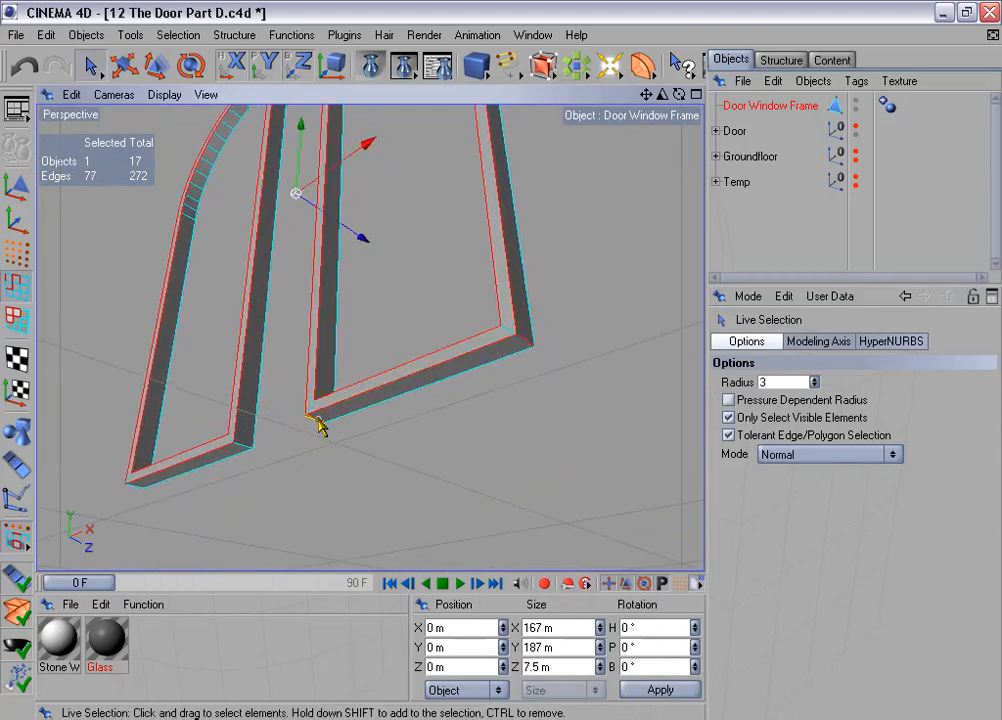
shift+click(243, 449)
Step: Store the selected frame edges as an edge selection tag named "Edges for beveling"
alt+drag(423, 409, 594, 492)
alt+middle_drag(423, 409, 474, 568)
scroll(437, 389, down, 3)
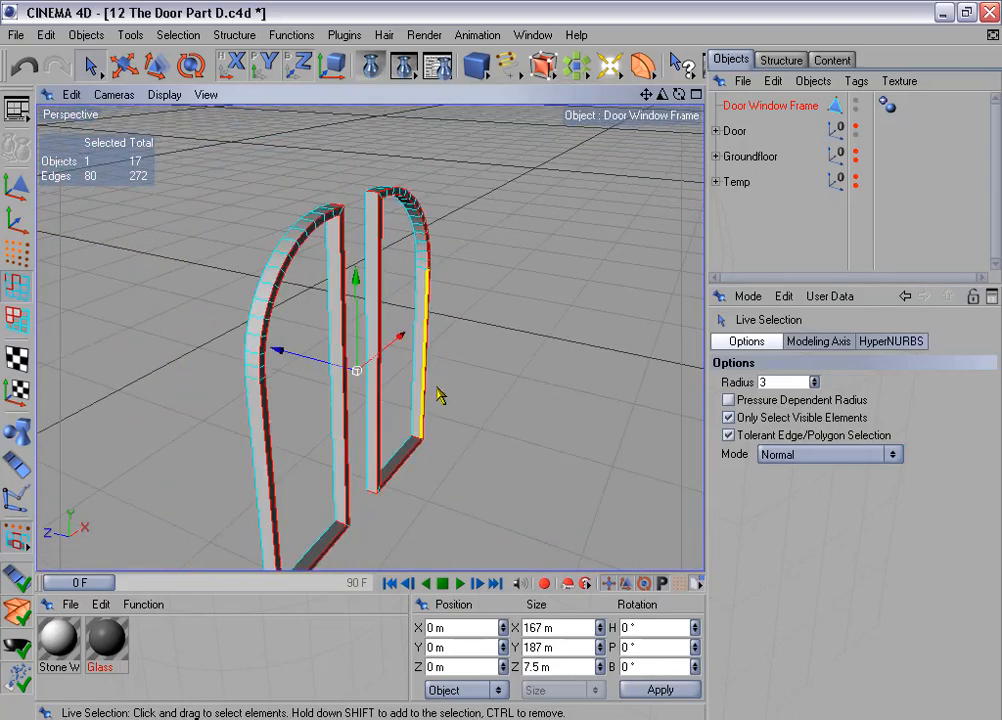
alt+drag(445, 352, 545, 370)
click(178, 34)
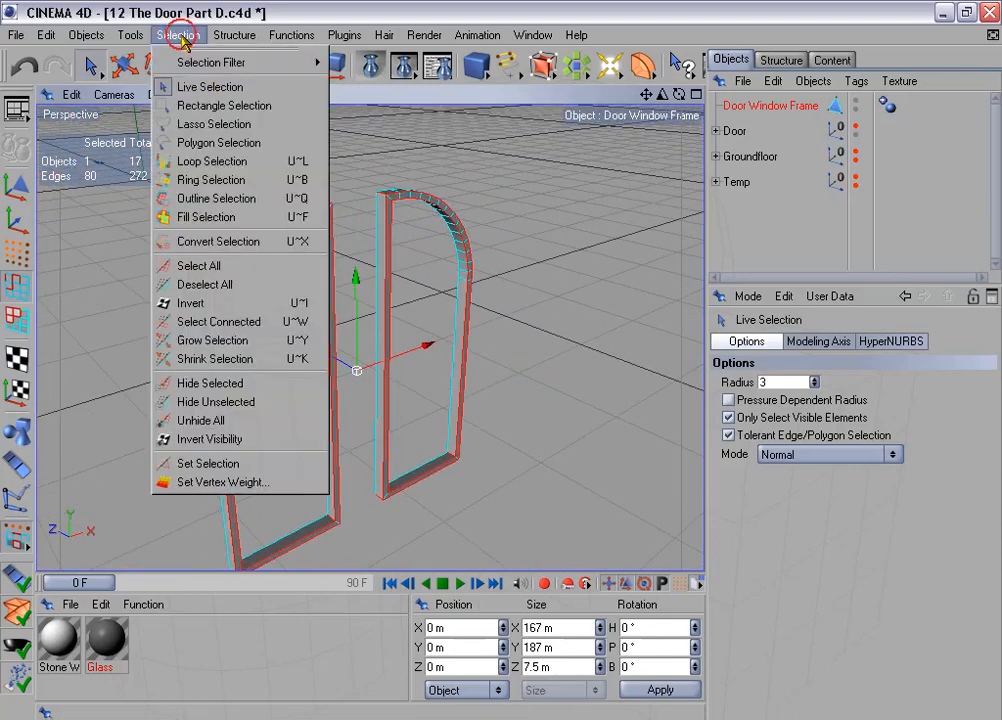
click(268, 465)
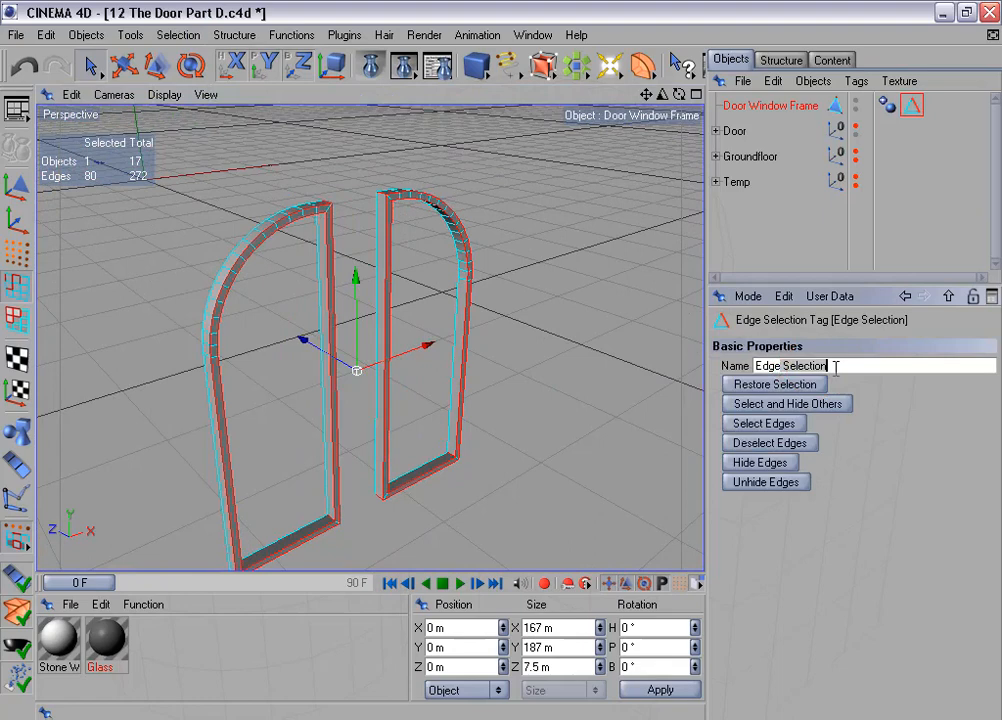
text(s)
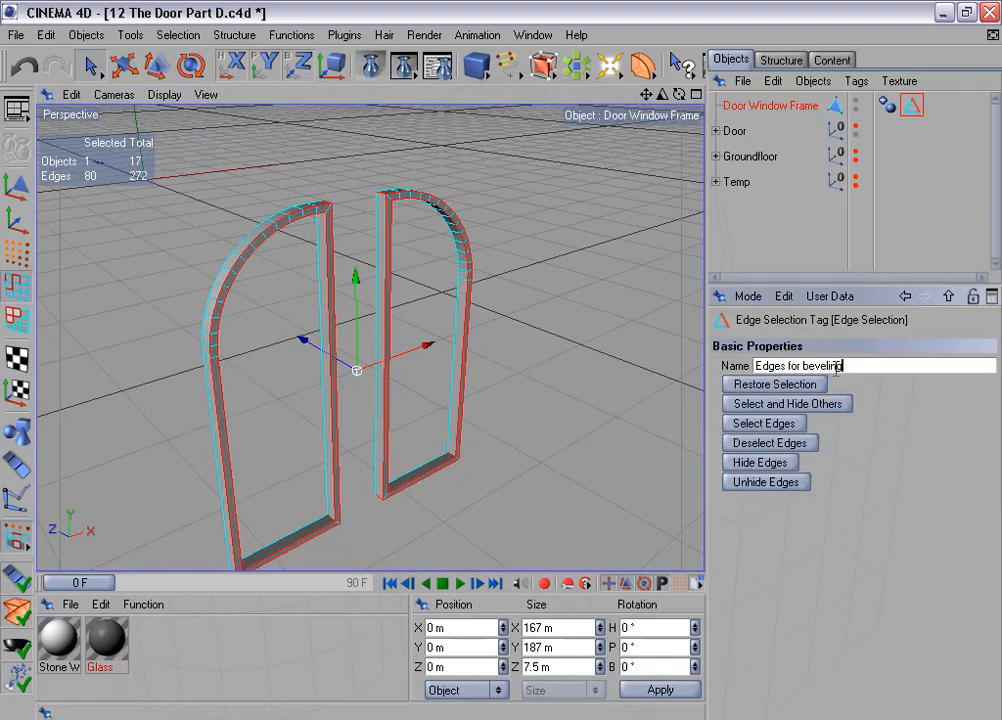
key(Return)
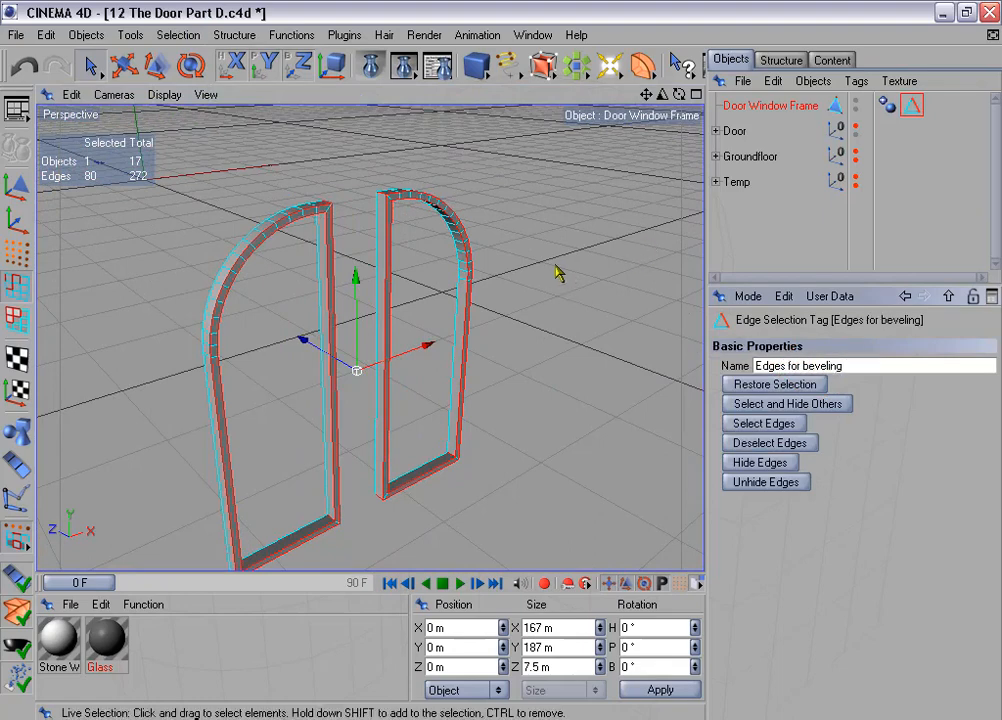
Step: Select the inner bottom sill polygon of each window frame and split the two polygons off as a new object
alt+middle_drag(556, 268, 574, 240)
alt+drag(559, 277, 499, 360)
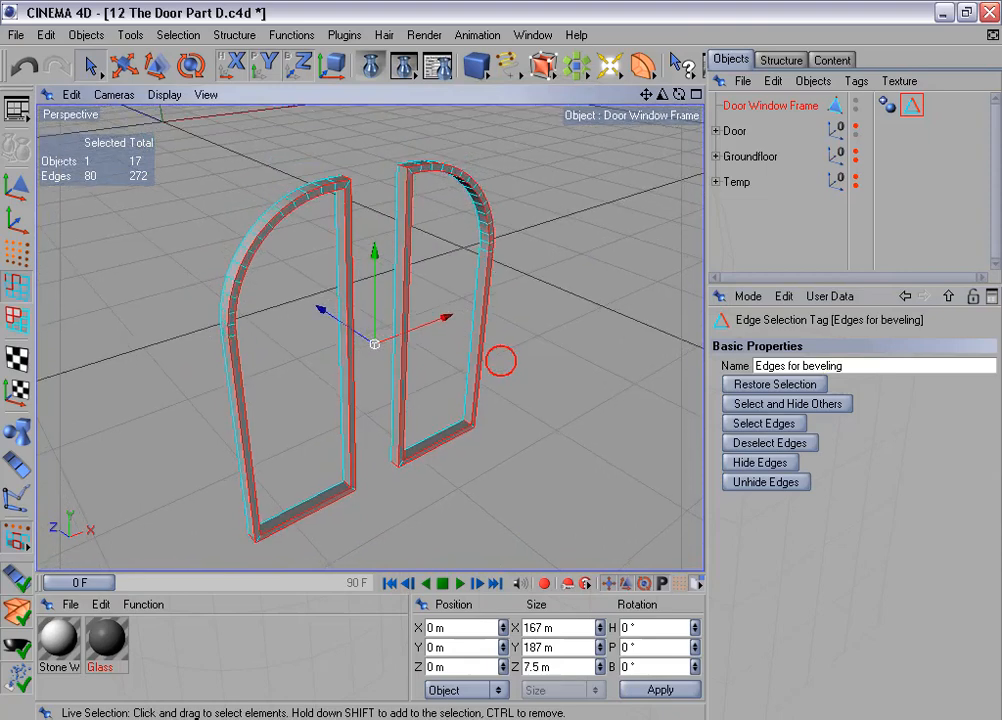
click(16, 320)
click(90, 65)
click(340, 503)
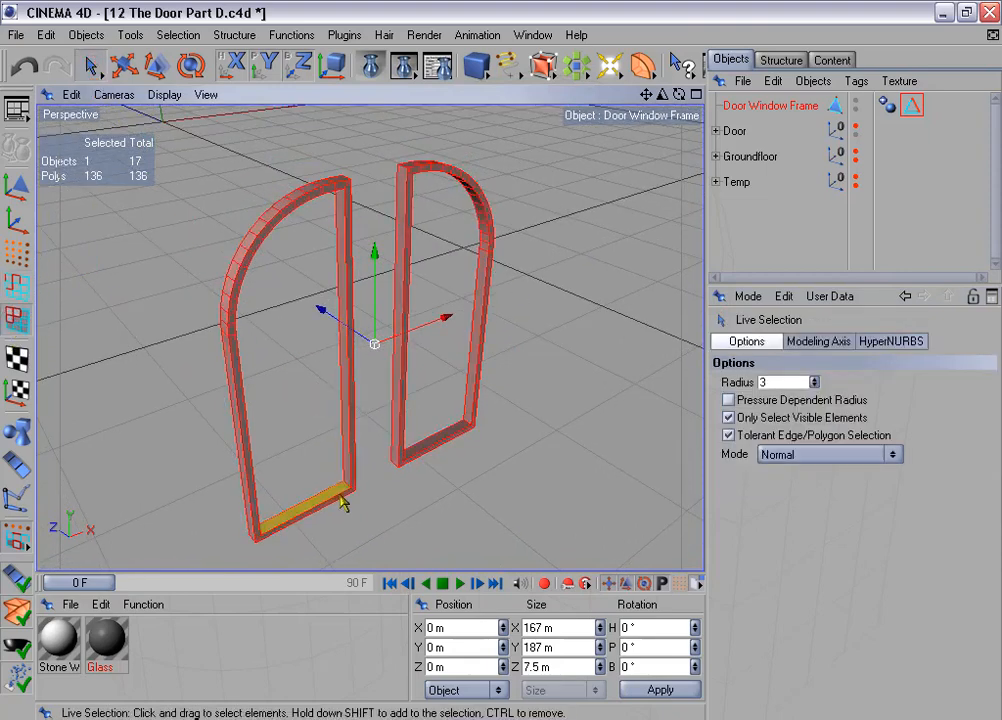
shift+click(467, 440)
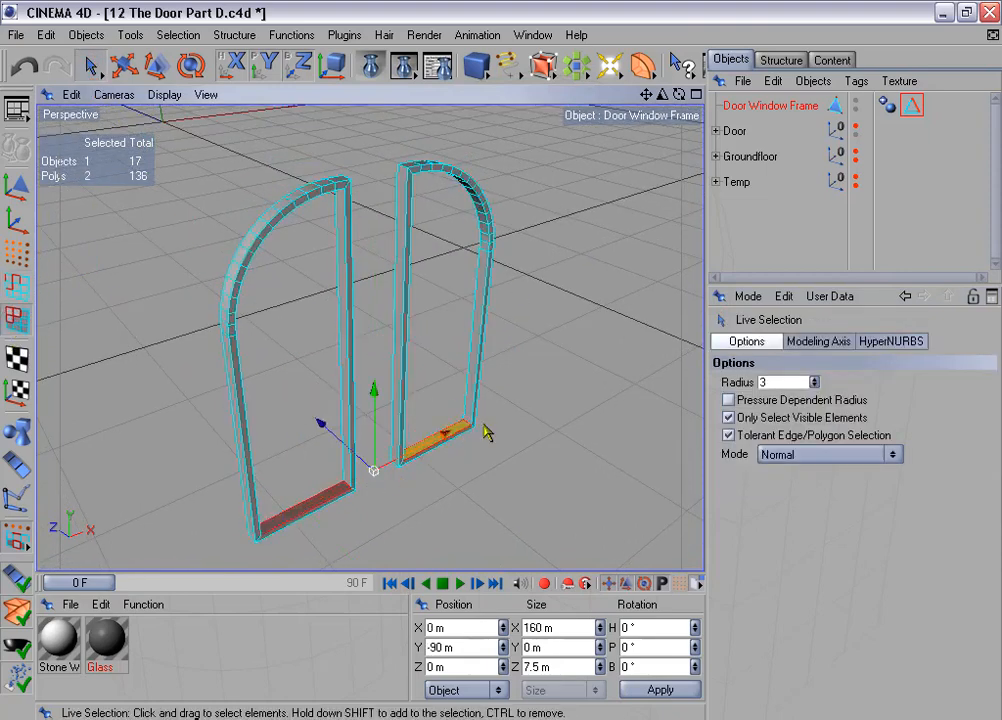
right_click(533, 279)
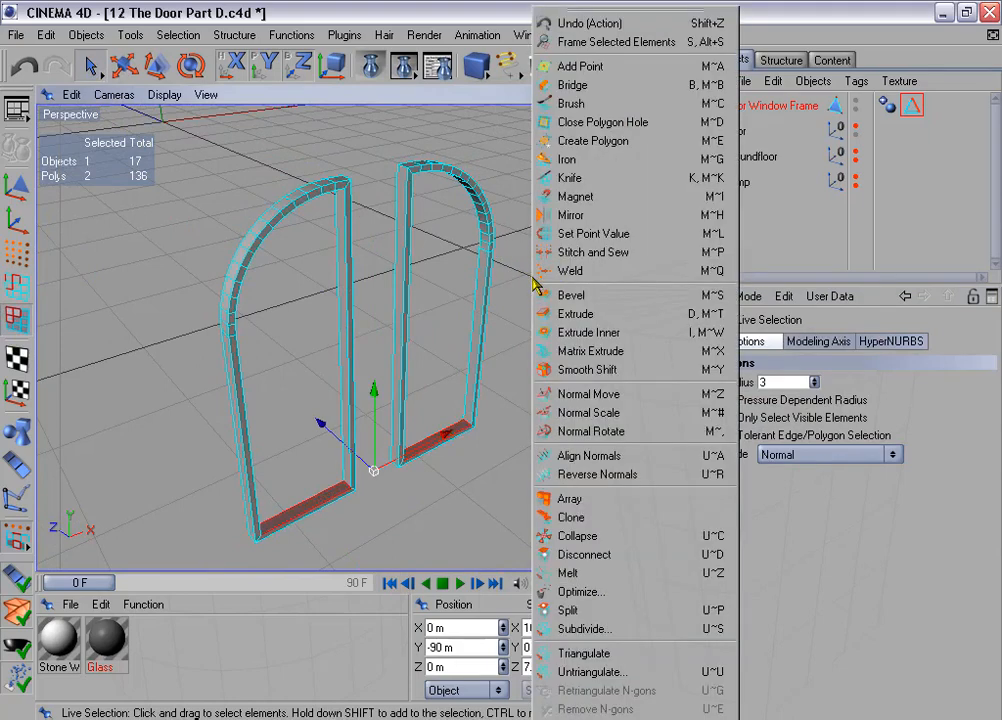
click(628, 622)
Step: Move the Door Window Frame object into the Door group and collapse the group
click(745, 105)
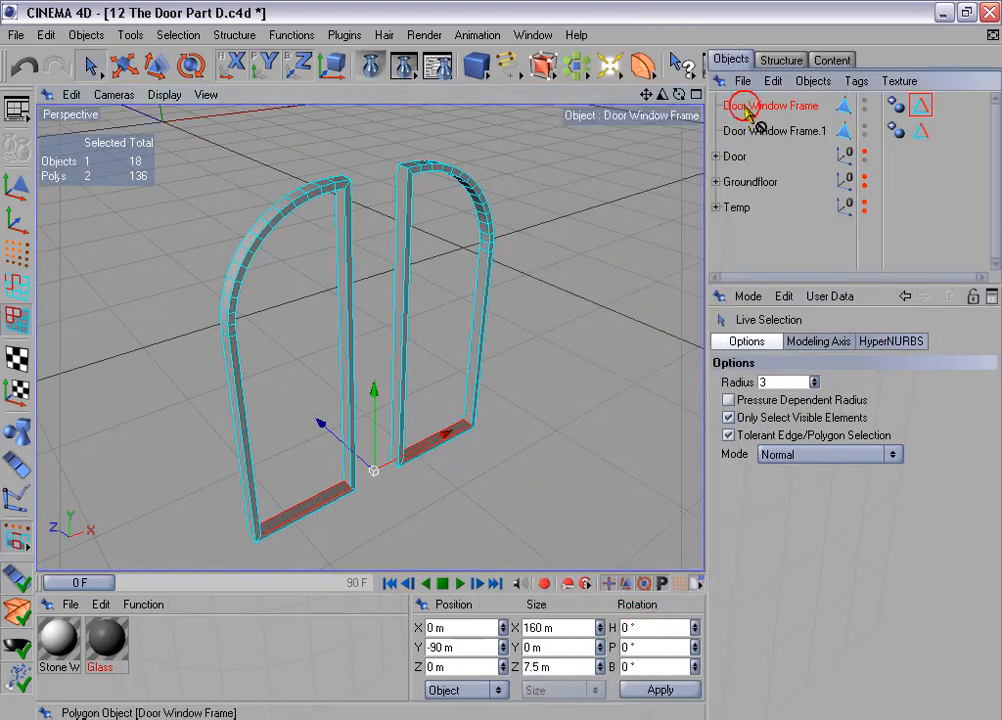
drag(745, 106, 739, 157)
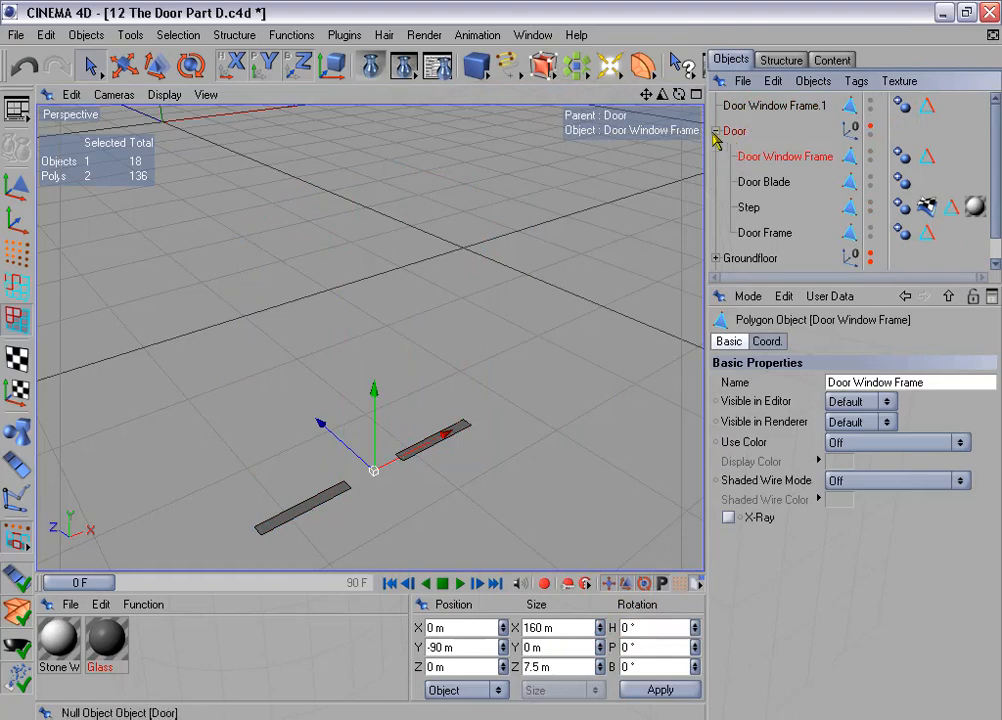
click(716, 131)
Step: Rename the split-off object "Door Window Pane" and delete its edge selection tag
click(800, 105)
double_click(810, 105)
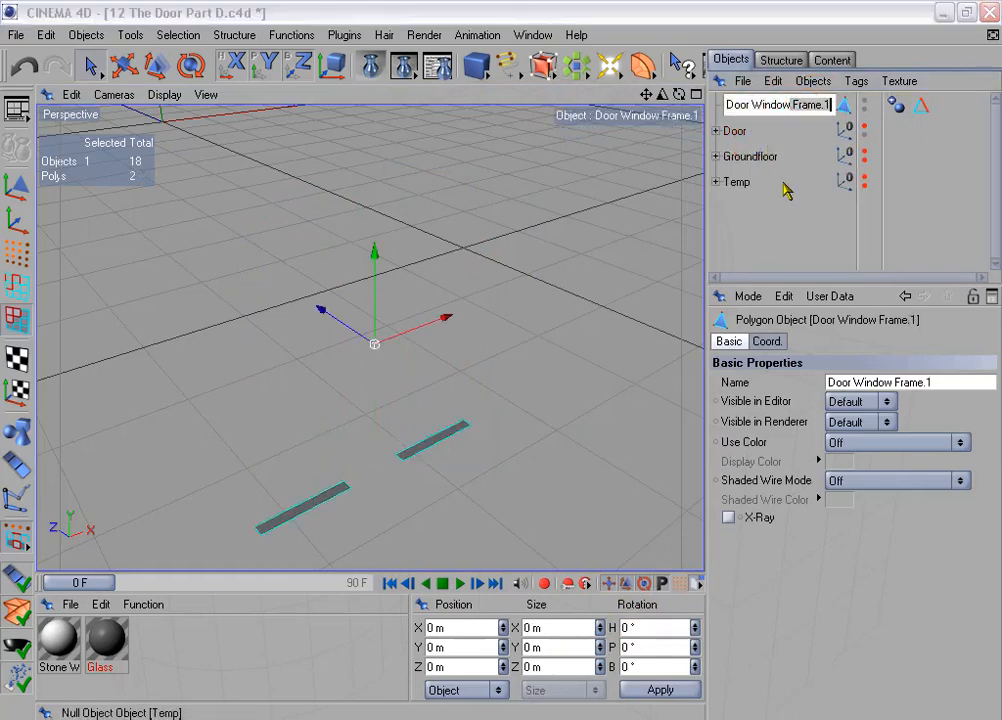
key(BackSpace)
key(BackSpace)
key(BackSpace)
key(BackSpace)
key(BackSpace)
key(BackSpace)
key(BackSpace)
text(Pane)
key(Return)
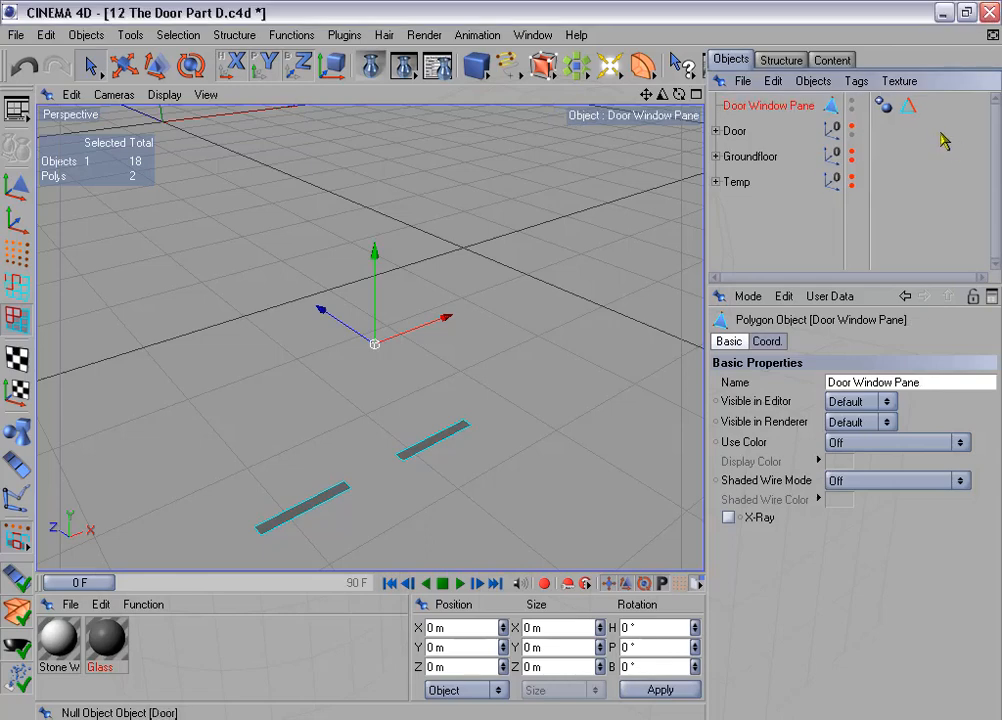
click(909, 107)
key(Delete)
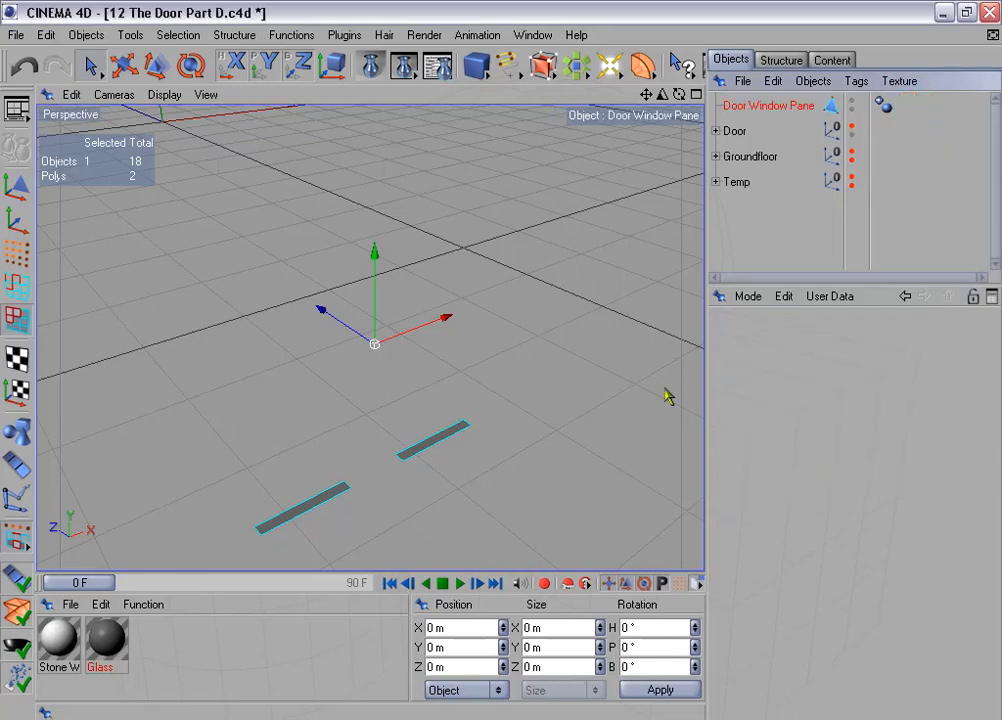
Step: Center the Door Window Pane's axis on all its points using the Axis Center plugin's Axis to action
alt+middle_drag(550, 387, 550, 369)
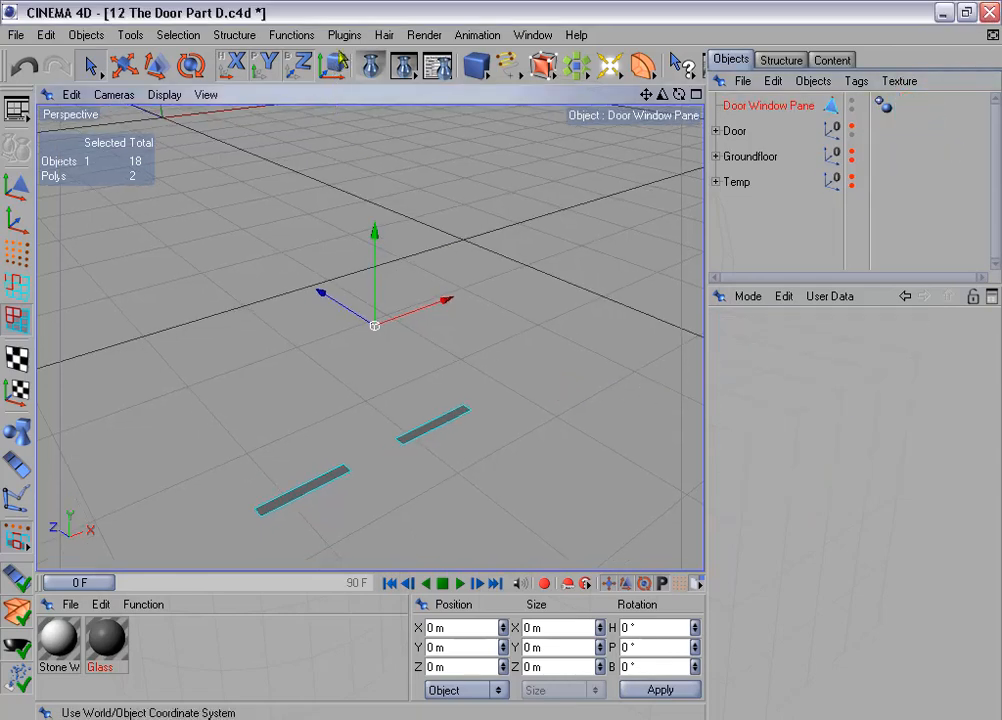
click(344, 35)
mouse_move(385, 105)
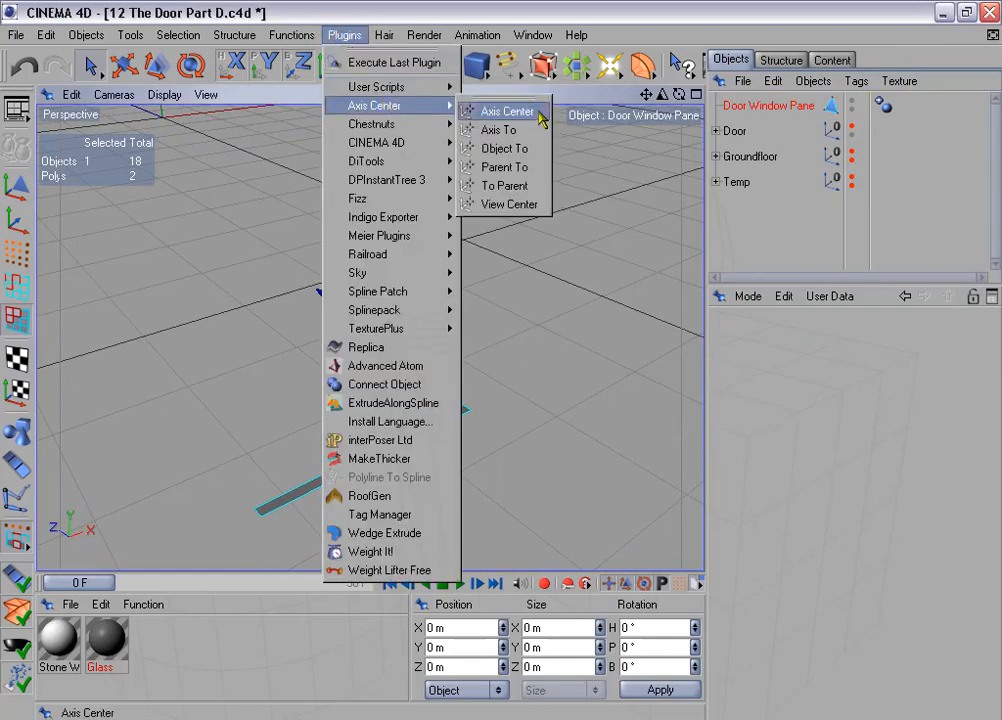
click(541, 112)
click(588, 310)
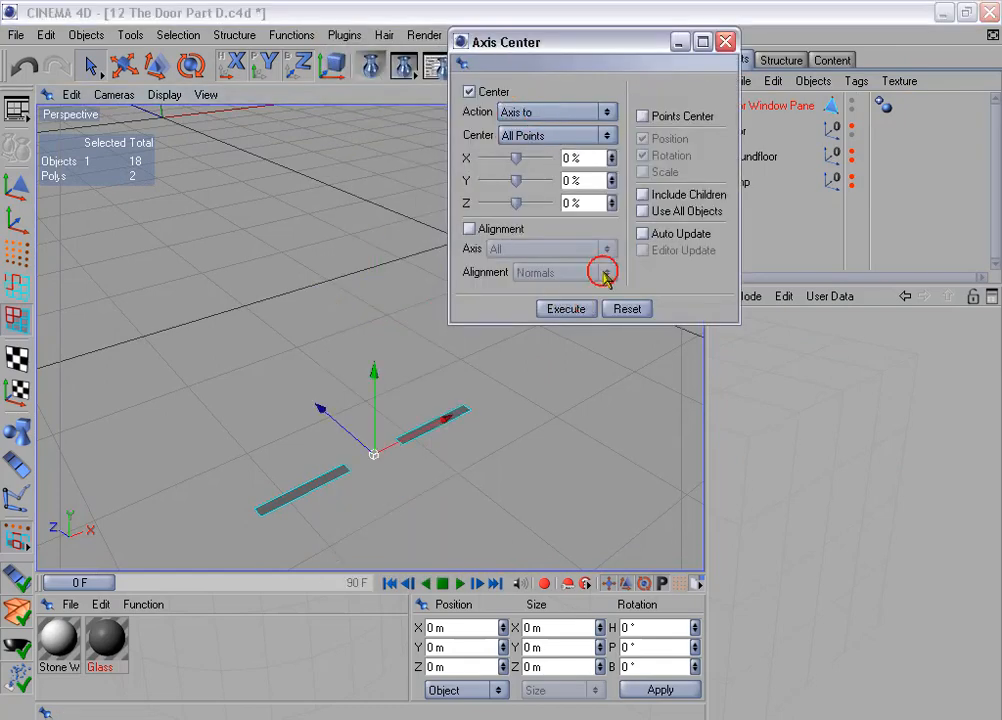
click(725, 41)
Step: Select the four short end edges of the two Door Window Pane strips in edge mode
alt+middle_drag(526, 338, 537, 281)
scroll(525, 338, up, 4)
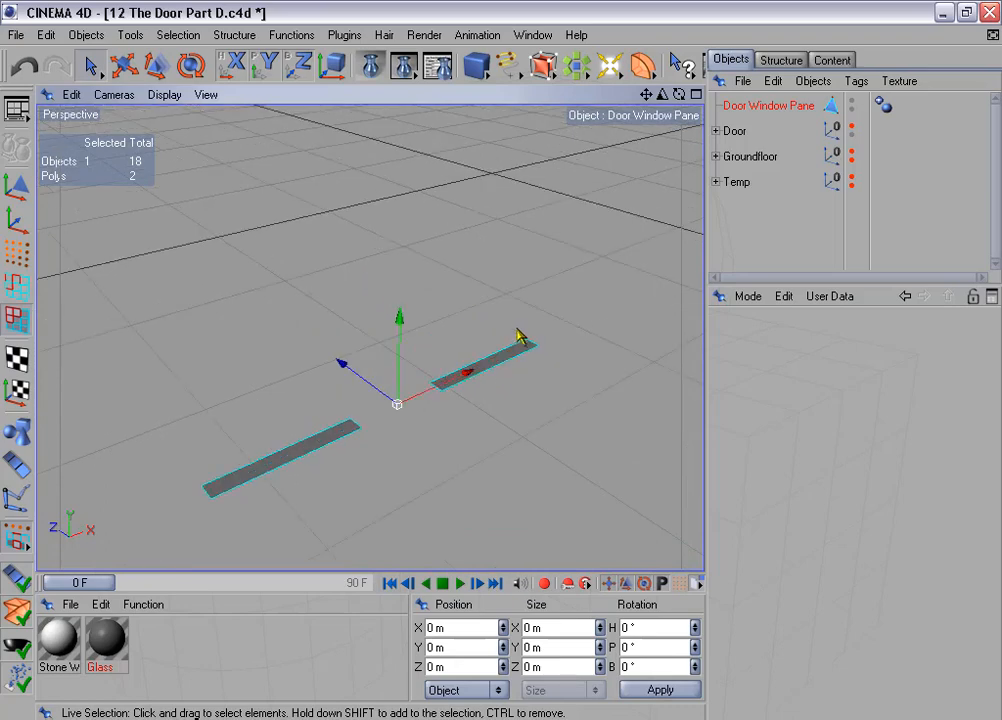
click(92, 76)
click(214, 497)
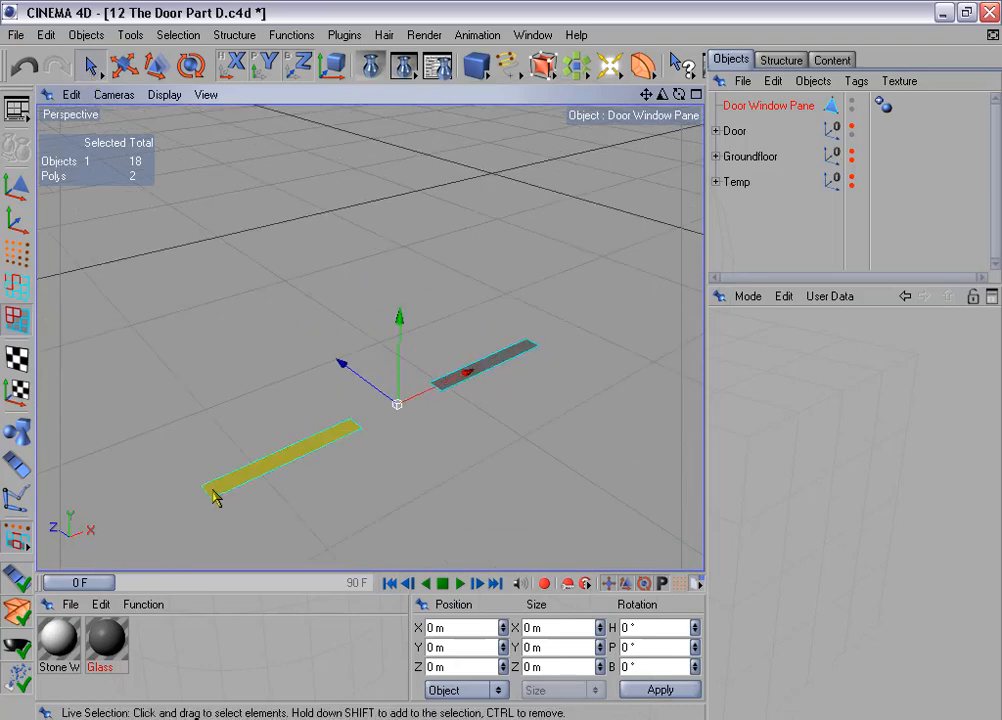
click(30, 290)
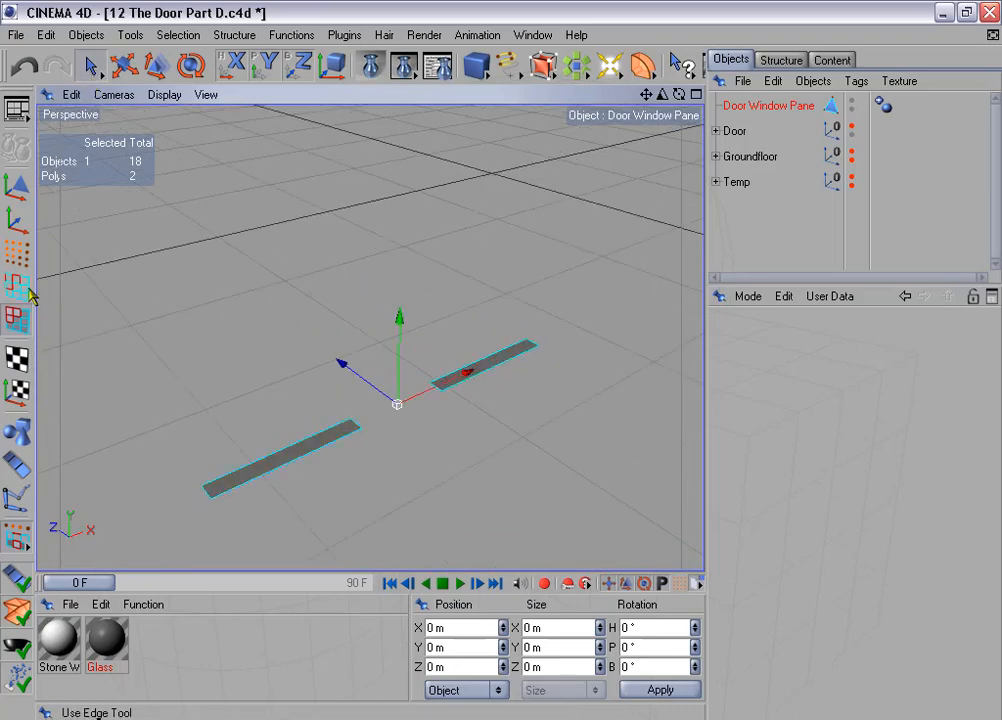
click(206, 489)
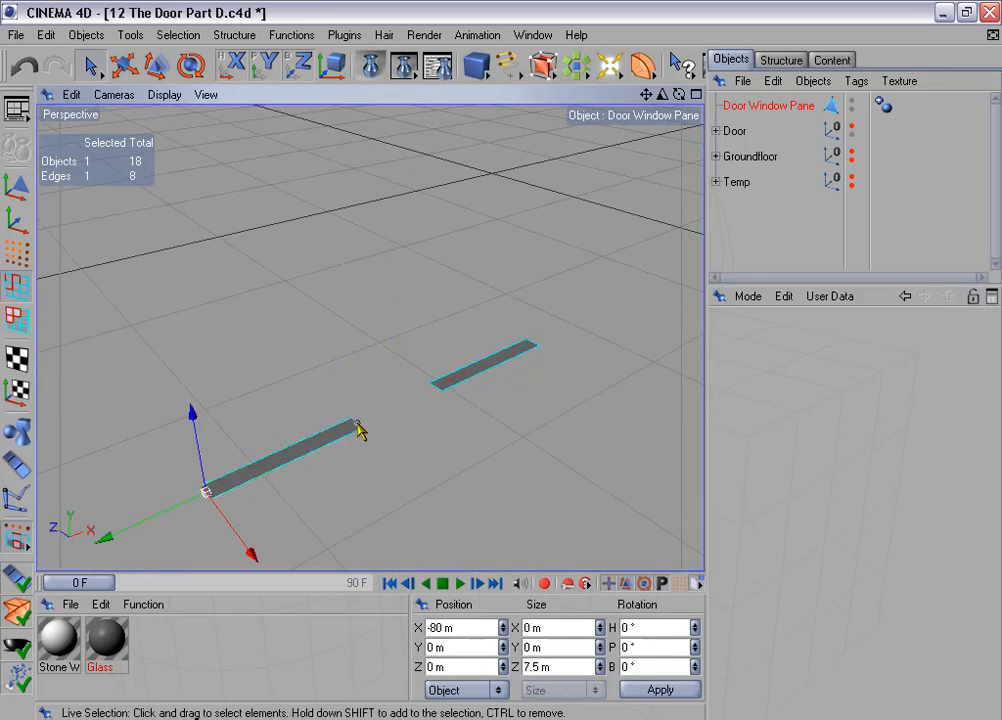
shift+click(432, 386)
shift+click(434, 387)
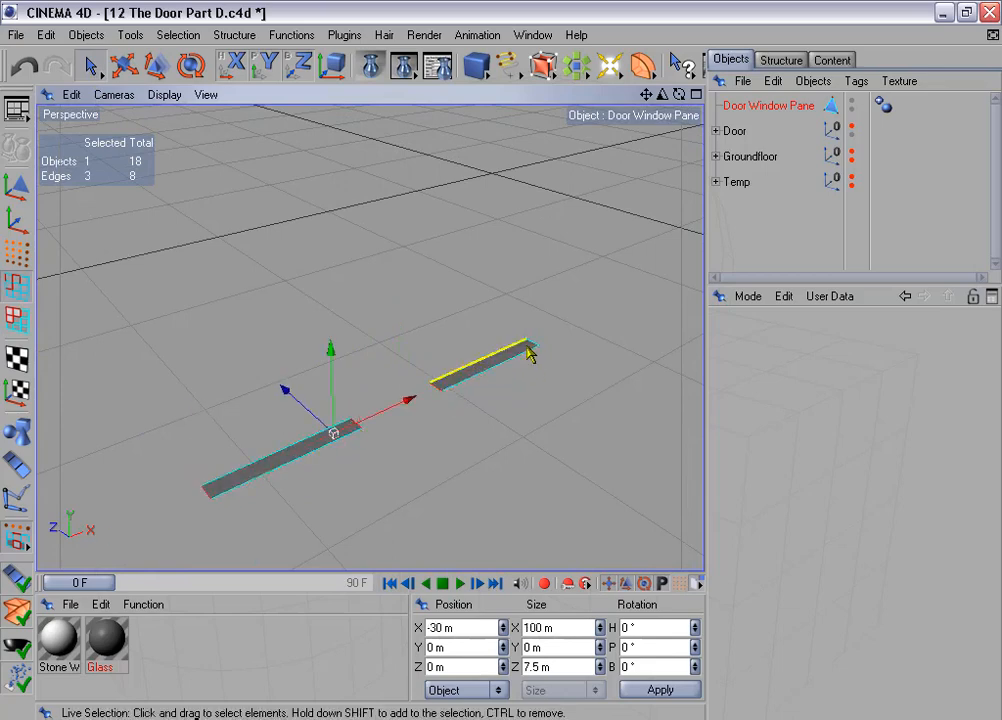
shift+click(533, 346)
mouse_move(553, 388)
alt+mouse_down()
mouse_move(497, 351)
mouse_move(537, 392)
alt+mouse_up()
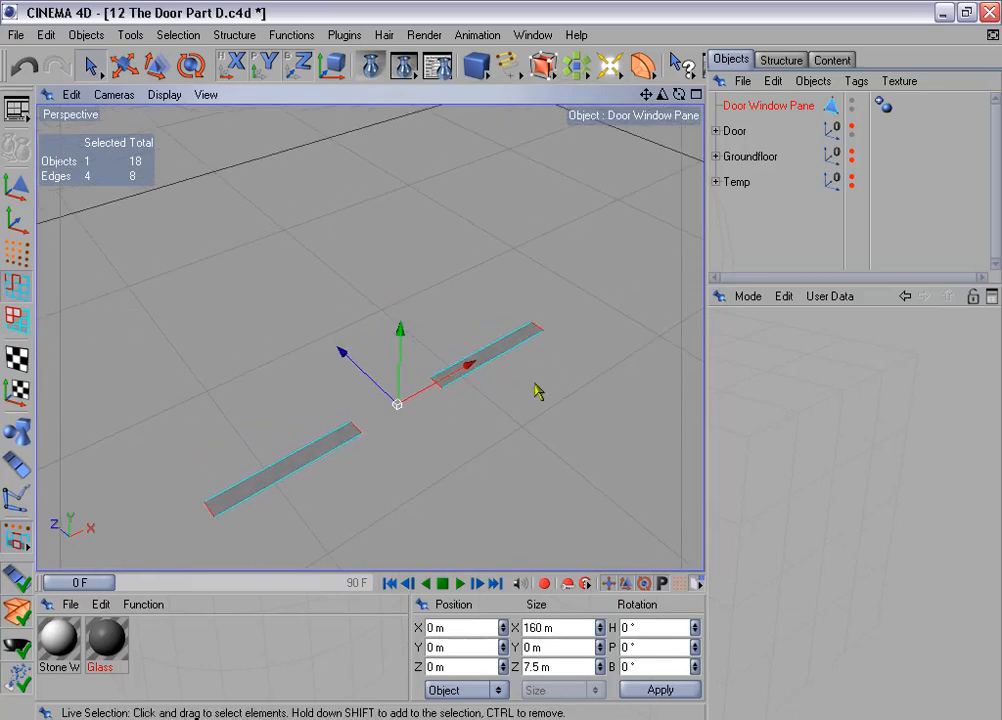
Step: Cut the selected end edges with Edge Cut at 50% offset, 100% scale and a subdivision of 1
right_click(476, 272)
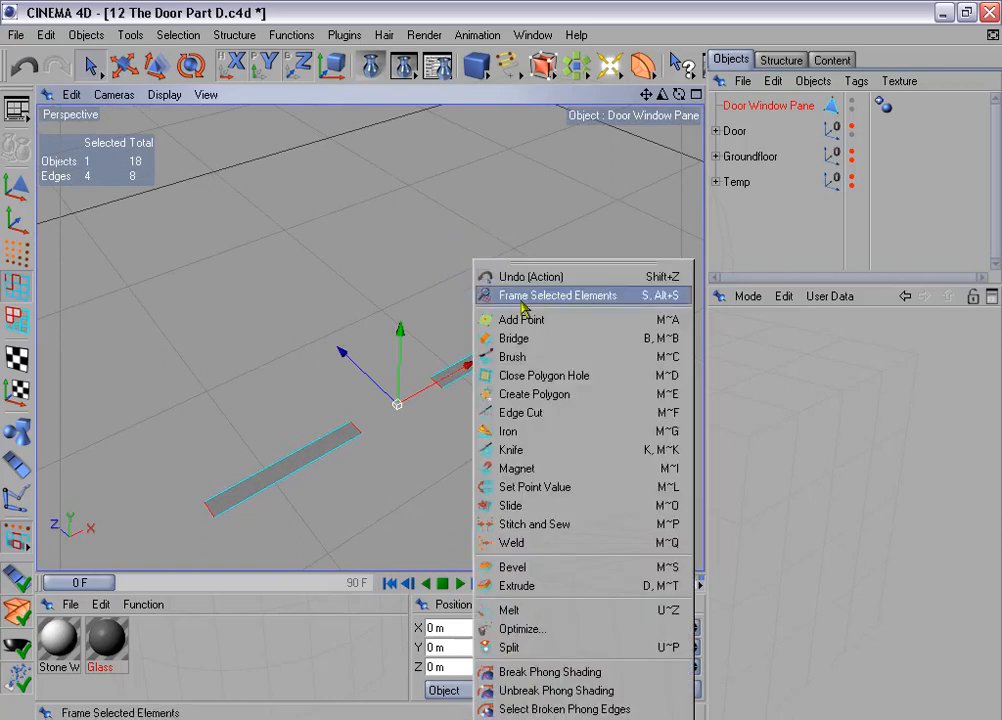
click(551, 415)
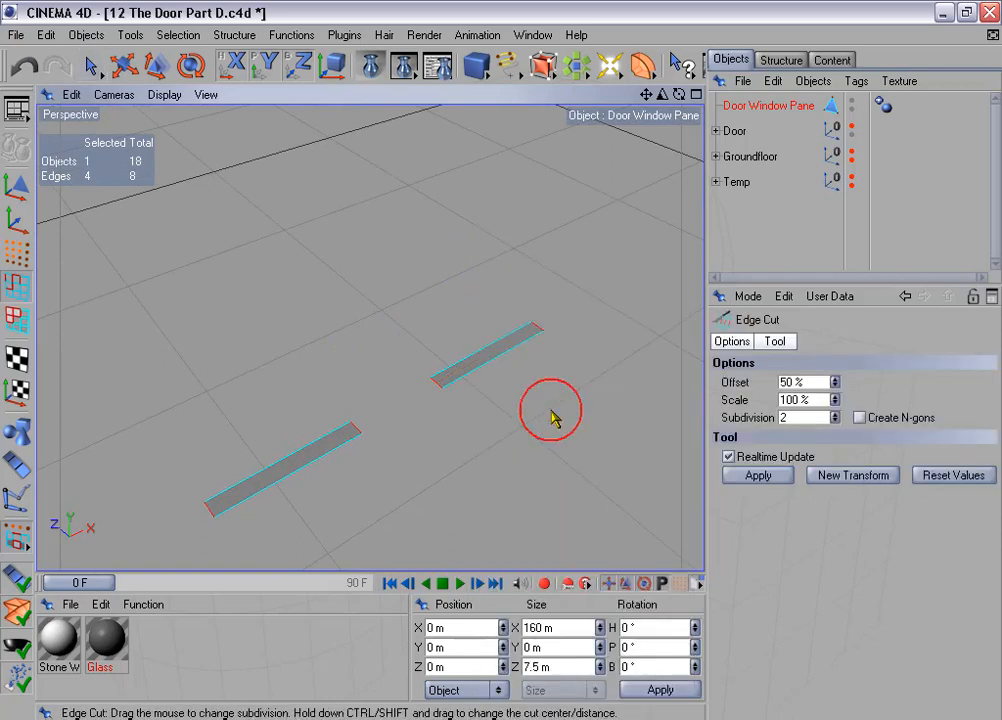
click(835, 421)
click(757, 477)
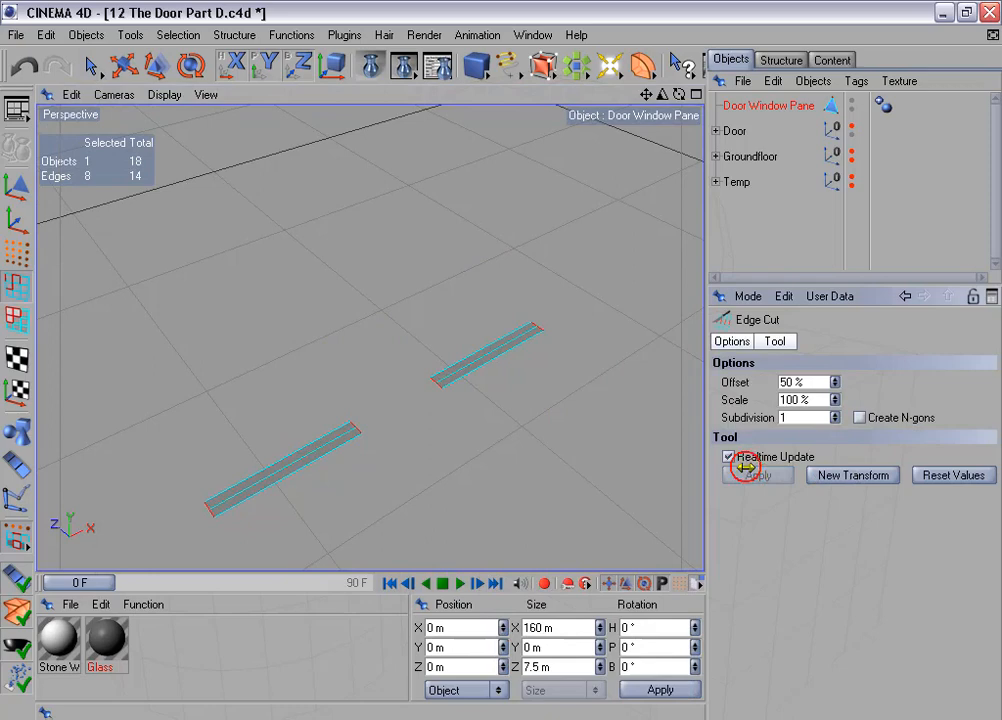
Step: Select the two lengthwise center edges of the Door Window Pane strips and activate the Extrude tool
click(90, 67)
click(287, 469)
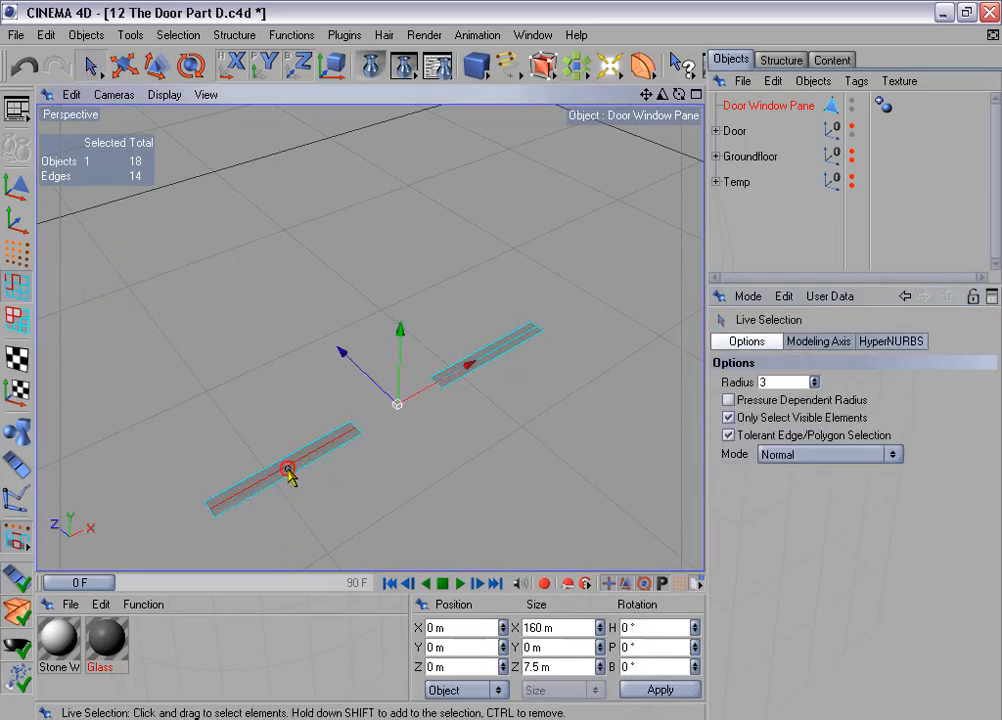
shift+click(467, 383)
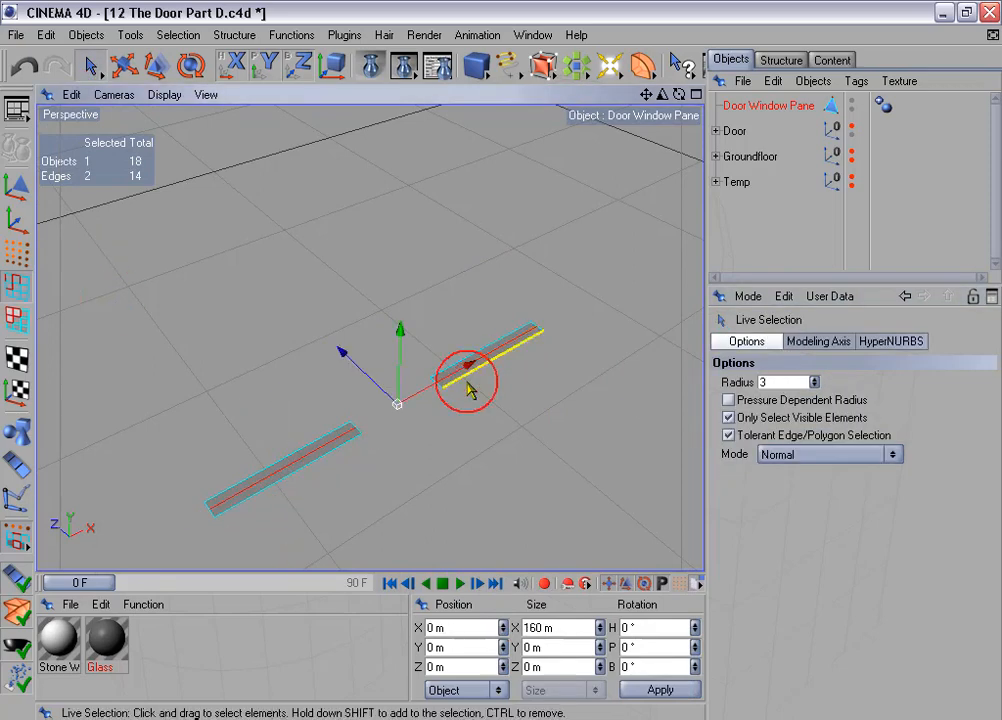
right_click(427, 404)
click(537, 582)
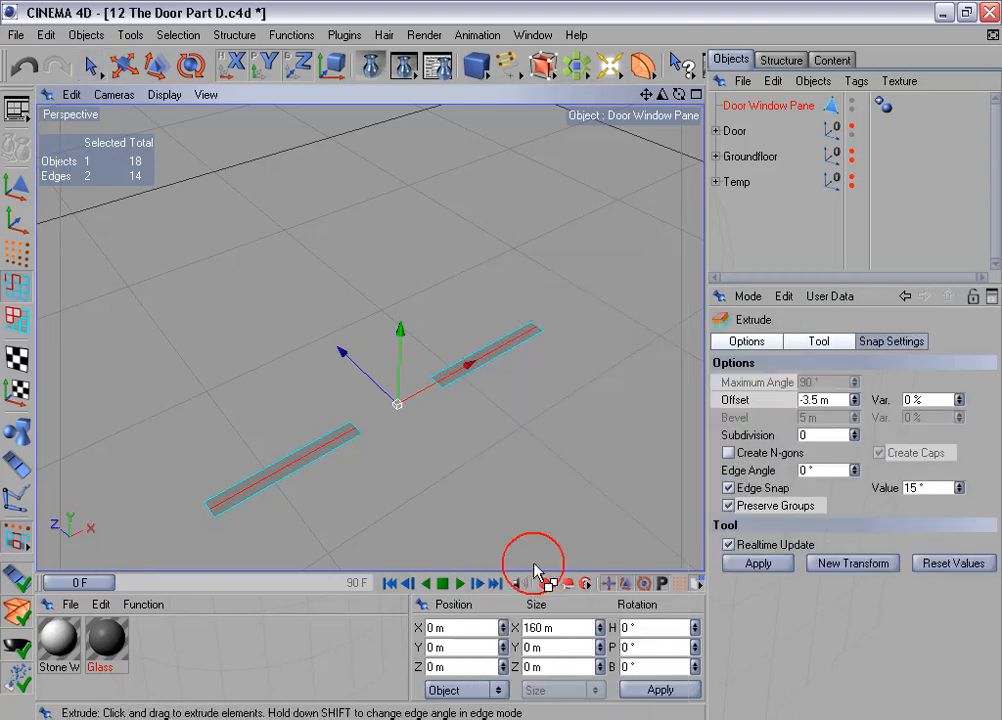
Step: Try extruding the two selected center edges with a 20 m offset
alt+middle_drag(534, 503, 515, 446)
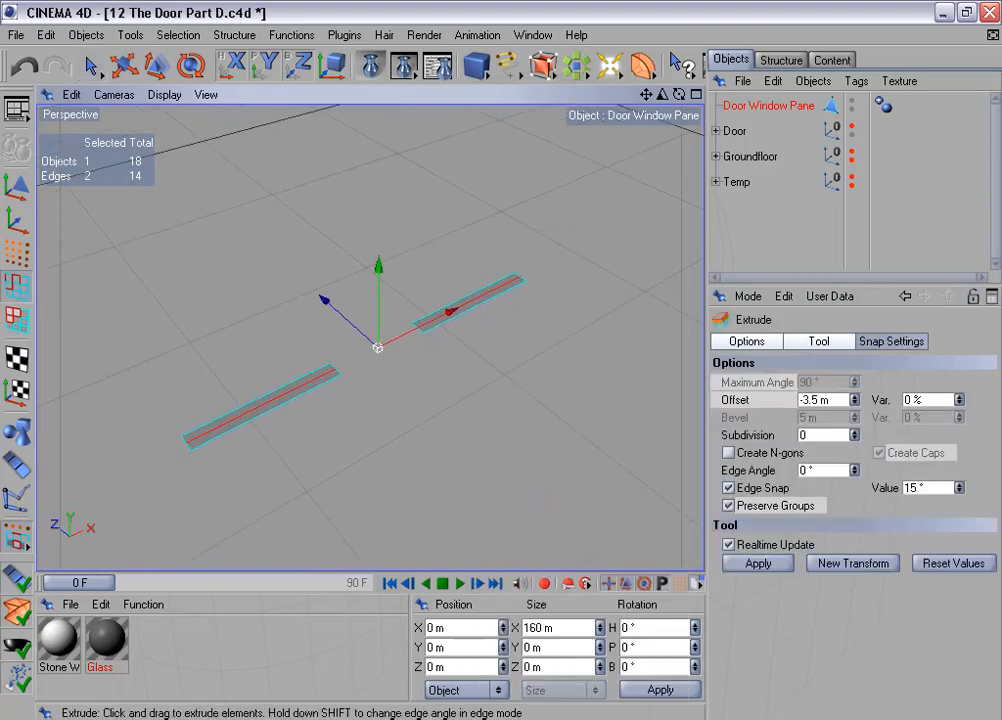
click(818, 400)
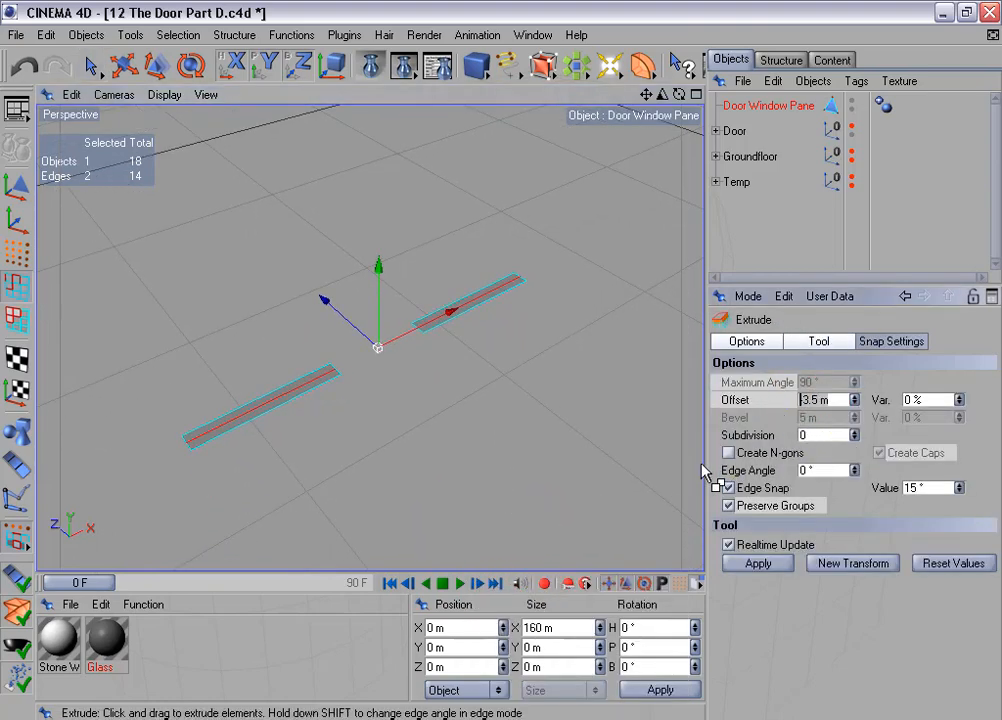
text(20)
key(Return)
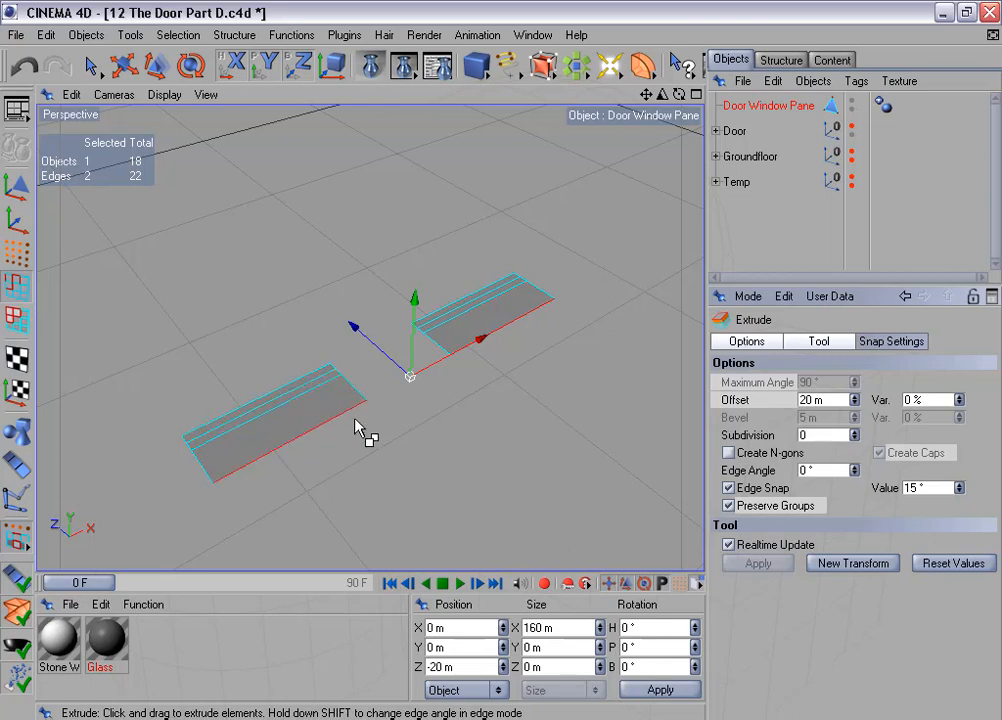
key(ctrl+z)
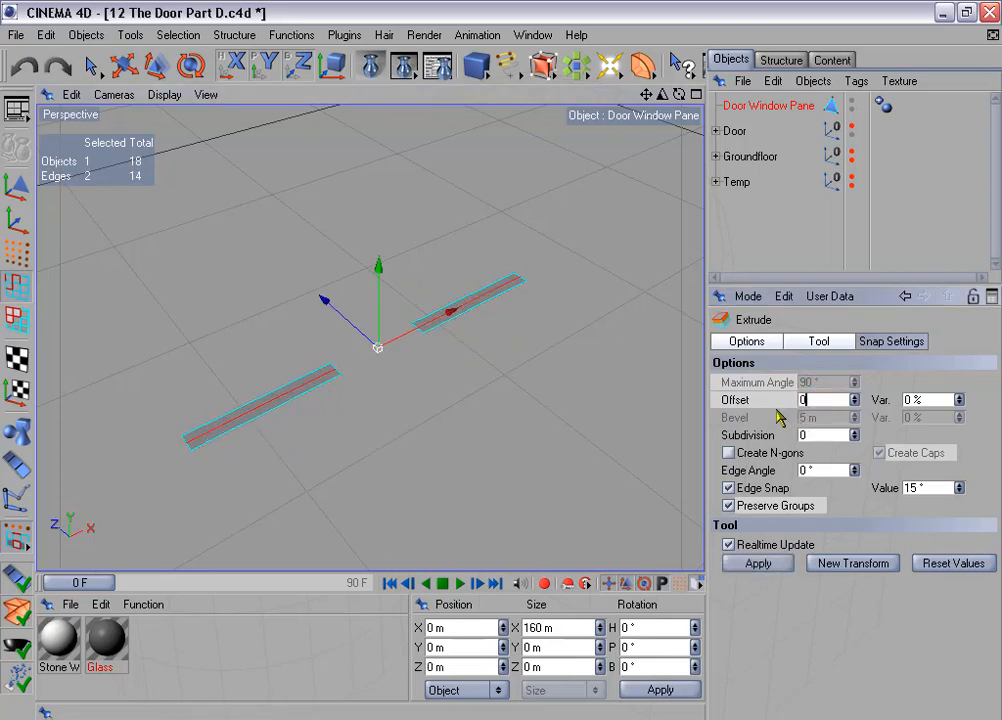
Step: Extrude the center edges with a 0 m offset, turn off snapping, and raise the new edges along Y by about 36.9 m
click(777, 567)
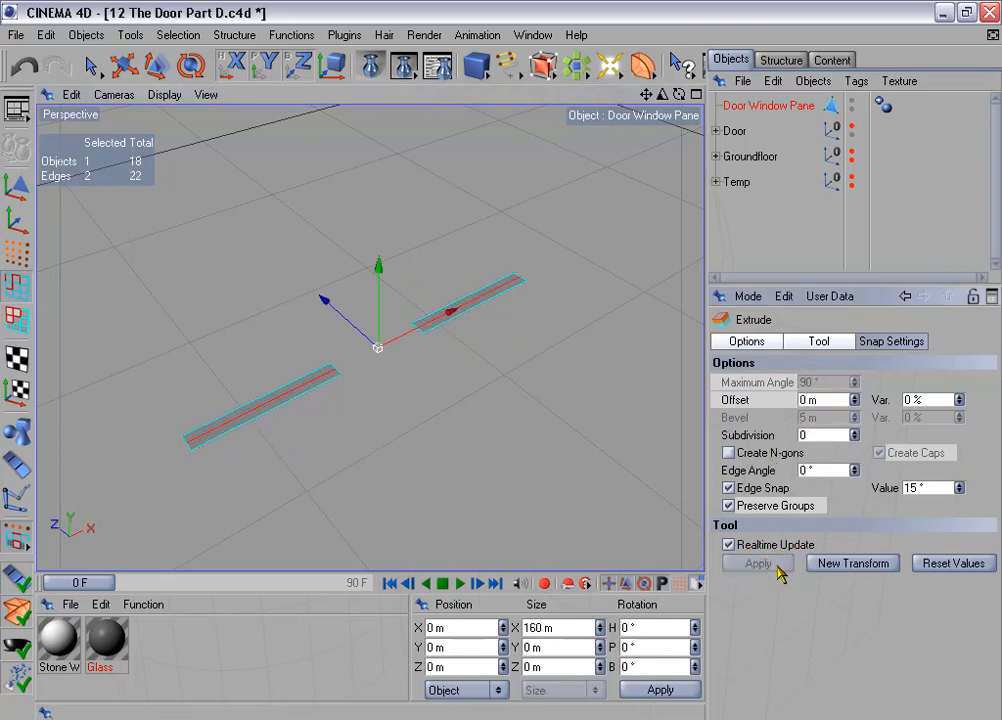
click(886, 342)
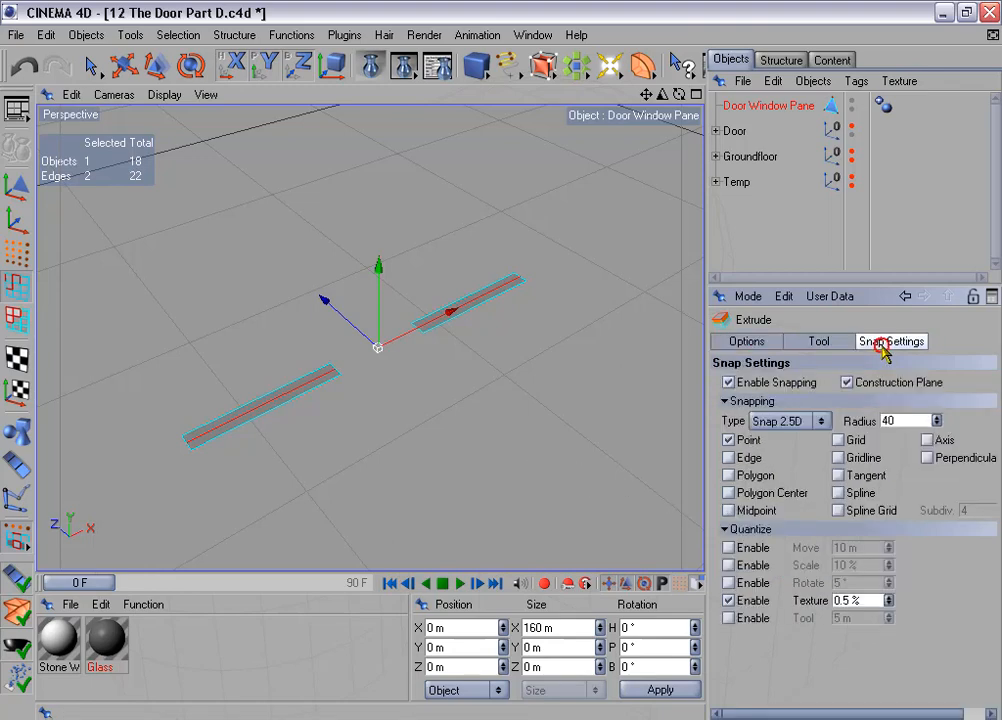
click(729, 383)
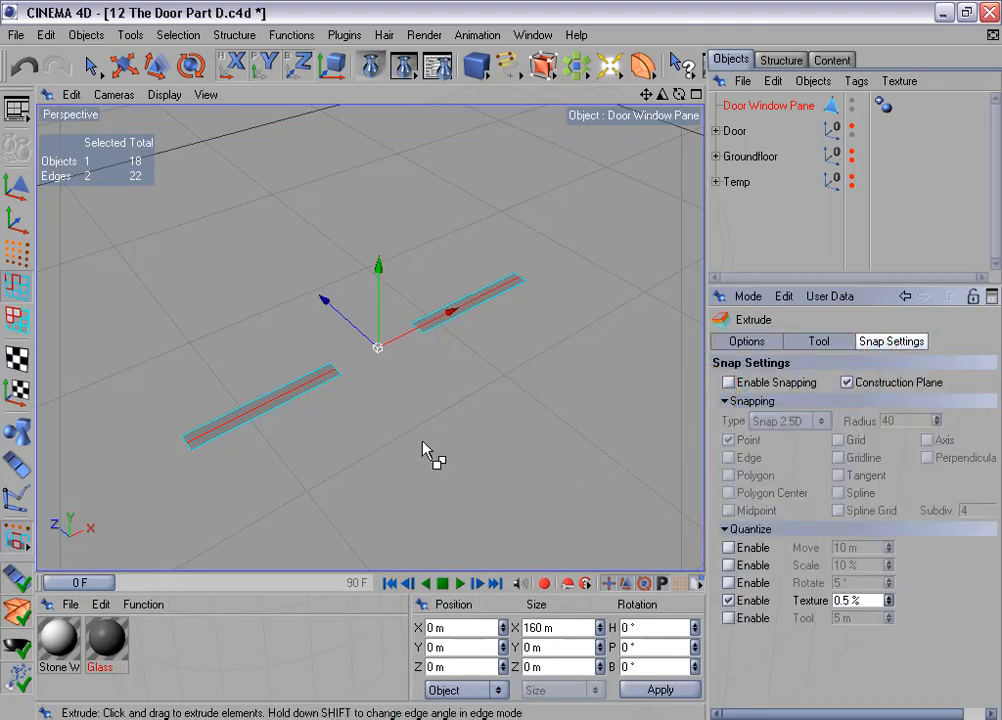
drag(379, 272, 379, 183)
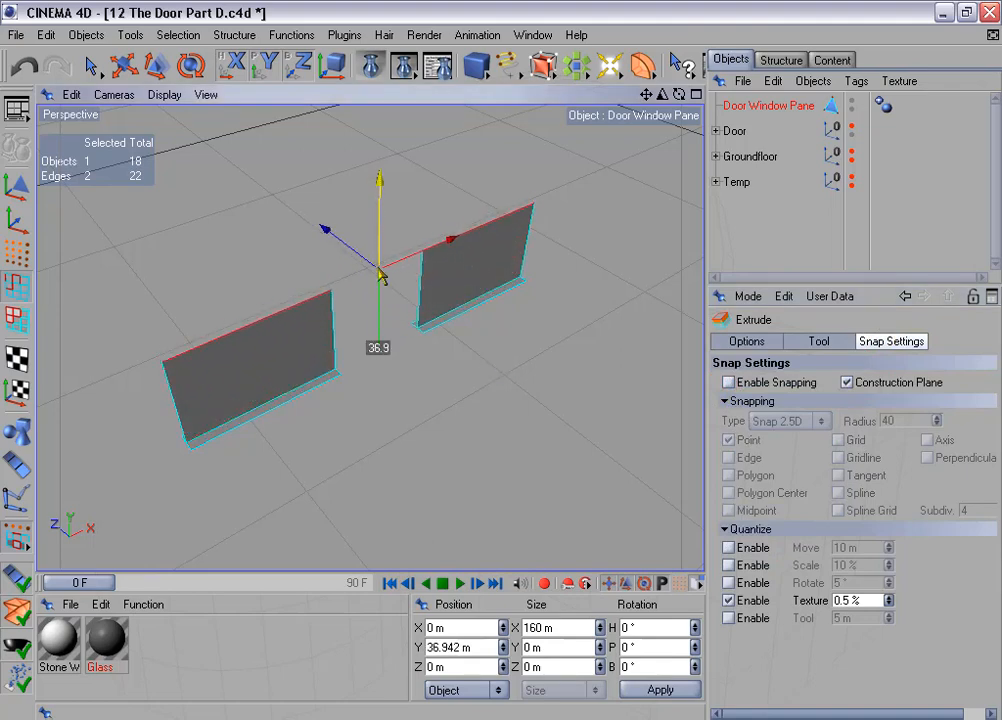
Step: Delete the outer long edges of the two flat base strips, keeping only the upright panes
alt+middle_drag(391, 341, 396, 397)
click(95, 66)
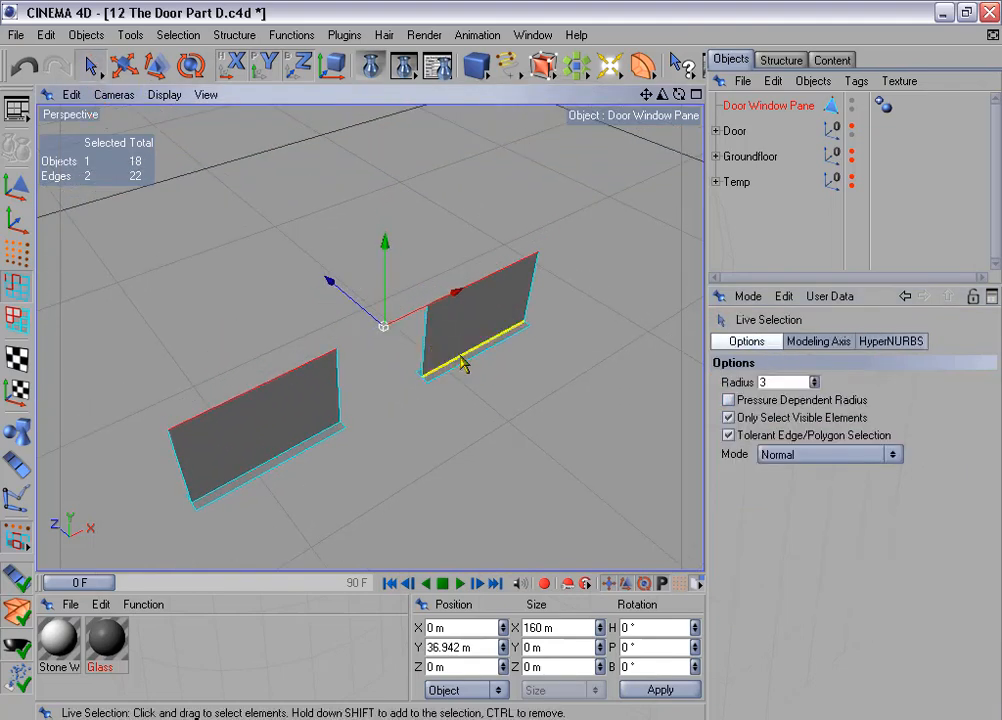
click(468, 366)
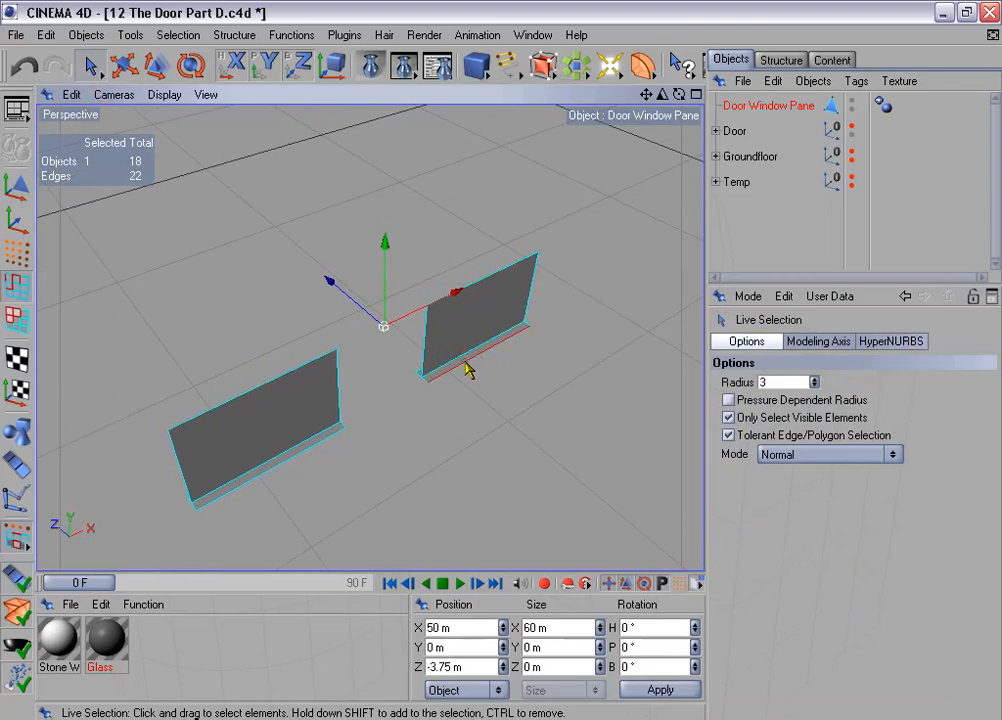
shift+click(312, 460)
alt+drag(312, 460, 447, 403)
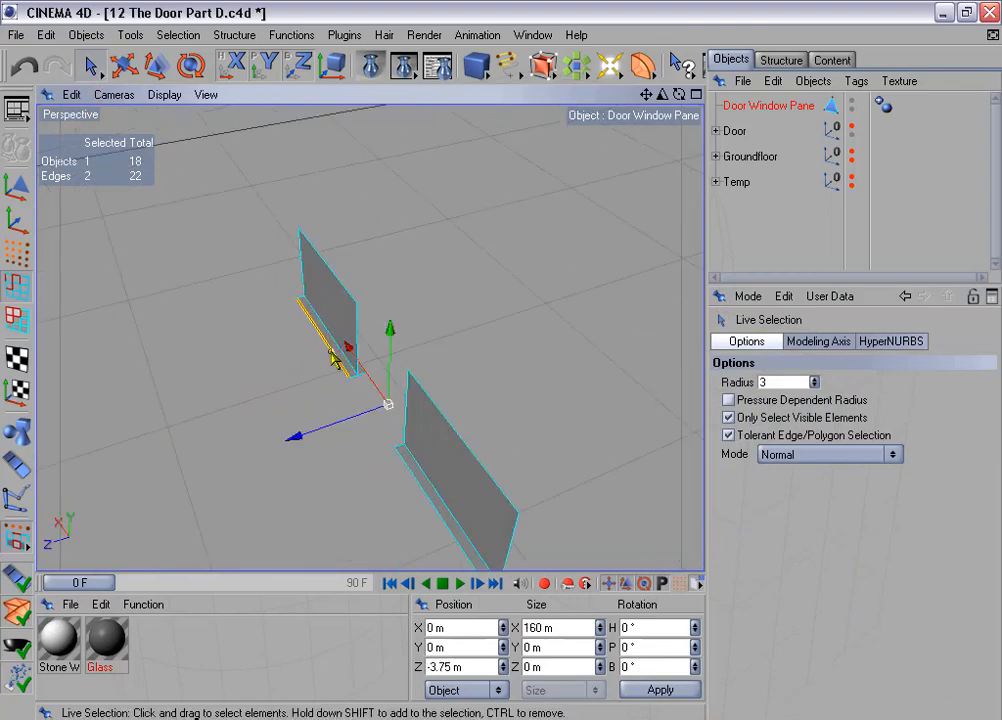
shift+click(425, 493)
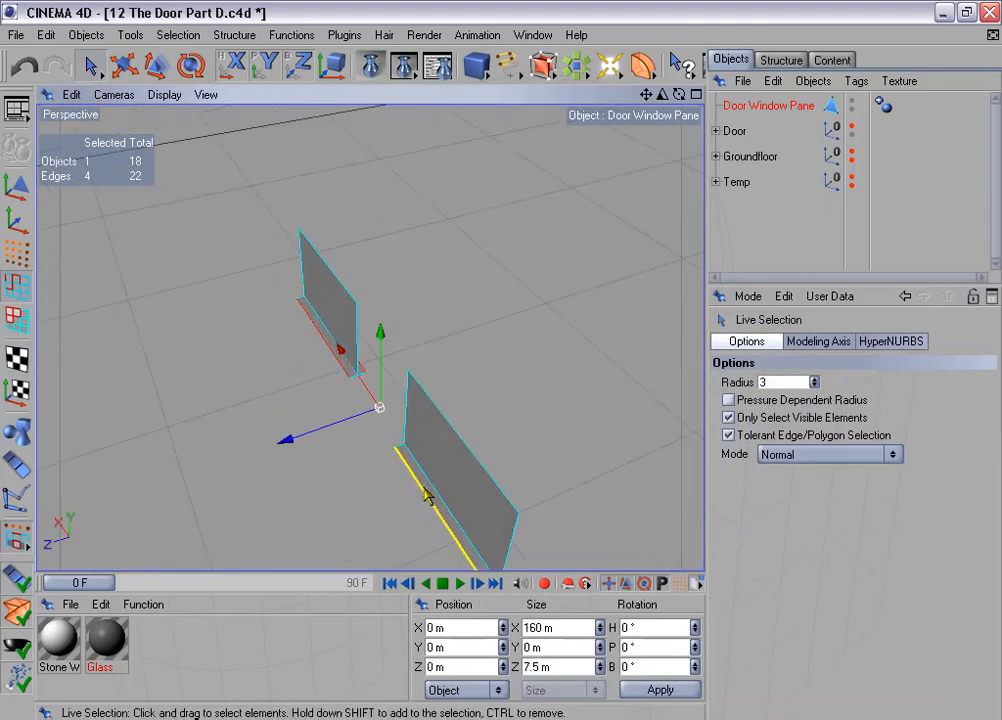
key(Delete)
alt+drag(447, 277, 600, 290)
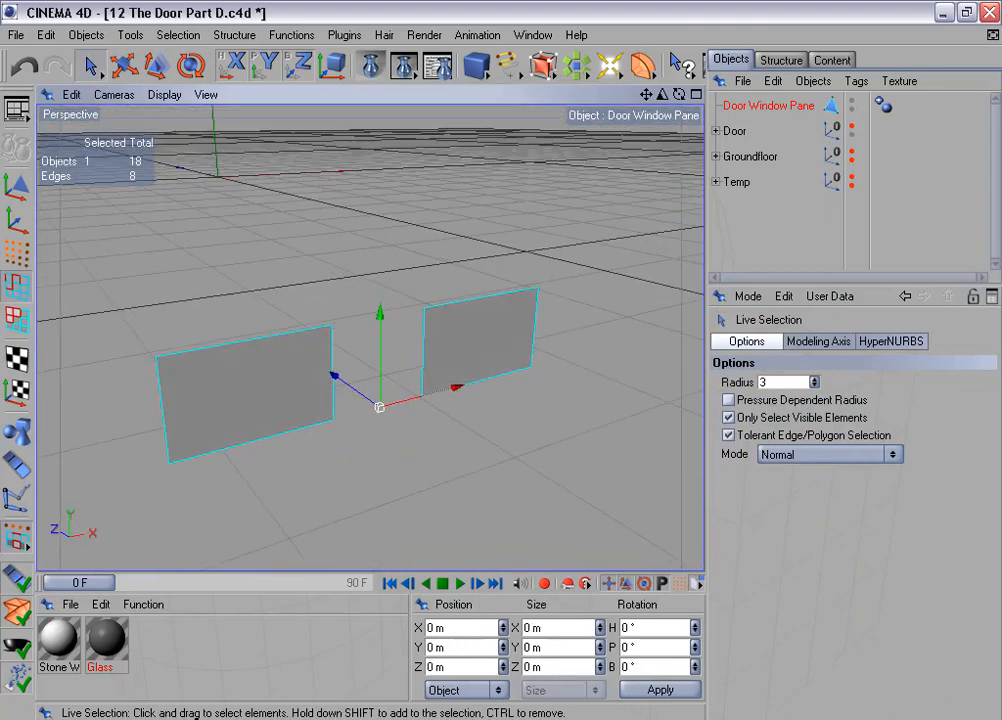
Step: Make the Door group visible in the viewport around the upright panes
click(850, 128)
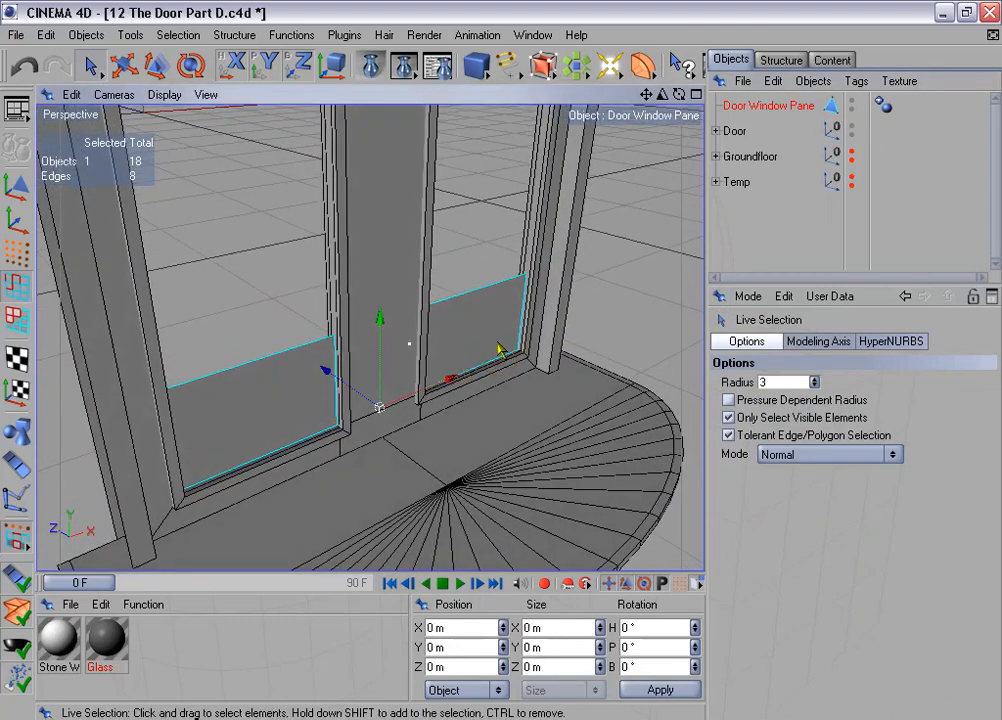
alt+drag(510, 362, 533, 341)
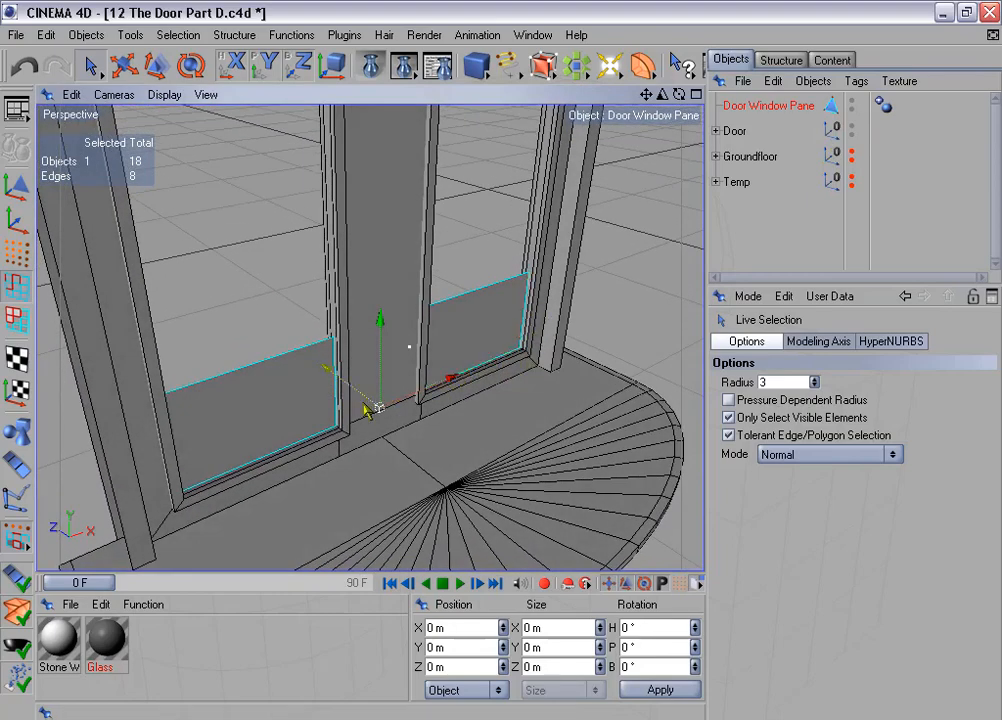
mouse_move(517, 453)
alt+mouse_down()
mouse_move(550, 468)
mouse_move(524, 462)
alt+mouse_up()
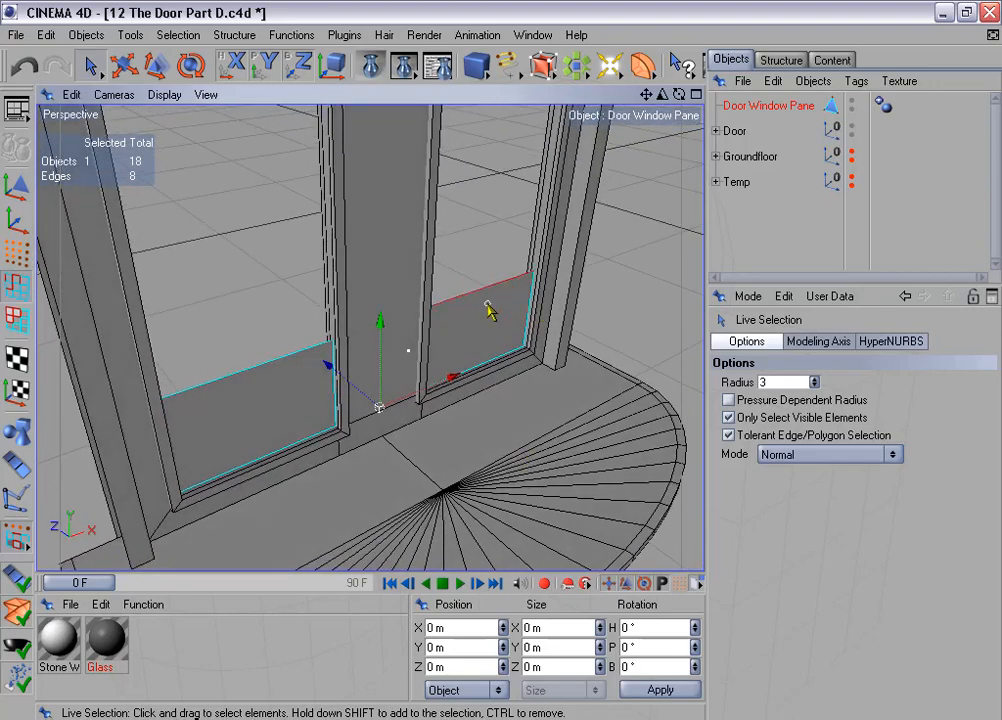
Step: Select the top edges of both panes and raise them in the Front view to about Y 182 m, filling the arched frames
click(497, 271)
shift+click(282, 359)
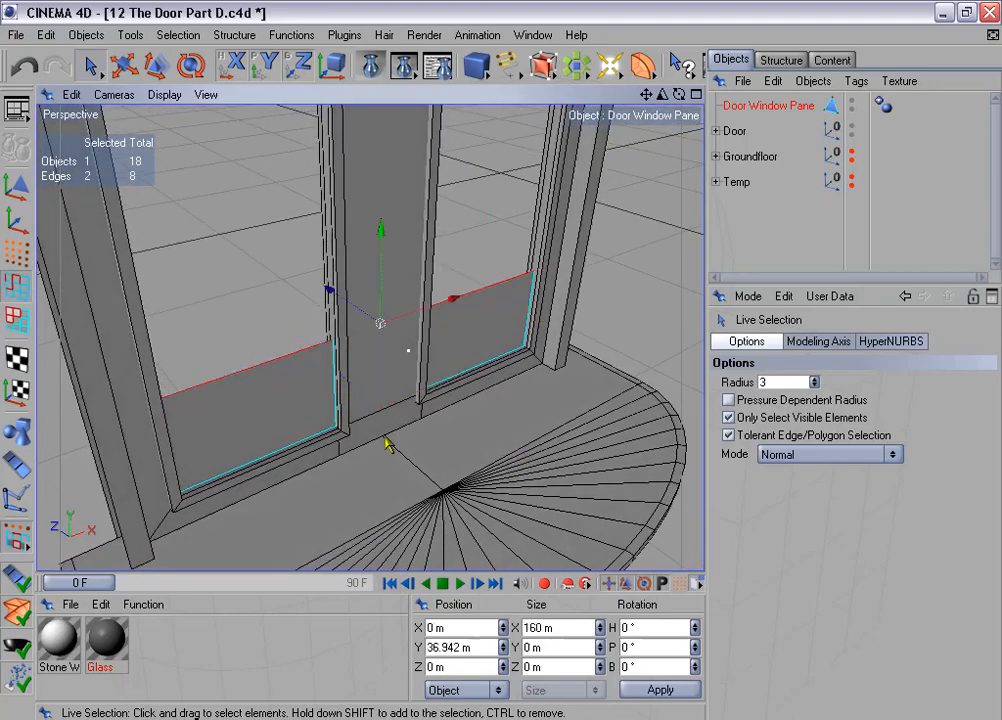
middle_click(388, 445)
middle_click(480, 480)
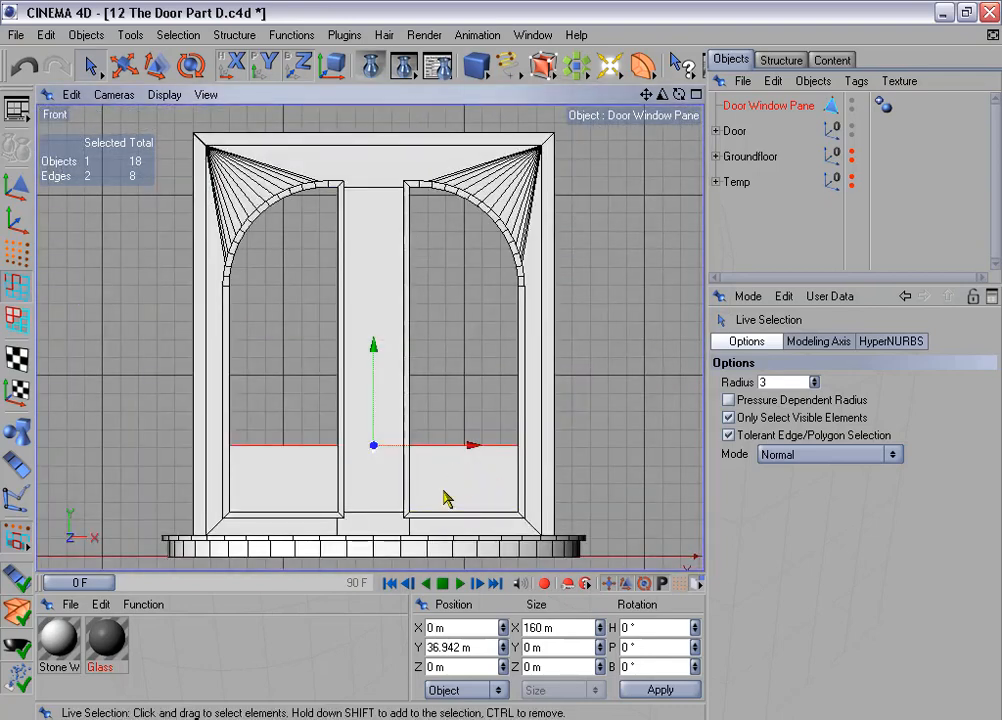
drag(373, 349, 373, 87)
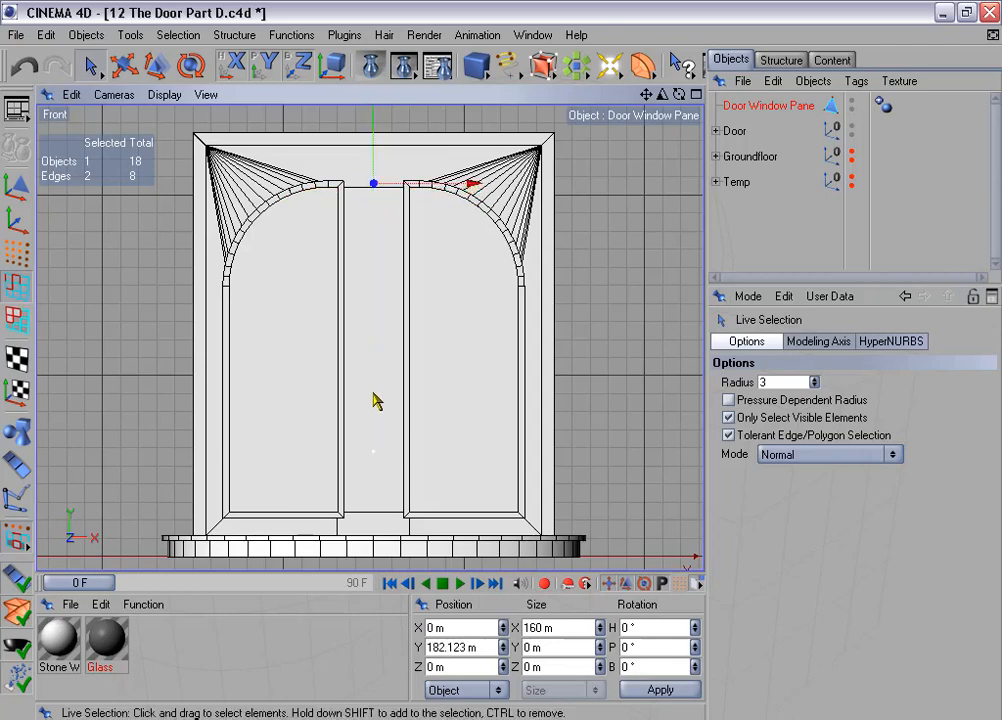
middle_click(433, 408)
middle_click(284, 262)
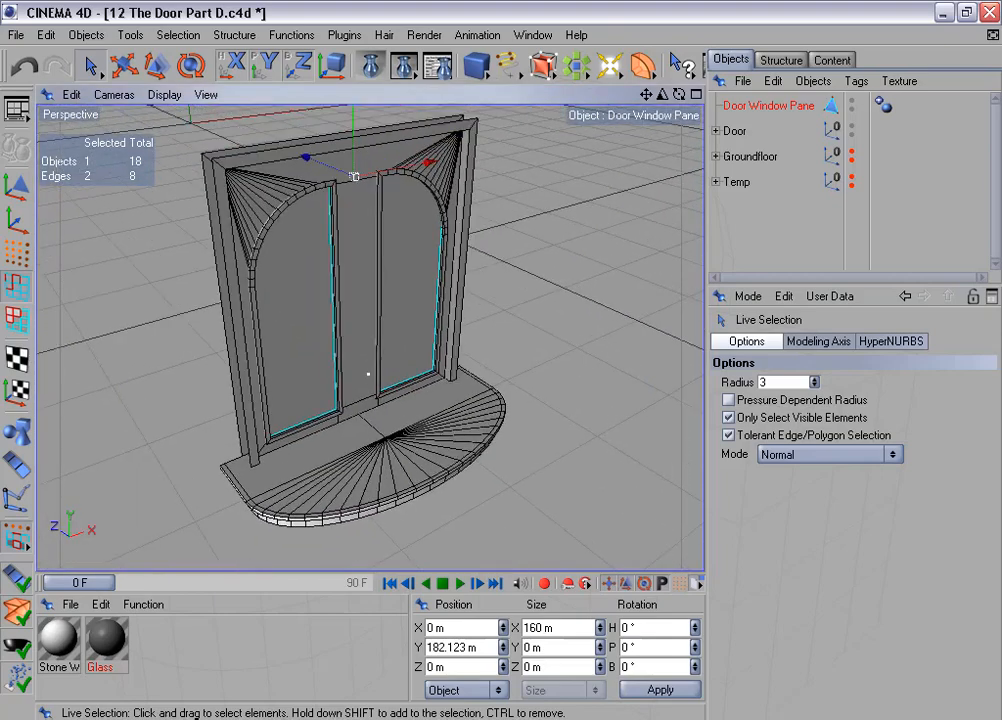
alt+middle_drag(438, 320, 434, 338)
alt+drag(438, 320, 434, 321)
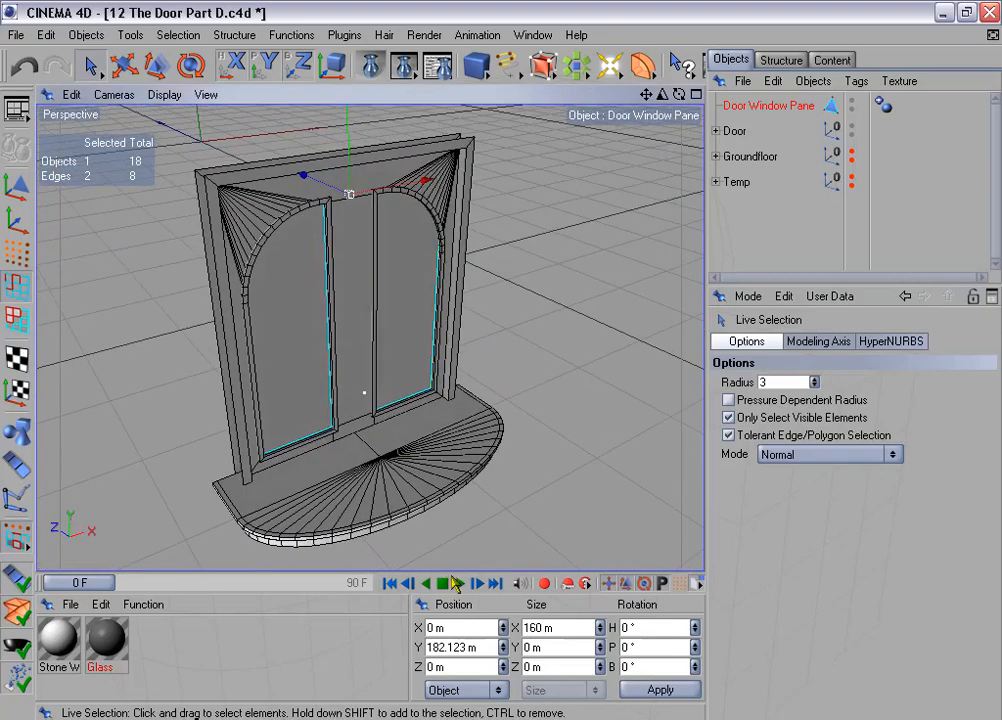
Step: Duplicate the Door Window Pane object and rename the copy "Door Window Grid"
ctrl+drag(760, 105, 762, 130)
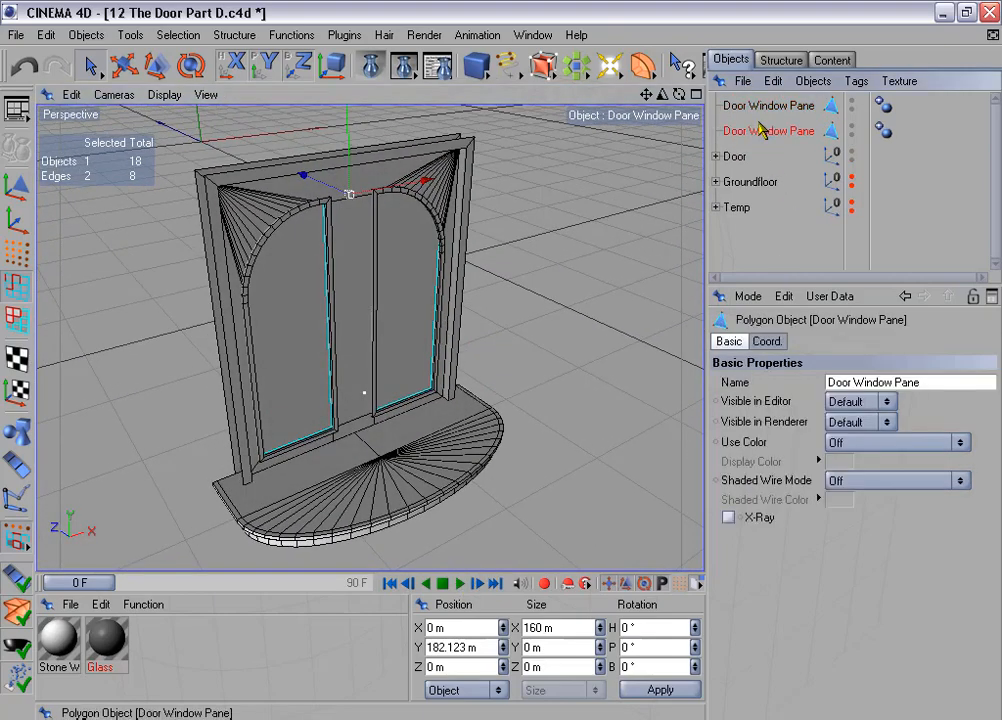
double_click(788, 131)
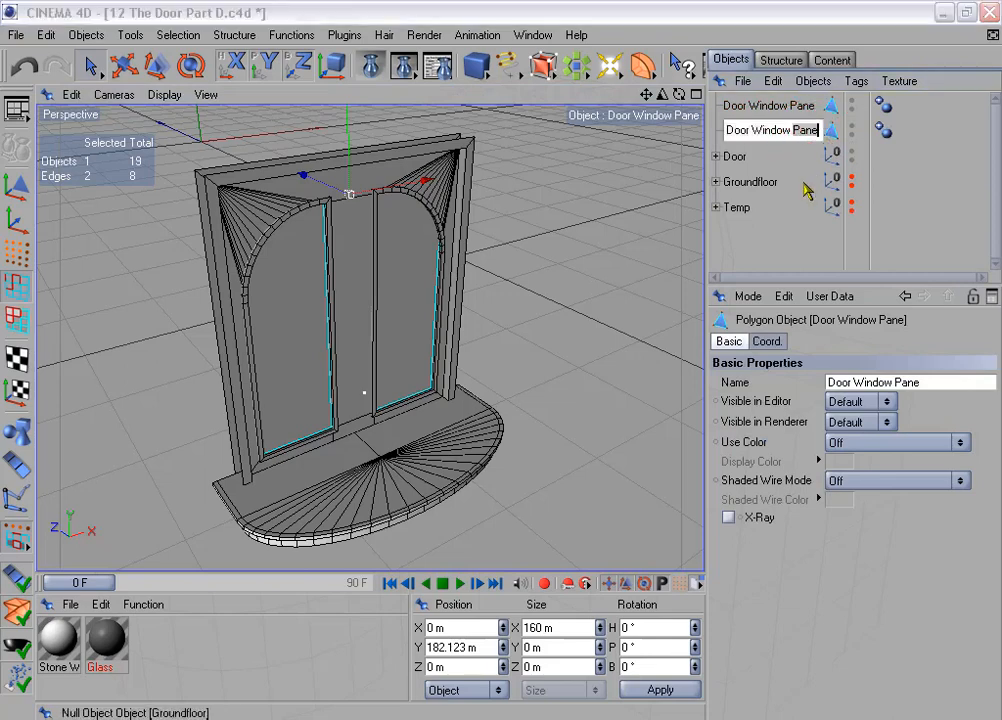
text(Grid)
key(Return)
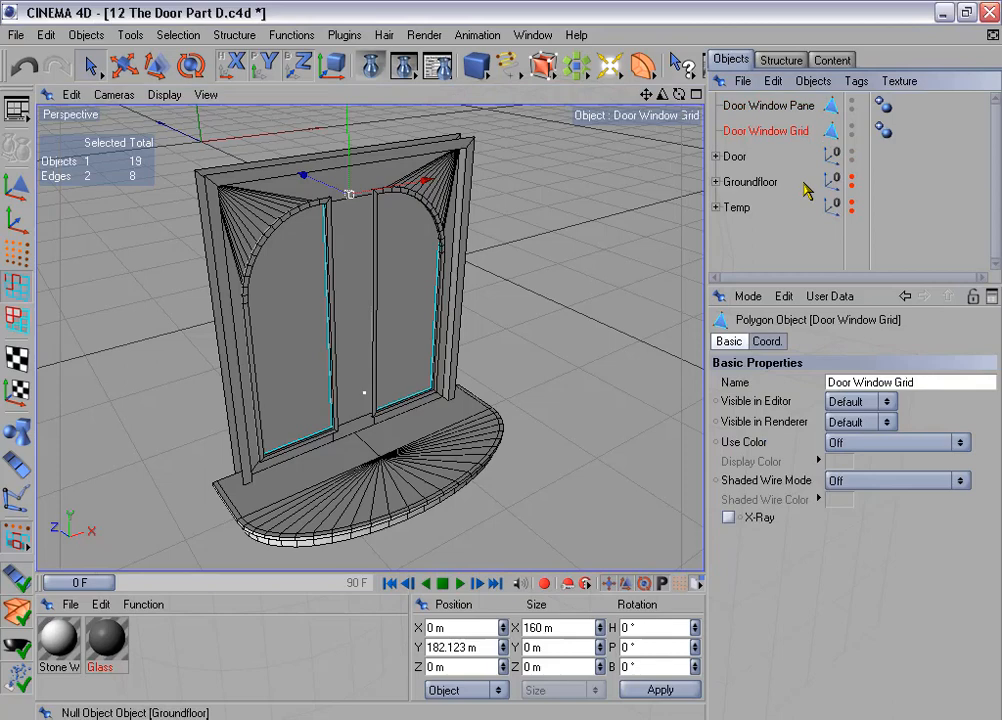
Step: Place the Door Window Pane object inside the Door group and collapse the group
drag(765, 105, 738, 157)
click(715, 130)
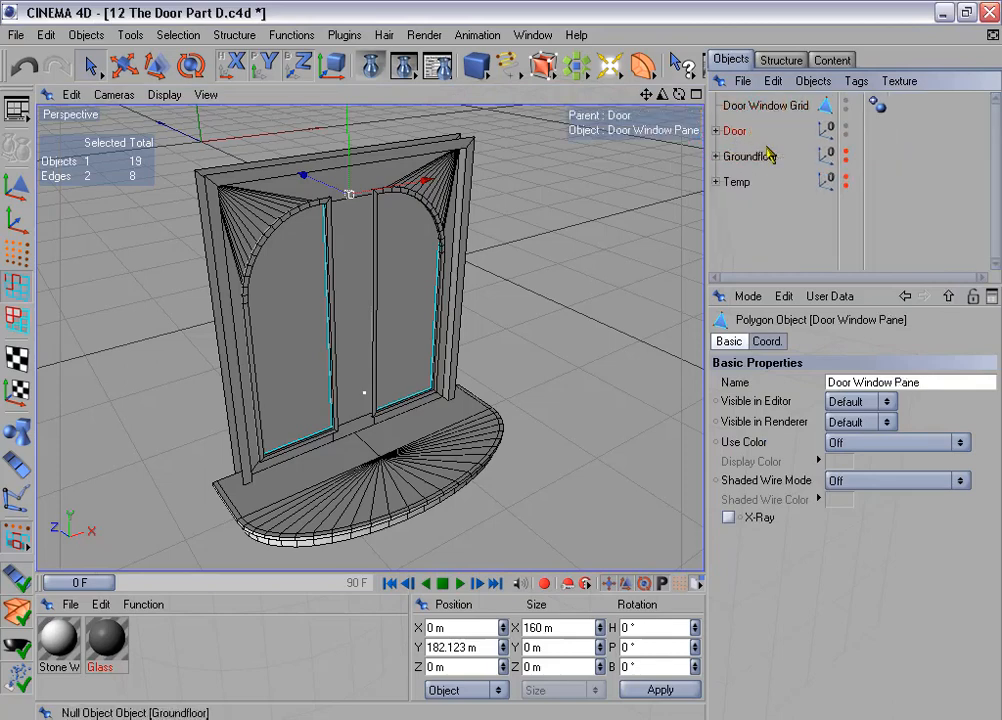
mouse_move(529, 388)
alt+mouse_down()
mouse_move(501, 361)
mouse_move(532, 397)
alt+mouse_up()
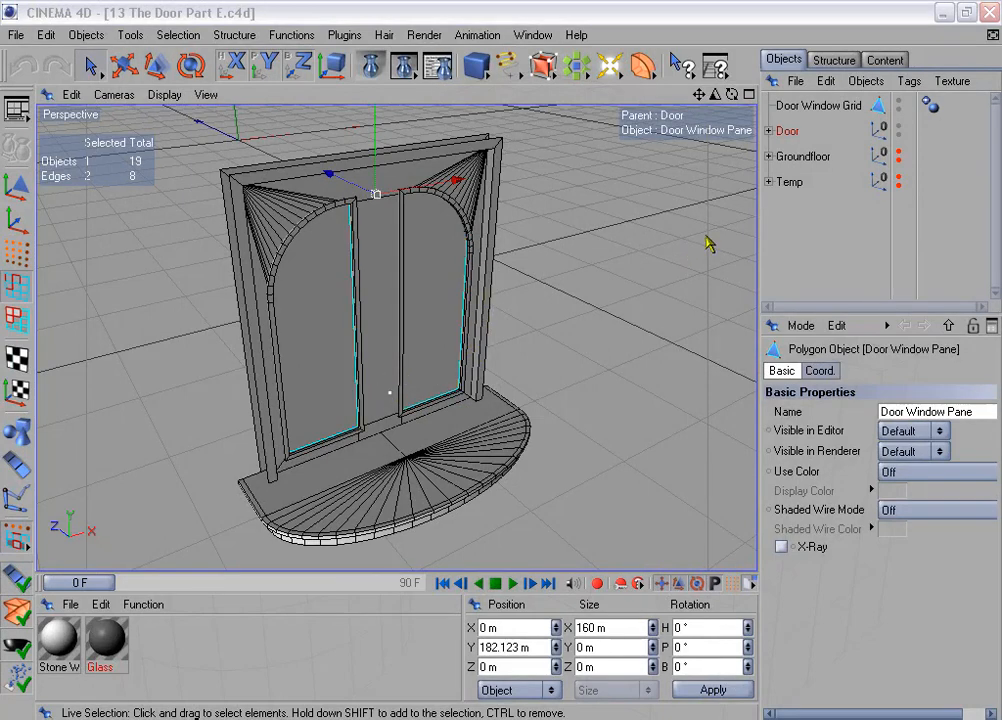
Step: Reverse the normals of all Door Window Pane polygons in polygon mode, and collapse the Door group
click(768, 130)
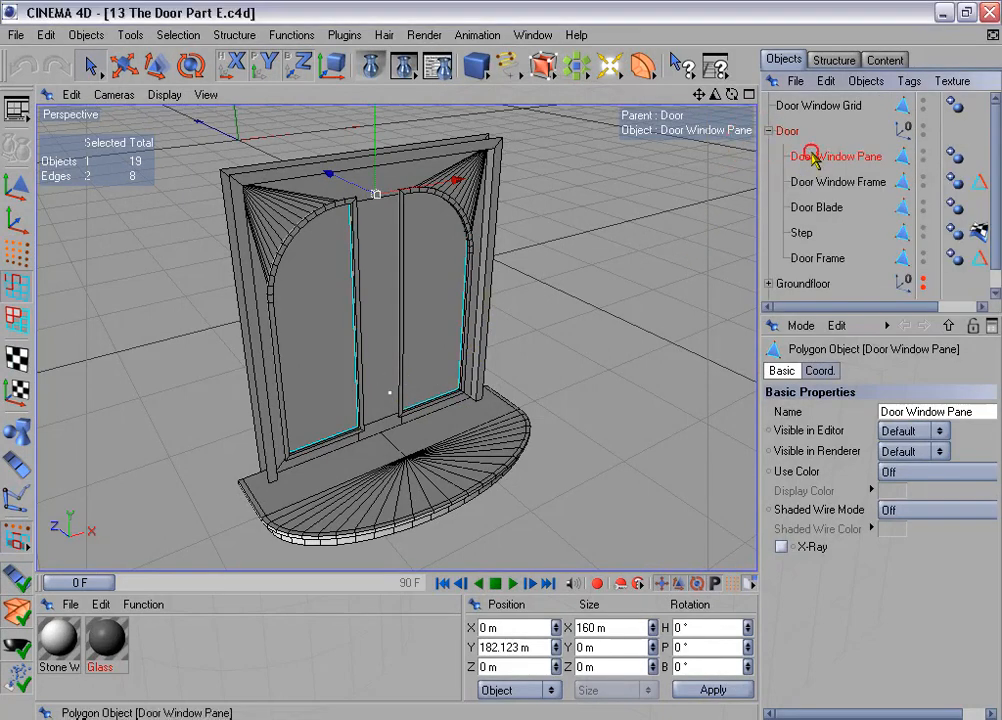
click(16, 319)
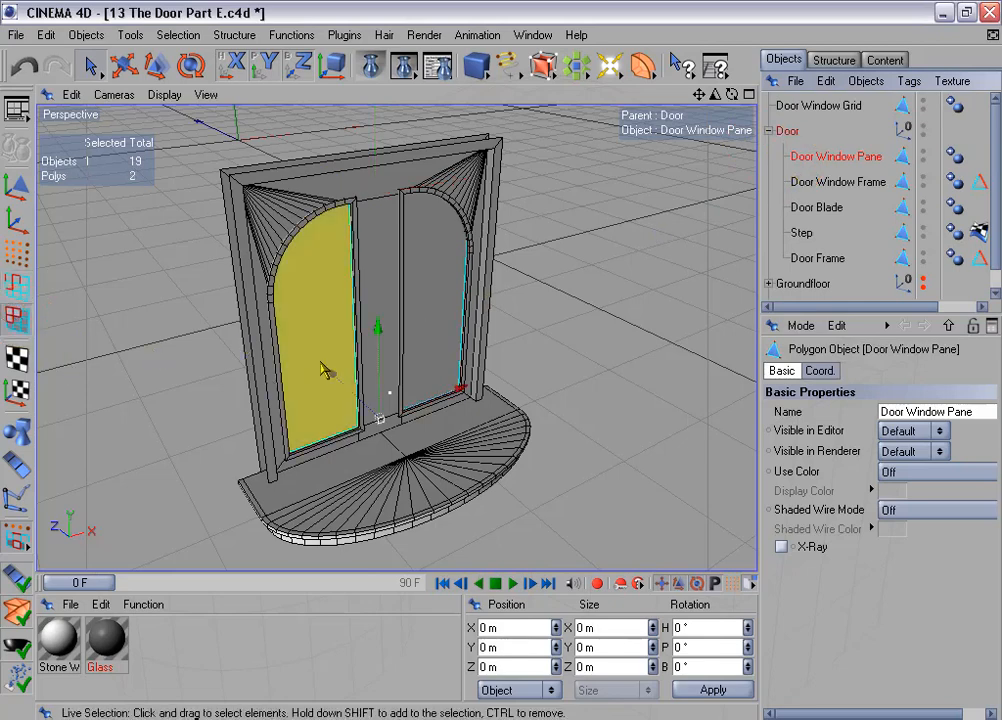
key(ctrl+a)
click(291, 34)
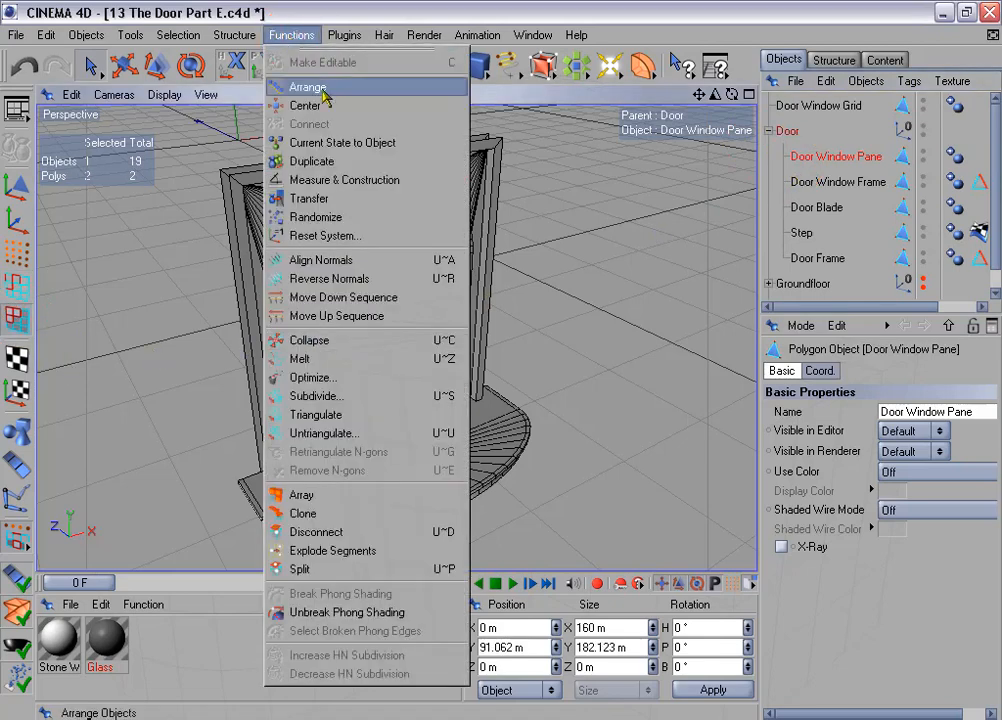
click(389, 282)
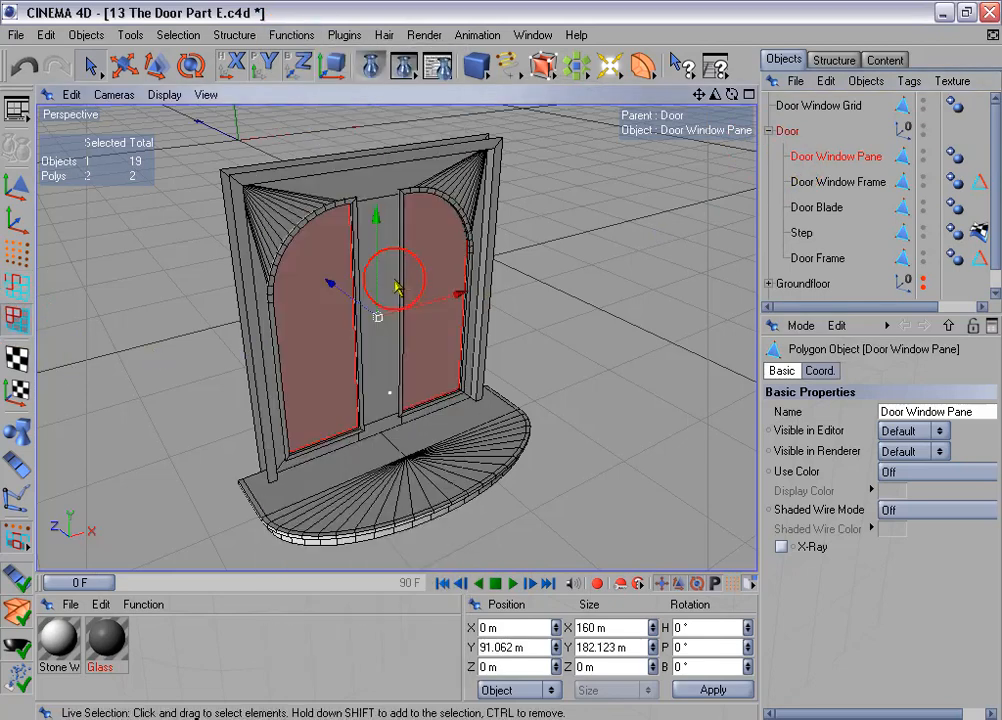
click(768, 130)
Step: Reverse the normals of all Door Window Grid polygons and hide the Door group in the editor
click(781, 105)
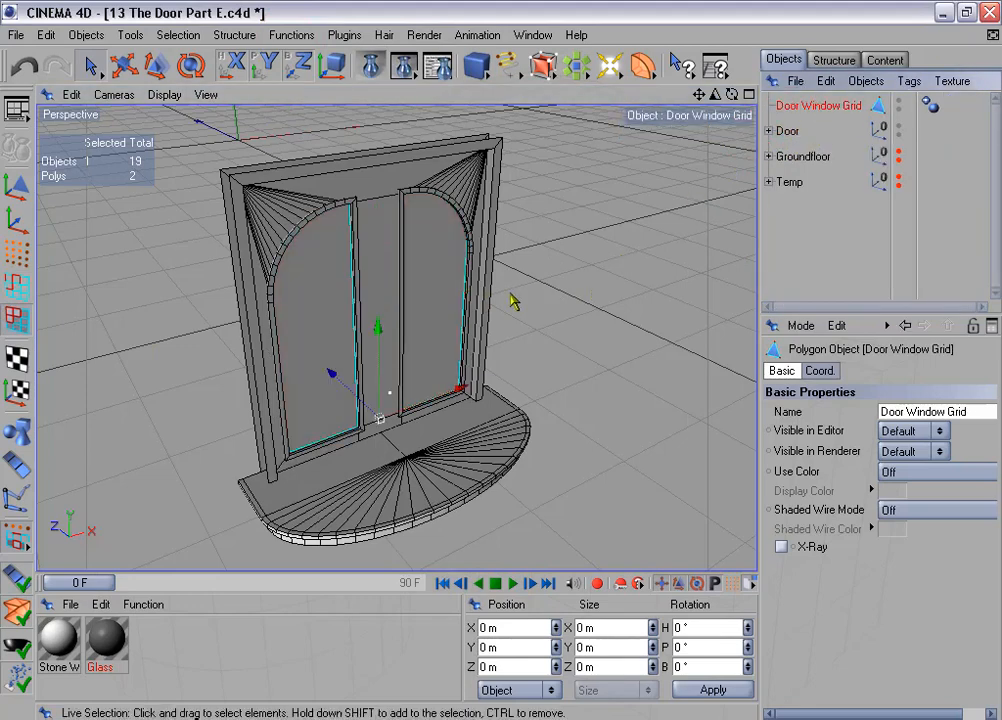
key(ctrl+a)
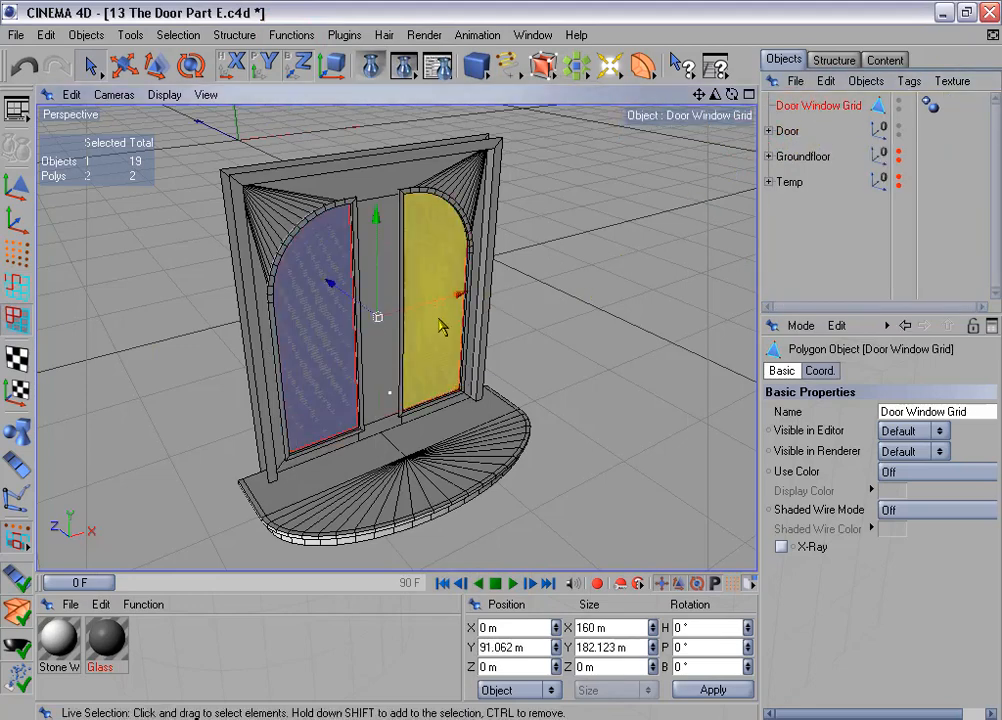
click(292, 35)
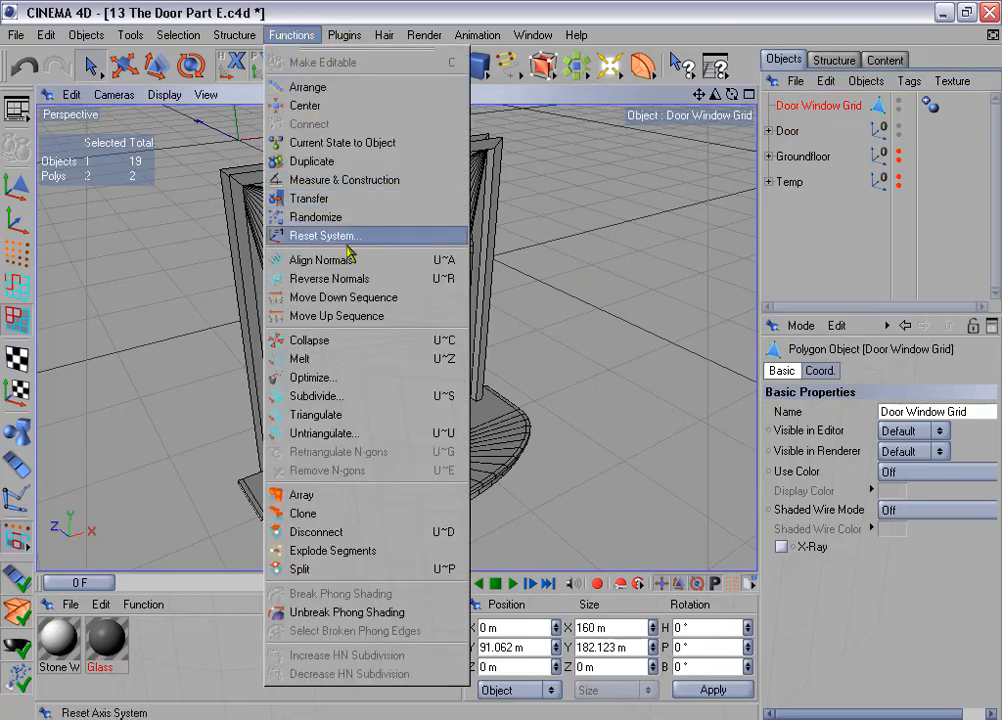
click(330, 278)
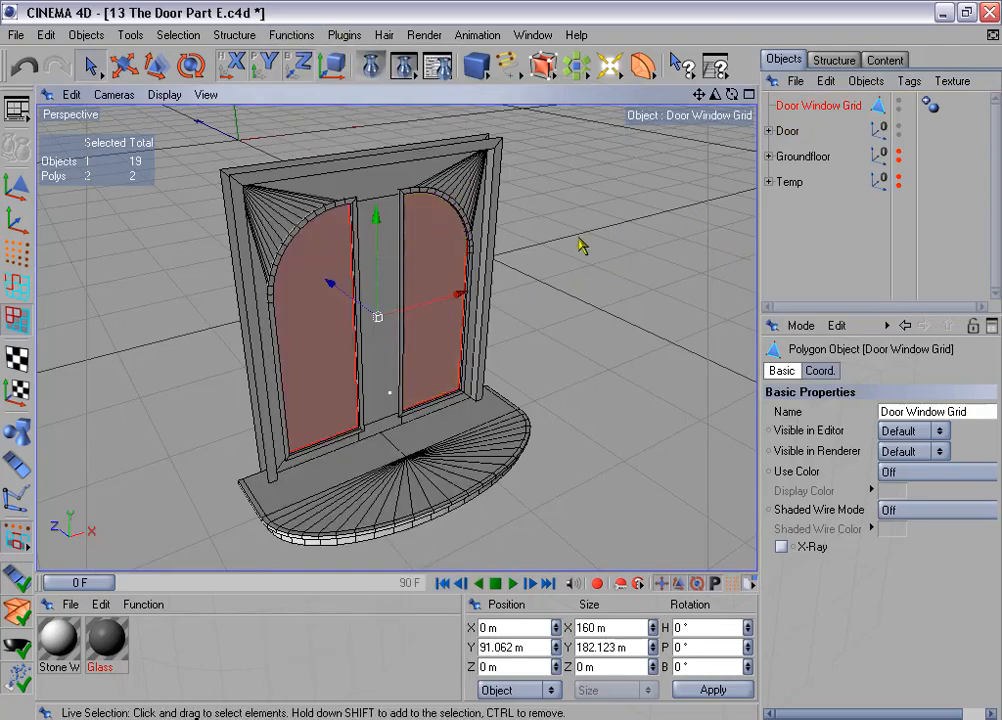
click(897, 127)
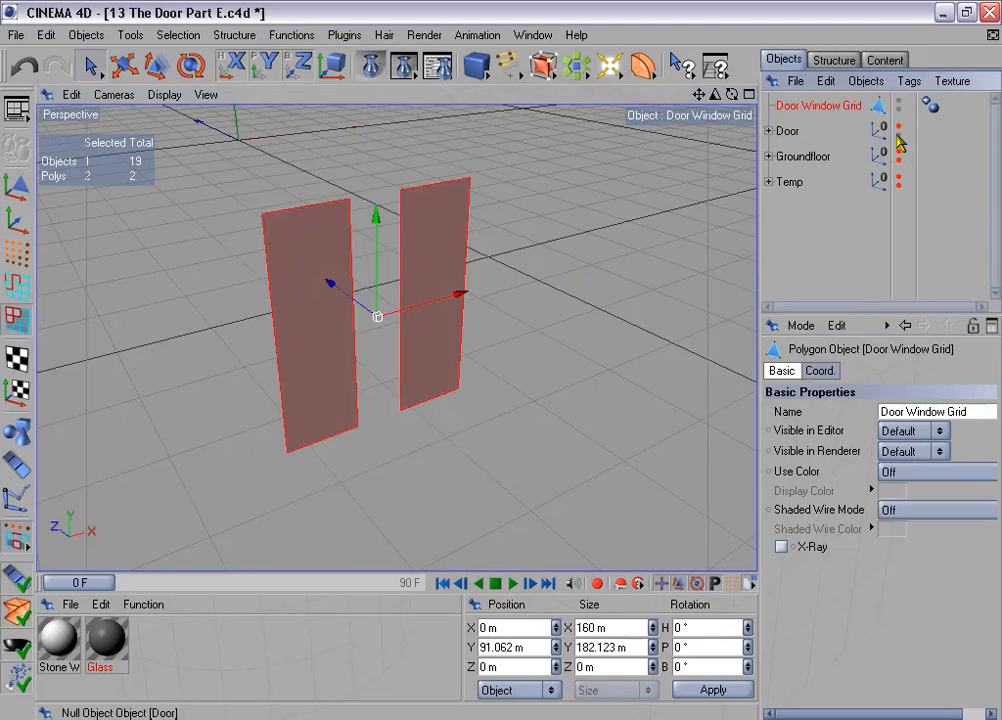
Step: In the Front view, select the four vertical edges of both grid panes and split them with an Edge Cut at 50 % offset, subdivision 1
middle_click(604, 347)
middle_click(487, 413)
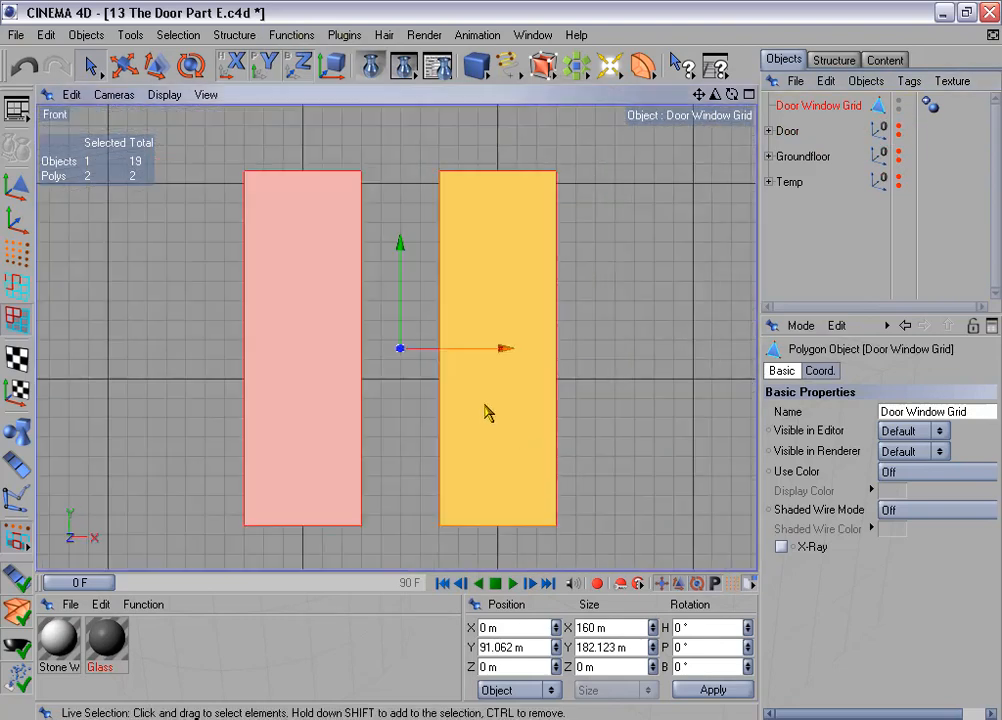
scroll(480, 376, up, 2)
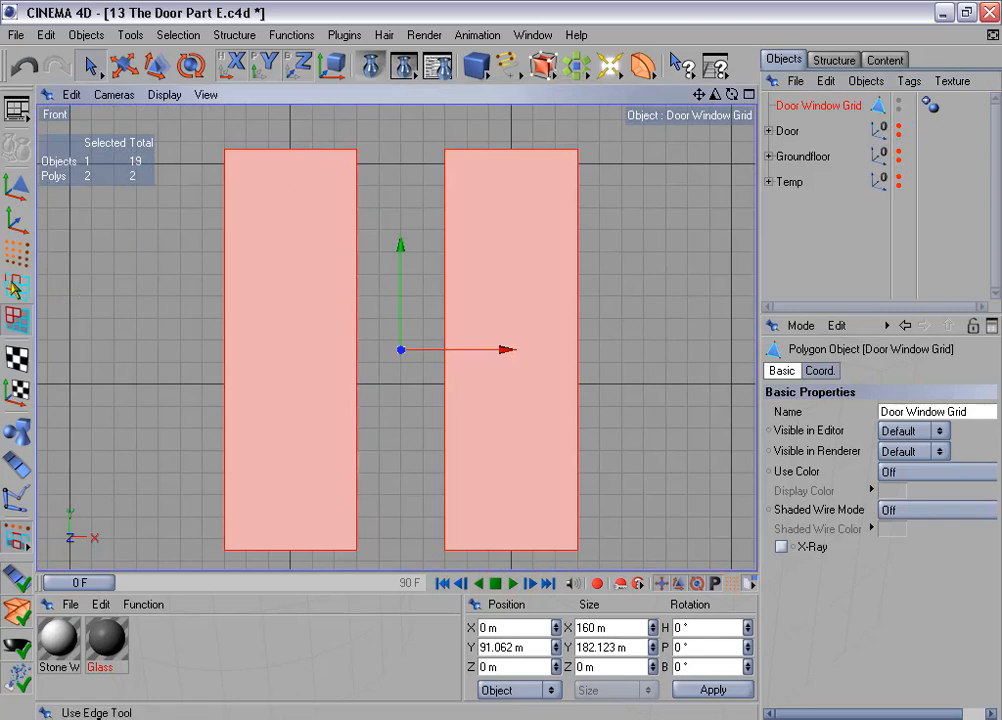
click(17, 288)
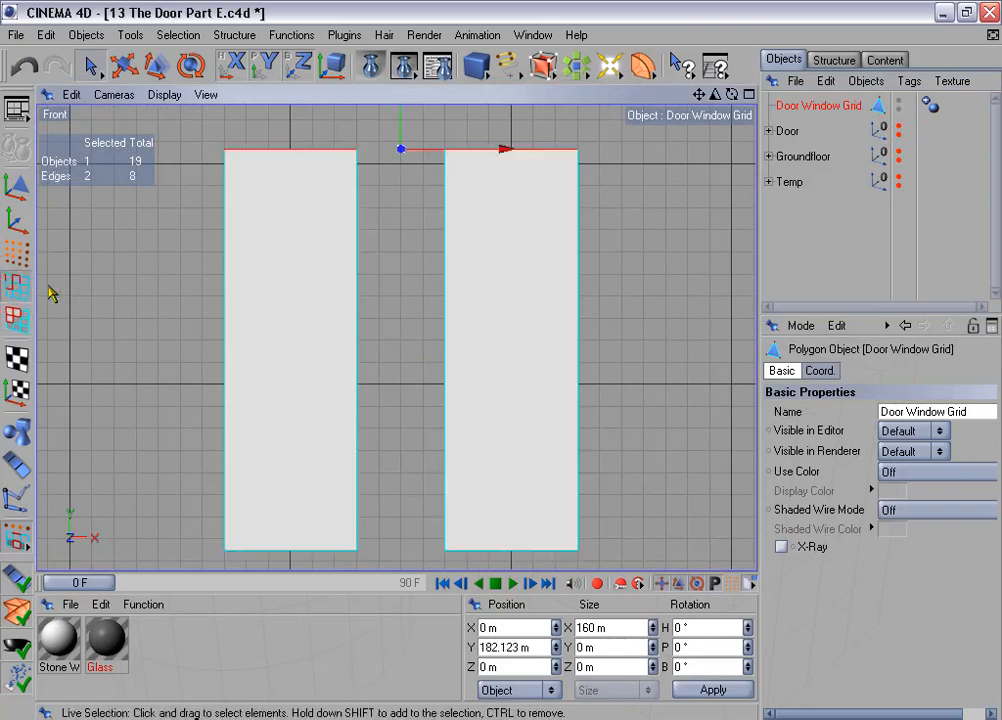
click(90, 66)
click(119, 80)
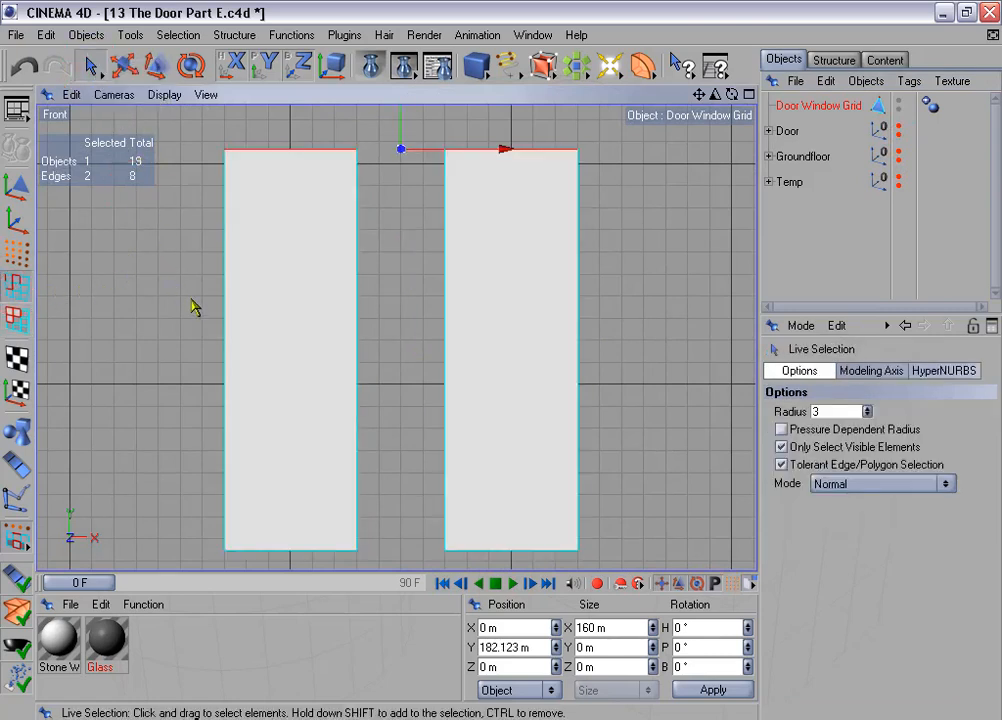
mouse_move(197, 309)
mouse_down()
mouse_move(315, 306)
mouse_move(593, 326)
mouse_up()
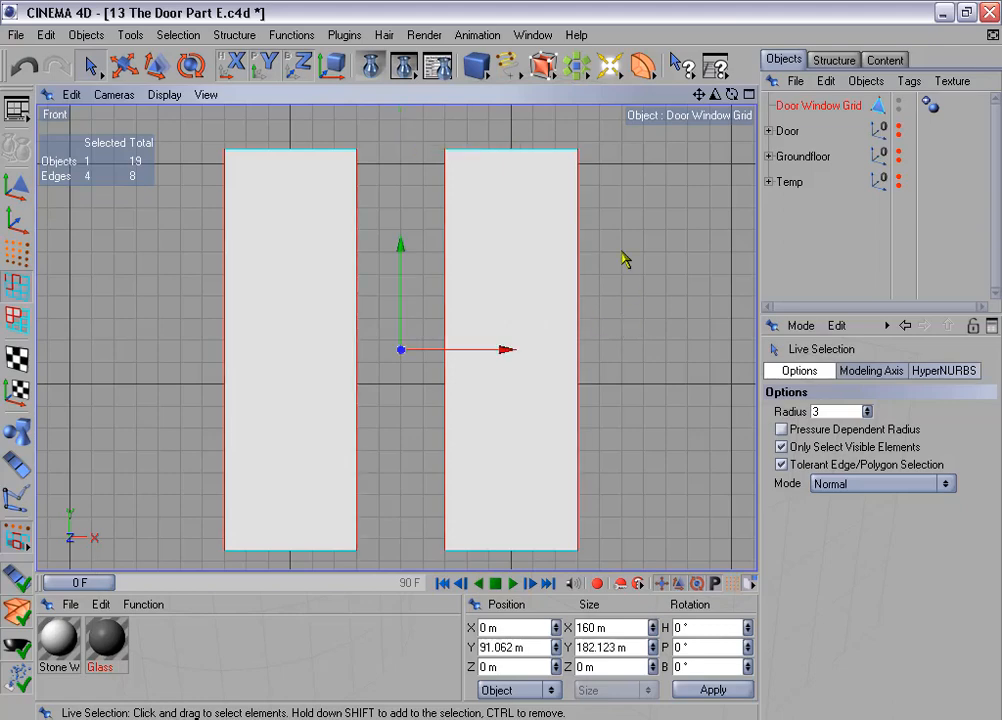
right_click(621, 259)
click(708, 345)
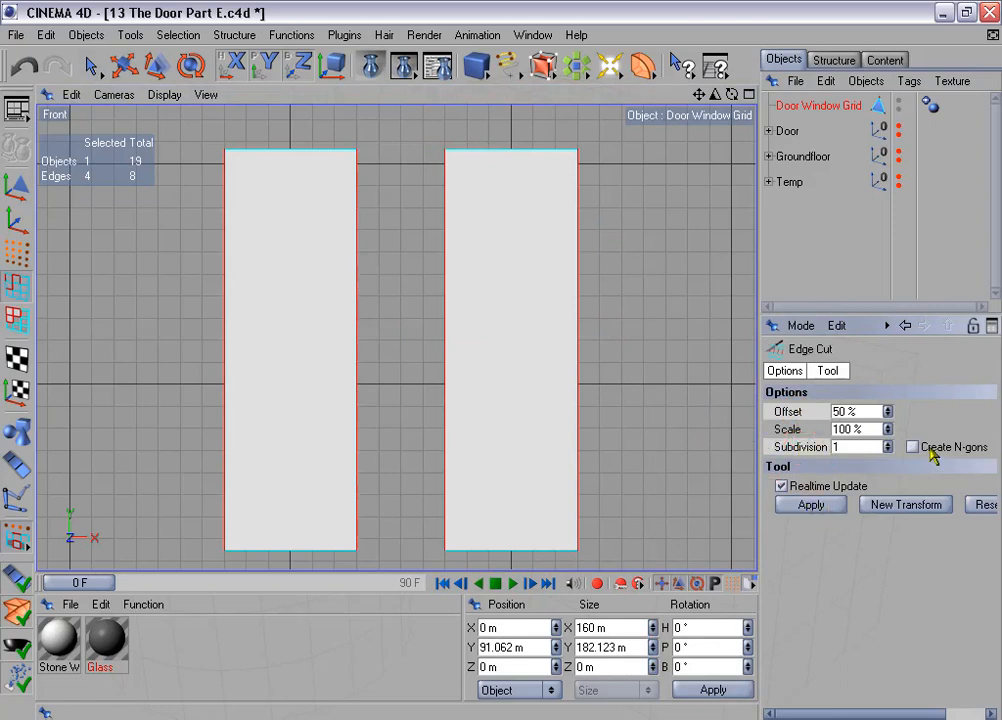
click(811, 505)
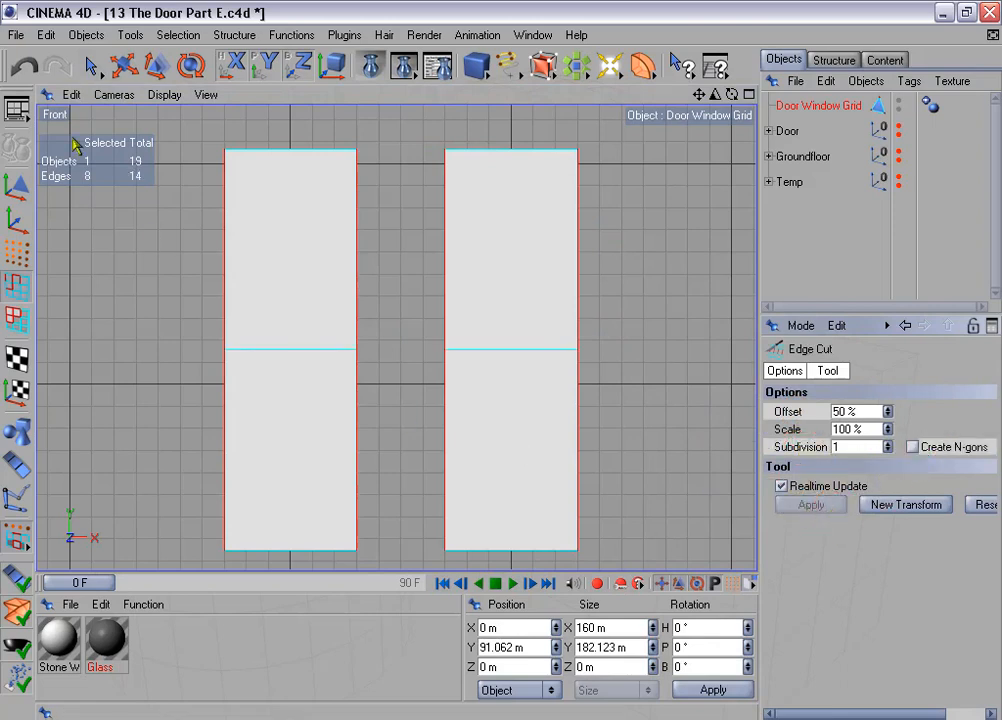
Step: Select the horizontal middle edges of both panes, show the Door group for reference, and raise the edges to about Y 125 m, where the arches begin
key(space)
click(313, 351)
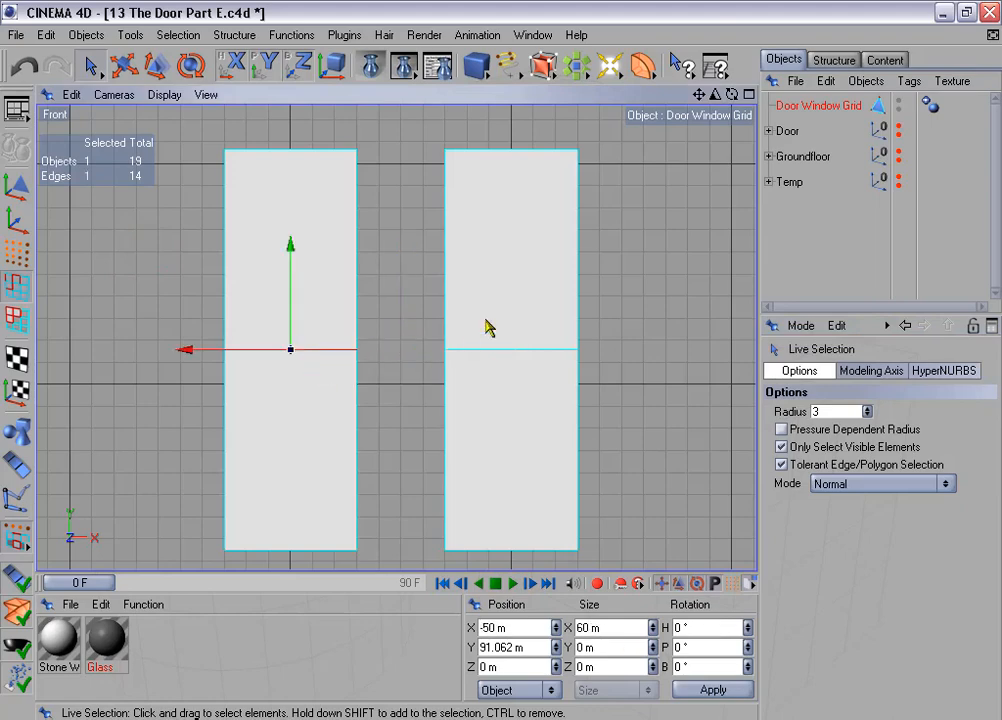
shift+click(493, 350)
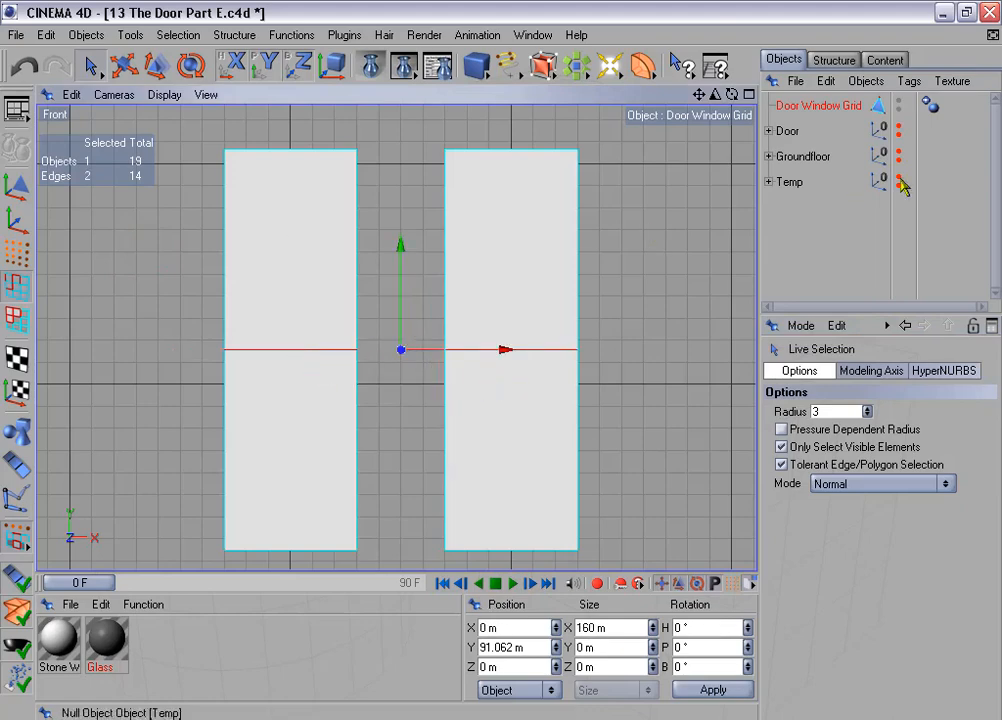
click(898, 126)
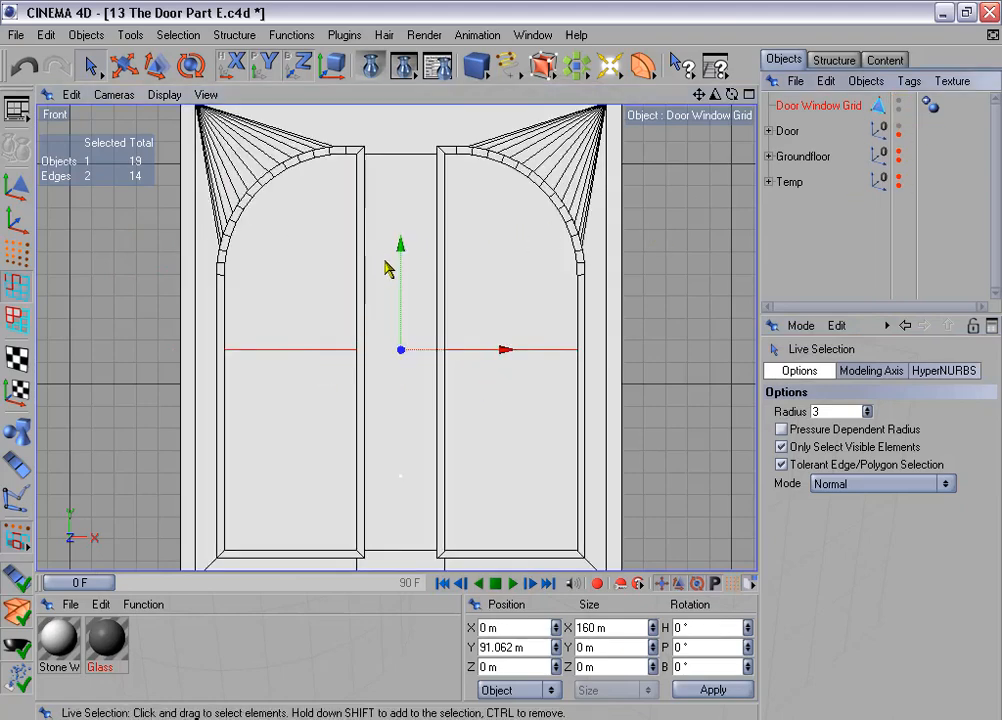
scroll(387, 264, up, 5)
alt+middle_drag(521, 258, 531, 434)
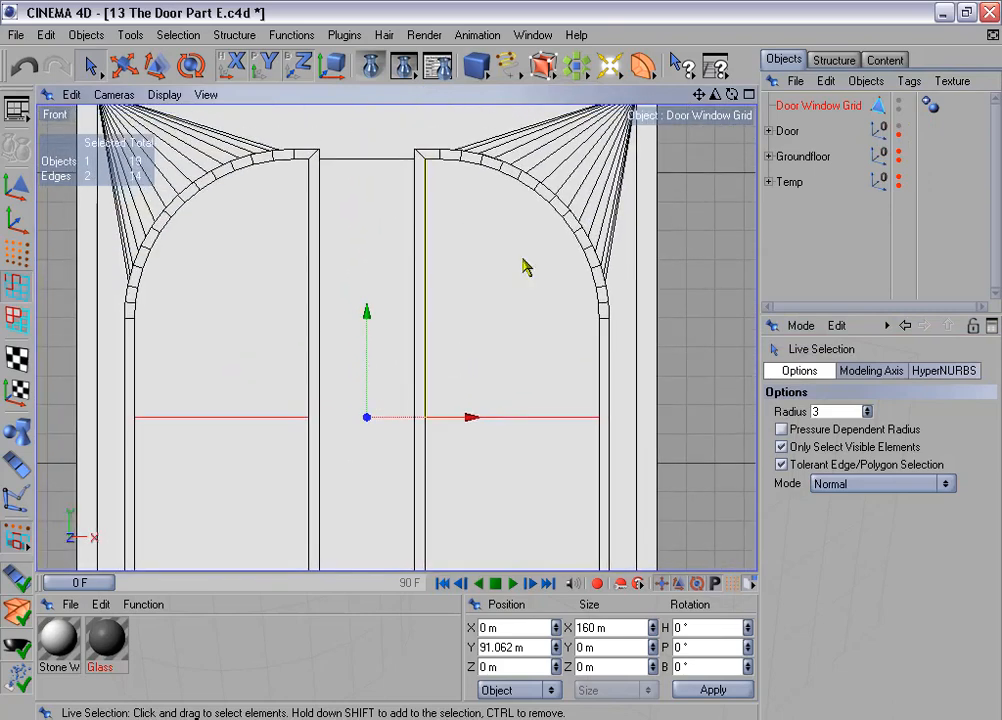
click(124, 65)
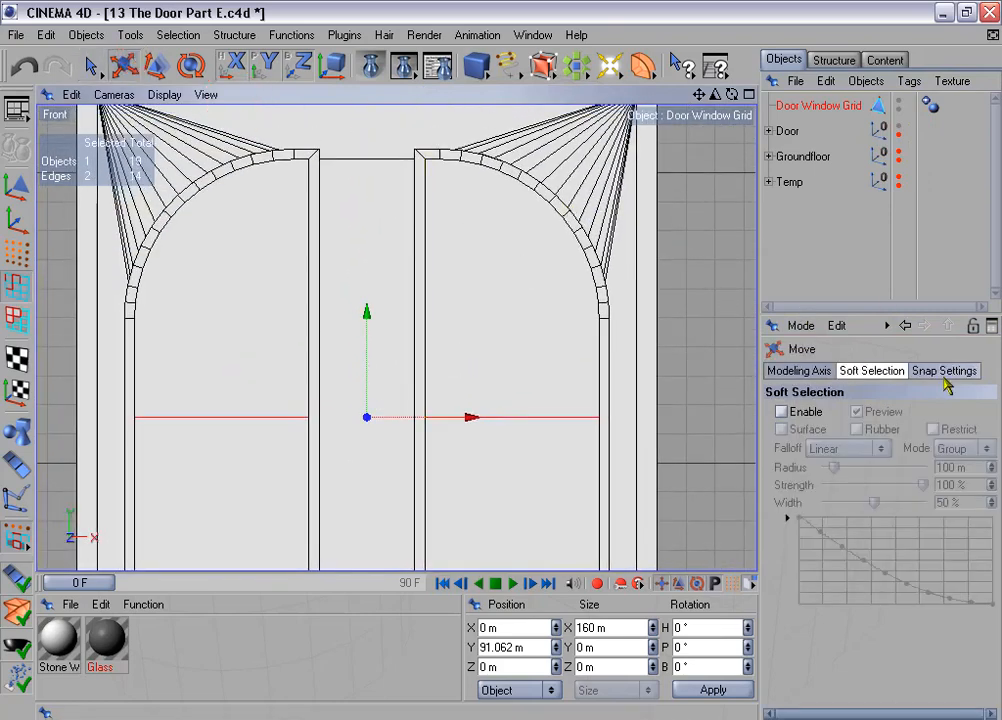
click(942, 370)
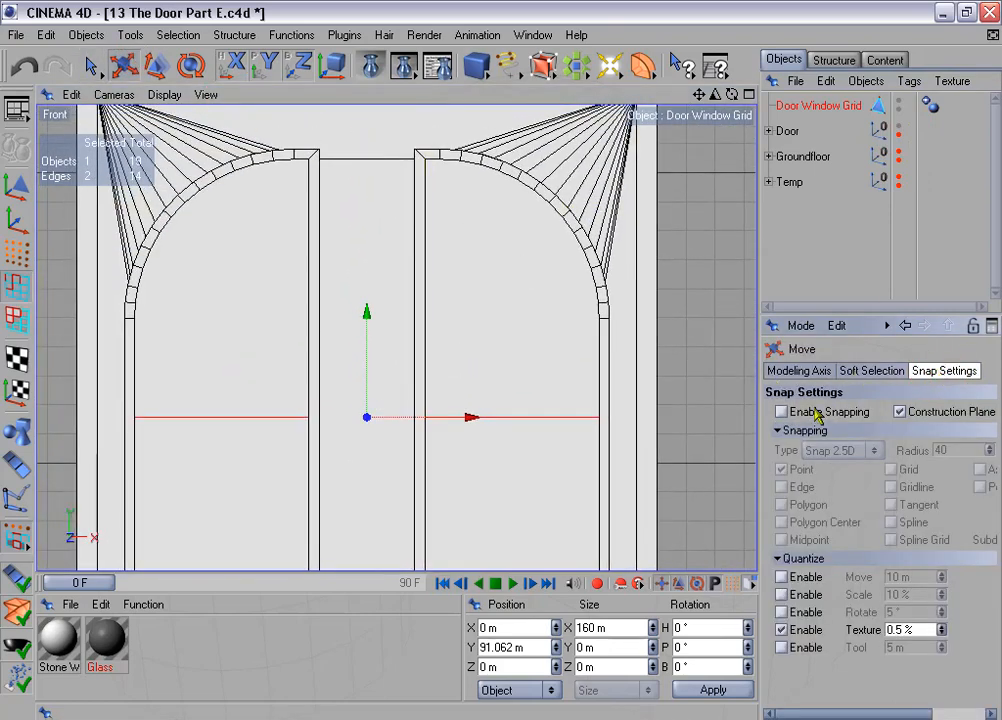
drag(366, 316, 366, 217)
drag(367, 320, 367, 320)
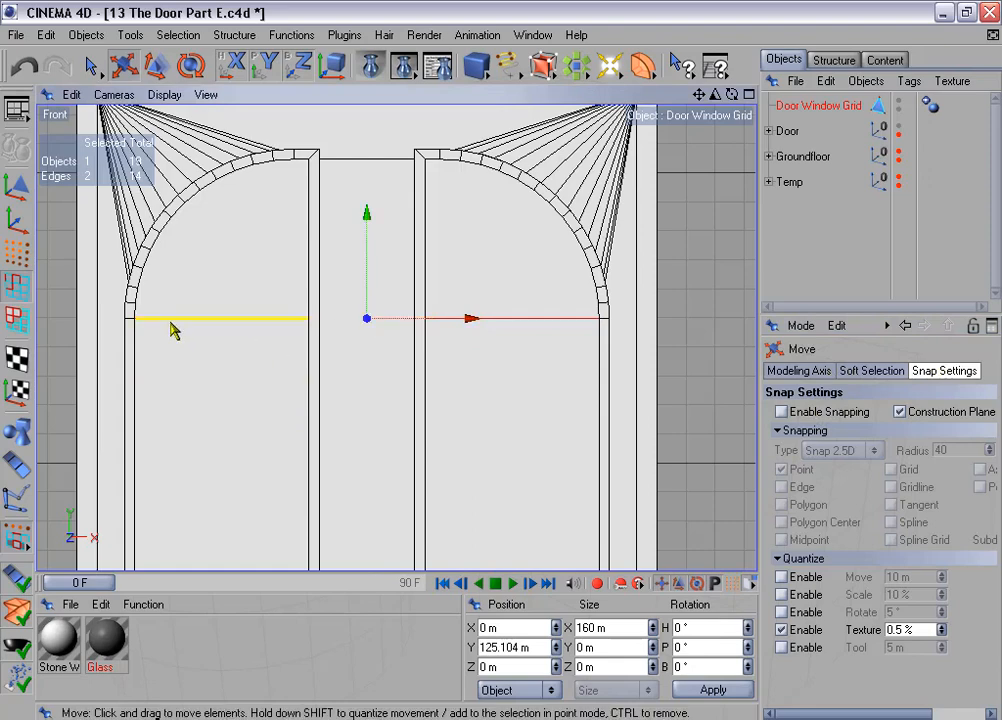
scroll(380, 308, down, 3)
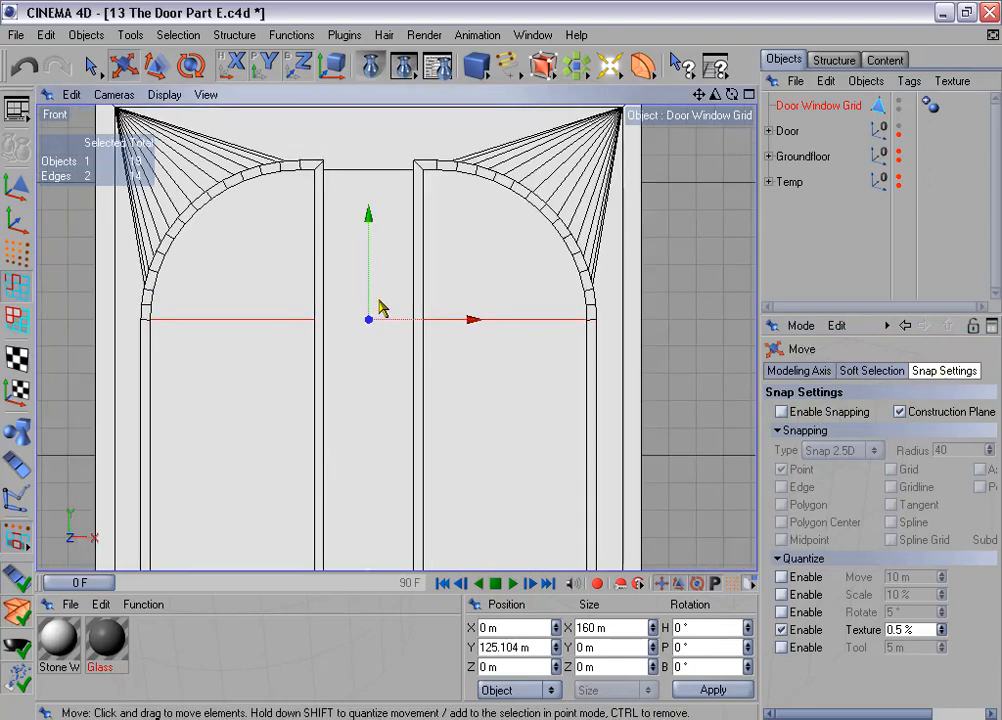
Step: Hide the Door group and divide the six horizontal edges of both panes with an Edge Cut at subdivision 2
click(899, 126)
click(899, 127)
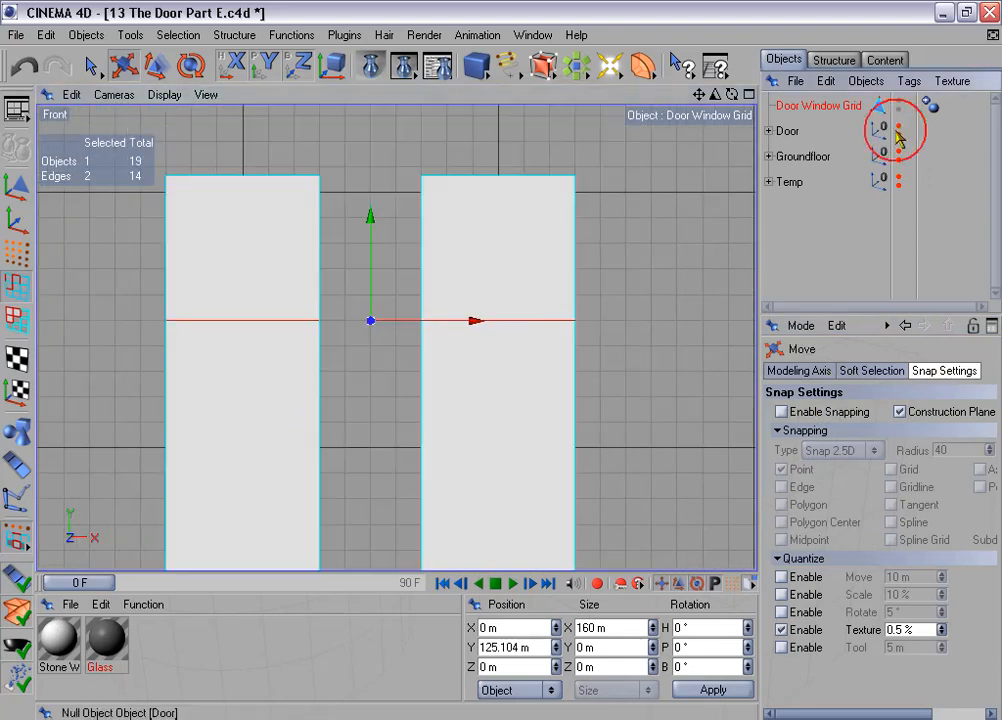
scroll(519, 293, down, 3)
alt+middle_drag(531, 338, 534, 296)
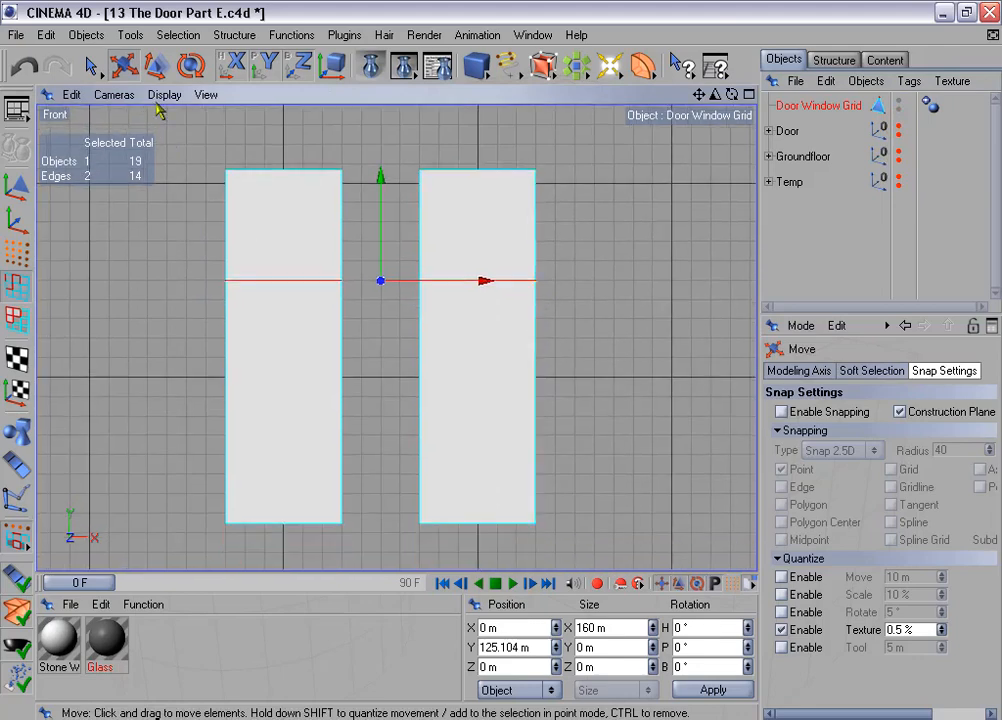
click(90, 66)
drag(287, 452, 289, 527)
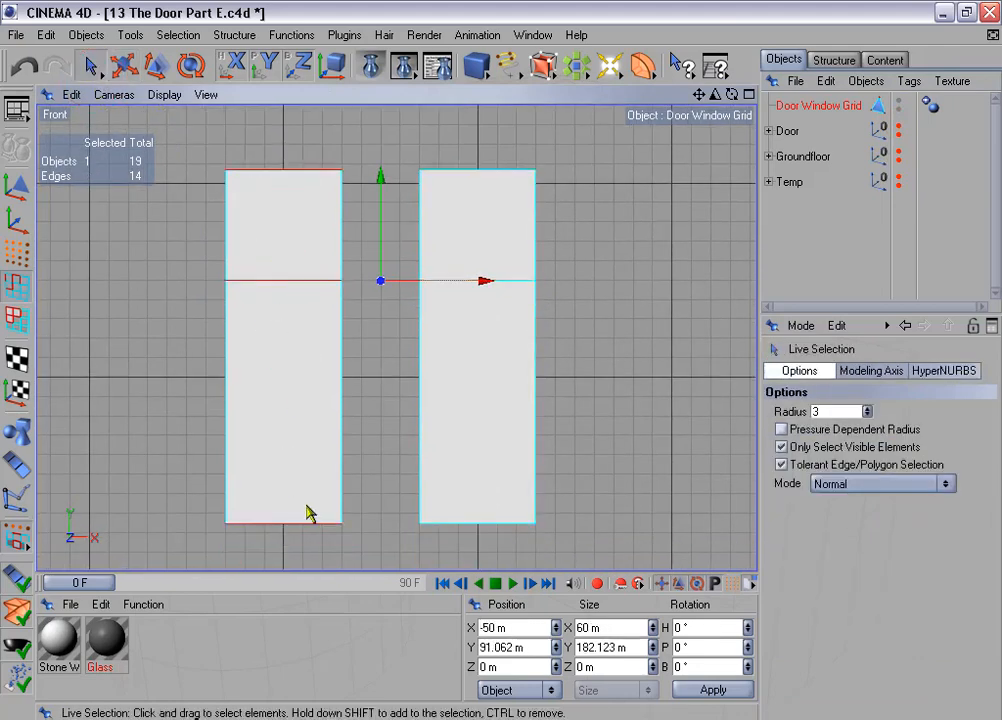
mouse_move(470, 163)
shift+mouse_down()
mouse_move(445, 562)
mouse_move(462, 553)
shift+mouse_up()
right_click(617, 264)
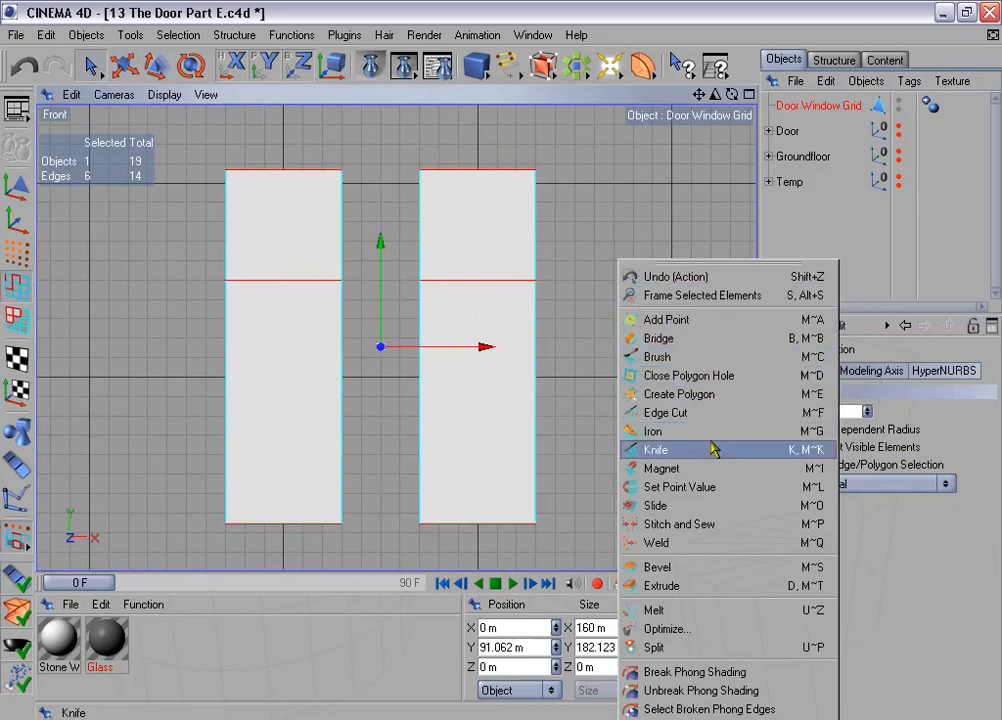
click(656, 411)
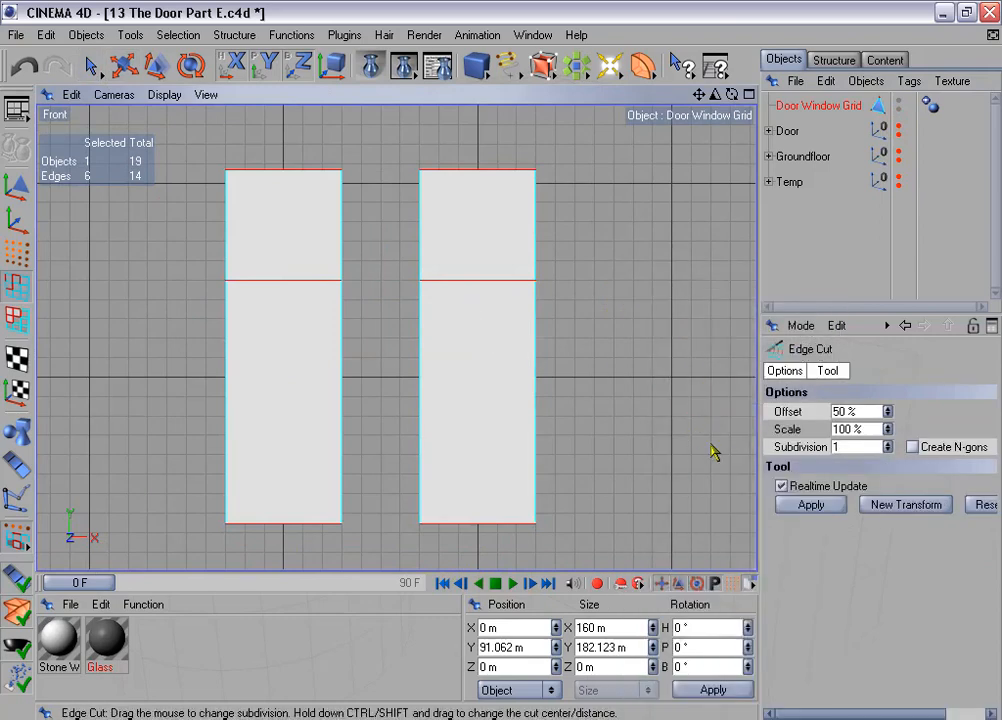
click(887, 443)
click(833, 505)
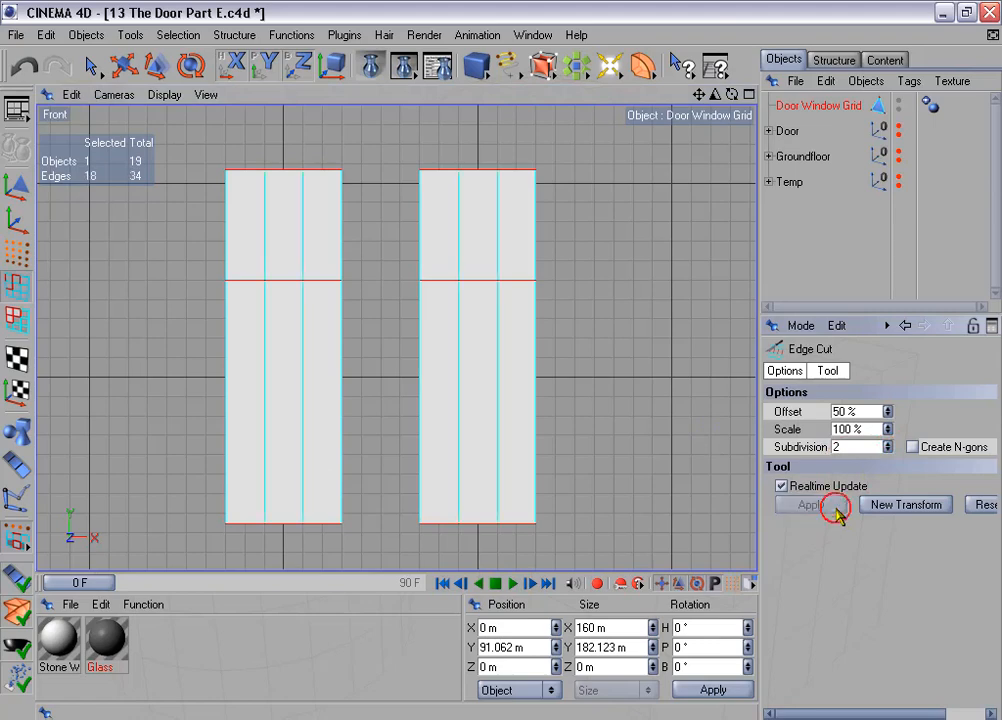
Step: Select the edges of the left pane's middle strip with Rectangle Selection and set their X size to 25 m
drag(90, 66, 148, 82)
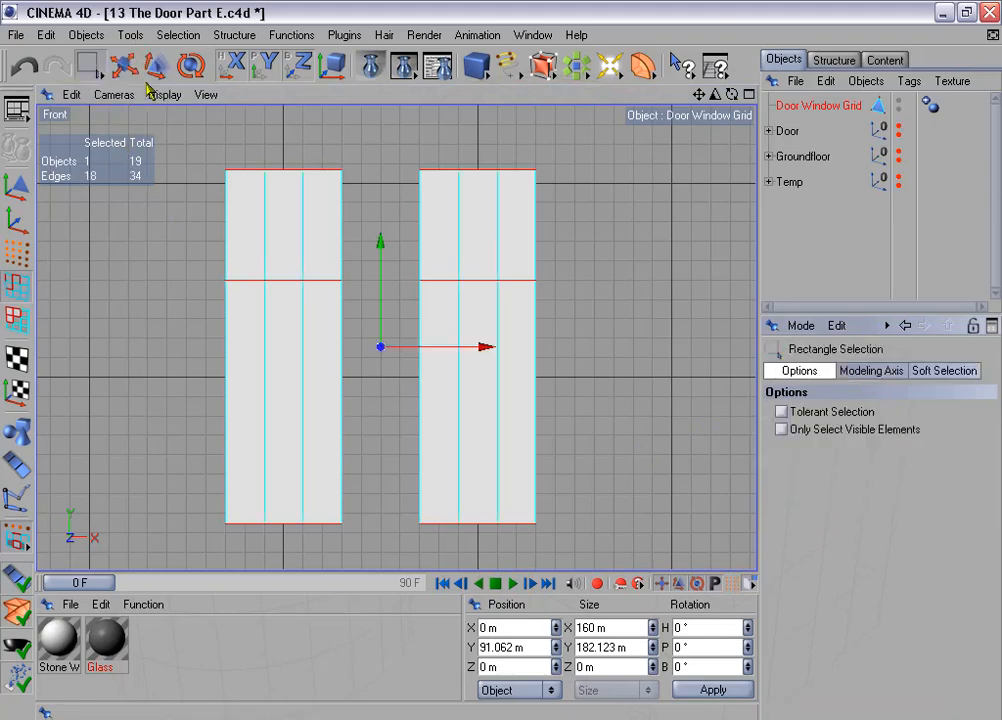
drag(250, 150, 313, 548)
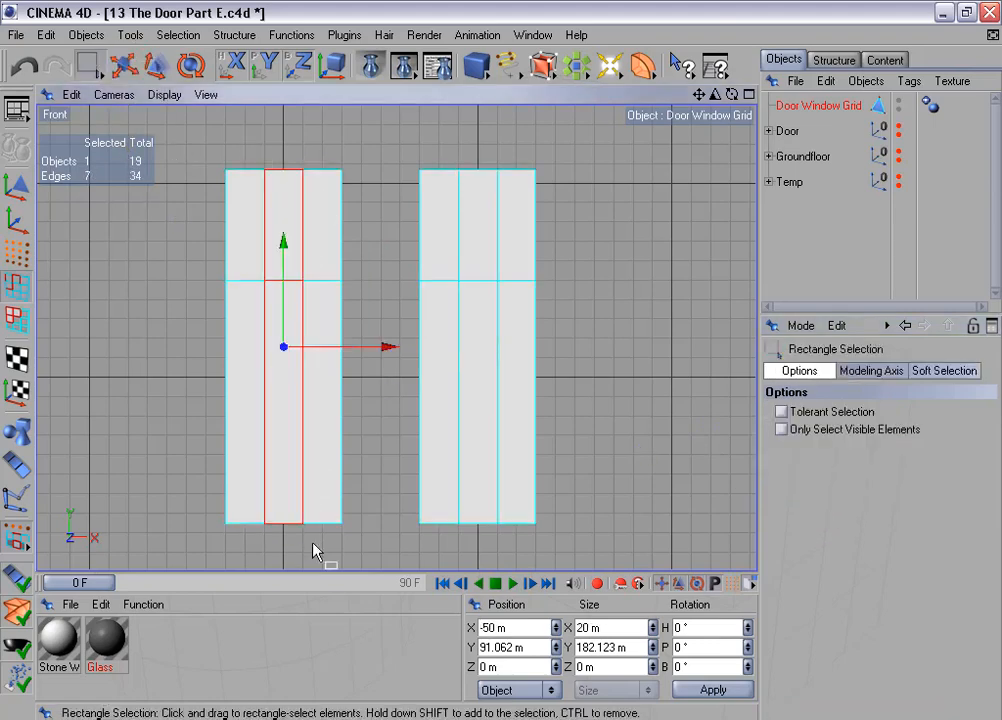
click(588, 628)
text(5)
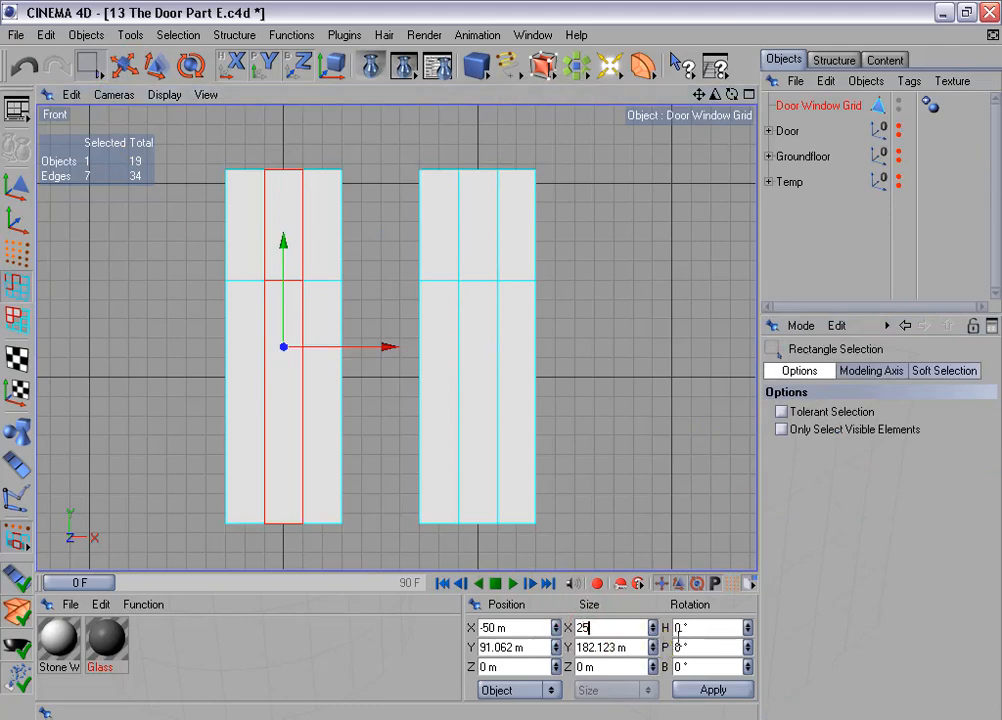
click(713, 690)
Step: Select the edges of the right pane's middle strip and set their X size to 25 m
drag(446, 148, 509, 546)
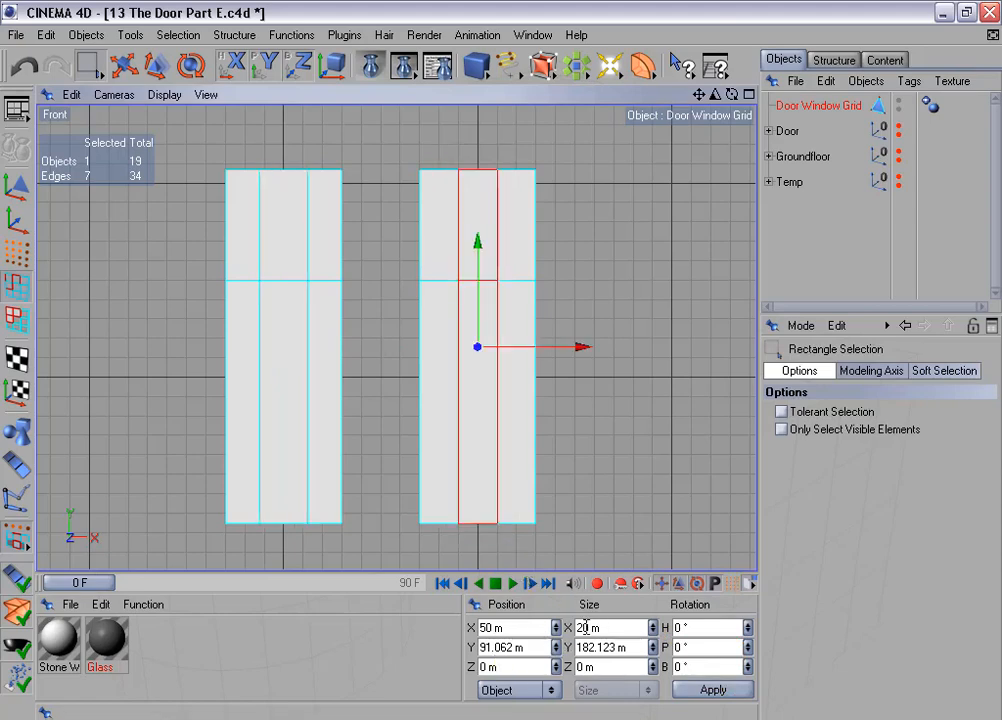
drag(583, 628, 606, 628)
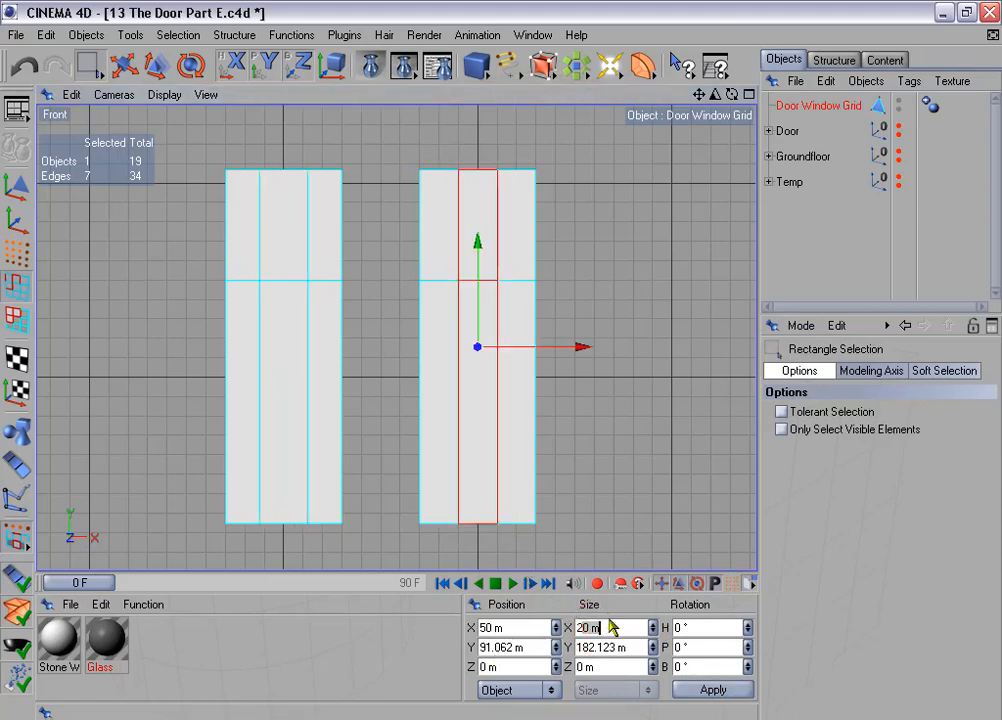
text(5)
click(712, 690)
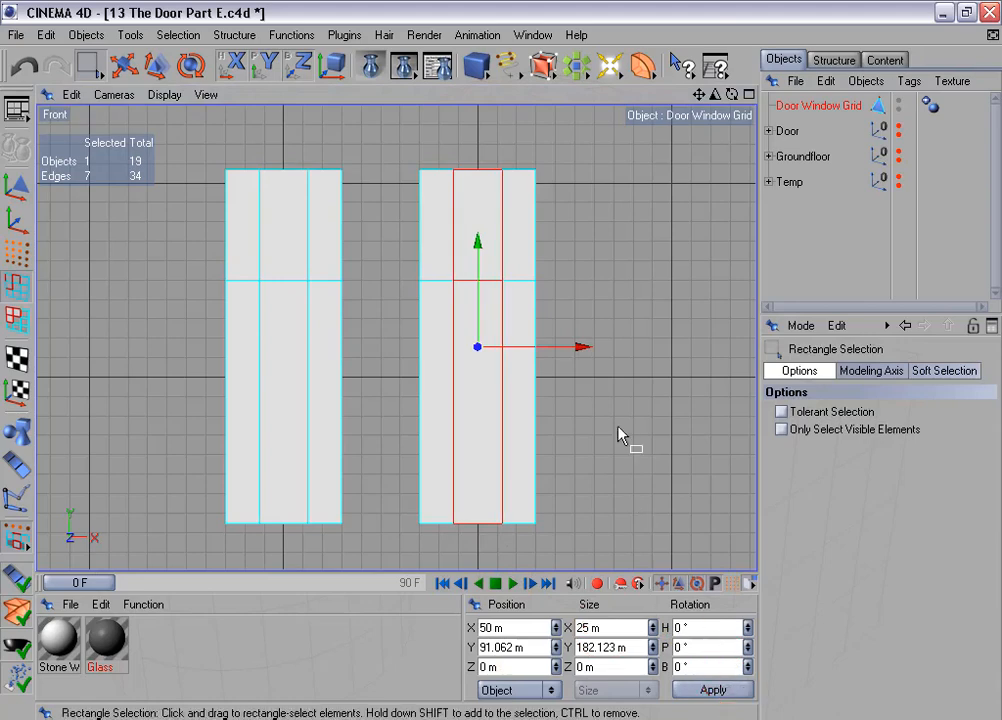
Step: Select all inner vertical and horizontal edges of both panes and bevel them with an inner offset of 1.5 m
drag(88, 65, 112, 78)
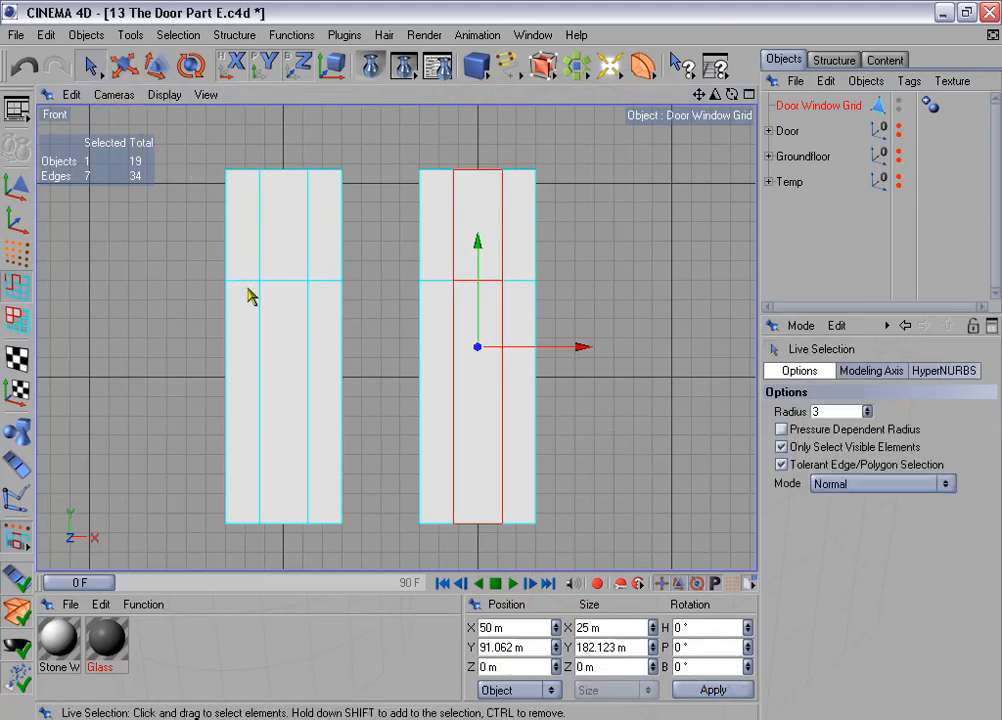
mouse_move(281, 259)
mouse_down()
mouse_move(253, 284)
mouse_move(309, 273)
mouse_move(310, 300)
mouse_up()
mouse_move(424, 268)
shift+mouse_down()
mouse_move(508, 277)
mouse_move(497, 302)
mouse_move(585, 257)
shift+mouse_up()
right_click(585, 257)
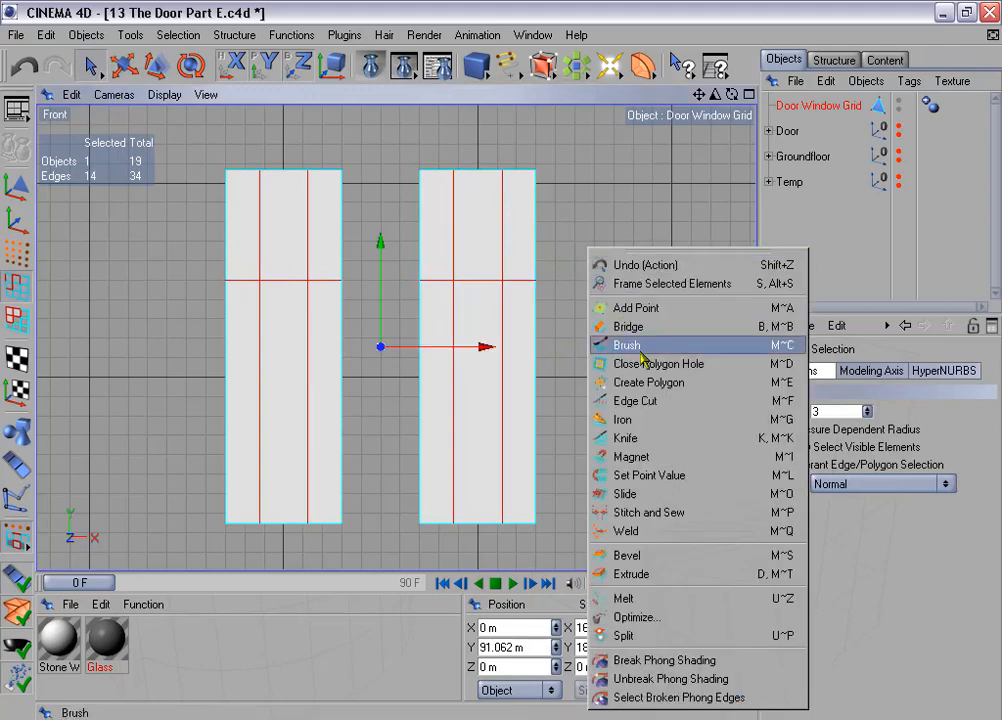
click(676, 556)
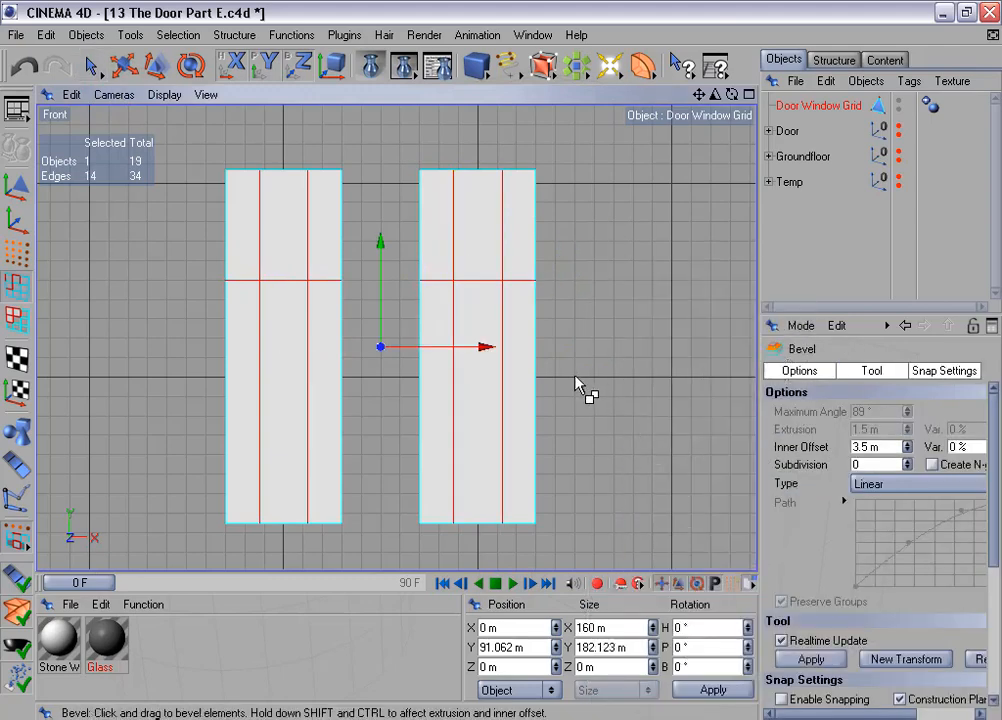
drag(575, 378, 537, 358)
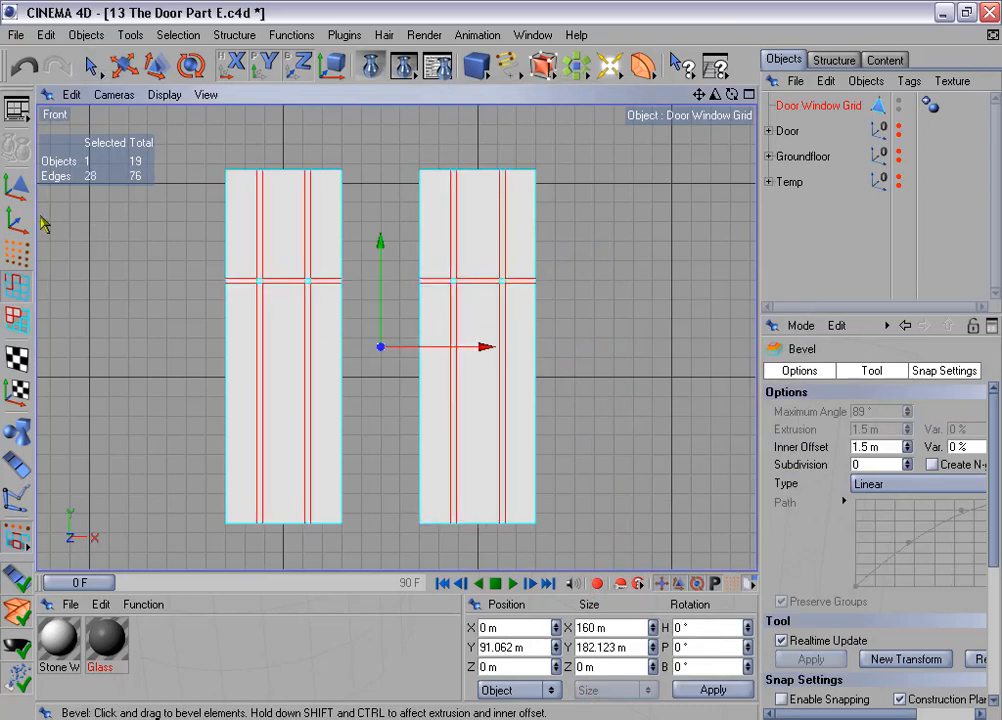
Step: Delete the pane polygons between the bars and remove the leftover points with Optimize at a 0.01 m tolerance
click(17, 320)
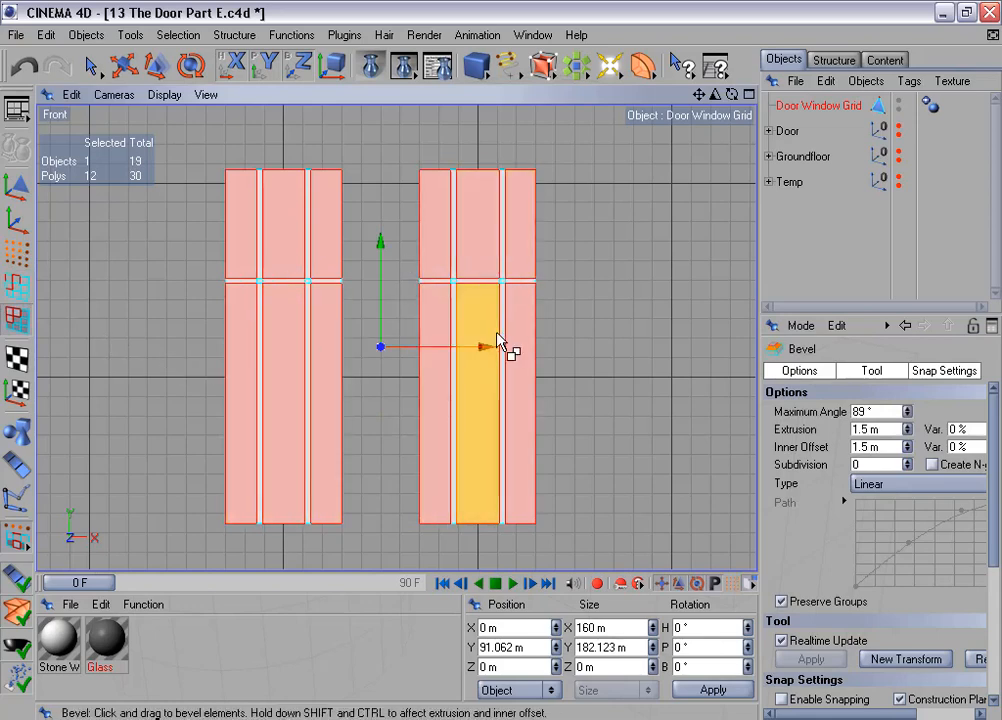
key(Delete)
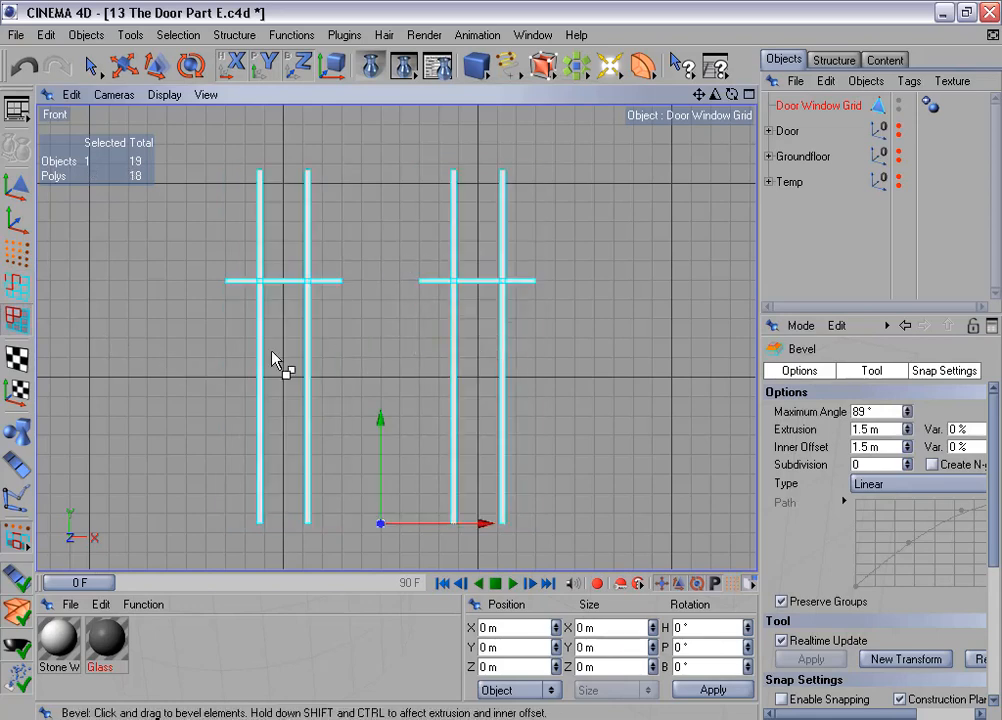
click(17, 253)
scroll(185, 330, up, 1)
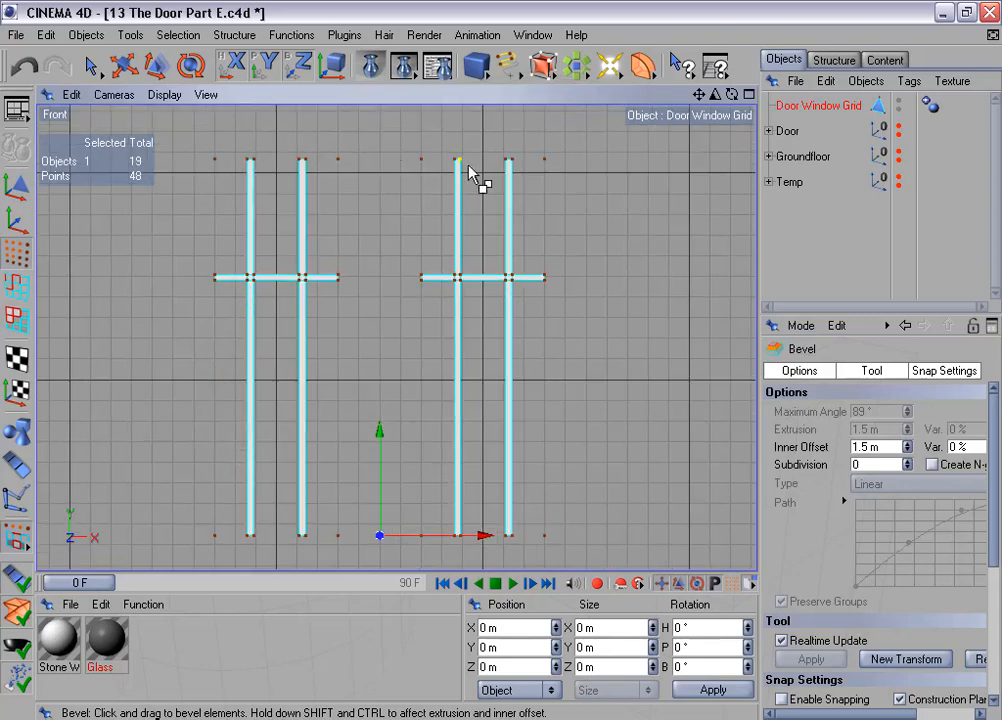
click(303, 36)
click(340, 380)
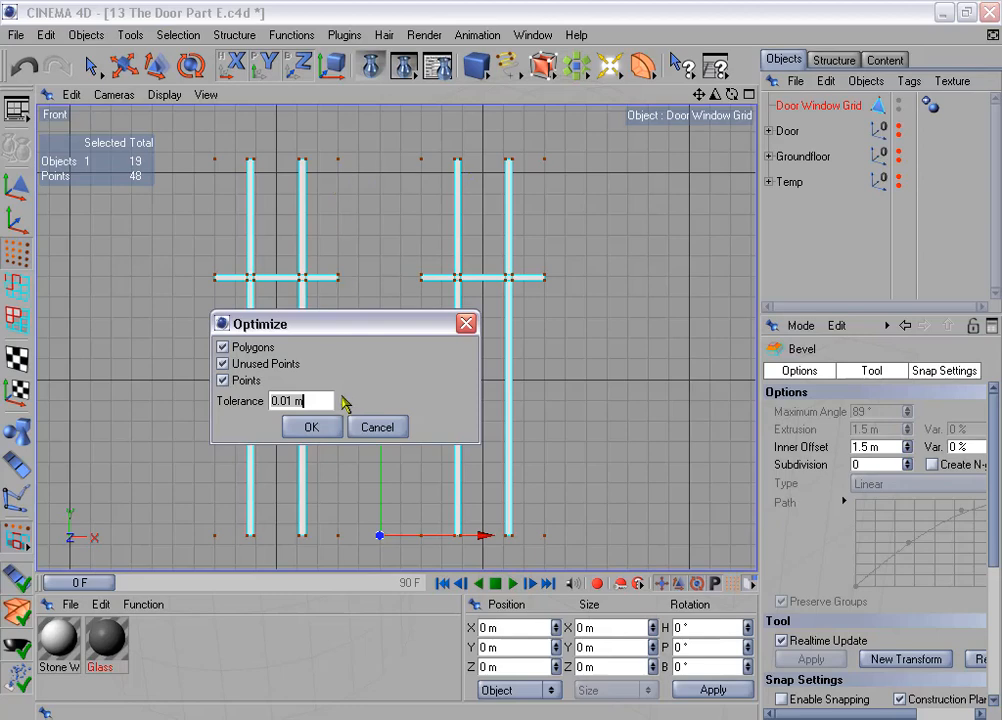
click(311, 427)
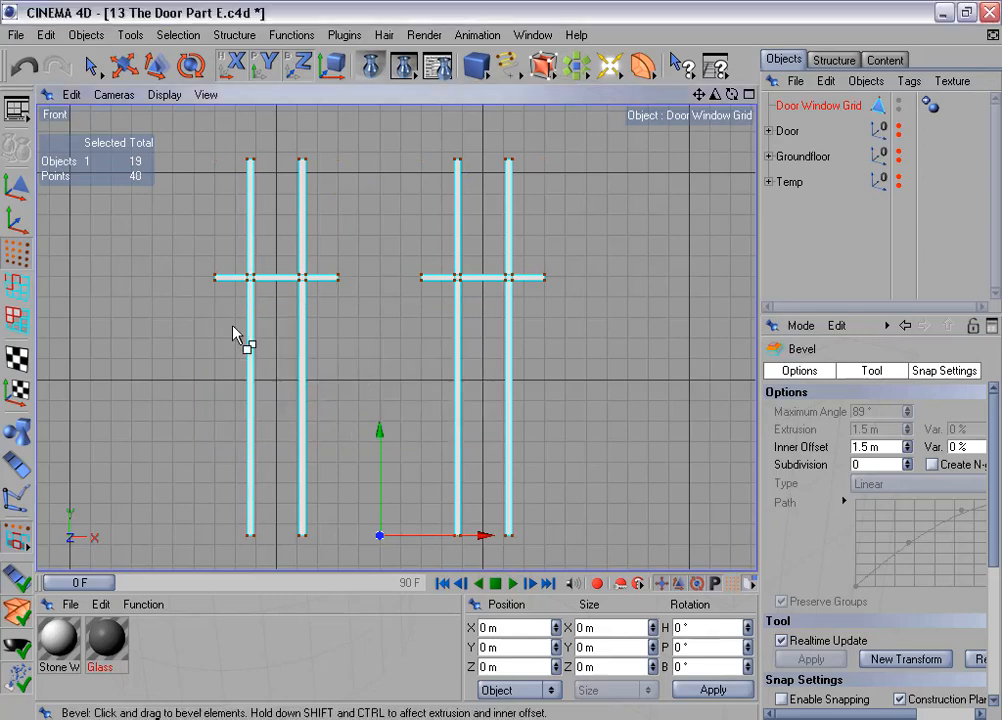
Step: Extrude all polygons of the window grid by an offset of 2 m with Create Caps disabled
click(16, 318)
middle_click(324, 322)
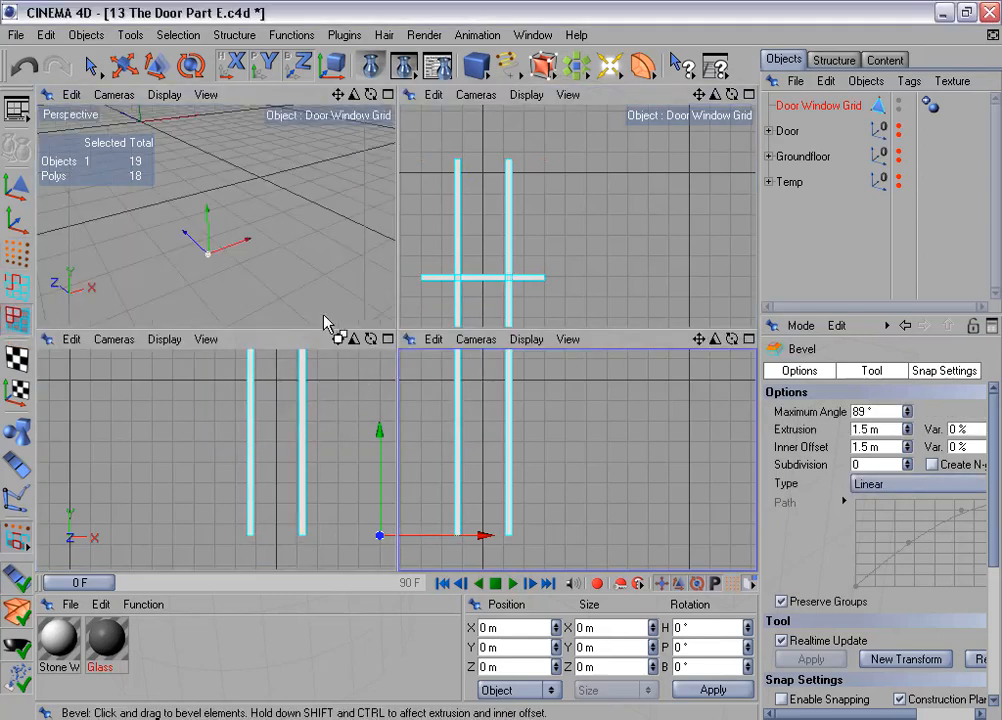
middle_click(306, 267)
scroll(308, 268, up, 4)
alt+middle_drag(308, 268, 161, 206)
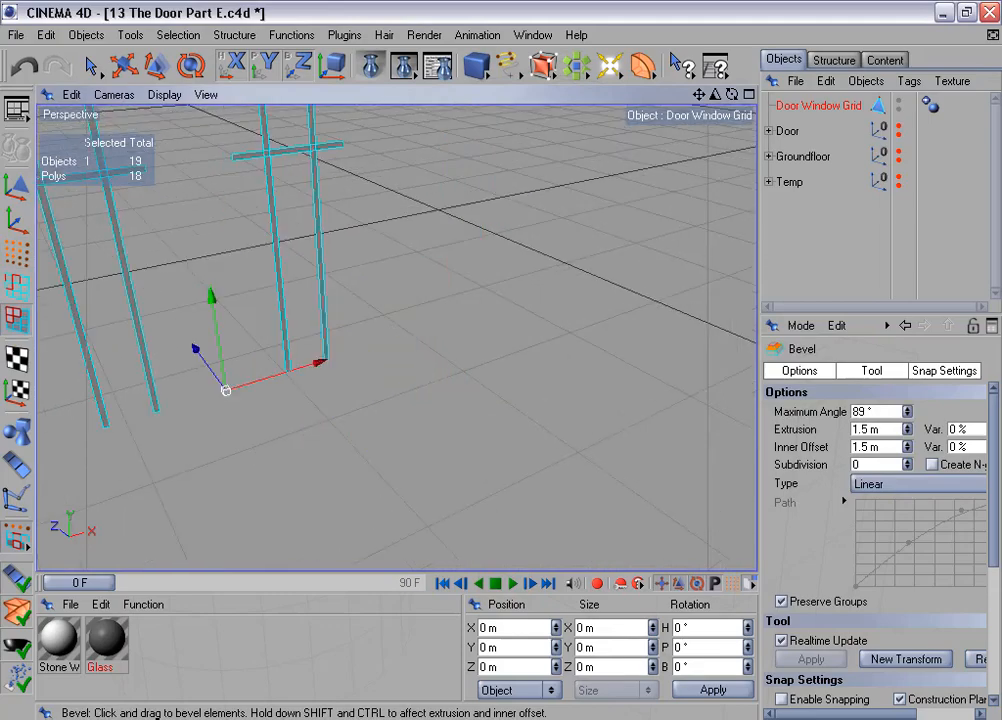
alt+middle_drag(241, 210, 371, 310)
right_click(511, 231)
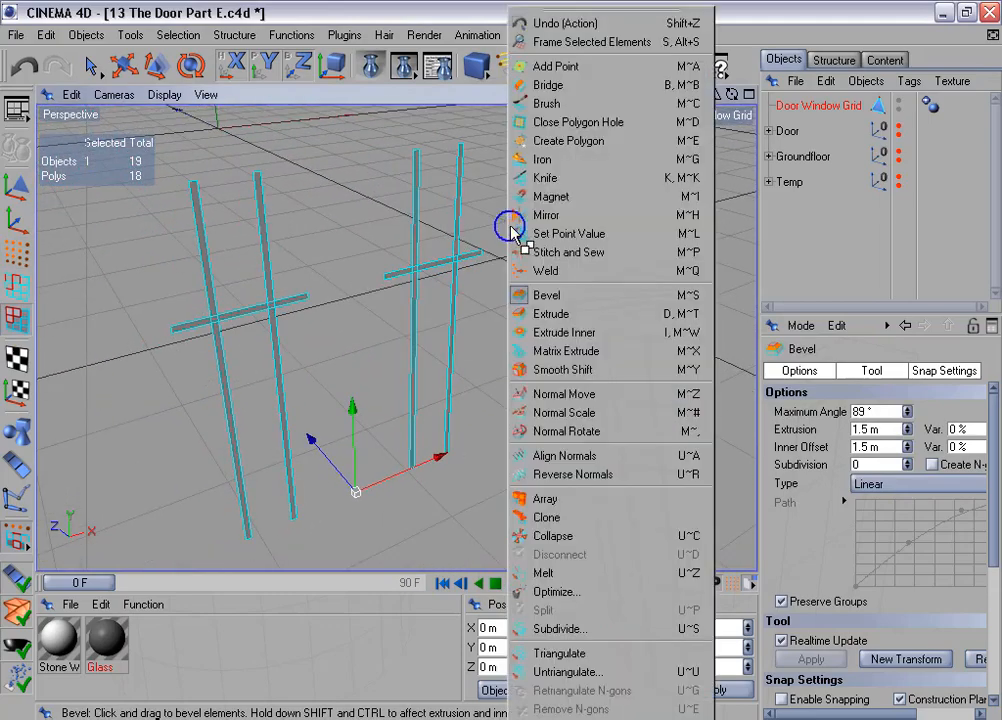
click(601, 316)
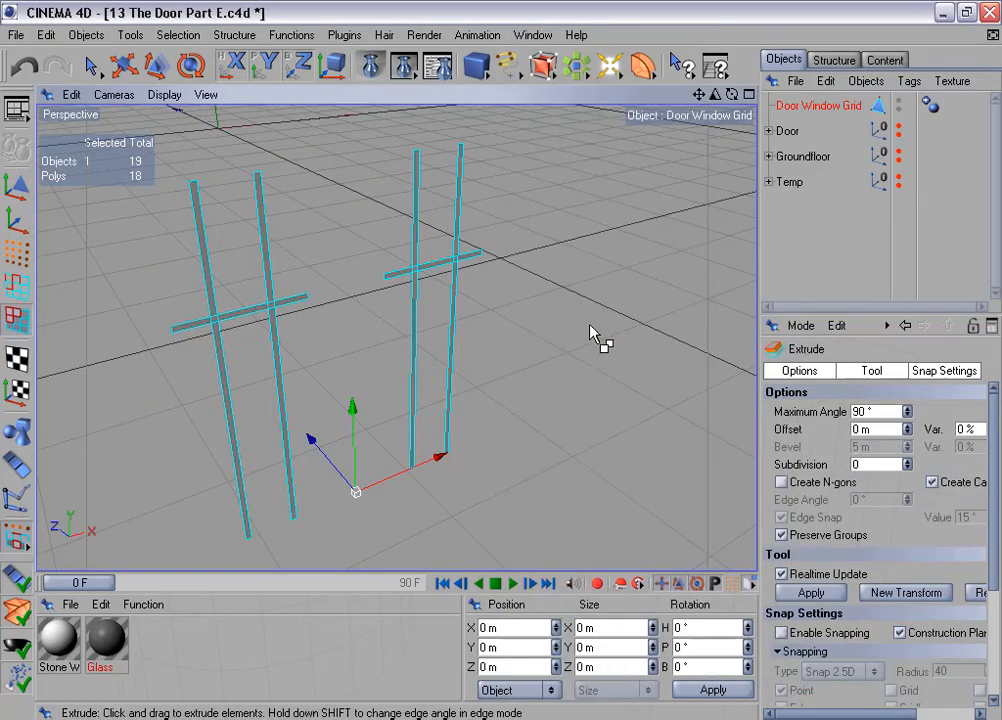
click(933, 482)
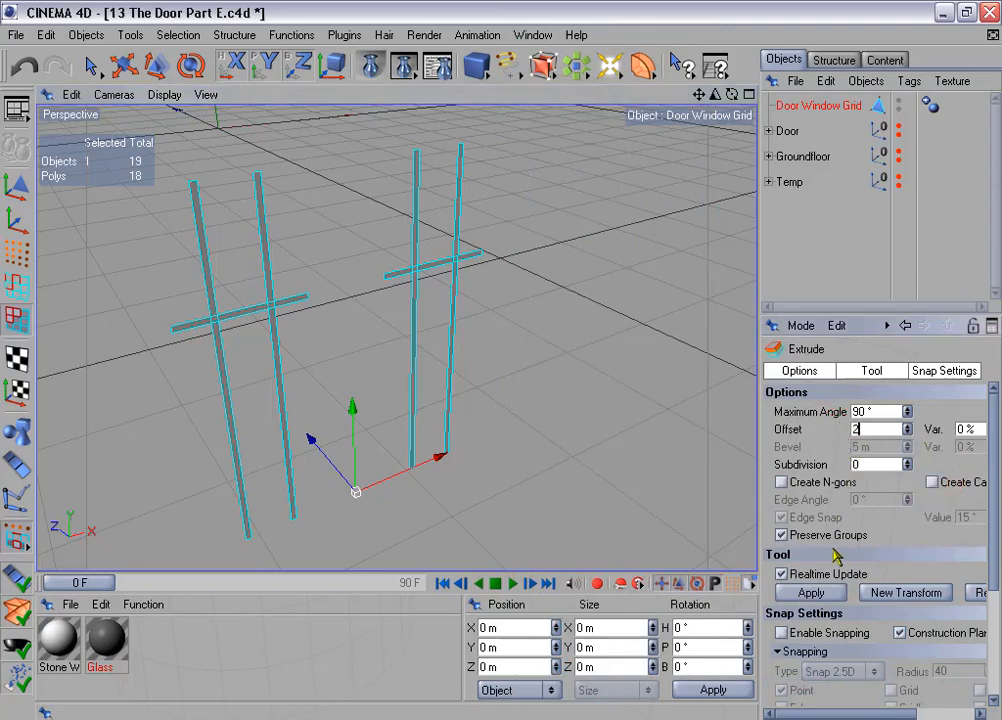
click(843, 594)
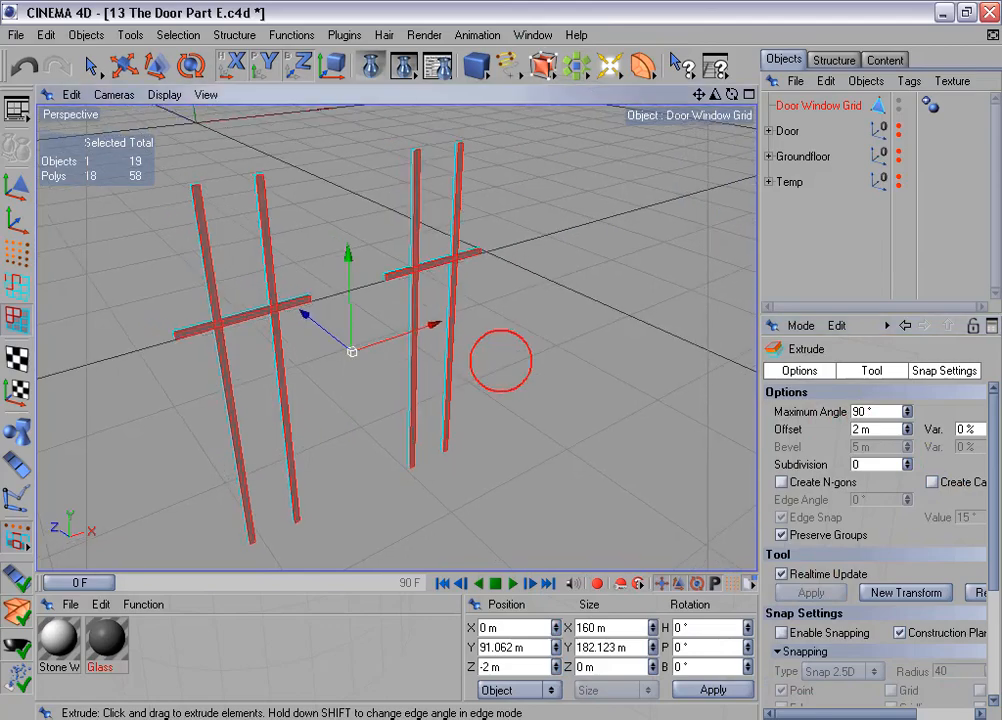
Step: Show the Door group and compare the tops of the grid bars with the arched window frames
click(898, 127)
alt+middle_drag(573, 232, 609, 266)
alt+drag(575, 212, 560, 250)
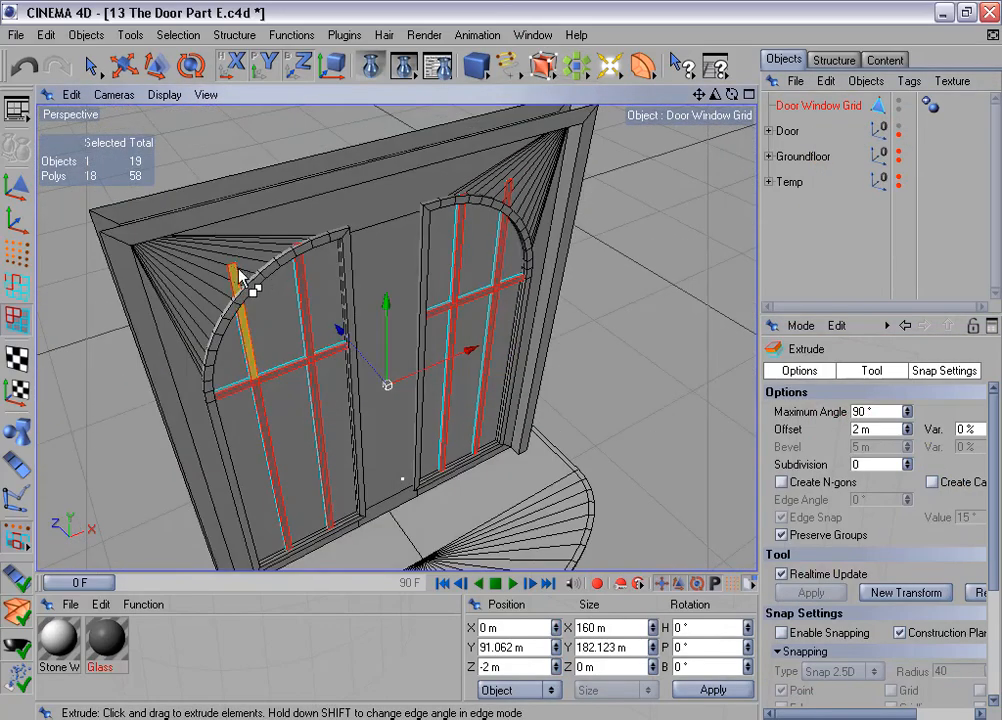
alt+drag(344, 256, 360, 219)
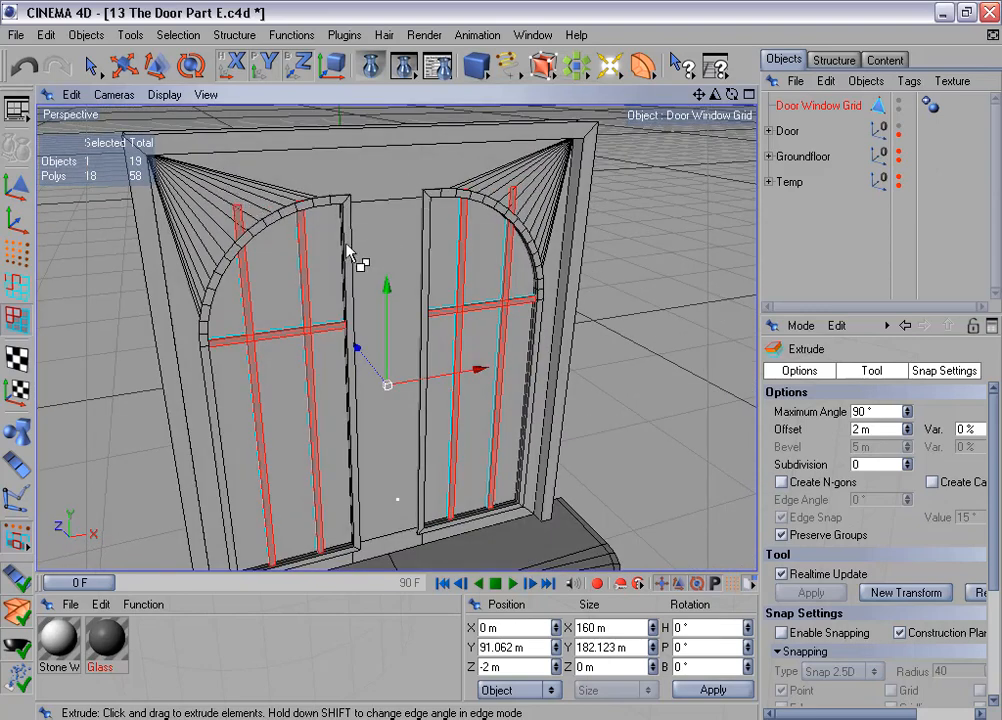
Step: Select the top points of all four vertical bars in the front view and lower them to about Y 181 m
click(20, 258)
middle_click(336, 339)
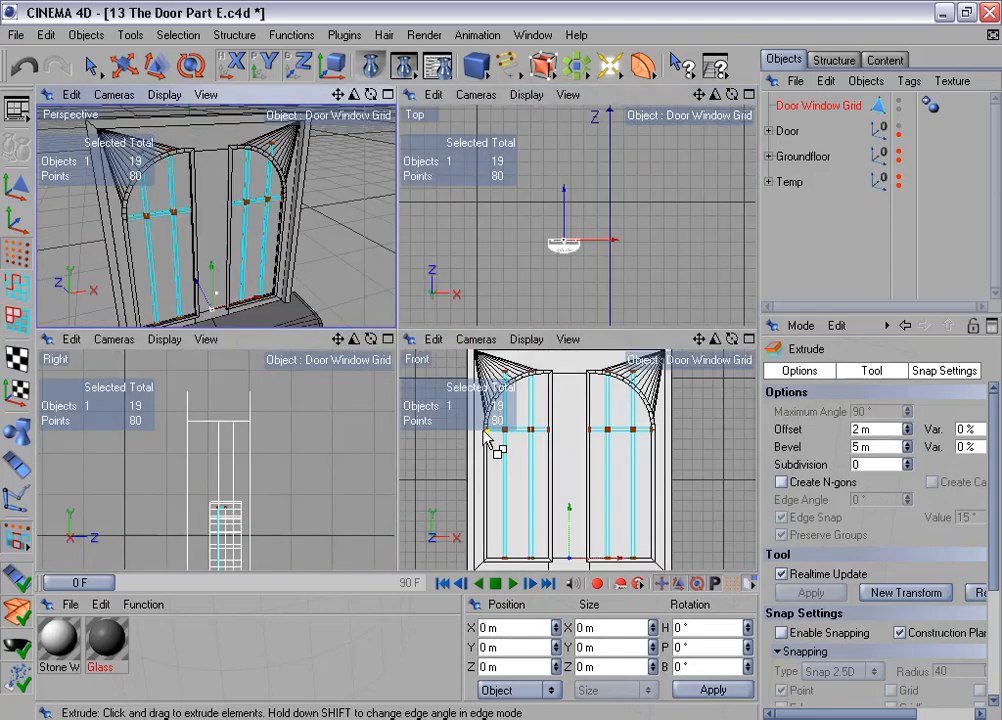
middle_click(484, 433)
scroll(426, 352, up, 1)
alt+middle_drag(418, 304, 418, 417)
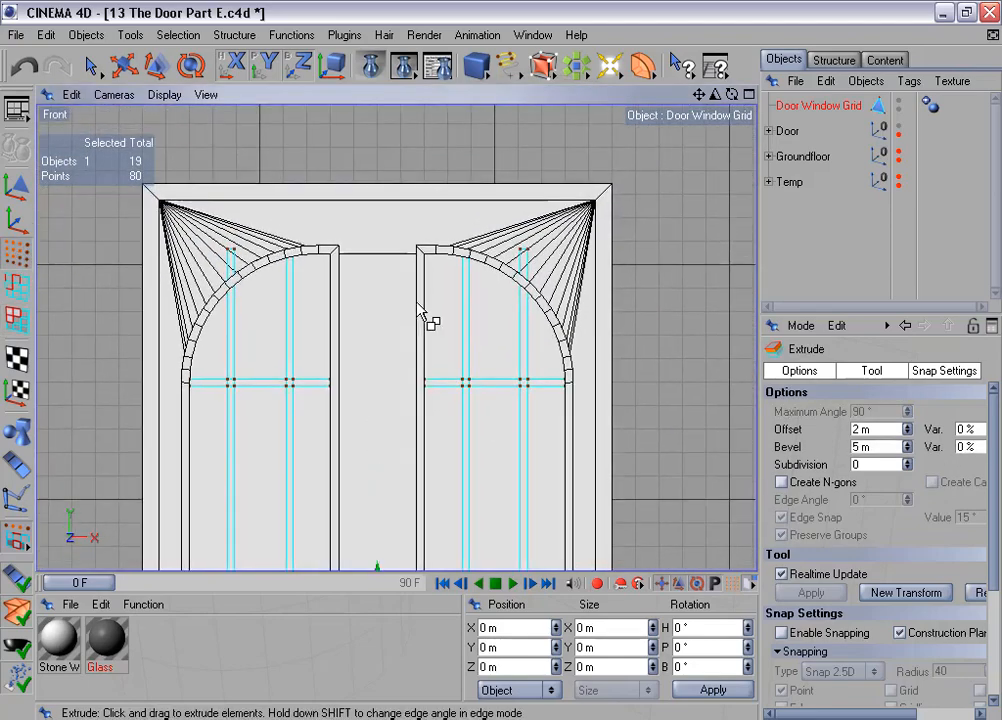
scroll(418, 304, up, 1)
drag(90, 65, 120, 70)
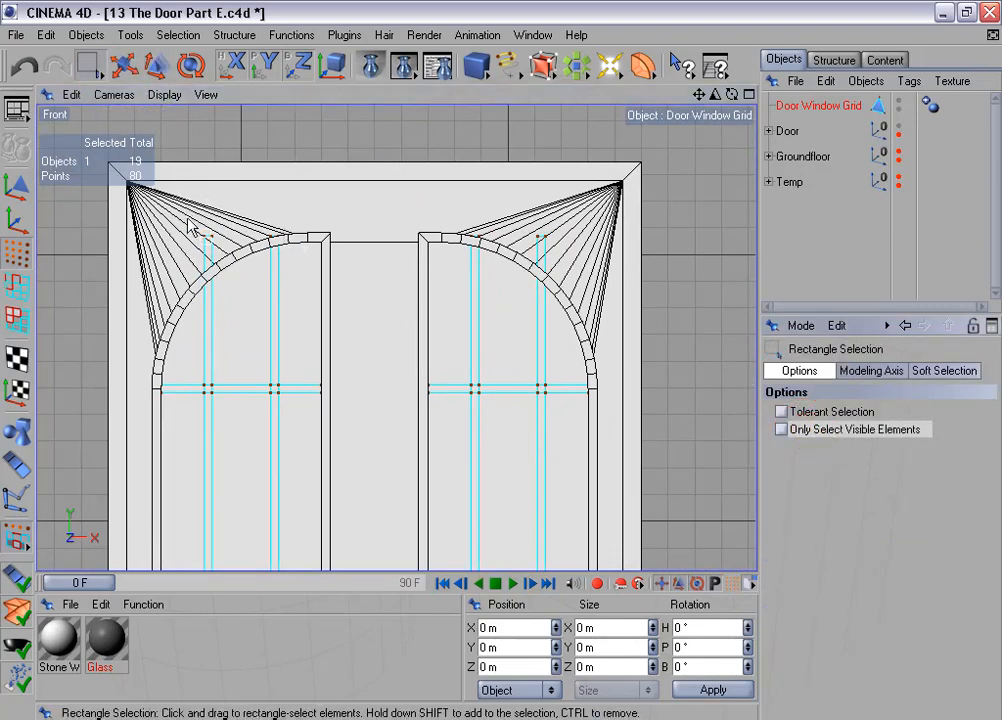
drag(177, 213, 620, 263)
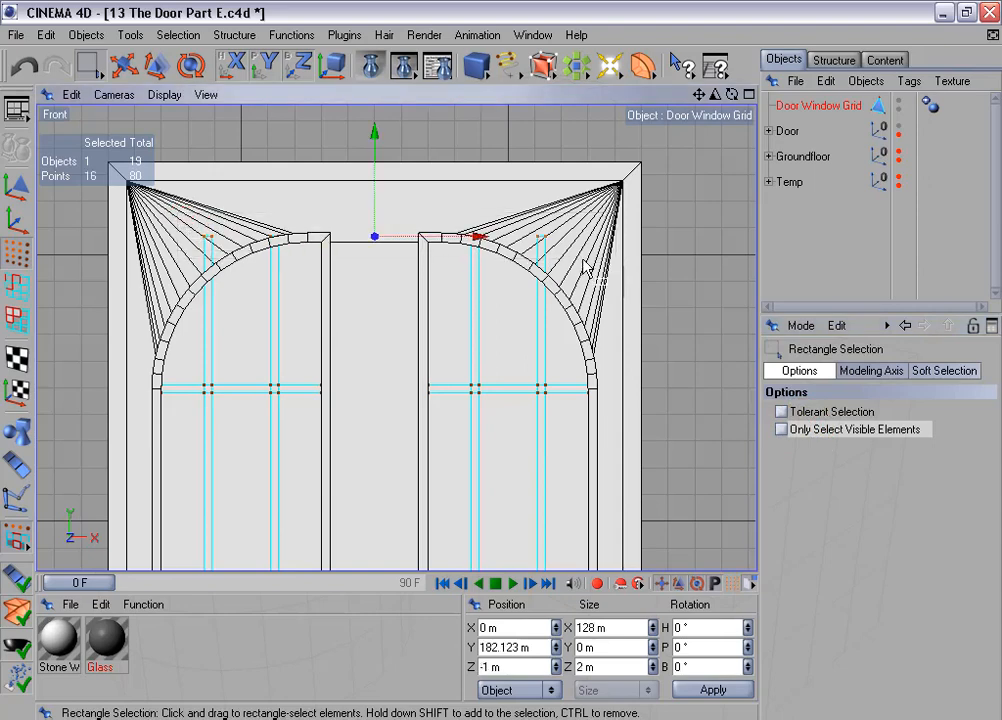
scroll(585, 265, up, 4)
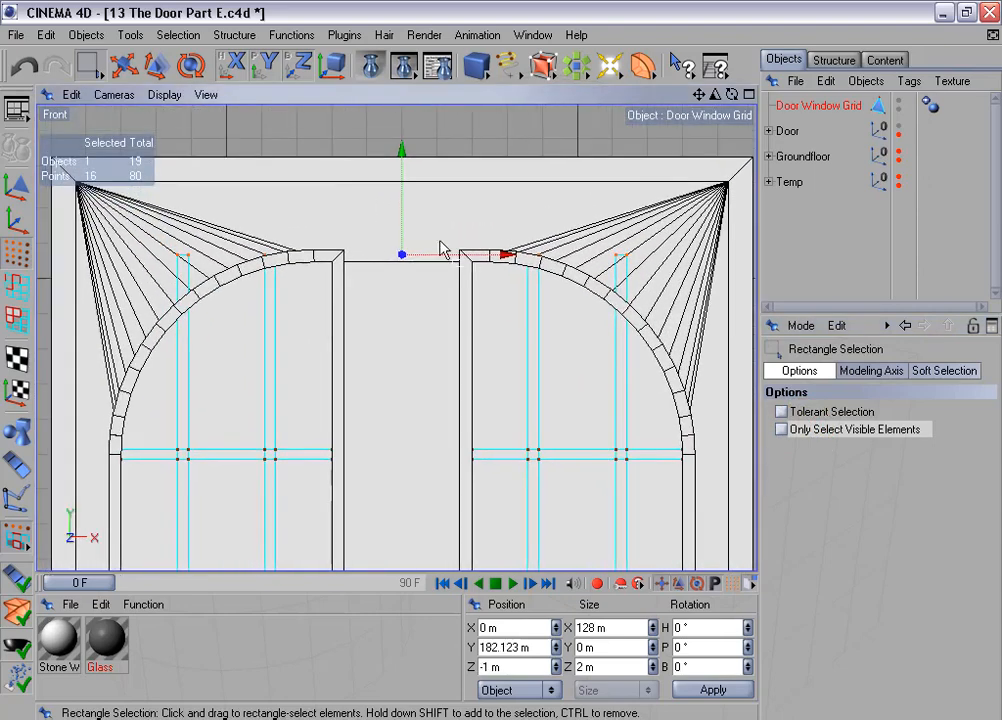
drag(404, 152, 404, 156)
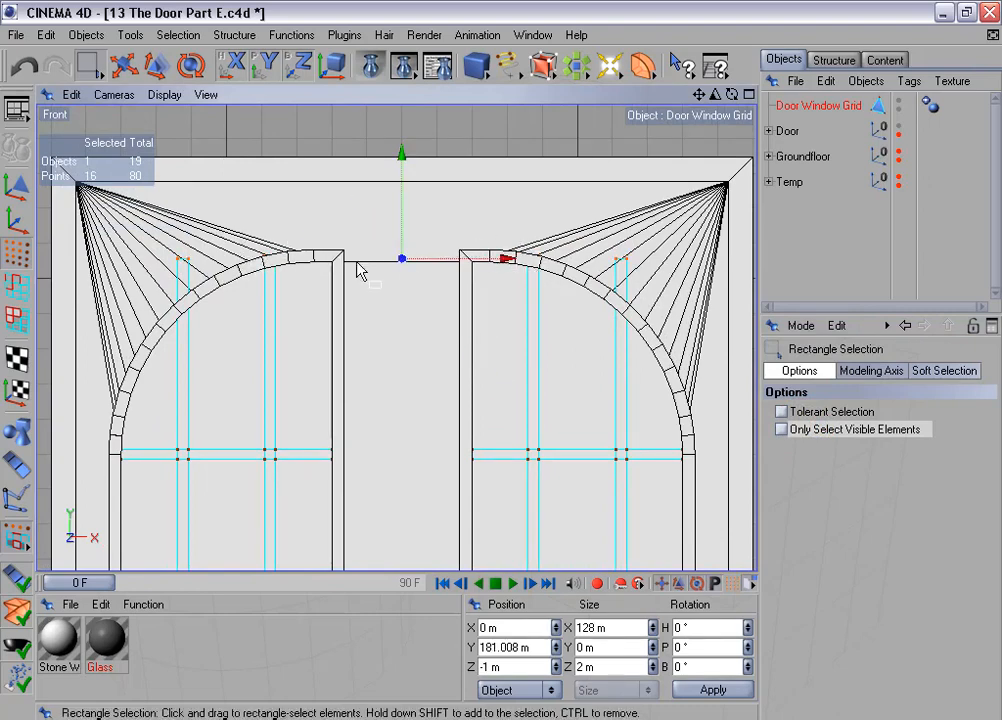
Step: Deselect the inner bars' top points and lower the two outer bars' tops to about Y 170.4 m
ctrl+drag(250, 237, 567, 297)
click(898, 129)
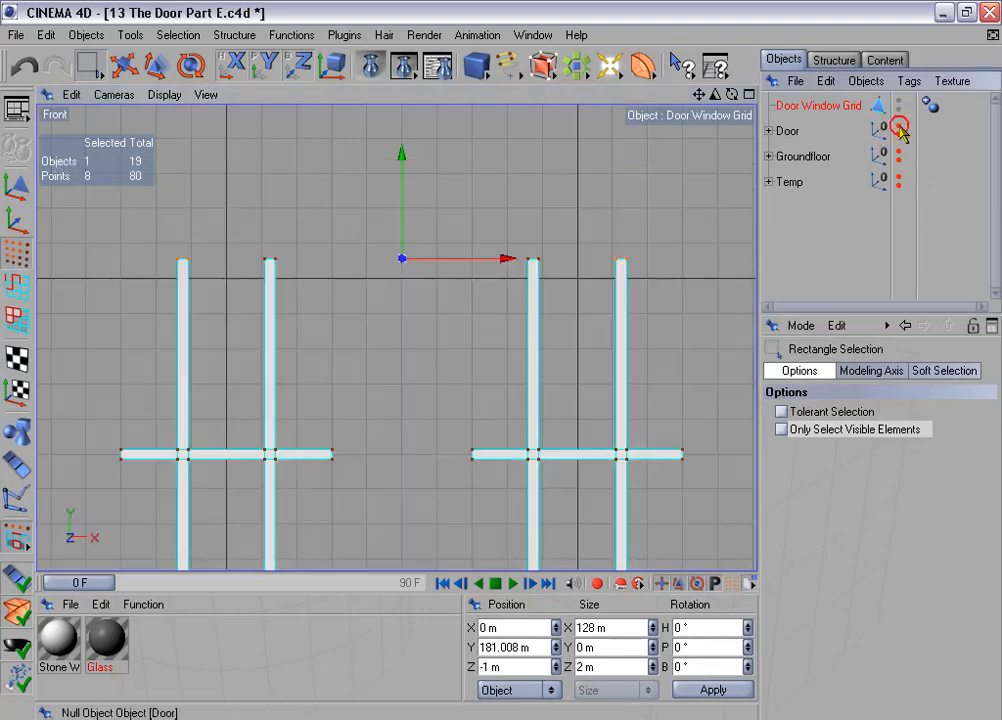
click(898, 128)
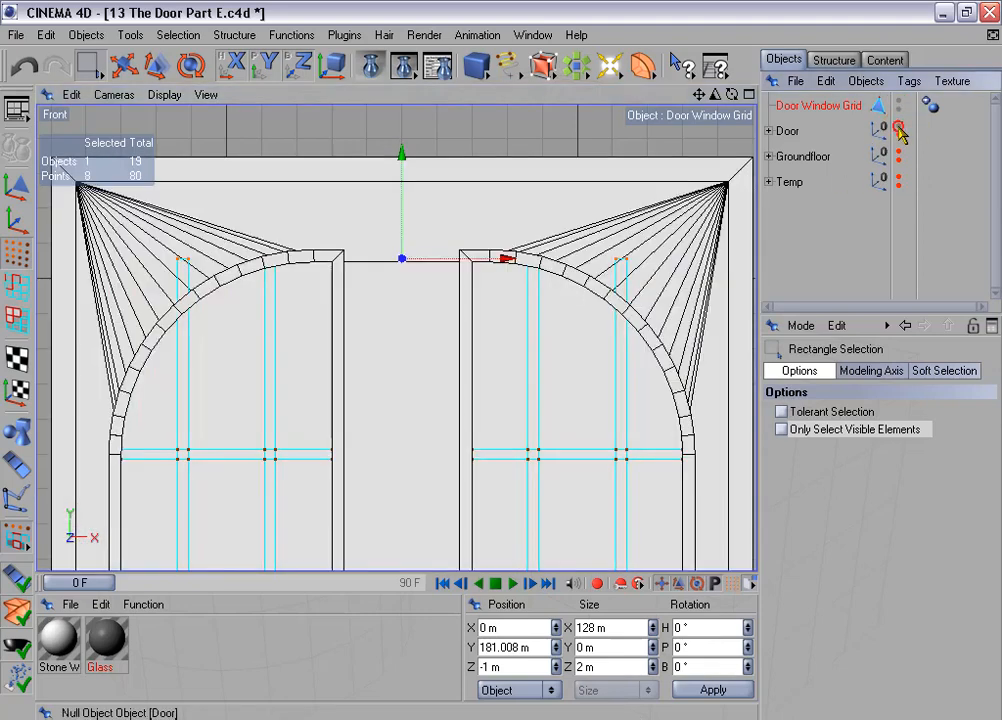
mouse_move(402, 157)
mouse_down()
mouse_move(402, 196)
mouse_move(405, 160)
mouse_up()
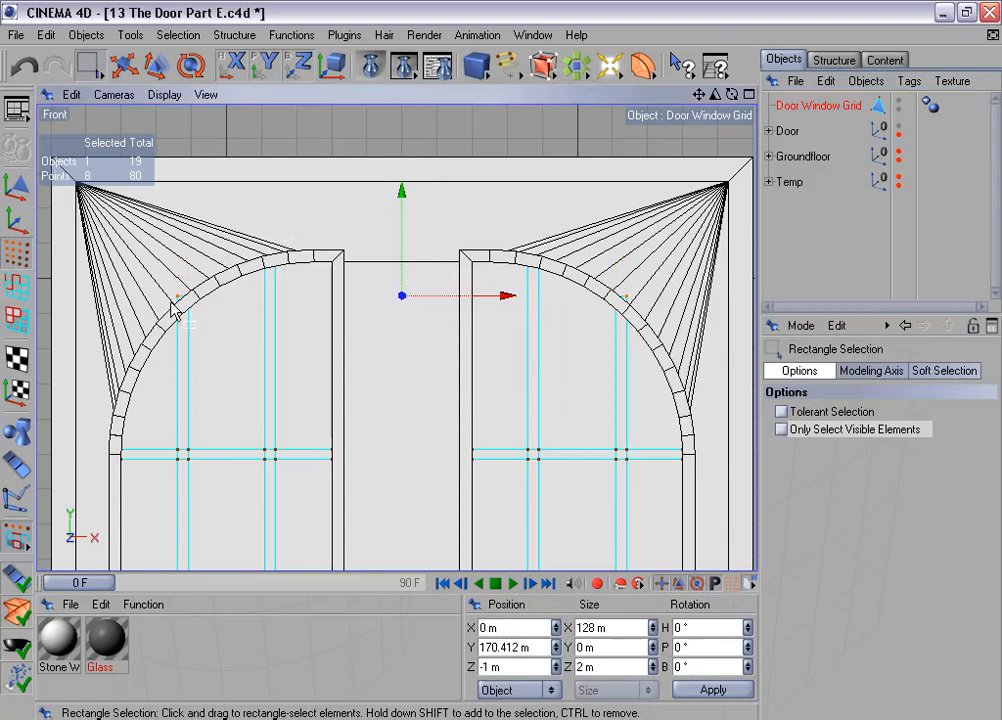
Step: Lower only the outermost top points of the two outer bars to about Y 167.6 m, and hide the Door group
drag(183, 280, 621, 331)
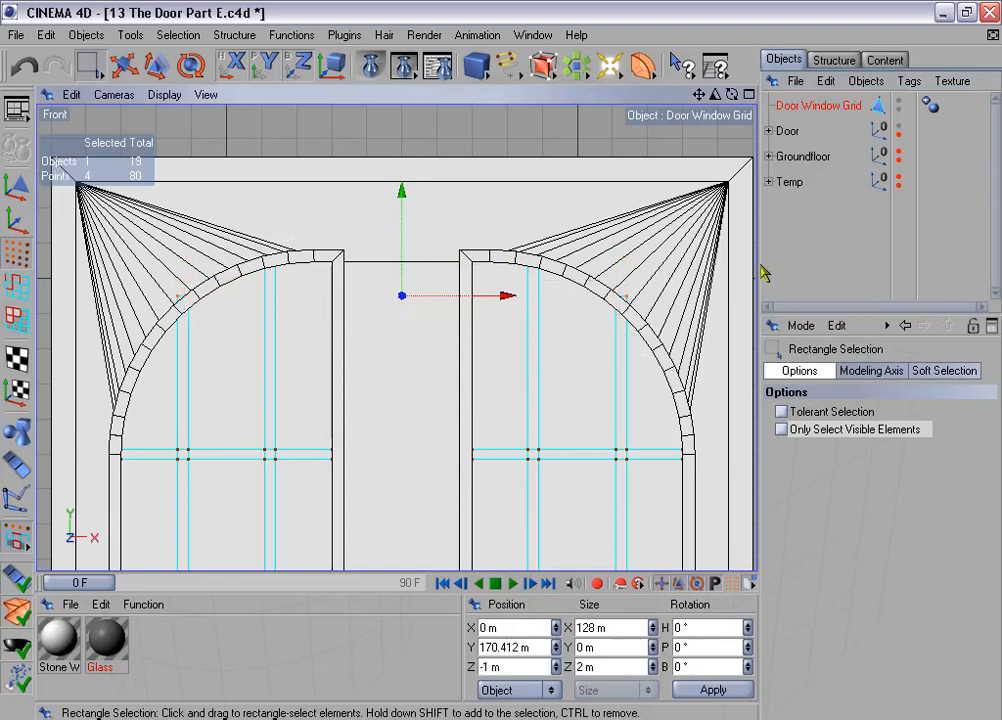
click(898, 128)
click(898, 128)
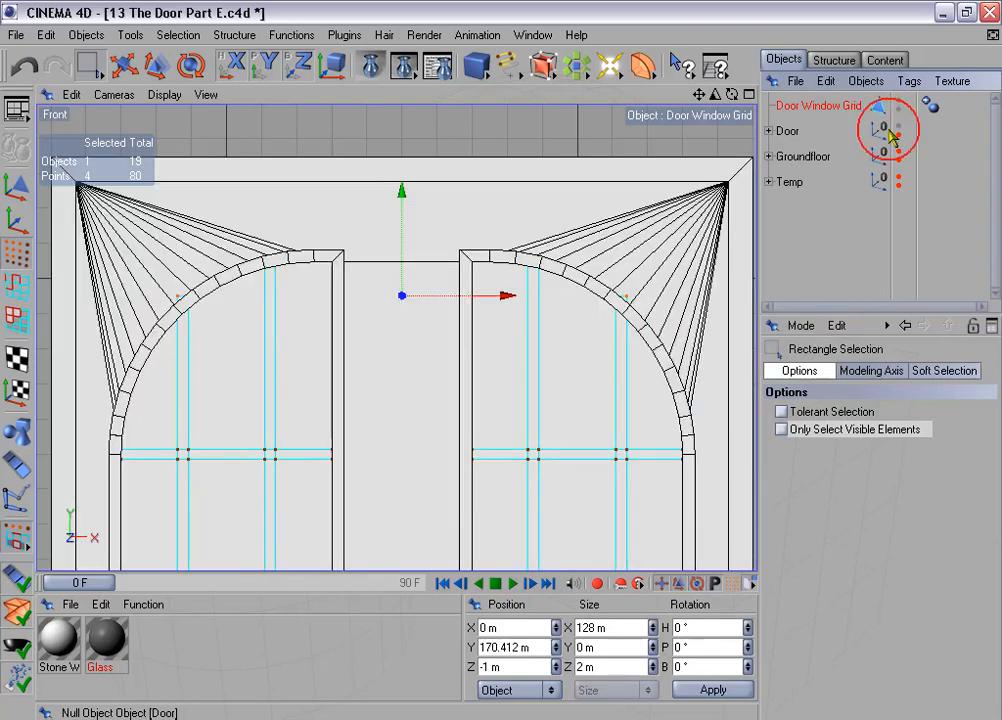
drag(405, 190, 405, 199)
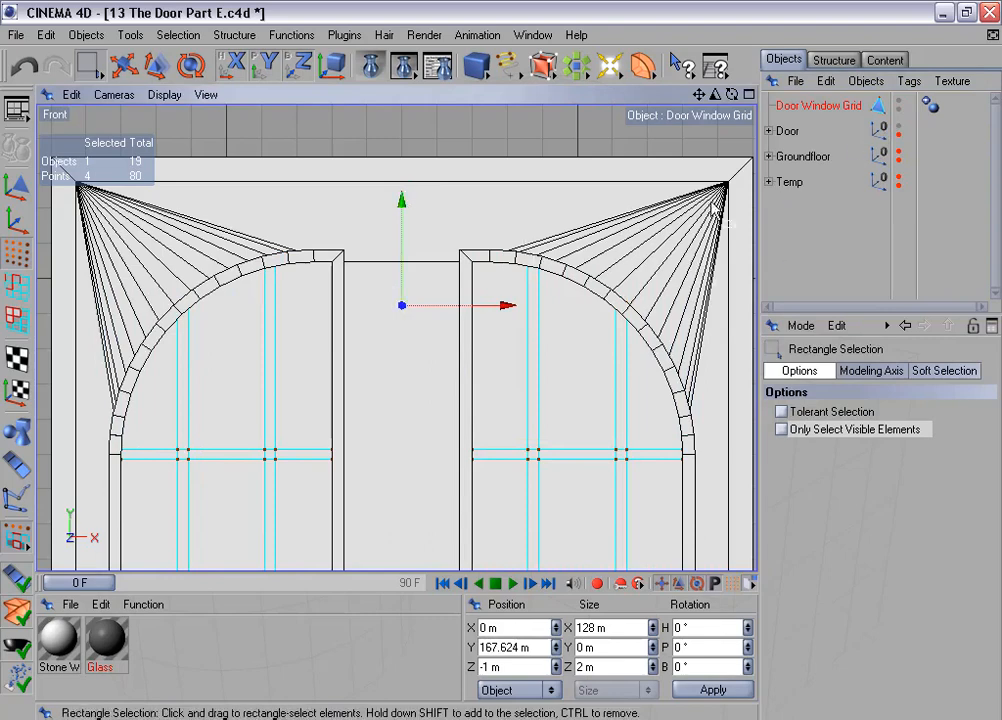
key(F5)
key(F1)
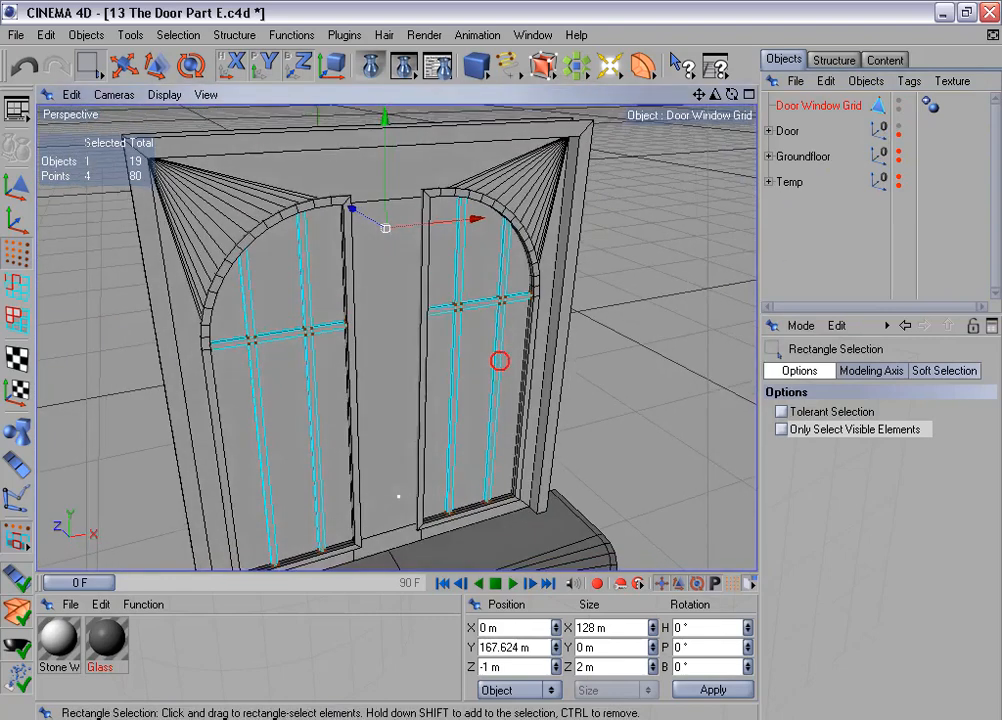
click(899, 131)
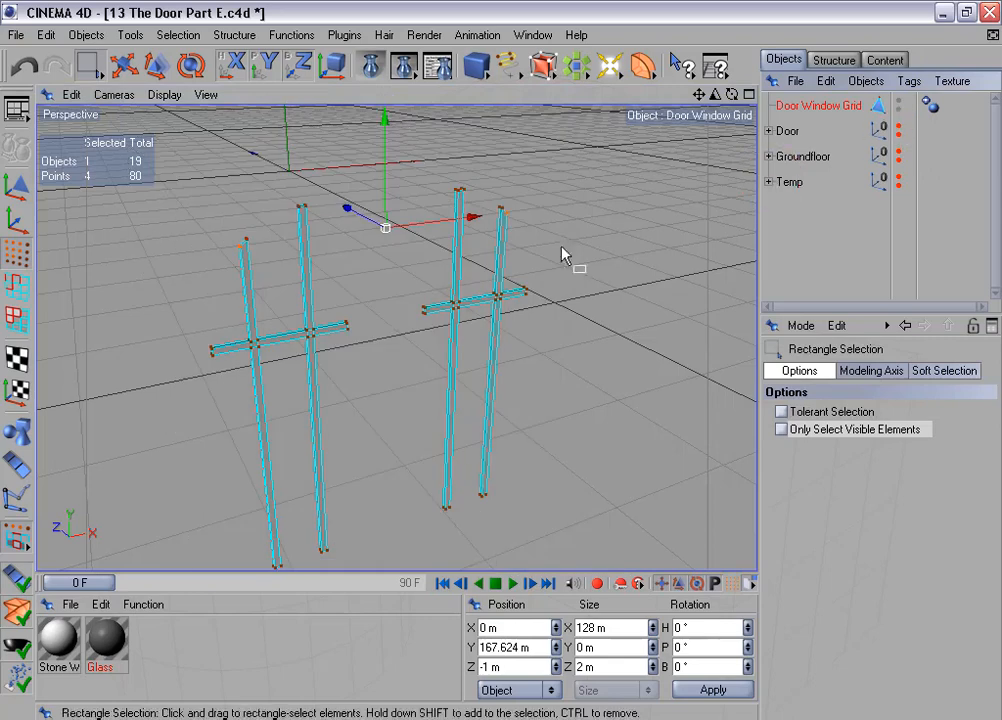
Step: Switch the Door Window Grid to polygon editing and select the top end polygons of all four vertical bars
click(18, 320)
alt+middle_drag(345, 270, 382, 325)
alt+right_drag(347, 270, 440, 270)
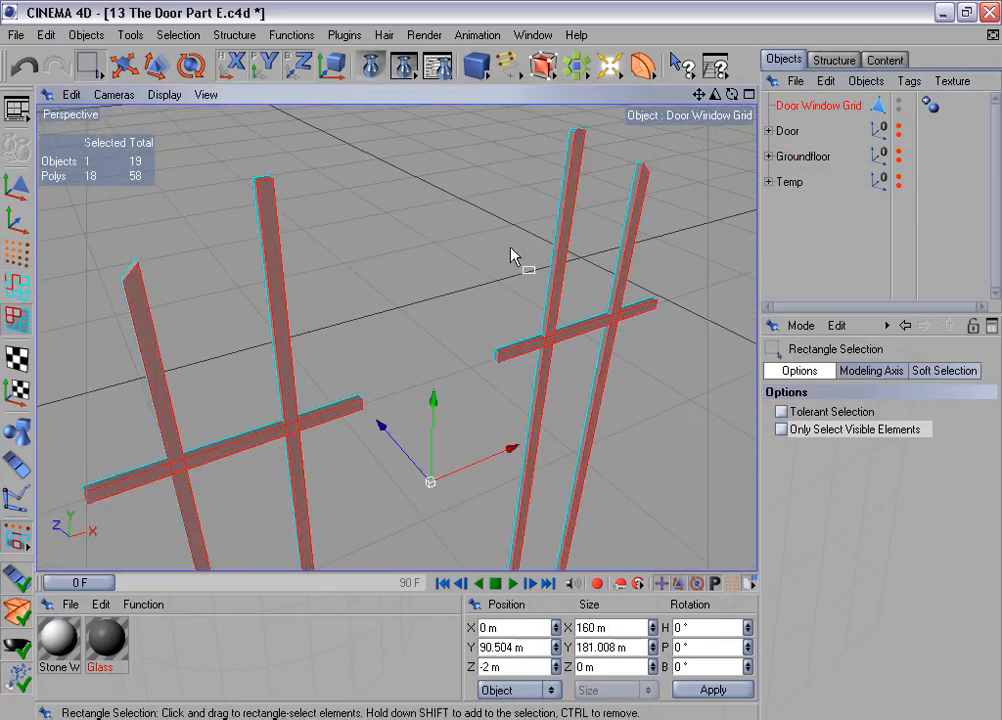
alt+drag(511, 250, 497, 358)
alt+middle_drag(497, 358, 560, 379)
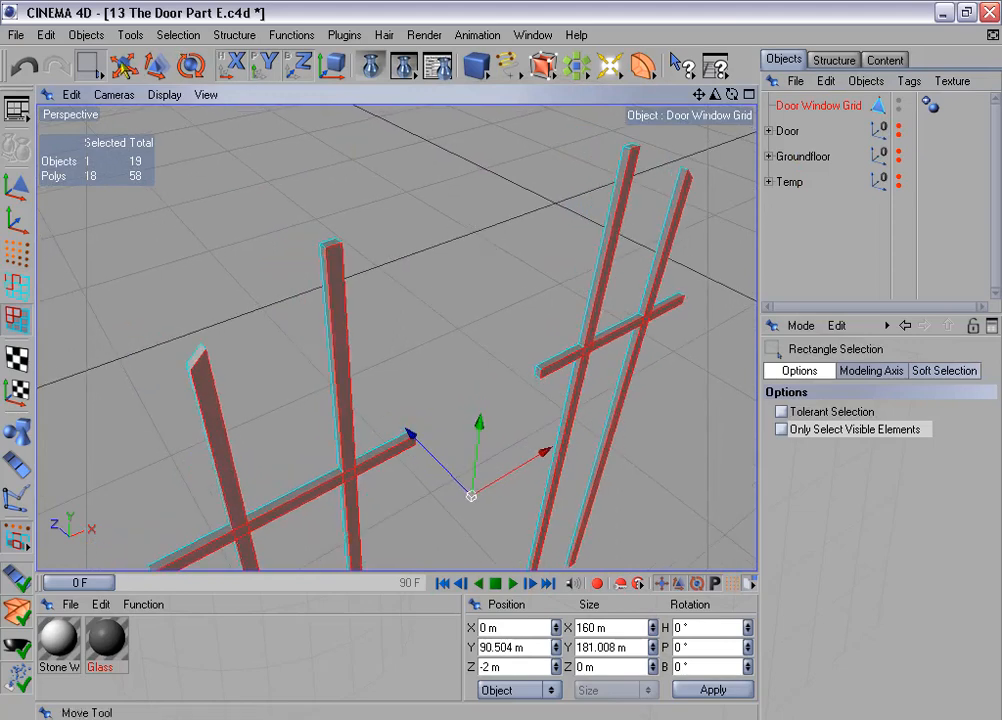
mouse_move(88, 64)
mouse_down()
mouse_move(100, 55)
mouse_move(90, 64)
mouse_up()
click(193, 353)
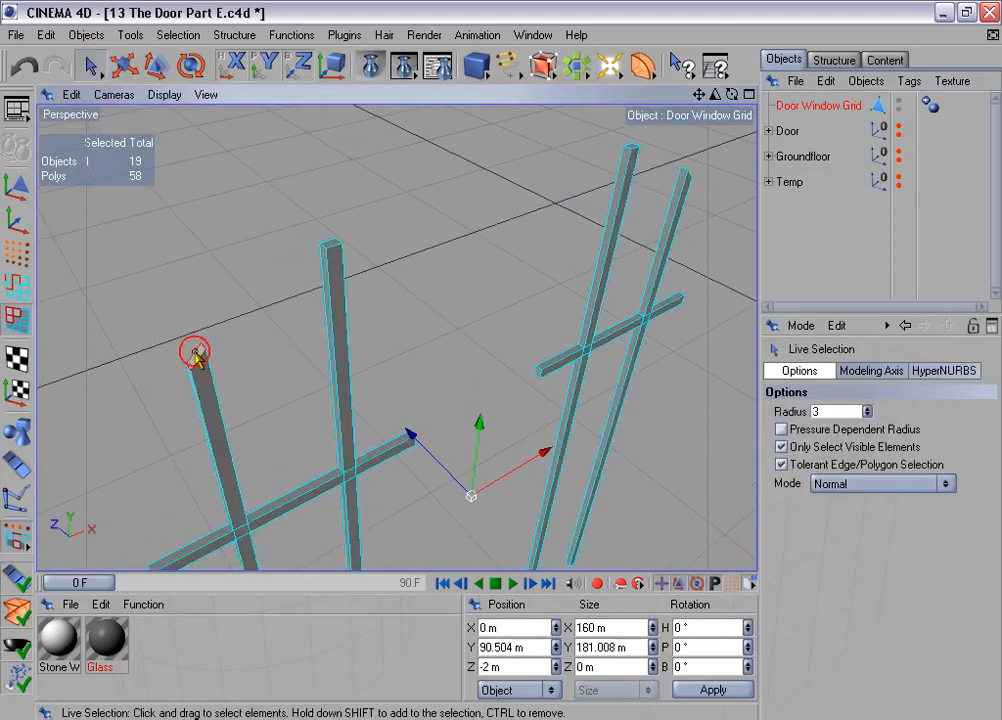
shift+click(327, 249)
alt+drag(660, 168, 520, 400)
shift+click(468, 248)
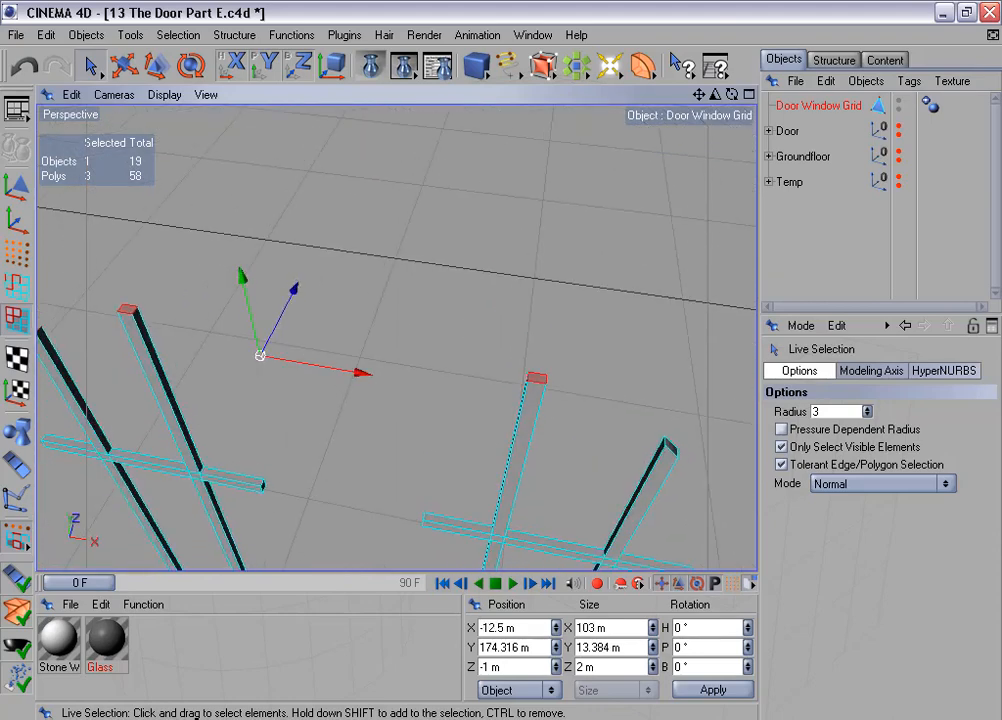
shift+click(666, 442)
Step: Add the end polygons at both ends of the two horizontal bars to the selection
alt+drag(666, 442, 480, 385)
alt+middle_drag(480, 385, 516, 246)
scroll(516, 246, up, 3)
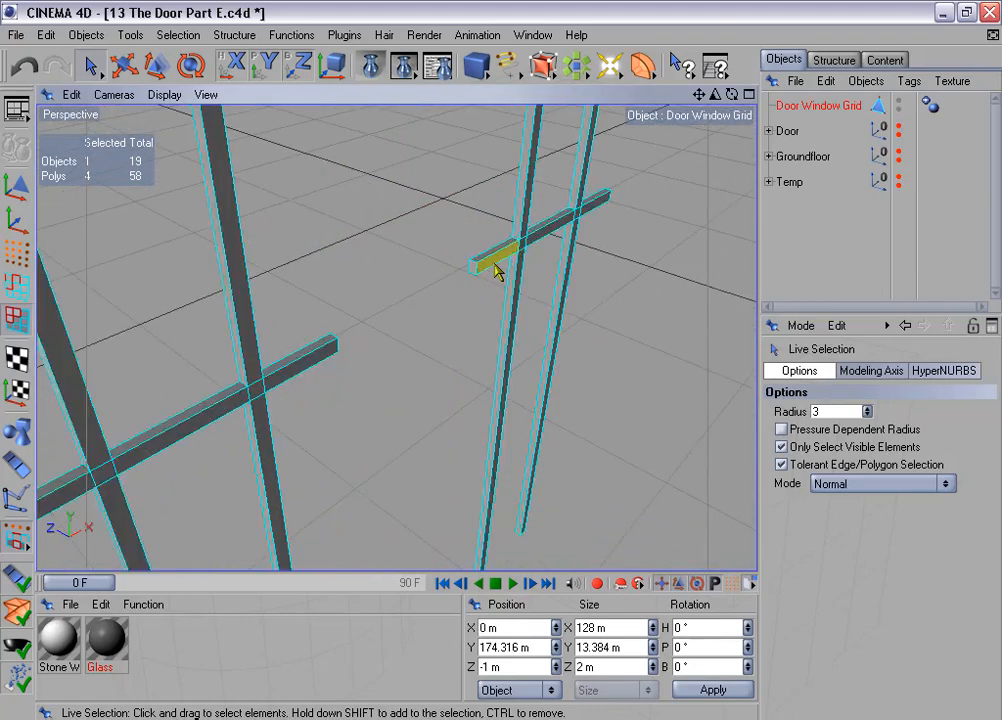
shift+click(473, 275)
alt+drag(427, 322, 155, 415)
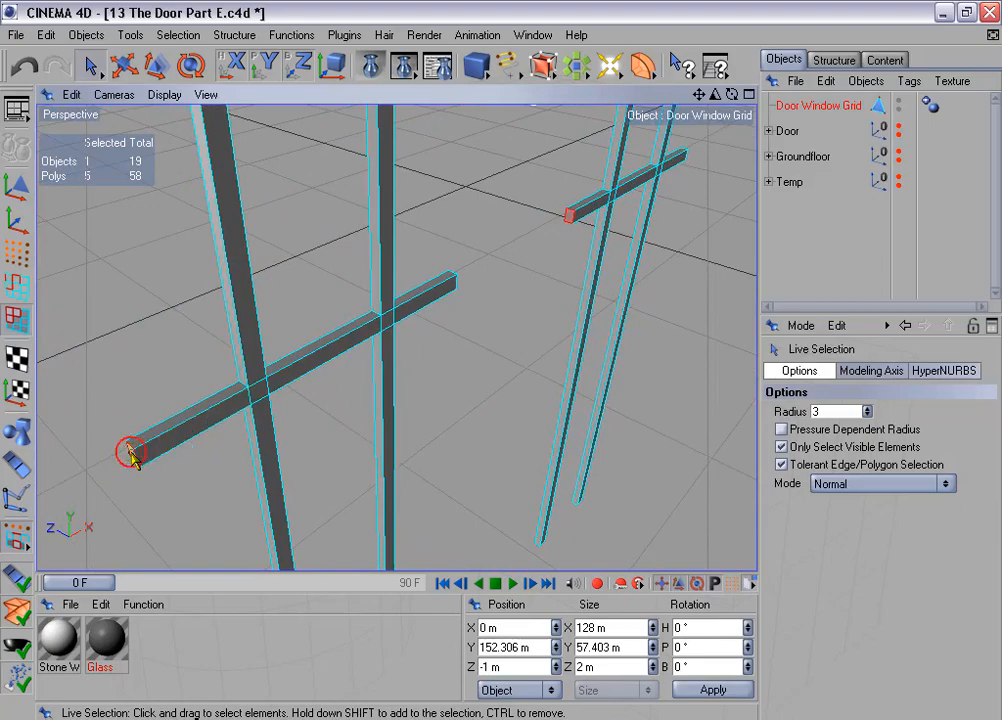
shift+click(131, 453)
alt+drag(317, 226, 130, 225)
alt+middle_drag(327, 224, 90, 180)
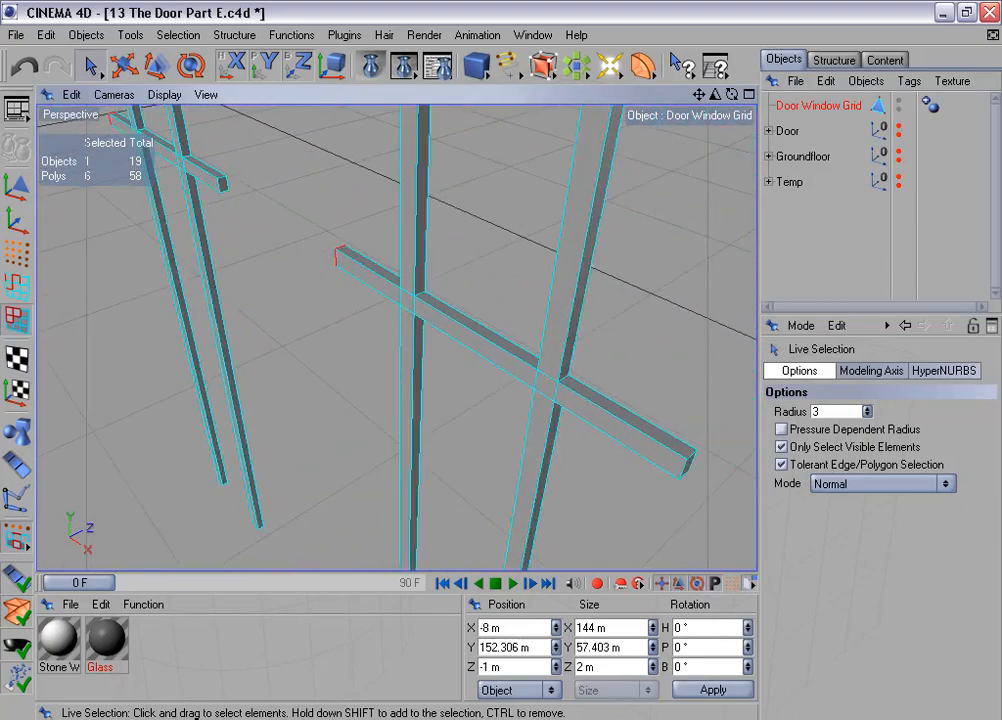
alt+middle_drag(370, 208, 297, 218)
shift+click(167, 195)
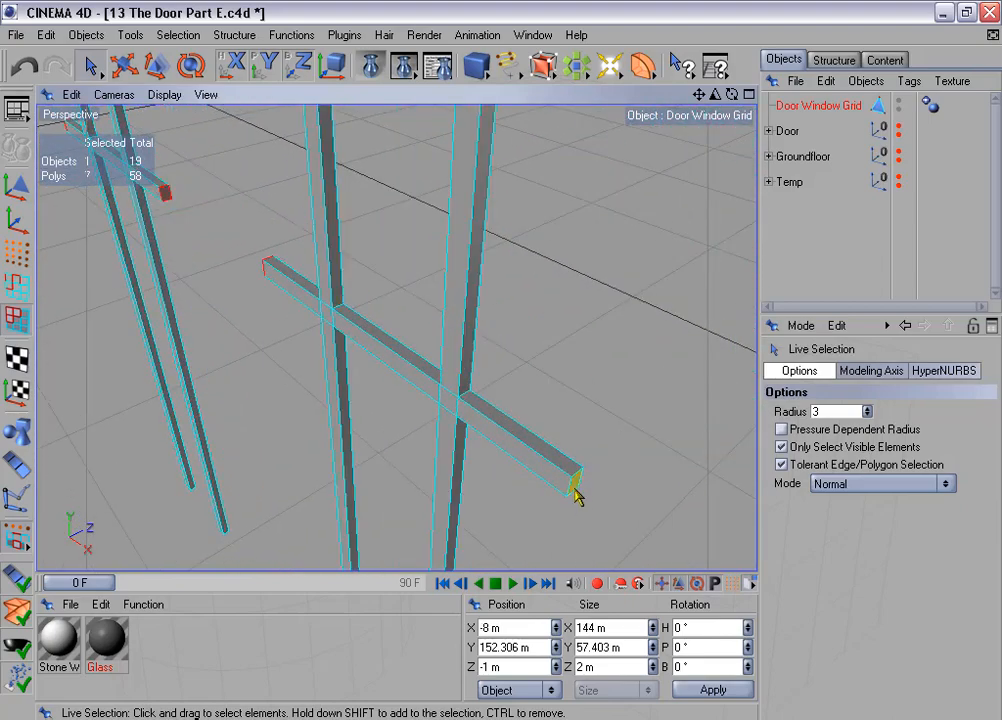
Step: Add the bottom end polygons of the four vertical bars to the selection and delete all selected end polygons
alt+right_drag(494, 387, 400, 387)
alt+drag(501, 360, 615, 245)
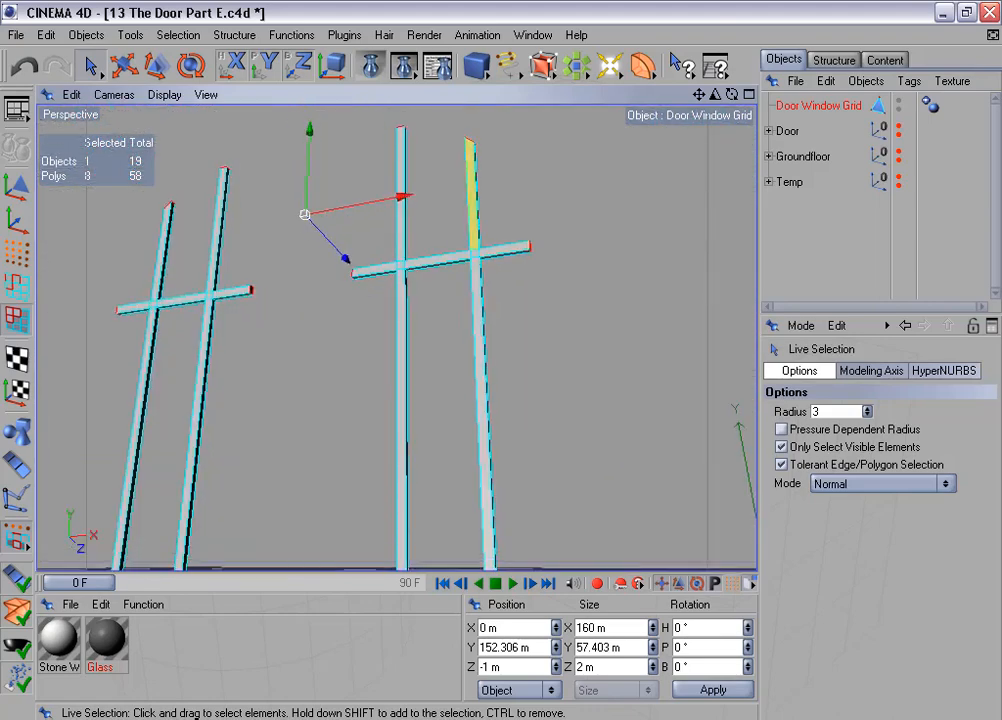
alt+middle_drag(480, 245, 530, 75)
alt+drag(480, 245, 425, 200)
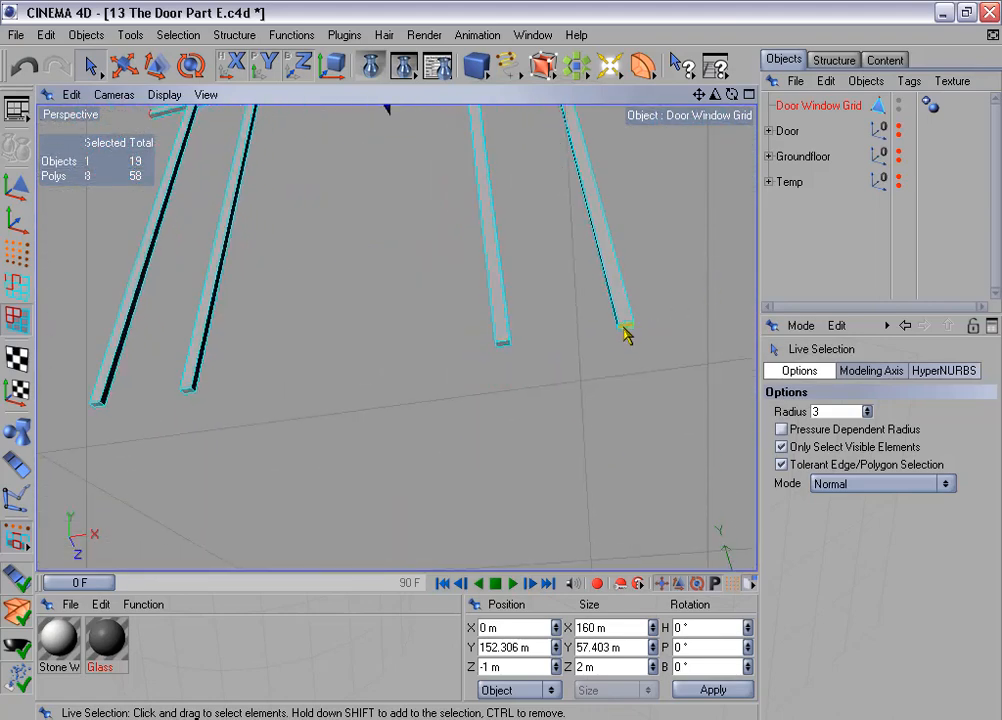
shift+click(624, 330)
shift+click(502, 346)
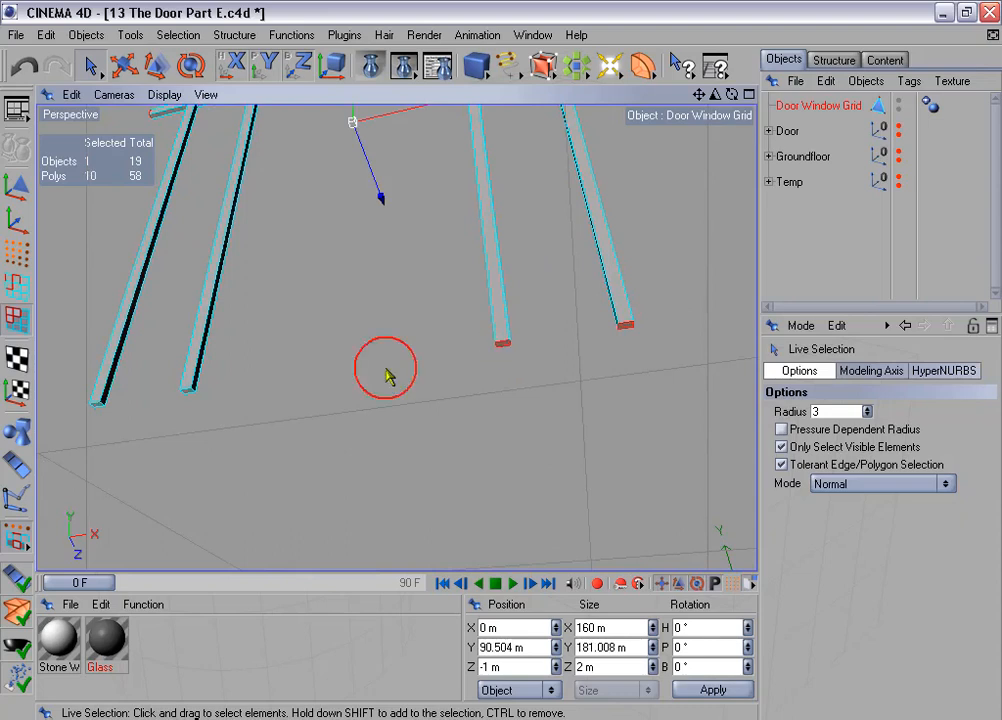
shift+click(188, 392)
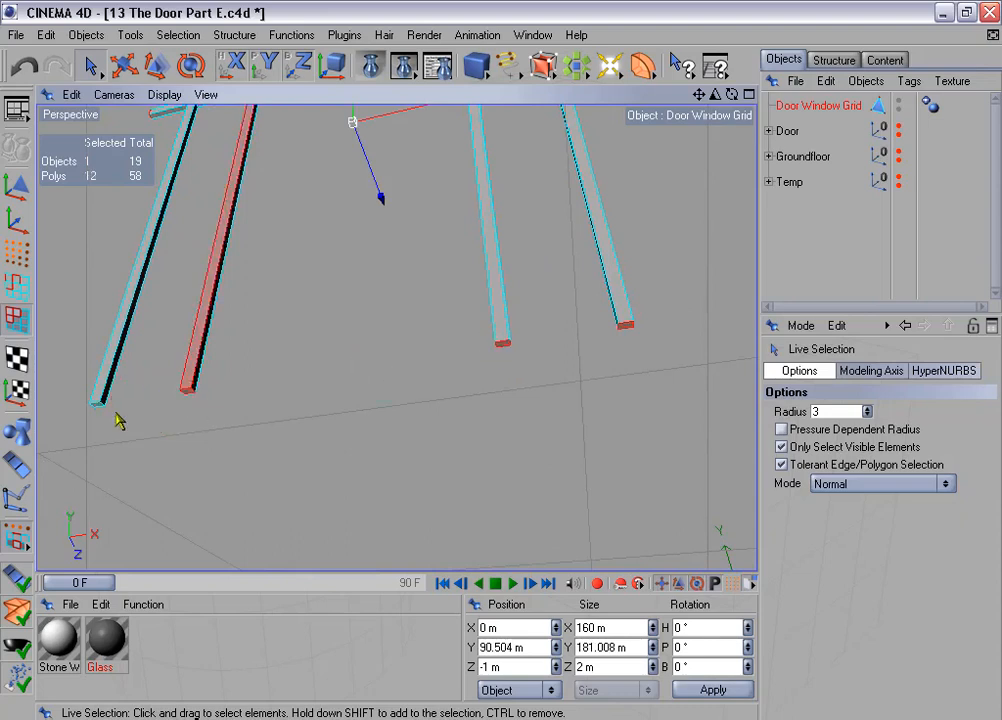
ctrl+click(192, 357)
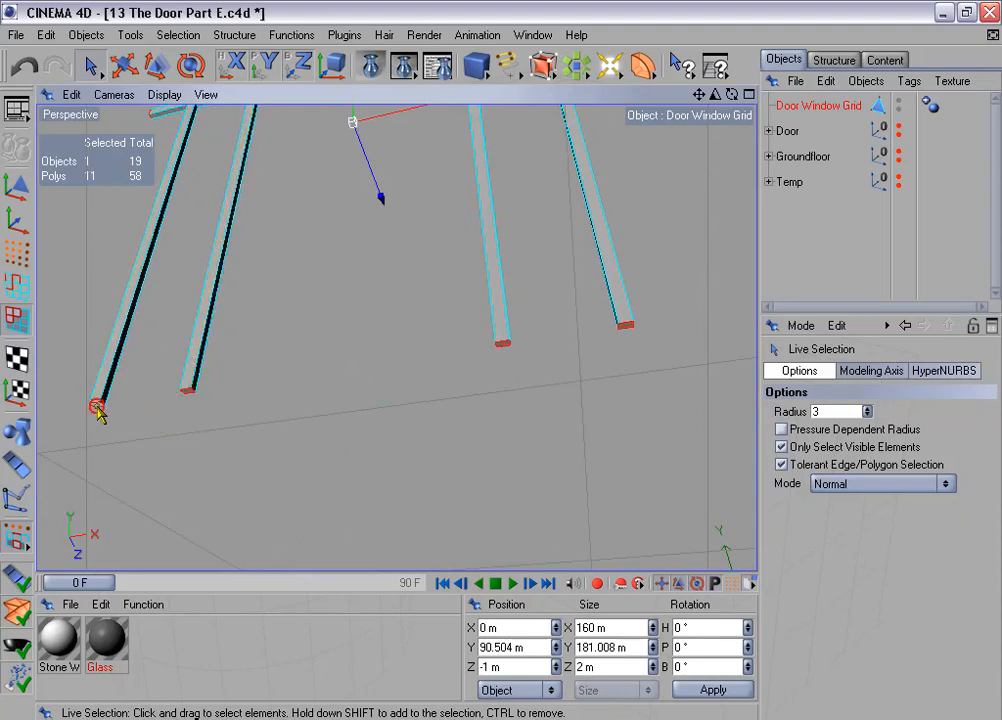
key(Delete)
Step: Switch the Door Window Grid to edge editing with no edges selected, and show its bar crossings in the front view
scroll(275, 412, down, 3)
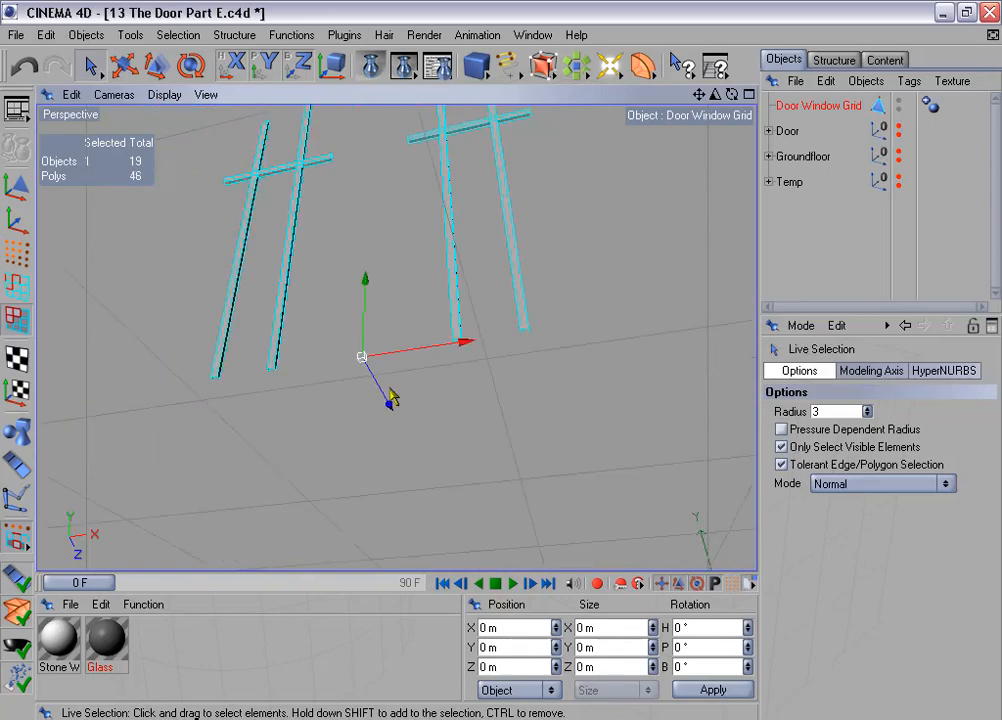
alt+drag(502, 258, 518, 398)
alt+middle_drag(502, 258, 557, 480)
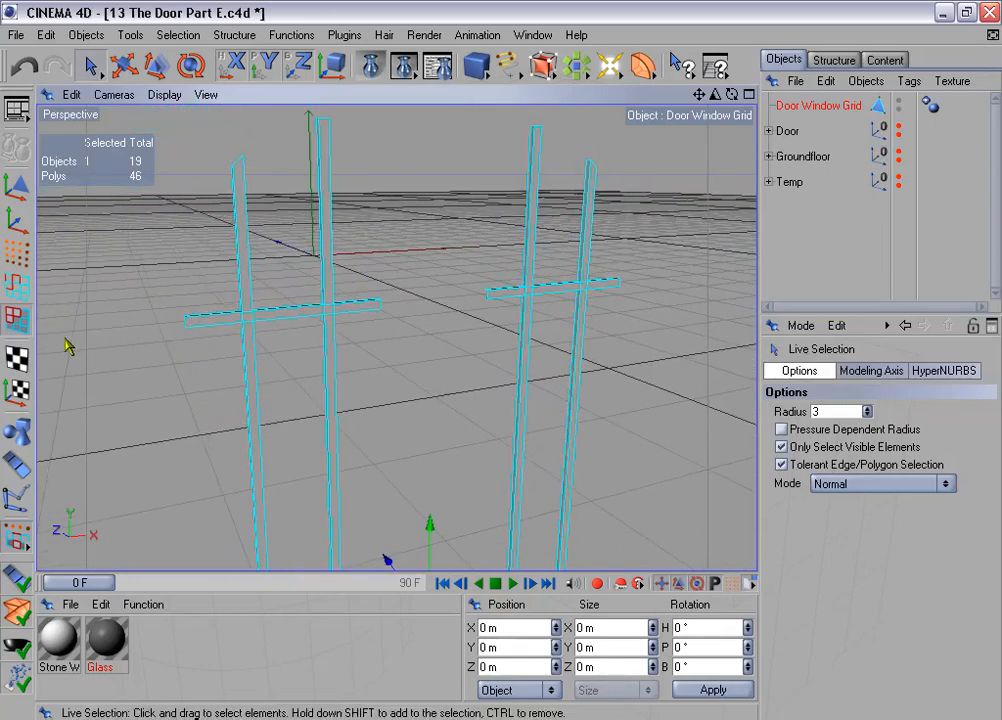
click(16, 287)
alt+drag(397, 332, 268, 309)
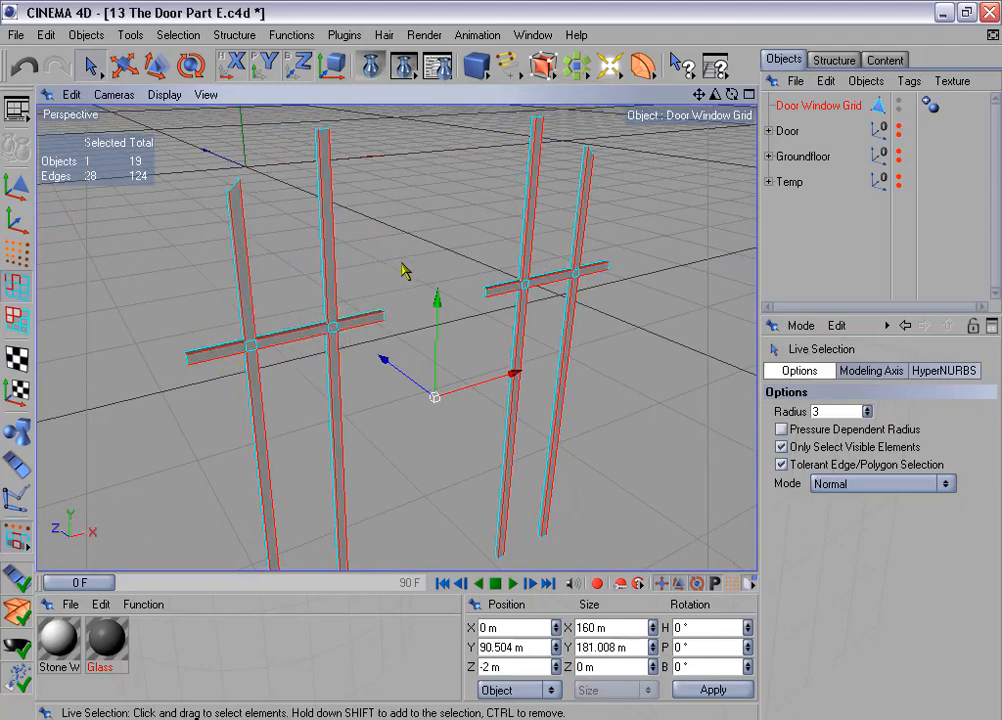
middle_click(437, 290)
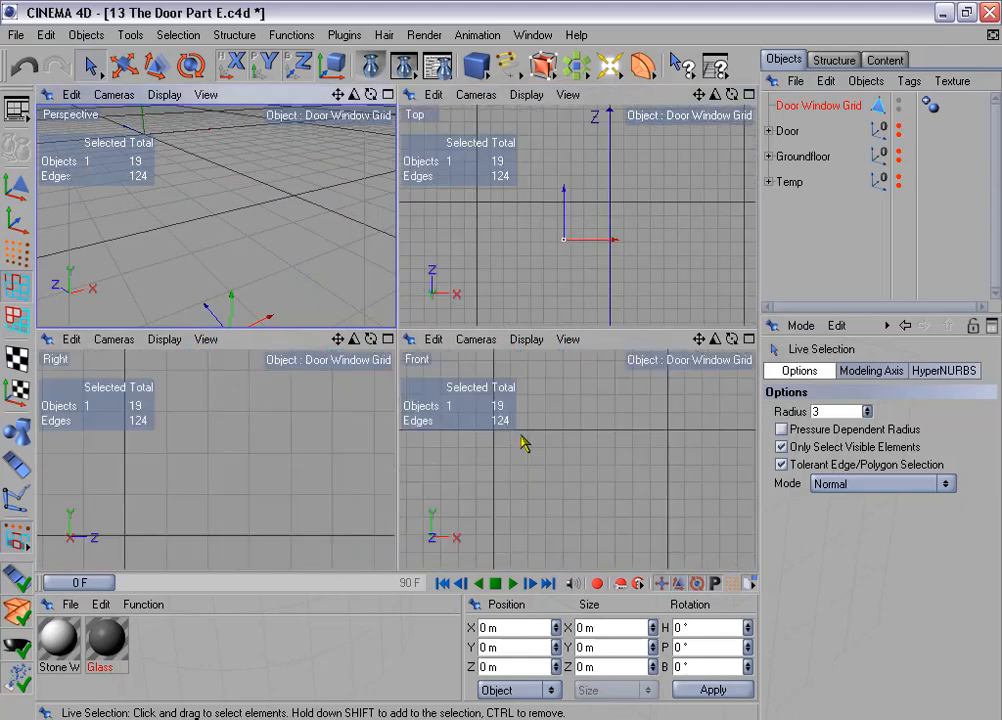
middle_click(515, 435)
scroll(498, 410, up, 1)
alt+middle_drag(463, 406, 485, 300)
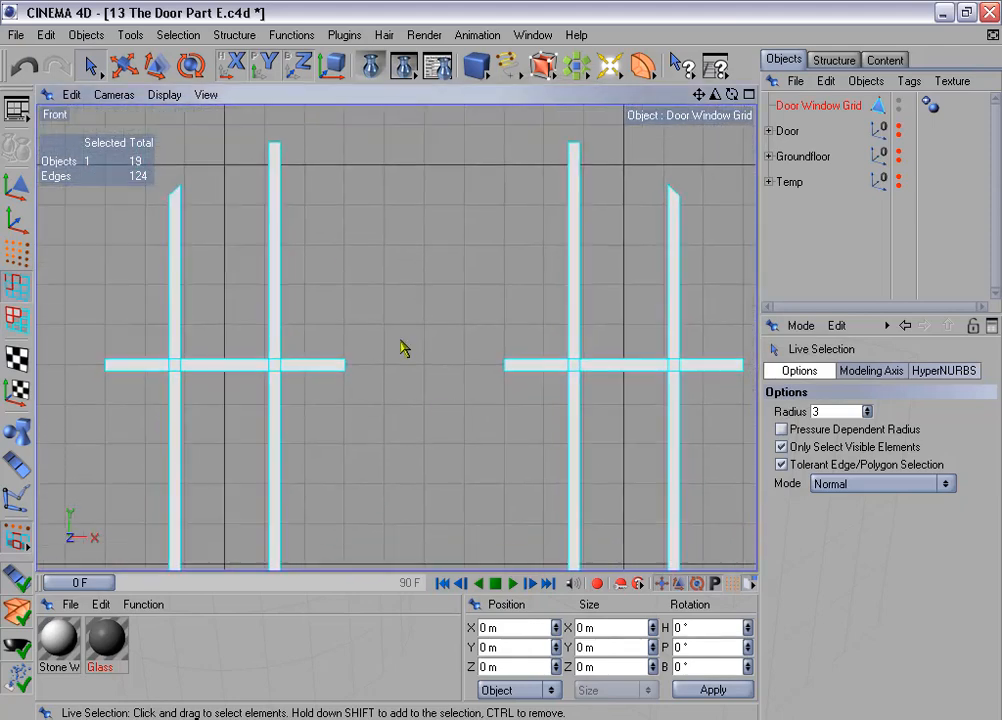
Step: Use Loop Selection with Stop at Boundary Edges to select all front edge loops above the two crossbars
click(179, 35)
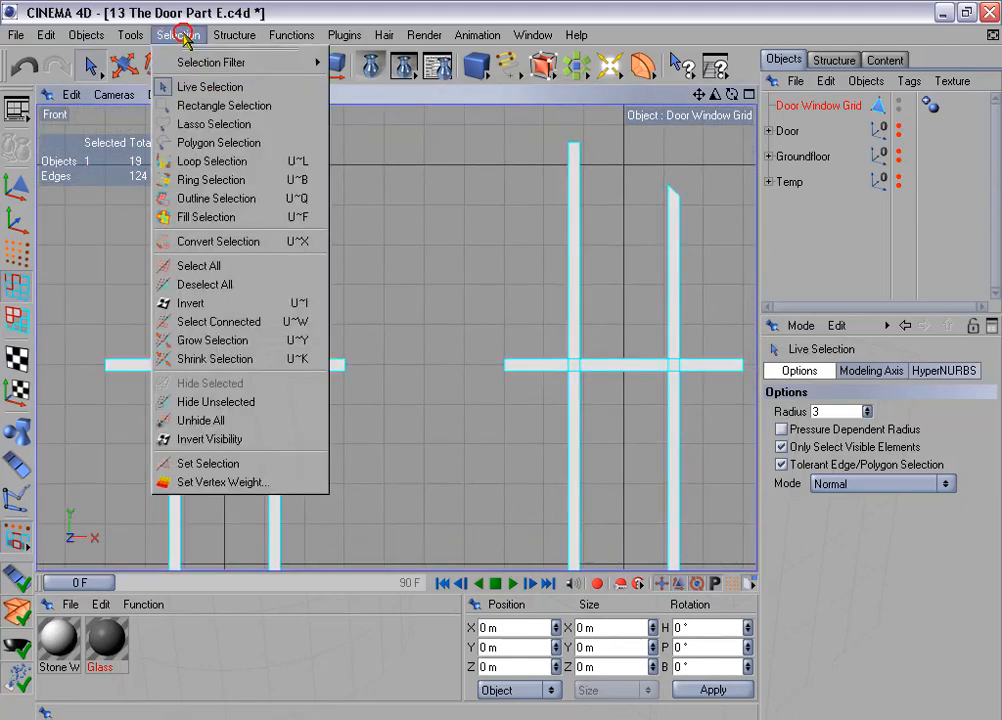
click(266, 163)
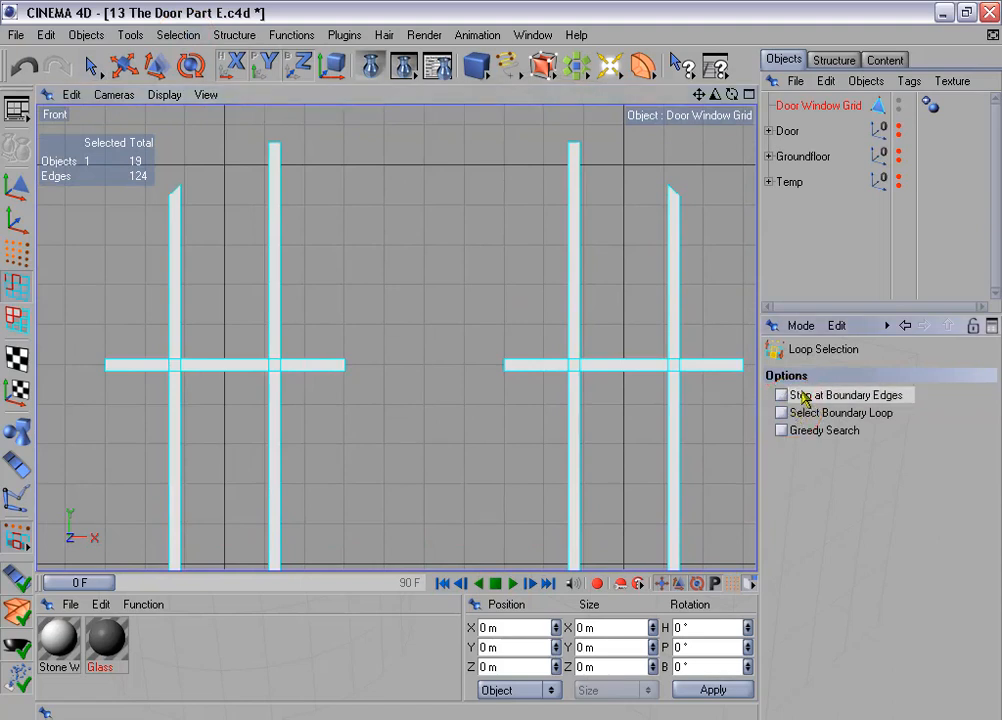
click(781, 396)
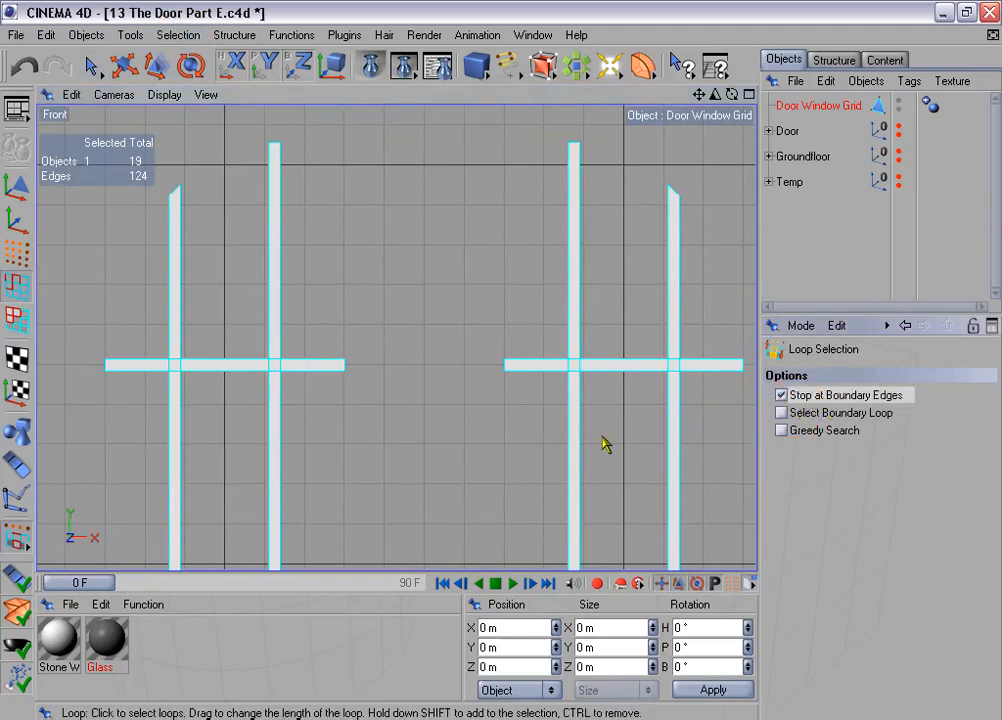
click(160, 363)
shift+click(206, 365)
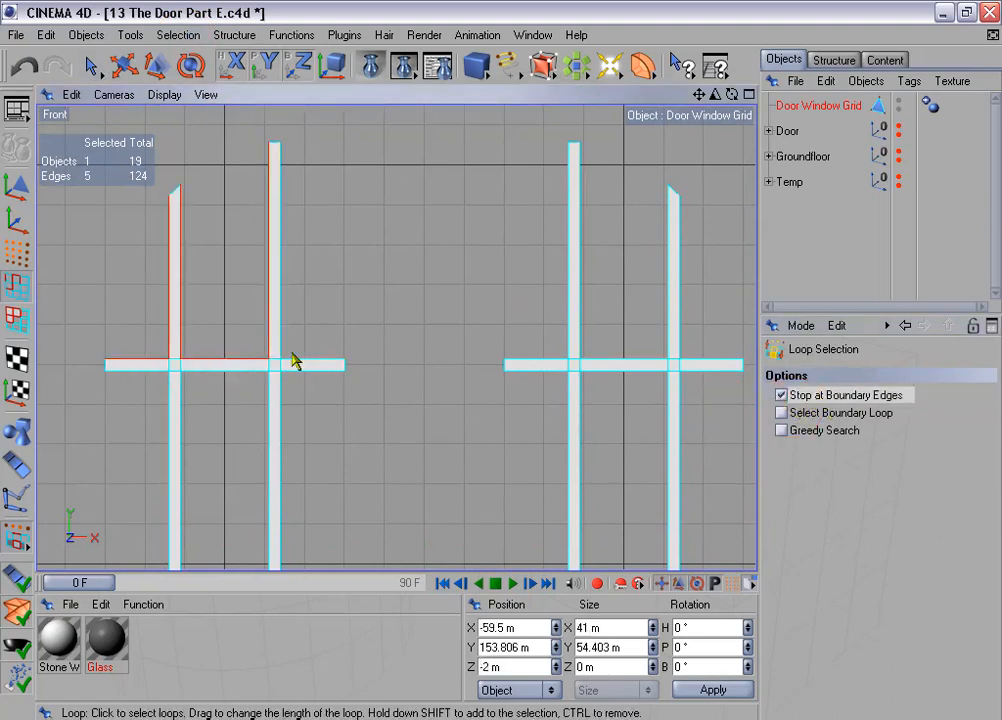
shift+click(303, 366)
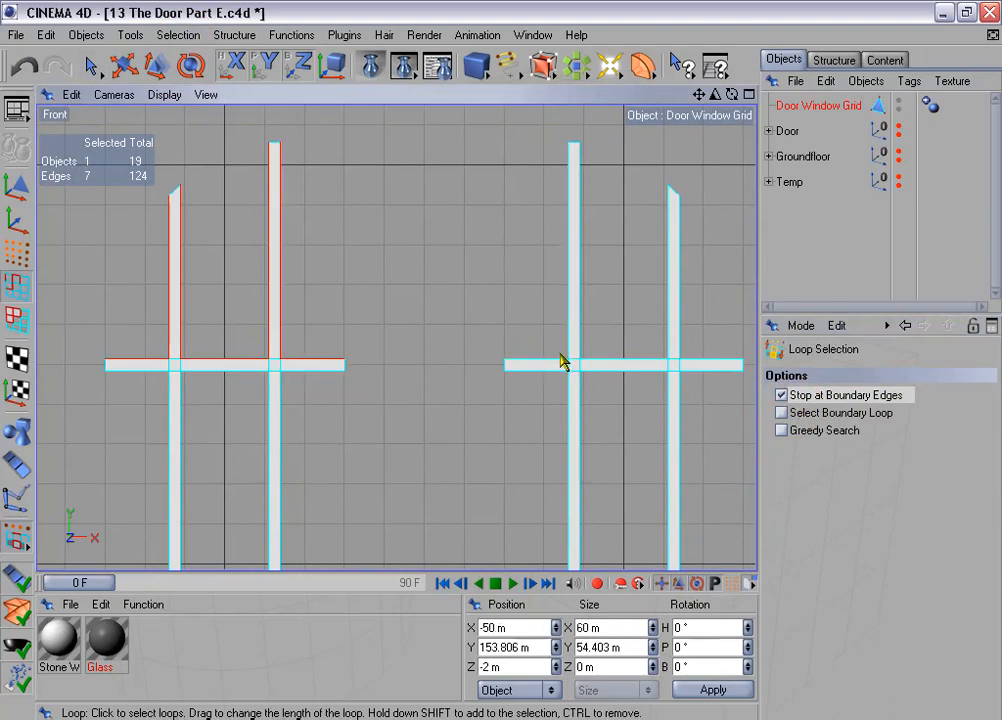
shift+click(561, 361)
shift+click(667, 359)
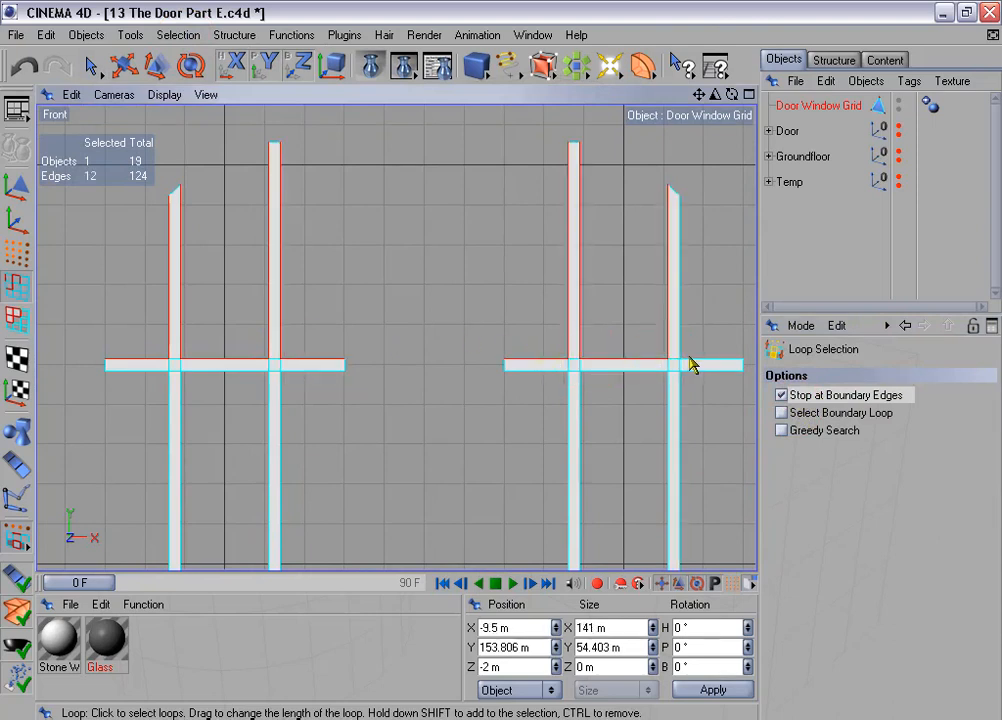
shift+click(693, 362)
Step: Add all front edge loops below the two crossbars, running down the vertical bars, to the selection
shift+click(700, 378)
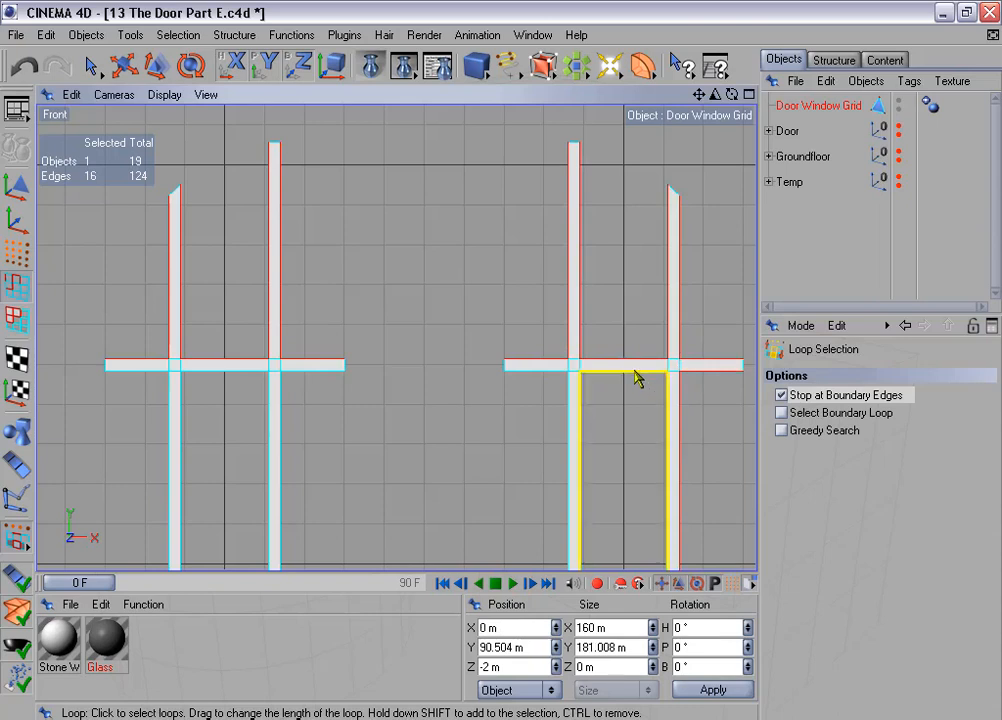
shift+click(552, 385)
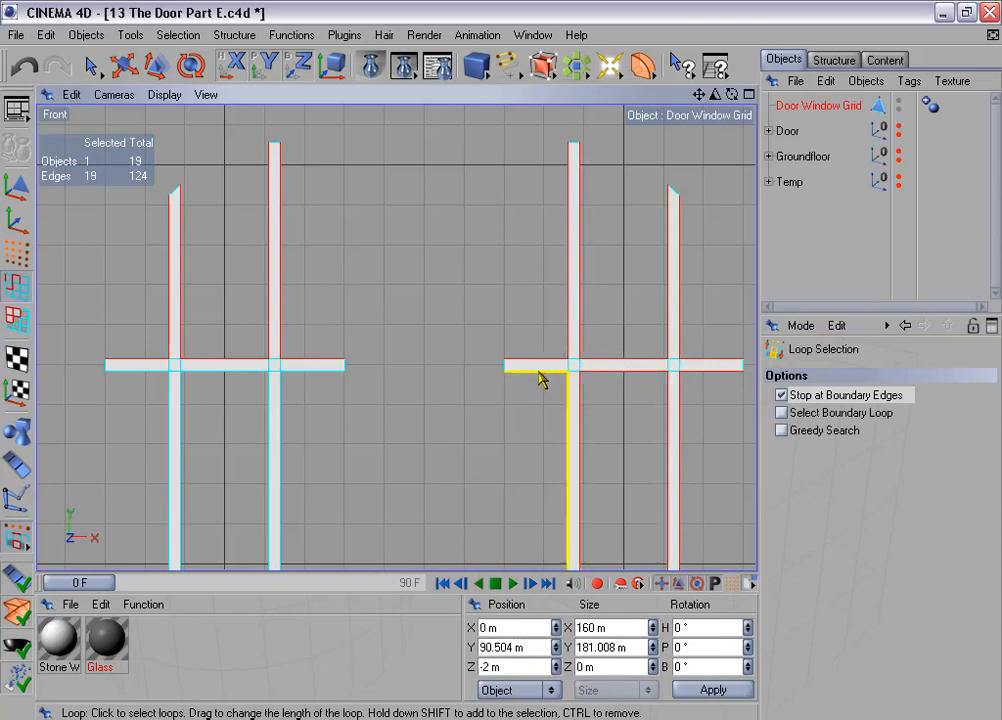
shift+click(540, 378)
shift+click(293, 374)
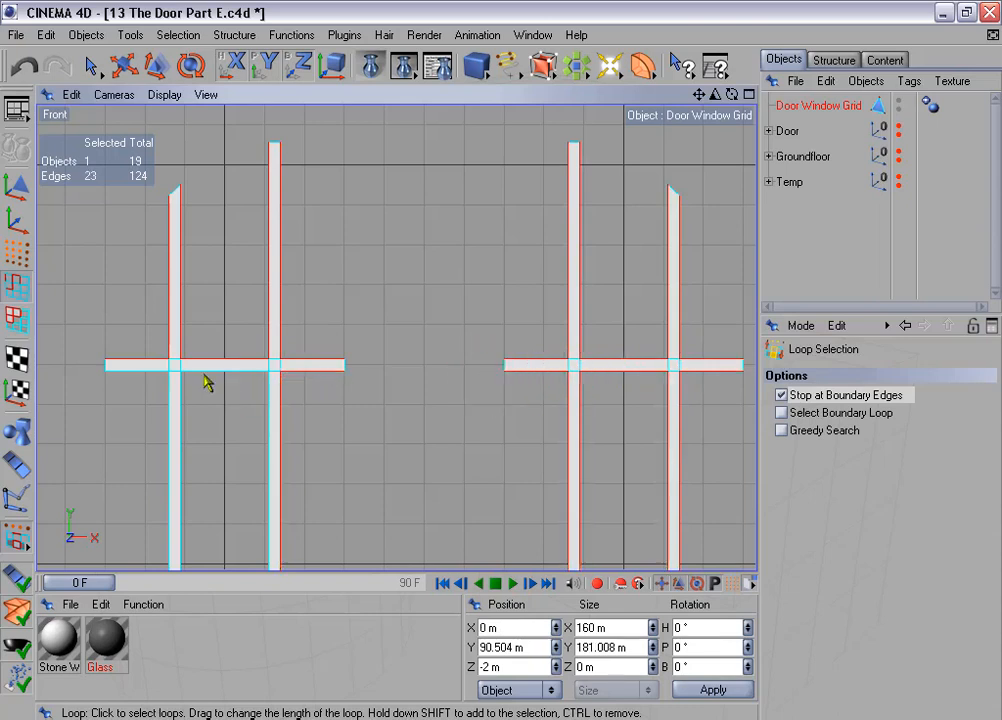
shift+click(197, 374)
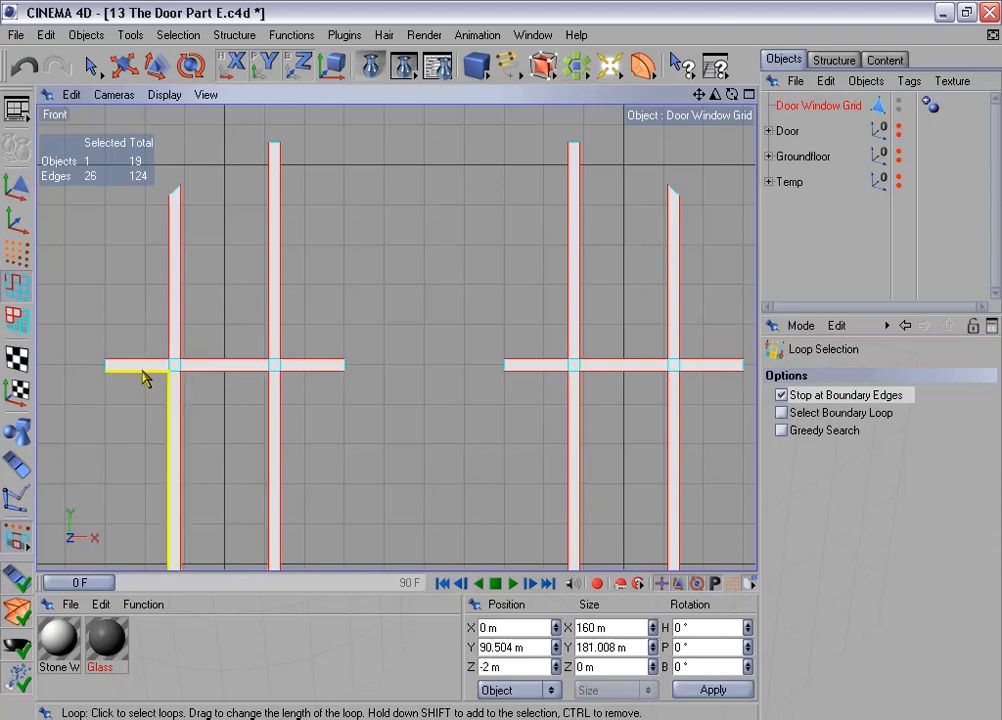
shift+click(148, 376)
Step: Add the upper and lower edges of the two crossing squares in the left window's grid with Live Selection
scroll(249, 392, up, 4)
alt+middle_drag(240, 404, 462, 334)
scroll(242, 410, up, 5)
alt+middle_drag(240, 408, 362, 436)
scroll(237, 408, up, 2)
alt+middle_drag(242, 421, 257, 425)
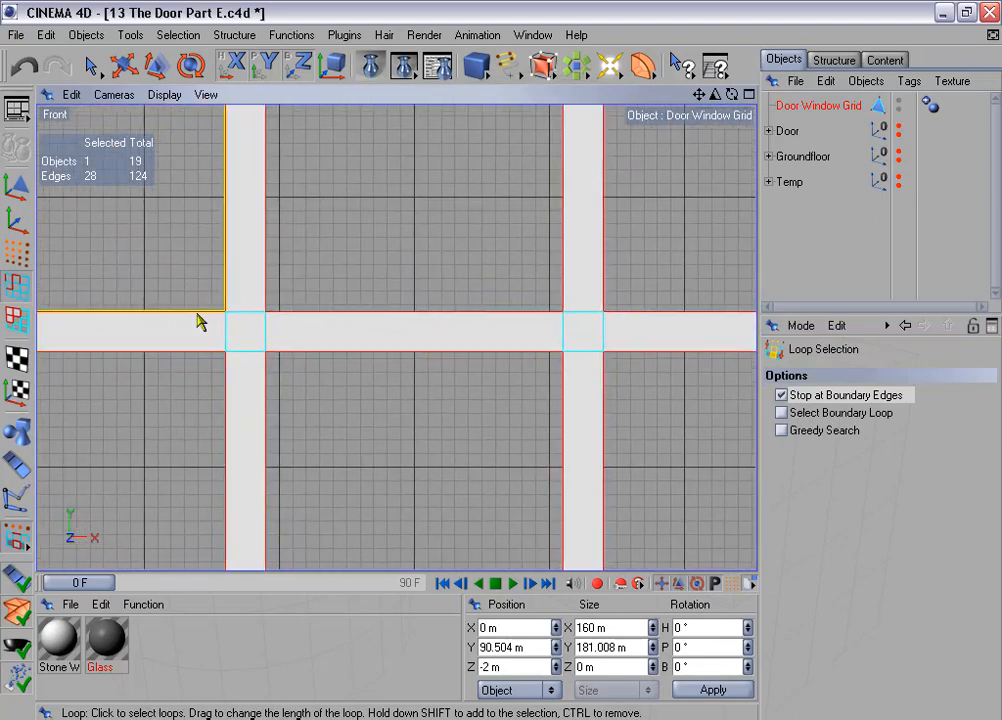
click(92, 66)
shift+click(246, 352)
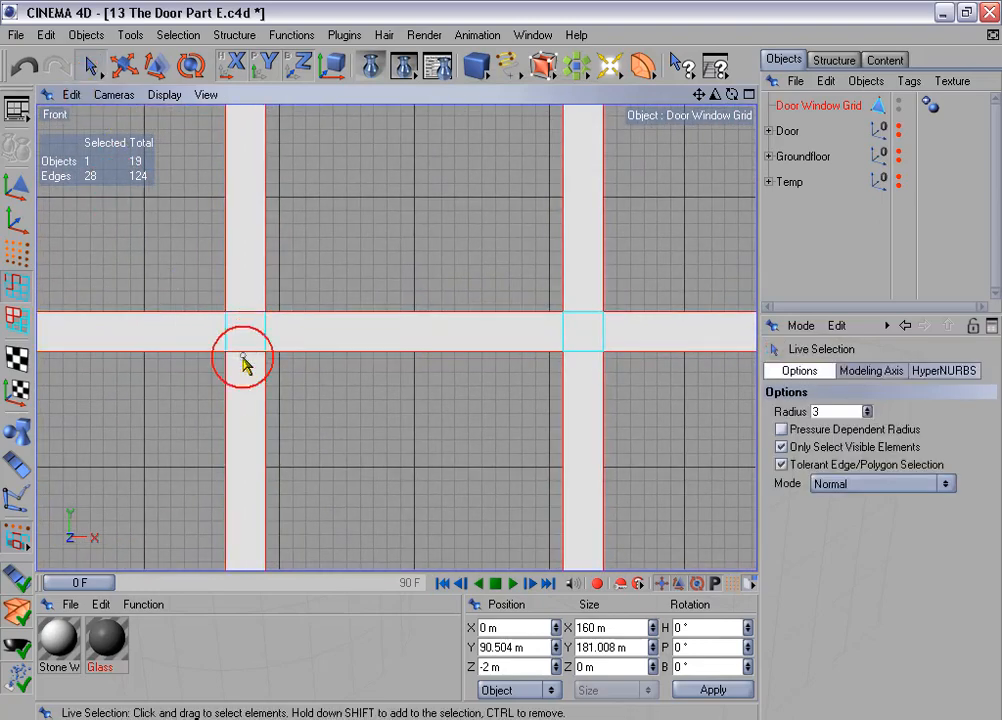
shift+click(587, 367)
scroll(586, 368, down, 1)
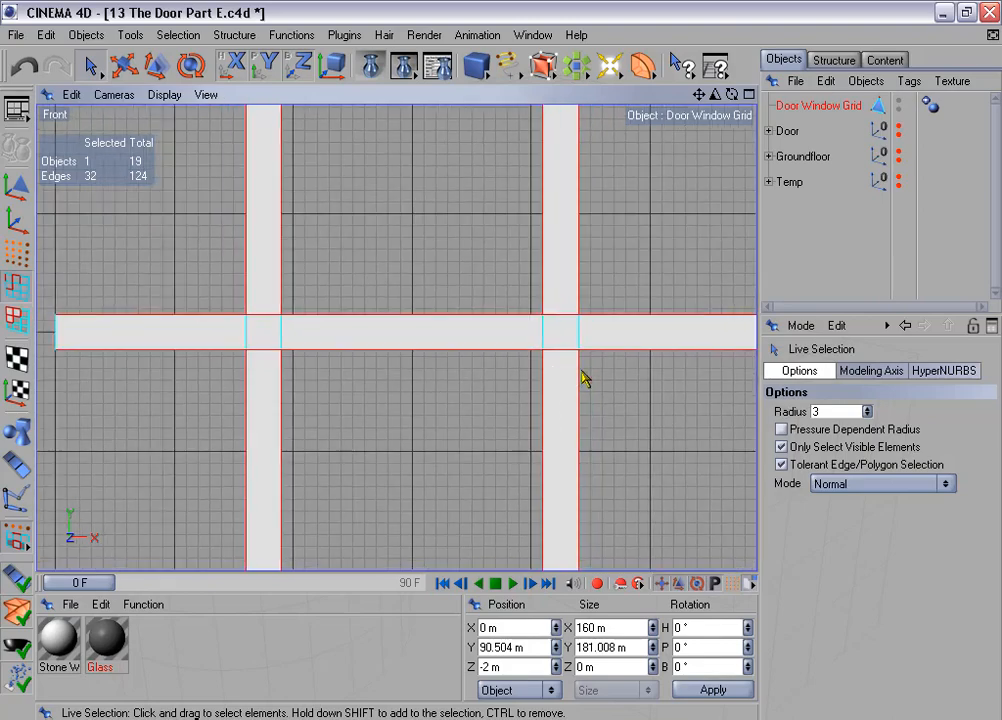
Step: Add the upper and lower edges of the right window grid's two crossing squares to the selection, and return to the perspective view
mouse_move(600, 342)
alt+middle_down()
mouse_move(283, 364)
mouse_move(879, 686)
mouse_move(622, 681)
alt+middle_up()
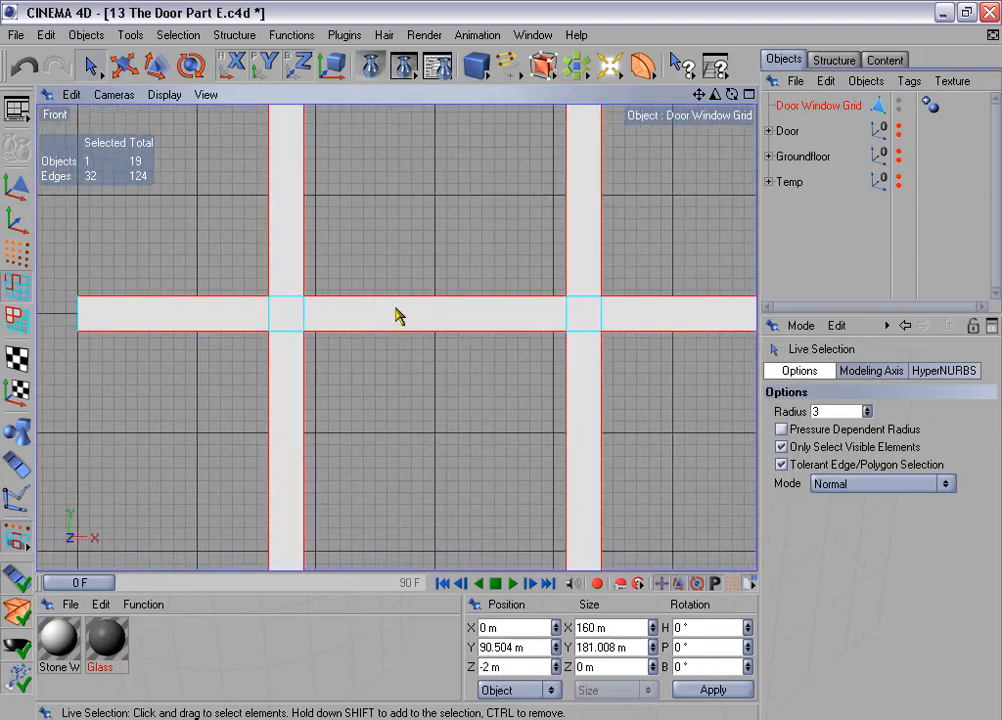
shift+drag(276, 285, 284, 341)
alt+middle_drag(672, 384, 563, 392)
shift+drag(474, 293, 475, 302)
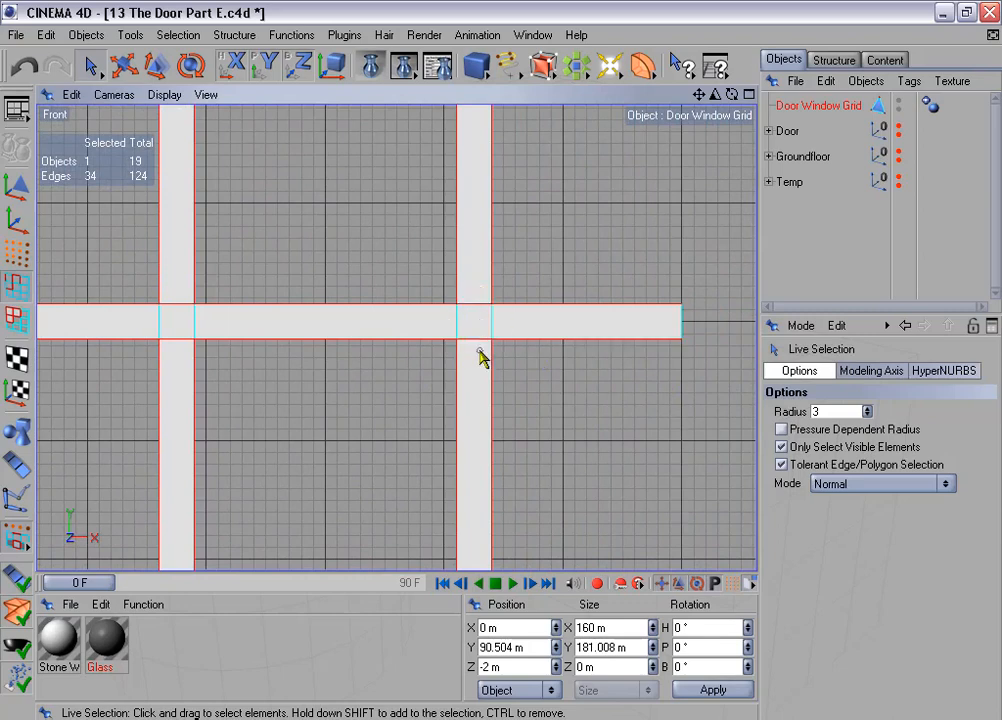
scroll(438, 378, down, 2)
alt+middle_drag(276, 354, 953, 382)
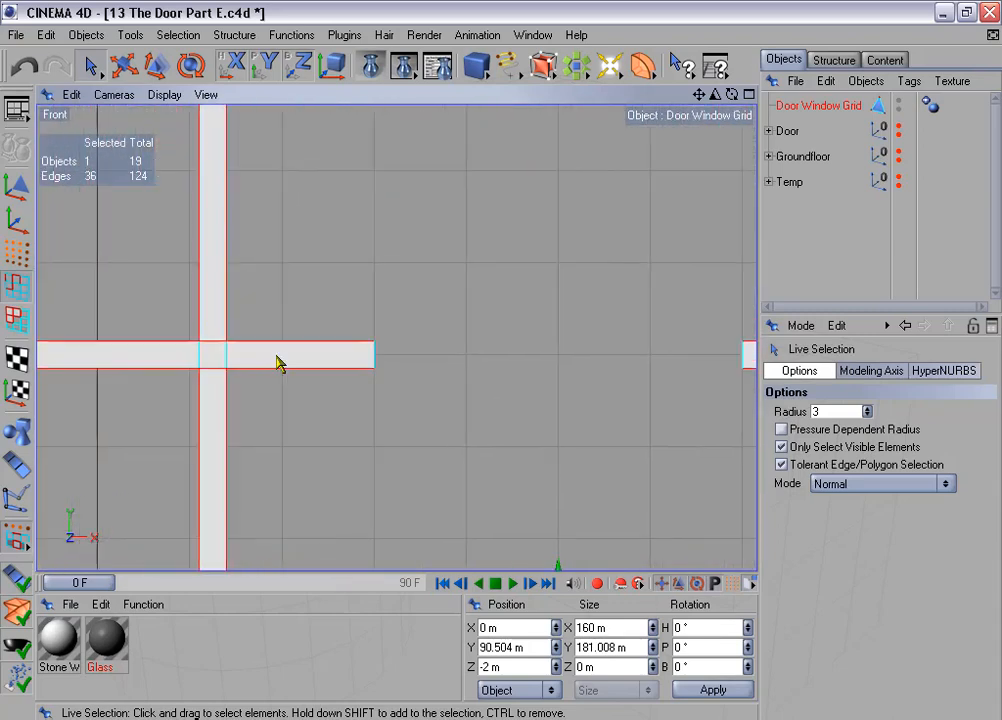
middle_click(276, 354)
middle_click(268, 253)
alt+middle_drag(350, 254, 366, 281)
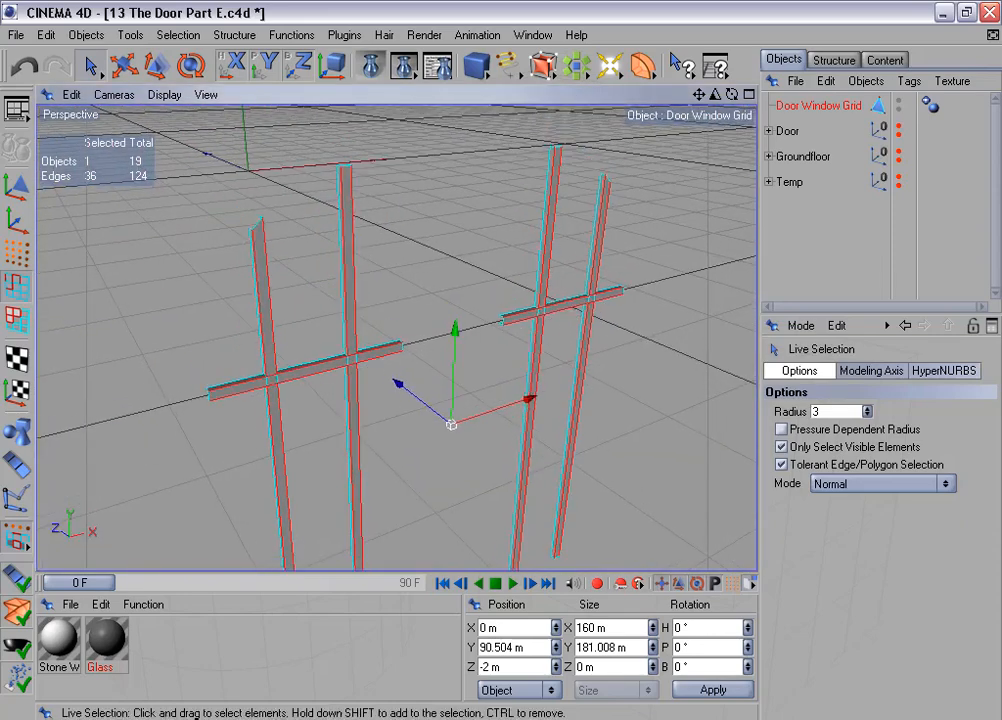
Step: Add the short depth edges at the upper-left corners of the left window grid's two crossings to the selection
alt+drag(428, 256, 468, 258)
drag(714, 94, 815, 94)
alt+middle_drag(455, 290, 548, 203)
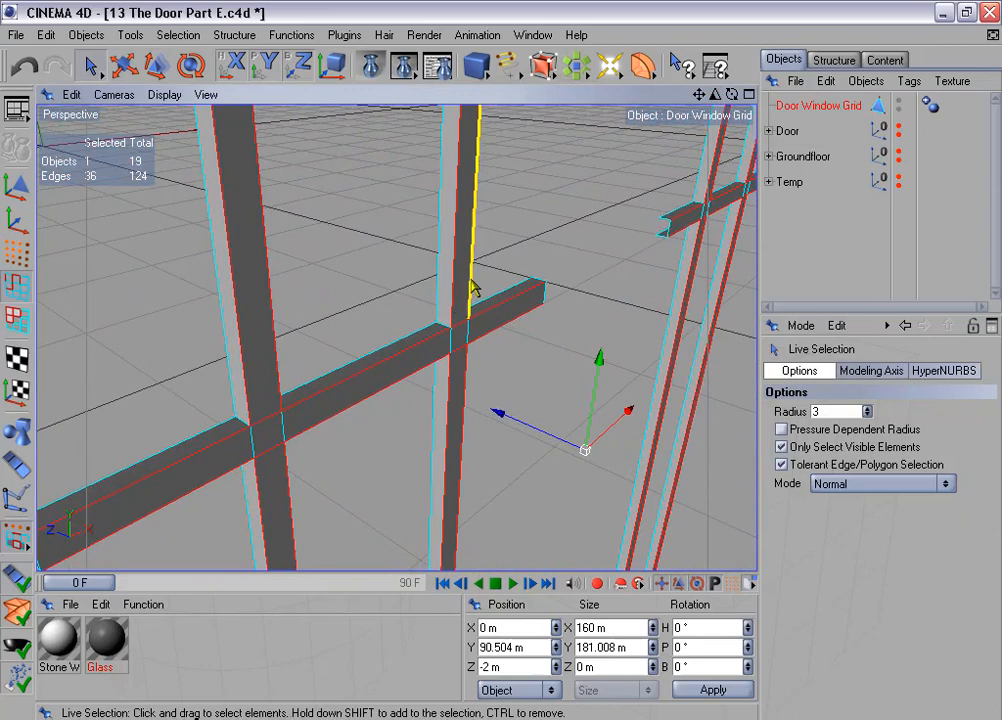
shift+click(446, 335)
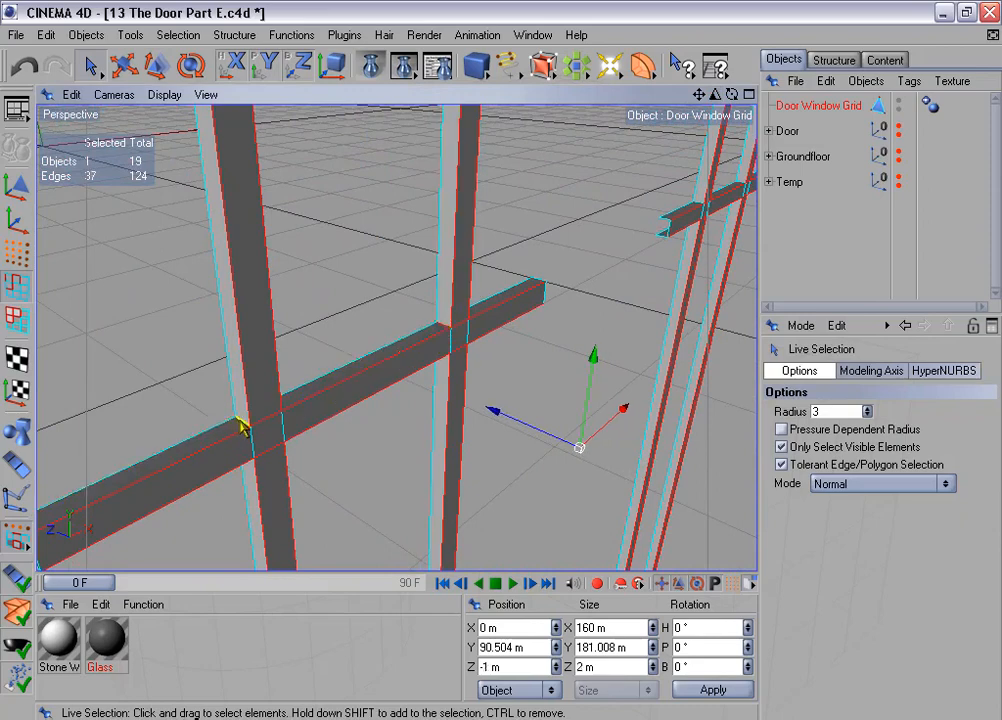
Step: Add the upper-left depth edges of the right window grid's two crossings, leaving out wrongly picked neighbouring edges
alt+middle_drag(480, 339, 249, 423)
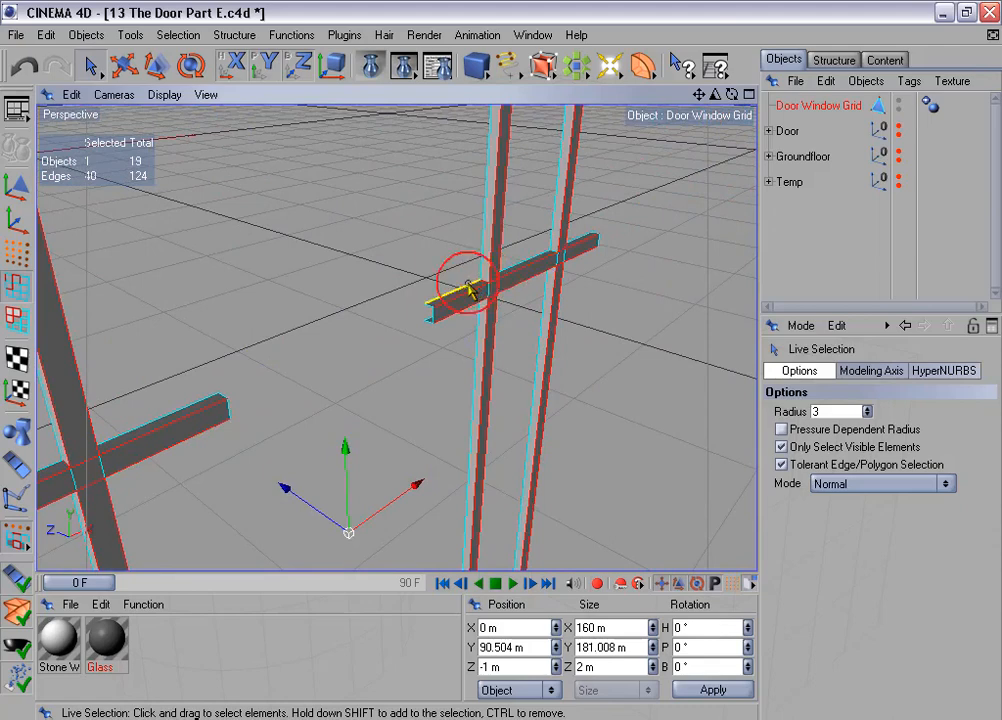
shift+click(474, 290)
scroll(558, 251, up, 1)
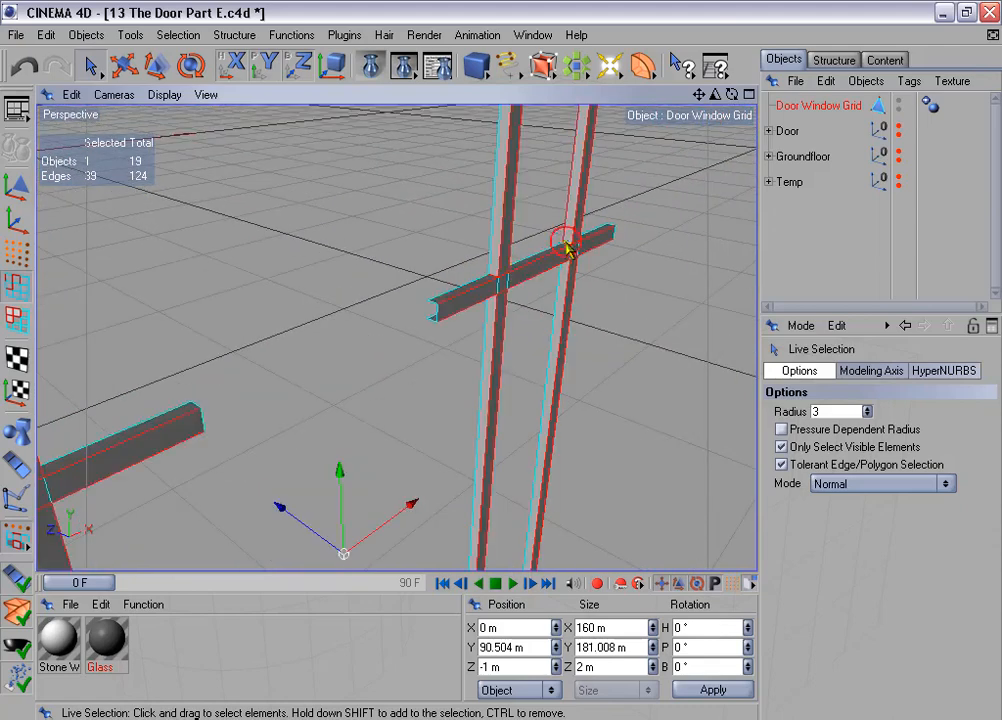
shift+drag(566, 246, 566, 231)
ctrl+click(564, 226)
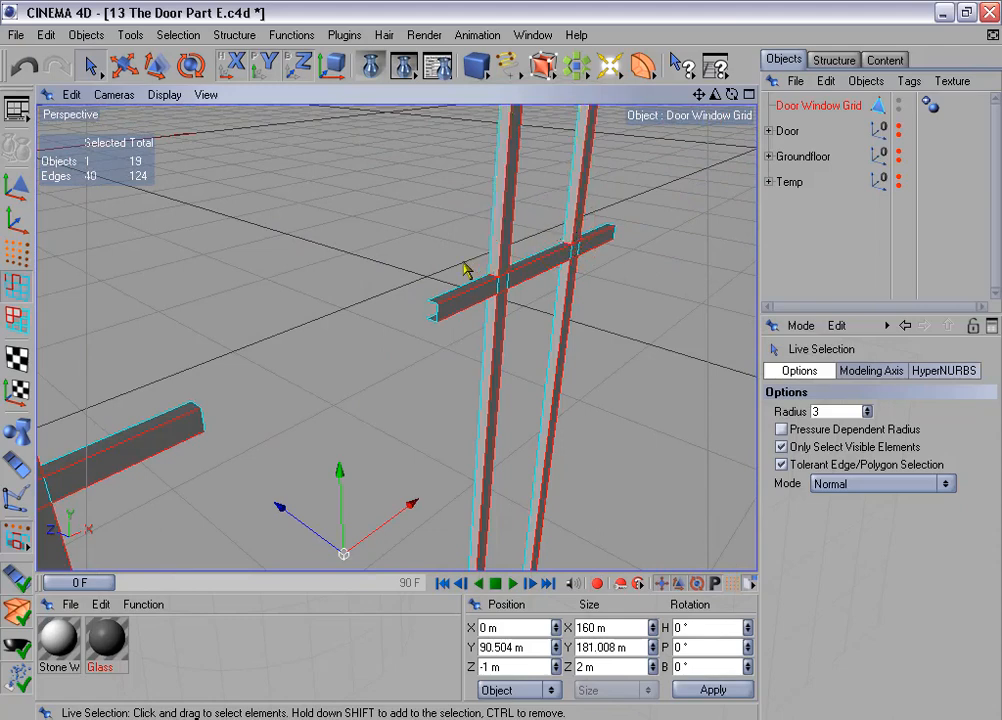
Step: Add the depth edges beneath the crossbar at the lower-left corners of the left window grid's two crossings
scroll(490, 350, down, 3)
alt+drag(496, 367, 425, 300)
alt+middle_drag(463, 225, 487, 248)
scroll(463, 225, up, 3)
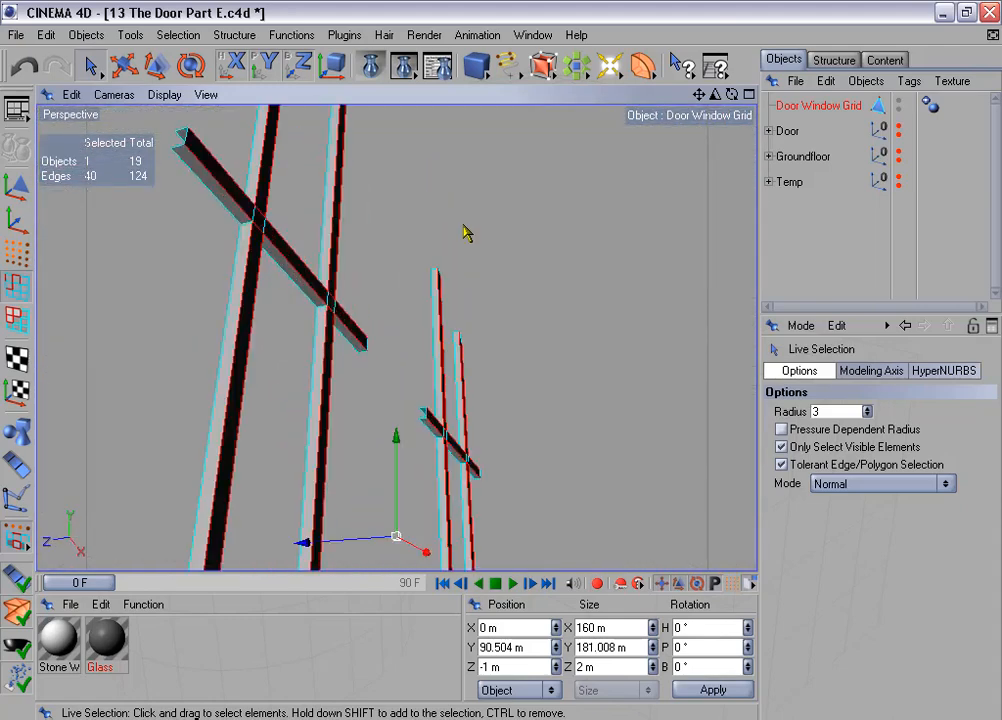
shift+click(244, 223)
shift+click(321, 309)
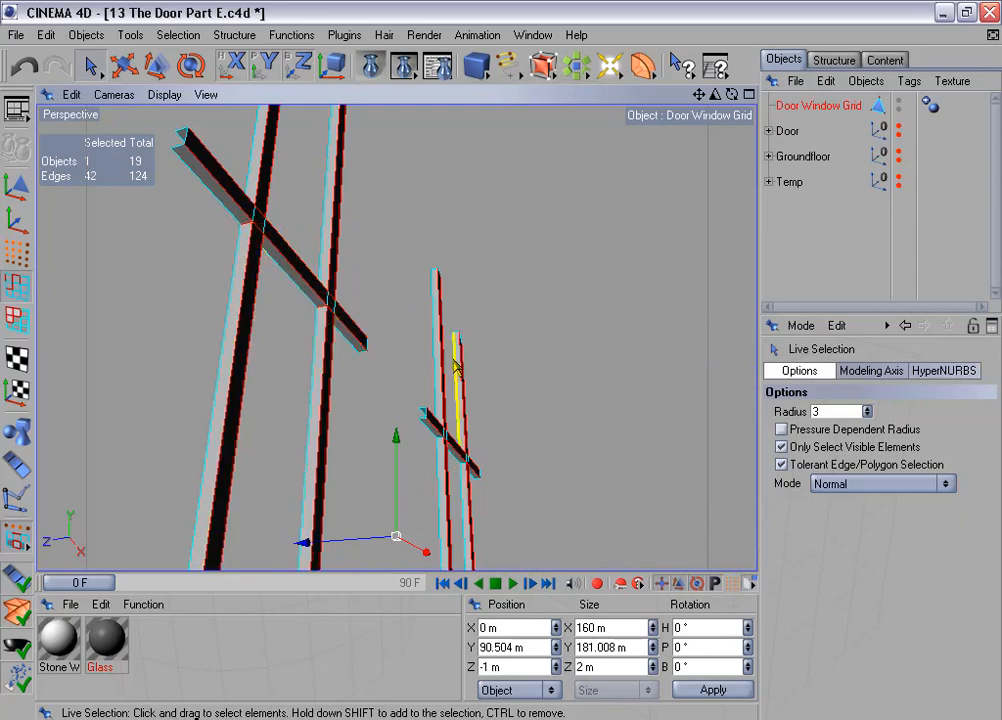
Step: Add the lower-left depth edges beneath the right window grid's crossbar to the selection
alt+middle_drag(455, 361, 394, 295)
drag(714, 92, 790, 92)
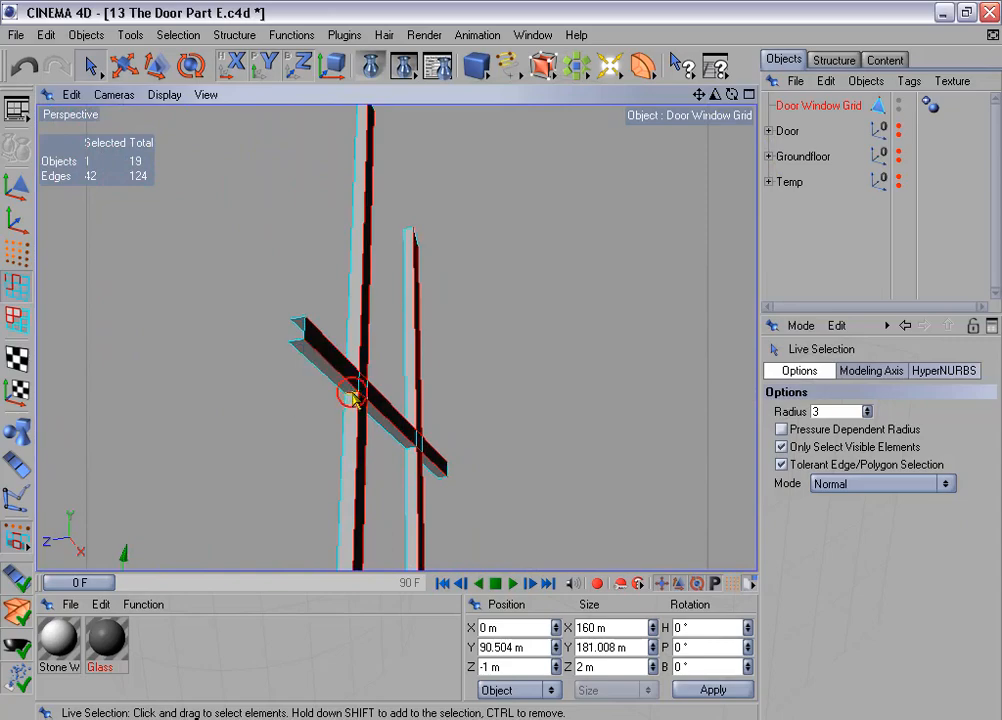
shift+click(410, 452)
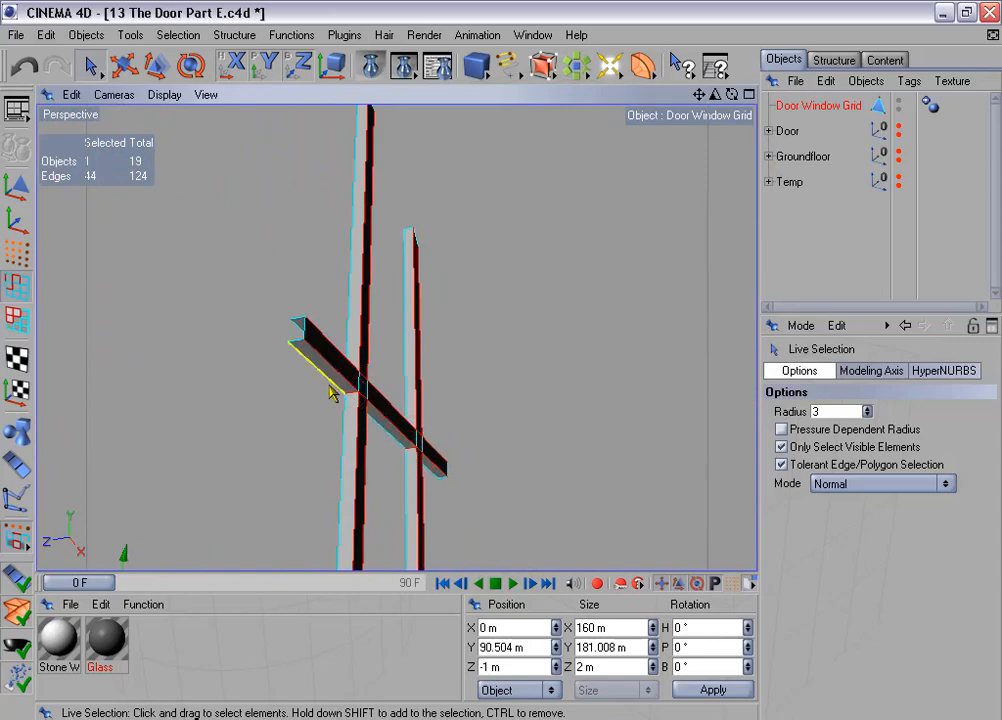
Step: Add the depth edges at the upper-right corners of all four crossings in both window grids to the selection
scroll(335, 391, down, 3)
alt+drag(291, 331, 634, 424)
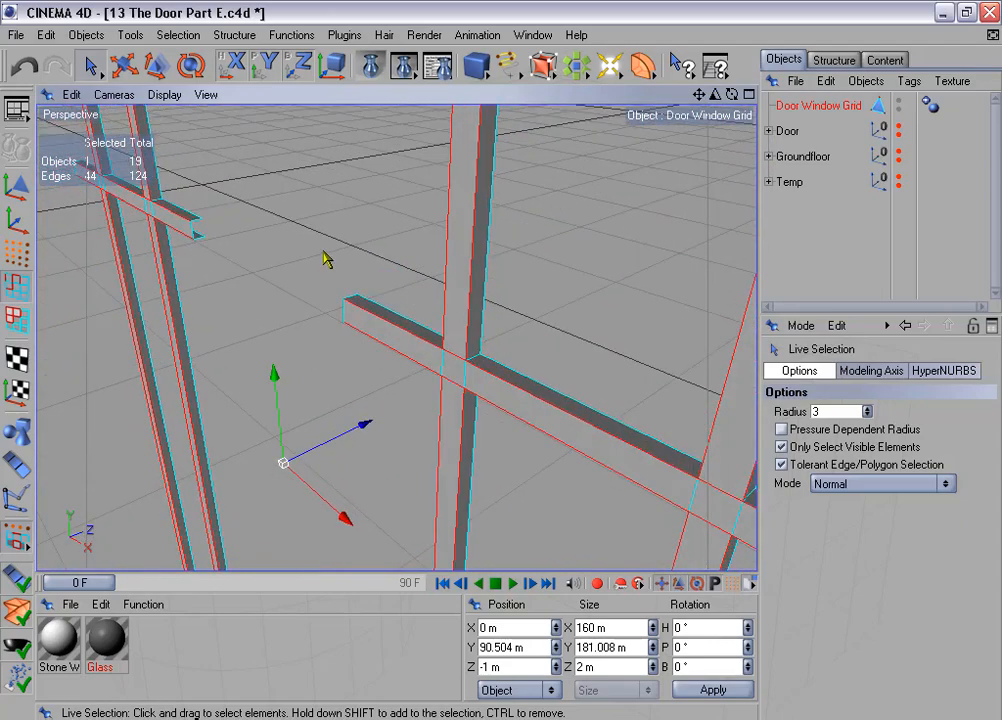
alt+middle_drag(317, 258, 461, 447)
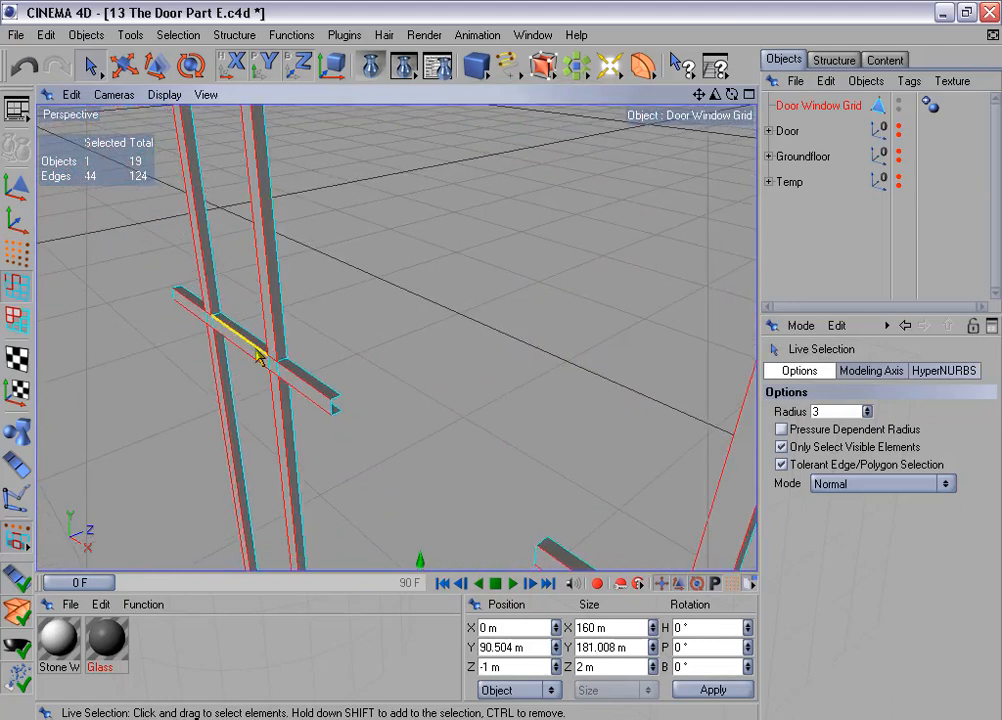
shift+click(214, 315)
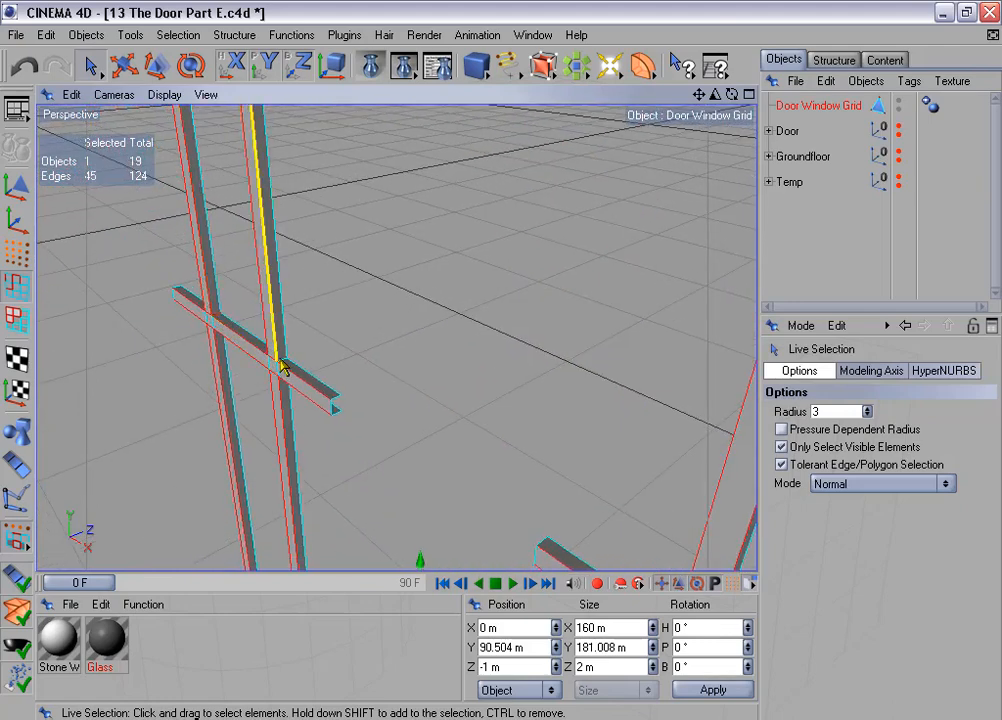
shift+click(282, 361)
alt+middle_drag(282, 361, 48, 232)
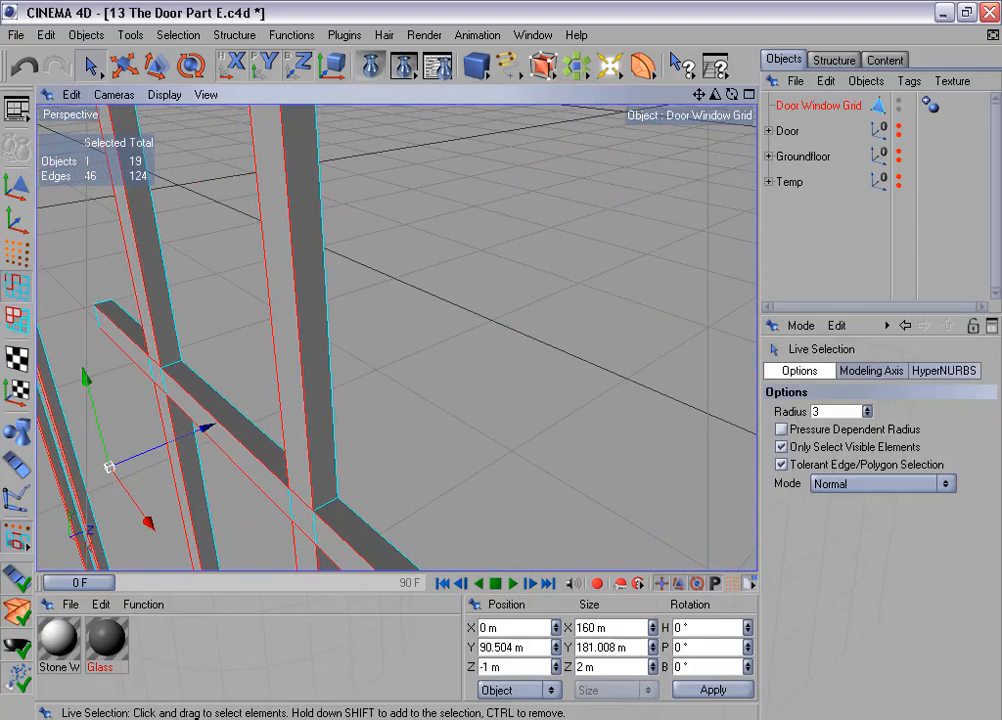
shift+click(191, 370)
Step: Add the lower-right depth edges beneath the right window grid's crossbar at both of its crossings
alt+drag(363, 287, 314, 198)
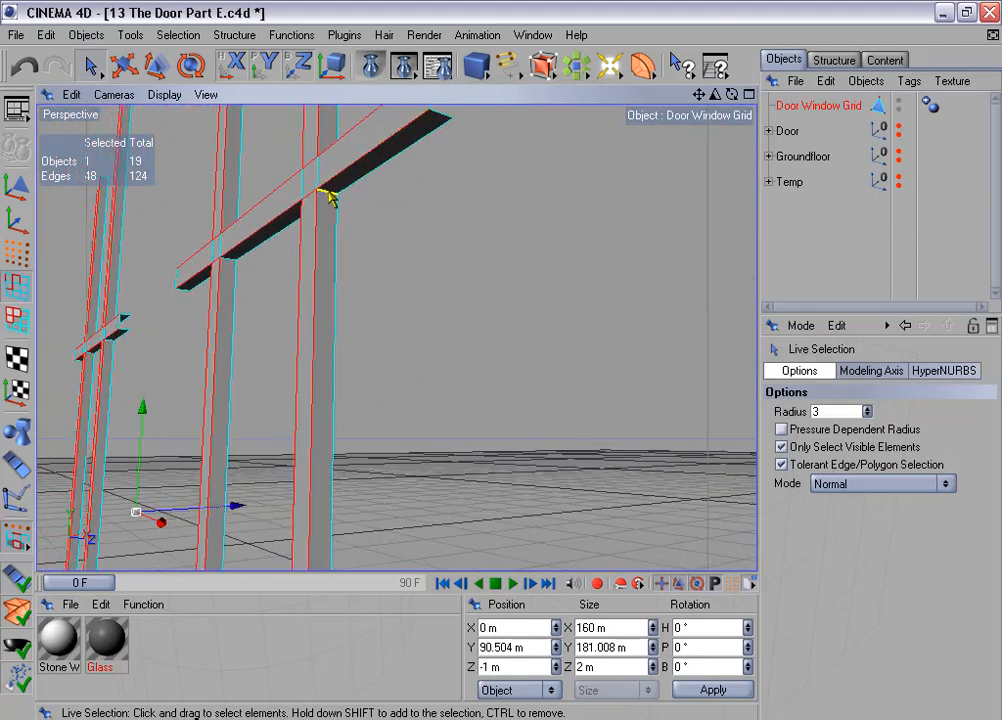
shift+click(229, 262)
shift+click(130, 343)
Step: Add the lower-right depth edges beneath the left window grid's crossbar at both of its crossings
alt+drag(130, 335, 215, 264)
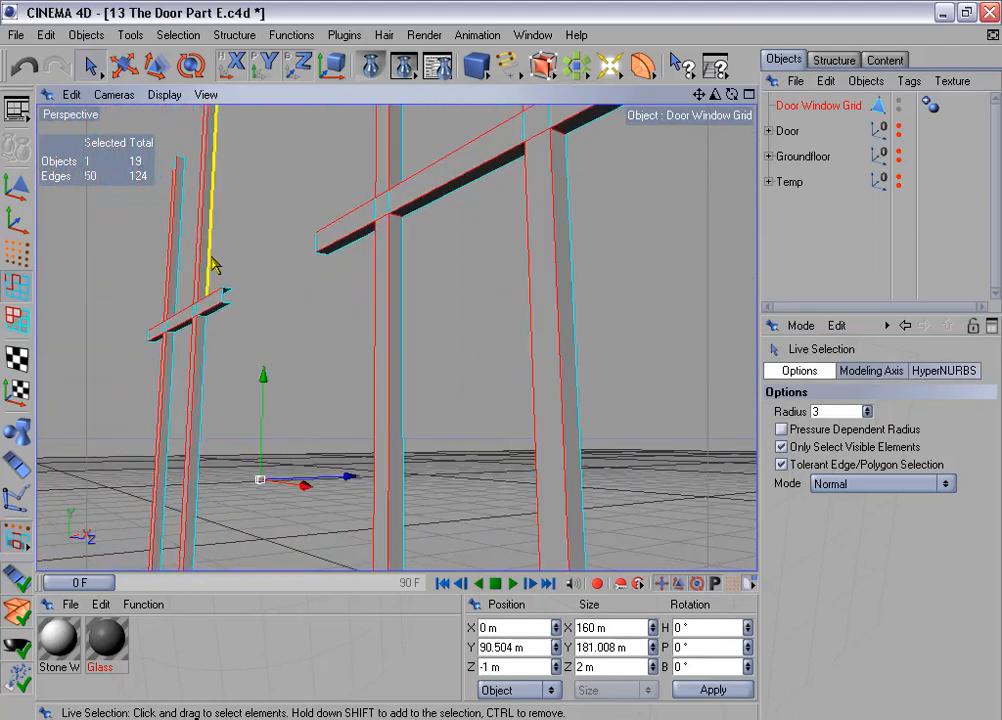
alt+right_drag(501, 361, 545, 361)
alt+middle_drag(396, 302, 490, 285)
alt+drag(490, 350, 340, 300)
shift+click(240, 311)
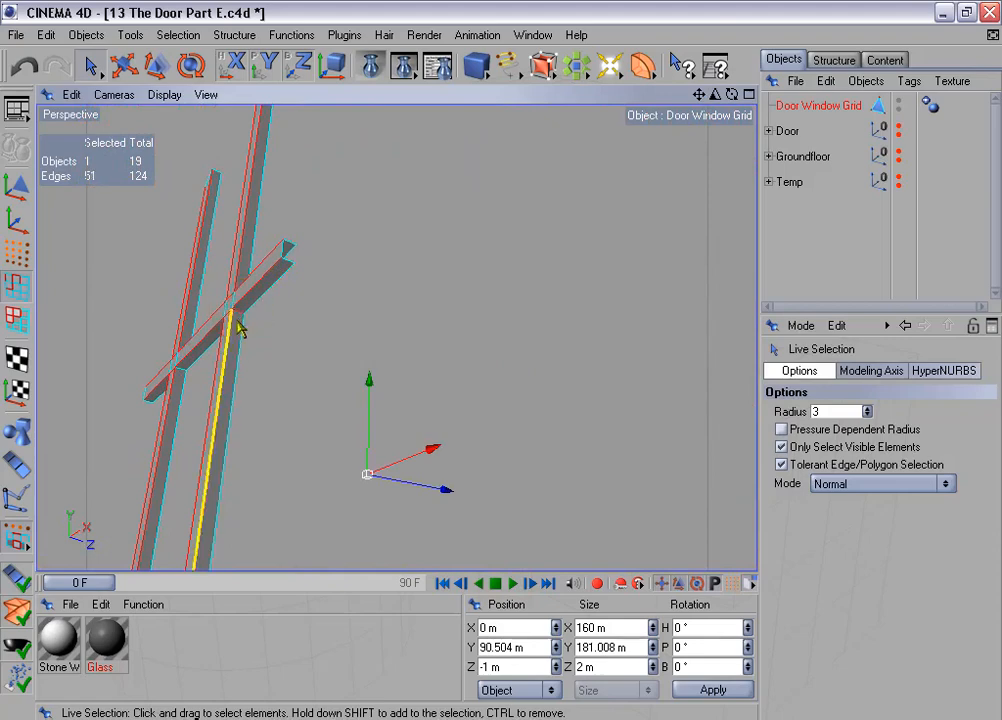
shift+click(180, 367)
Step: Store the selected edges as an edge selection tag named "Edges for beveling"
scroll(395, 334, down, 3)
alt+drag(394, 334, 580, 430)
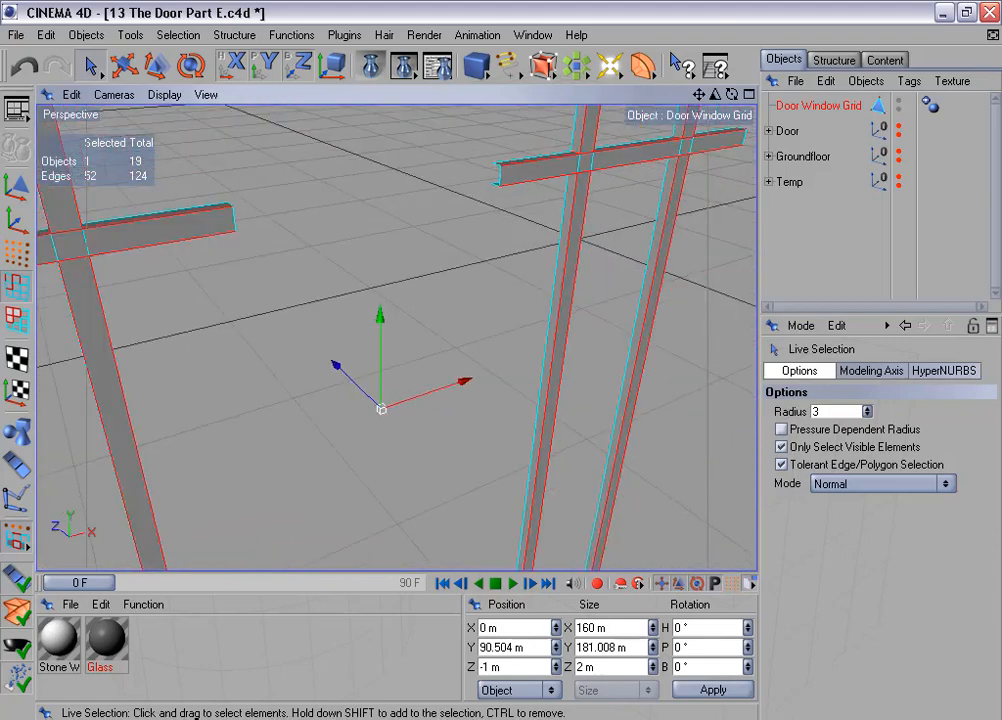
scroll(424, 281, down, 3)
alt+middle_drag(424, 281, 468, 327)
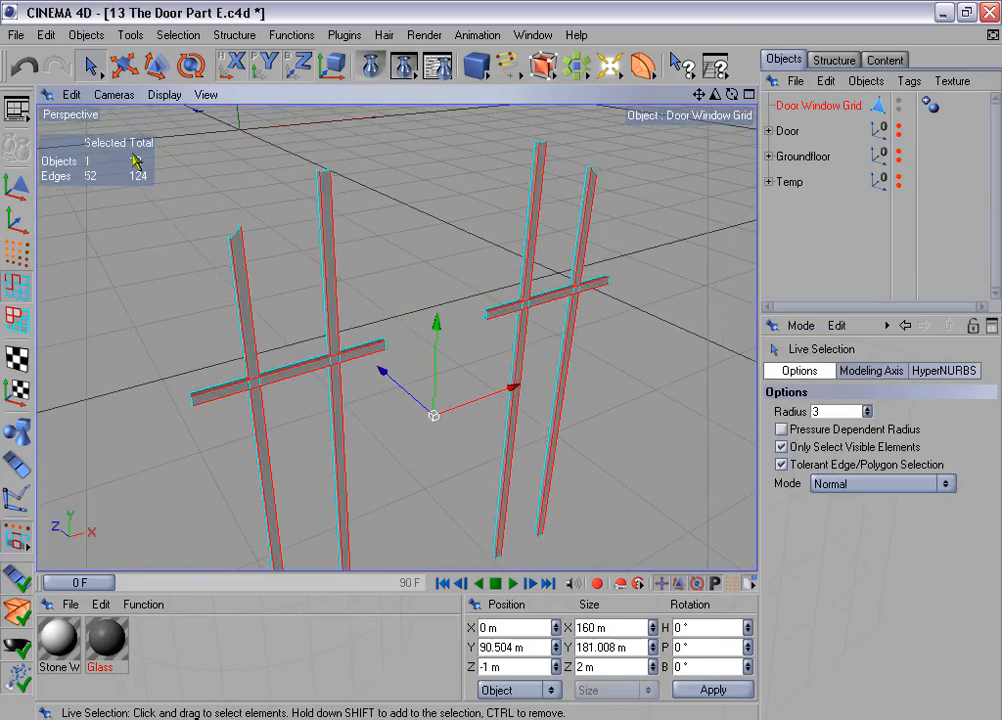
click(186, 37)
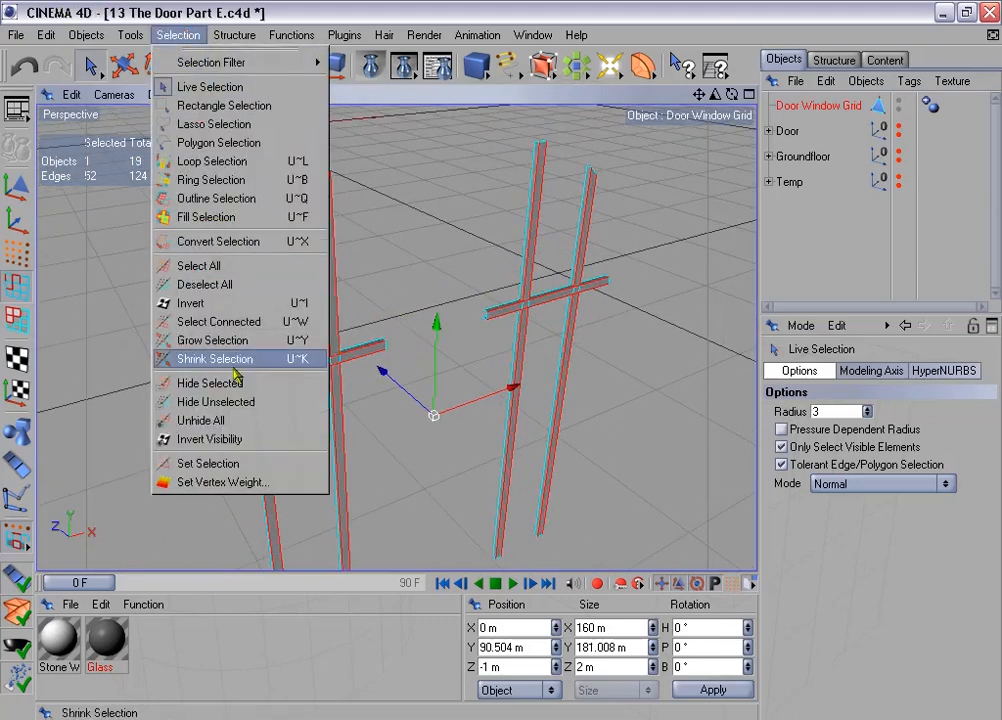
click(262, 459)
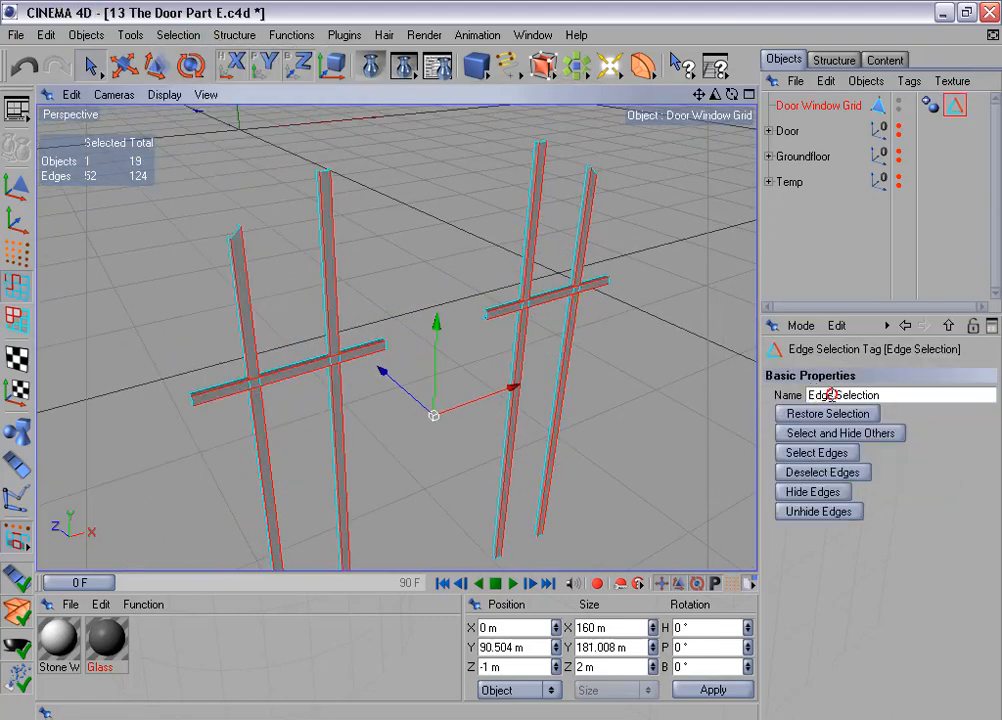
click(915, 401)
text(s f)
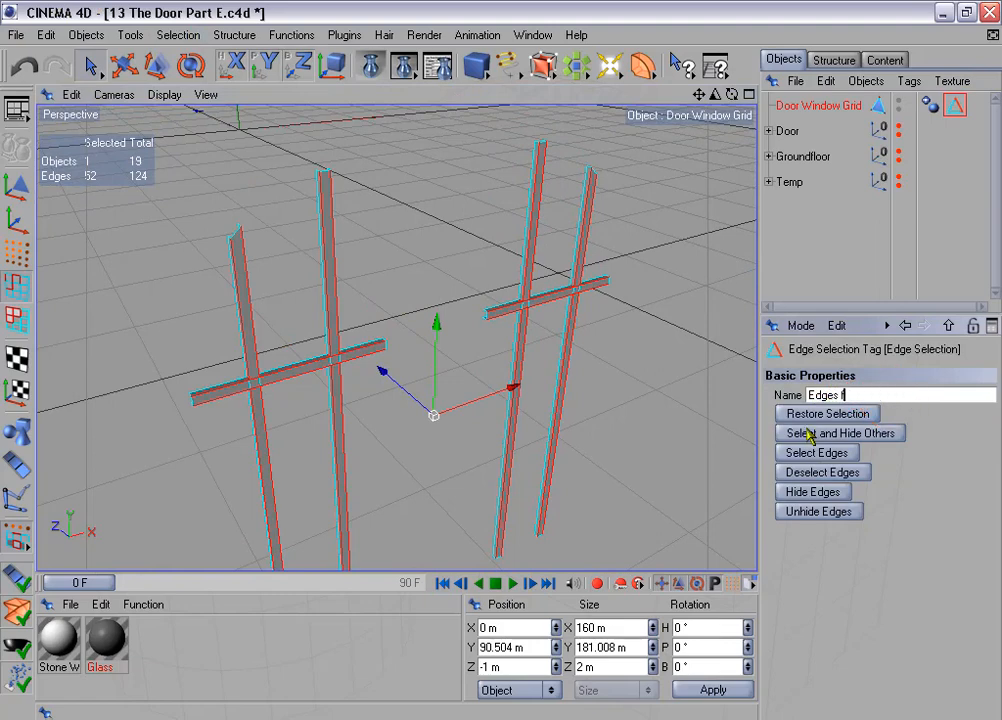
text(or beveling)
key(Return)
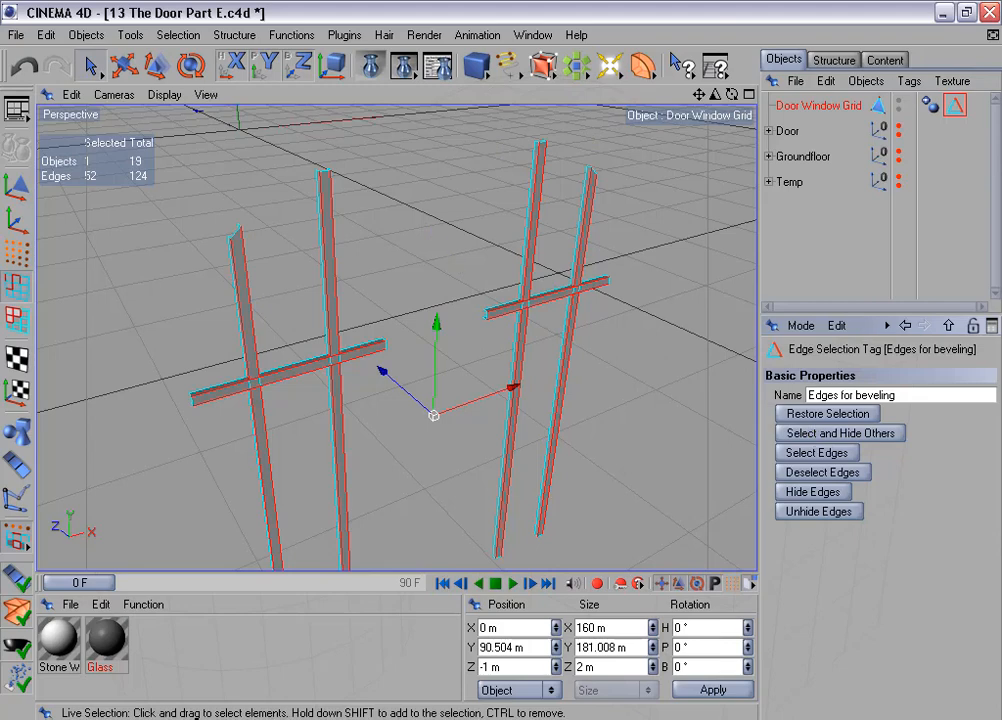
Step: Duplicate the Door Window Grid object as a backup and keep one copy hidden in the editor and renderer
alt+middle_drag(450, 252, 436, 224)
alt+drag(460, 276, 501, 361)
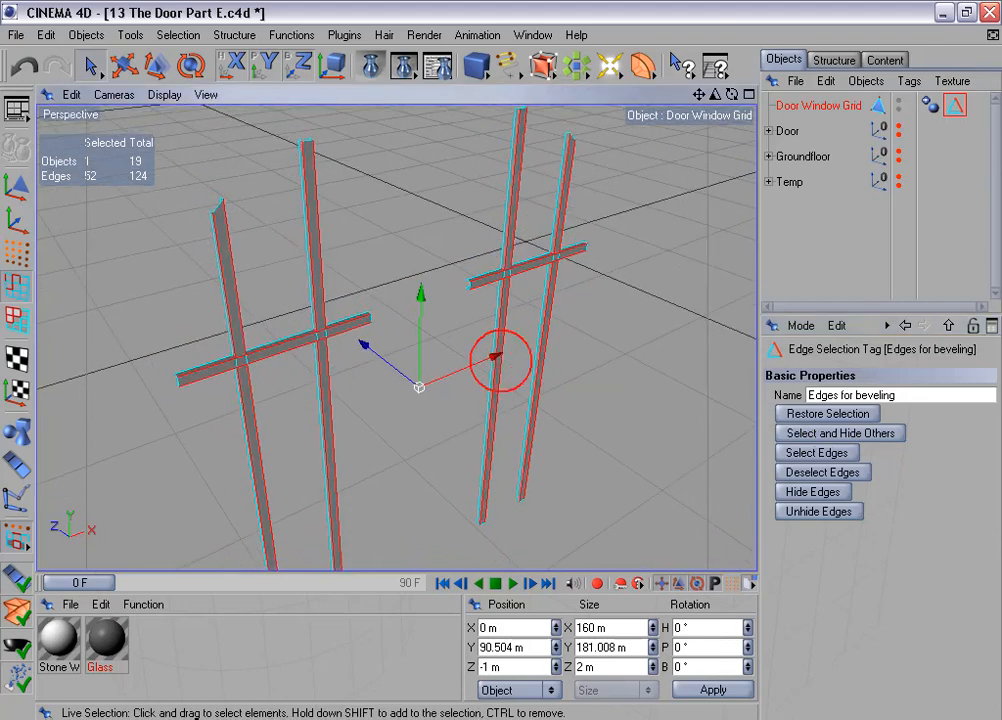
click(800, 106)
ctrl+drag(790, 112, 806, 133)
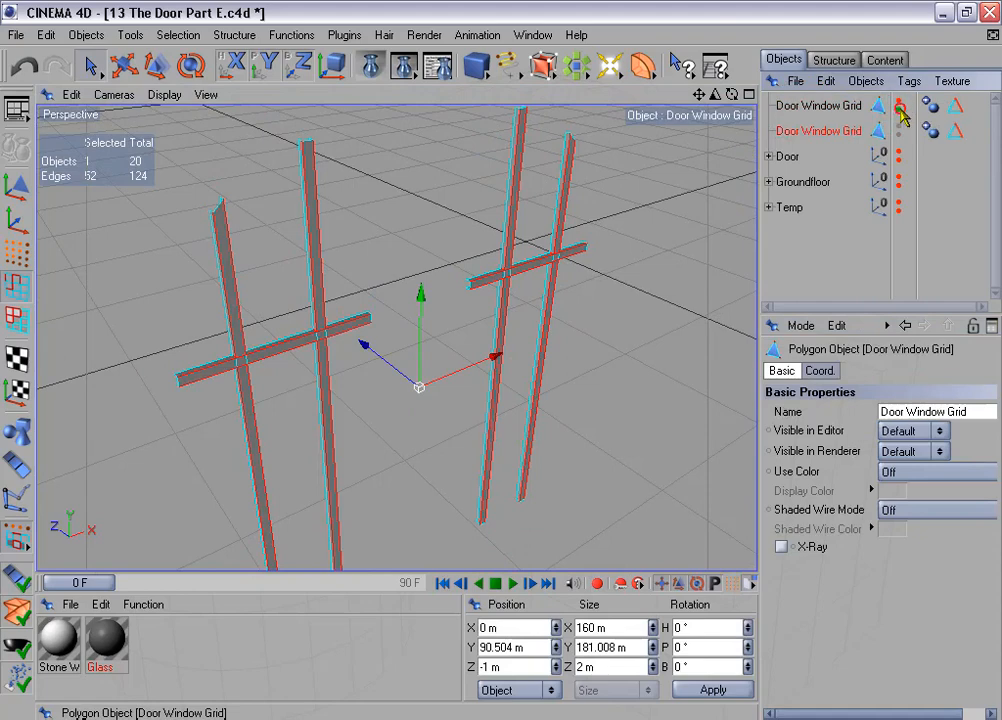
Step: Bevel the selected edges of the visible Door Window Grid with an inner offset of 0.05 m
right_click(603, 250)
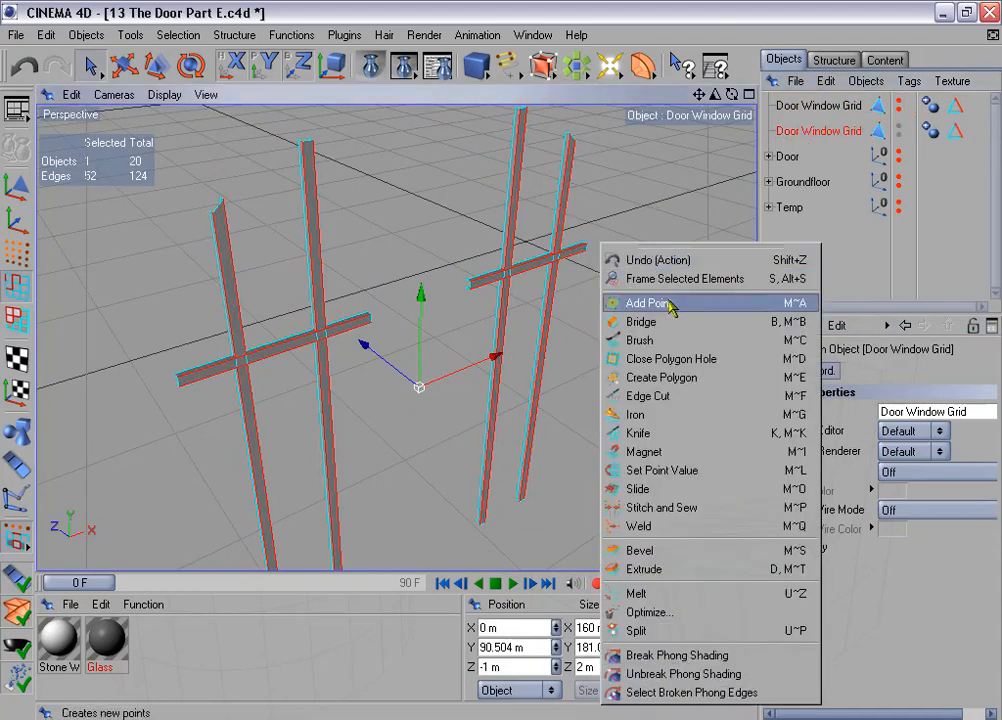
click(698, 552)
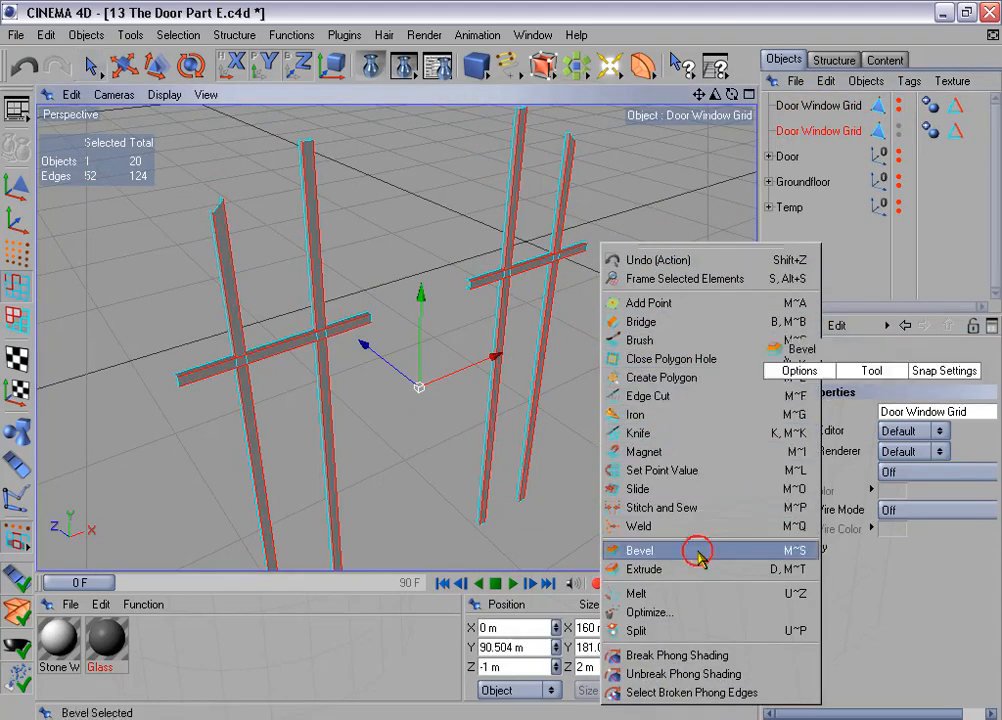
click(875, 445)
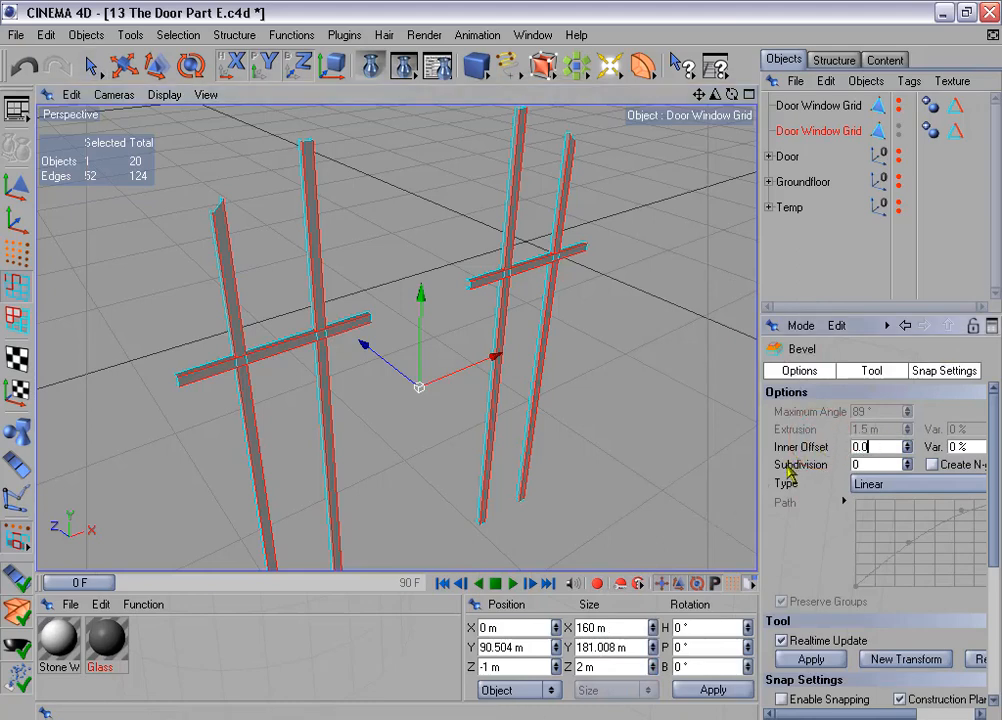
key(Return)
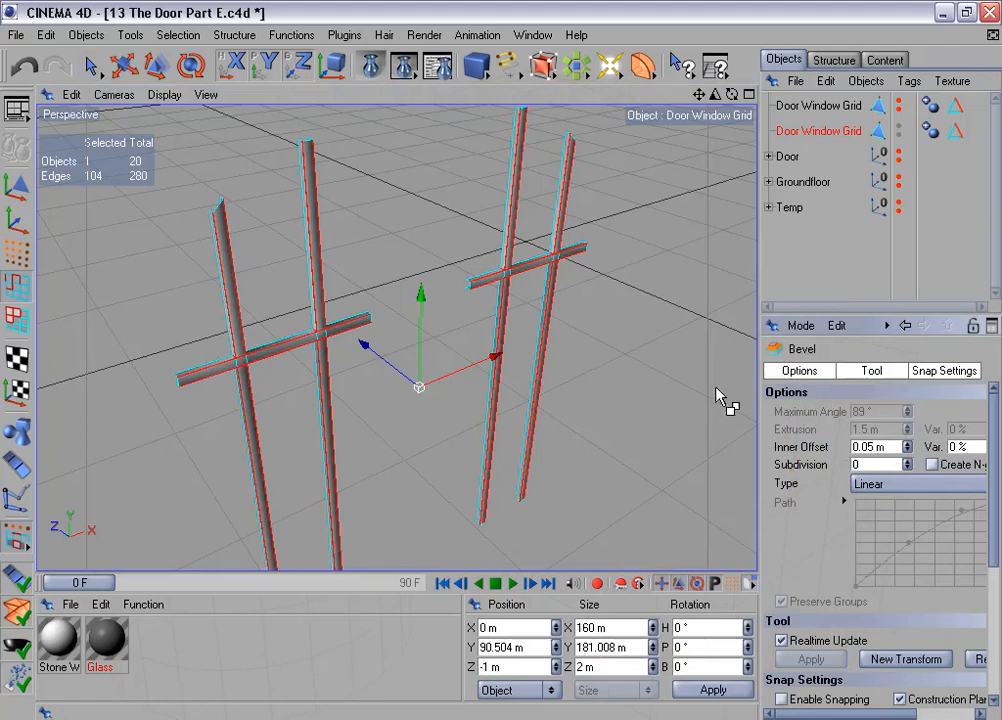
Step: Set the Phong Angle of the bevelled Door Window Grid's Phong tag to 31°
click(930, 130)
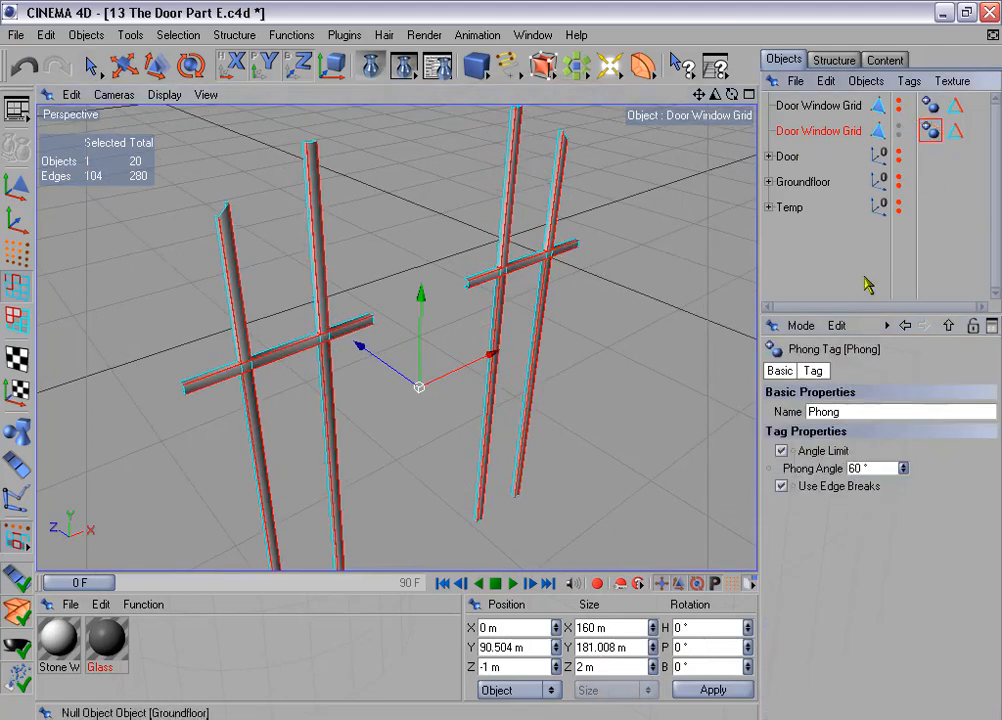
drag(903, 469, 882, 470)
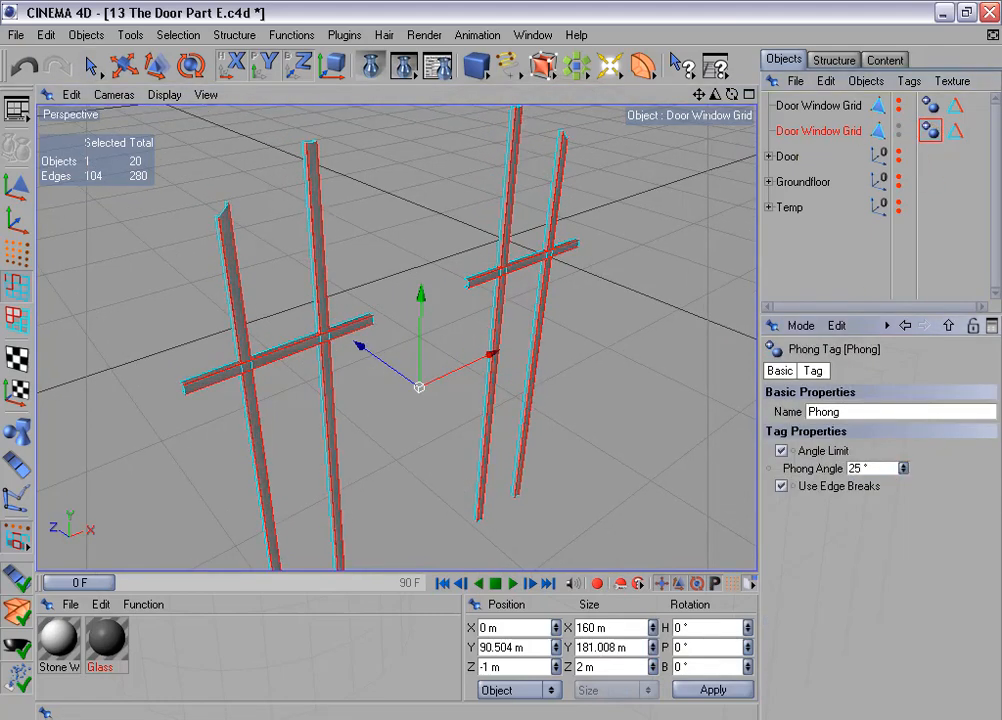
click(904, 466)
click(904, 466)
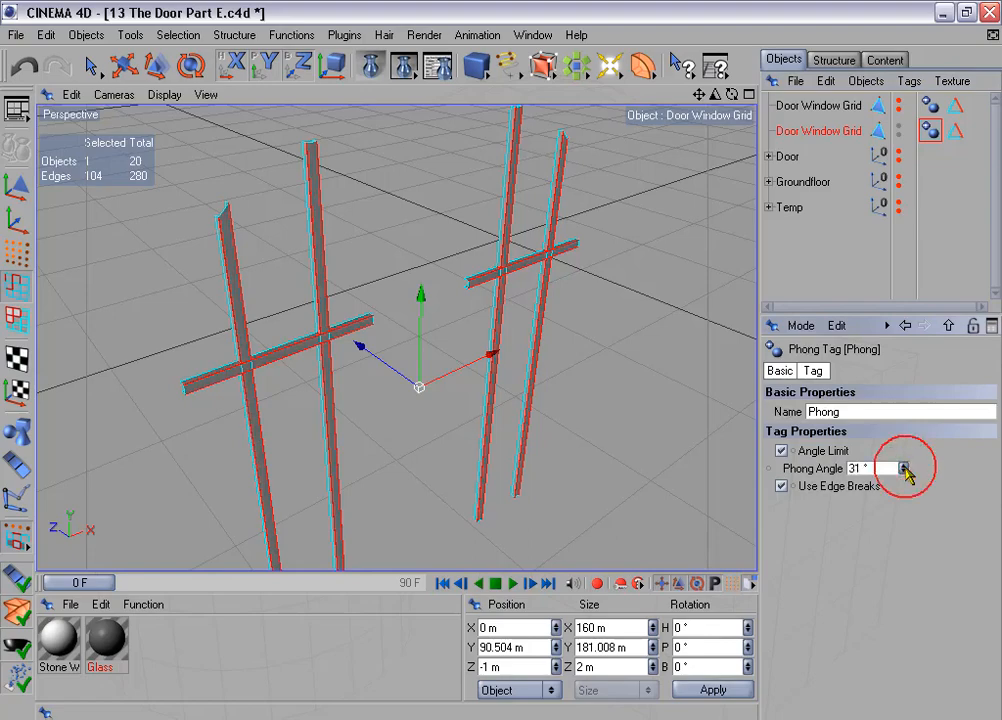
Step: Examine the bevelled edges and corners at the left window grid's crossing up close
alt+drag(480, 362, 520, 335)
alt+middle_drag(474, 357, 528, 354)
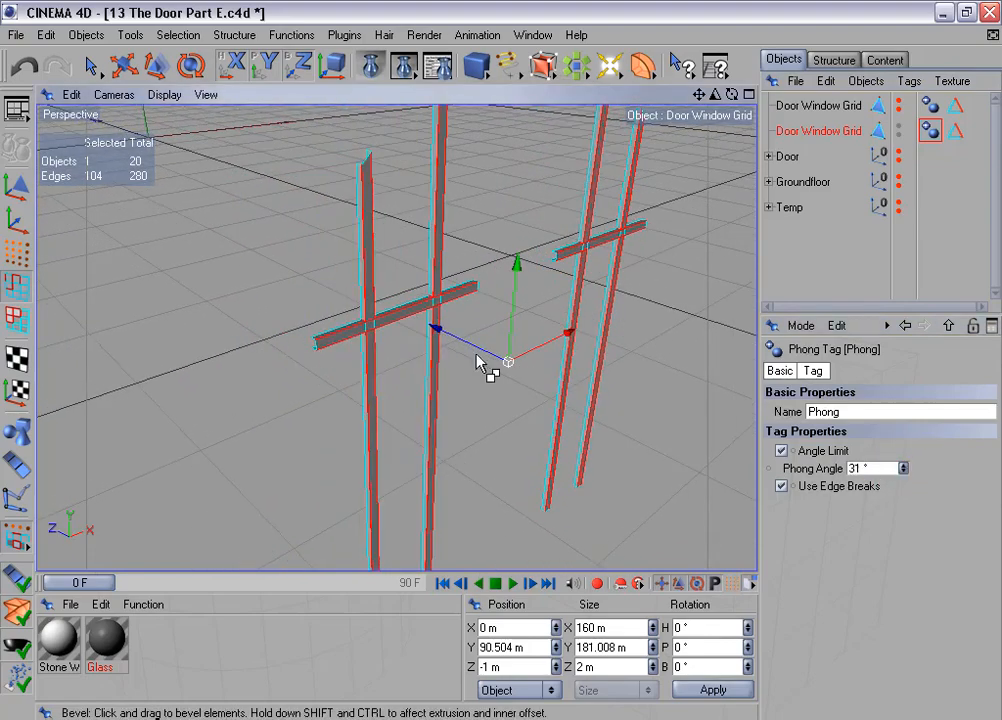
drag(714, 95, 920, 95)
alt+middle_drag(464, 249, 592, 310)
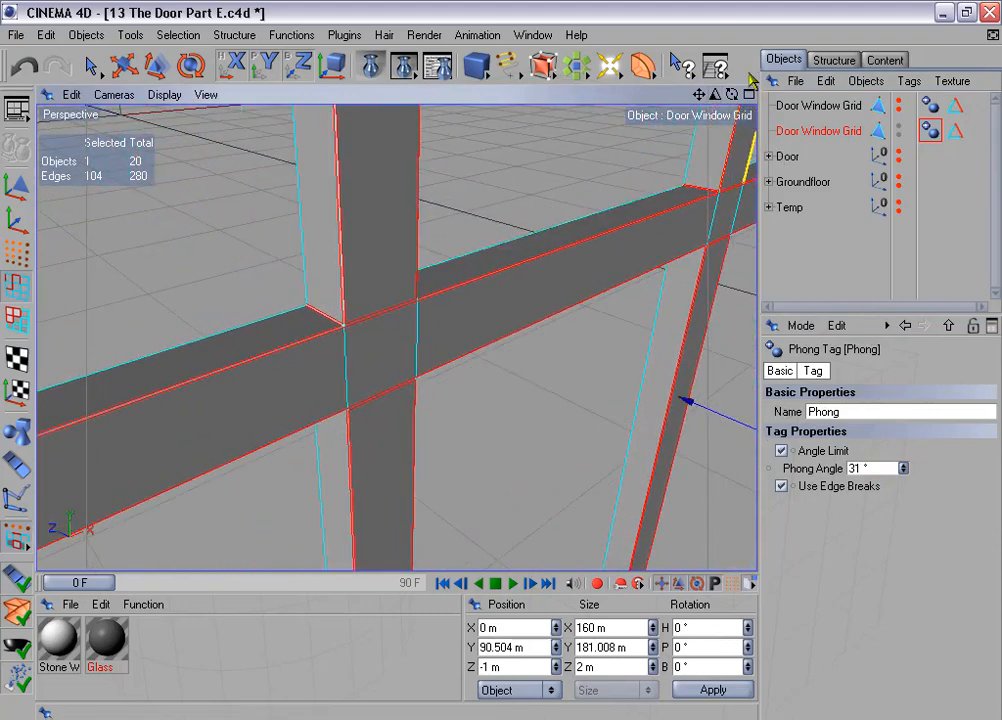
drag(717, 97, 673, 148)
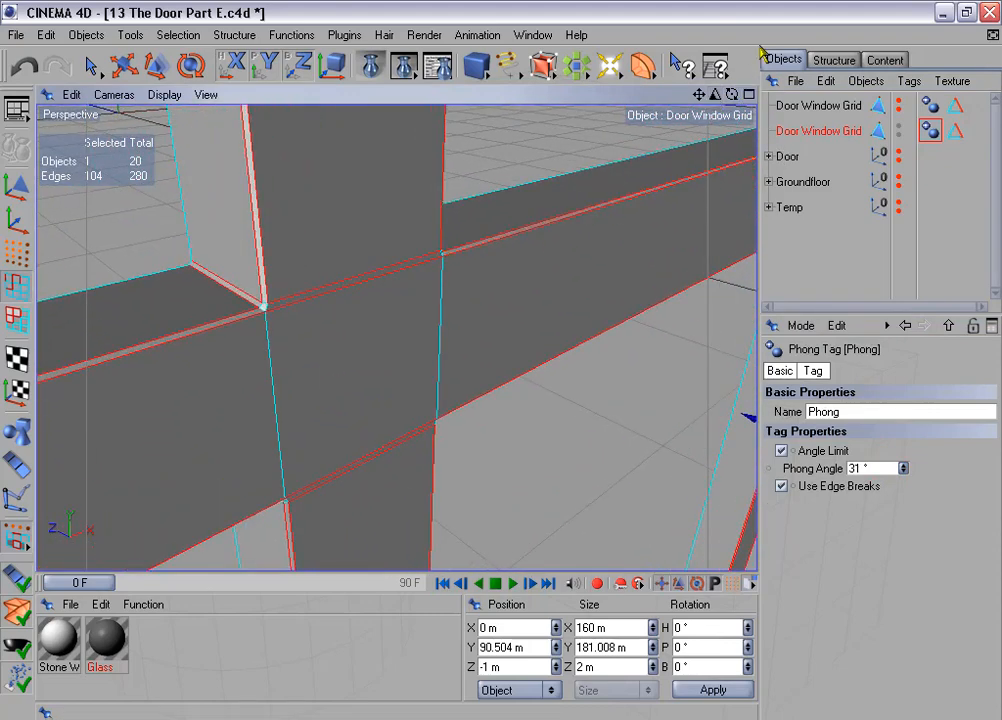
drag(717, 98, 790, 98)
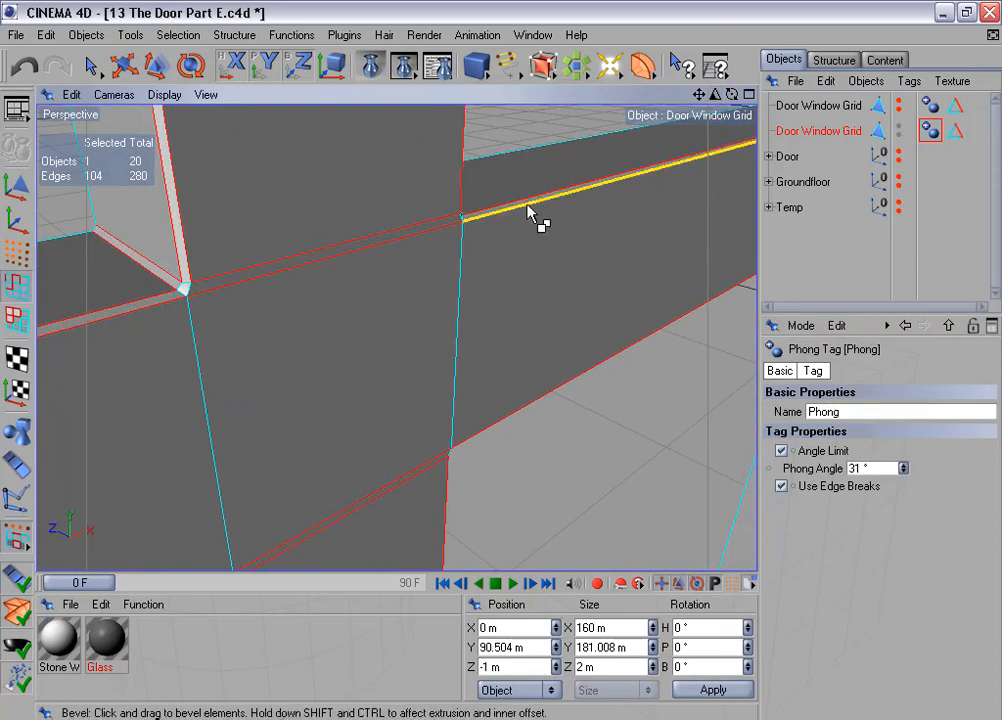
Step: Weld the two bevelled front points at the upper-left corner of the left window grid crossing into one point
alt+middle_drag(528, 208, 624, 229)
click(16, 253)
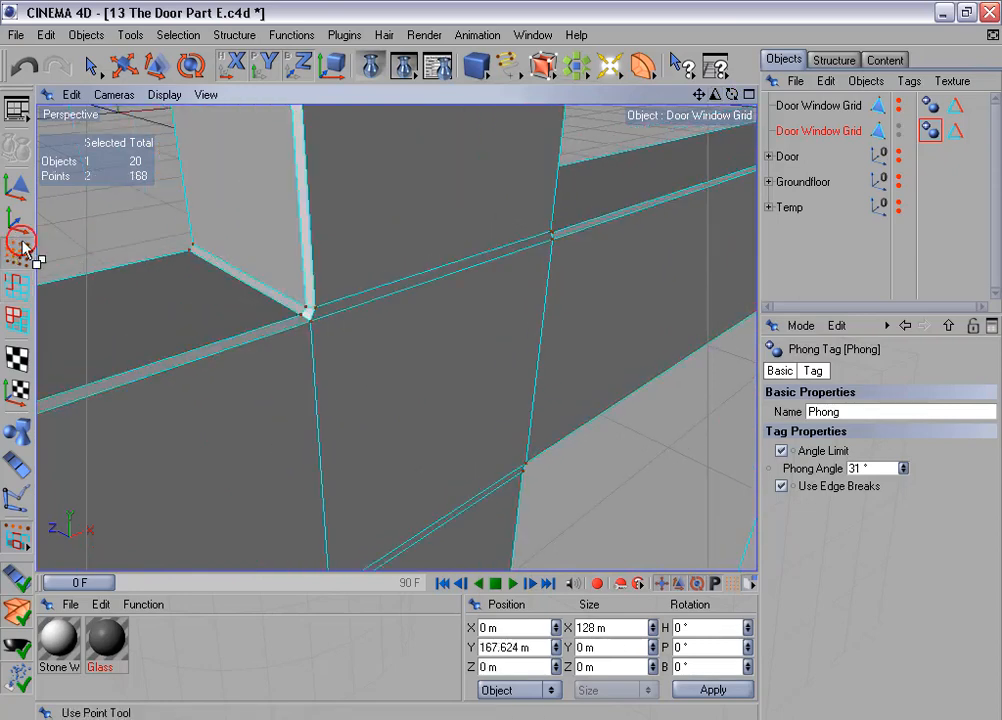
click(90, 66)
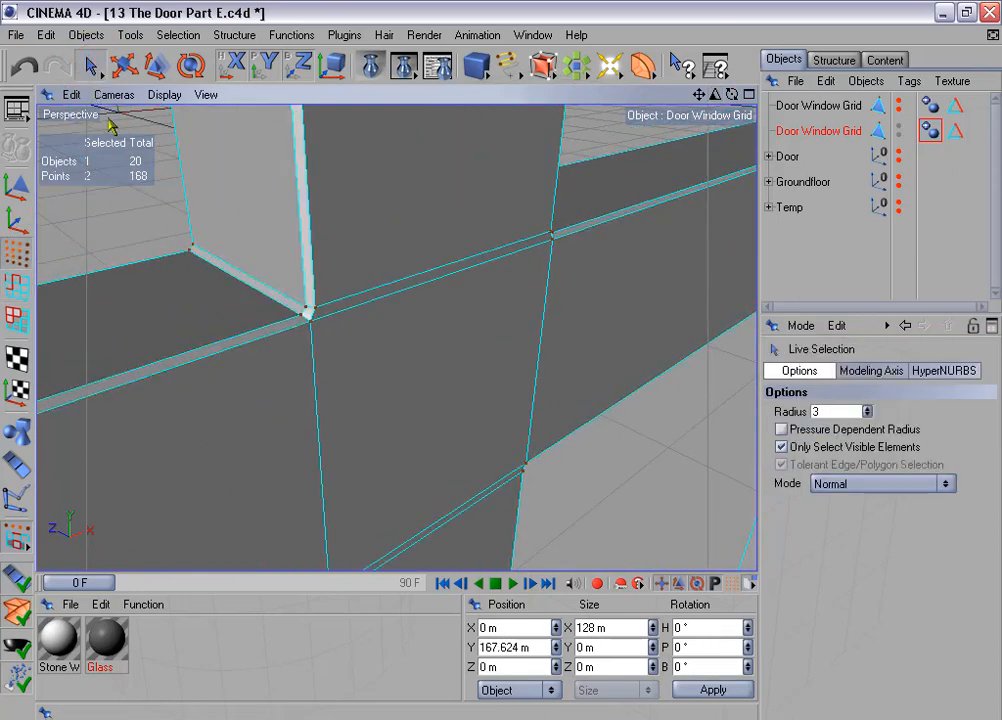
click(306, 314)
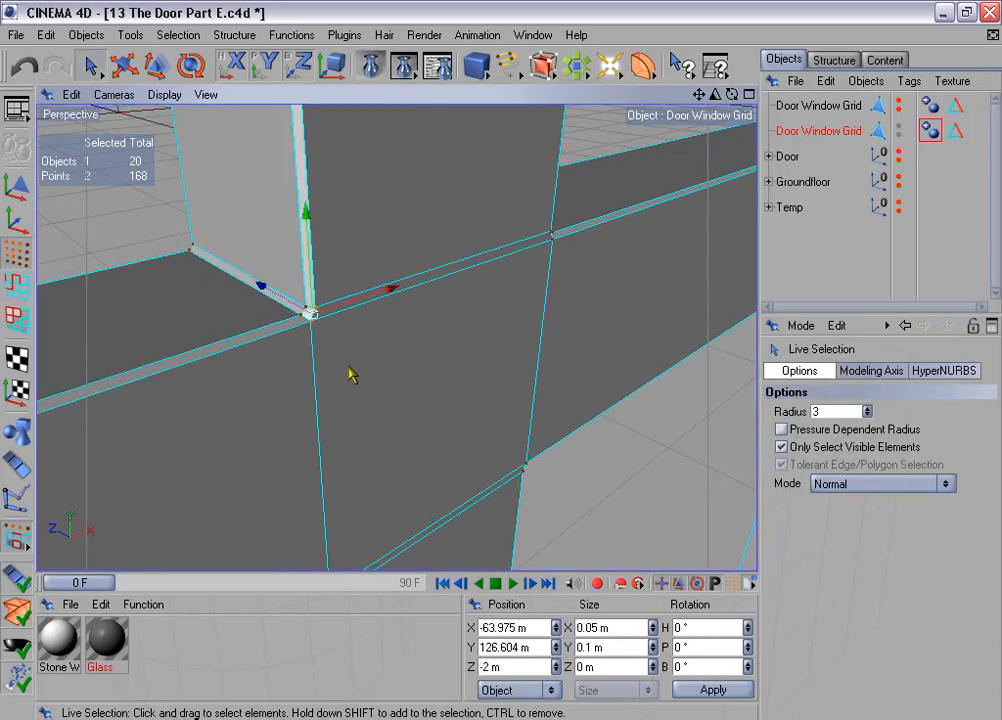
click(234, 36)
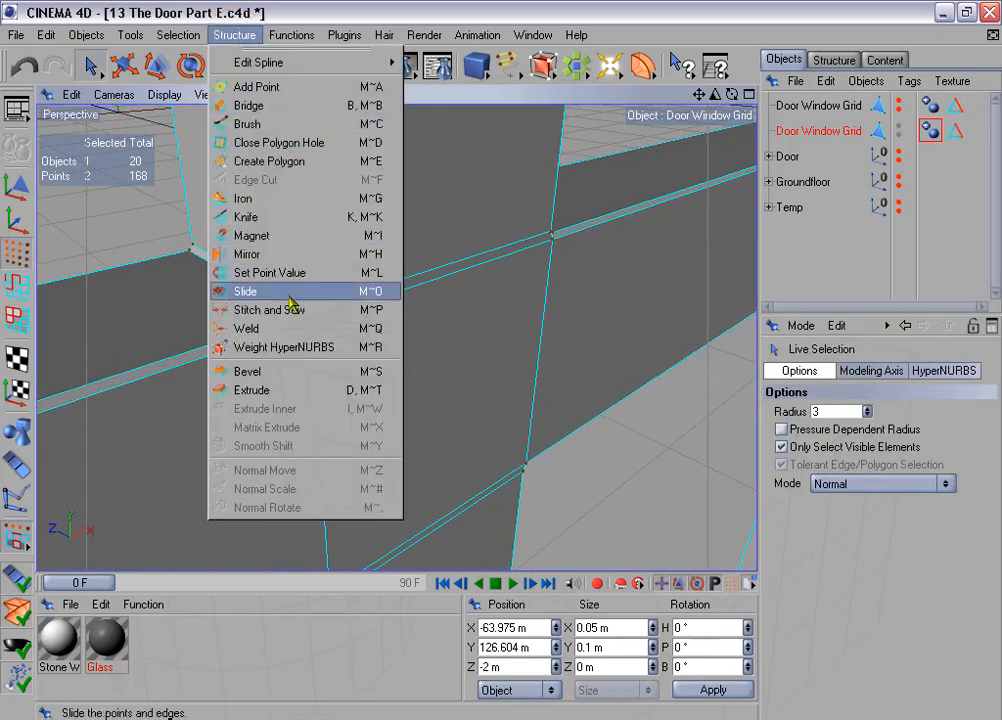
click(297, 331)
click(297, 335)
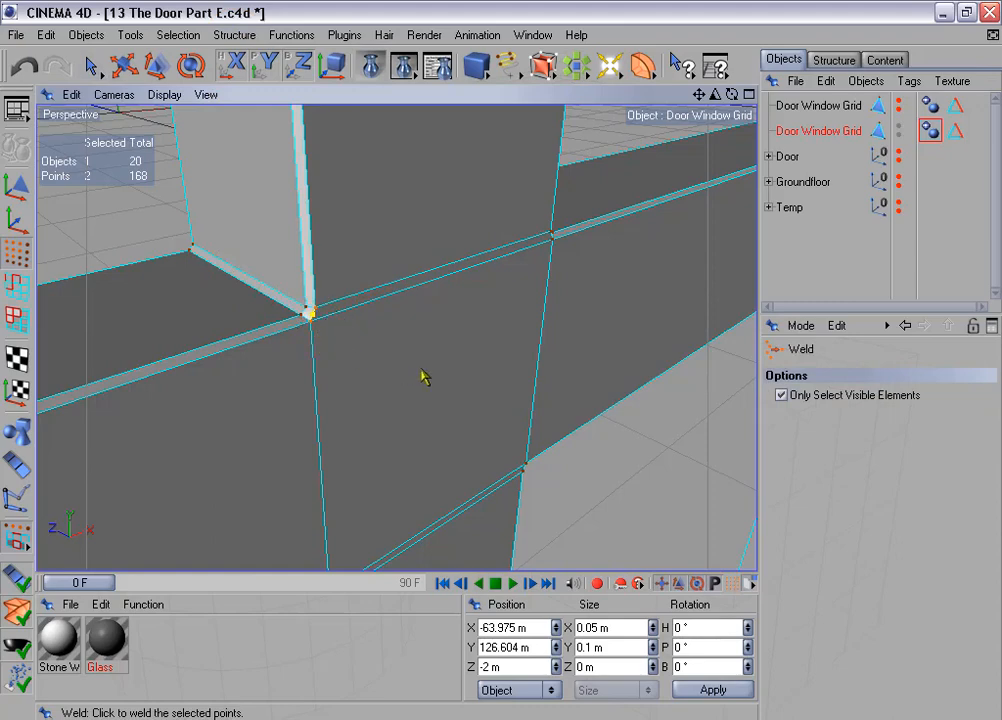
click(420, 370)
Step: Weld the two front points at the lower-left corner of the same crossing
alt+drag(501, 363, 472, 218)
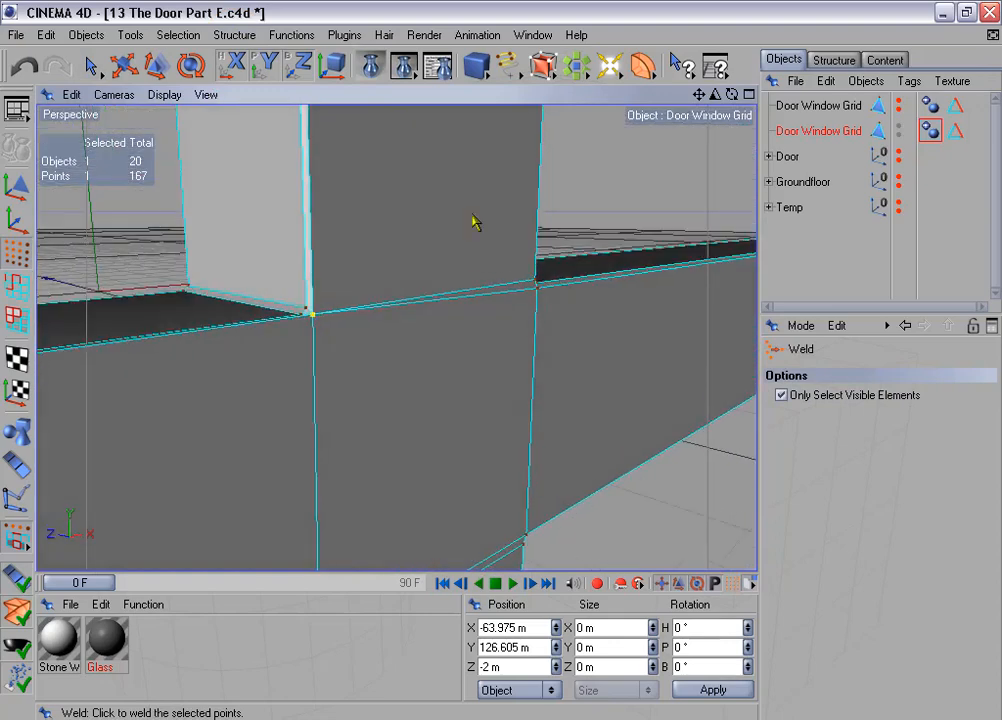
key(space)
alt+middle_drag(466, 337, 469, 188)
mouse_move(475, 336)
alt+mouse_down()
mouse_move(501, 360)
mouse_move(476, 336)
alt+mouse_up()
shift+click(310, 493)
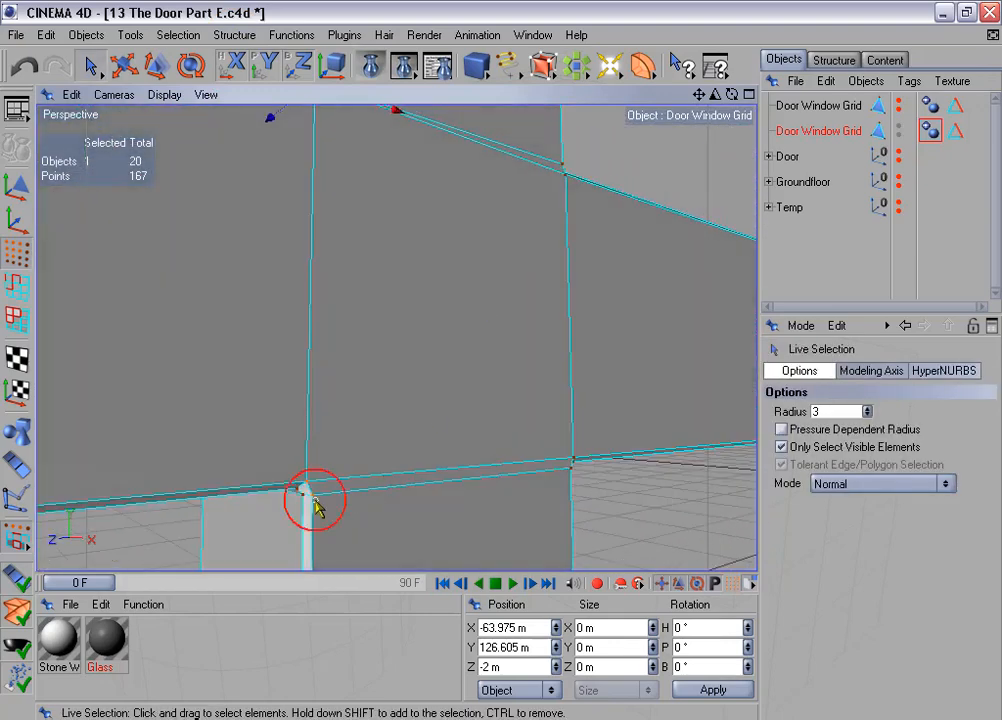
key(space)
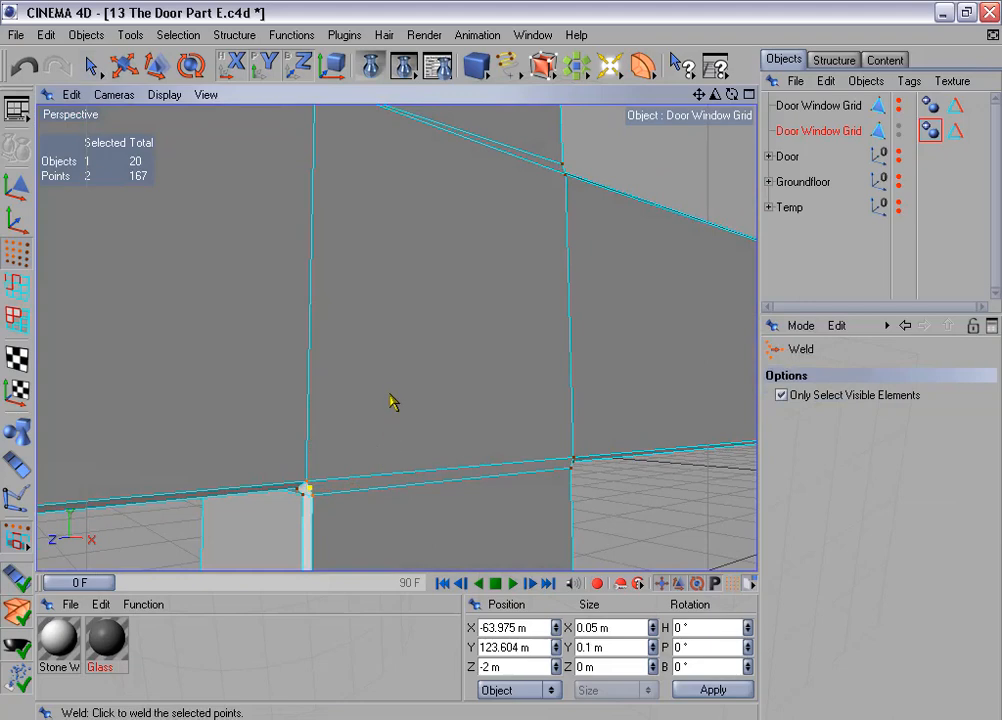
click(390, 396)
Step: Weld the two front points at the lower-right corner of the crossing
alt+drag(421, 256, 338, 252)
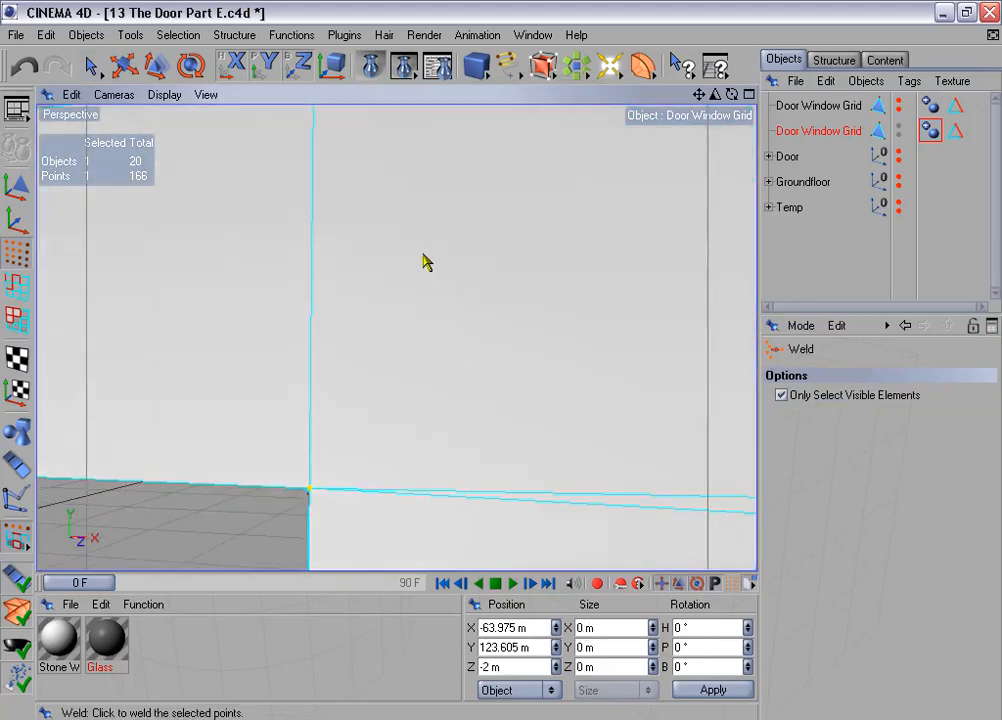
alt+middle_drag(422, 252, 170, 175)
alt+drag(333, 223, 315, 206)
key(space)
click(150, 395)
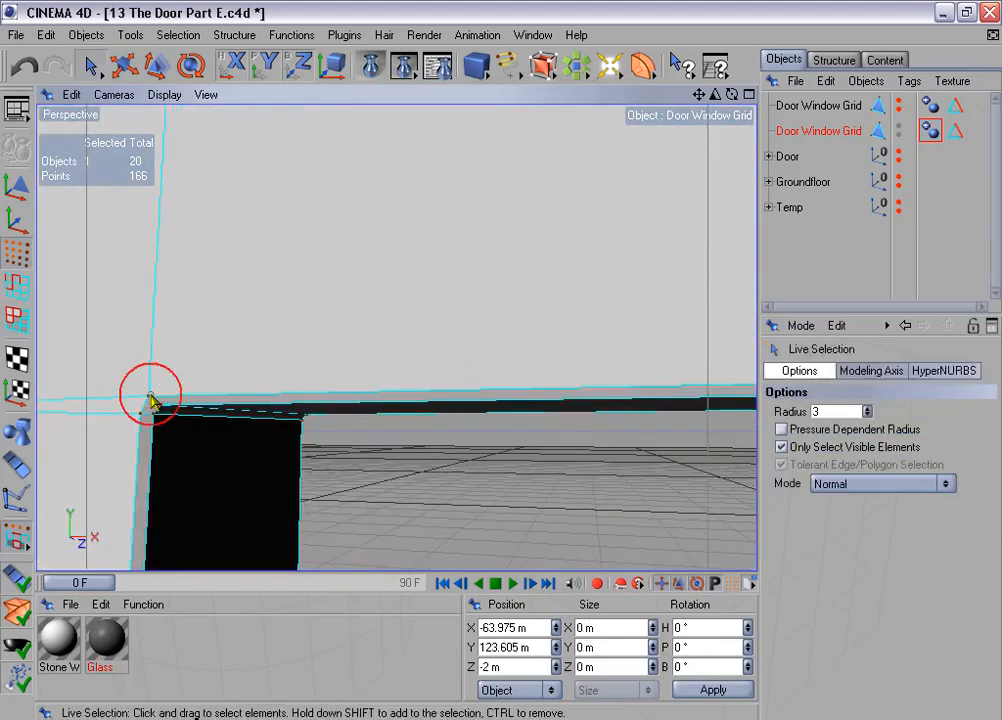
shift+click(141, 413)
key(space)
click(219, 335)
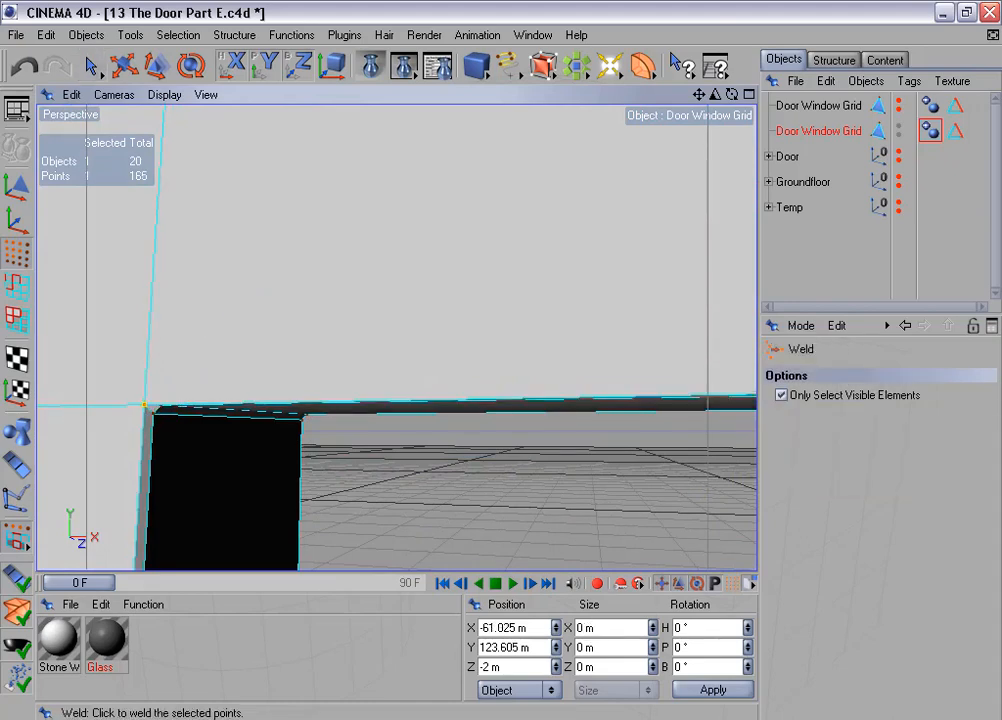
Step: Weld the two front points at the upper-right corner of the crossing
alt+middle_drag(228, 308, 262, 600)
key(space)
click(192, 386)
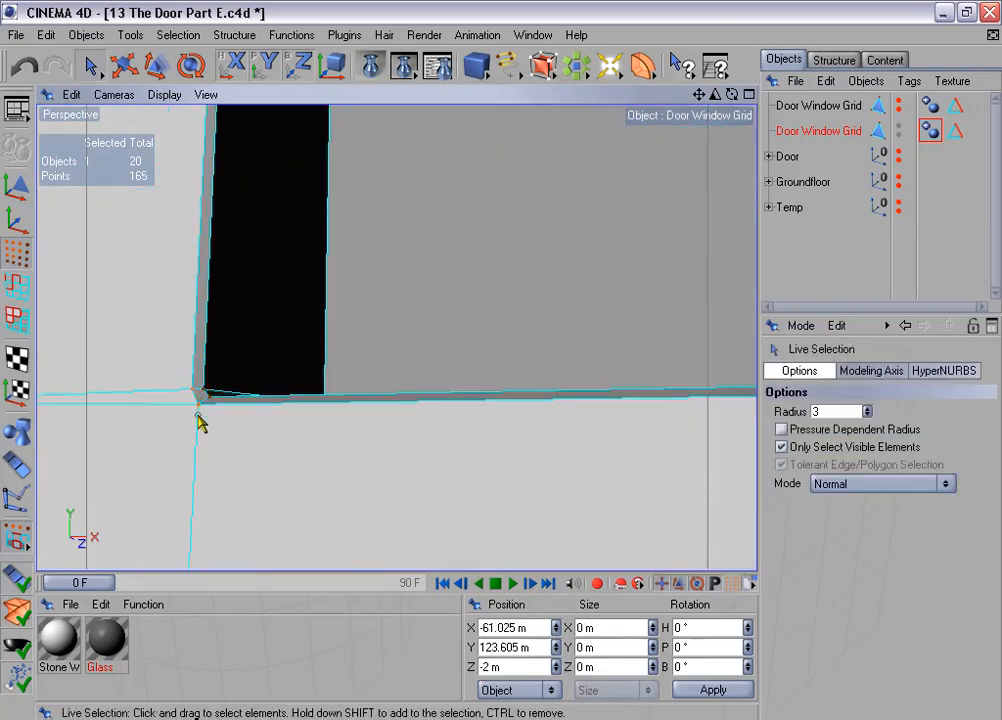
shift+click(198, 408)
key(space)
click(234, 426)
Step: Show the grid crossing in the maximized front view and set its display mode to Lines
middle_click(249, 450)
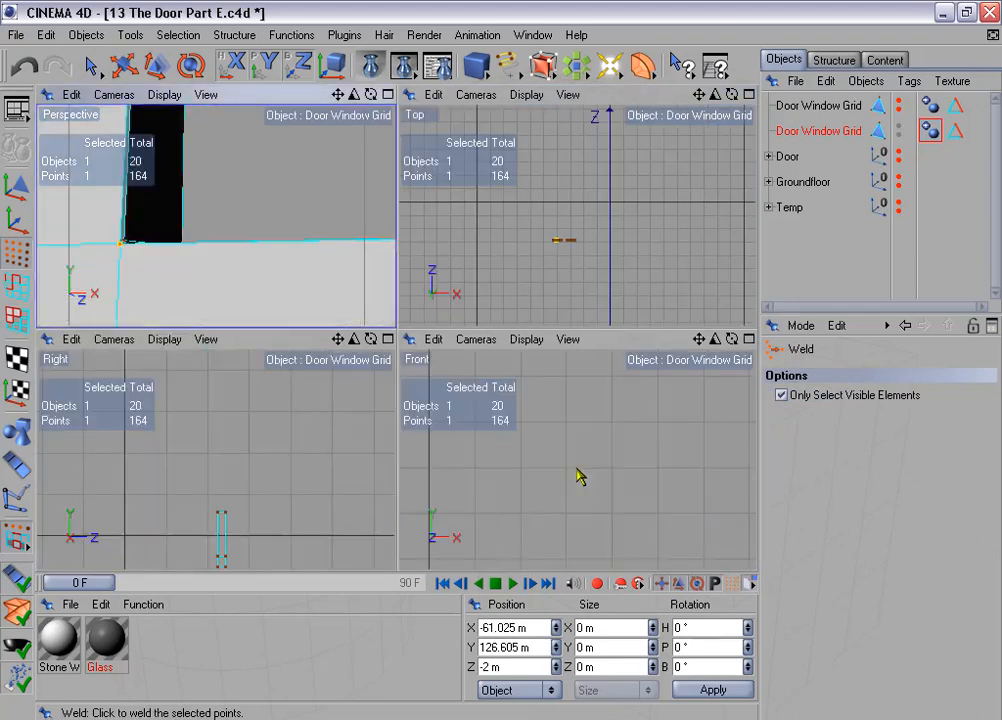
middle_click(579, 476)
alt+middle_drag(579, 380, 83, 375)
scroll(394, 368, up, 7)
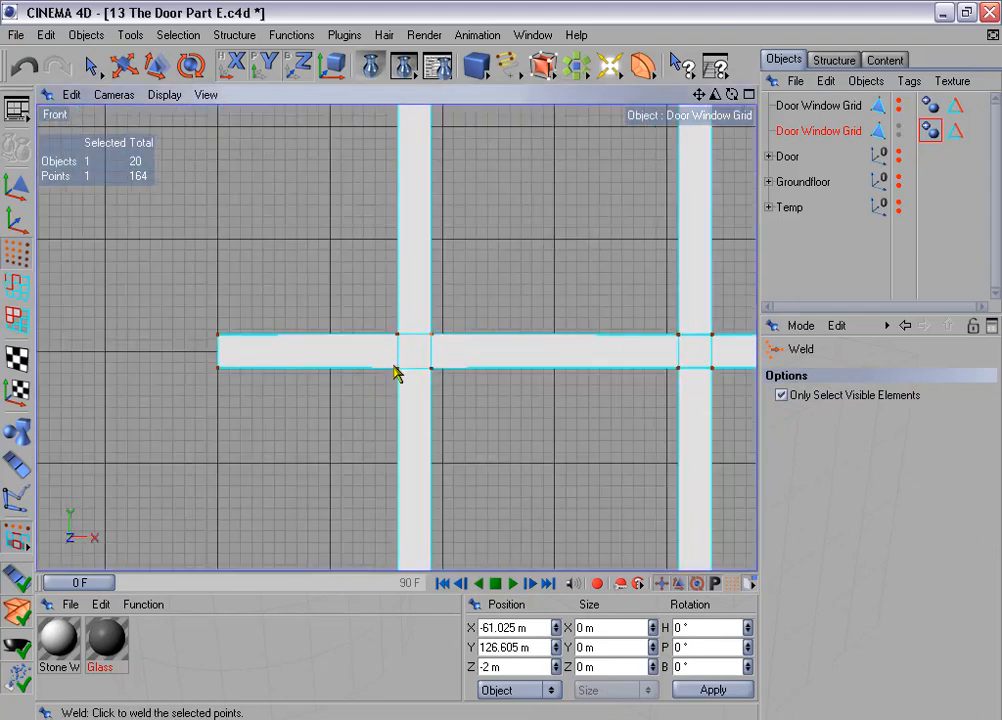
click(164, 94)
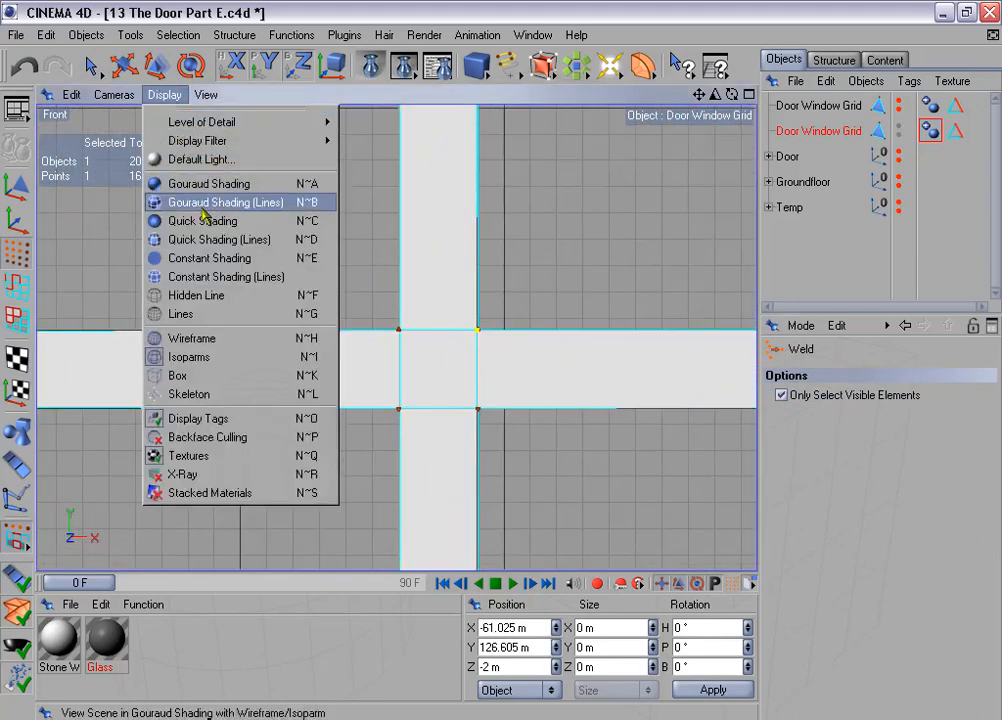
click(228, 316)
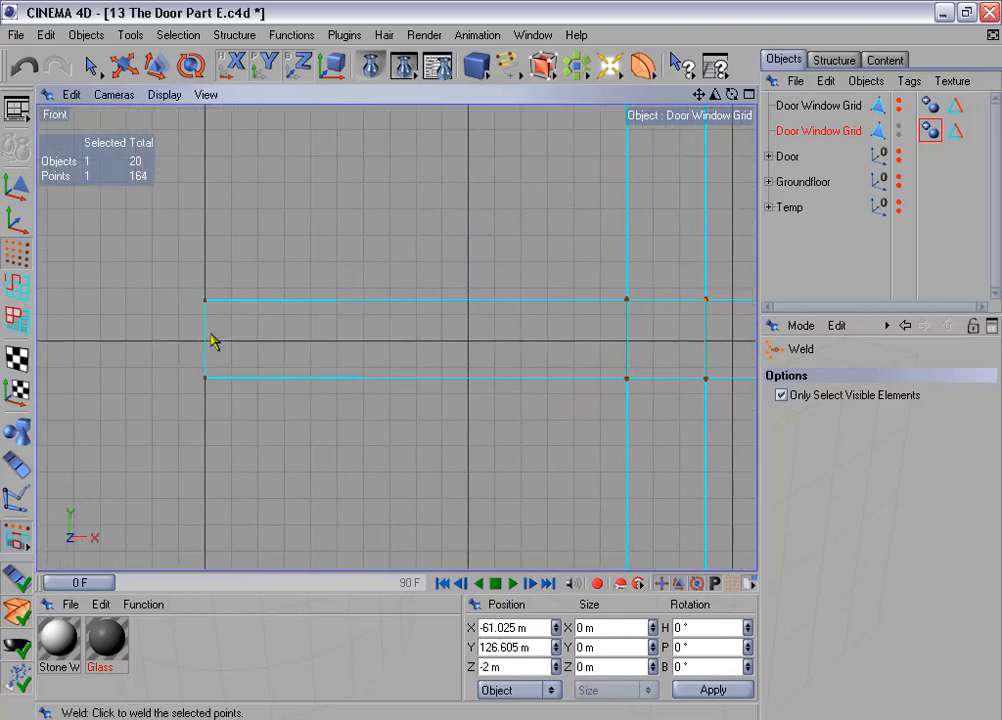
Step: Select the inner bevel point at the upper corner of the horizontal bar's left end and copy its Y position
scroll(215, 340, up, 5)
alt+middle_drag(150, 301, 303, 317)
scroll(149, 301, up, 5)
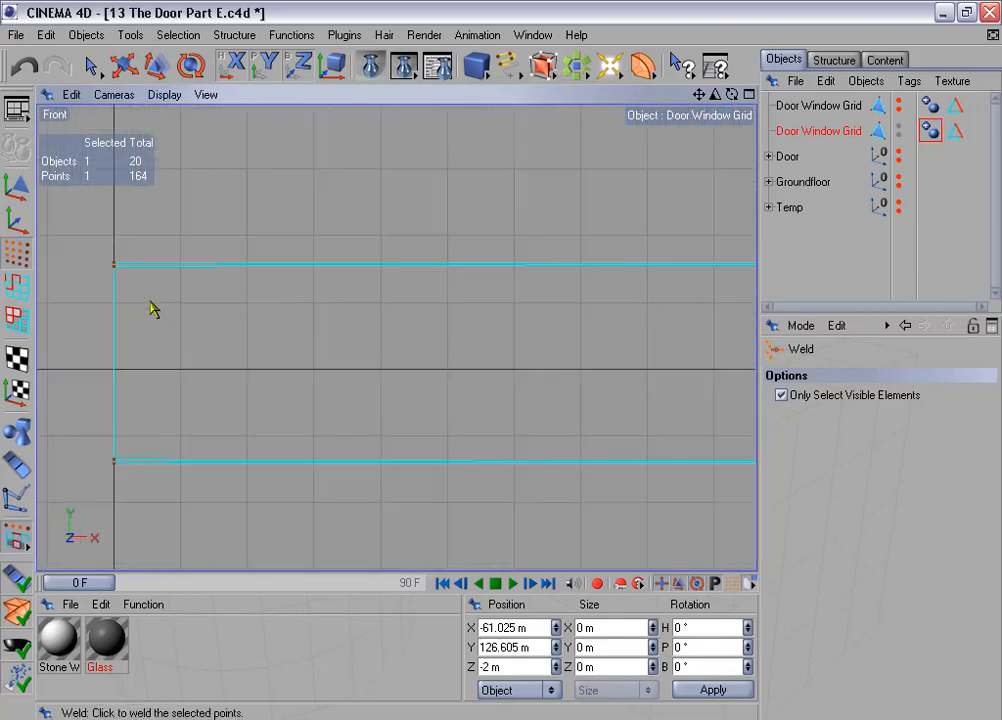
alt+middle_drag(99, 290, 136, 300)
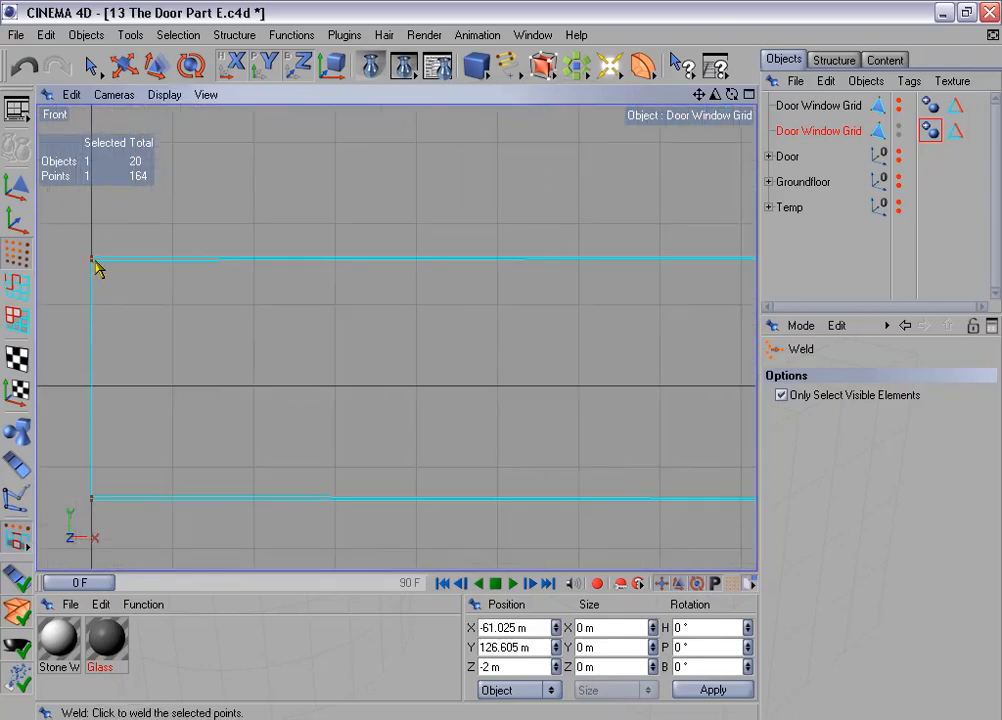
key(9)
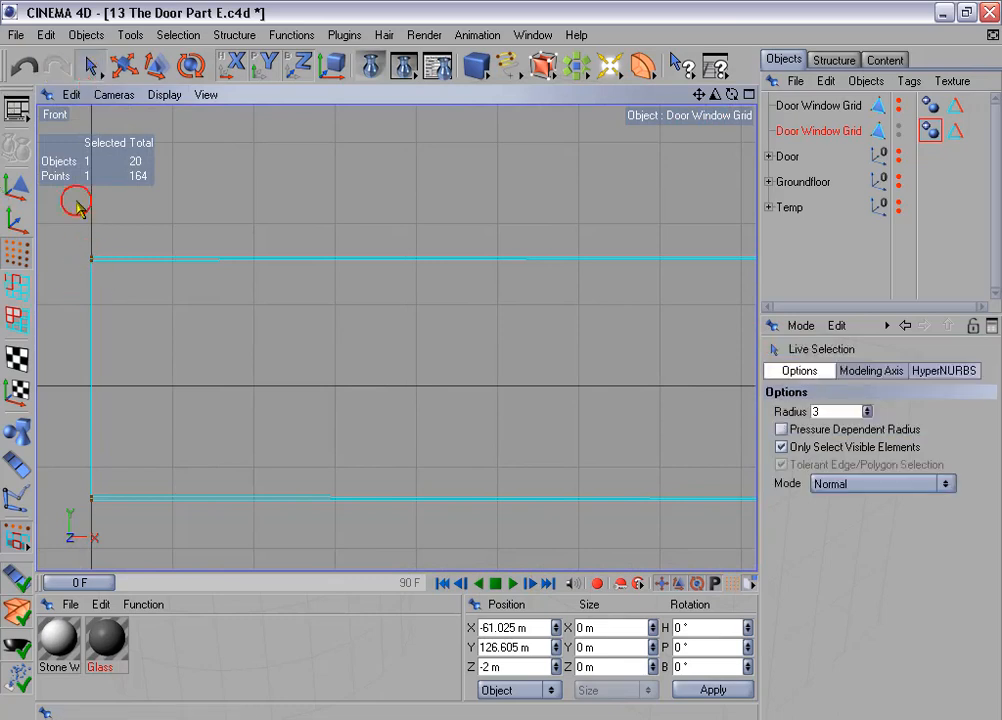
click(92, 264)
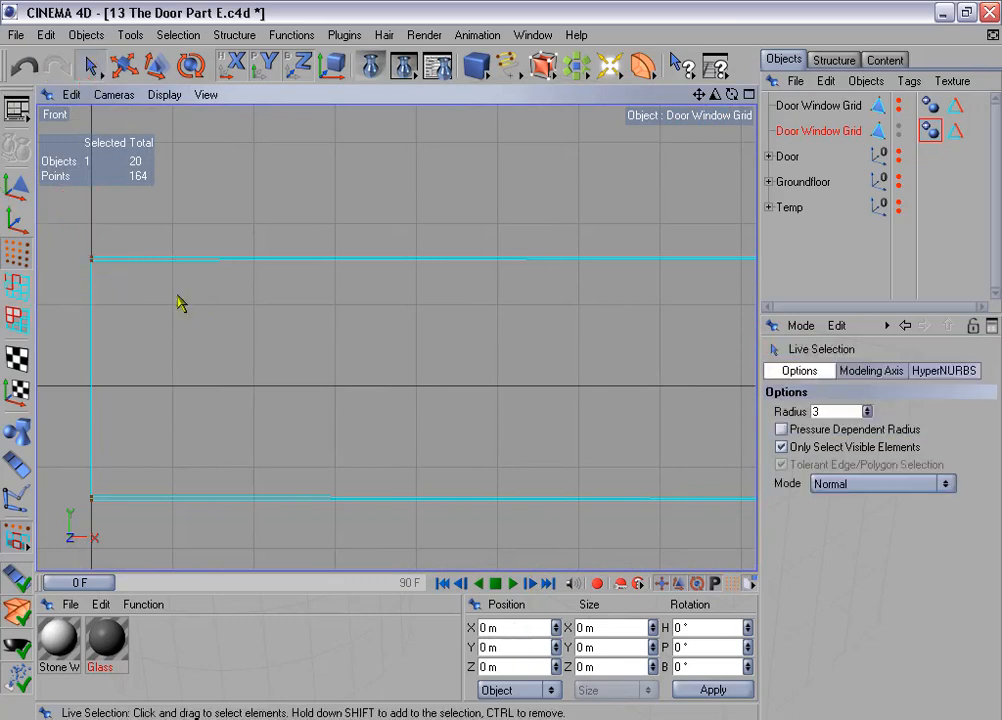
click(92, 262)
alt+middle_drag(164, 288, 30, 289)
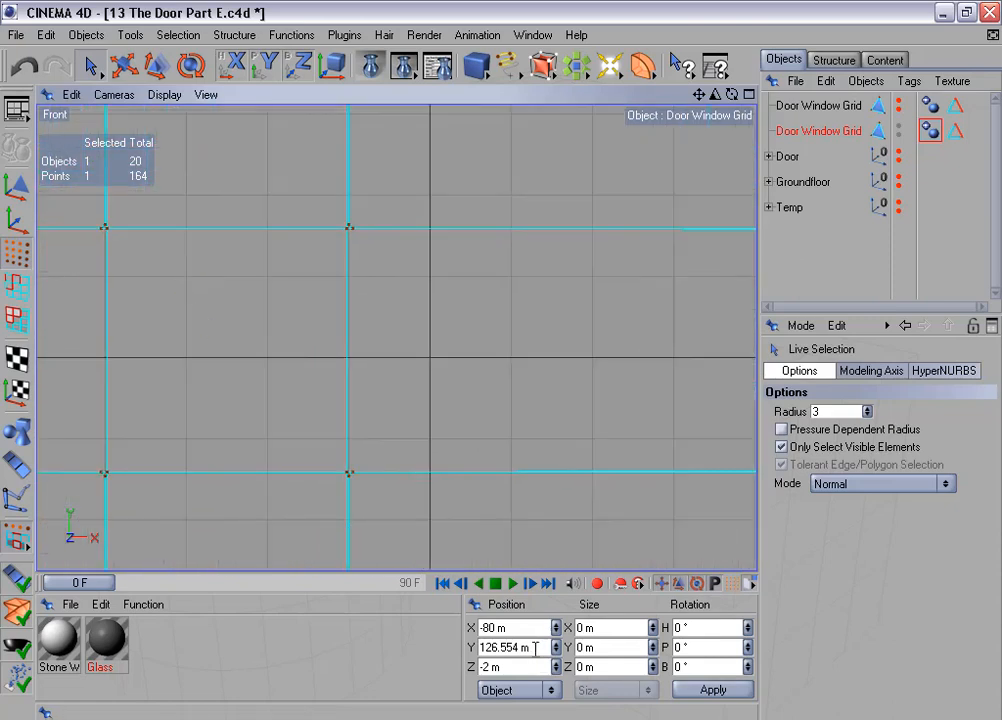
click(471, 640)
key(ctrl+c)
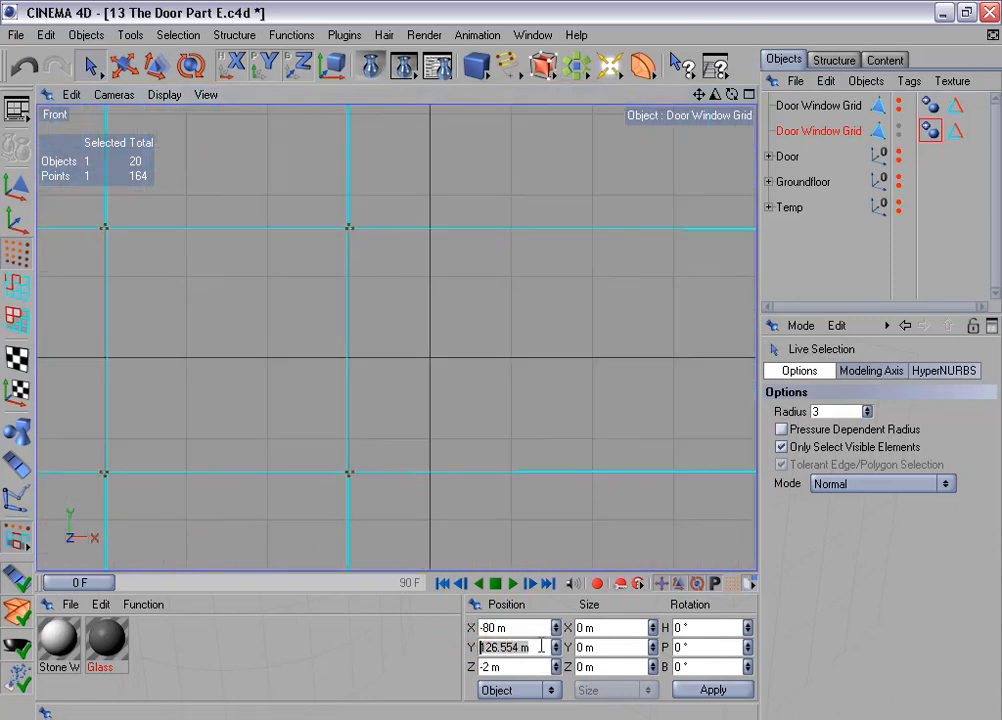
Step: Select the crossing's two upper welded points and set their Y position to the copied 126.554 m
alt+middle_drag(217, 305, 292, 331)
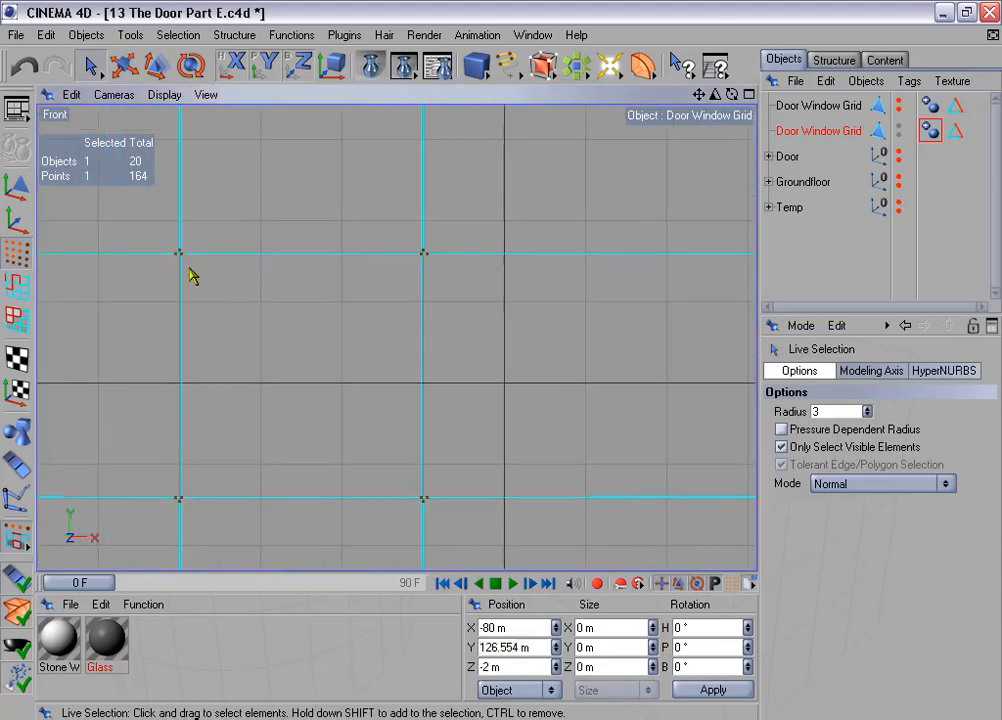
scroll(189, 268, up, 3)
alt+middle_drag(210, 279, 364, 325)
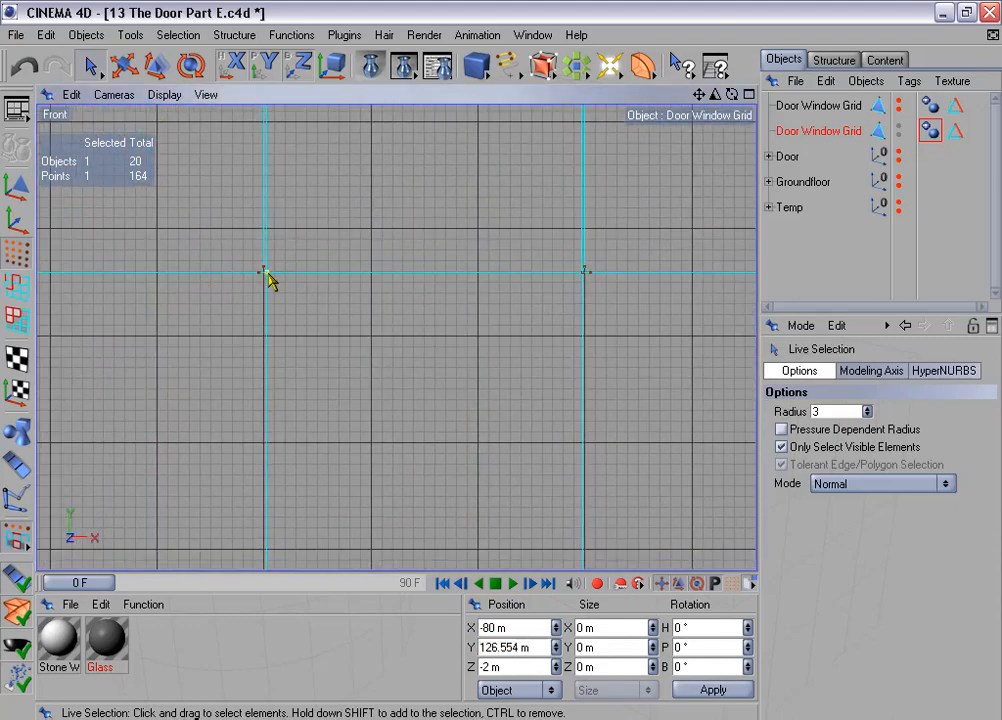
shift+click(582, 273)
drag(531, 646, 450, 638)
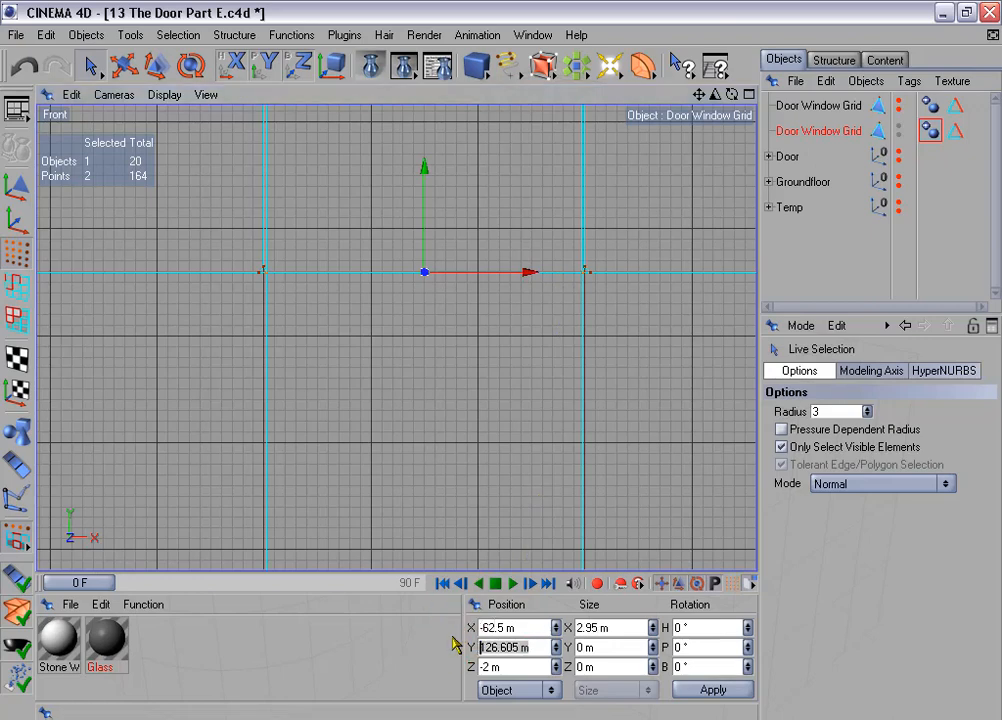
key(ctrl+v)
click(738, 690)
scroll(483, 358, down, 2)
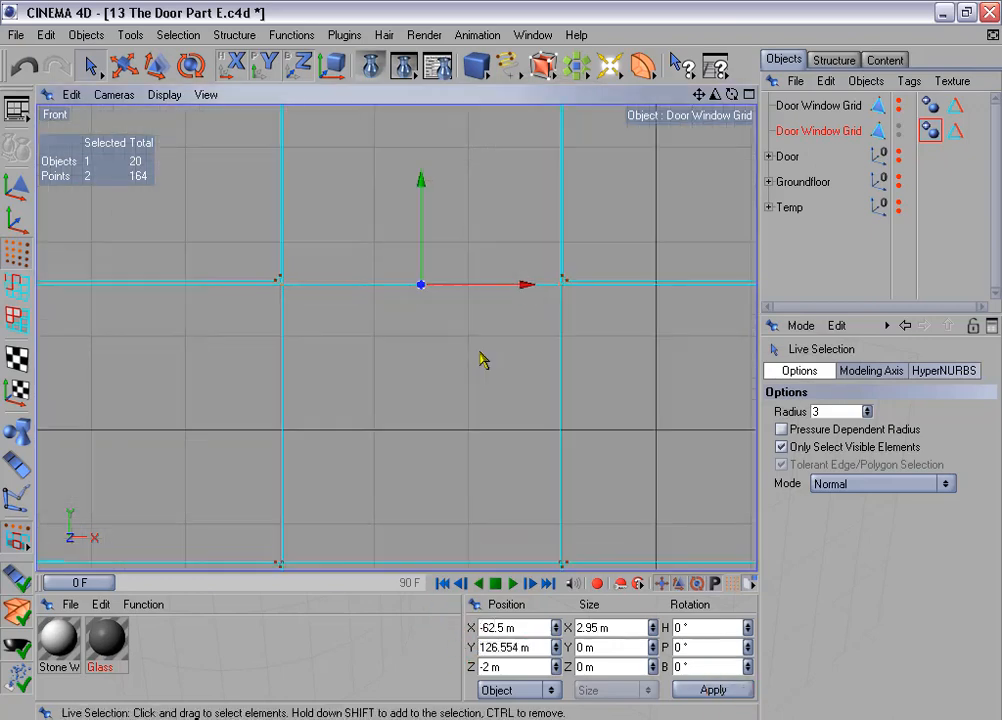
Step: Select the inner bevel point at the lower corner of the horizontal bar's left end and copy its Y position
alt+middle_drag(329, 337, 990, 148)
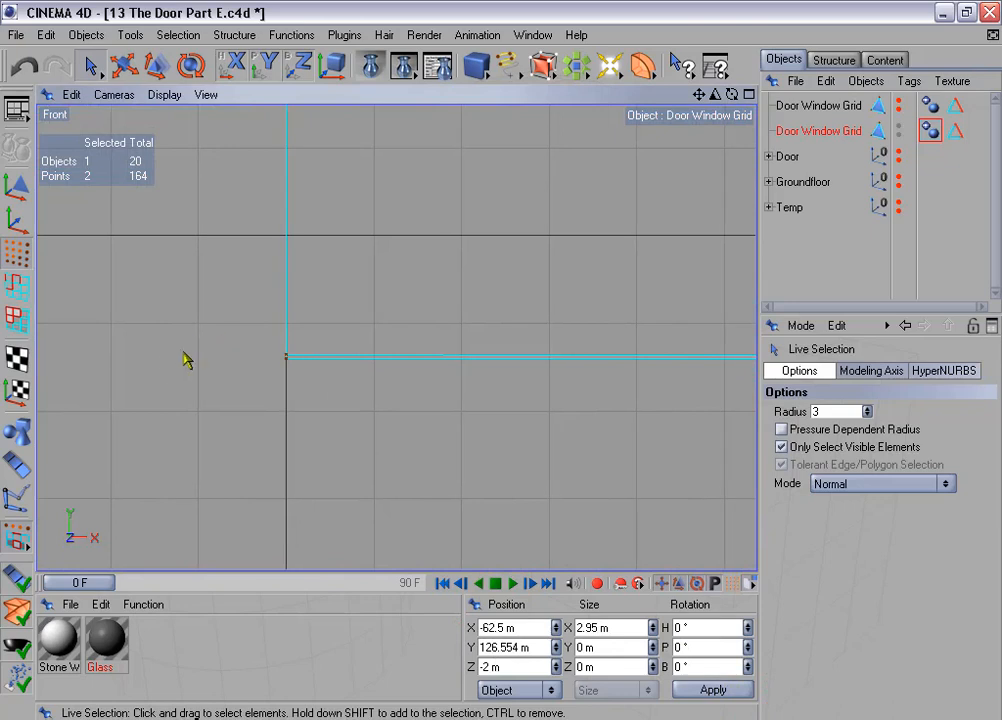
click(287, 358)
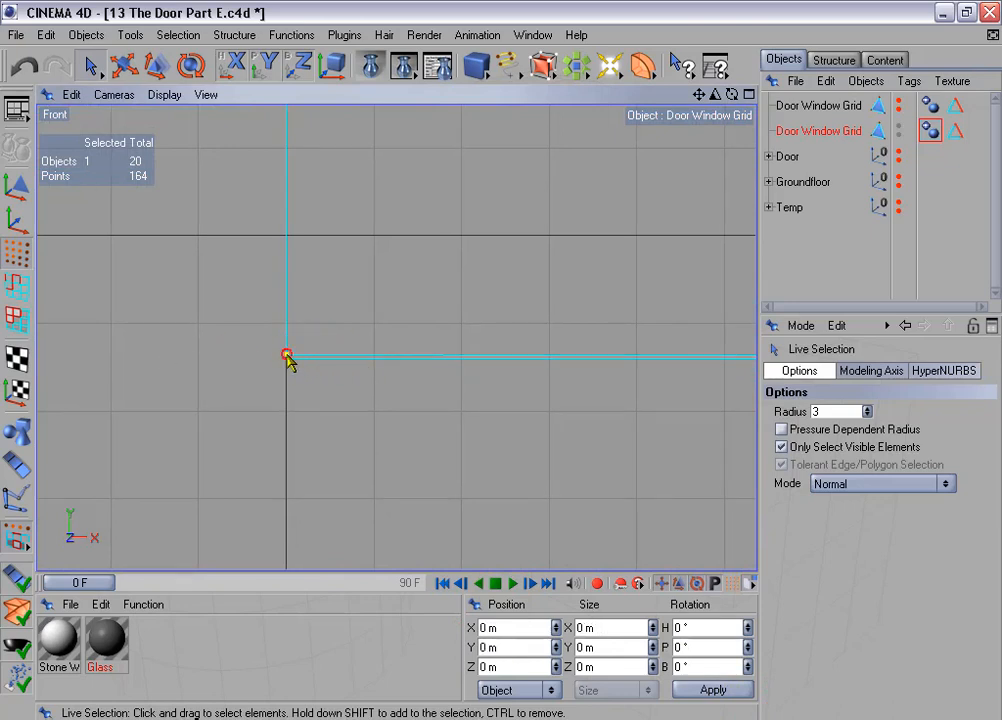
click(287, 355)
alt+middle_drag(449, 351, 150, 363)
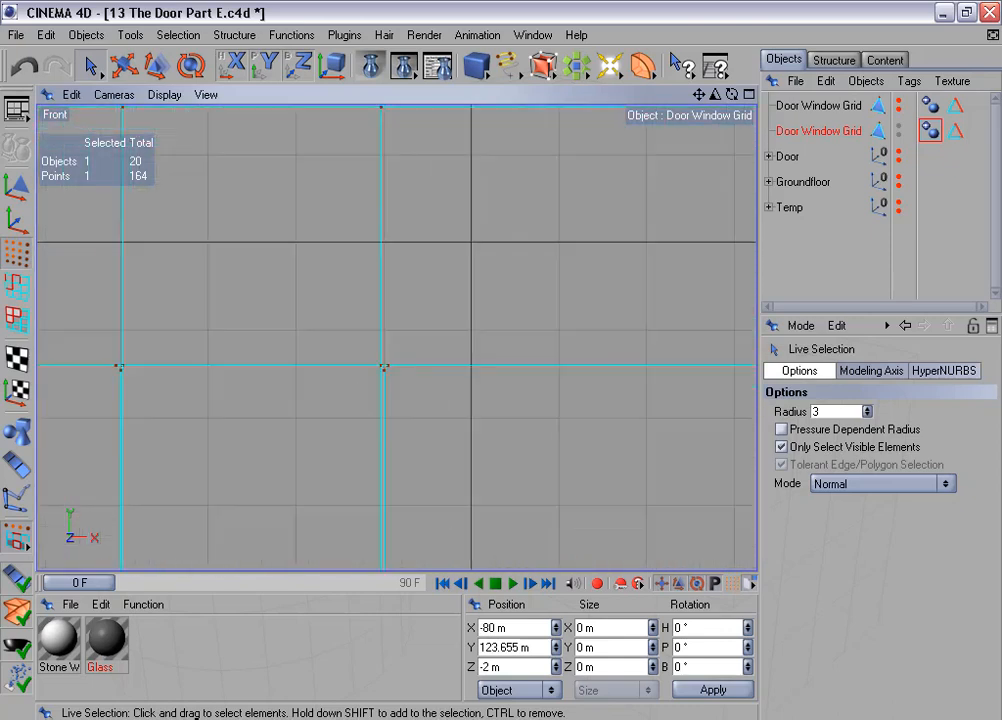
click(530, 647)
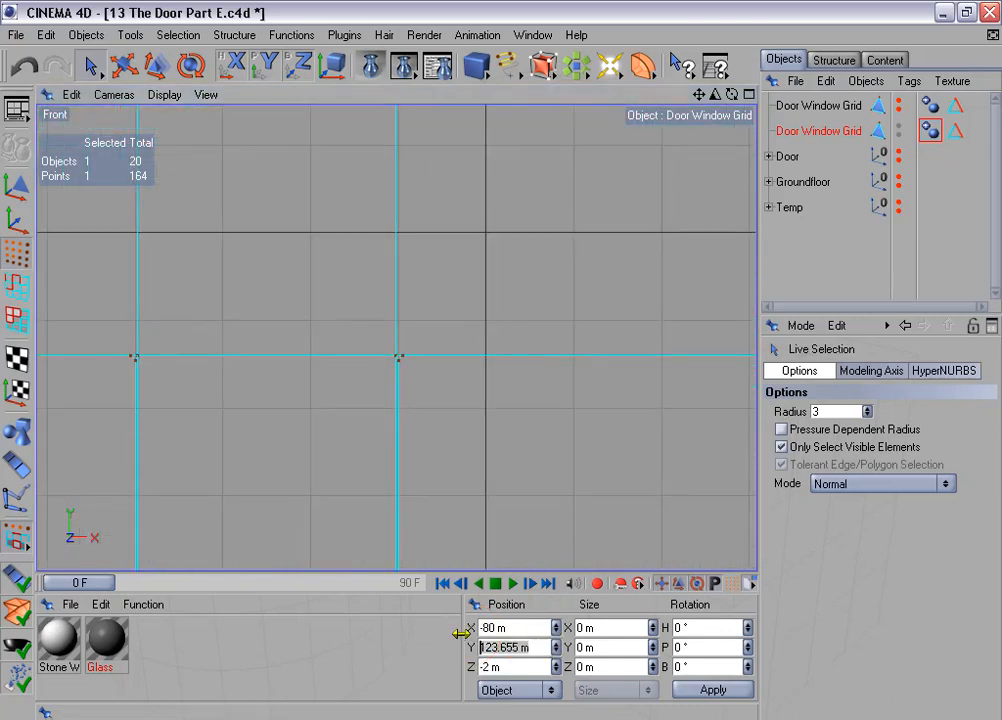
Step: Select the crossing's two lower welded points and set their Y position to 123.655 m
alt+middle_drag(188, 416, 276, 371)
scroll(276, 371, up, 4)
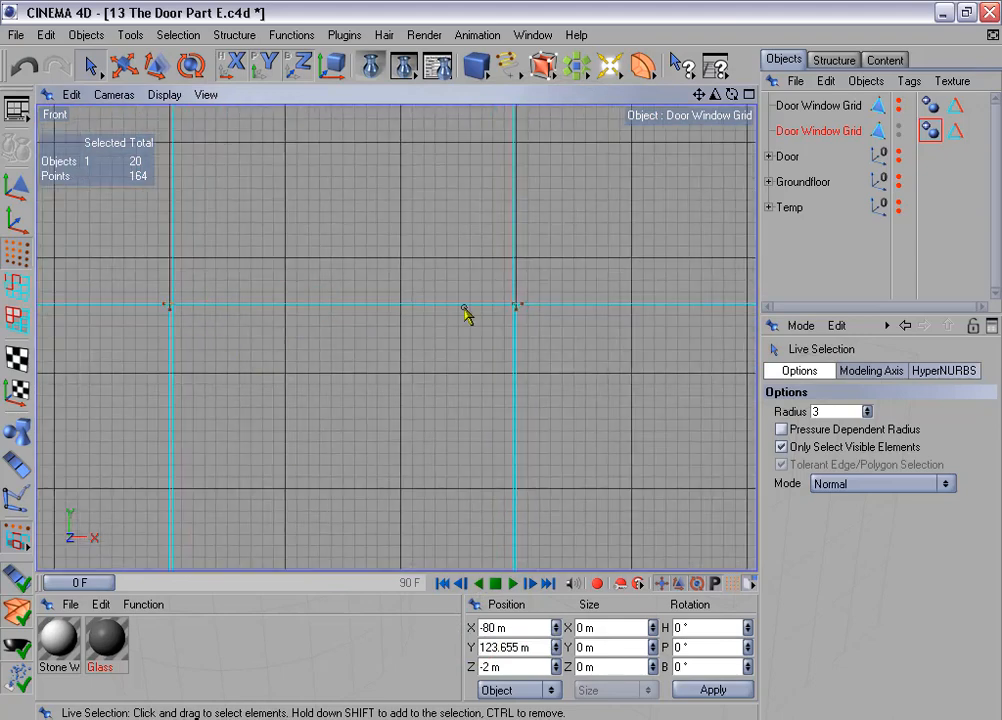
drag(513, 304, 516, 306)
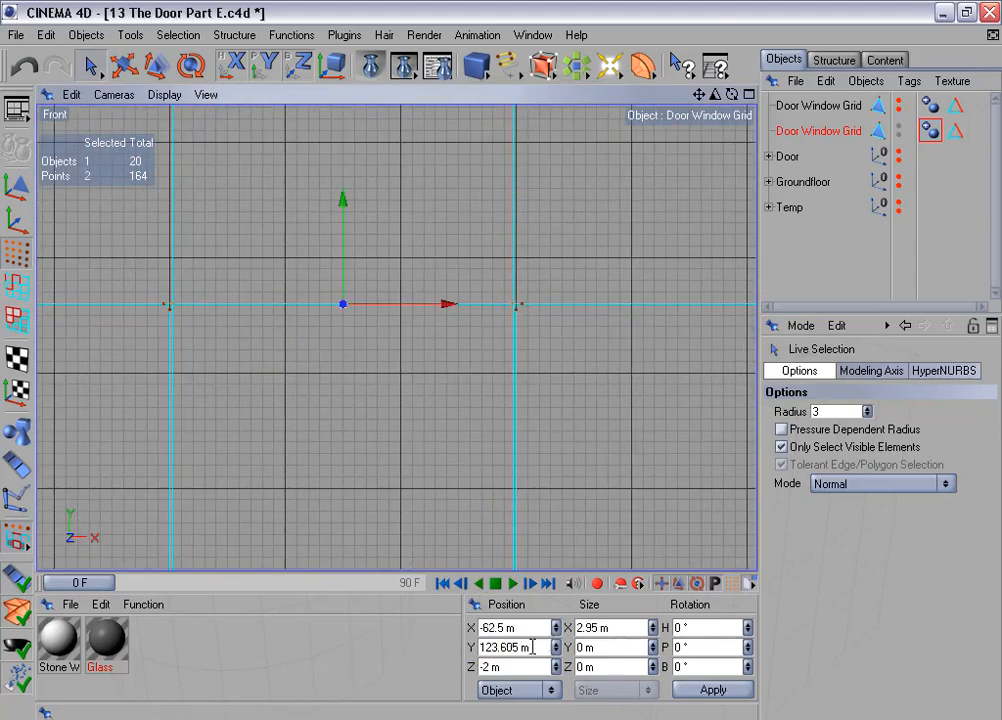
drag(533, 647, 460, 638)
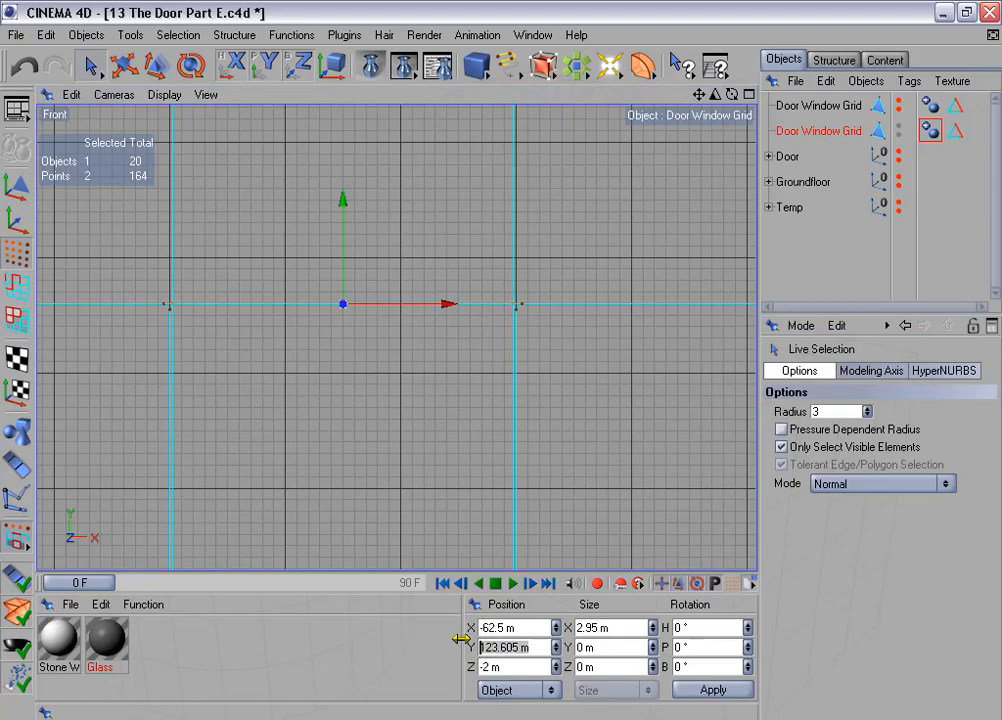
text(123.655)
click(713, 689)
scroll(492, 436, down, 4)
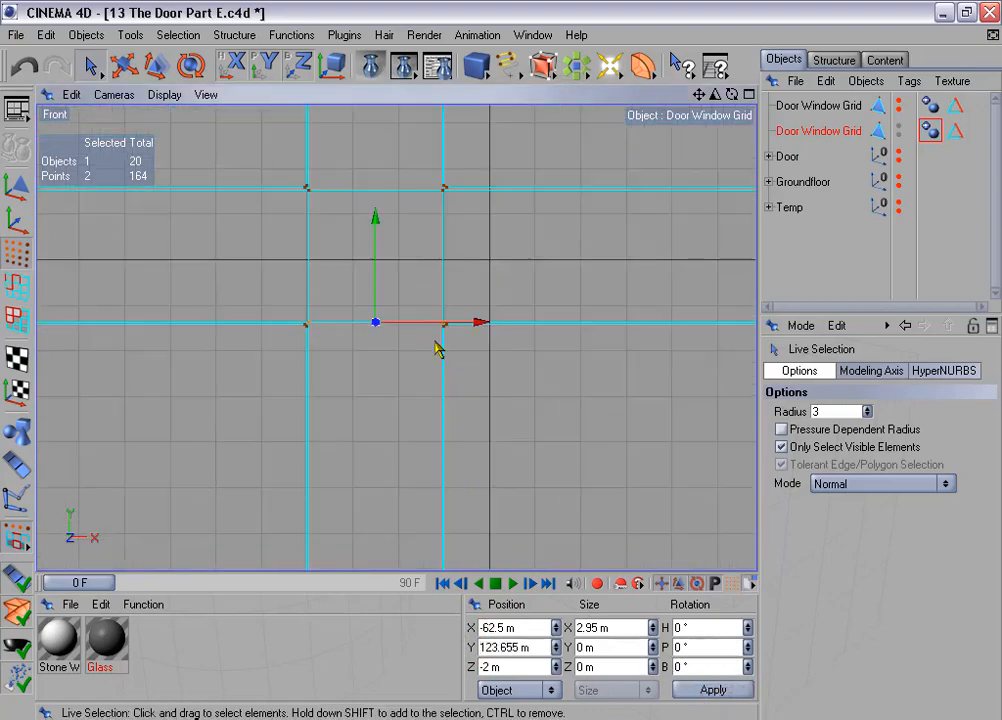
Step: Select the inner bevel point at the left corner of the vertical bar's top end and copy its X position
alt+middle_drag(417, 212, 422, 573)
scroll(420, 218, up, 3)
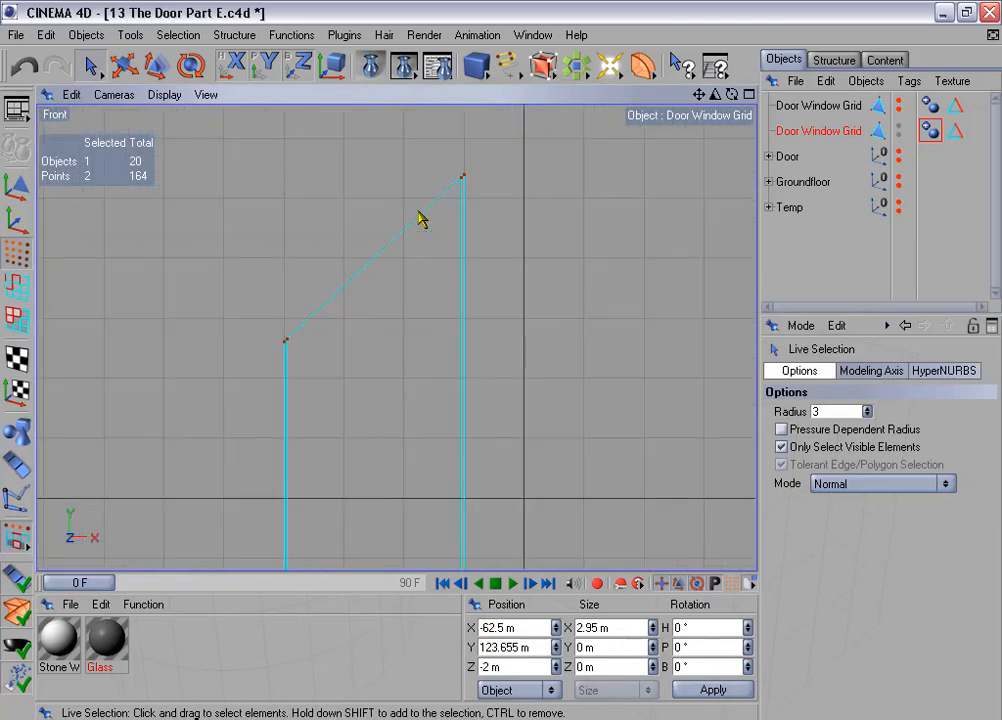
scroll(420, 218, up, 2)
click(262, 341)
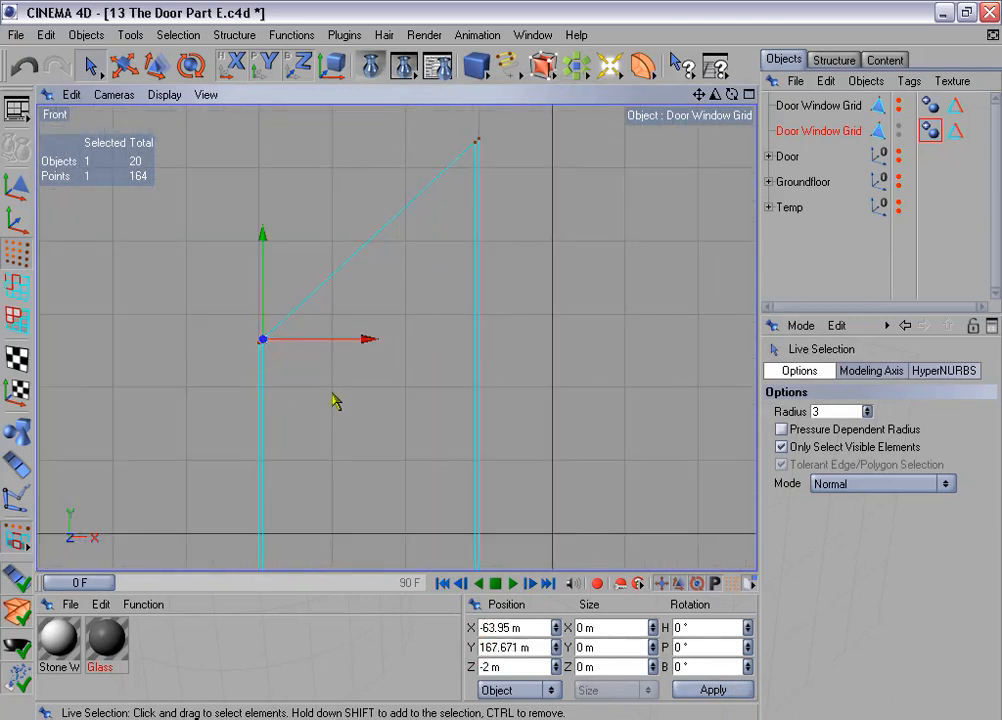
drag(532, 628, 462, 618)
key(ctrl+c)
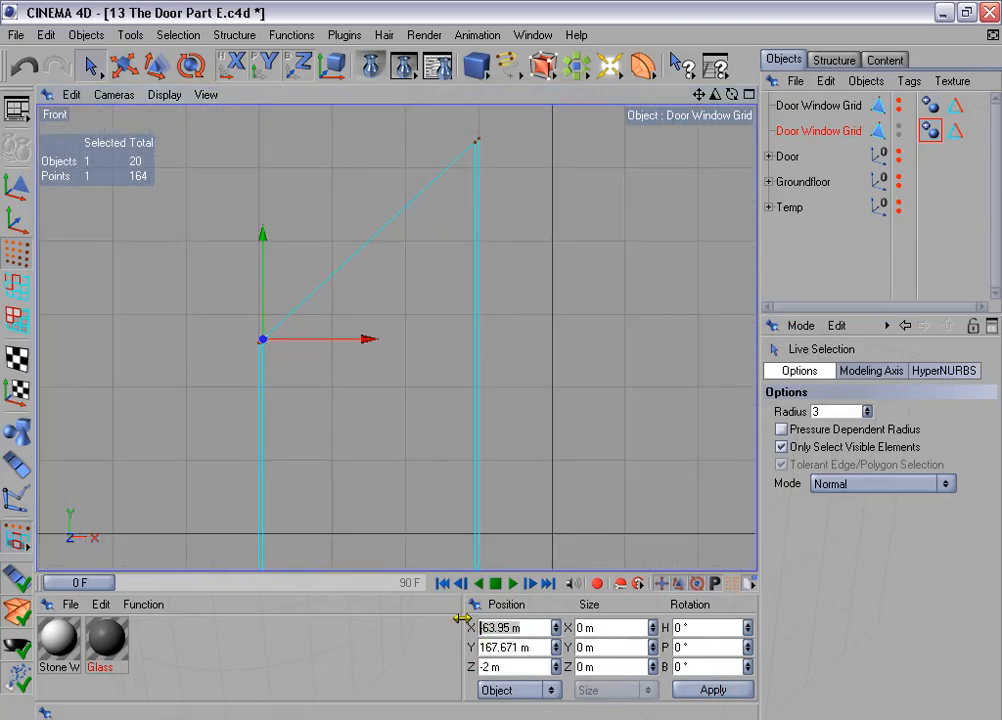
Step: Select the crossing's two left welded points and set their X position to the copied -63.95 m
scroll(493, 356, down, 5)
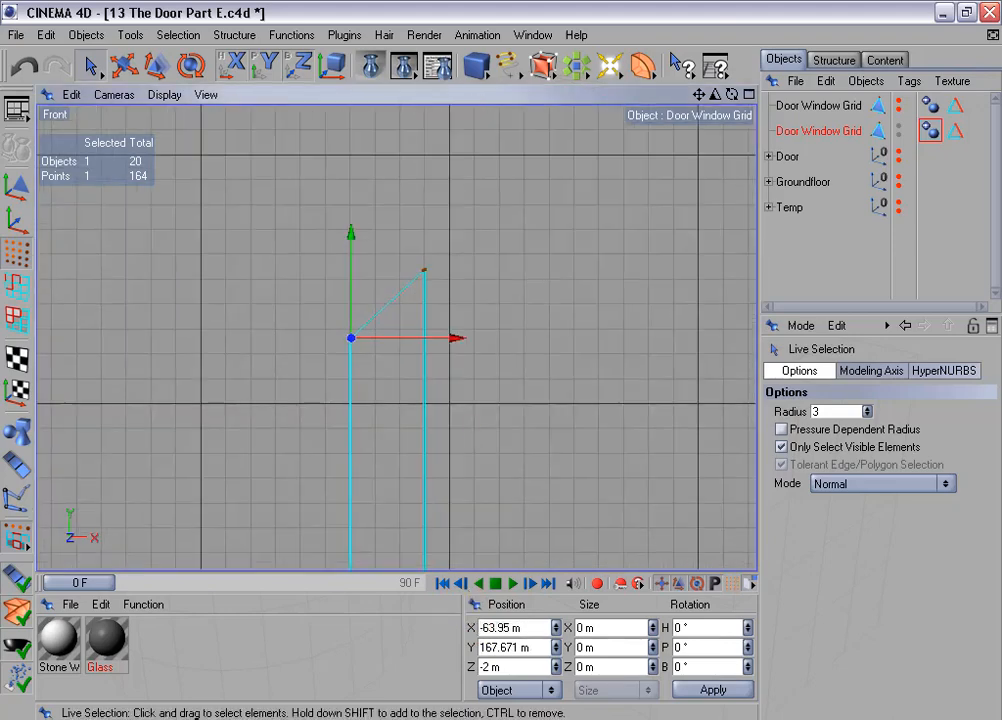
alt+middle_drag(493, 356, 490, 30)
alt+middle_drag(467, 87, 462, 405)
scroll(466, 411, up, 7)
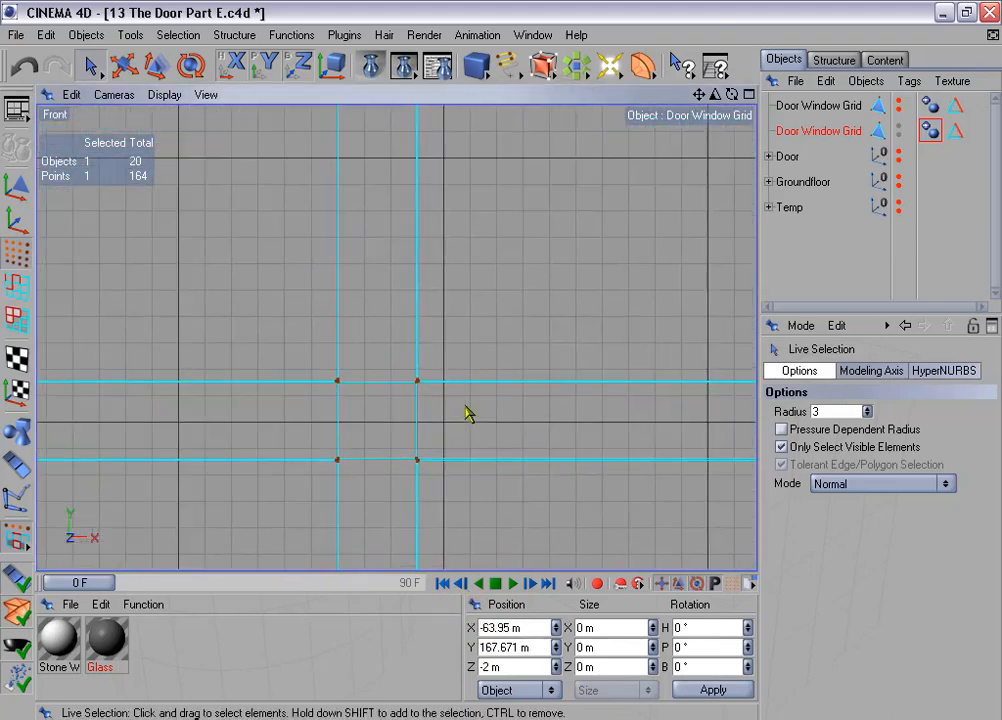
alt+middle_drag(432, 463, 473, 287)
scroll(436, 460, up, 3)
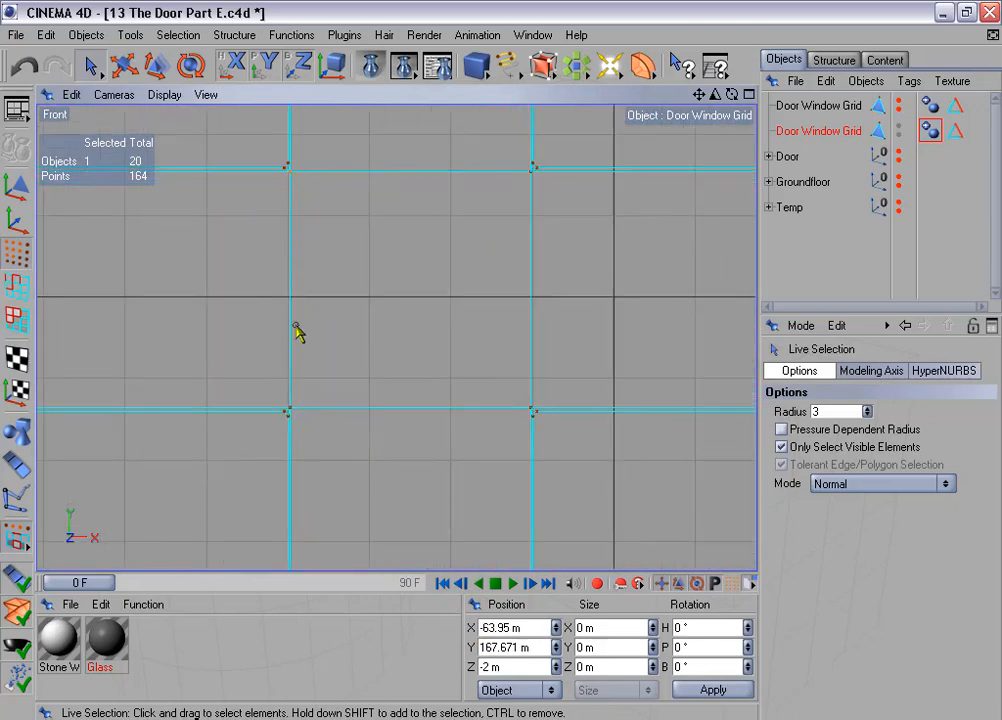
click(290, 411)
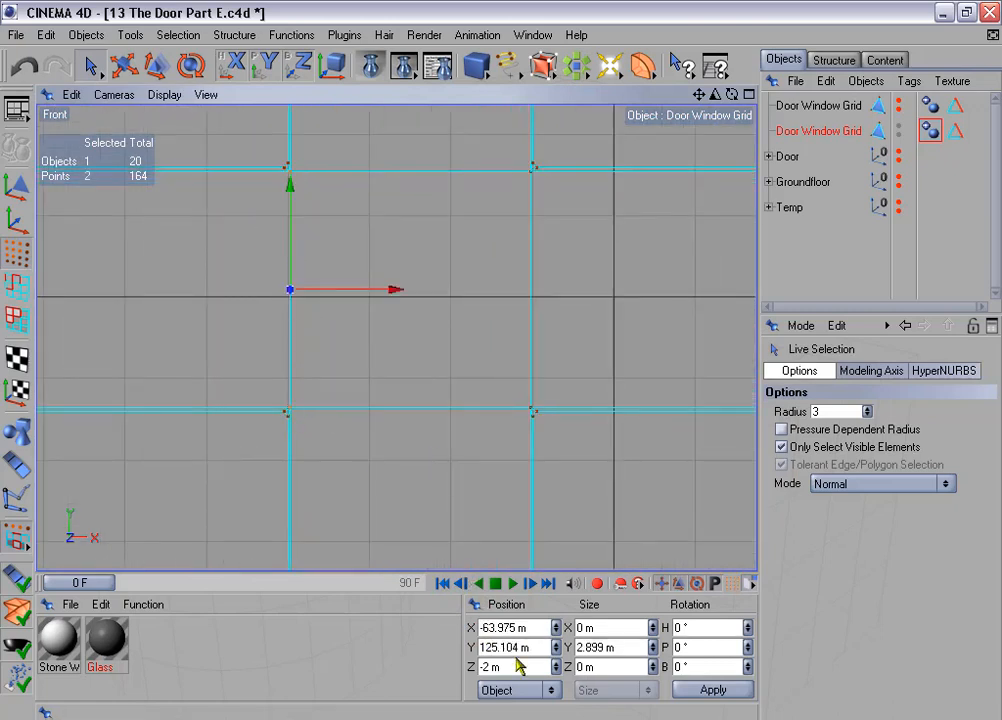
drag(531, 627, 461, 612)
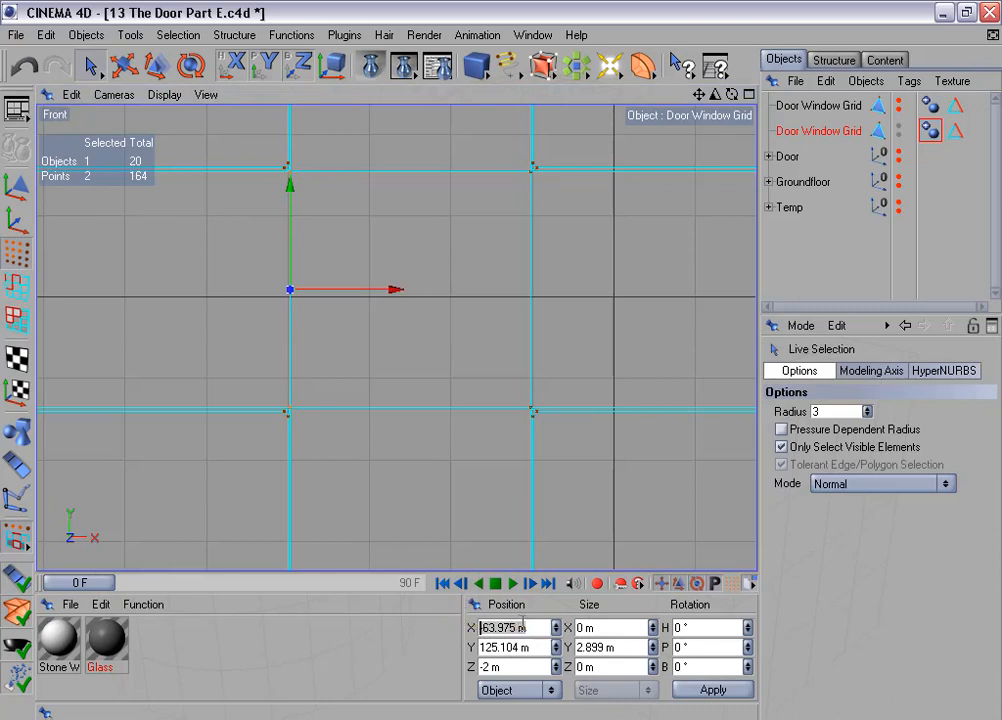
key(ctrl+v)
click(722, 690)
scroll(587, 329, up, 1)
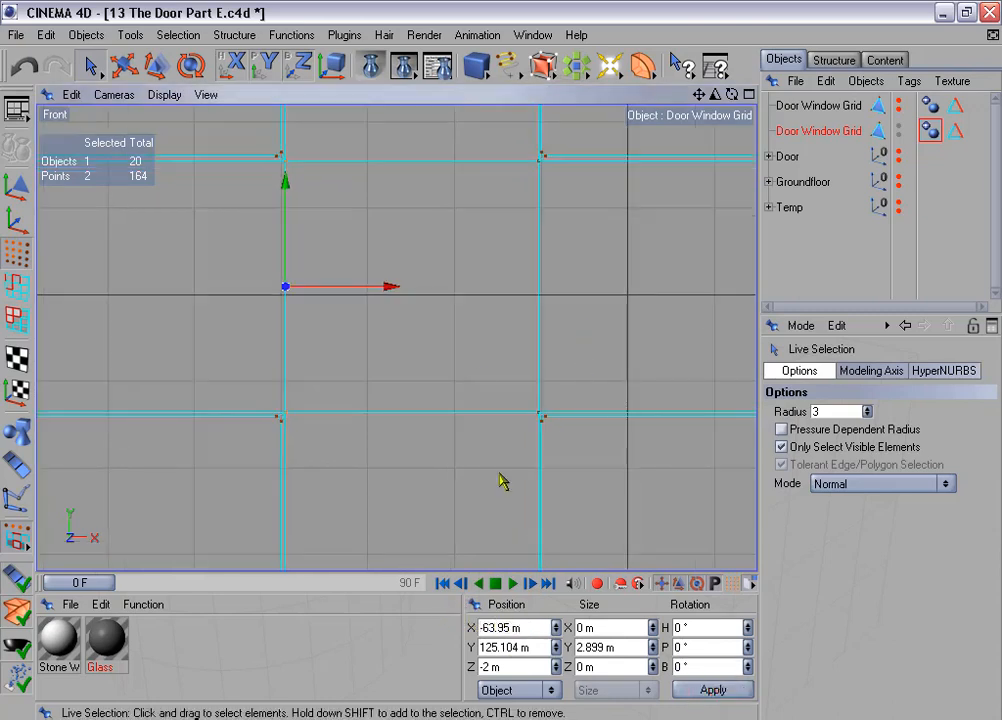
Step: Select the inner bevel point at the right corner of the vertical bar's top end and copy its X position
scroll(476, 351, down, 4)
alt+middle_drag(474, 245, 376, 700)
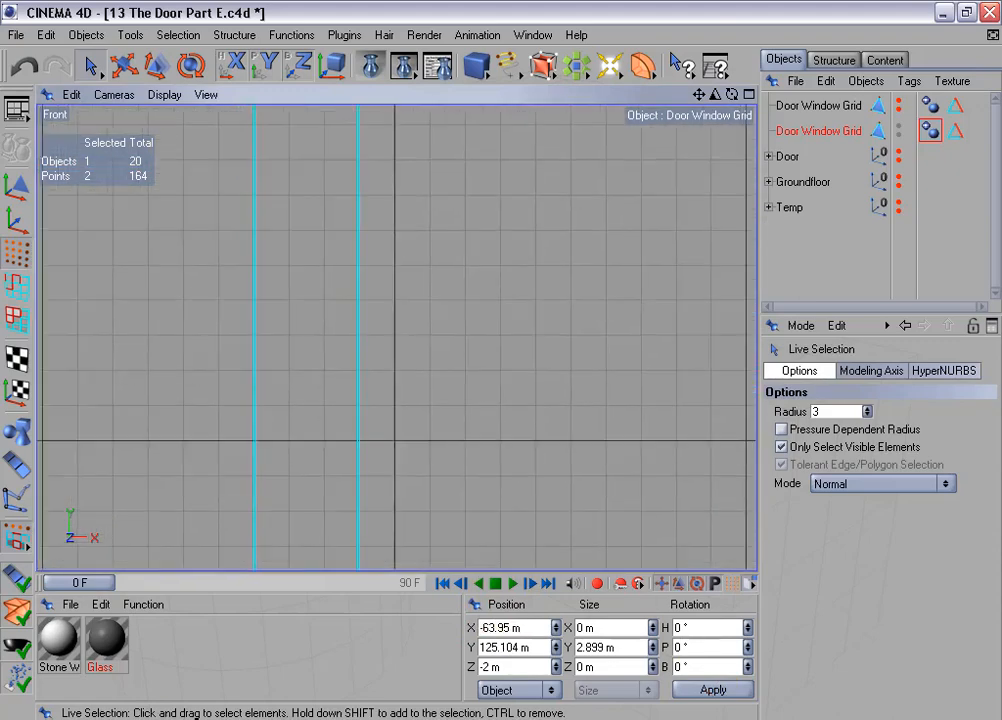
alt+middle_drag(474, 217, 445, 462)
scroll(475, 214, up, 6)
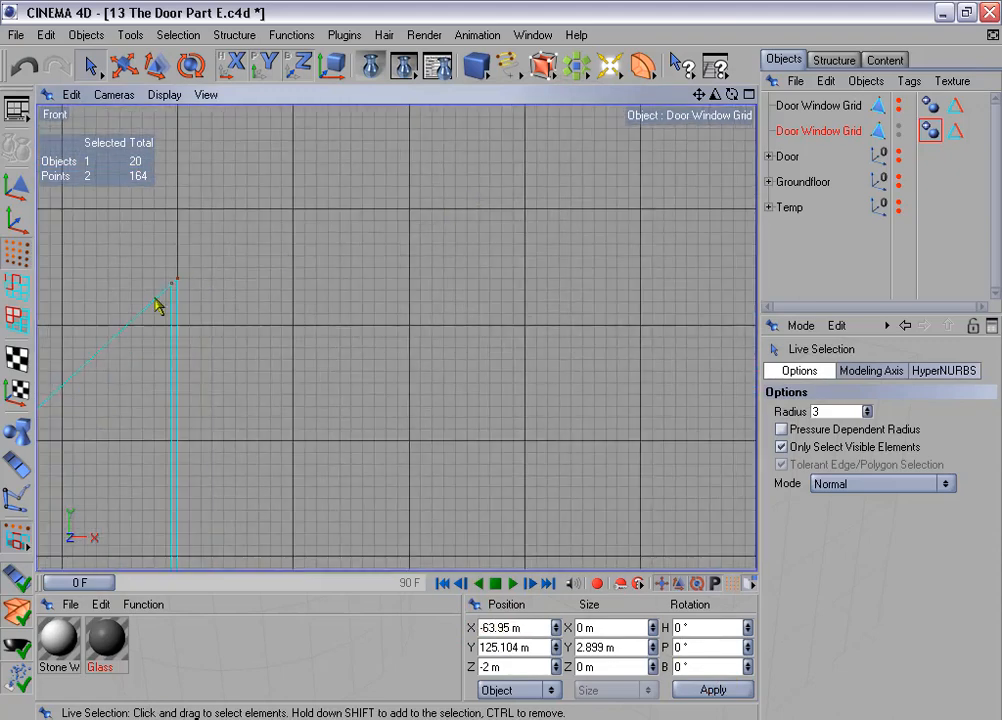
click(173, 290)
alt+middle_drag(208, 331, 240, 177)
double_click(536, 628)
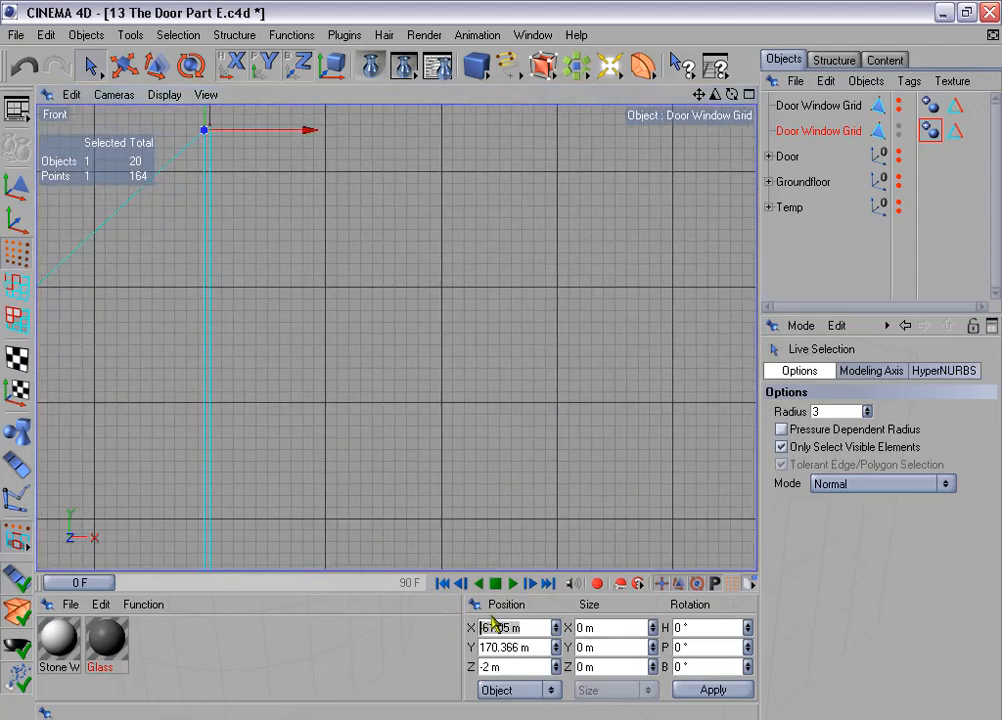
Step: Select the crossing's two right welded points and set their X position to -61.05 m
scroll(492, 396, down, 6)
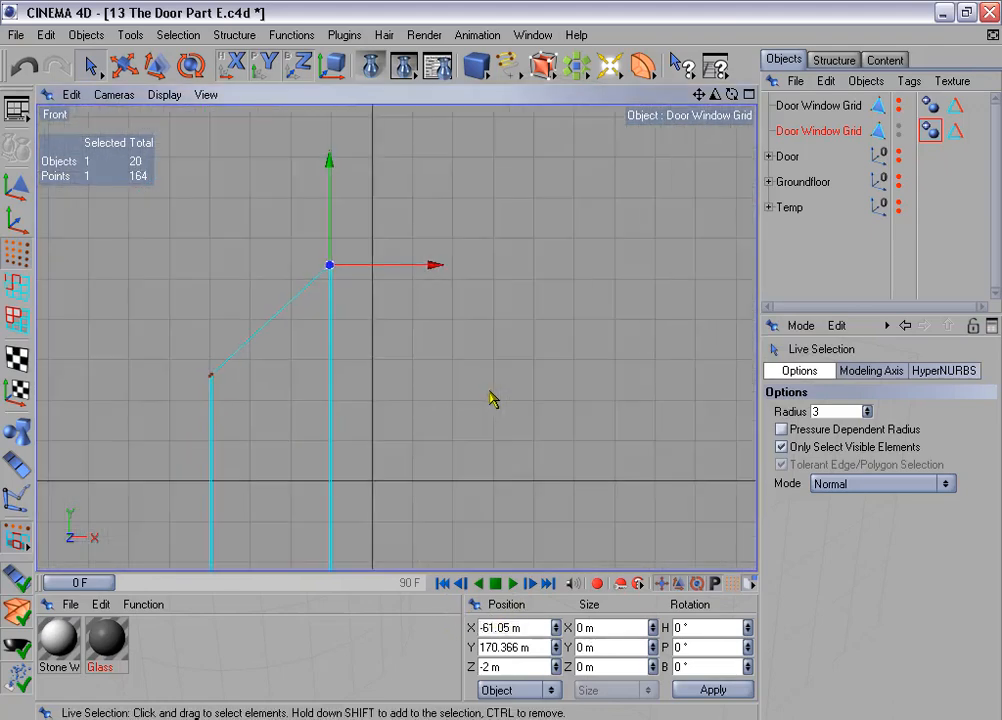
alt+middle_drag(492, 400, 438, 73)
scroll(455, 400, up, 5)
scroll(463, 385, up, 3)
alt+middle_drag(413, 252, 449, 372)
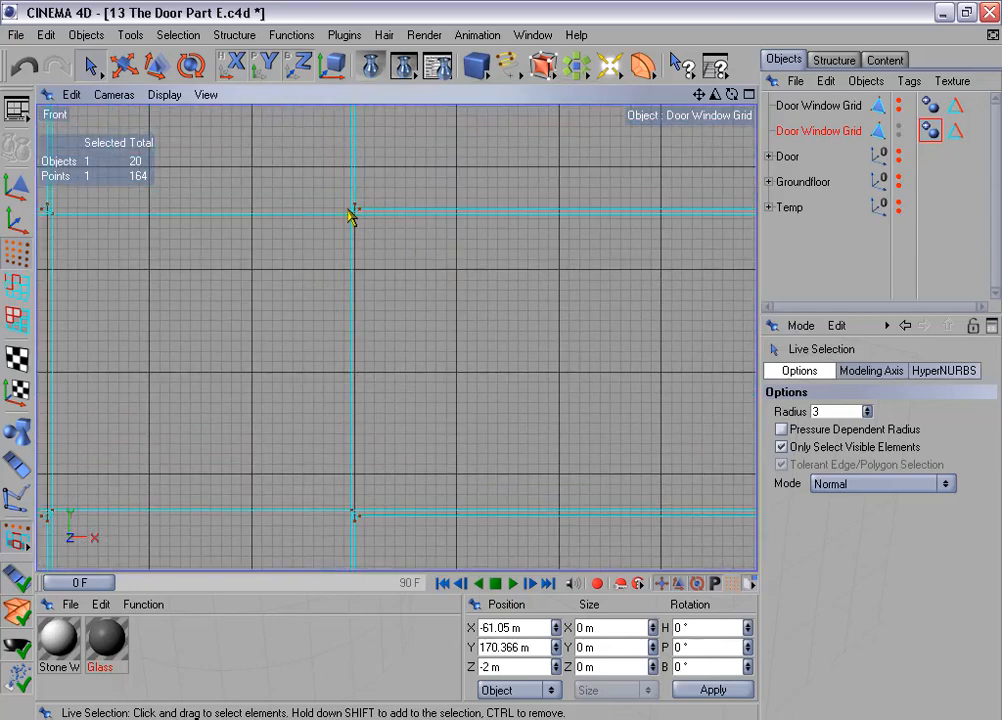
click(352, 515)
drag(533, 628, 468, 625)
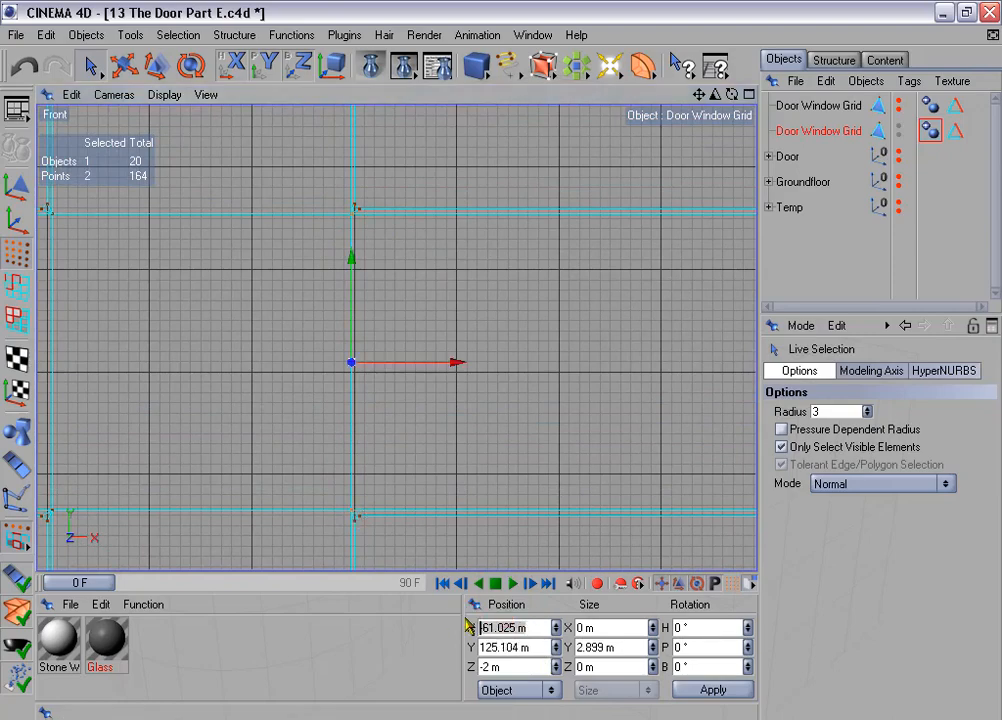
text(-61.05 m)
click(716, 689)
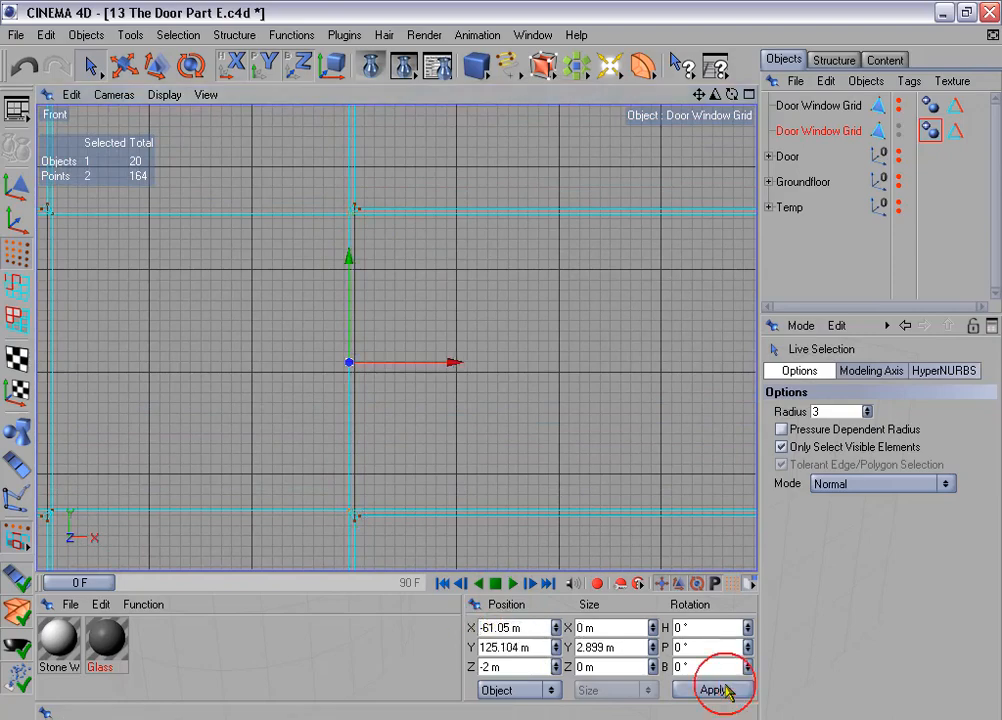
Step: In the perspective view, select the points of the grid's other three crossings together with Rectangle Selection
scroll(585, 420, down, 3)
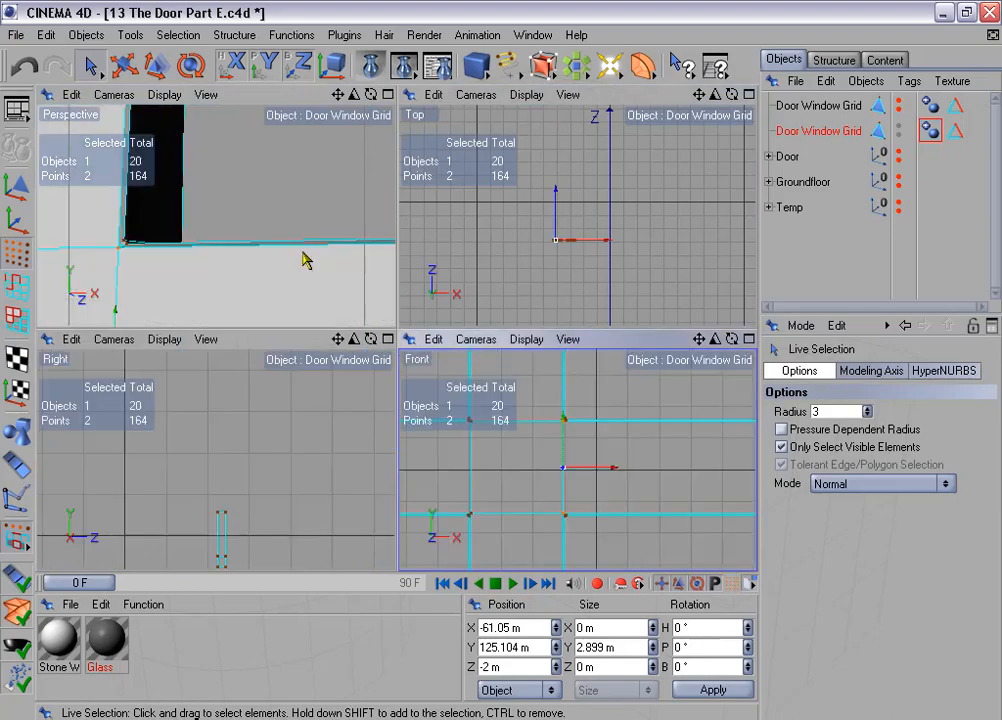
middle_click(308, 252)
key(s)
alt+drag(492, 347, 510, 363)
scroll(500, 360, up, 10)
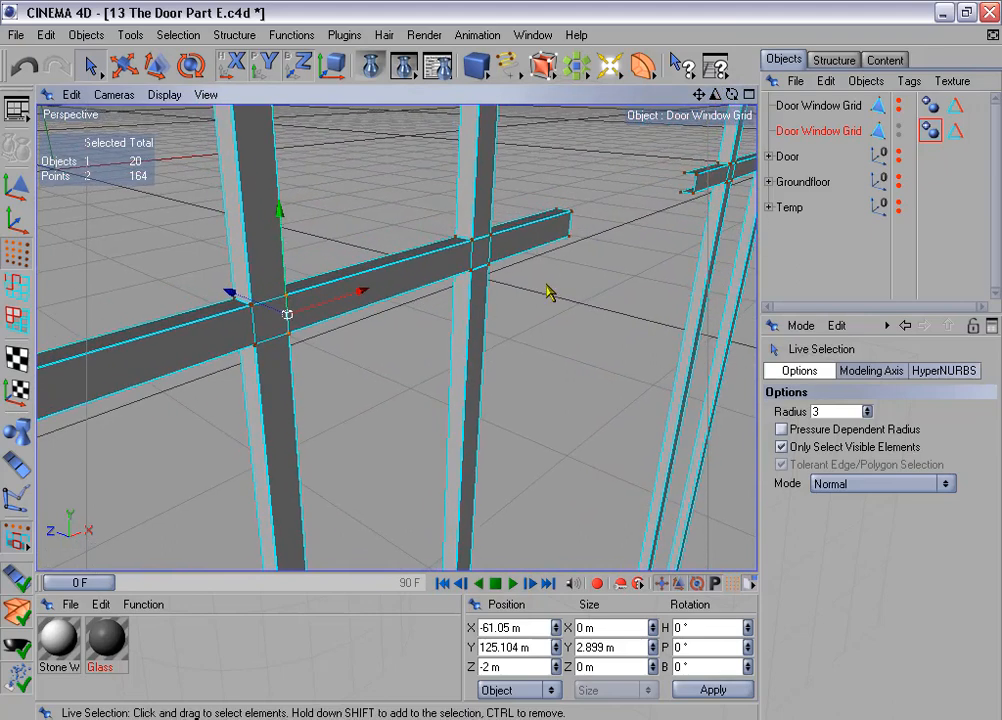
scroll(548, 292, down, 8)
alt+drag(550, 286, 472, 340)
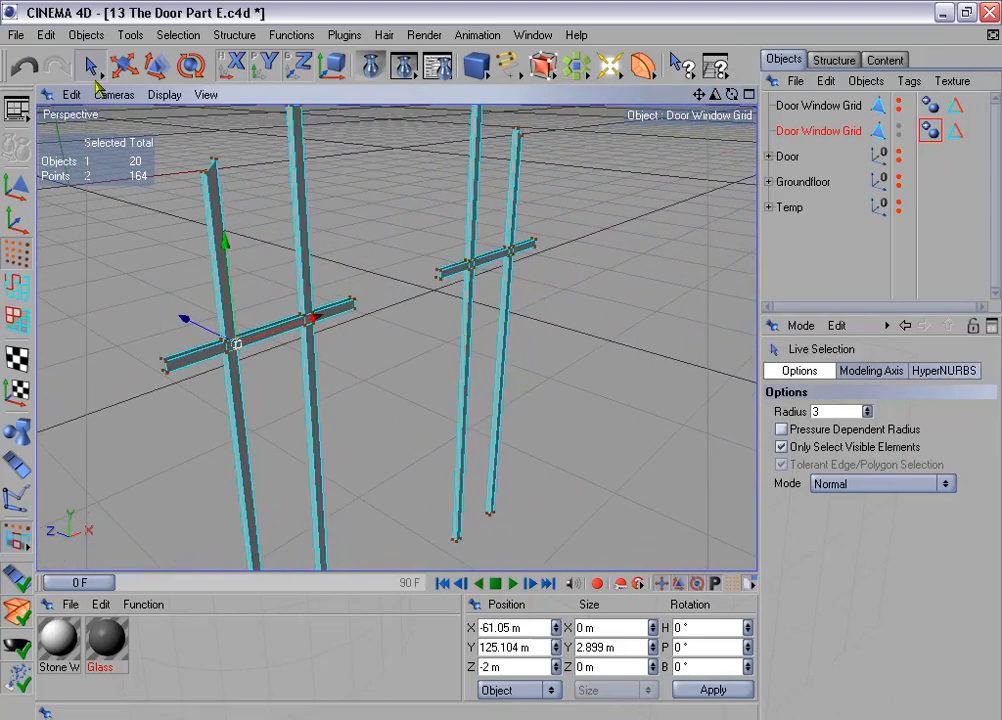
drag(91, 67, 118, 66)
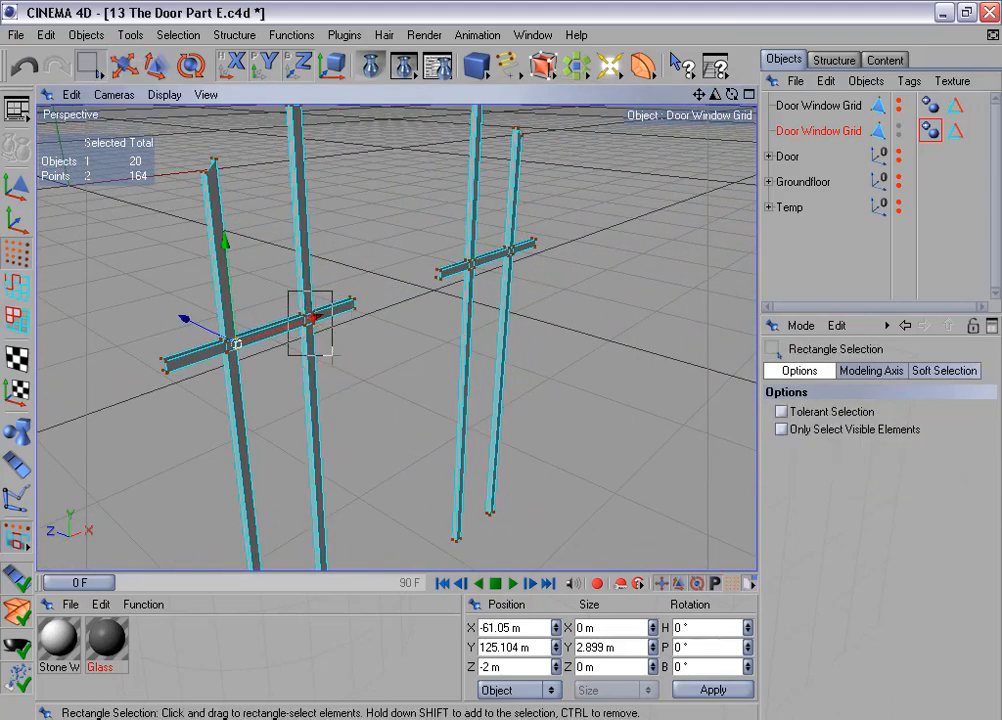
drag(330, 352, 332, 355)
shift+drag(472, 260, 485, 275)
shift+drag(496, 232, 527, 281)
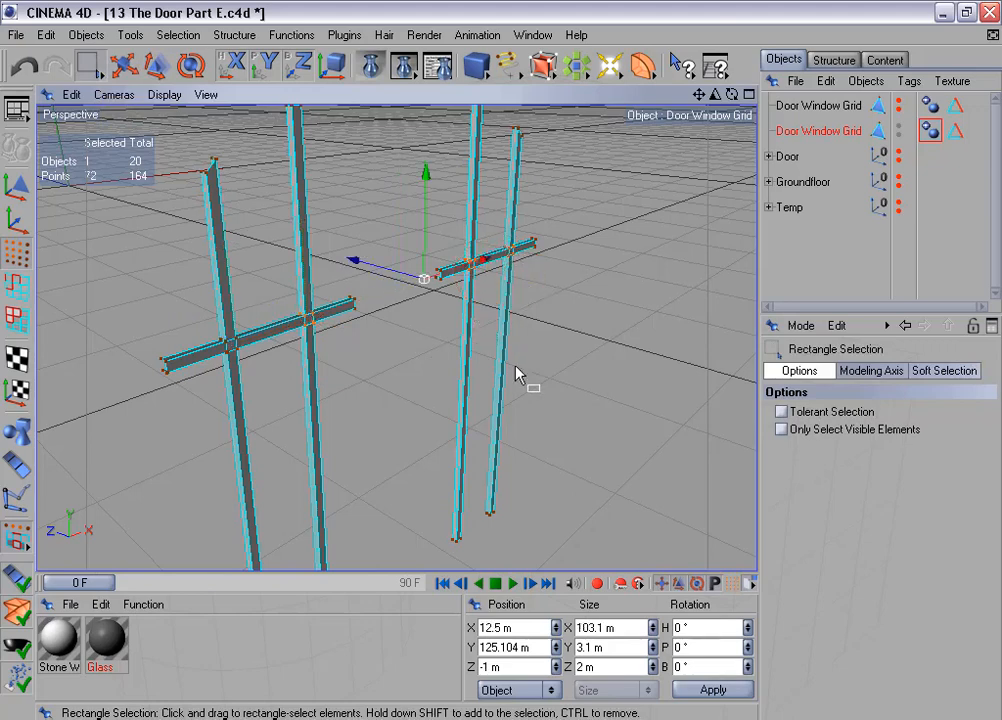
Step: Delete the Door Window Grid worked on so far, and unhide and select the remaining Door Window Grid
click(806, 137)
key(Delete)
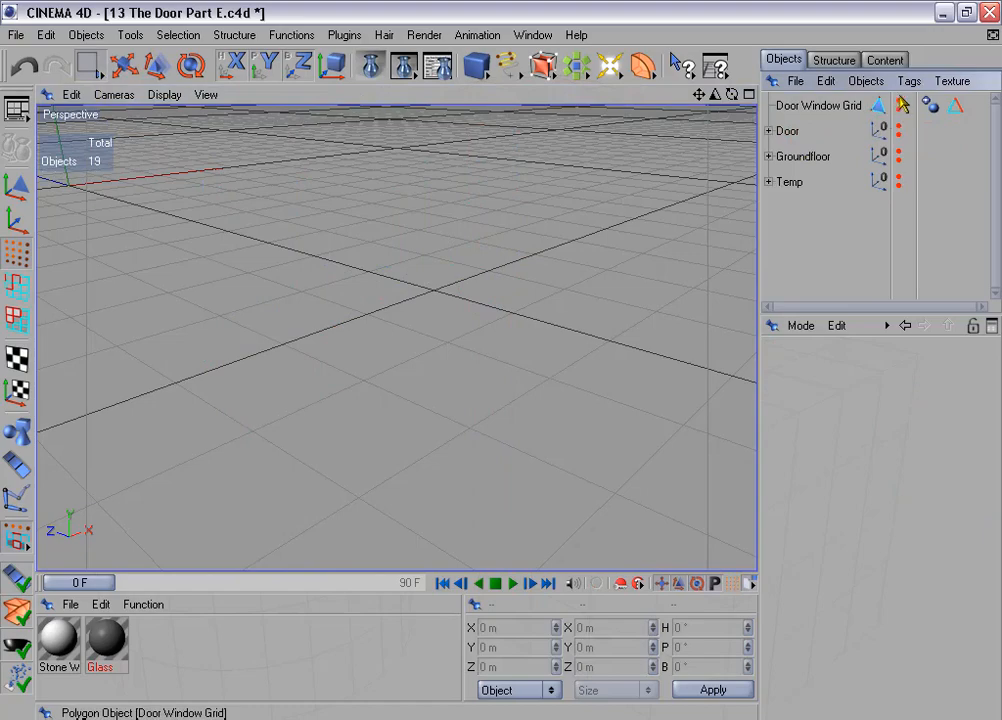
click(898, 102)
click(898, 108)
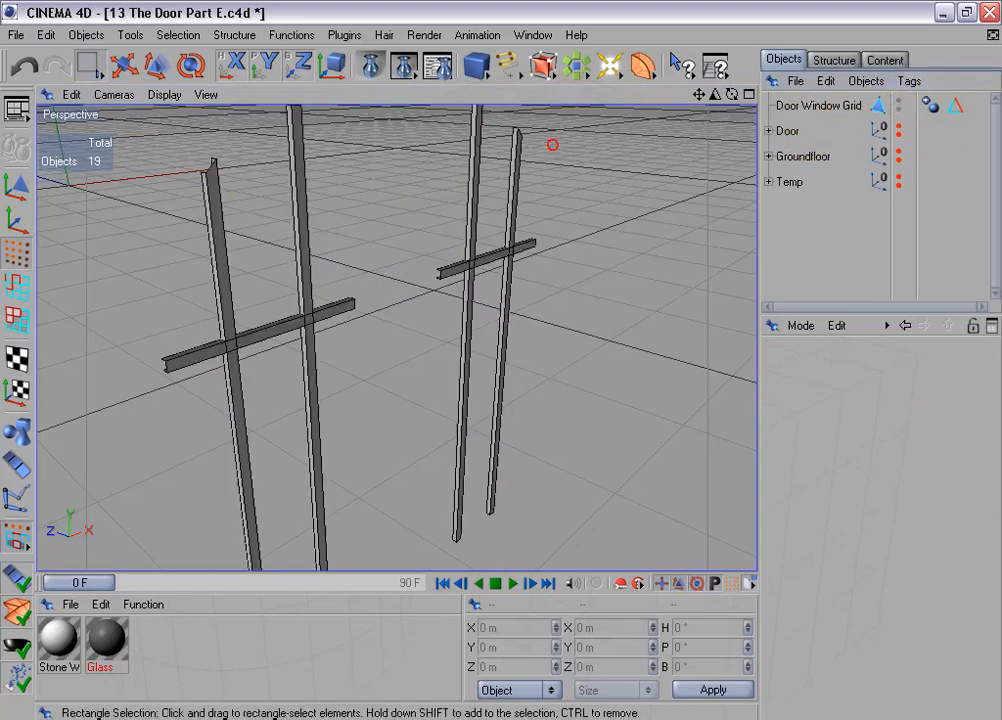
alt+drag(552, 145, 588, 143)
click(793, 106)
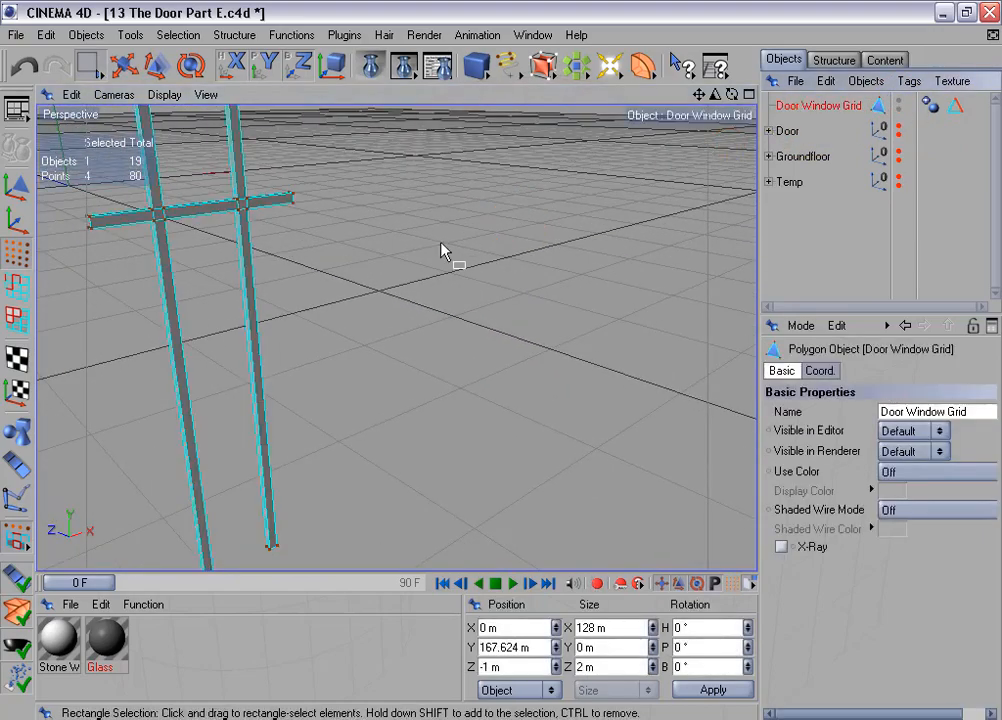
Step: Move the Door Window Grid into the Door group and make the whole group visible
scroll(440, 242, down, 3)
alt+middle_drag(440, 242, 602, 254)
drag(732, 94, 717, 96)
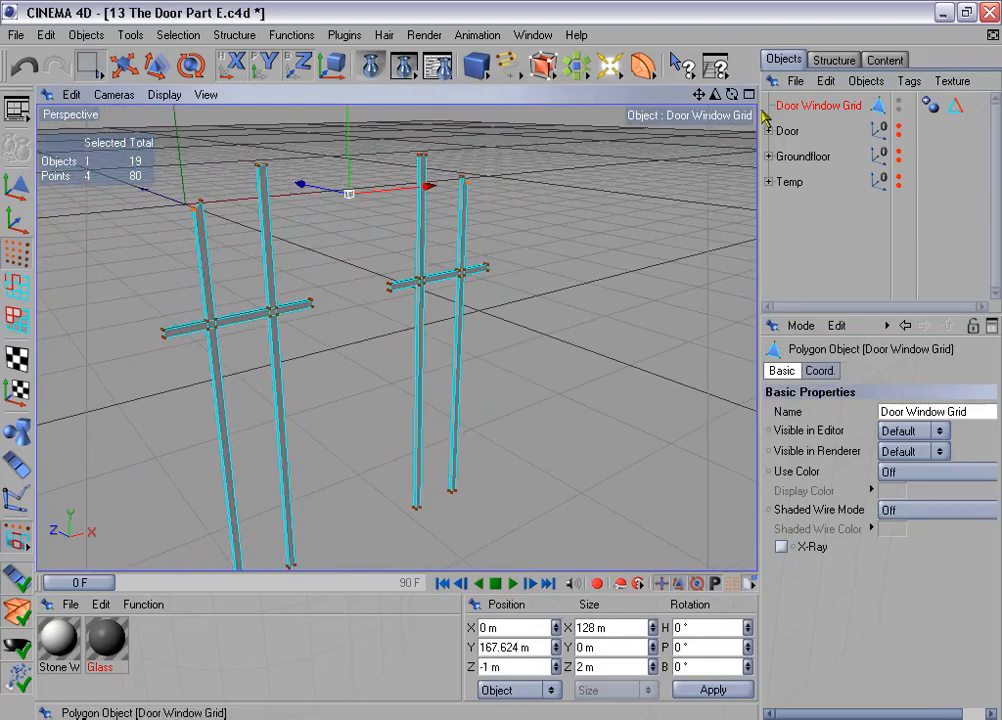
drag(800, 114, 792, 130)
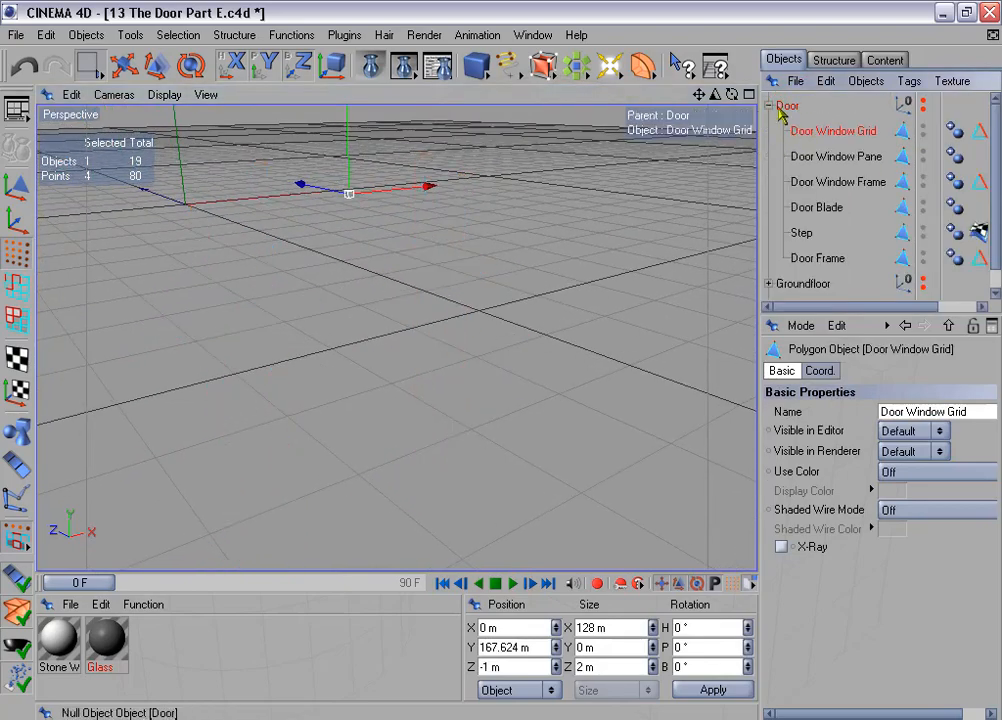
click(922, 104)
click(923, 110)
Step: Select the Door Blade's three middle polygons between and above the windows in polygon mode with Live Selection
scroll(563, 284, down, 3)
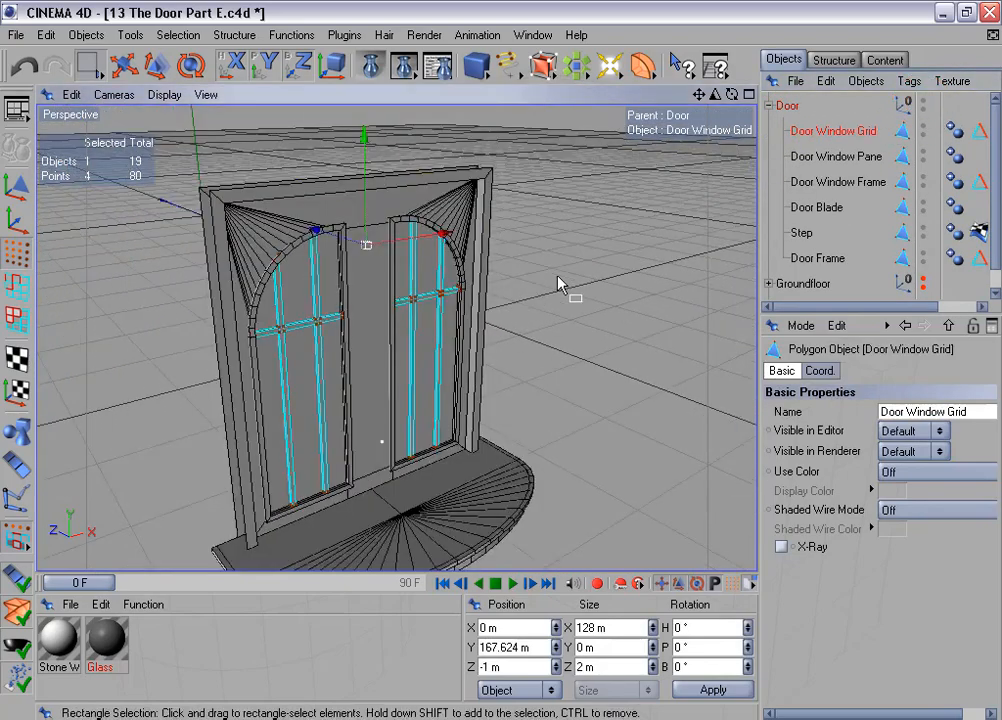
alt+drag(501, 362, 512, 346)
scroll(557, 267, up, 3)
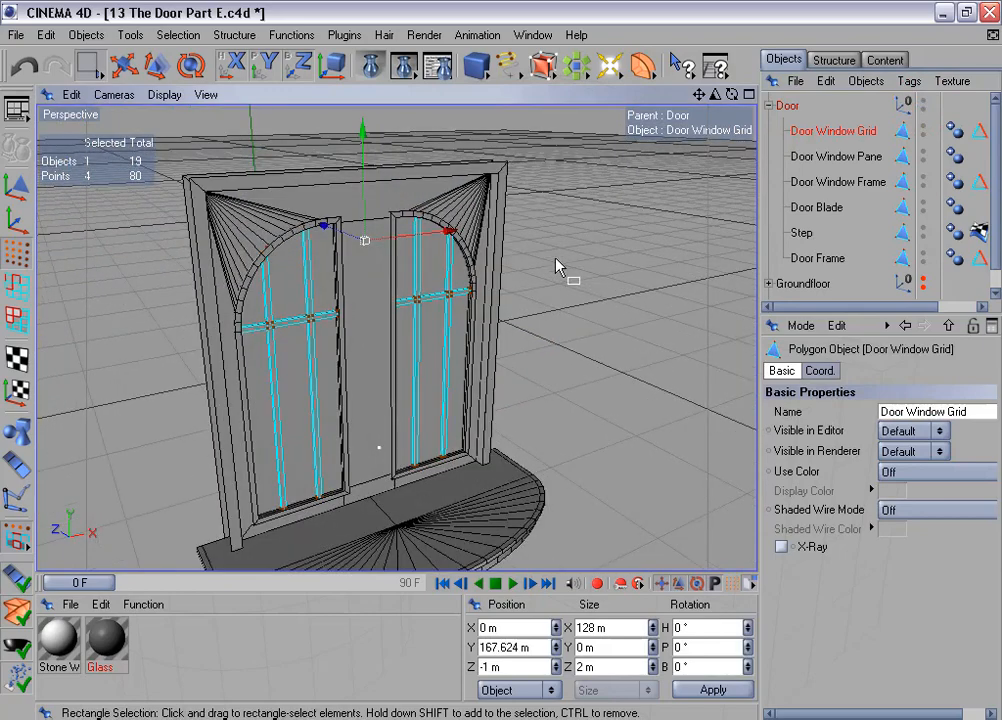
alt+drag(557, 264, 706, 305)
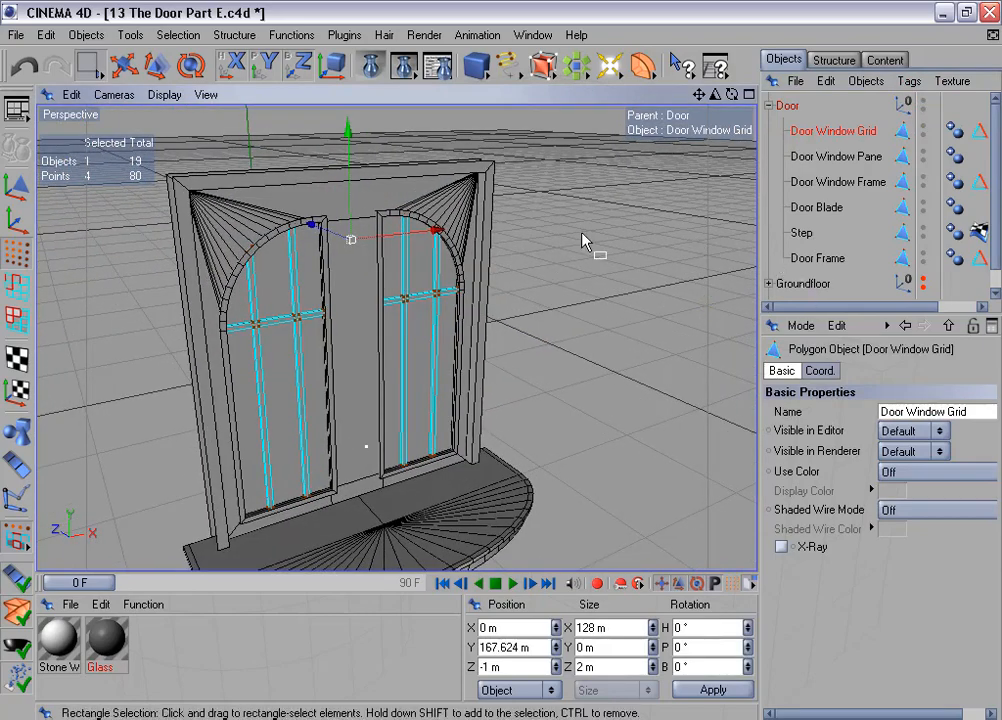
click(826, 208)
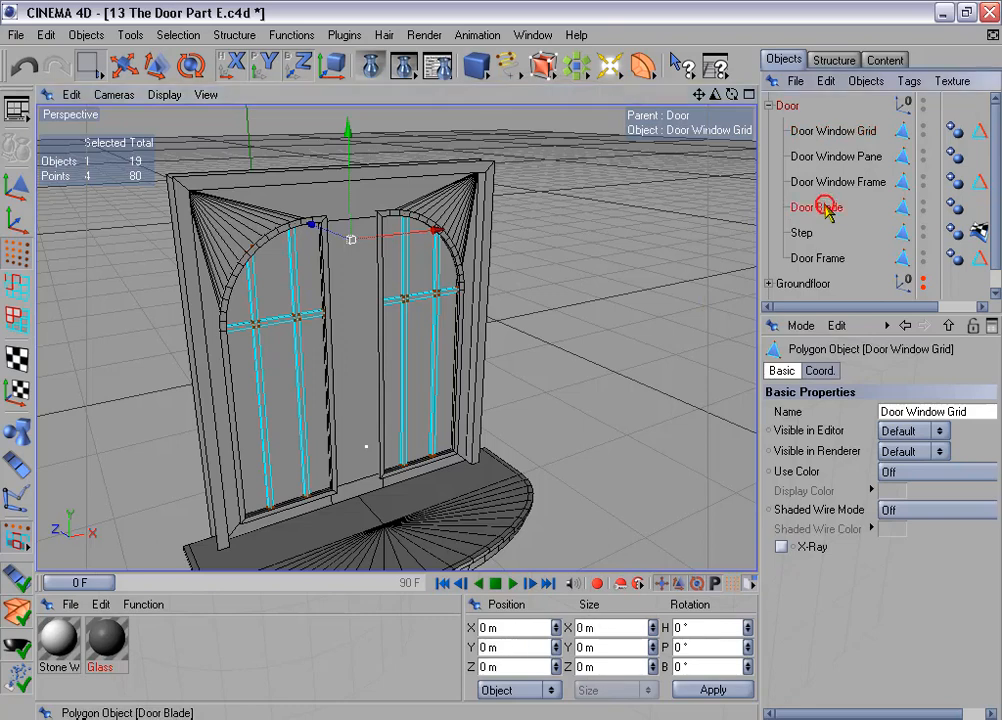
click(16, 318)
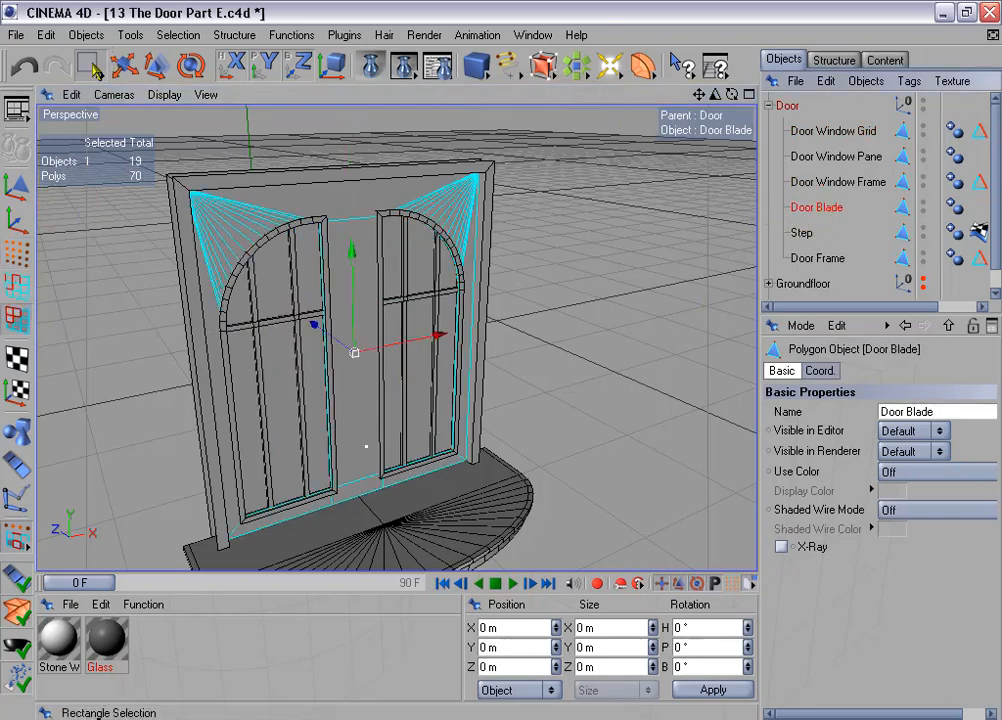
drag(93, 67, 120, 83)
mouse_move(340, 215)
mouse_down()
mouse_move(365, 432)
mouse_move(362, 497)
mouse_up()
Step: Split the selected polygons off the Door Blade and move the resulting object out of the Door group
right_click(597, 280)
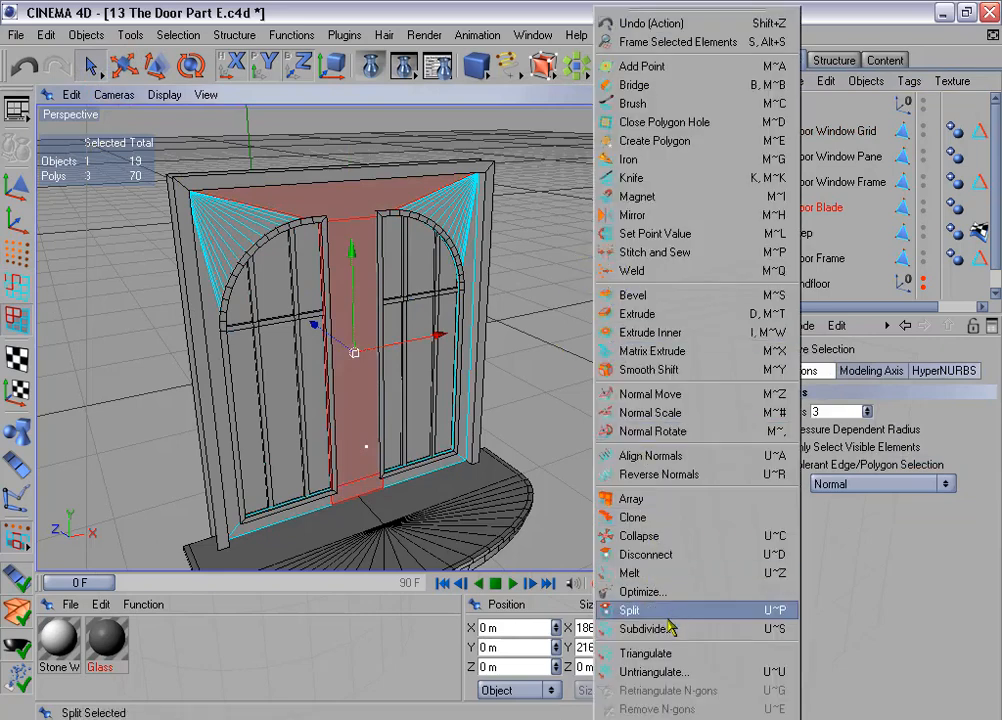
click(628, 610)
drag(818, 237, 783, 105)
Step: Collapse and hide the Door group, and switch the split-off Door Blade.1 to point editing
click(769, 132)
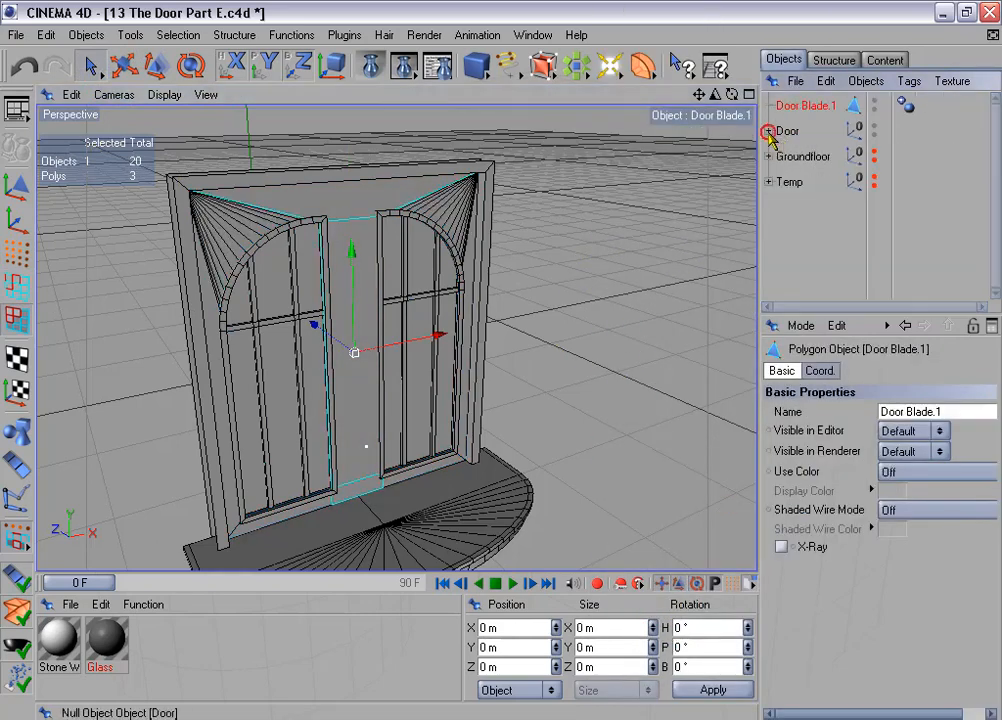
click(873, 128)
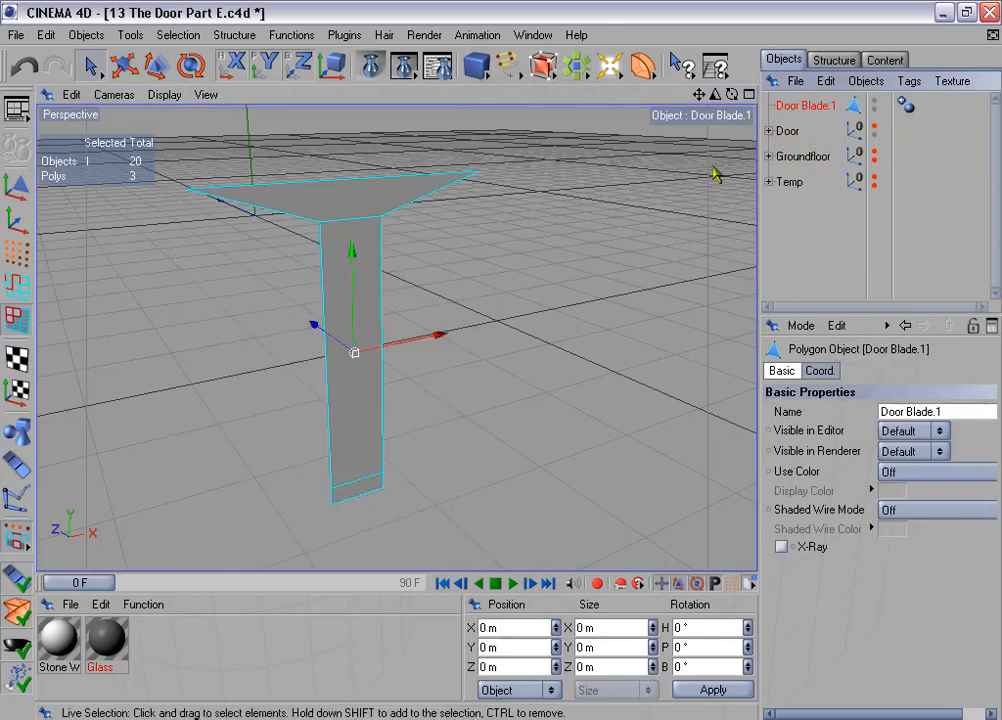
click(18, 262)
scroll(294, 240, up, 5)
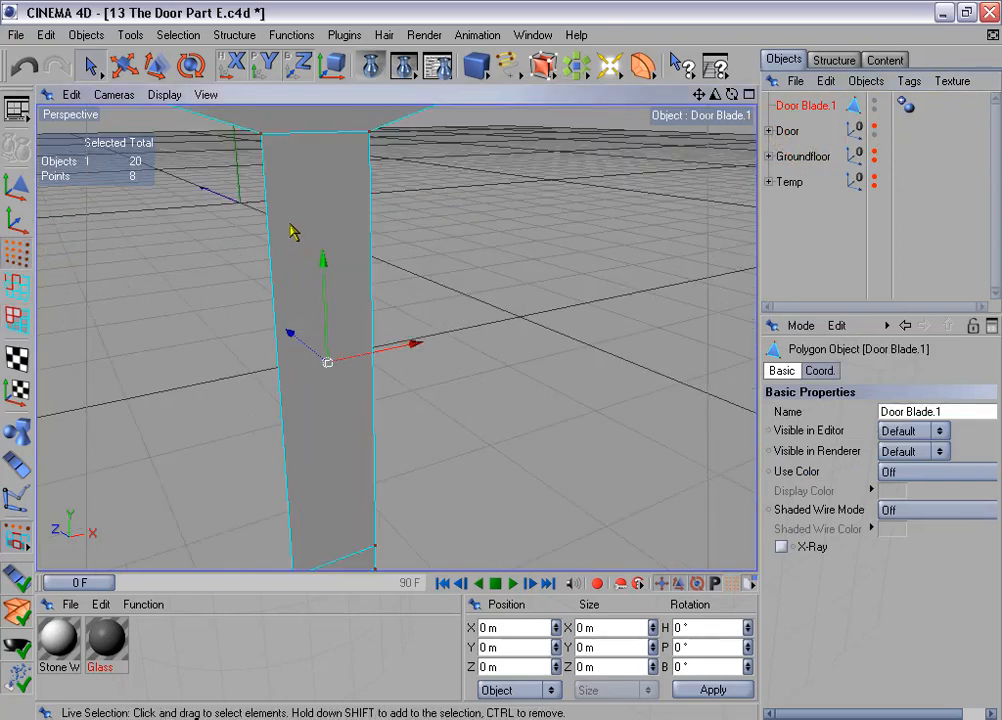
scroll(293, 230, down, 5)
Step: Align the upper-left corner point of Door Blade.1 with the inner point below it by setting its X position to -20 m
click(318, 222)
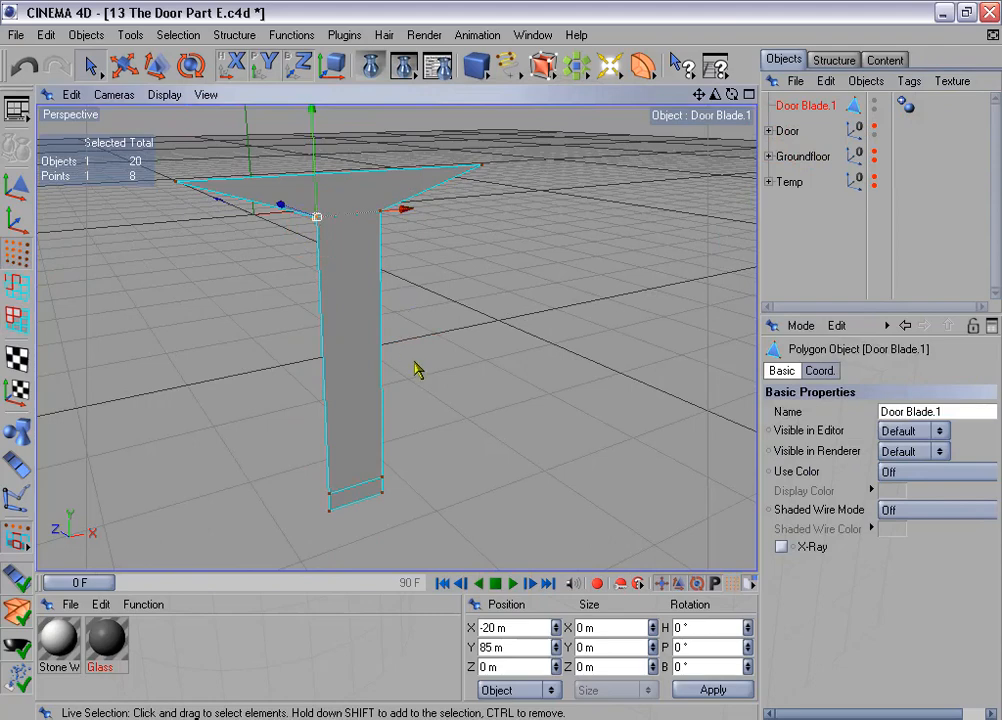
click(478, 627)
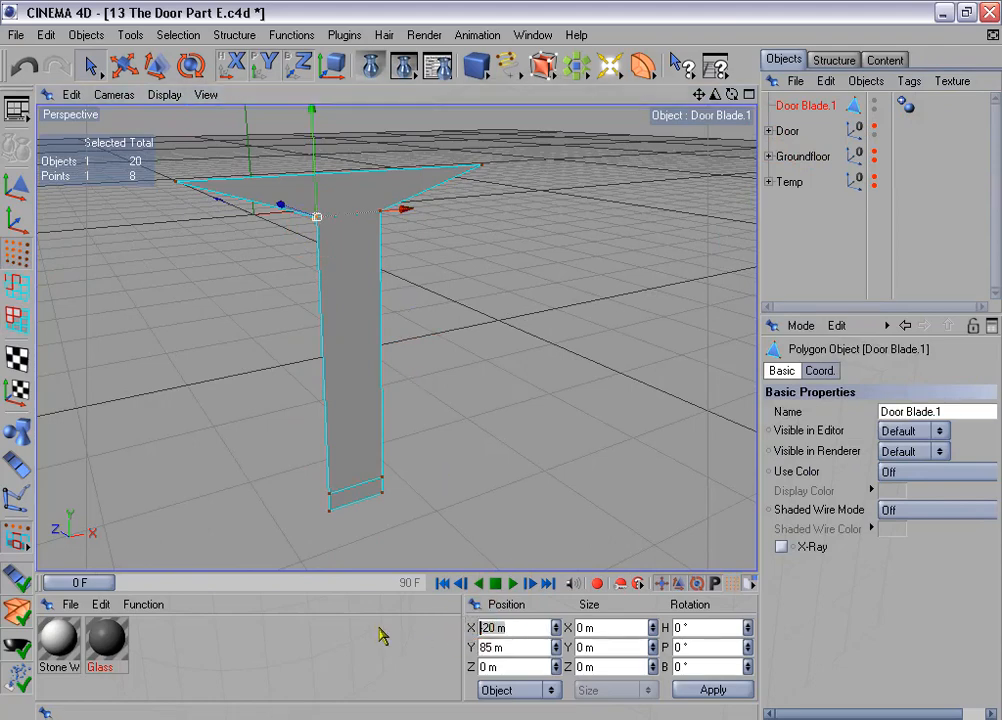
alt+middle_drag(416, 311, 438, 322)
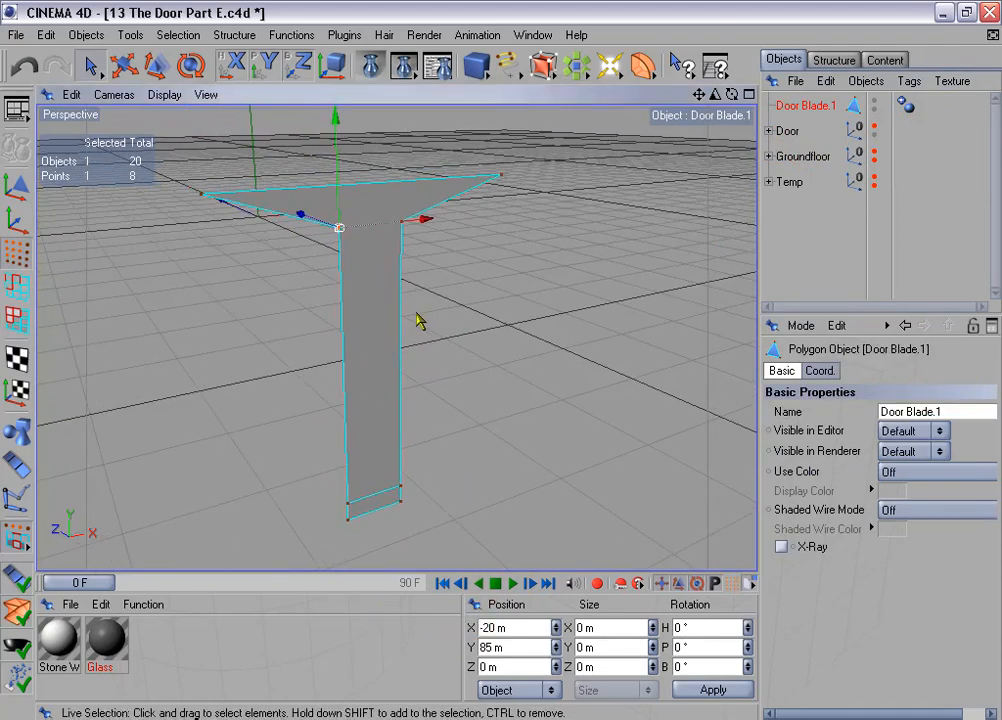
click(201, 197)
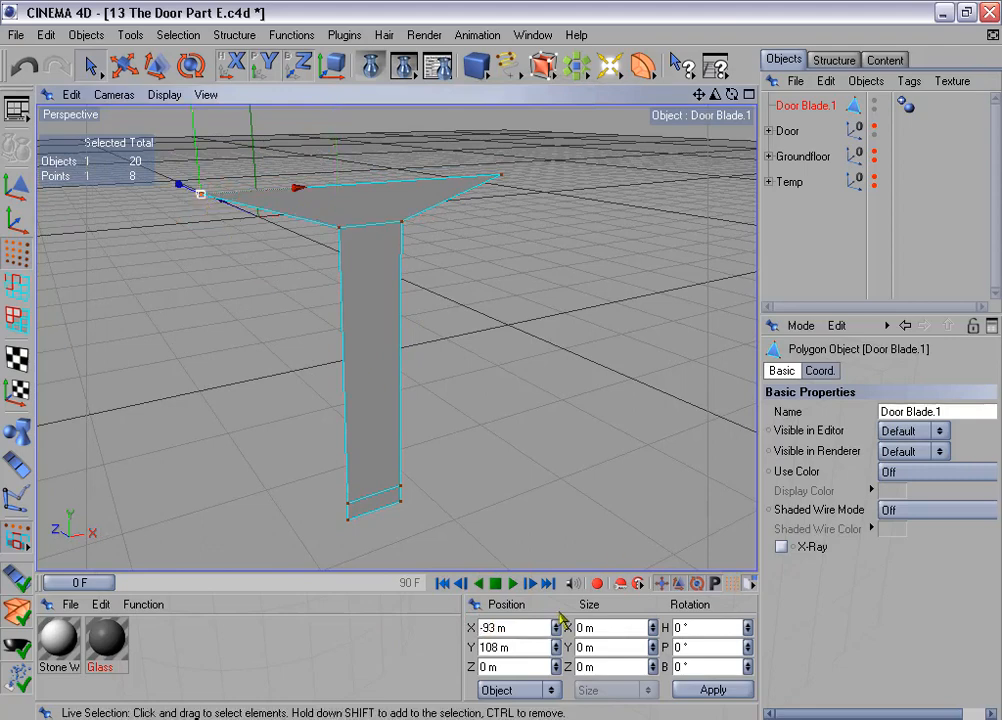
click(489, 627)
drag(489, 627, 518, 628)
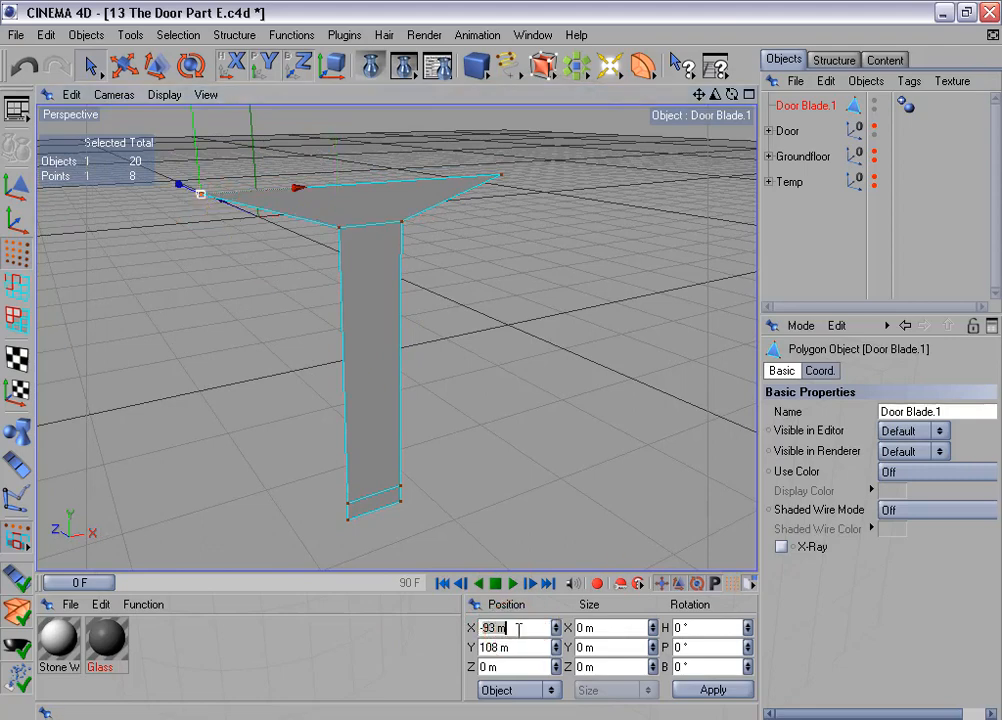
text(-20)
key(Return)
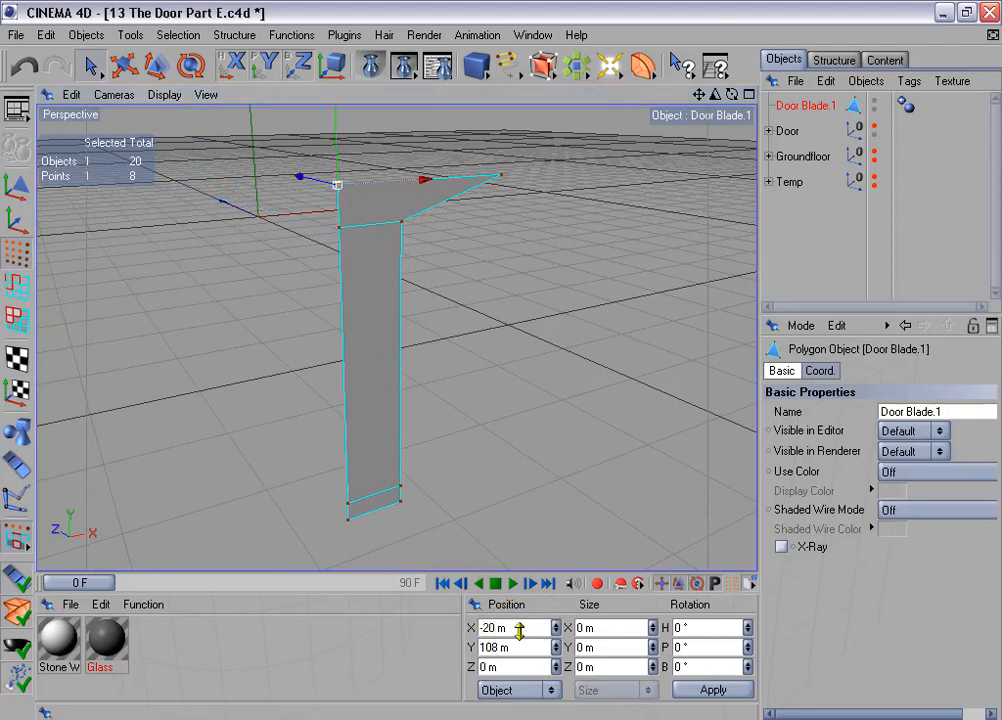
Step: Align the upper-right corner point of Door Blade.1 with the inner point below it by setting its X position to 20 m
click(402, 223)
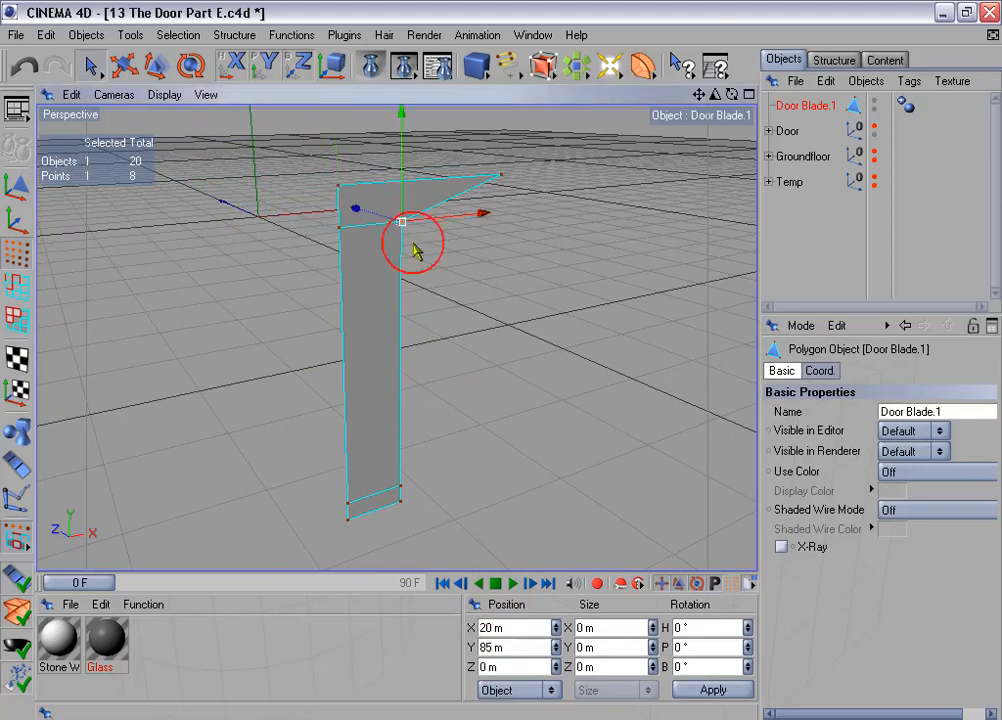
click(481, 627)
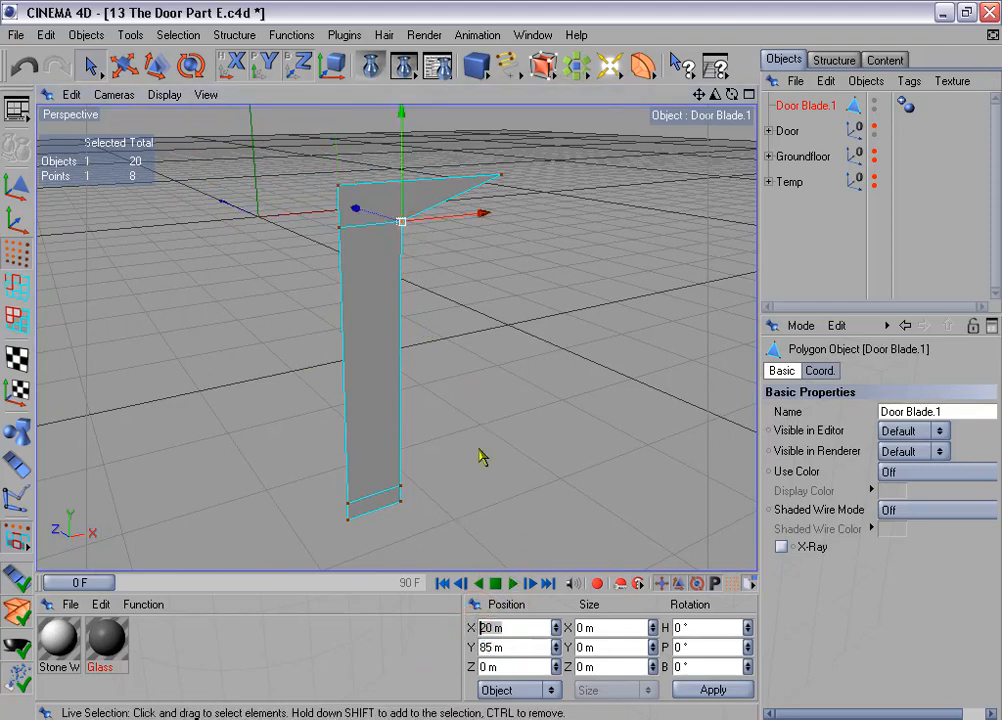
alt+drag(512, 409, 502, 352)
click(504, 230)
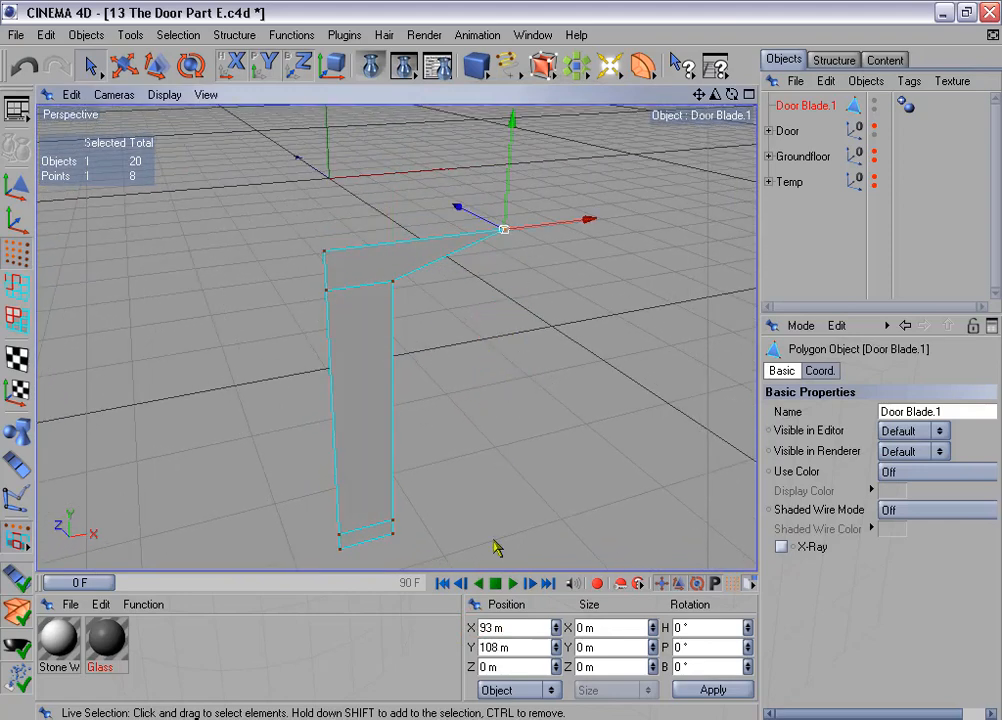
drag(523, 627, 455, 624)
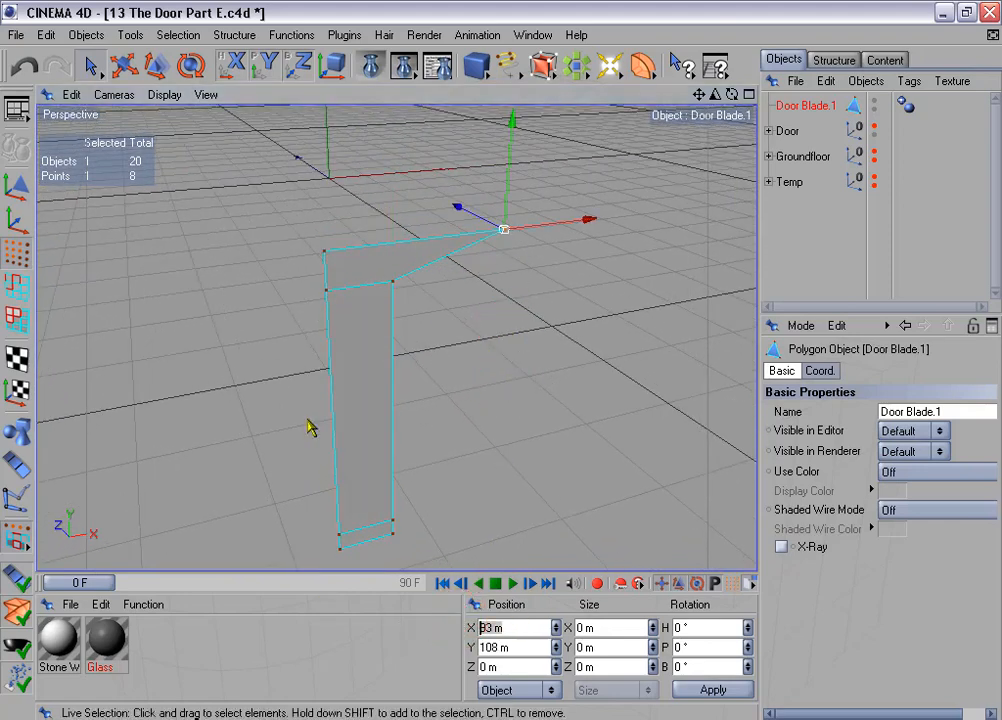
text(20)
key(Return)
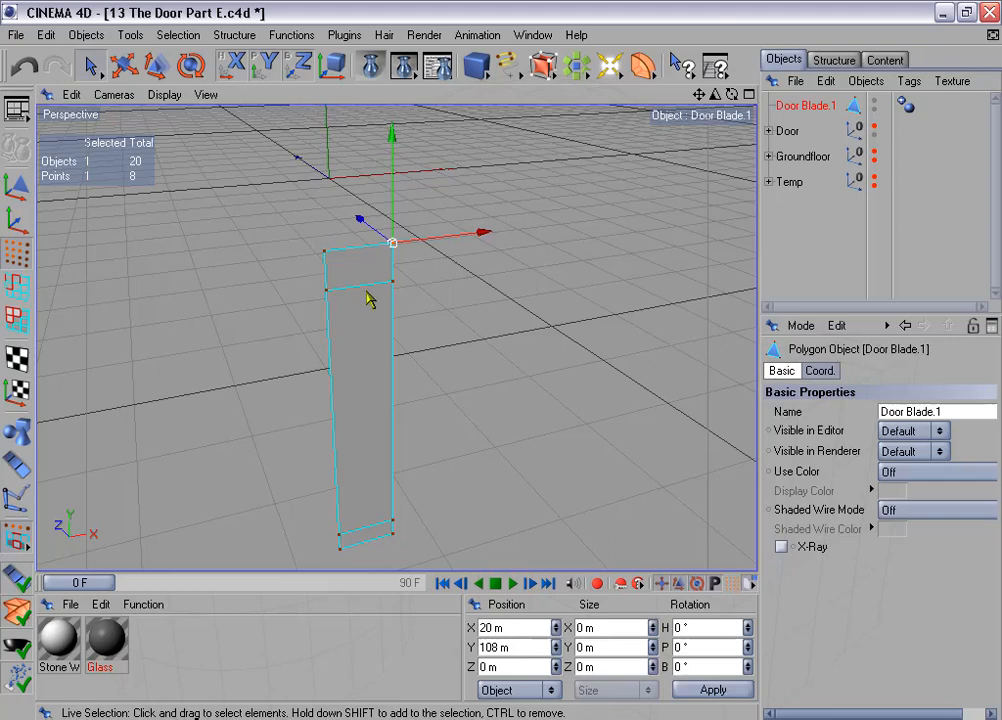
Step: Select all polygons of Door Blade.1 in polygon mode and melt them into a single polygon
alt+drag(367, 291, 371, 279)
click(17, 317)
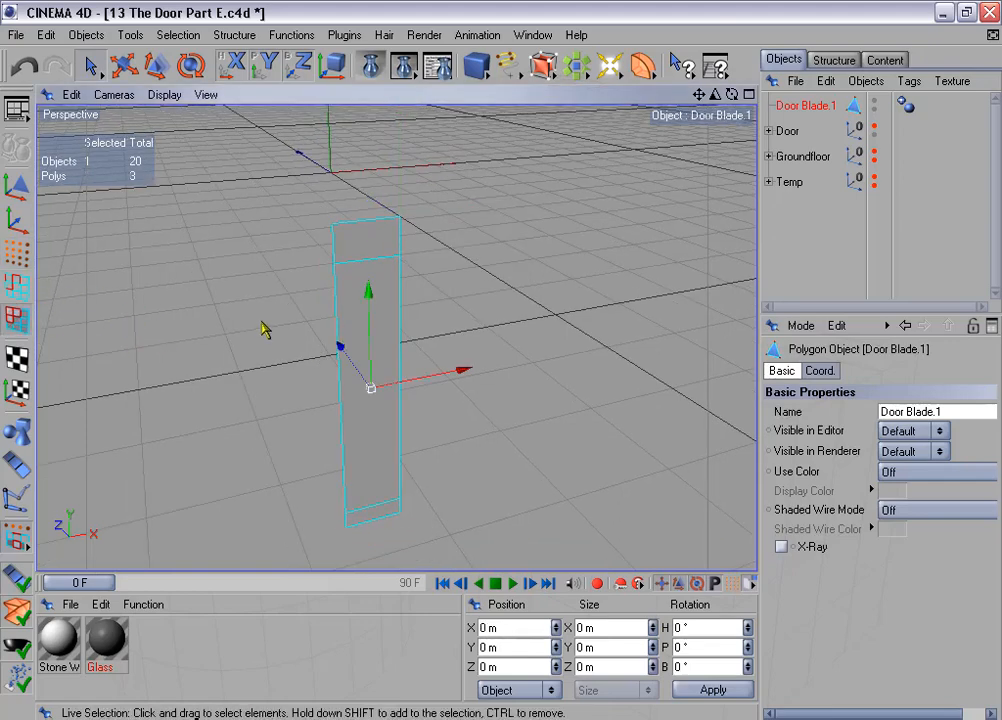
key(ctrl+a)
right_click(480, 230)
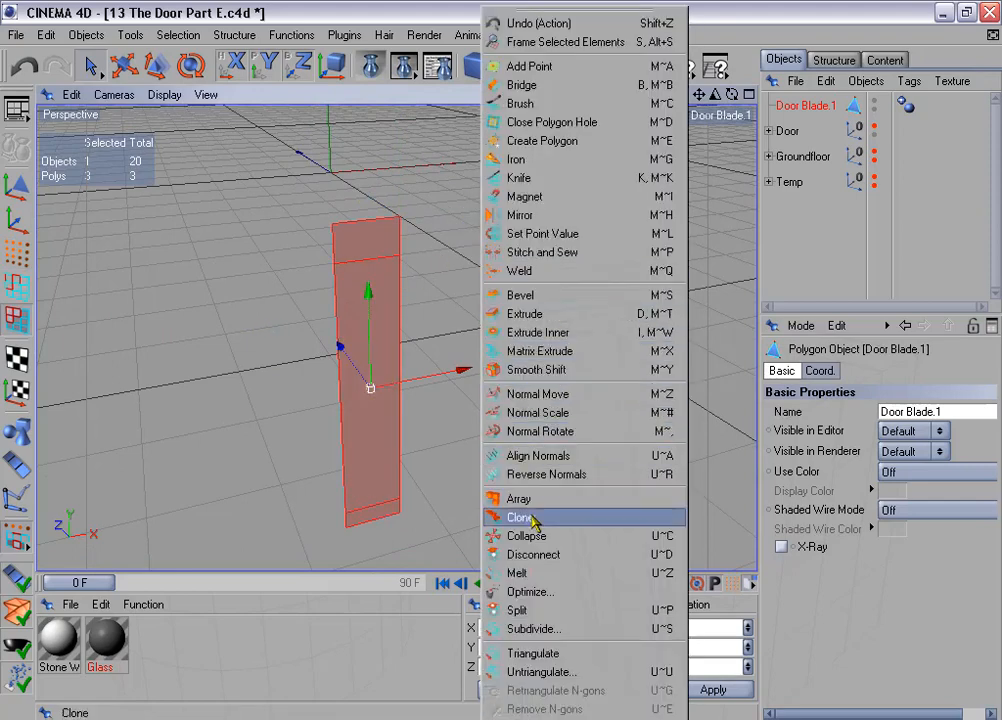
click(552, 573)
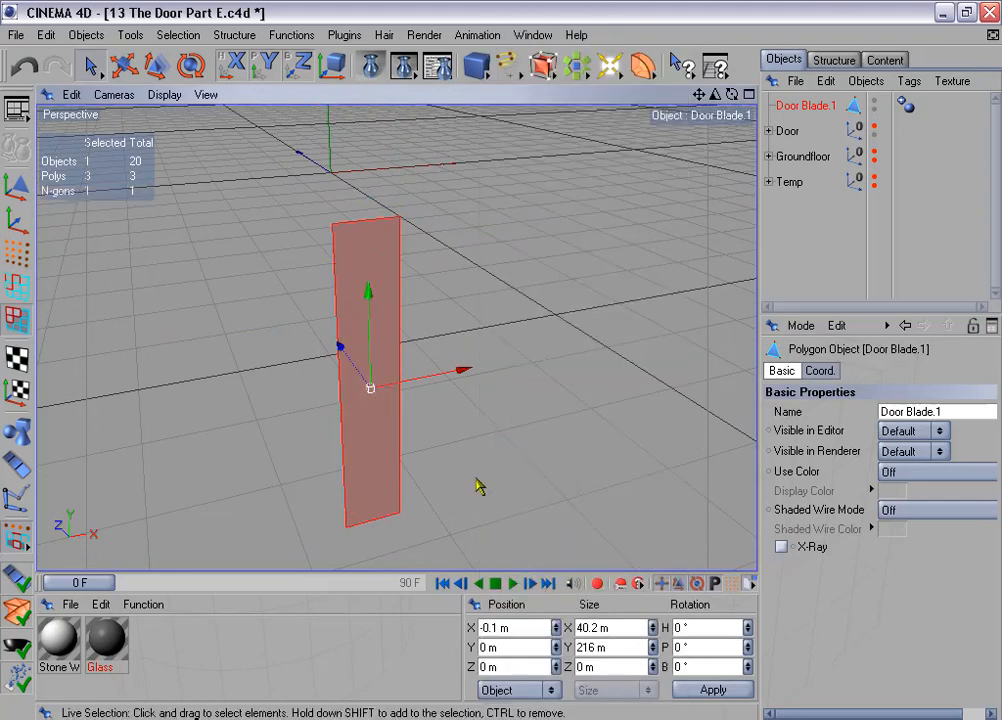
Step: Delete the four intermediate points along the strip's long sides in point mode, keeping only its corner points
click(22, 255)
click(378, 262)
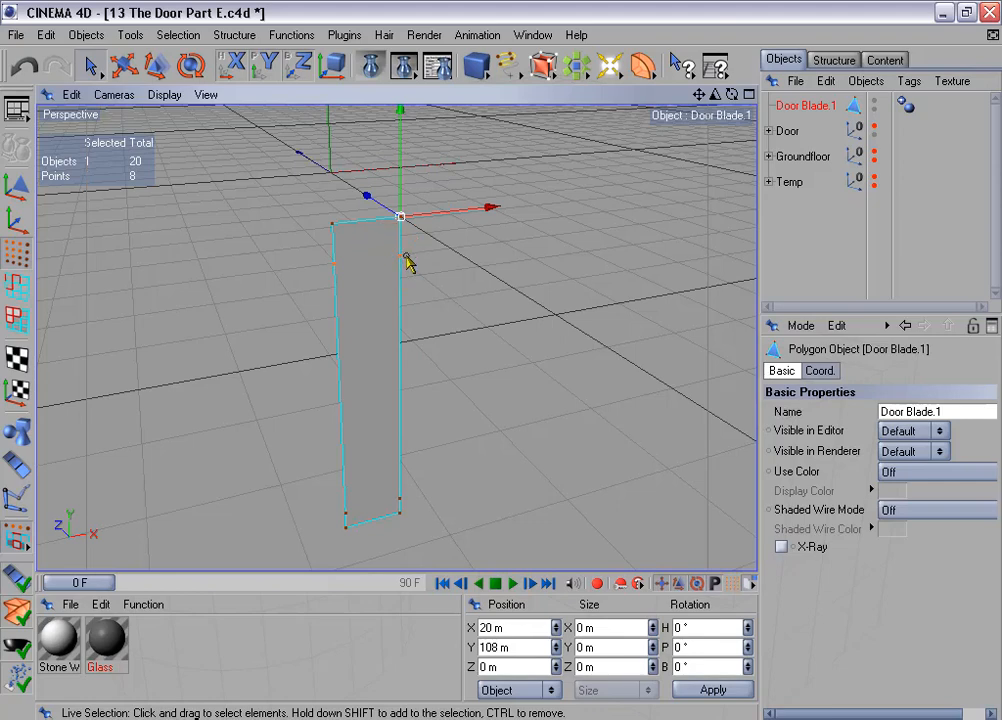
drag(406, 257, 409, 258)
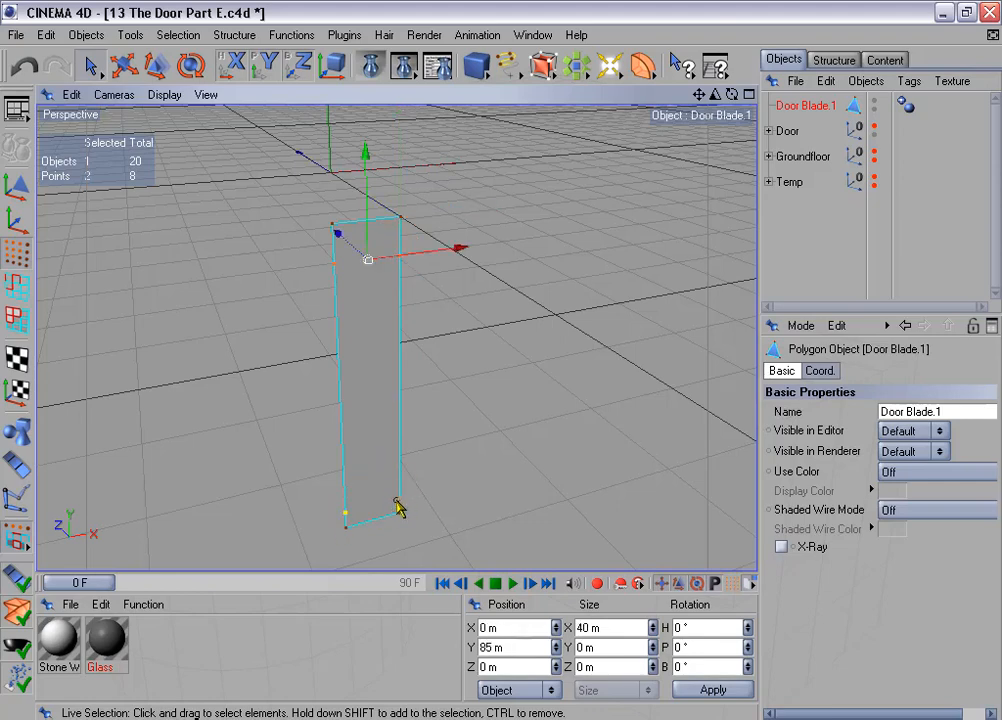
shift+drag(397, 501, 404, 499)
click(448, 425)
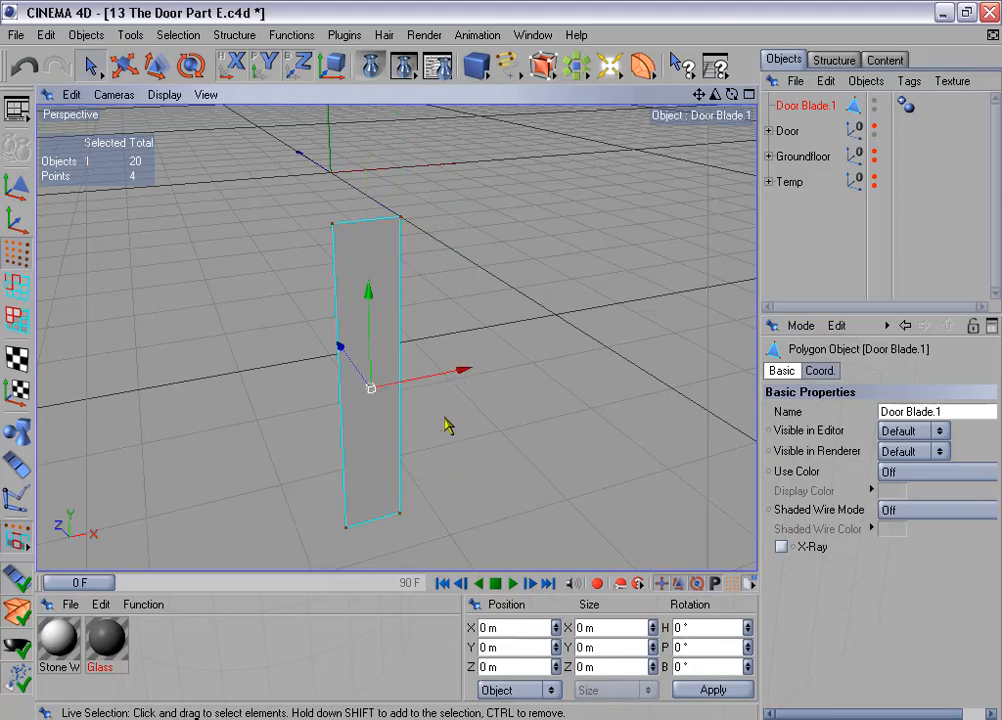
Step: Select all the strip's corner points and open their X size for editing
key(ctrl+a)
alt+middle_drag(482, 424, 504, 388)
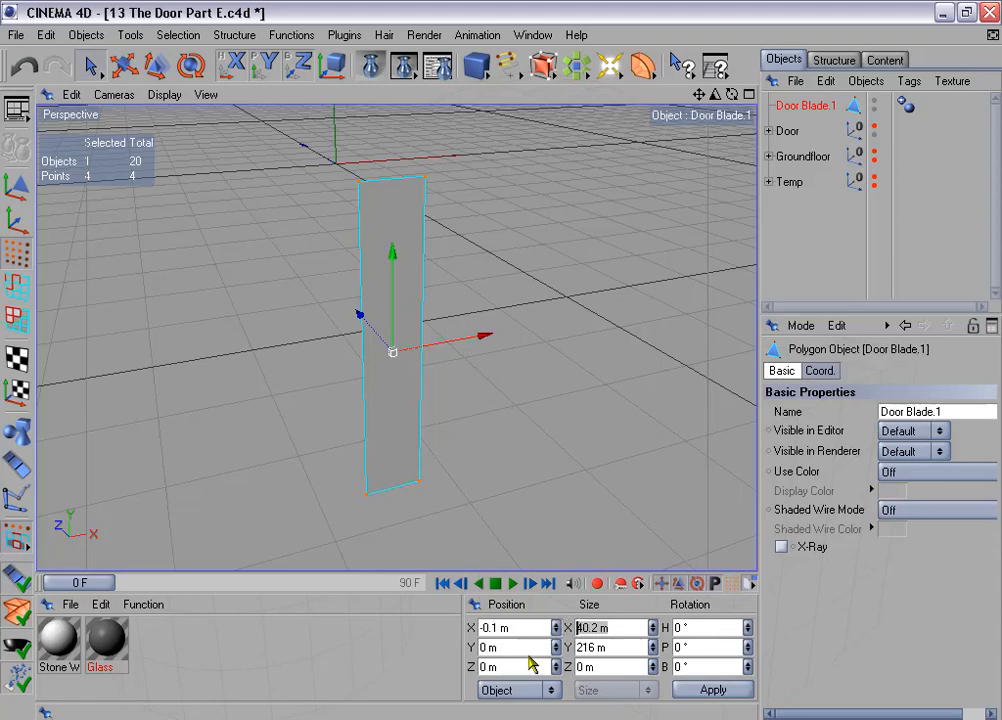
Step: Set the X size of the Door Blade.1 points to 8 m and show the Door group in the editor
text(8)
click(745, 686)
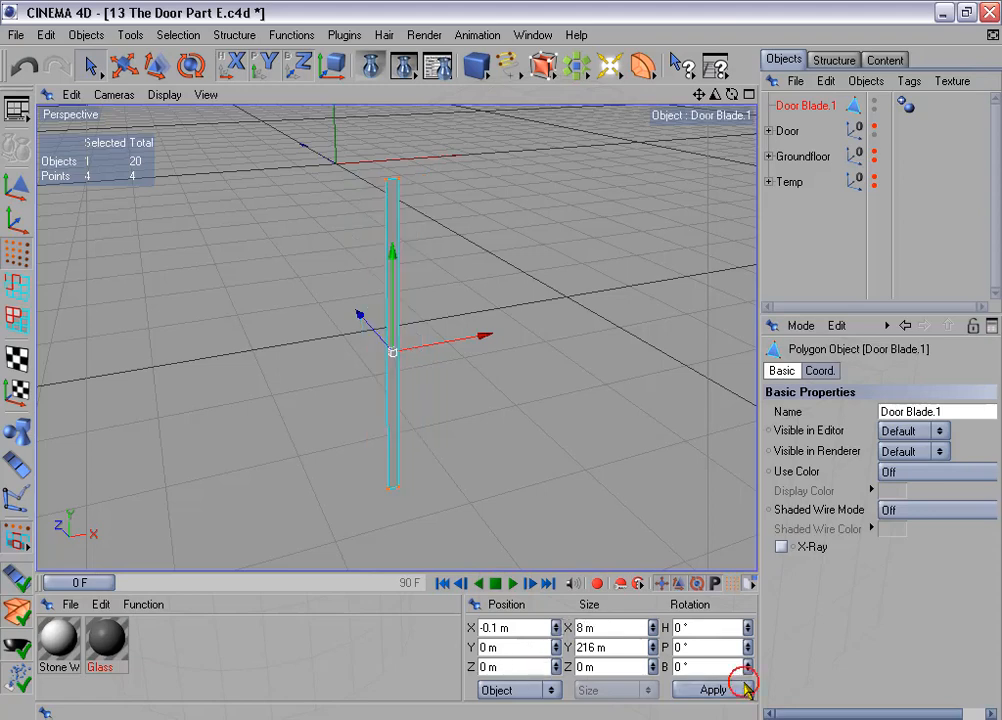
mouse_move(489, 353)
alt+mouse_down()
mouse_move(500, 361)
mouse_move(486, 358)
alt+mouse_up()
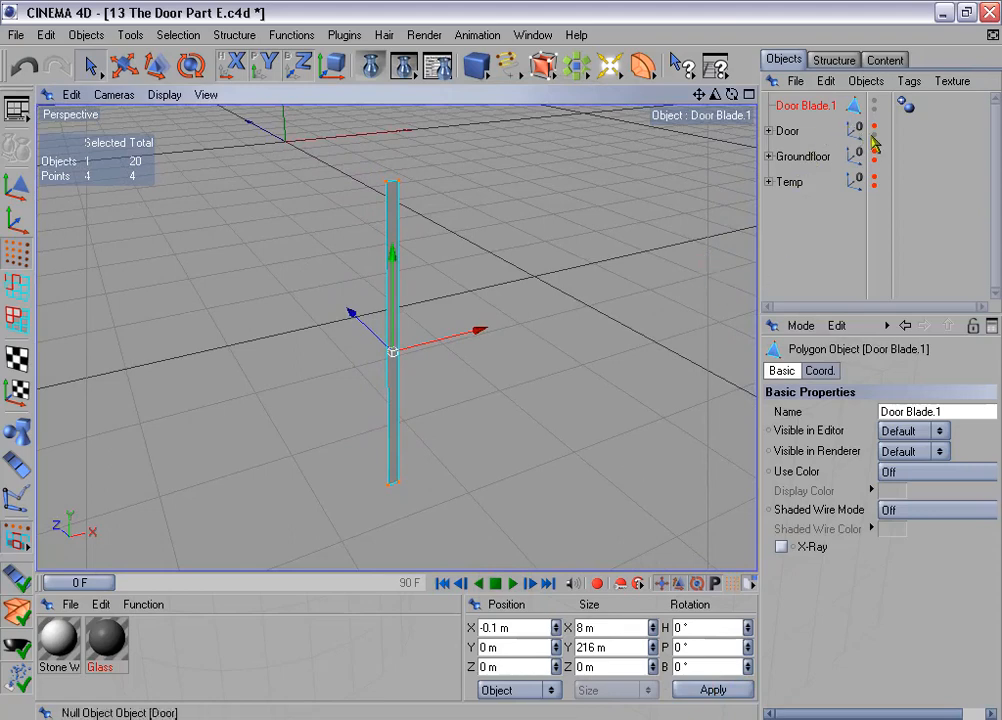
click(875, 128)
alt+drag(651, 280, 430, 410)
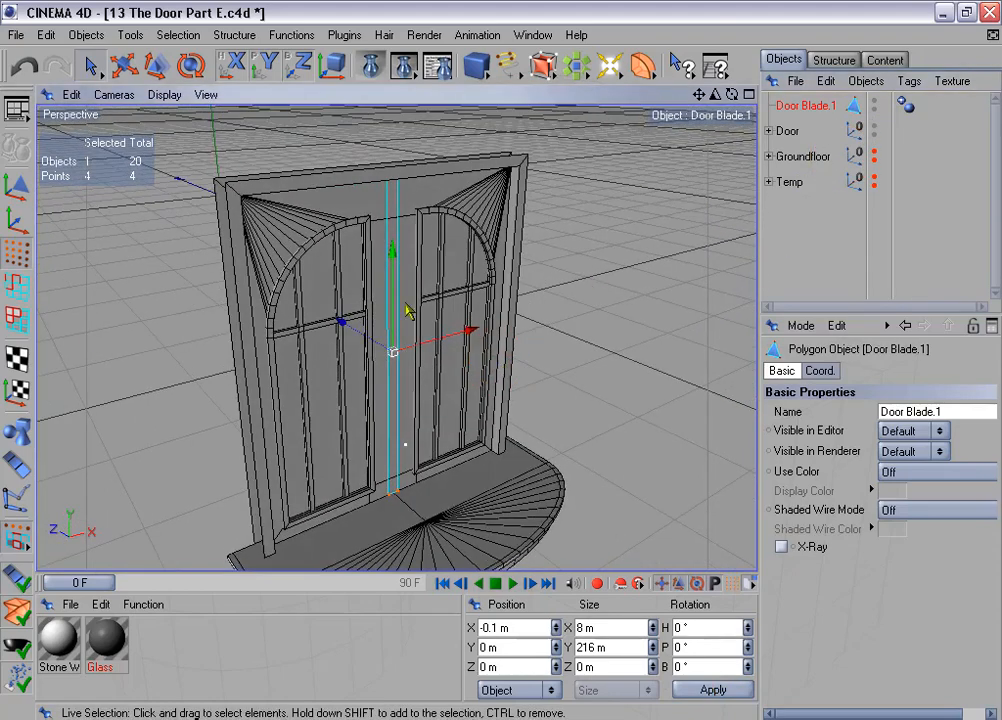
Step: Extrude the narrow strip polygon of Door Blade.1 by an offset of 2 m without creating caps
click(17, 318)
alt+drag(537, 374, 544, 340)
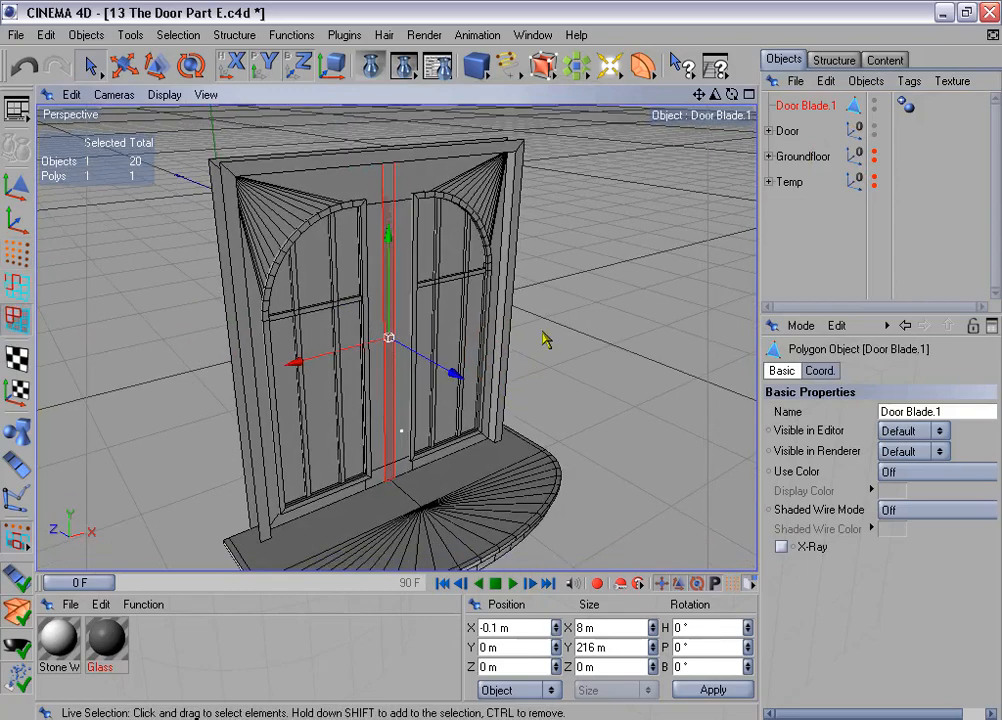
right_click(545, 340)
click(625, 313)
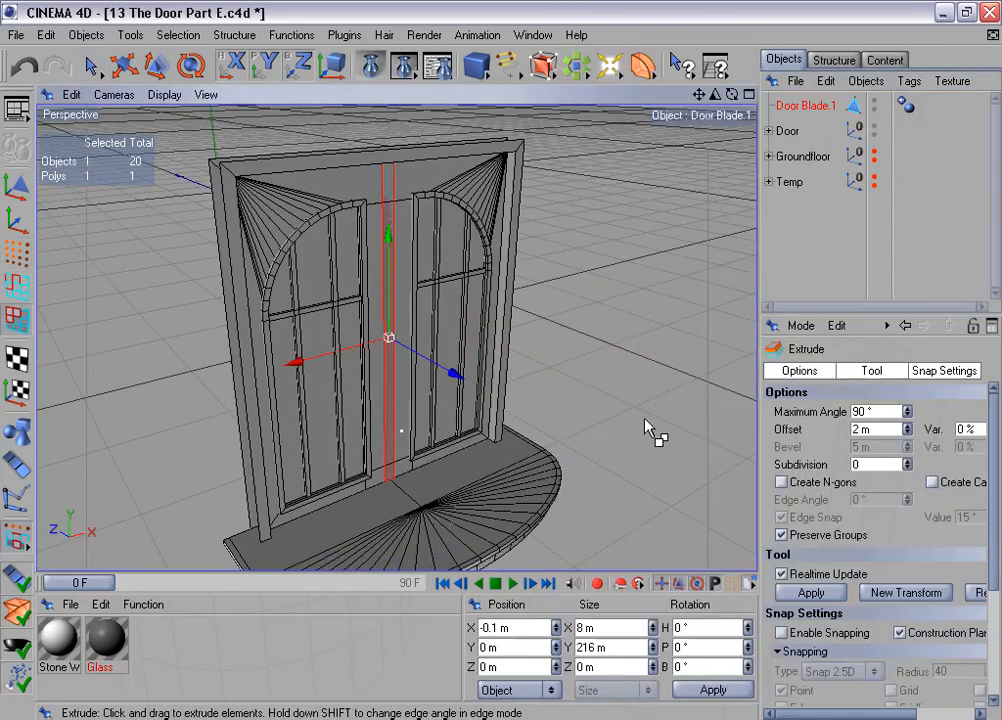
drag(758, 432, 718, 432)
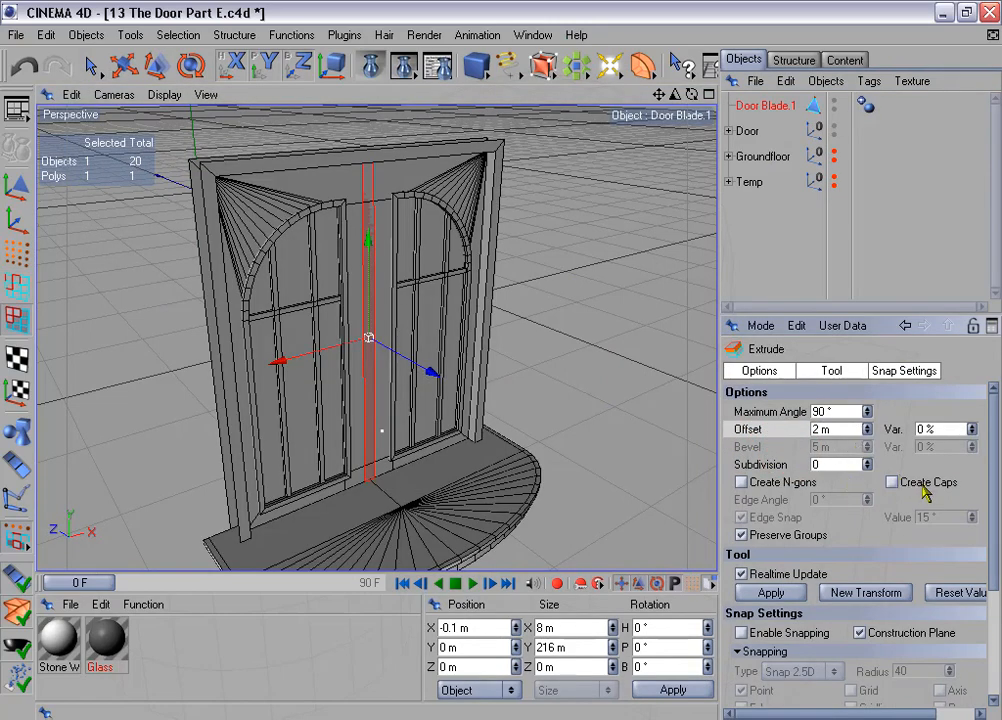
click(771, 592)
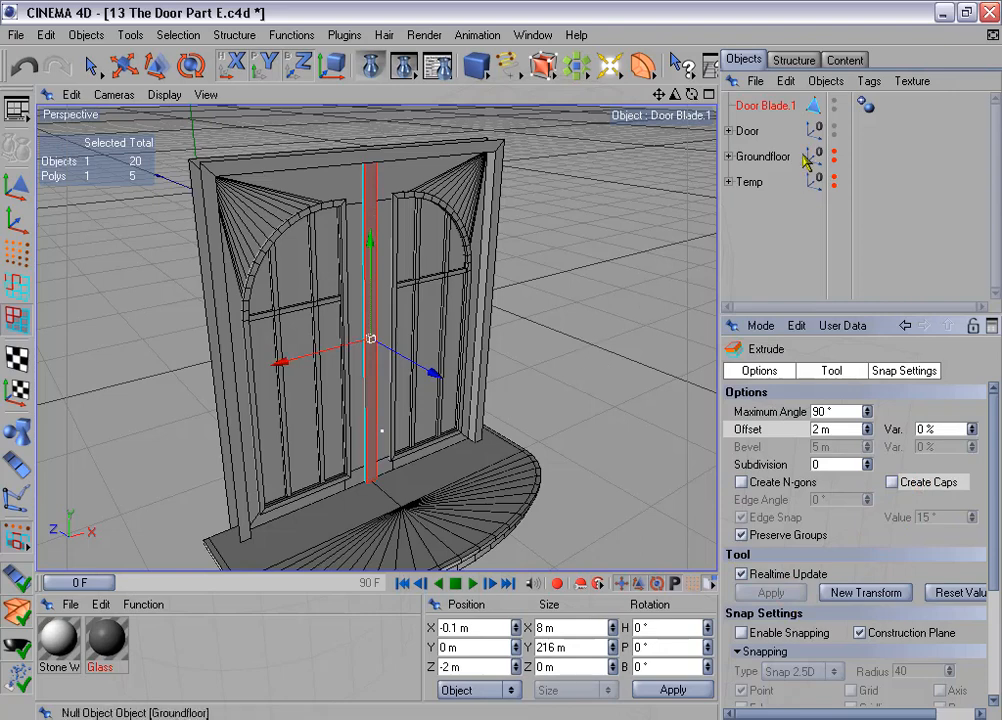
Step: Hide the Door group in the editor and delete the small end polygons at the upper and lower ends of the strip
double_click(835, 127)
alt+drag(501, 356, 526, 277)
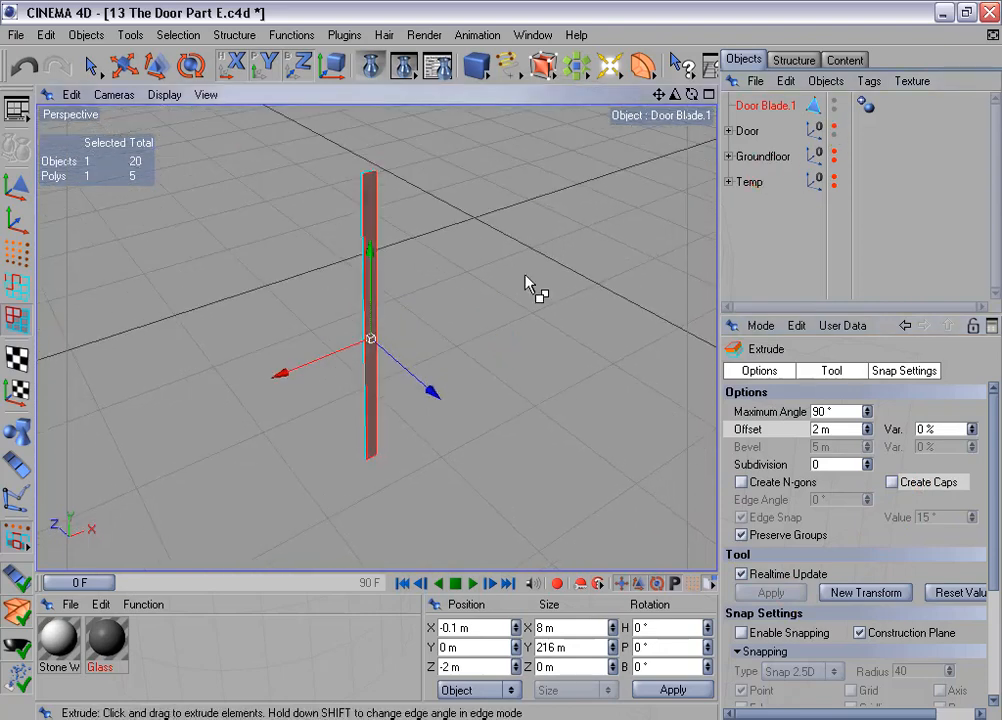
alt+middle_drag(526, 277, 526, 289)
alt+right_drag(526, 289, 523, 289)
click(394, 249)
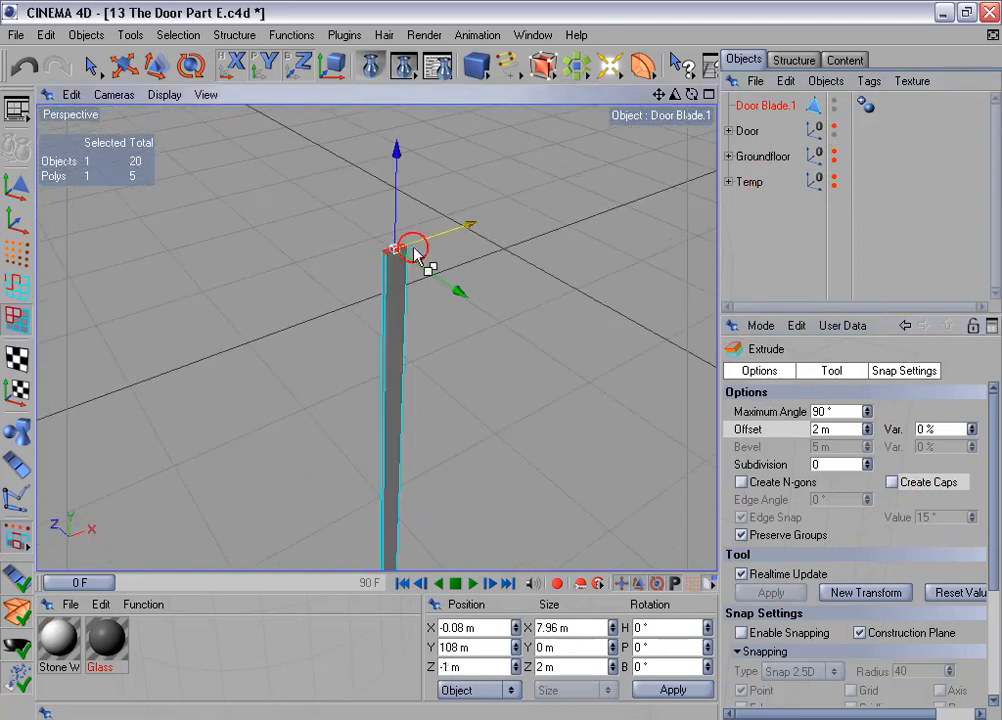
alt+drag(501, 362, 501, 281)
alt+middle_drag(501, 281, 472, 110)
alt+middle_drag(485, 352, 495, 252)
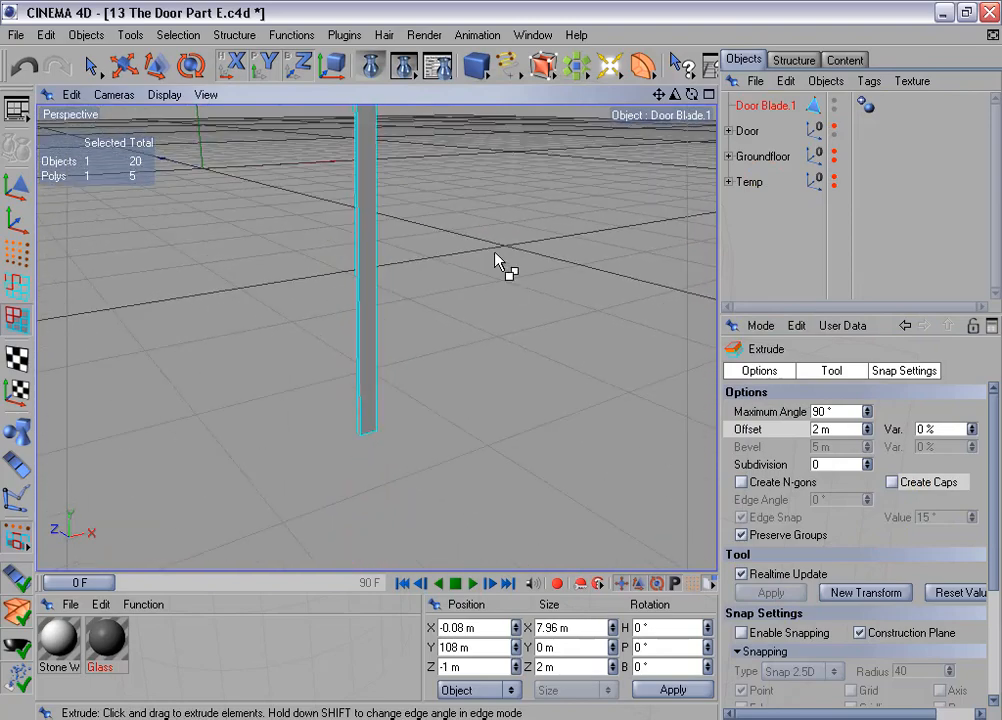
alt+drag(495, 252, 518, 118)
alt+middle_drag(495, 252, 511, 85)
alt+drag(501, 361, 377, 446)
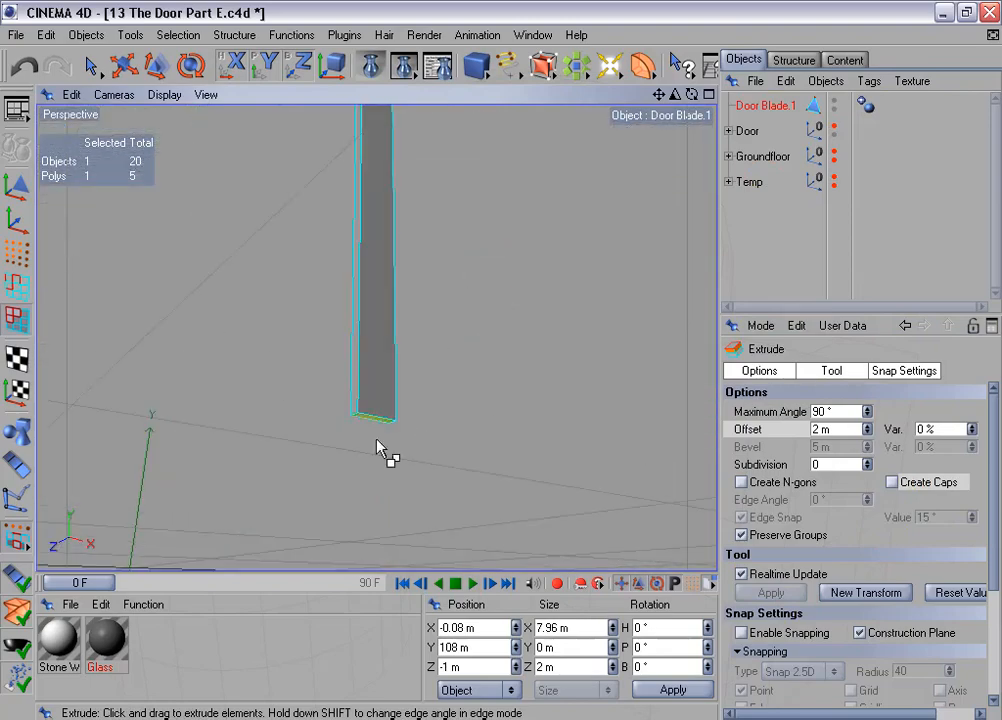
shift+click(372, 420)
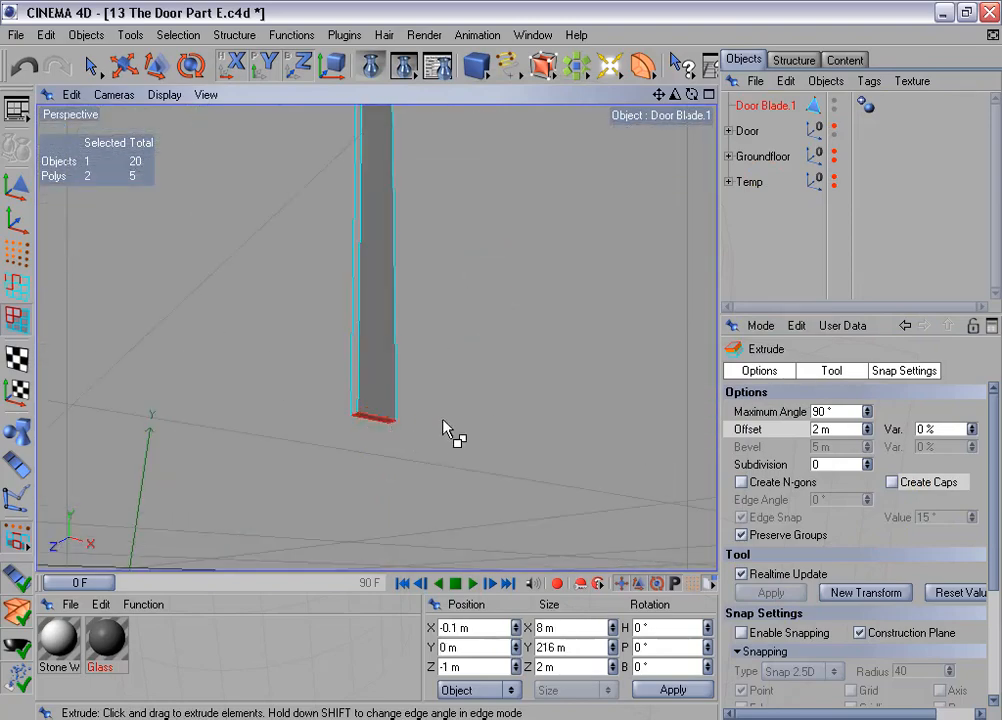
key(Delete)
Step: Select the two long front edges of the strip and store them as an edge selection
click(17, 287)
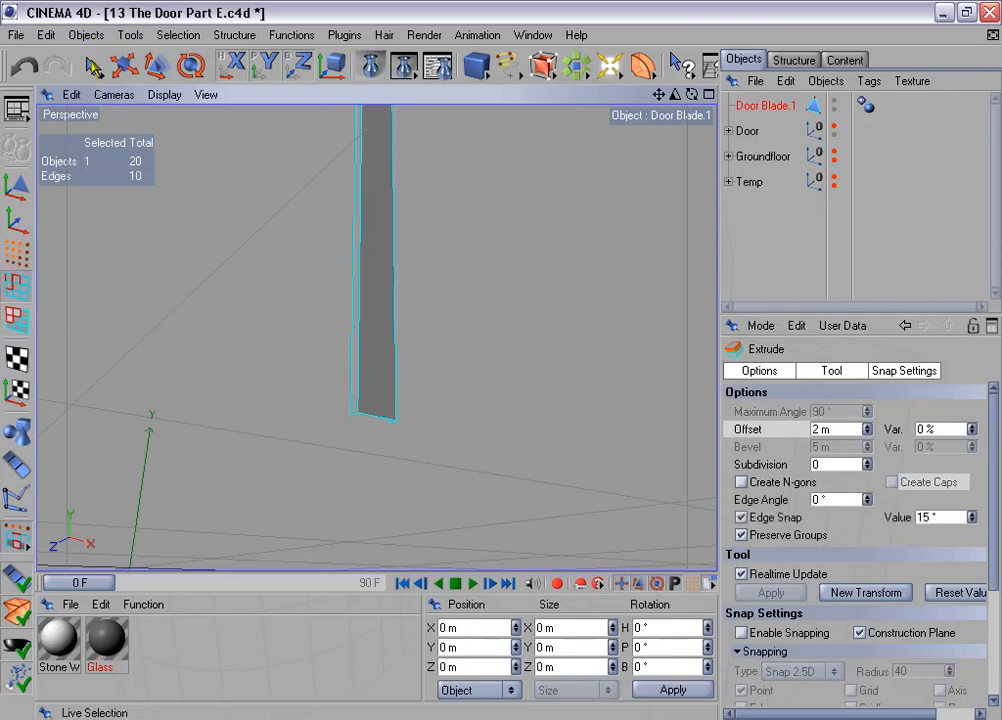
click(90, 66)
drag(429, 308, 373, 301)
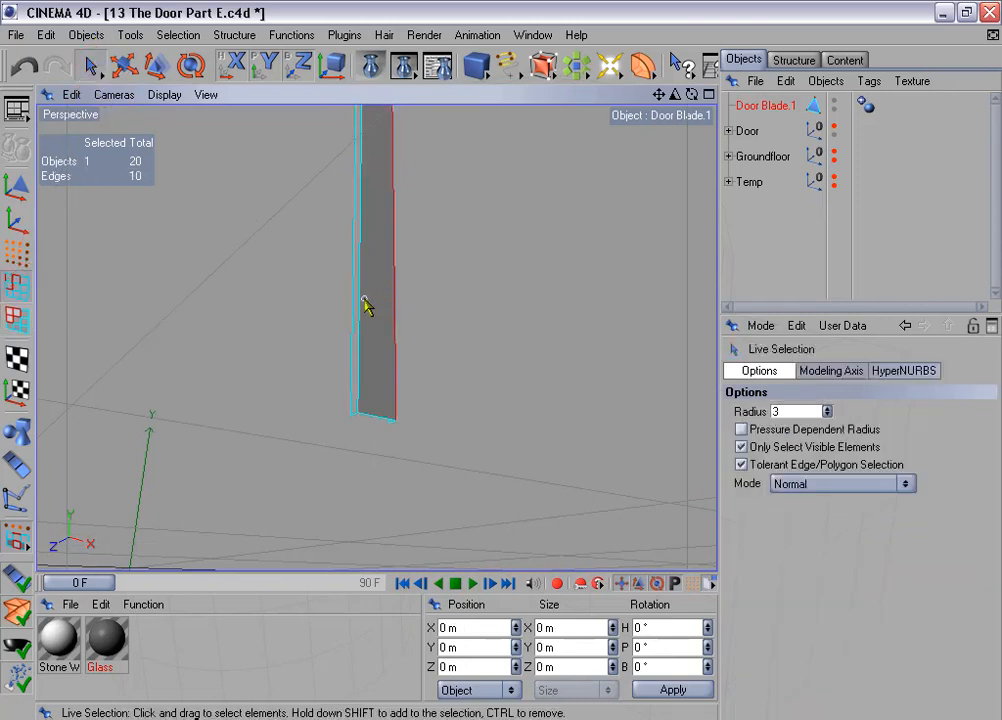
shift+click(366, 306)
click(178, 35)
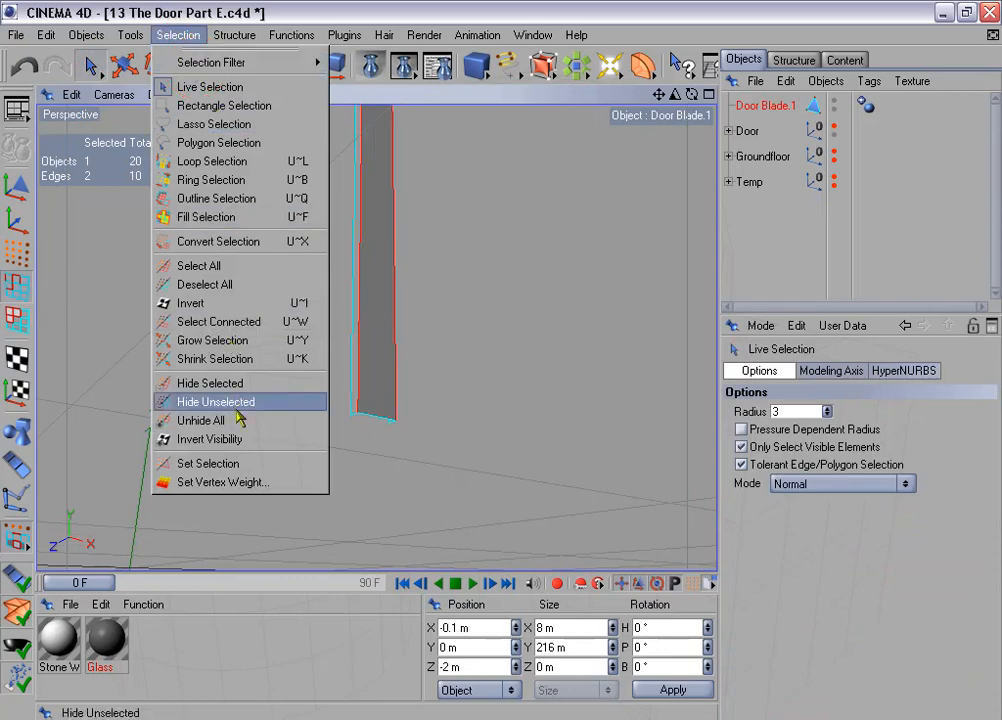
click(250, 463)
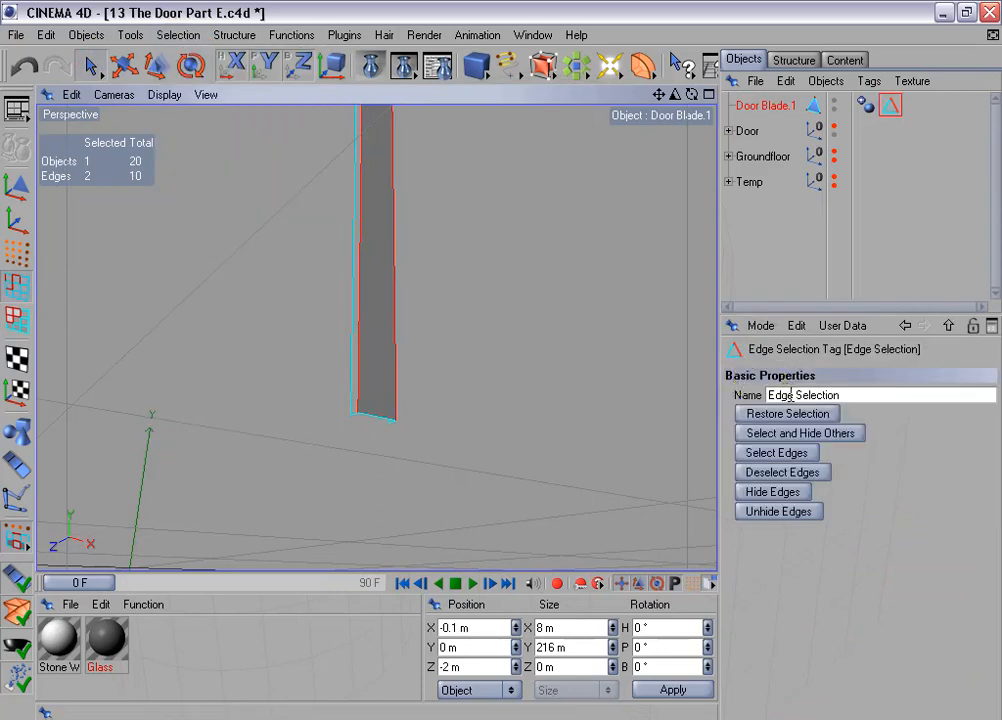
Step: Rename the edge selection tag to "Edges for beveling"
click(885, 400)
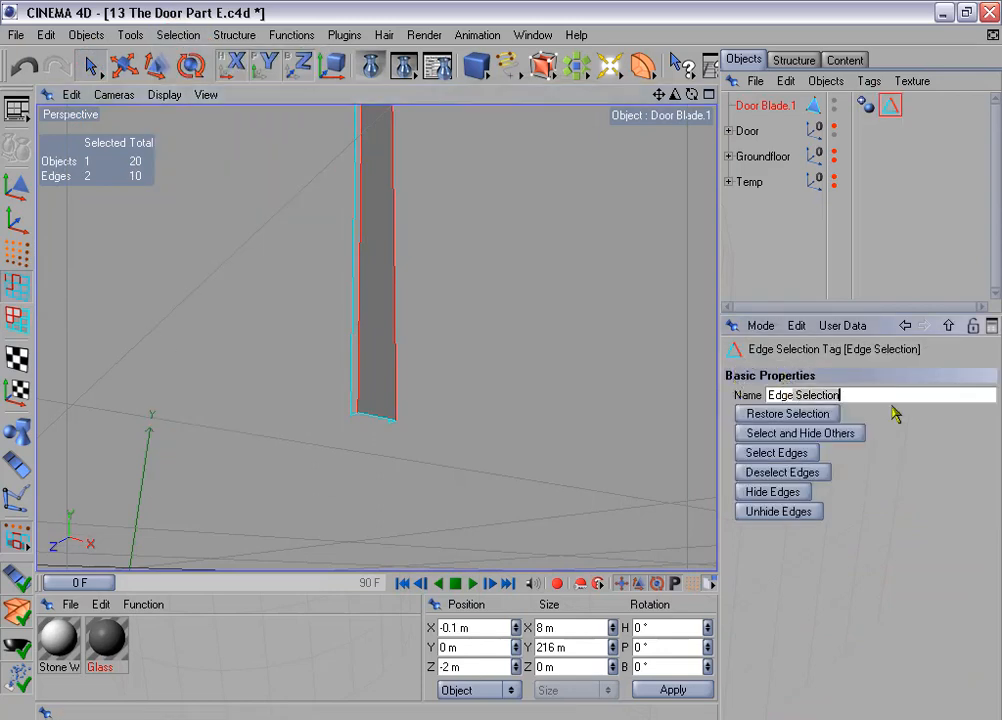
key(BackSpace)
key(BackSpace)
key(BackSpace)
key(BackSpace)
key(BackSpace)
key(BackSpace)
key(BackSpace)
key(BackSpace)
key(BackSpace)
key(BackSpace)
text(s for beveling)
key(Return)
Step: Rename the Door Blade.1 object to "Door Intermediate Piece"
alt+right_drag(418, 280, 318, 282)
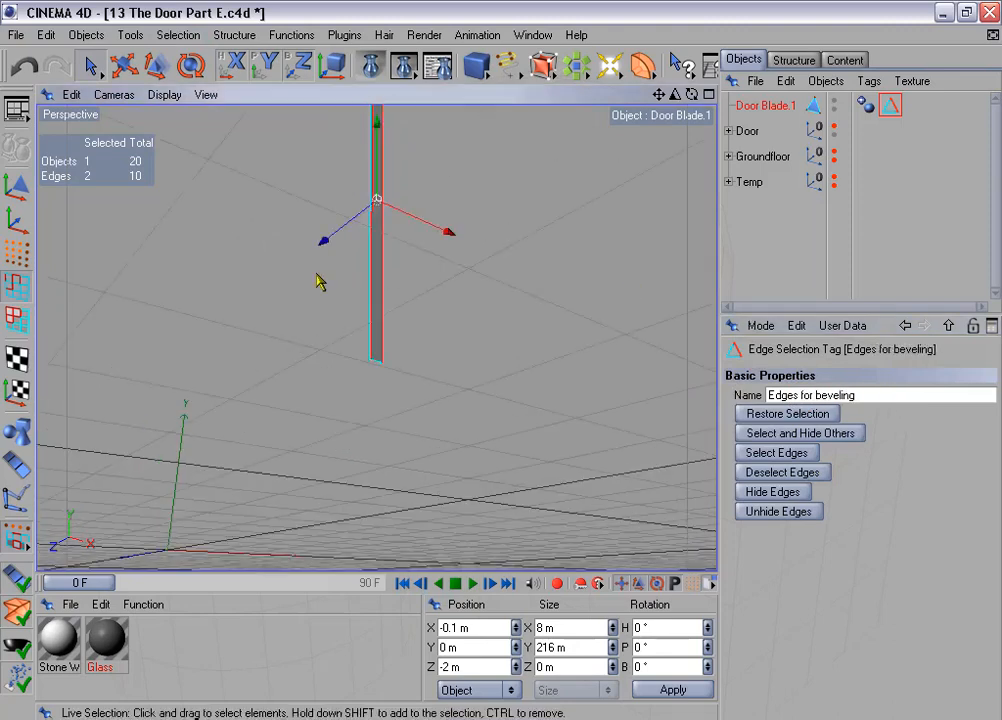
double_click(775, 107)
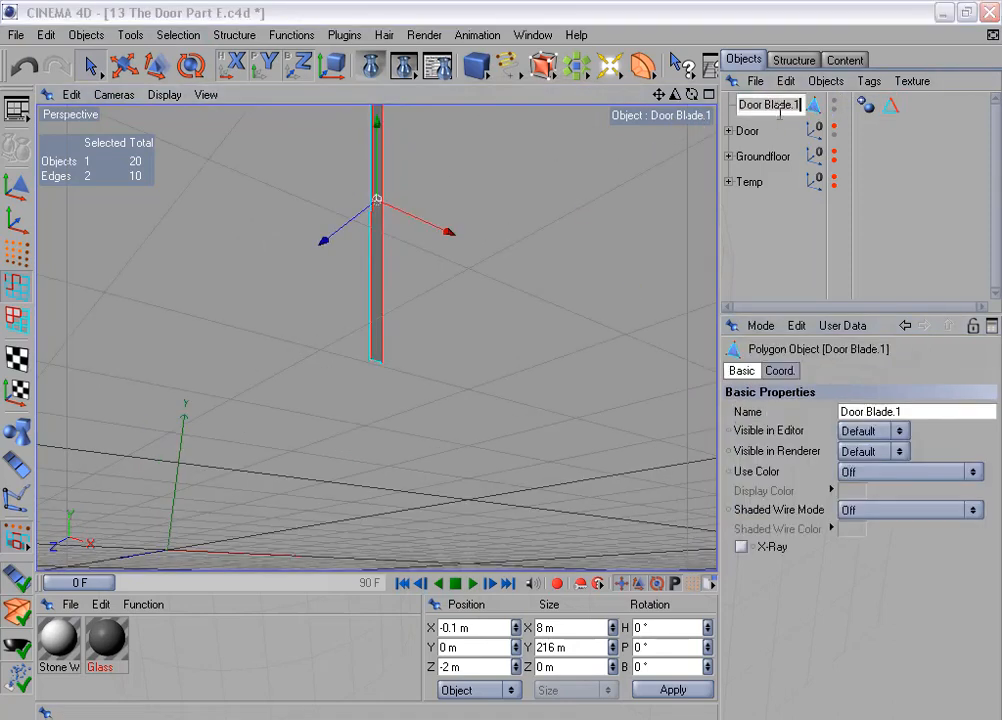
text(D)
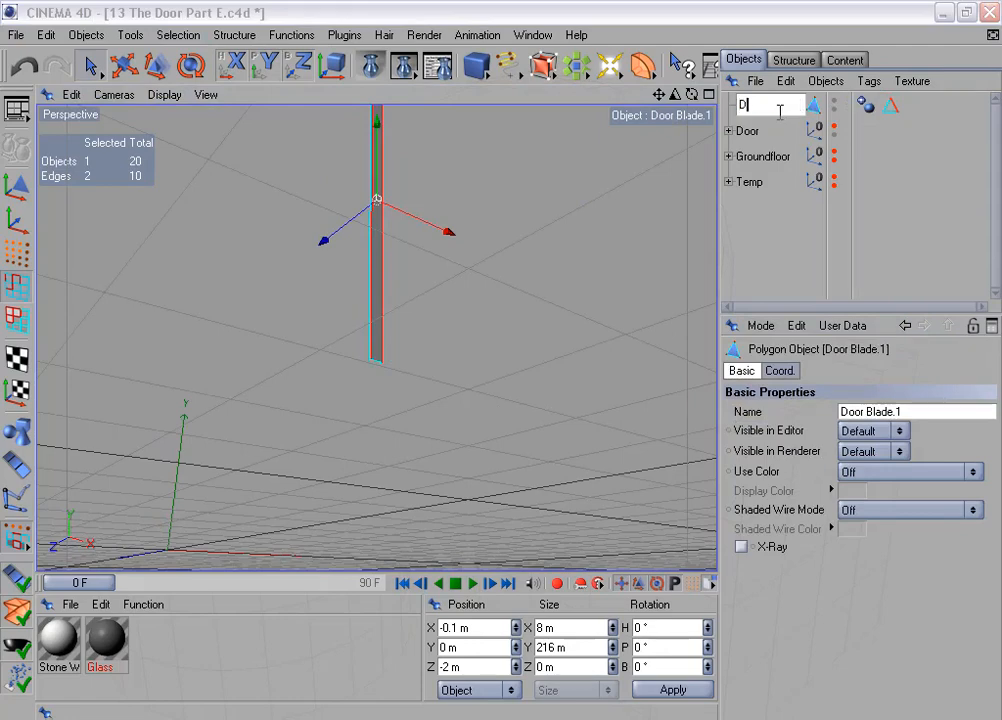
text(oor Intermediate P)
text(iece)
key(Return)
Step: Move Door Intermediate Piece into the Door group and show the collapsed group in the editor
scroll(470, 291, down, 3)
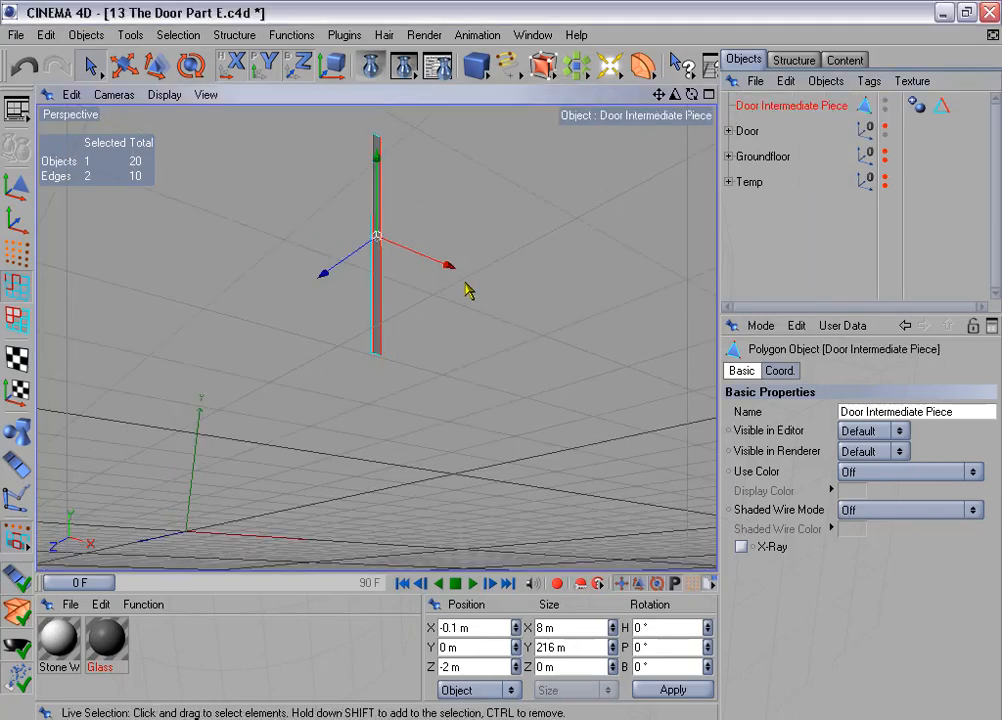
alt+drag(470, 291, 502, 385)
alt+middle_drag(514, 196, 510, 269)
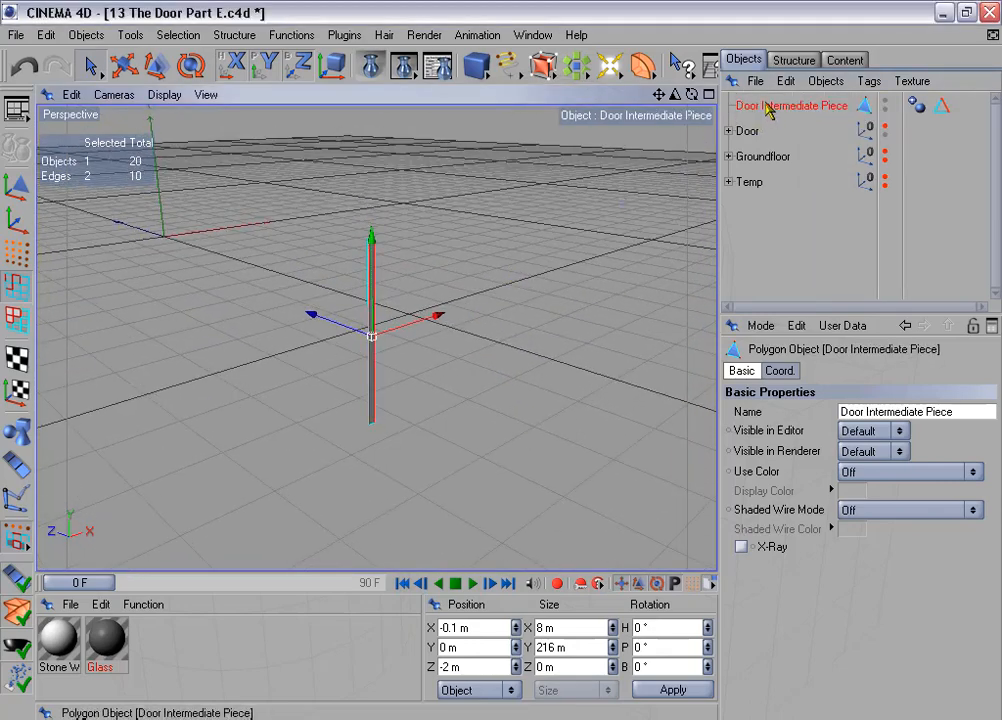
drag(738, 104, 757, 130)
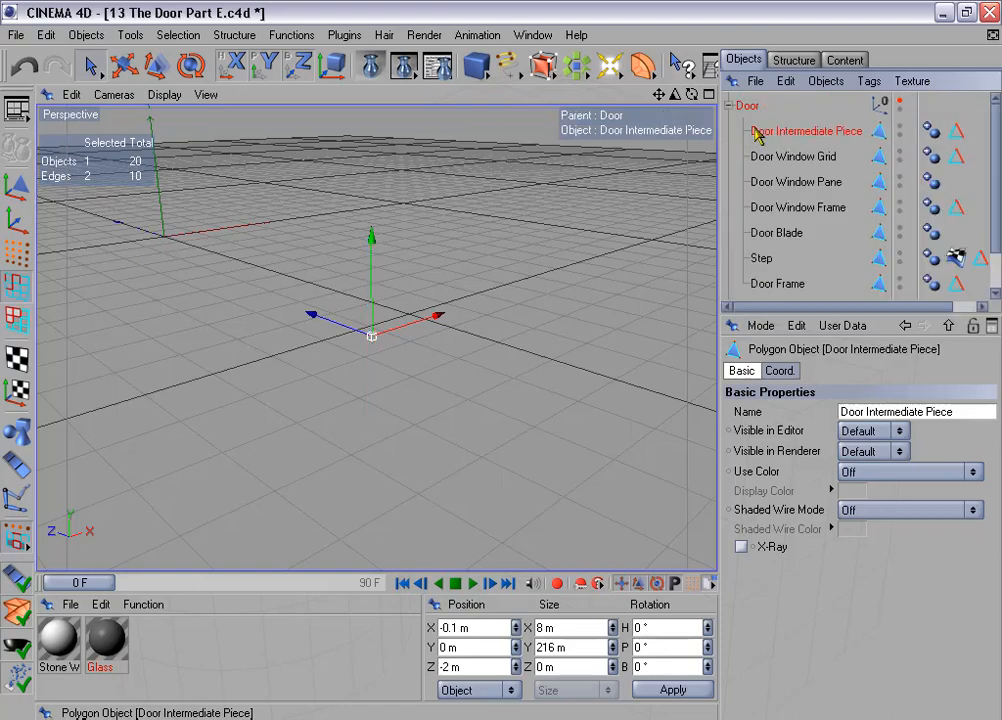
click(901, 103)
click(729, 106)
alt+drag(508, 305, 501, 361)
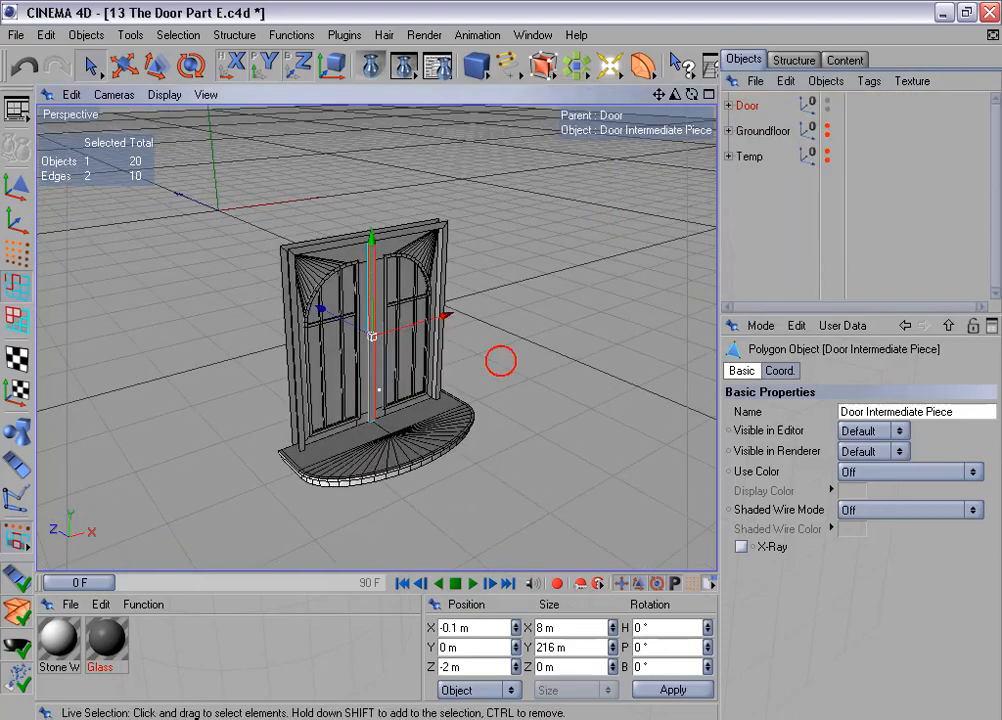
mouse_move(564, 241)
alt+middle_down()
mouse_move(544, 249)
mouse_move(564, 255)
alt+middle_up()
scroll(548, 248, up, 3)
Step: Apply the Stone White material to Door Intermediate Piece, Door Window Grid, Door Window Frame and Door Frame
click(729, 105)
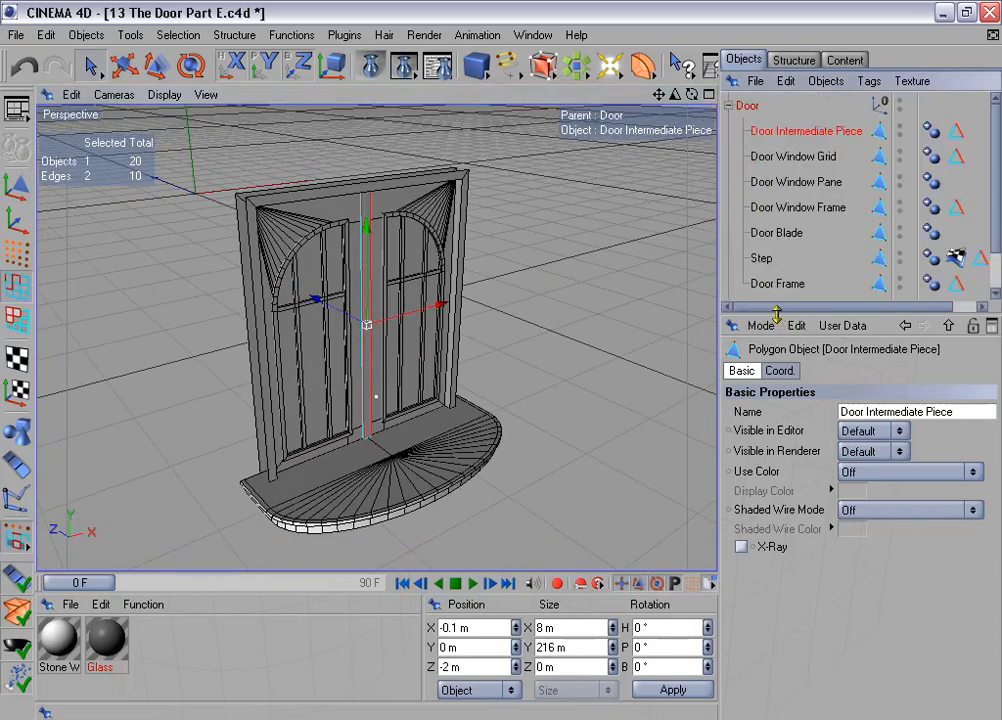
drag(776, 314, 776, 422)
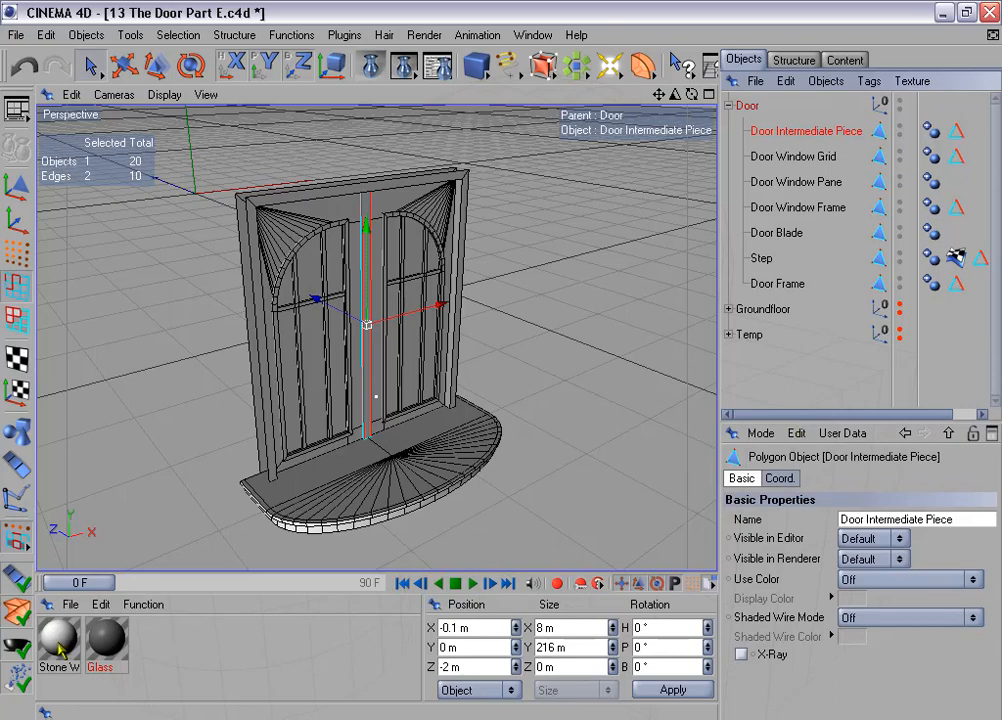
drag(58, 645, 795, 131)
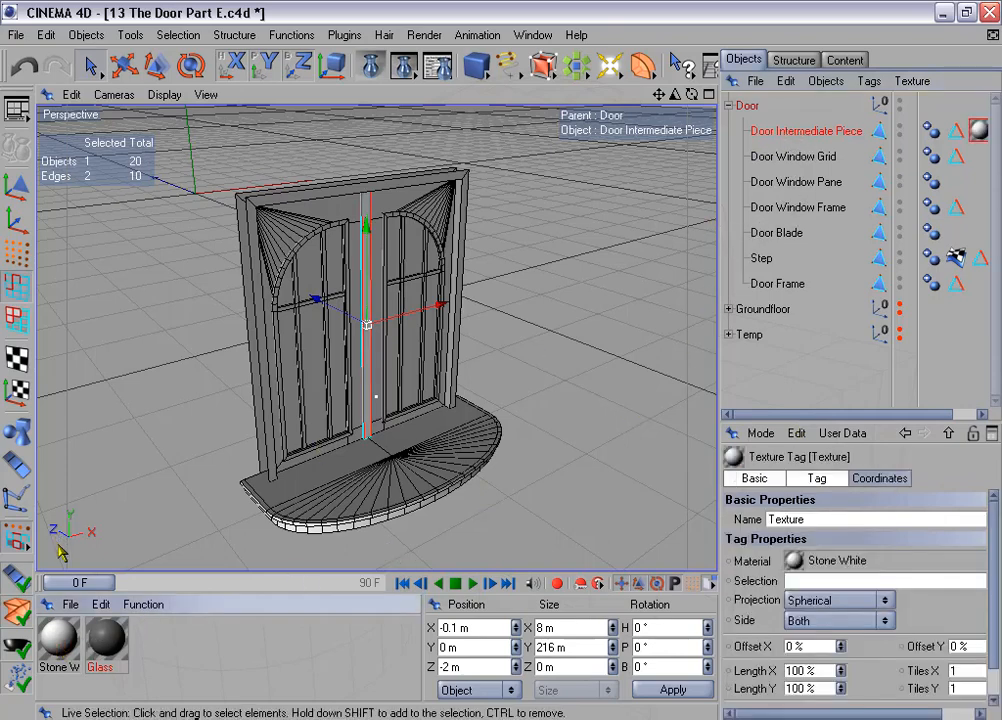
drag(61, 632, 783, 156)
drag(56, 633, 790, 210)
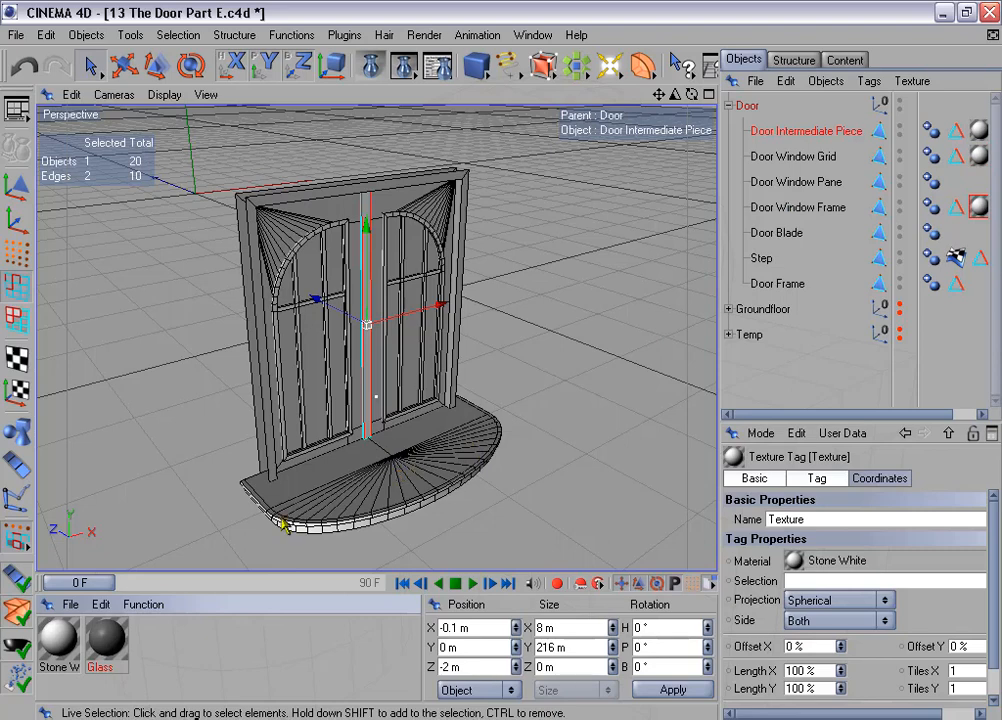
drag(57, 630, 800, 286)
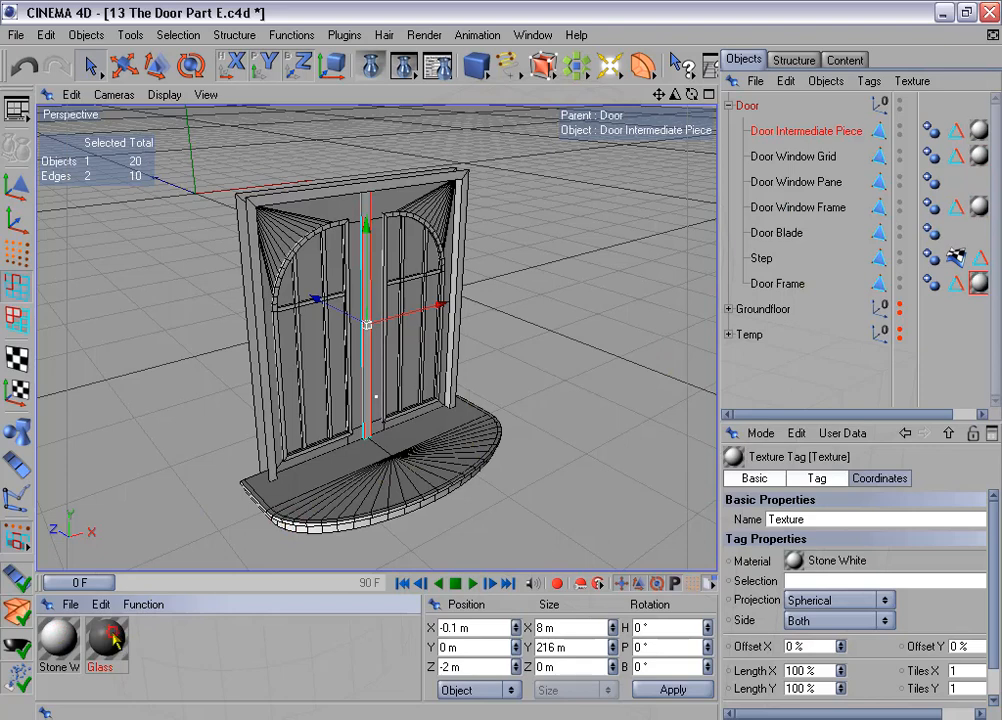
Step: Apply the Glass material to Door Window Pane and render the perspective view
drag(112, 636, 823, 182)
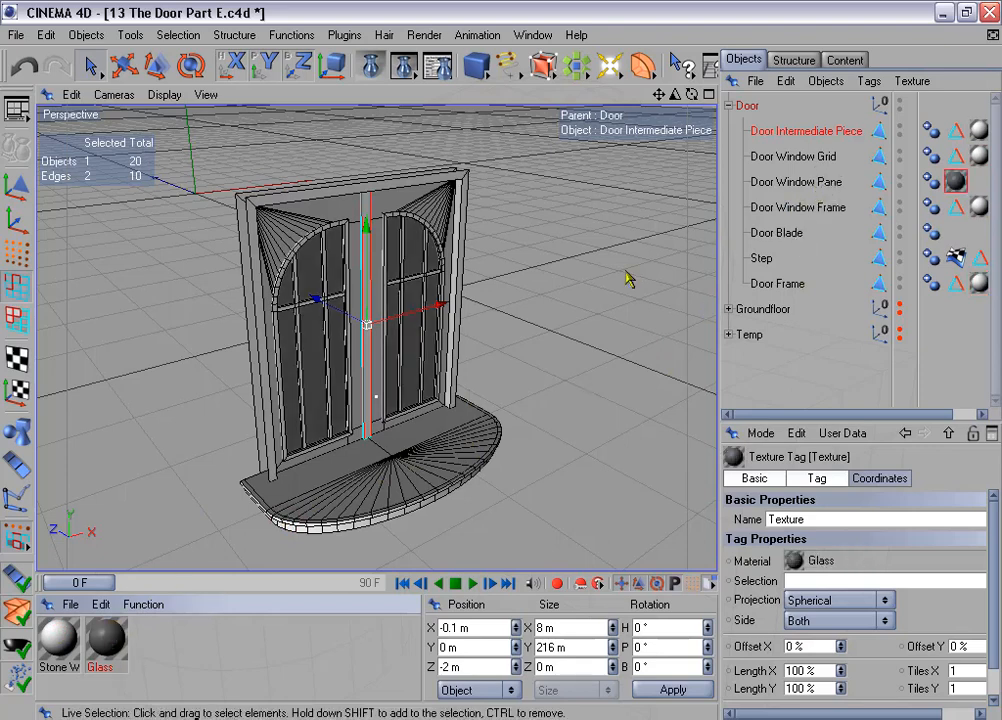
scroll(612, 281, down, 3)
key(ctrl+r)
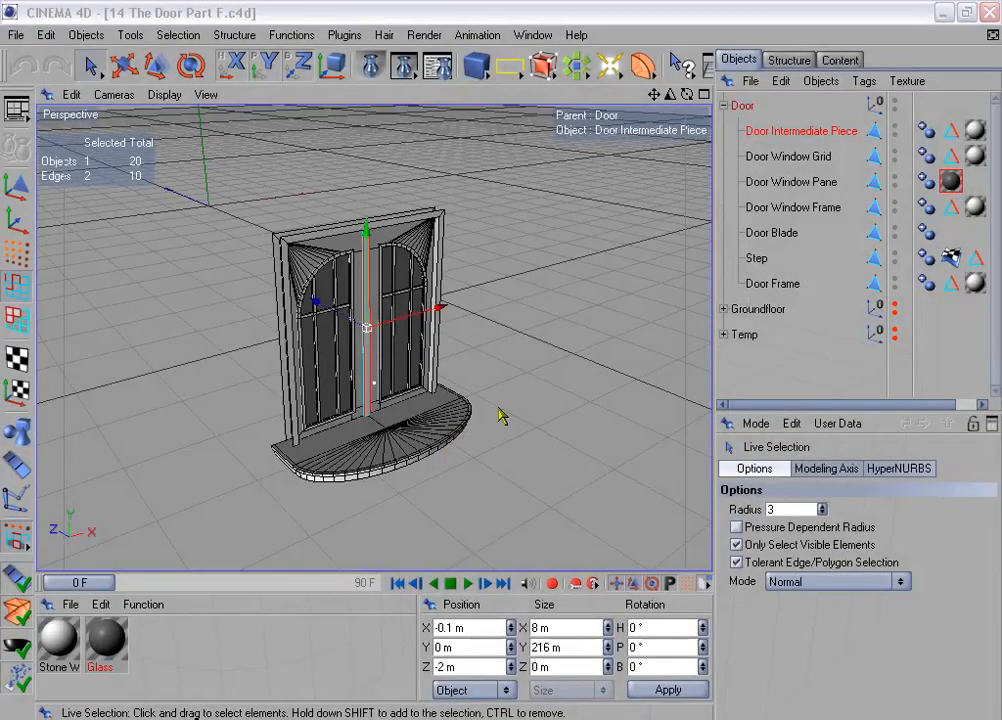
Step: Collapse the Door group and hide it in both the editor and the renderer
click(723, 105)
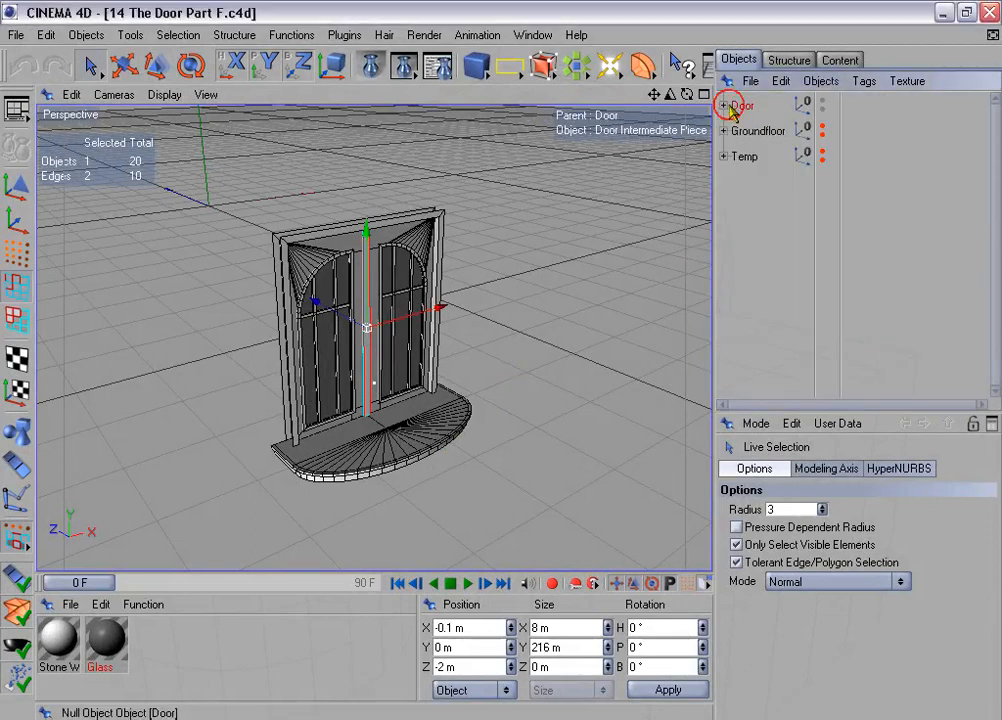
alt+click(821, 103)
alt+click(821, 103)
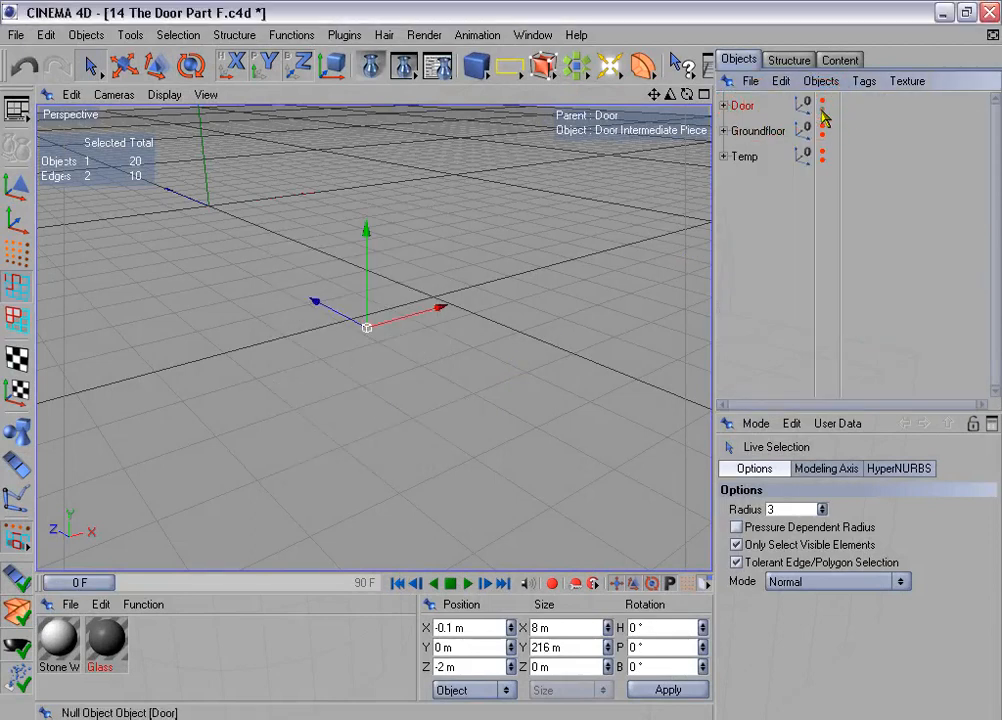
alt+middle_drag(554, 226, 572, 263)
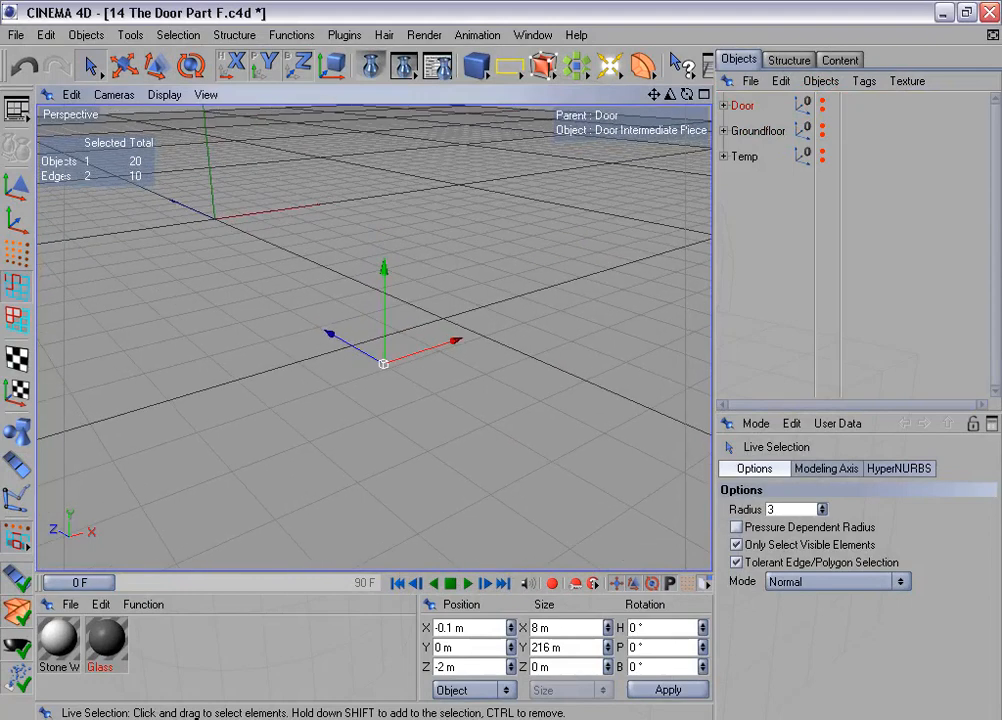
Step: Add a Disc primitive to the scene and frame it in the perspective view
drag(476, 65, 570, 112)
key(o)
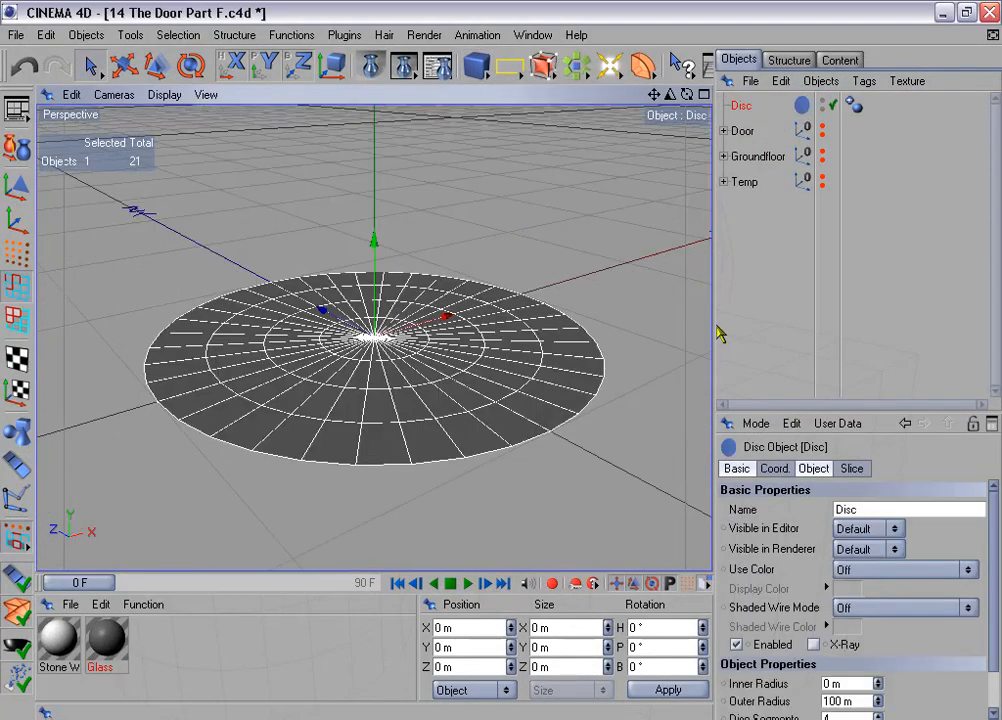
Step: Set the disc's outer radius to 30 m, its disc segments to 1 and its rotation segments to 12
drag(753, 413, 755, 284)
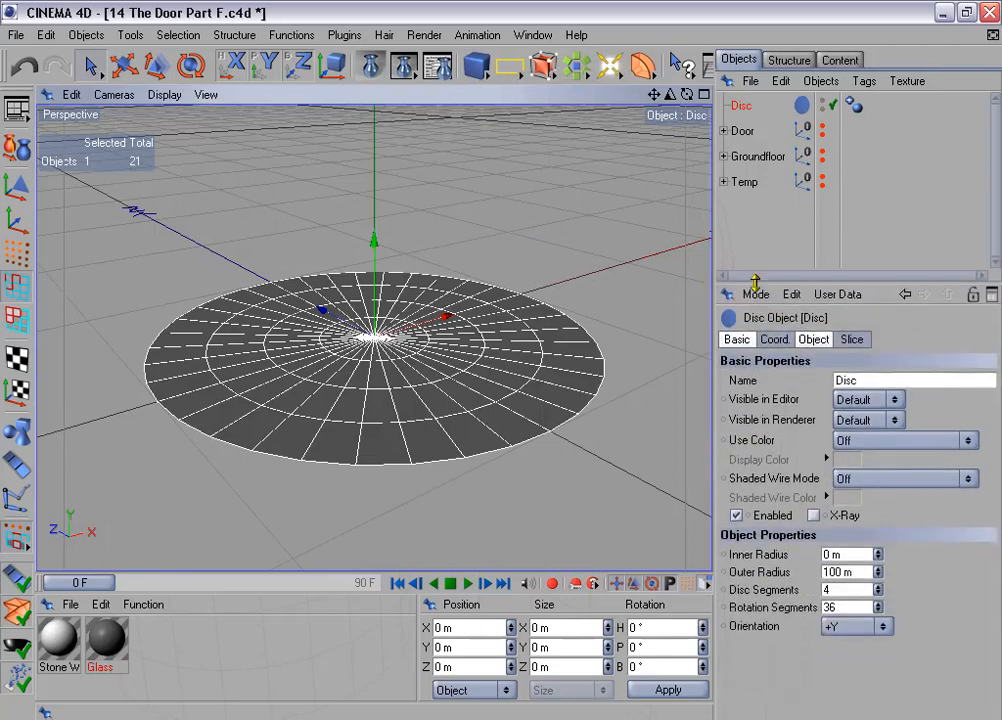
click(814, 339)
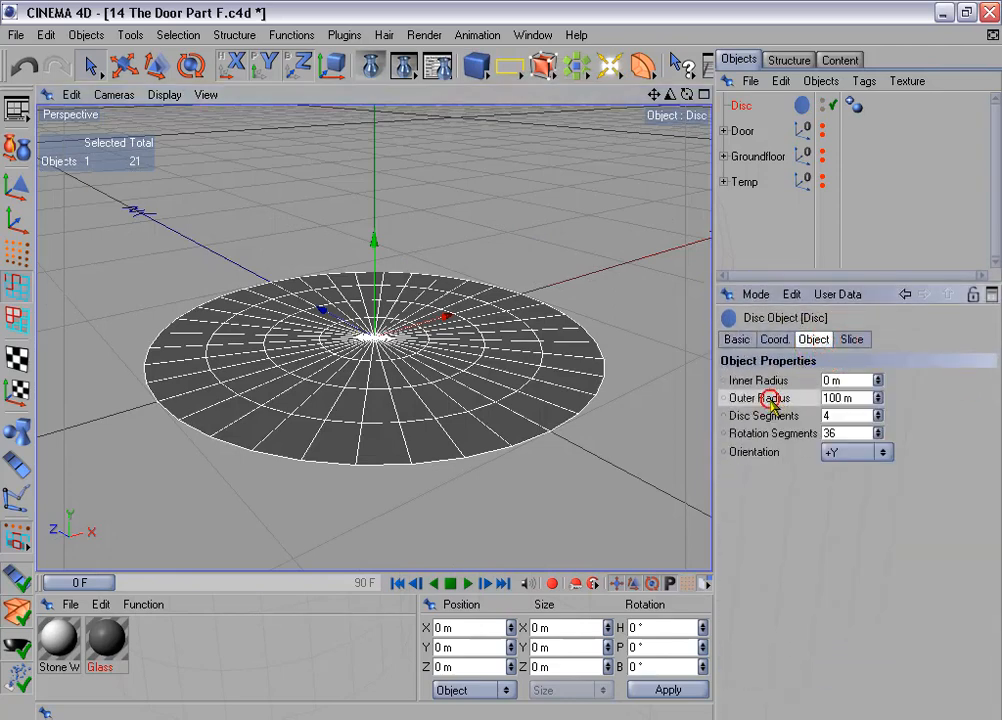
click(851, 397)
drag(855, 398, 819, 408)
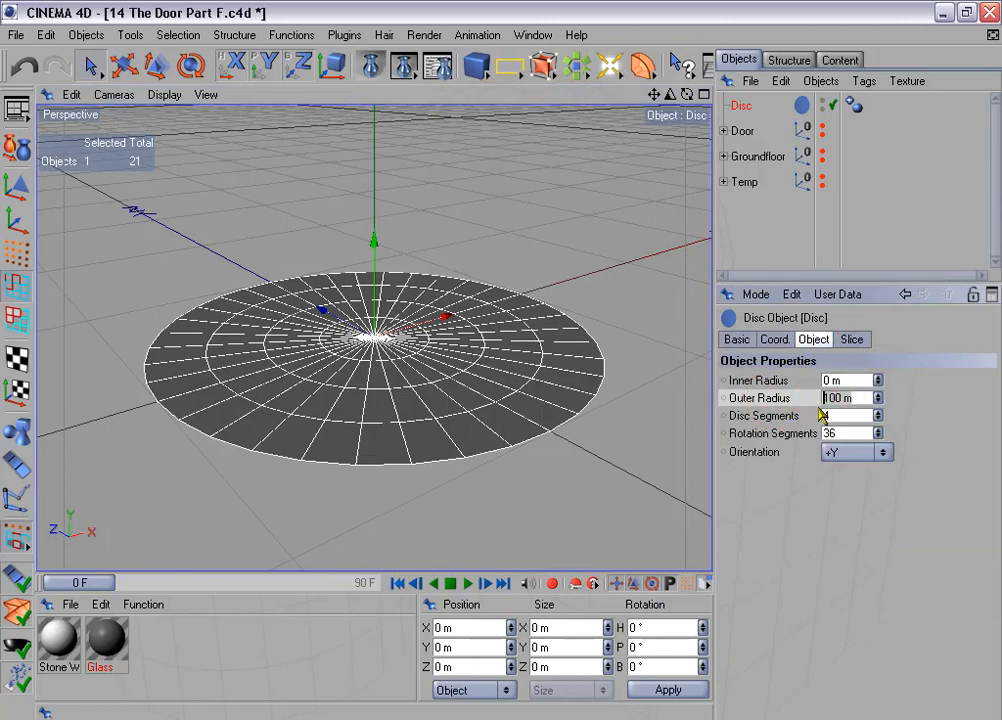
text(30)
key(Tab)
drag(879, 421, 879, 463)
click(797, 436)
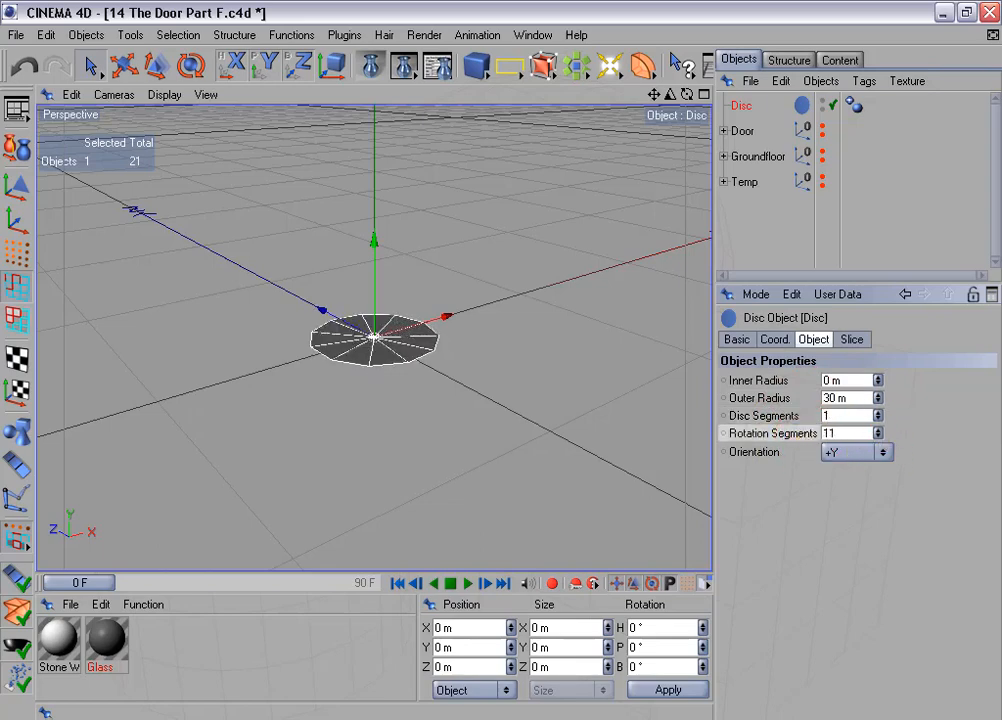
click(878, 430)
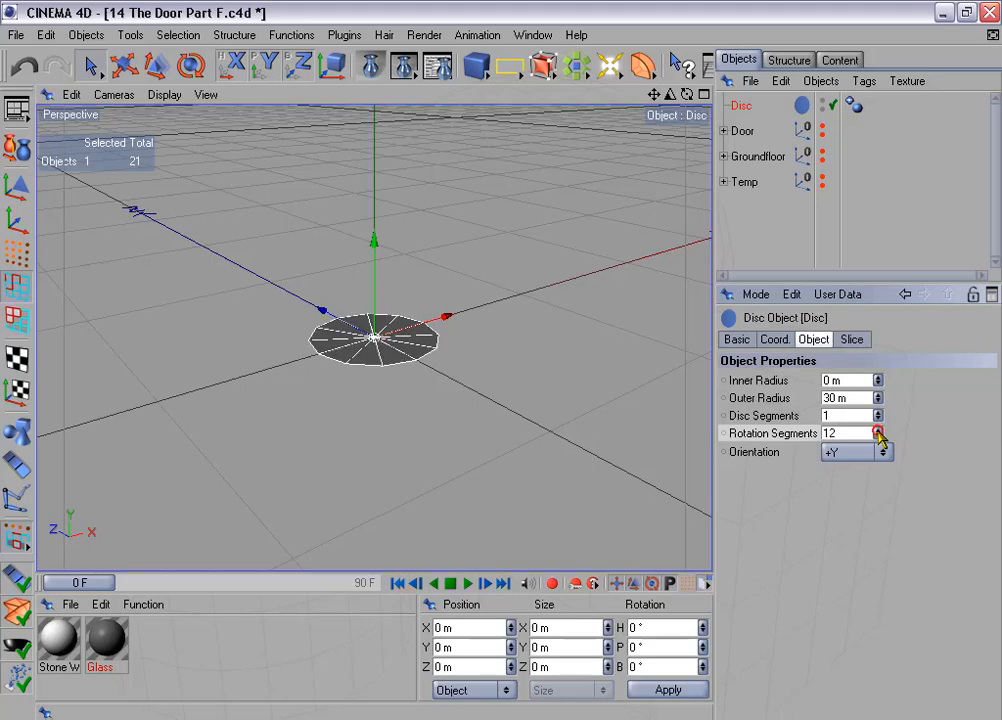
Step: Orient the disc to +Z and convert it to an editable polygon object, working in the Front view
click(856, 453)
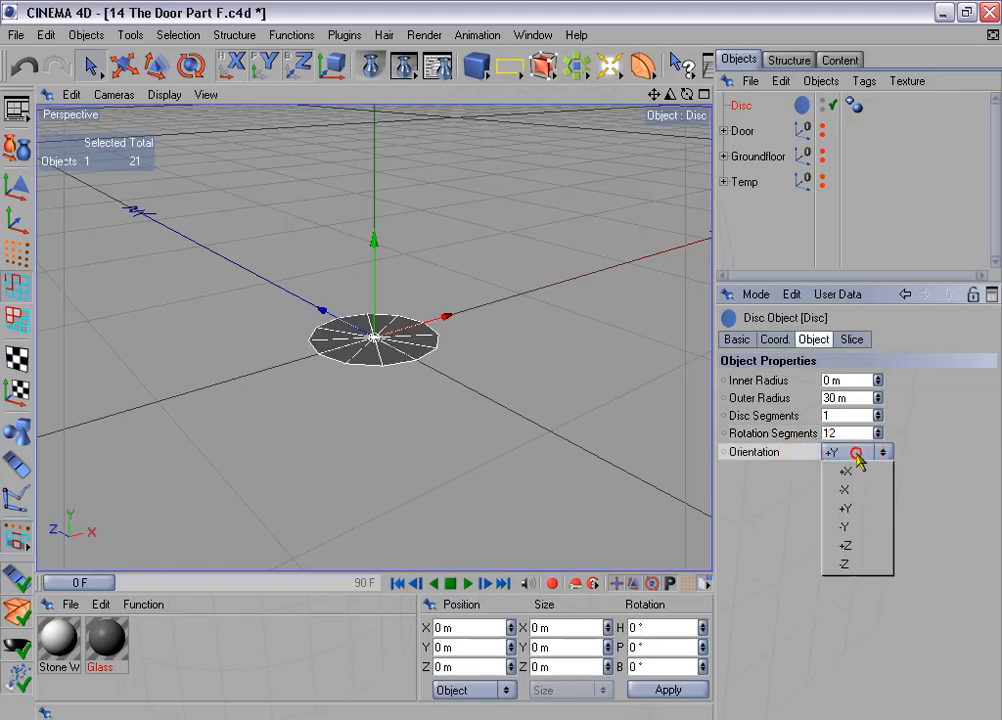
click(866, 546)
middle_click(560, 371)
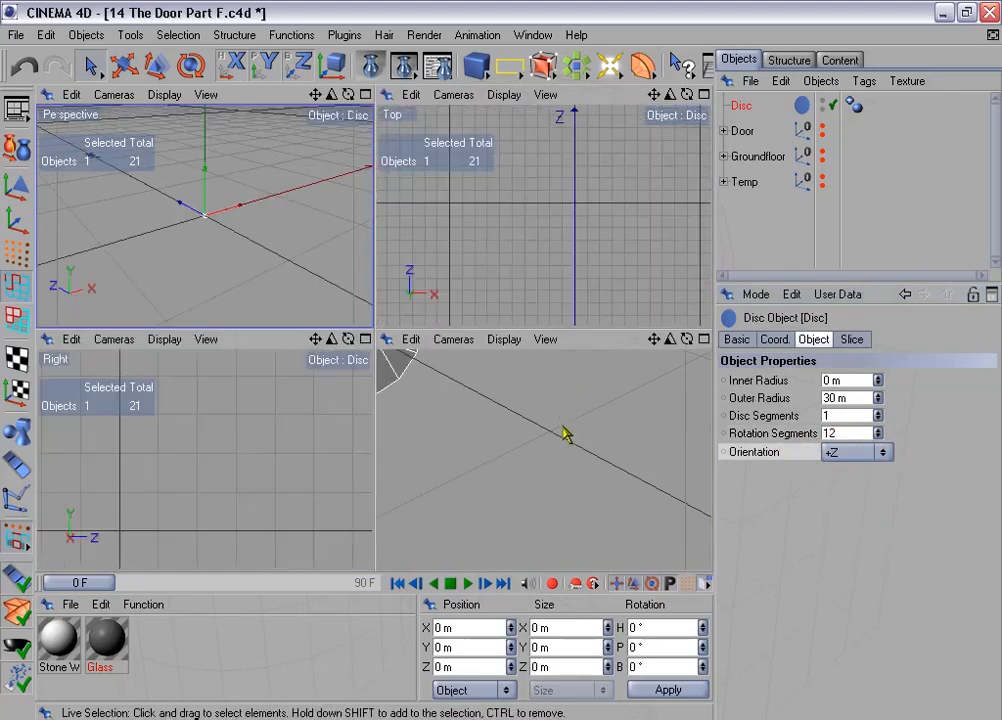
middle_click(564, 436)
scroll(562, 452, down, 3)
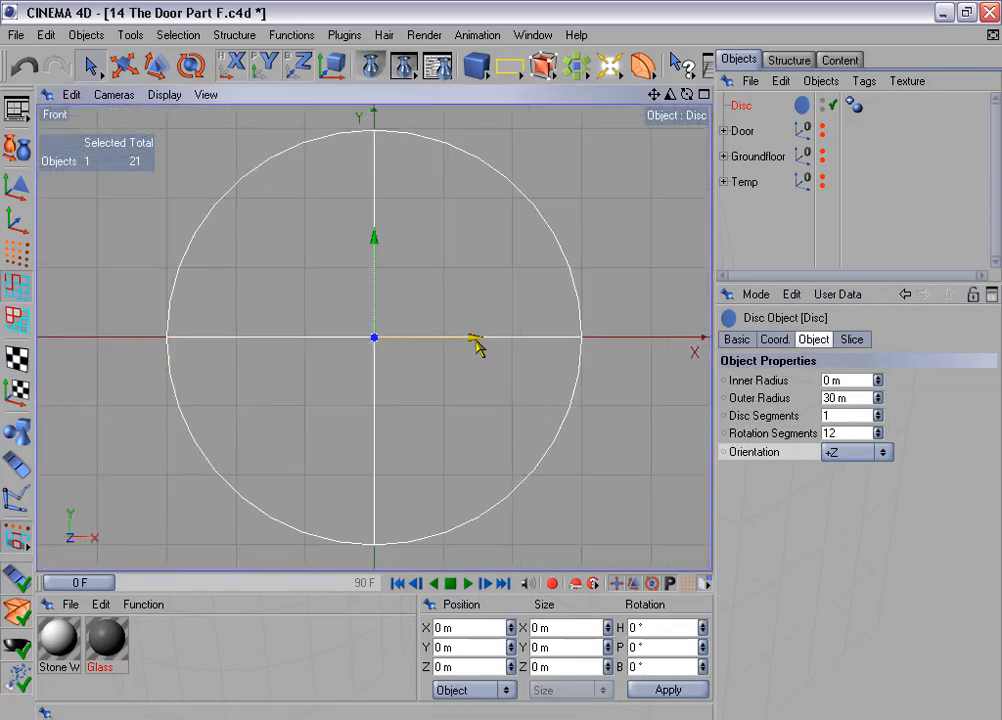
click(18, 146)
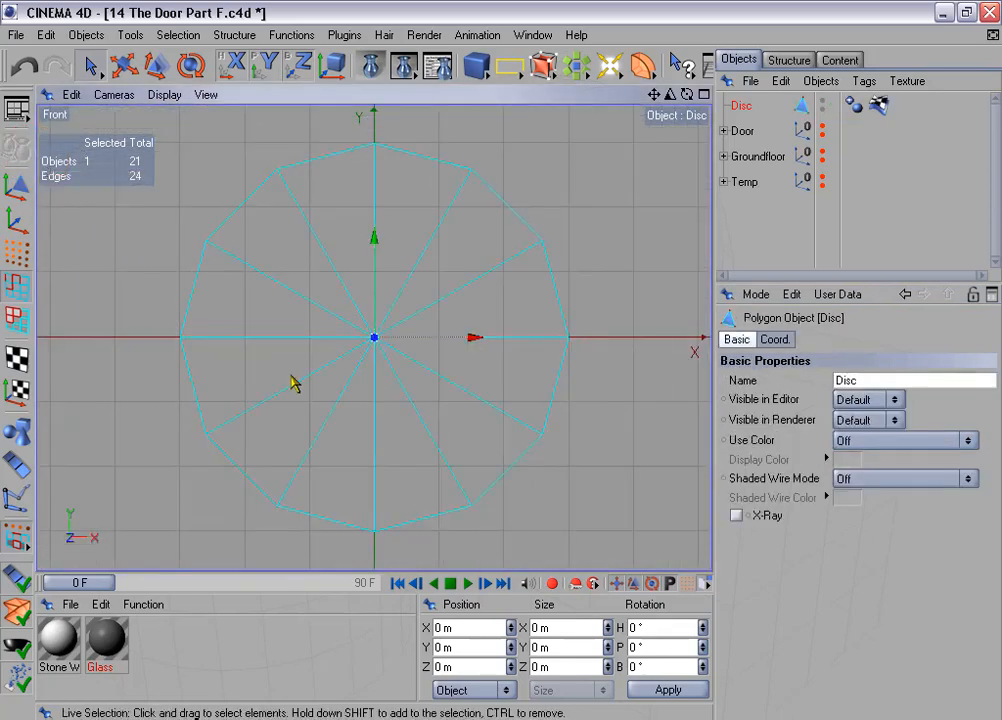
Step: Try extruding the disc's four lower rim edges outward by about 13.2 m
scroll(400, 400, down, 1)
alt+middle_drag(408, 408, 413, 362)
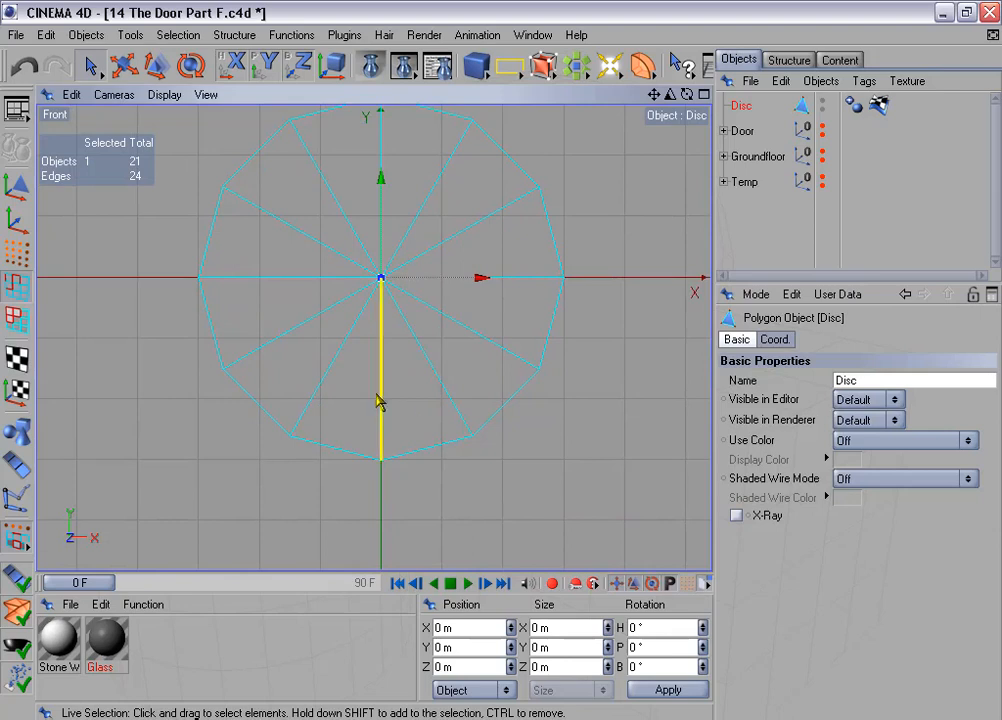
click(95, 64)
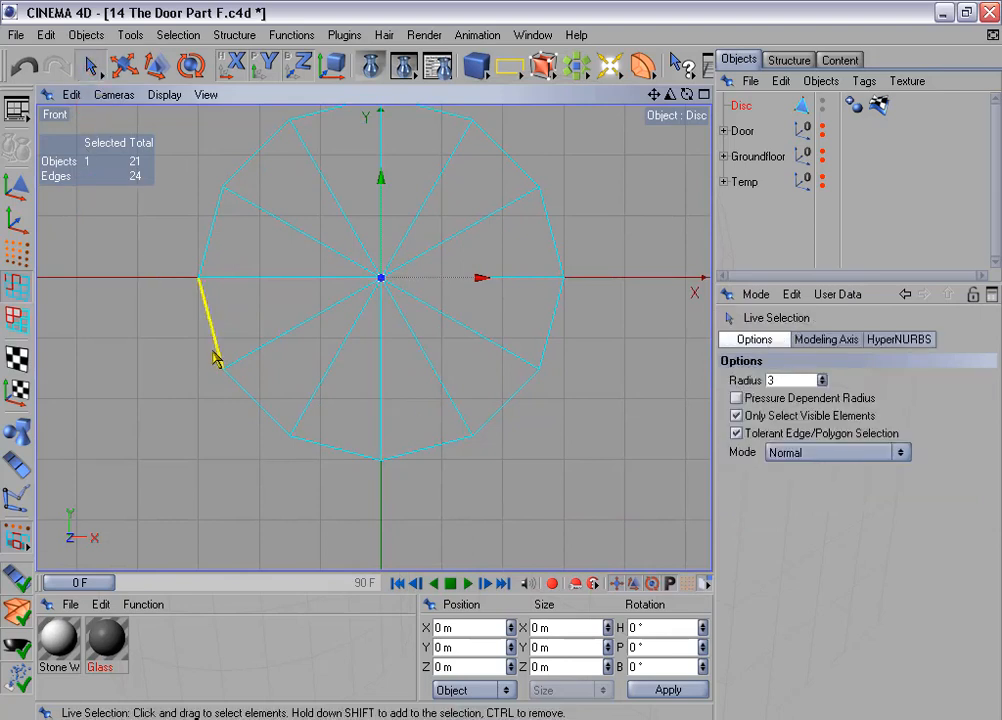
mouse_move(429, 456)
mouse_down()
mouse_move(530, 428)
mouse_move(537, 414)
mouse_up()
right_click(576, 410)
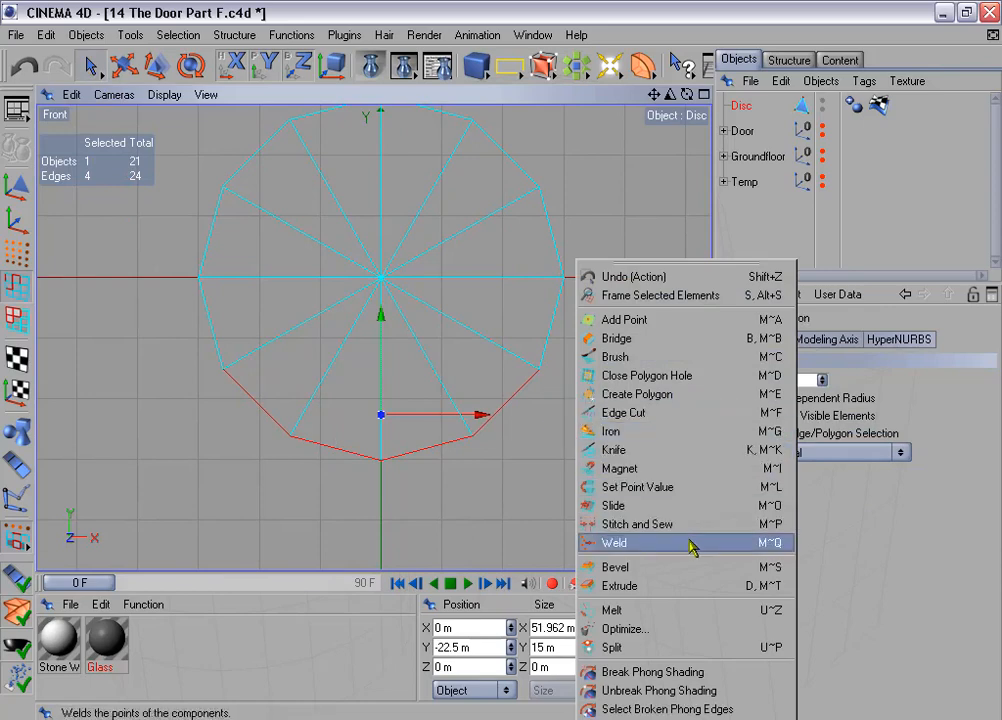
click(688, 588)
scroll(560, 450, down, 1)
scroll(520, 400, down, 2)
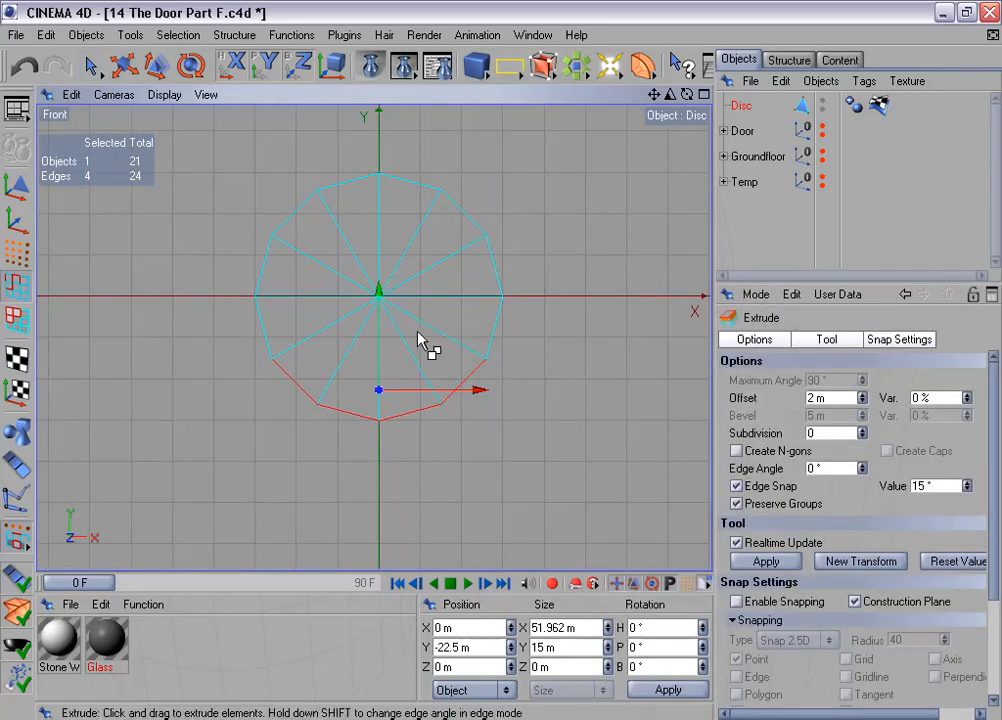
drag(418, 333, 473, 335)
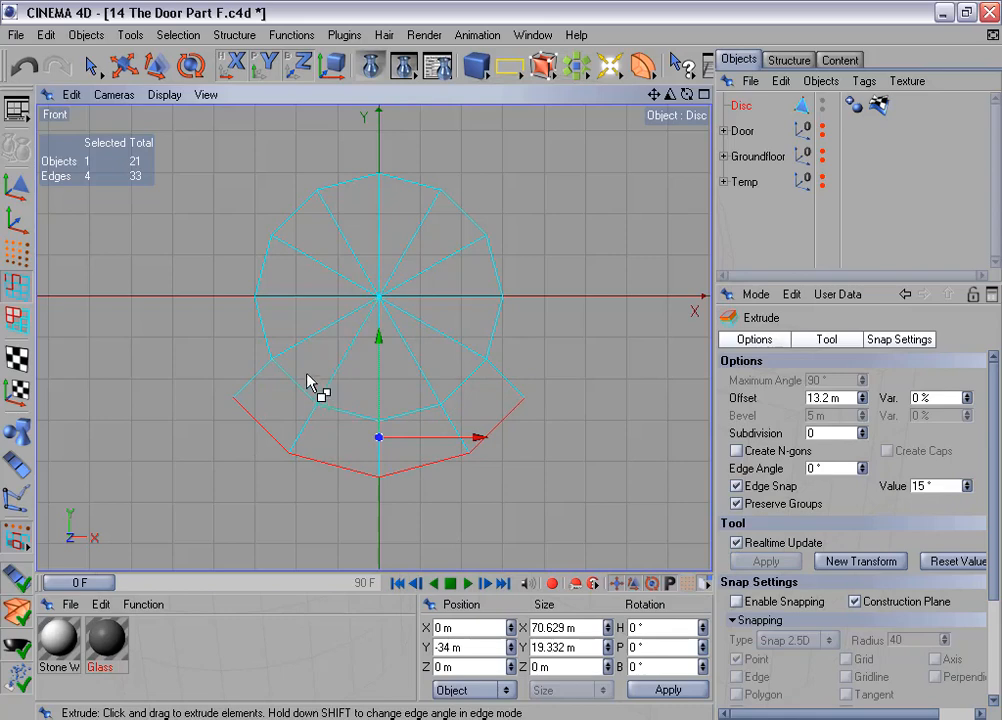
scroll(310, 389, up, 1)
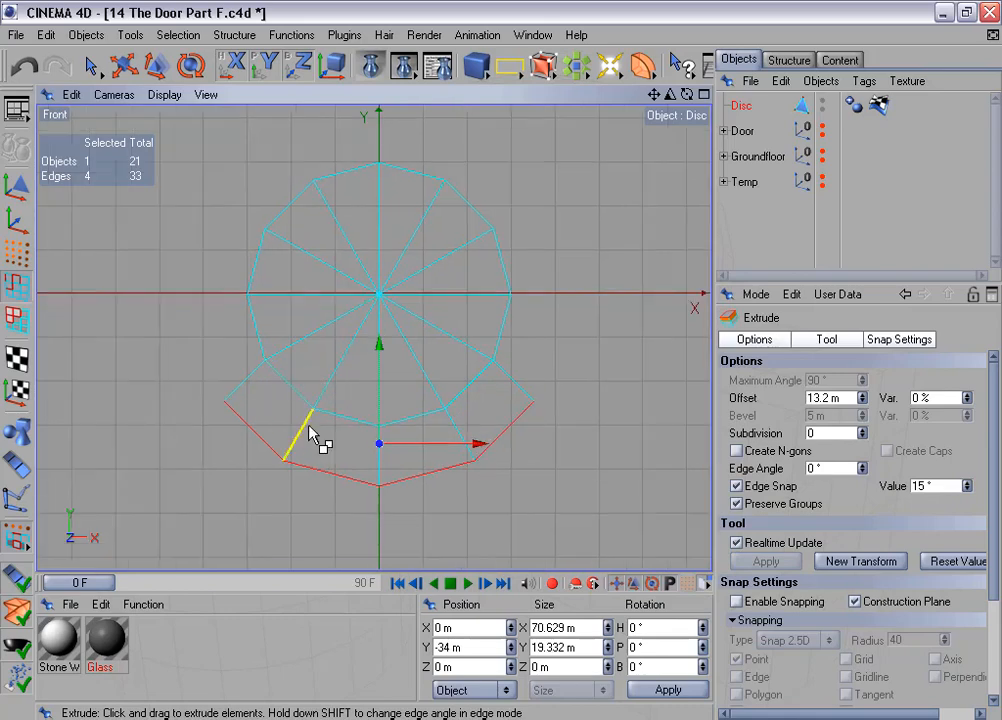
Step: Undo the outward edge extrusion, keeping the four lower rim edges selected
key(ctrl+z)
key(ctrl+z)
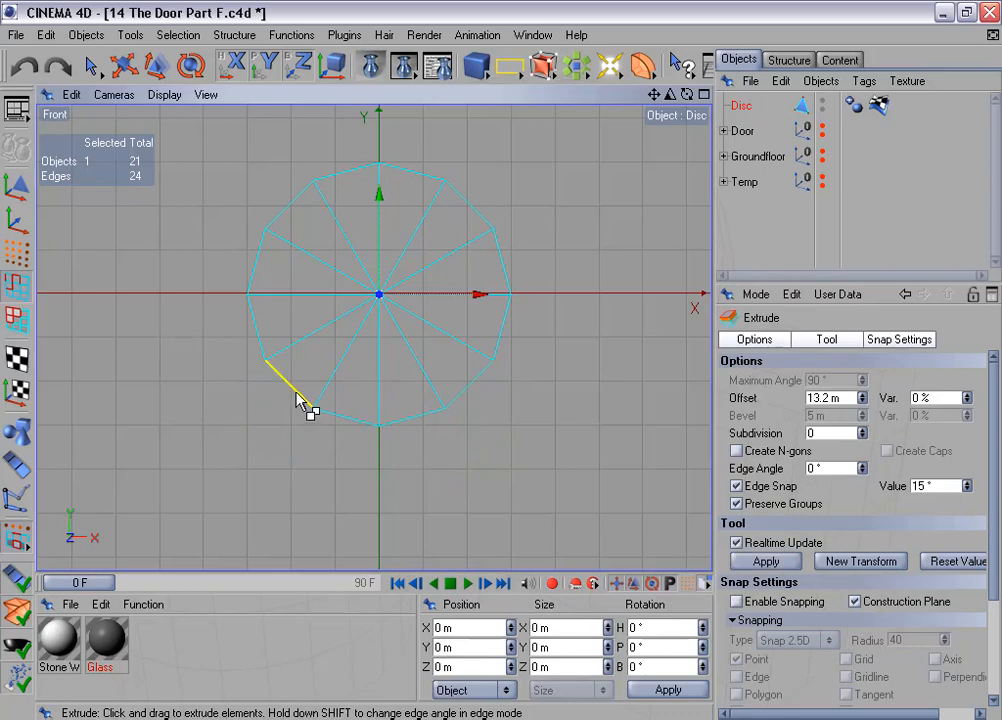
key(ctrl+y)
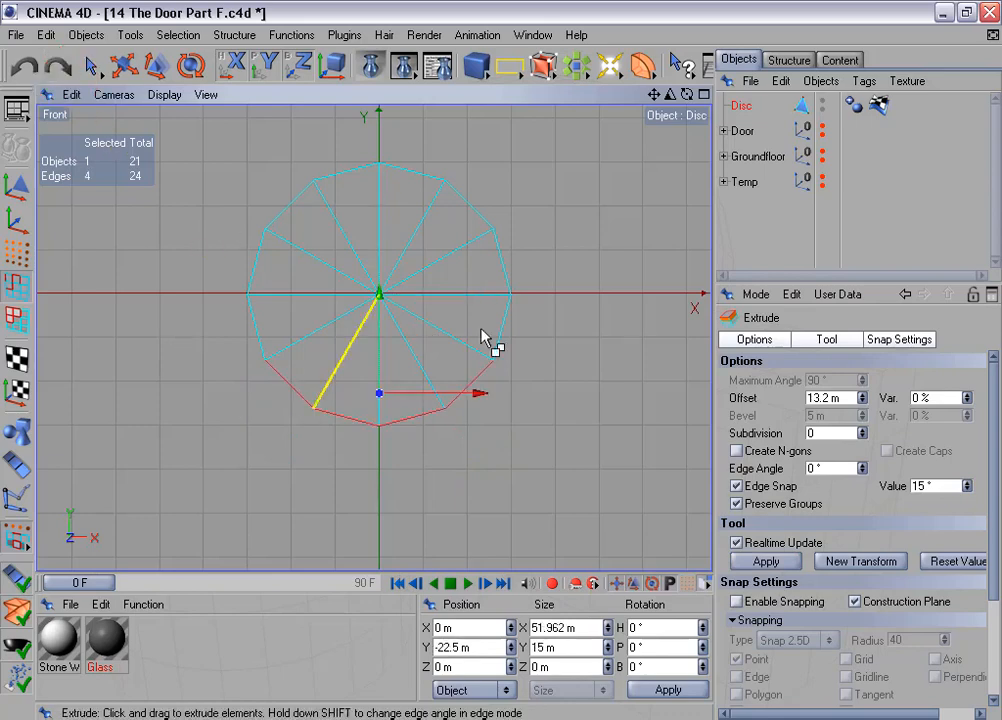
Step: Extrude the four lower rim edges with a 0 m offset and move them down about 29.6 m
right_click(472, 300)
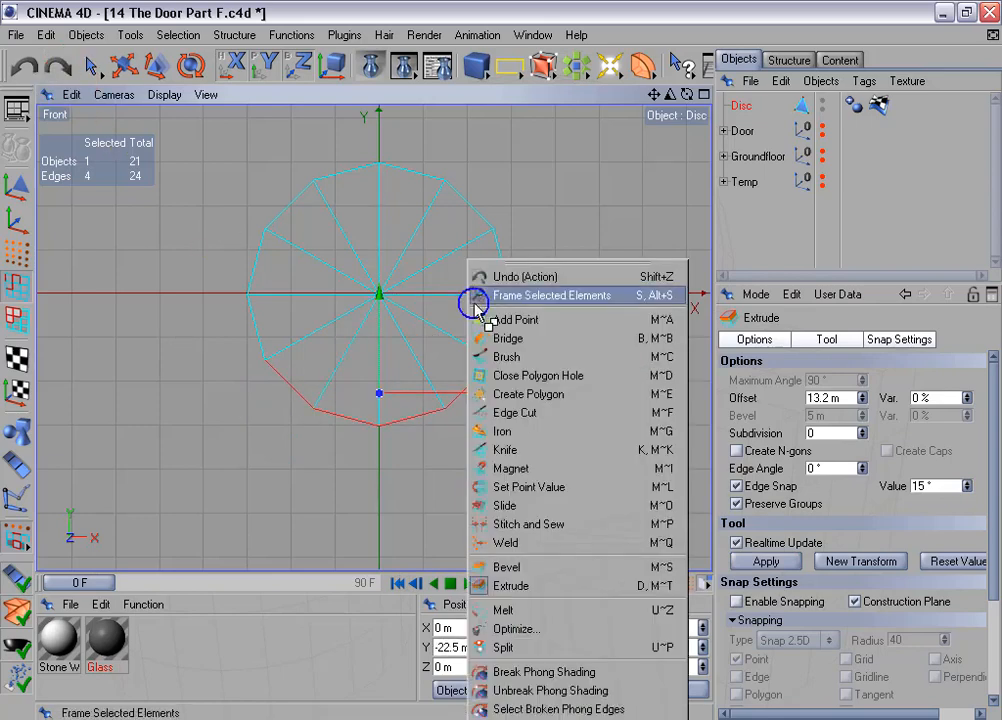
click(561, 587)
drag(850, 398, 768, 398)
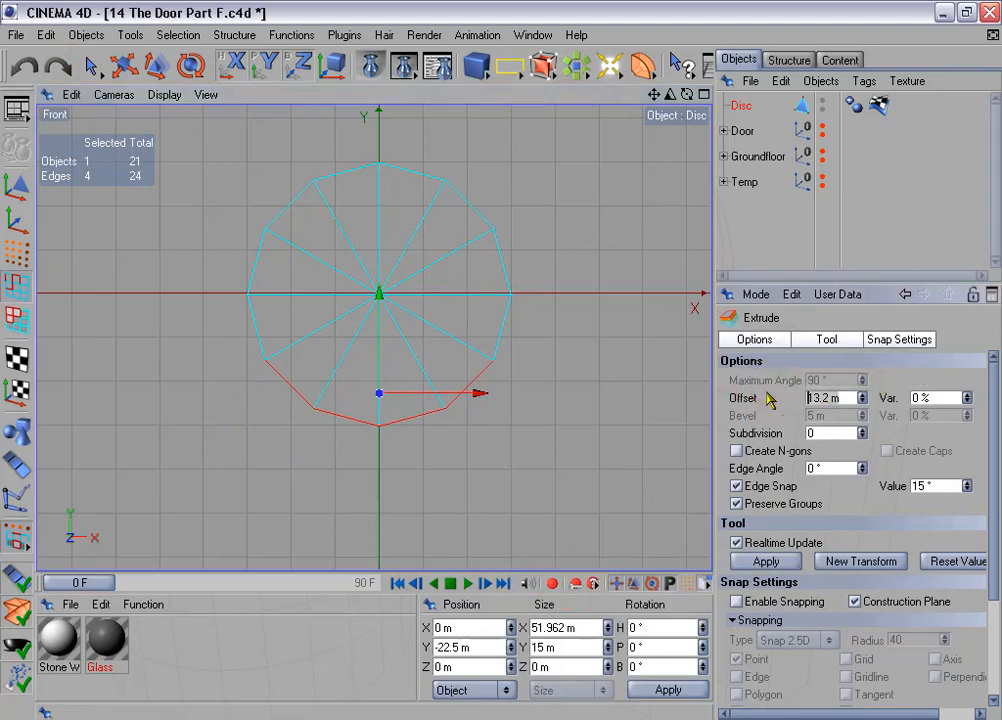
text(0)
key(Return)
click(766, 561)
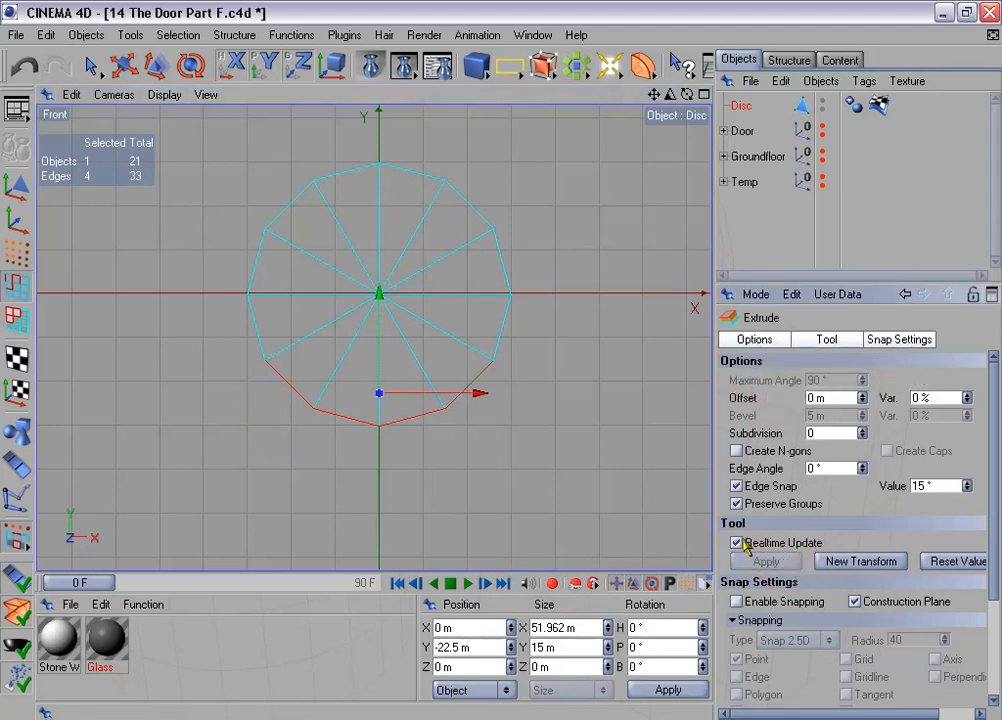
drag(379, 292, 379, 422)
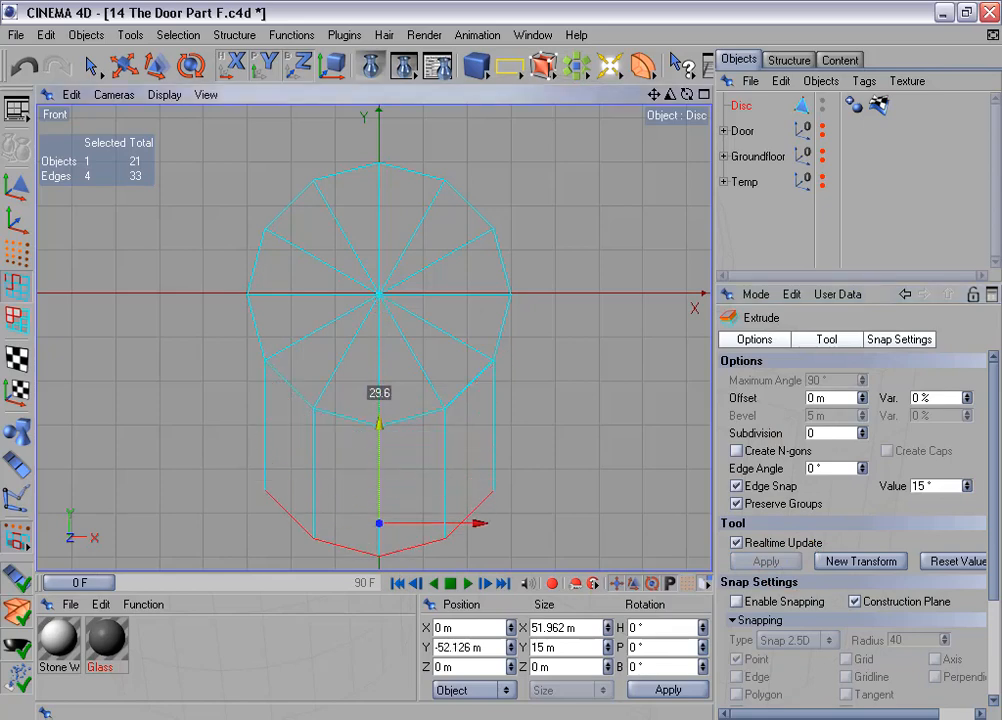
Step: Flatten the extruded lower edges into a straight line by setting their Y size to 0 m
scroll(386, 300, down, 3)
alt+middle_drag(392, 290, 391, 278)
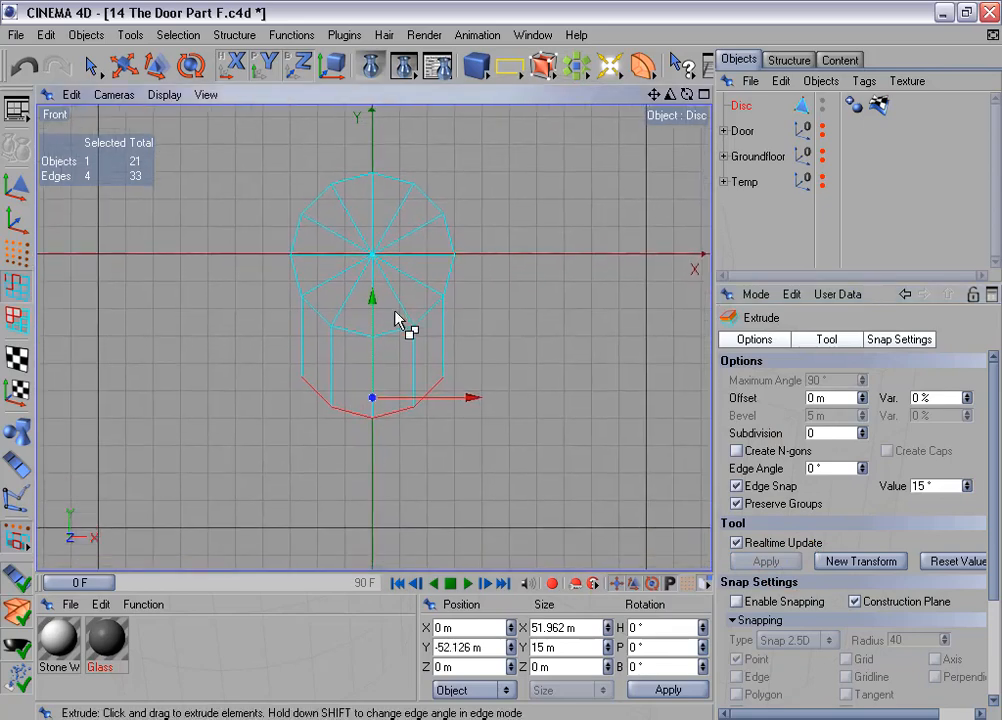
drag(571, 647, 499, 647)
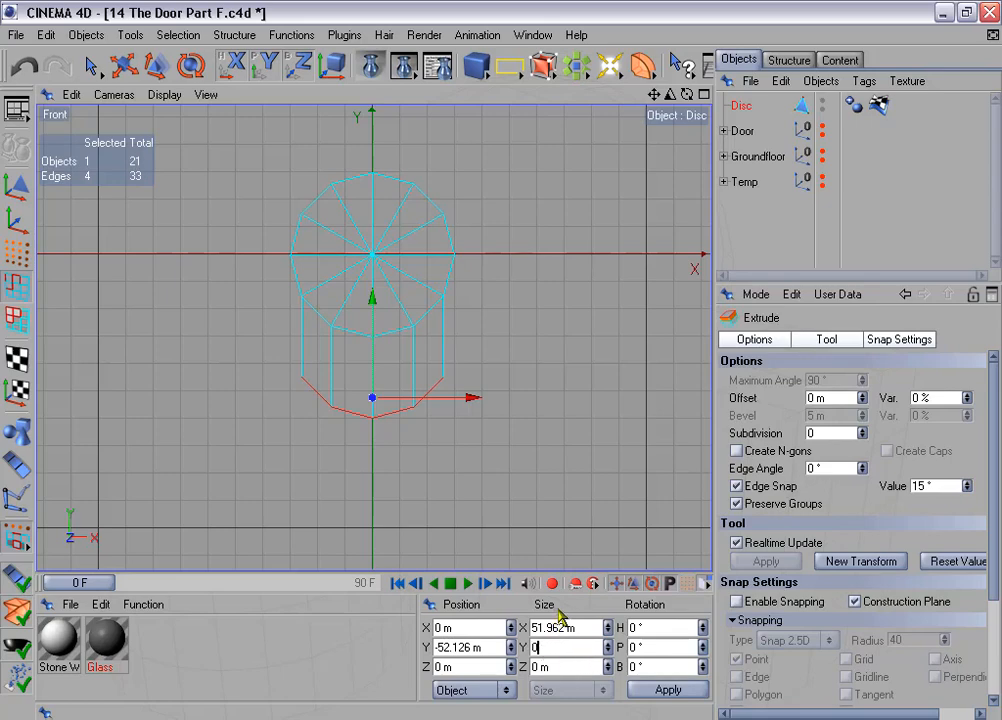
text(0)
click(690, 690)
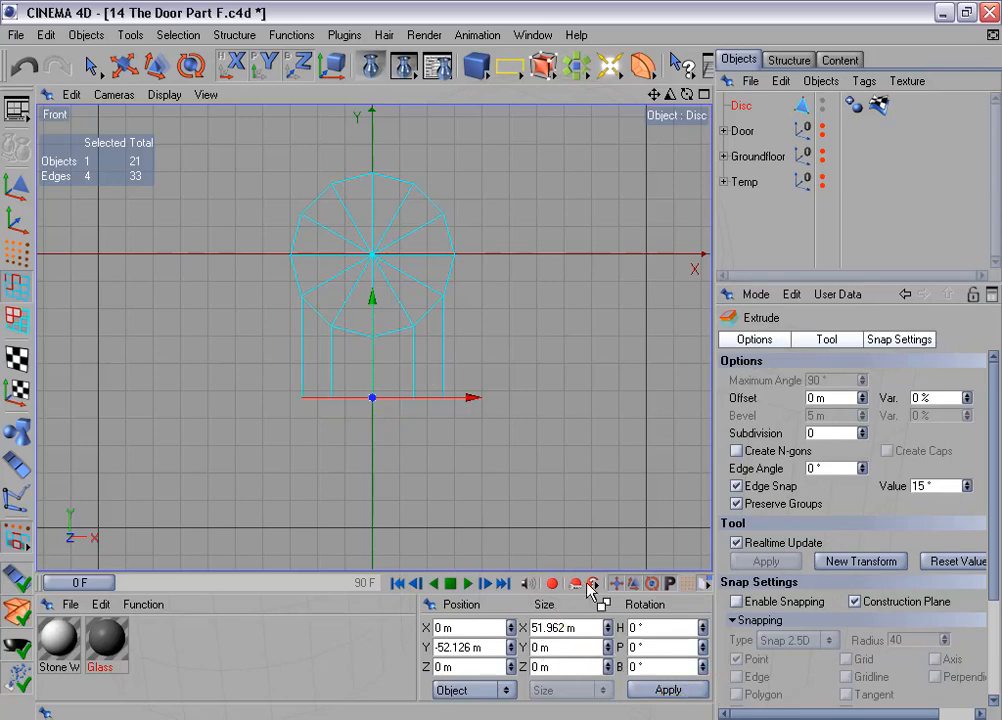
Step: Move the flattened edges down to about -90 m in Y and render the front view
drag(372, 303, 372, 398)
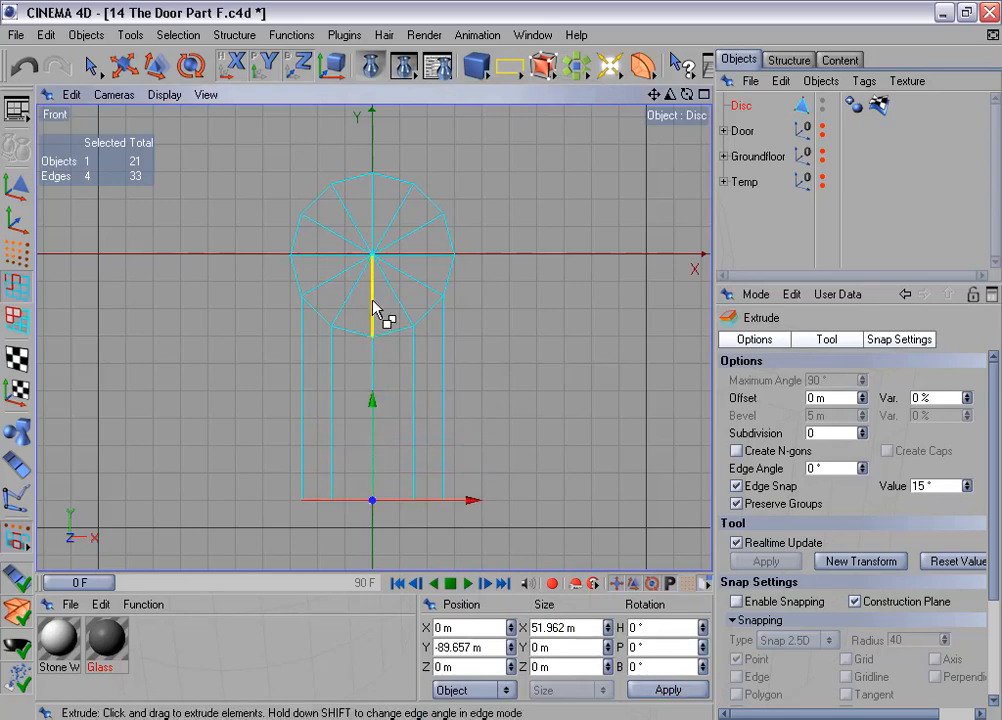
key(ctrl+r)
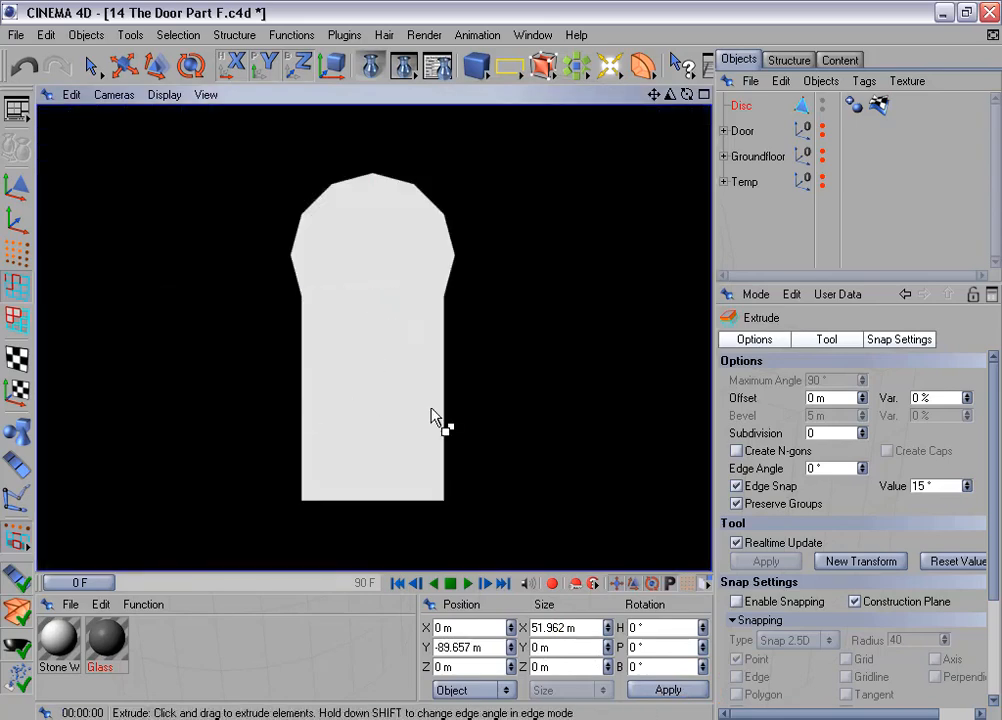
Step: Undo the downward extension and the edge selection, going back to the plain twelve-segment disc
key(ctrl+z)
key(ctrl+z)
key(ctrl+z)
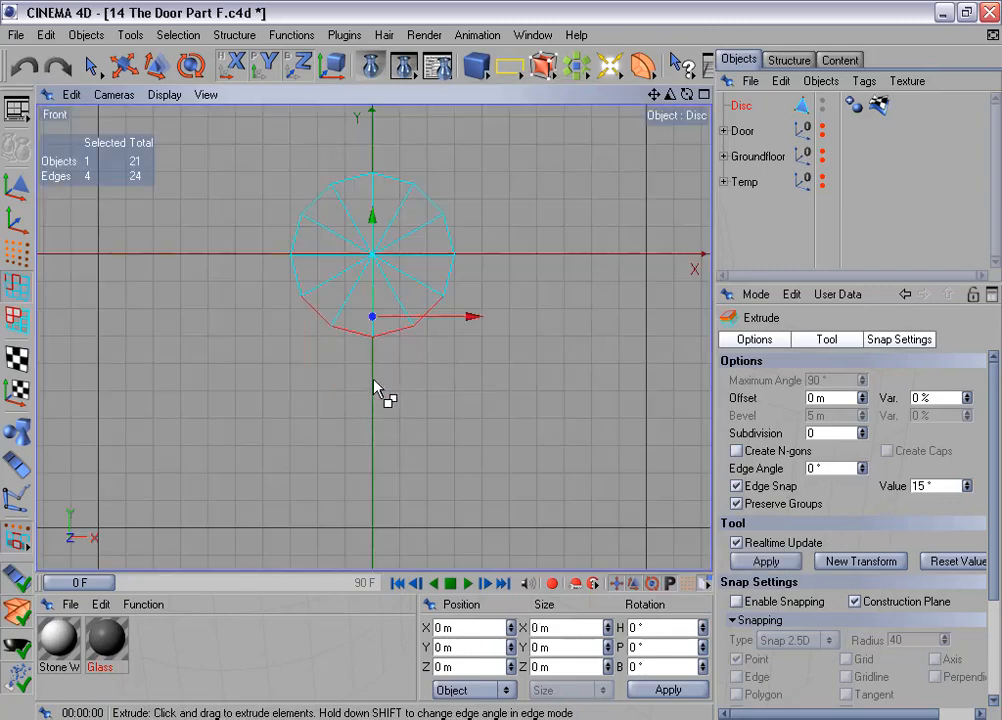
key(ctrl+z)
Step: Cut the disc's lower-left rim edge with Edge Cut at 70 % offset, subdivision 1 and Create N-gons enabled, and check the new point
scroll(374, 385, up, 5)
alt+middle_drag(384, 296, 400, 394)
scroll(385, 295, up, 2)
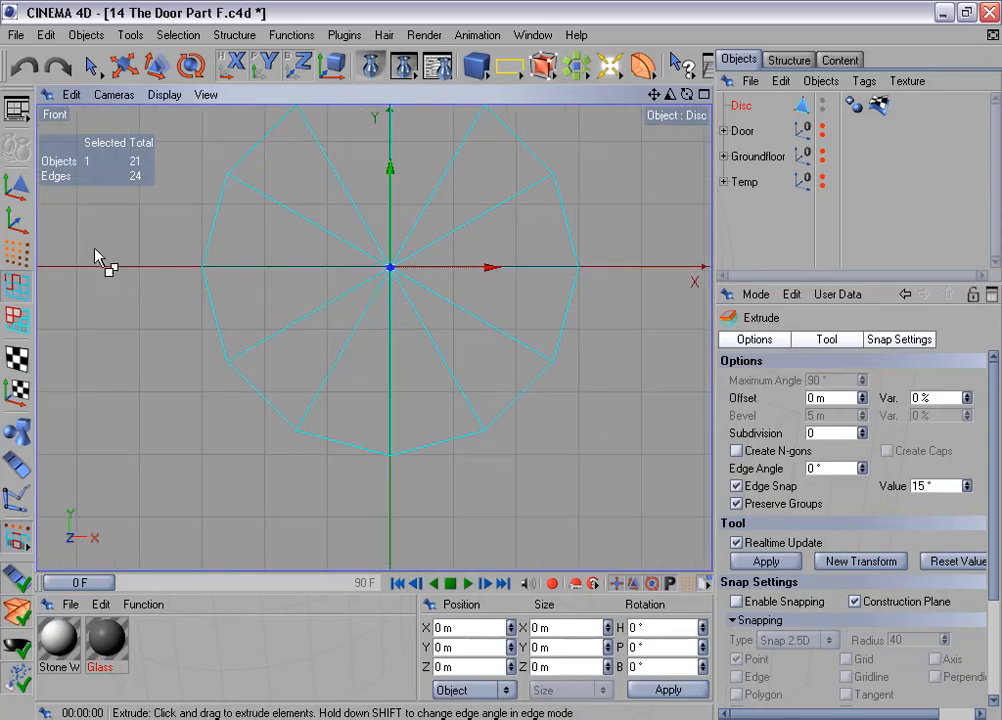
click(90, 66)
click(277, 390)
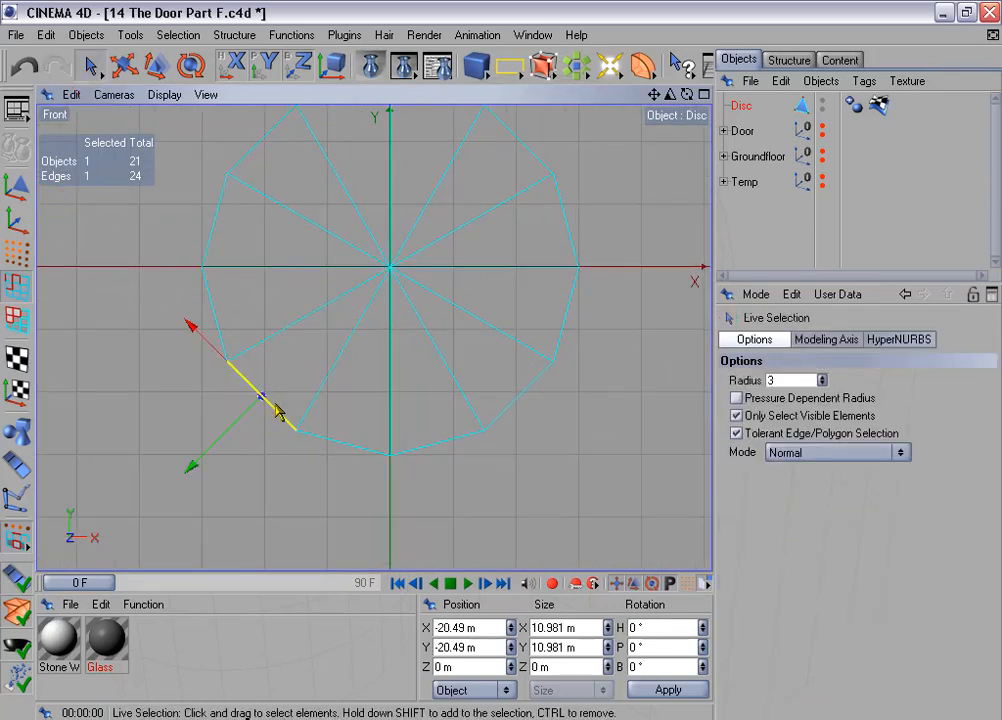
right_click(577, 430)
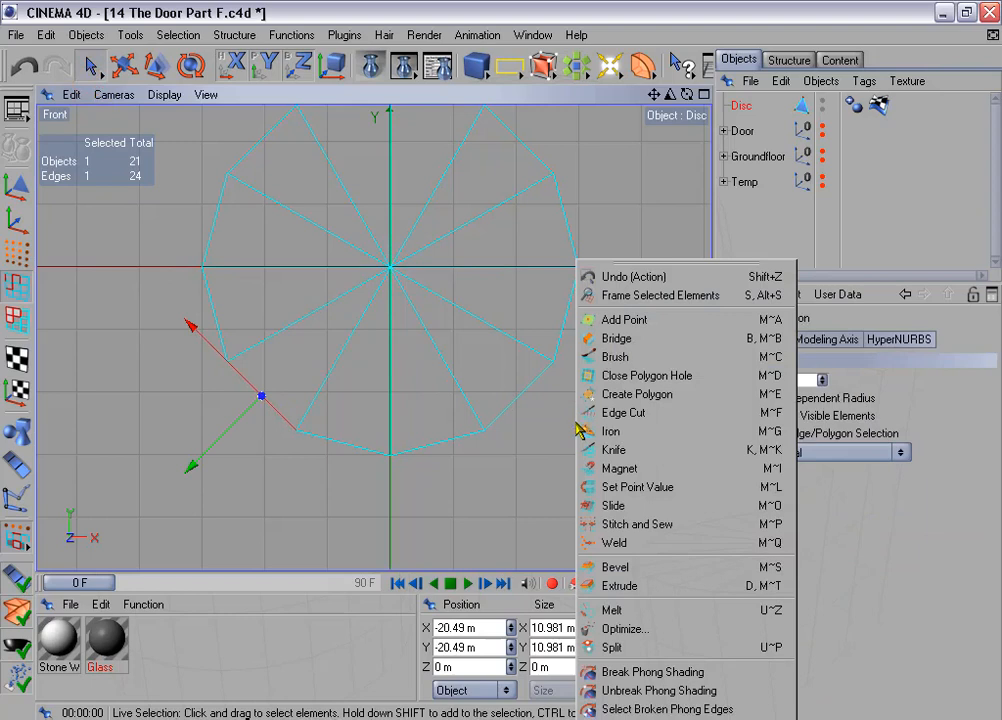
click(663, 421)
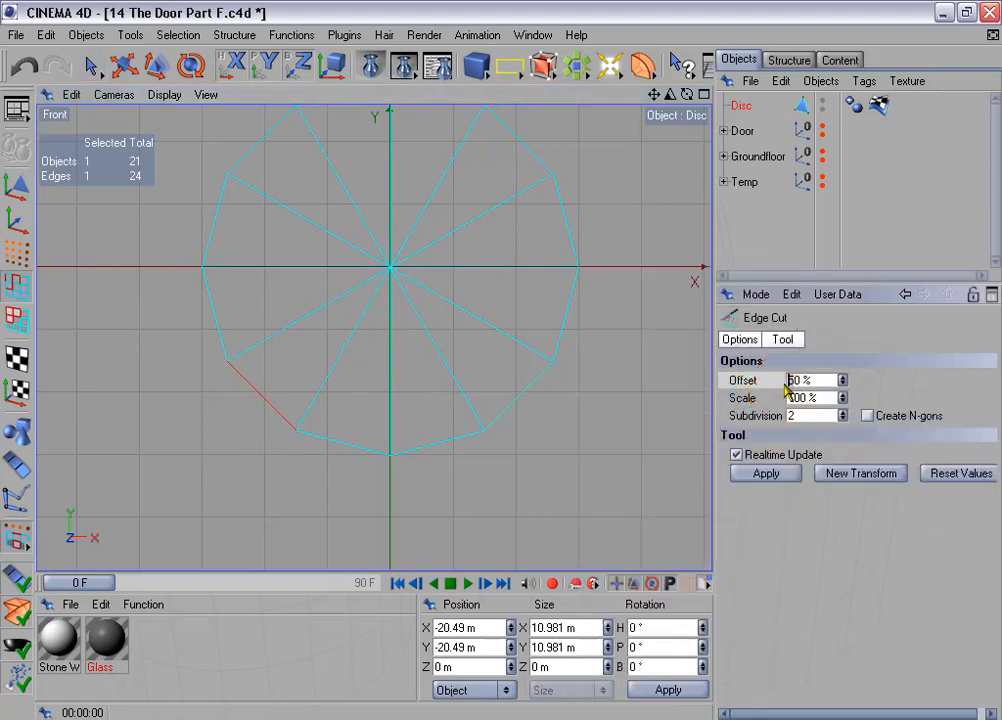
drag(785, 388, 783, 397)
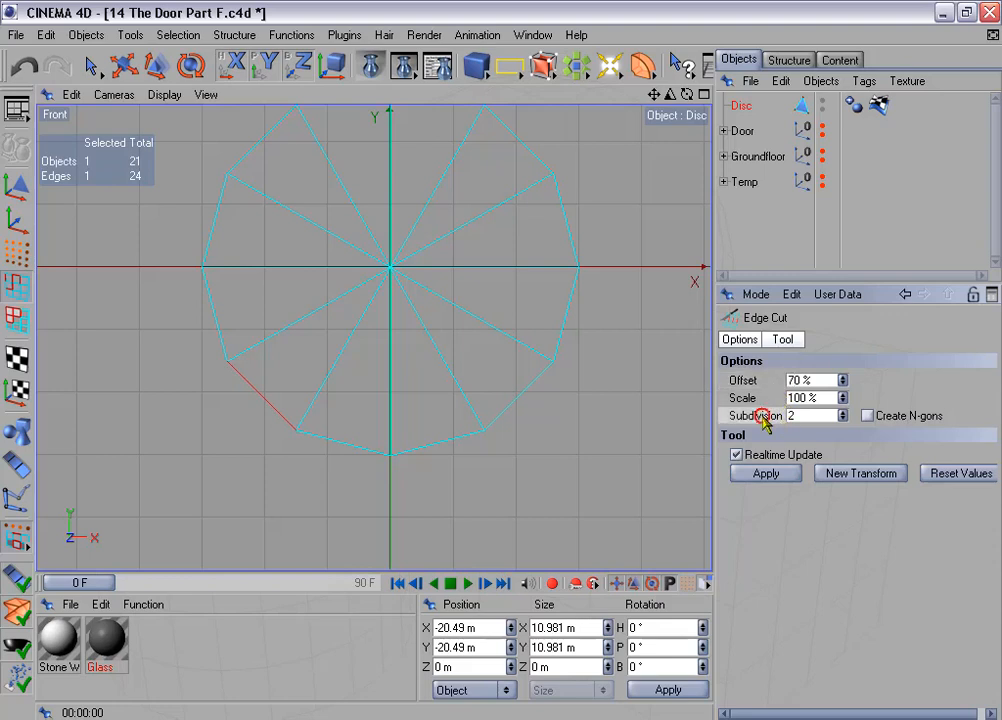
click(867, 415)
click(792, 474)
click(17, 255)
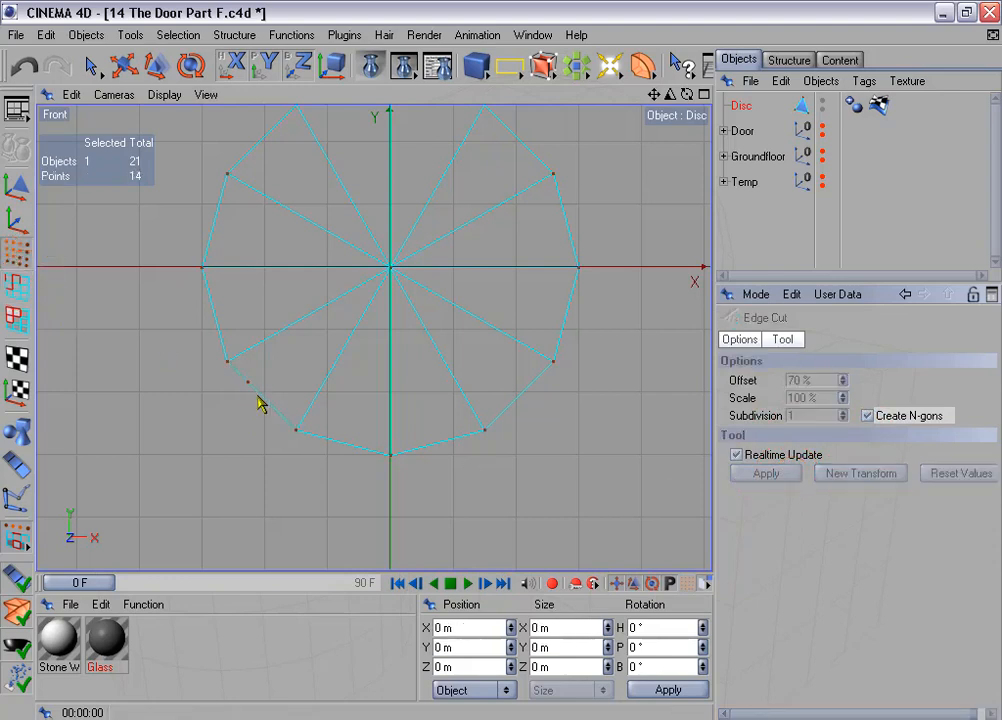
Step: Cut the disc's lower-right rim edge with Edge Cut at 30 % offset, subdivision 1 and Create N-gons enabled
click(18, 287)
click(90, 66)
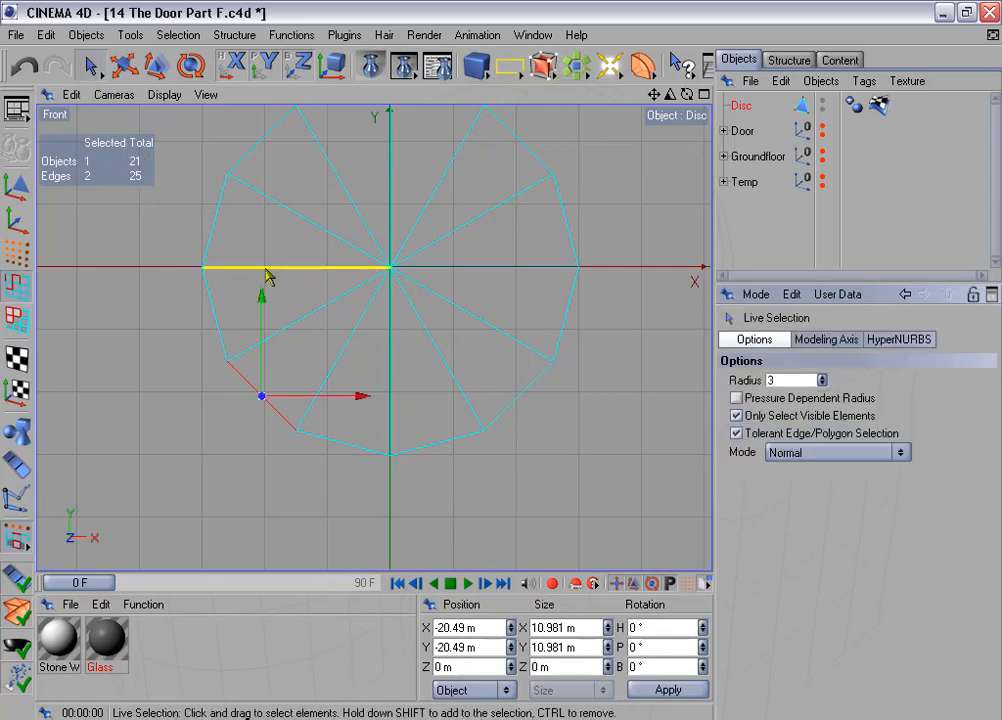
click(514, 398)
right_click(627, 397)
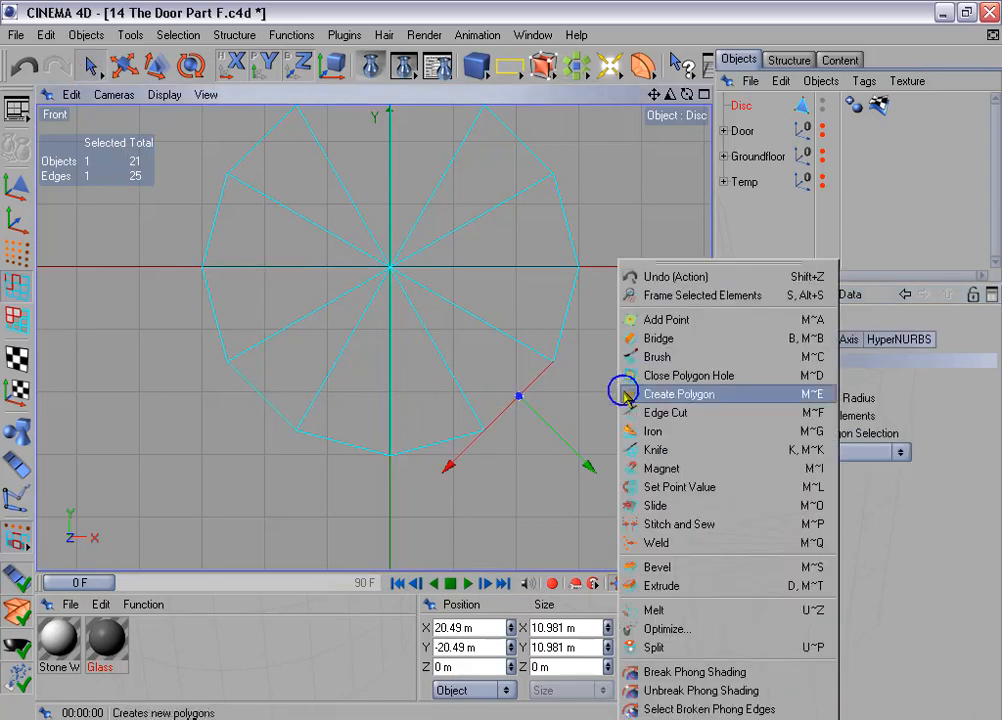
click(652, 414)
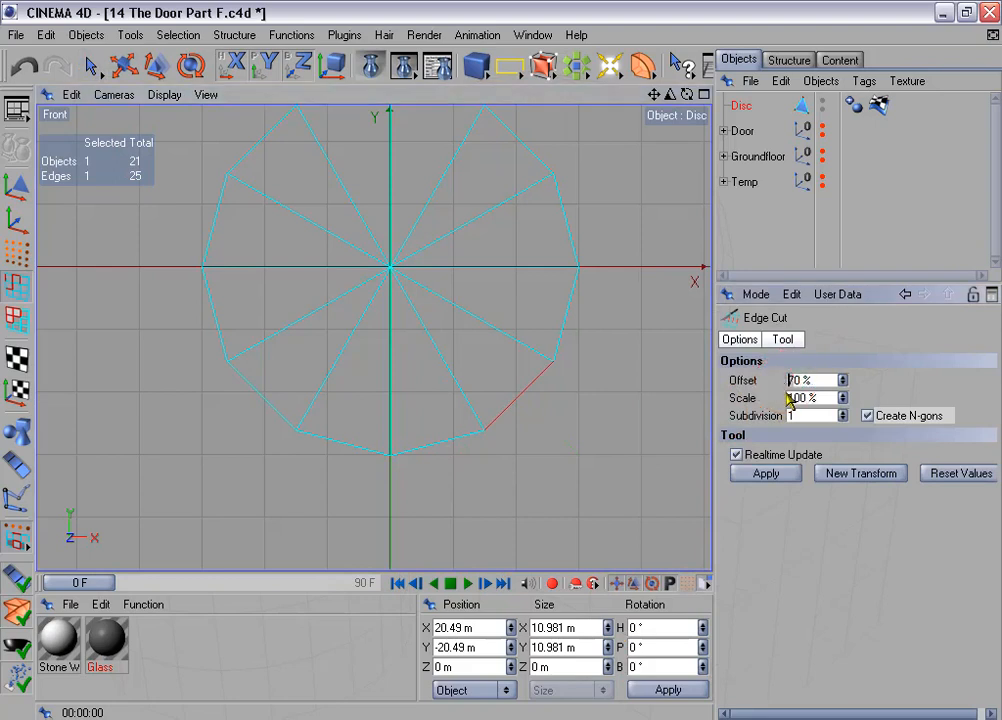
key(Delete)
text(3)
click(756, 388)
click(758, 416)
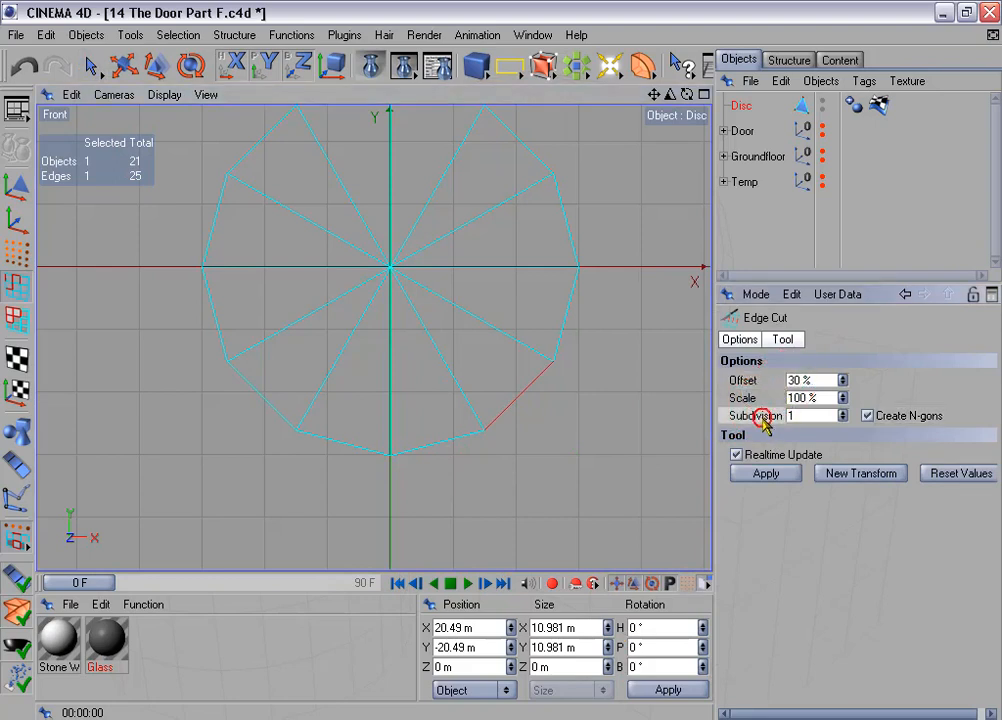
click(891, 415)
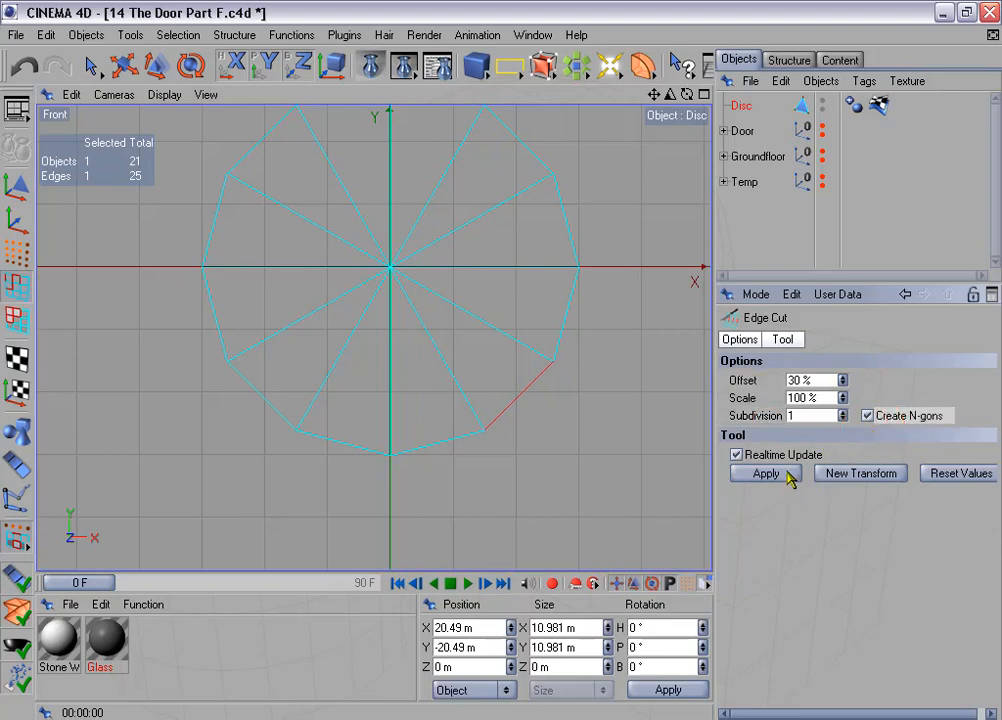
click(766, 474)
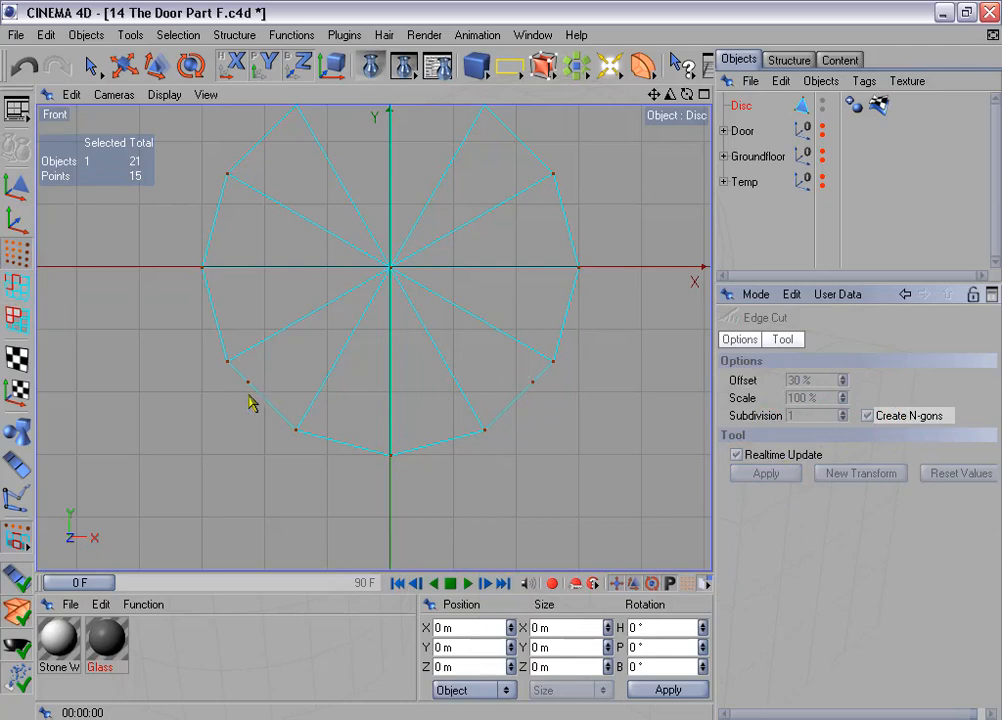
Step: Extrude the four bottom rim edges between the two cut points with 0 m offset and move them down to about -53 m in Y
scroll(293, 403, down, 3)
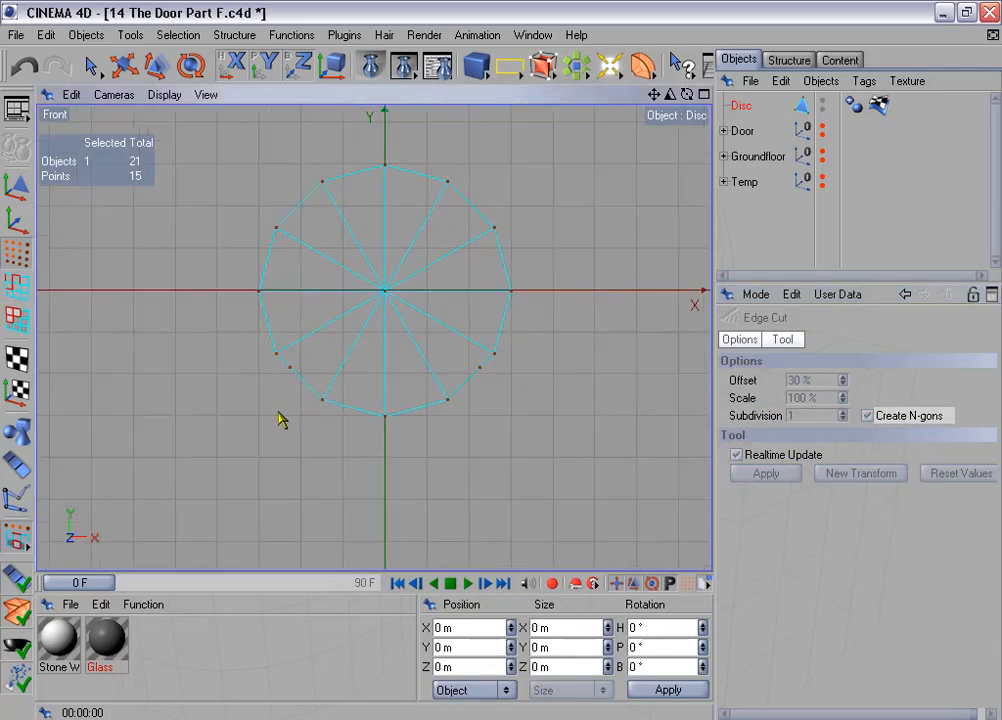
scroll(250, 402, down, 1)
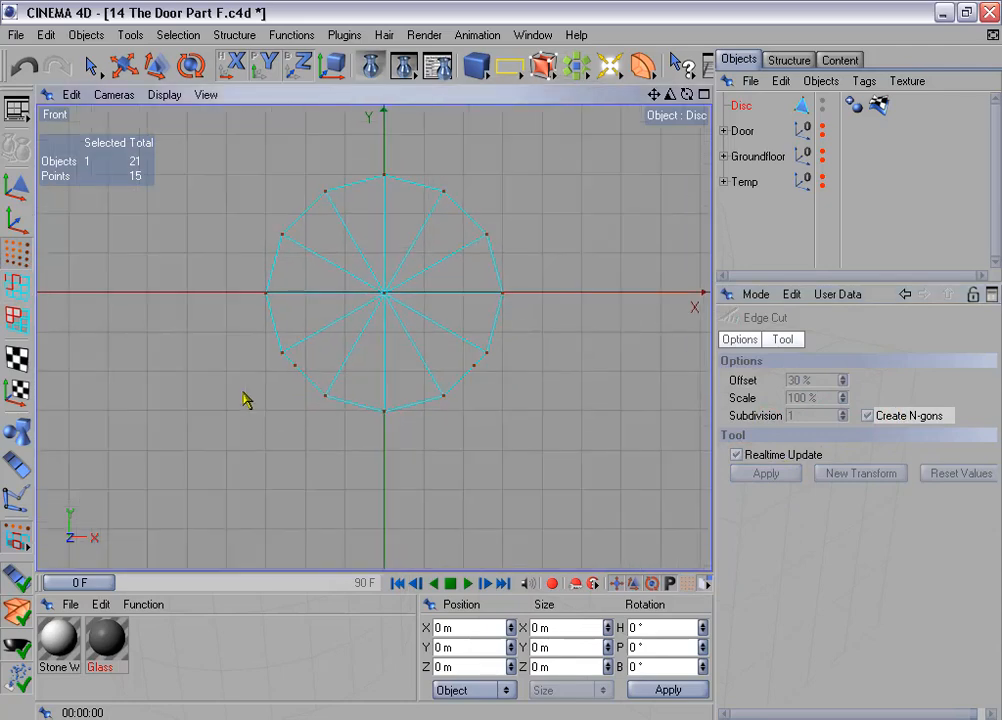
click(17, 289)
click(91, 65)
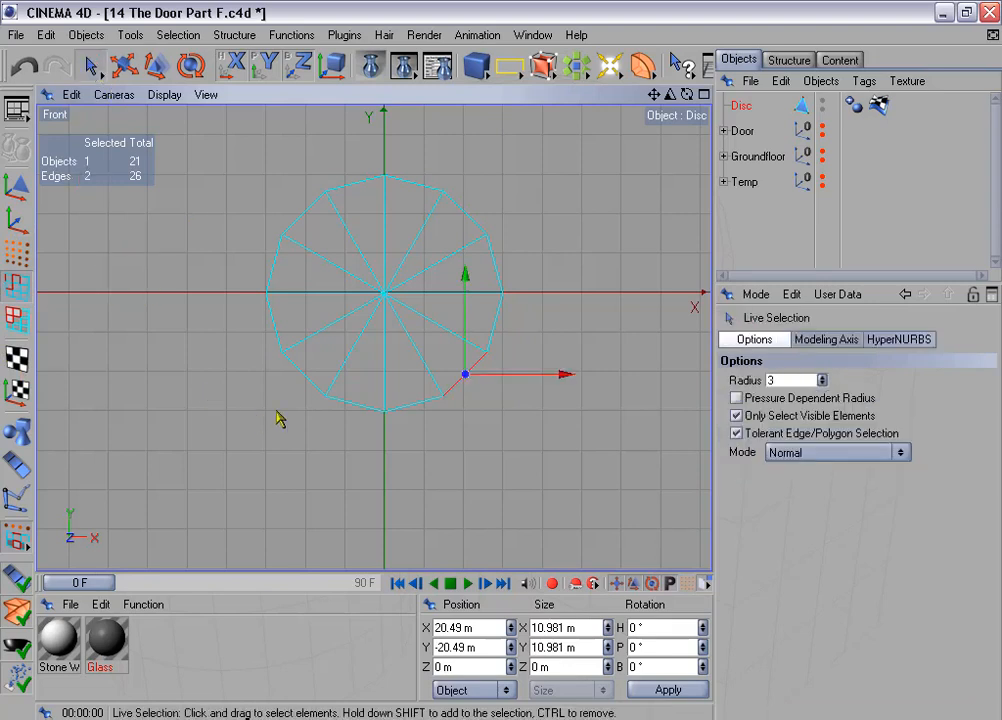
mouse_move(320, 392)
mouse_down()
mouse_move(326, 415)
mouse_move(362, 420)
mouse_move(535, 387)
mouse_up()
right_click(545, 388)
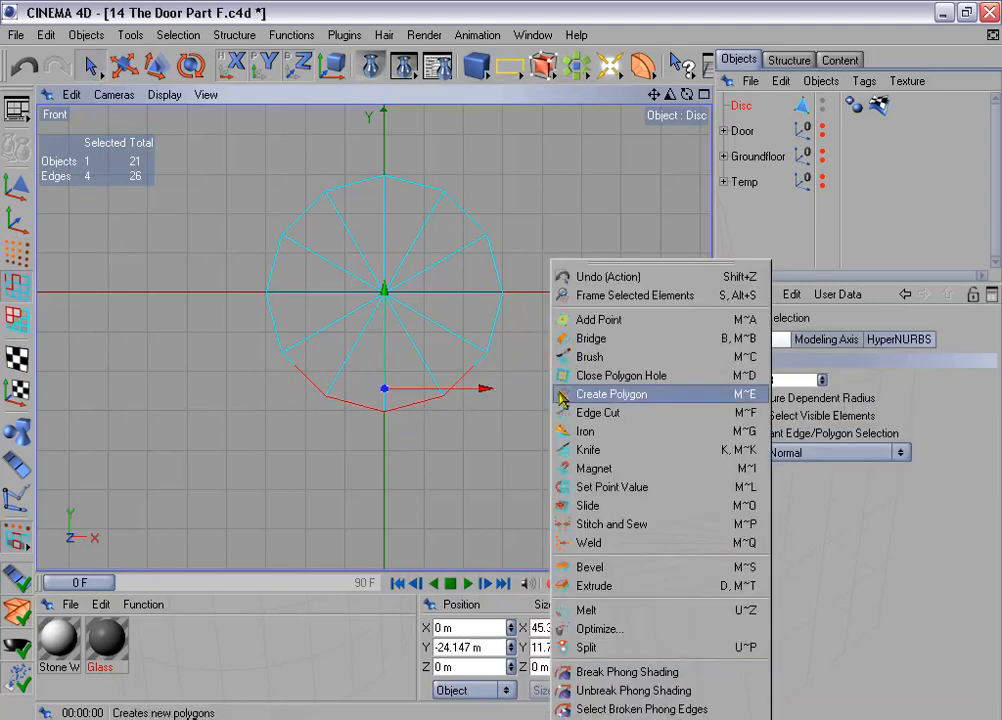
click(612, 587)
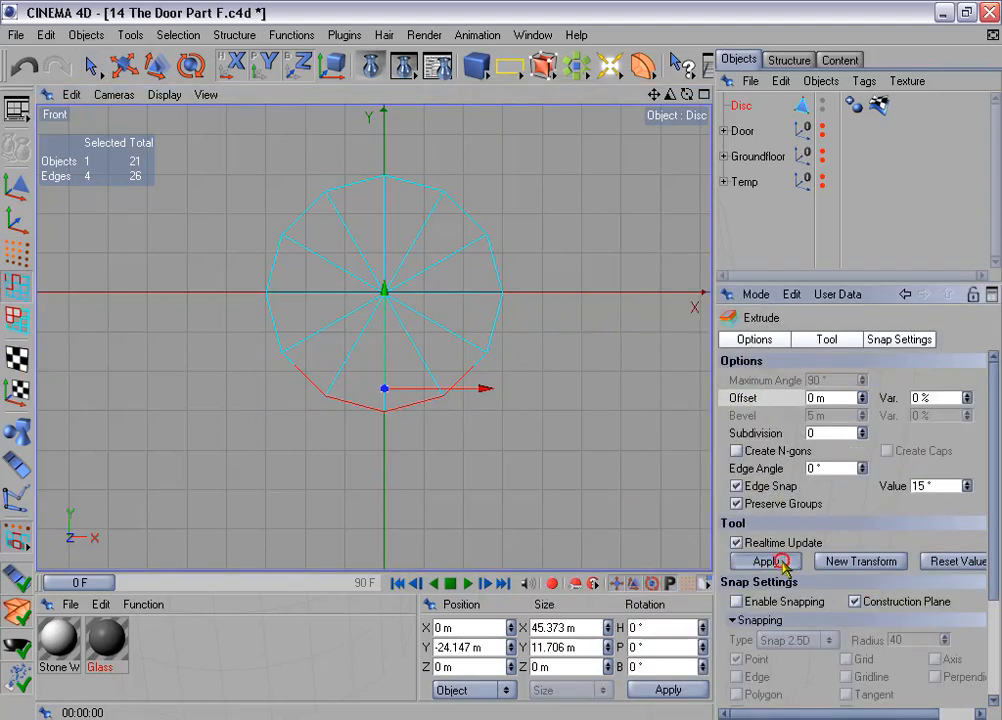
drag(387, 297, 578, 361)
Step: Flatten the extruded bottom edges into a straight line by setting their Y size to 0 m
drag(582, 648, 521, 643)
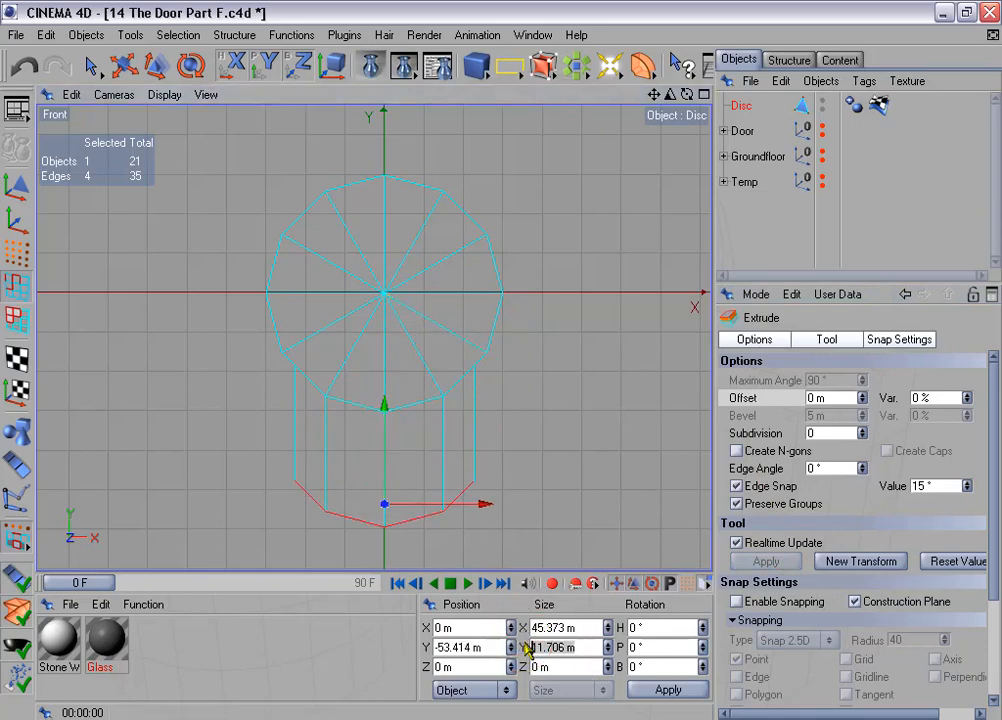
text(0)
click(669, 689)
Step: Lower the flattened bottom edges to about -90 m in Y and check the keyhole-like shape with a front view render
scroll(467, 427, down, 5)
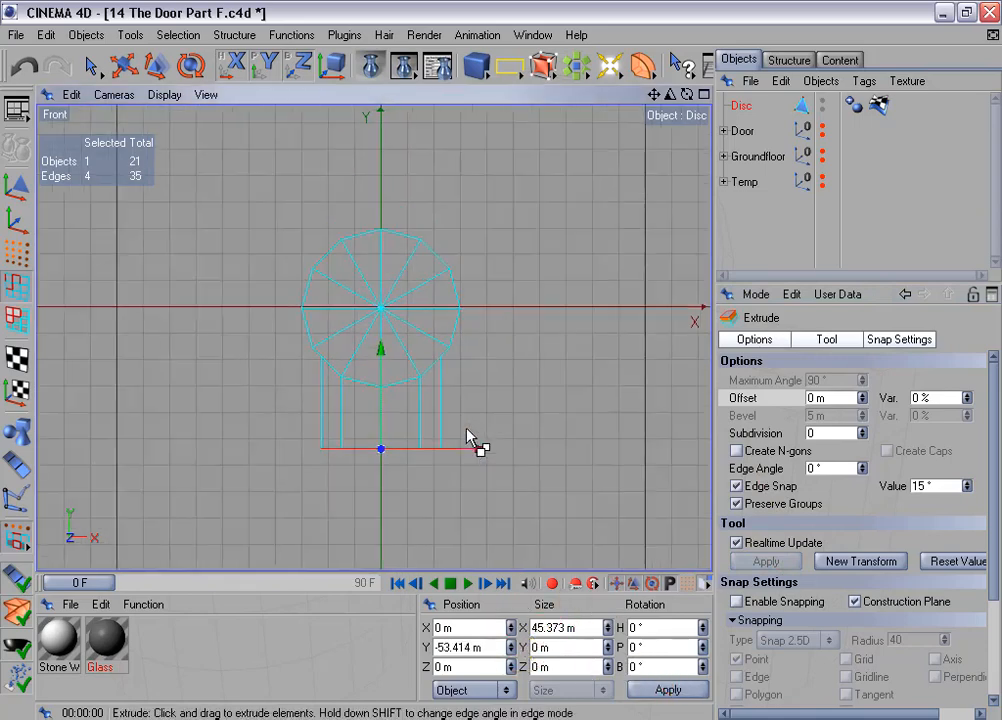
alt+middle_drag(467, 430, 430, 353)
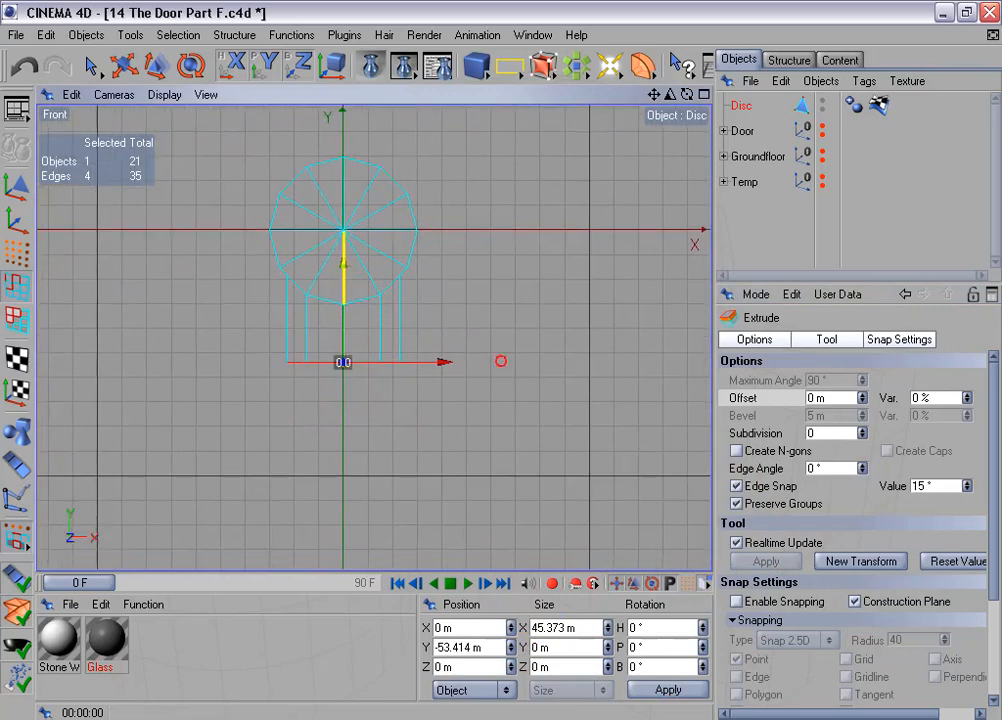
drag(343, 268, 343, 355)
scroll(382, 296, down, 1)
alt+middle_drag(393, 297, 407, 321)
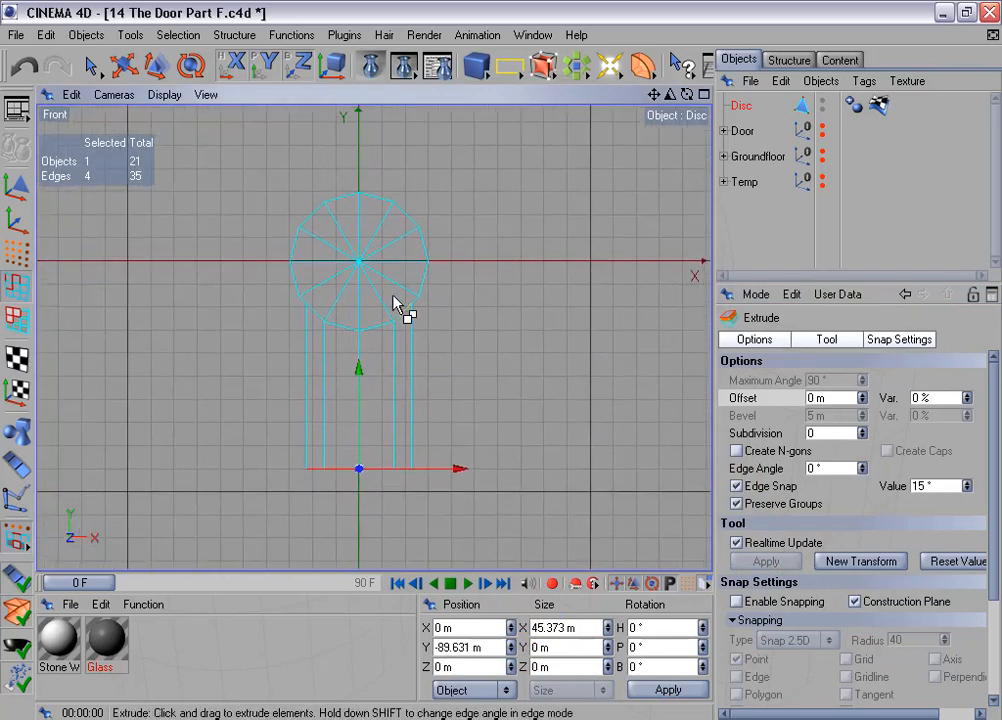
key(ctrl+r)
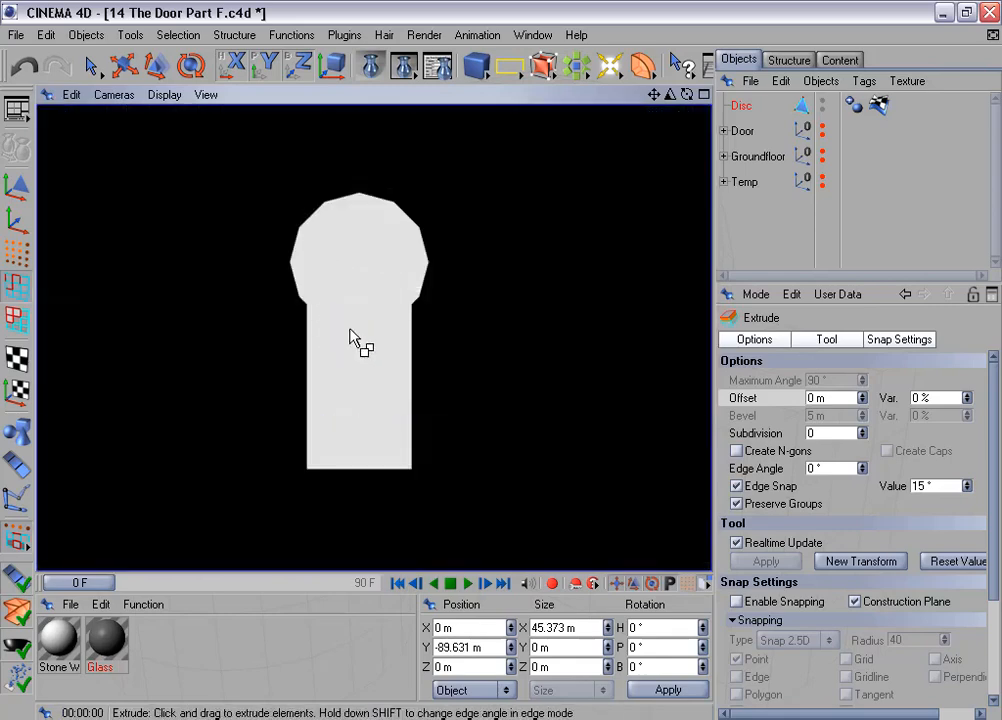
click(361, 334)
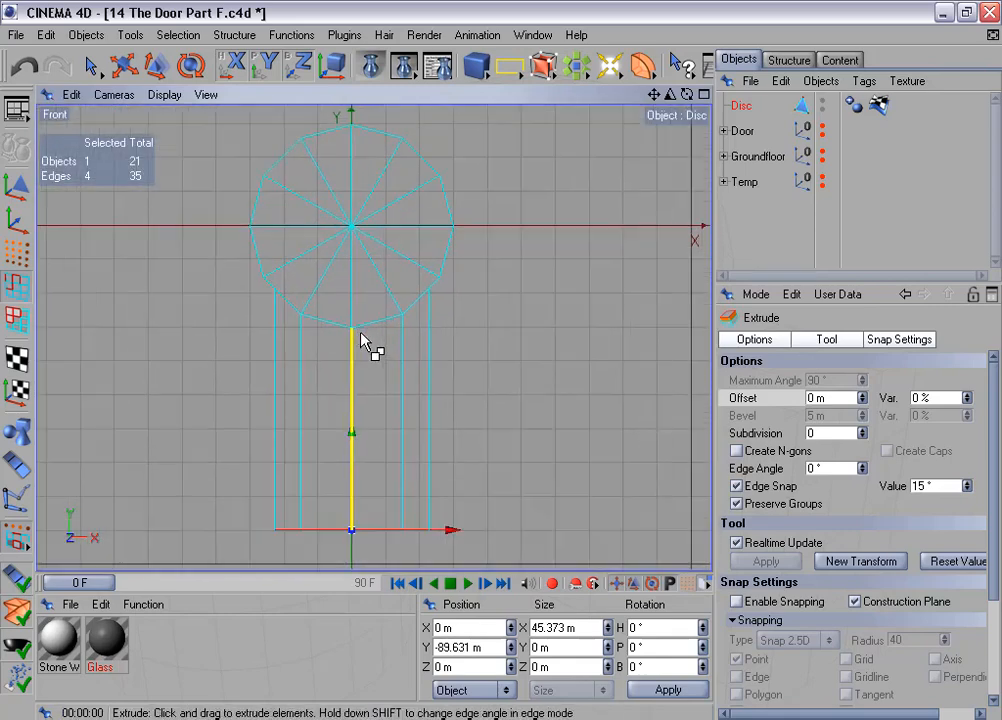
Step: Switch to polygon editing and display the front view with Gouraud Shading (Lines)
click(15, 320)
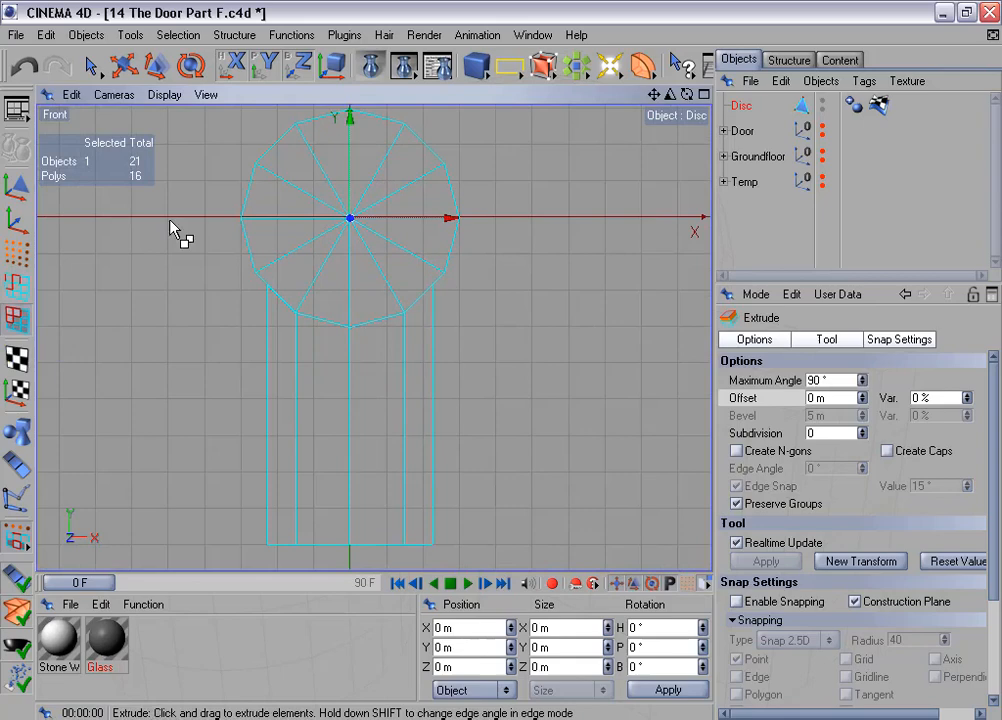
click(165, 96)
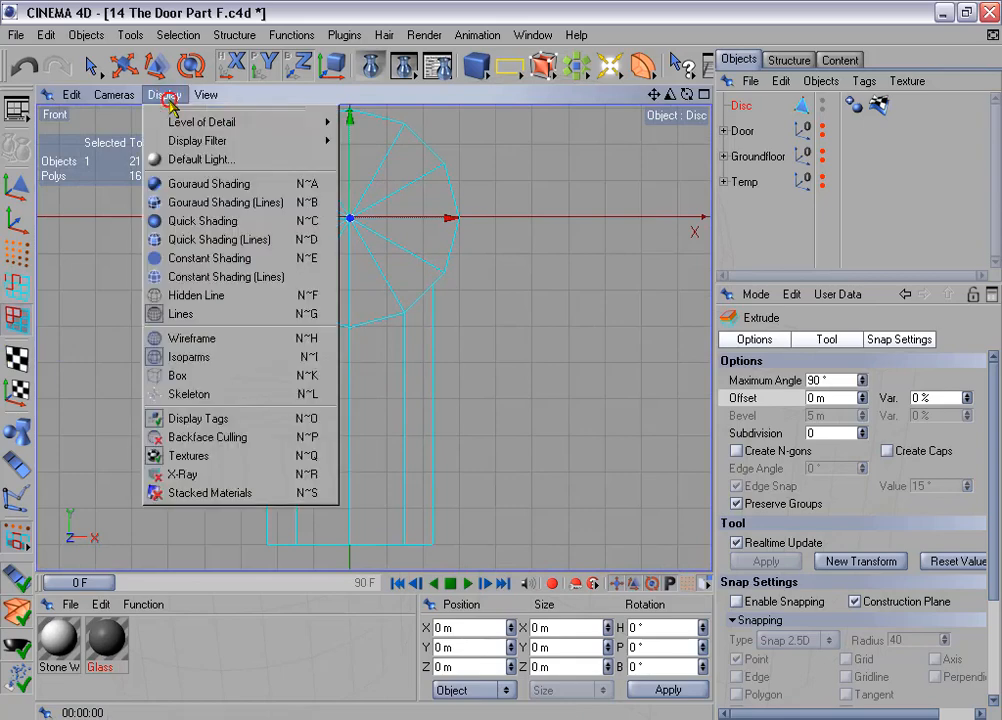
click(268, 203)
scroll(268, 302, down, 1)
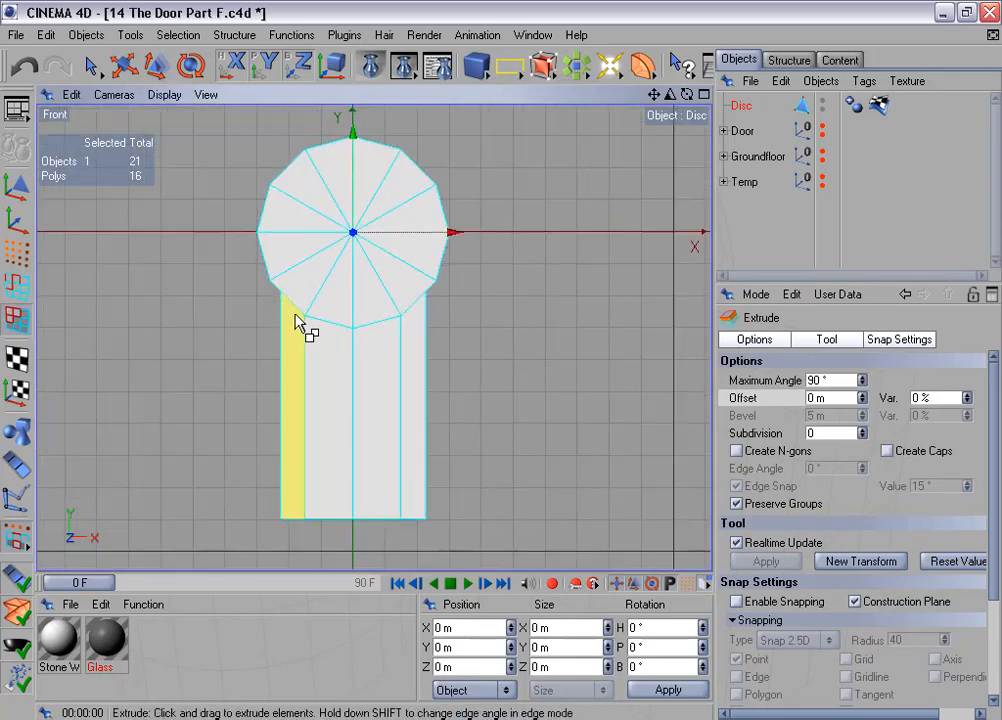
Step: Reverse the normals of all the disc's polygons and melt them into a single N-gon
key(ctrl+a)
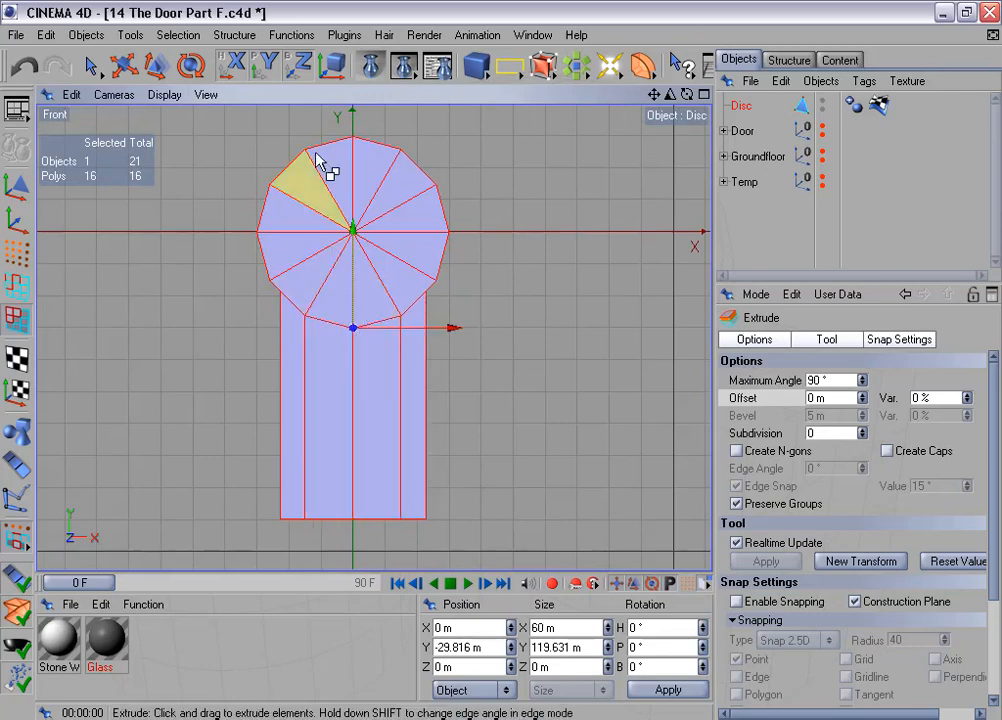
click(293, 35)
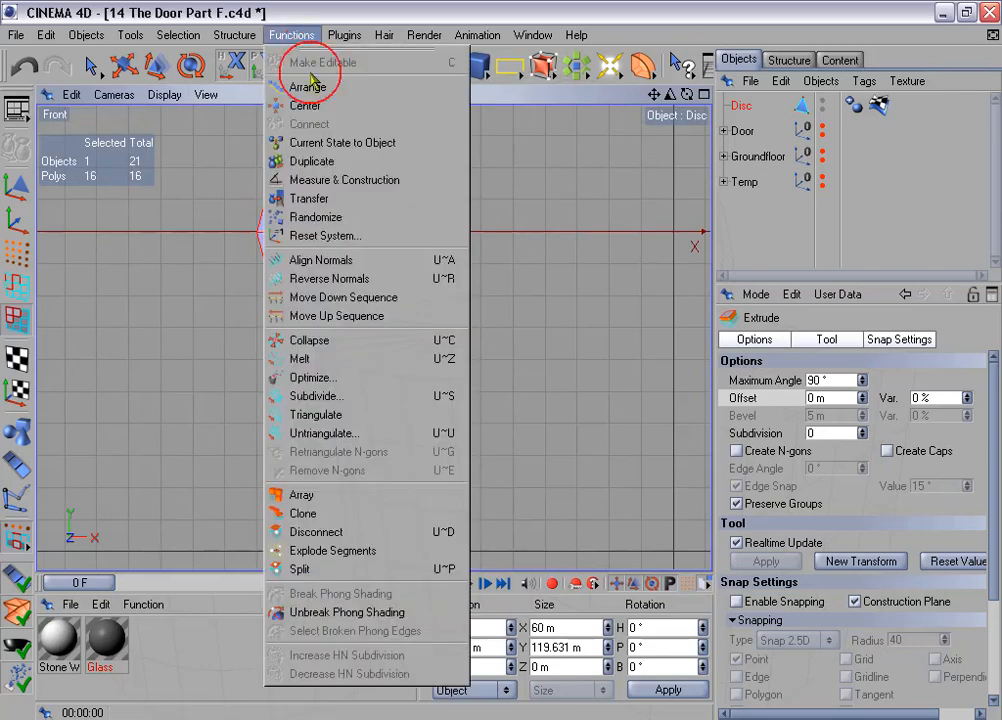
click(395, 280)
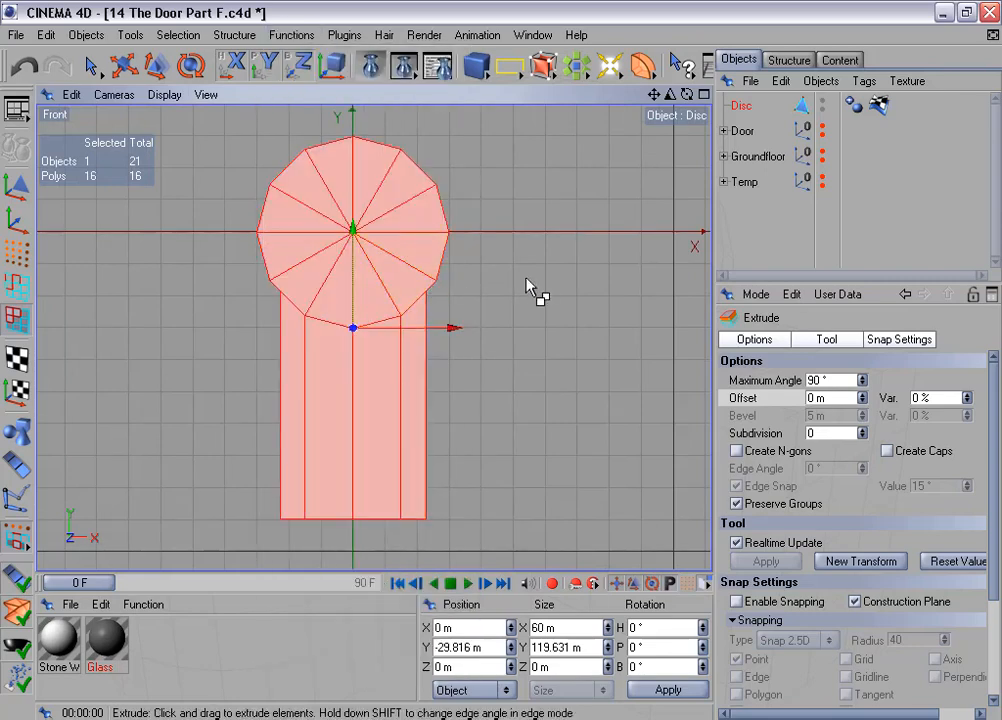
right_click(501, 289)
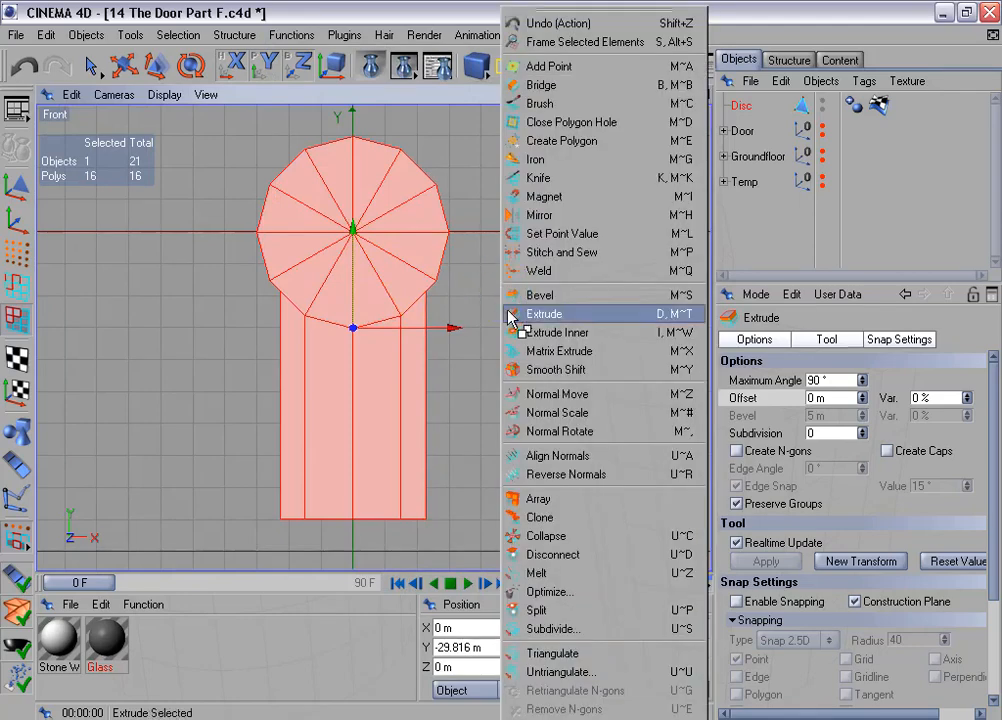
click(596, 579)
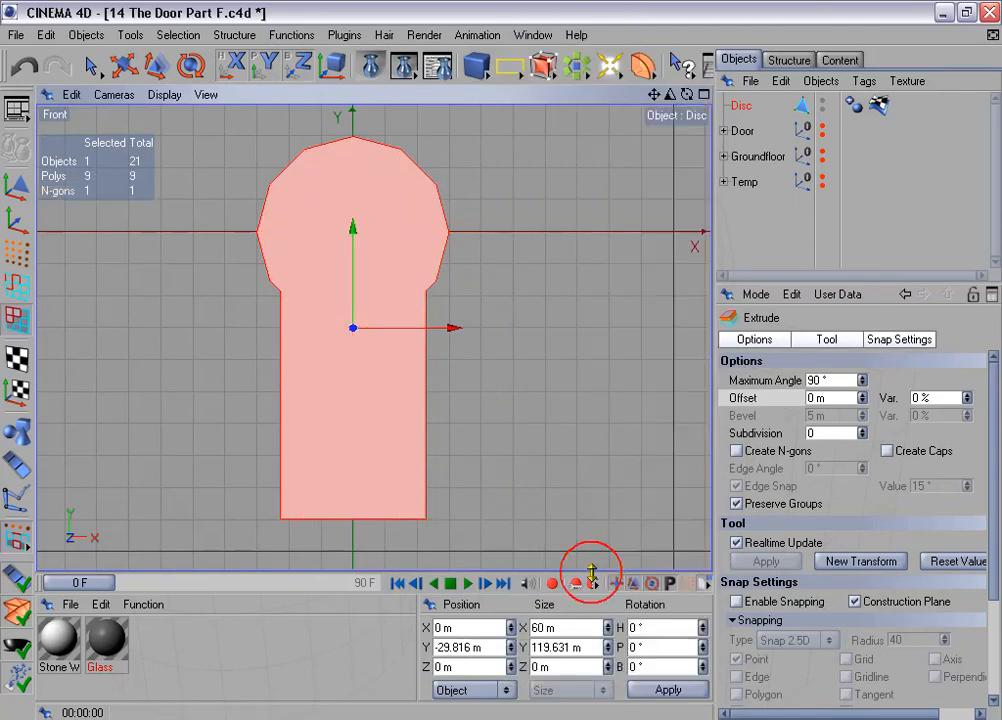
Step: Select the shape's whole outline with Loop Selection, Stop at Boundary Edges disabled, and convert it with Edge to Spline
click(18, 287)
click(178, 35)
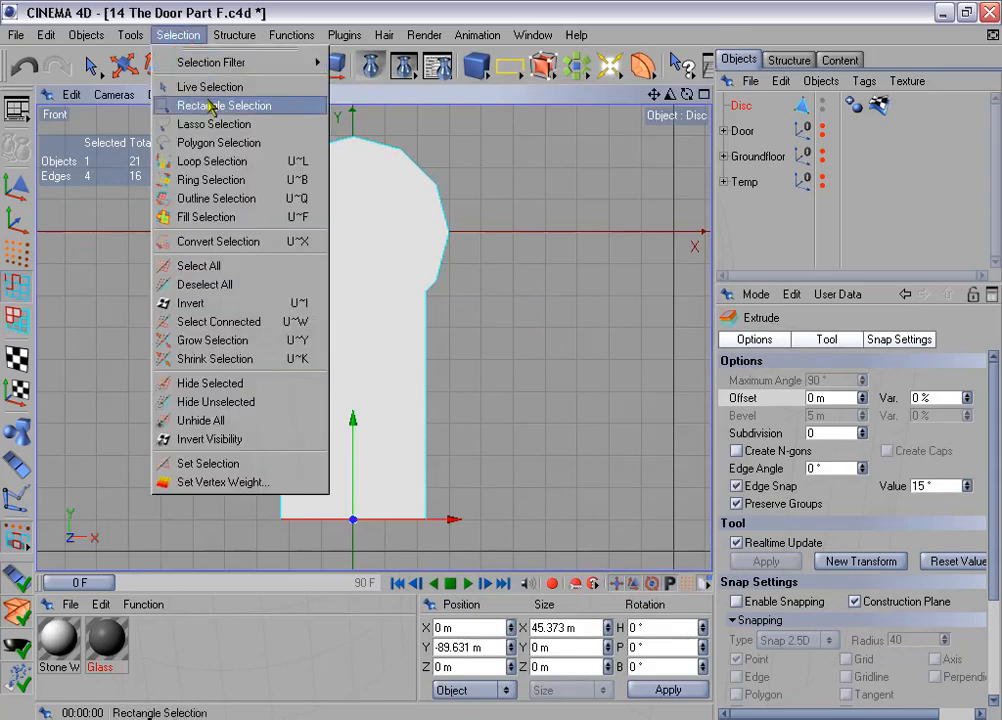
click(266, 161)
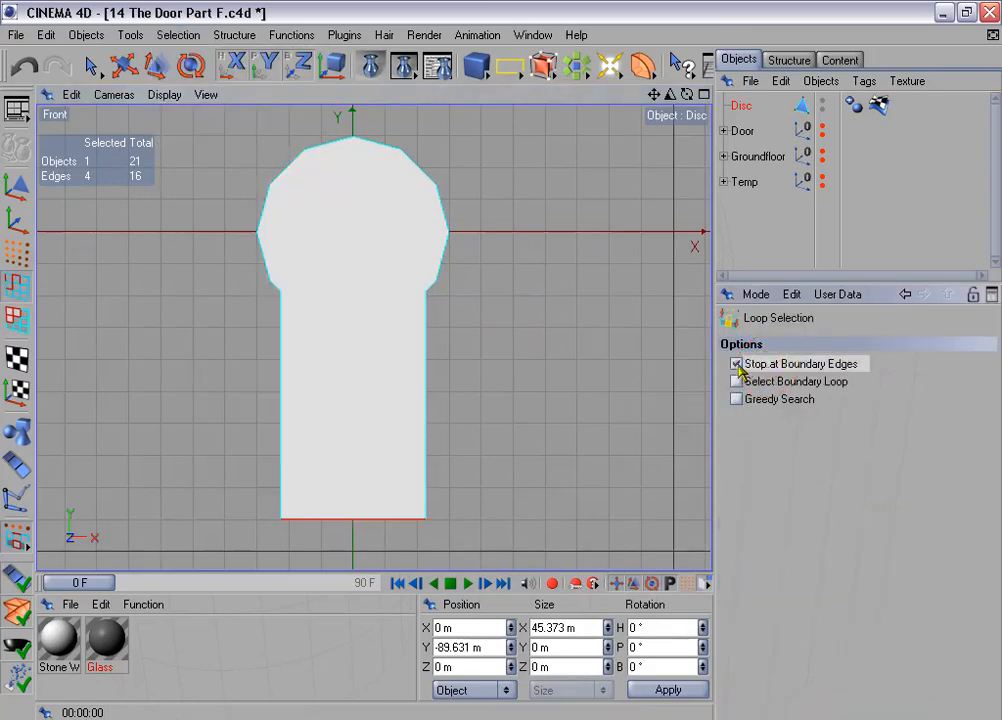
click(736, 364)
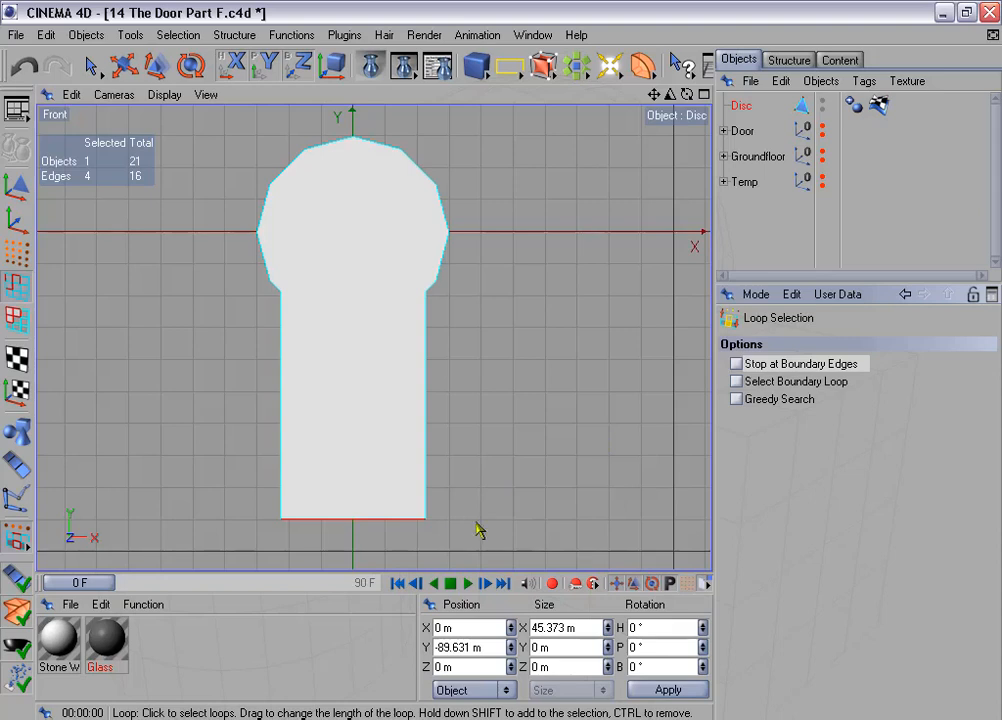
click(360, 519)
click(232, 36)
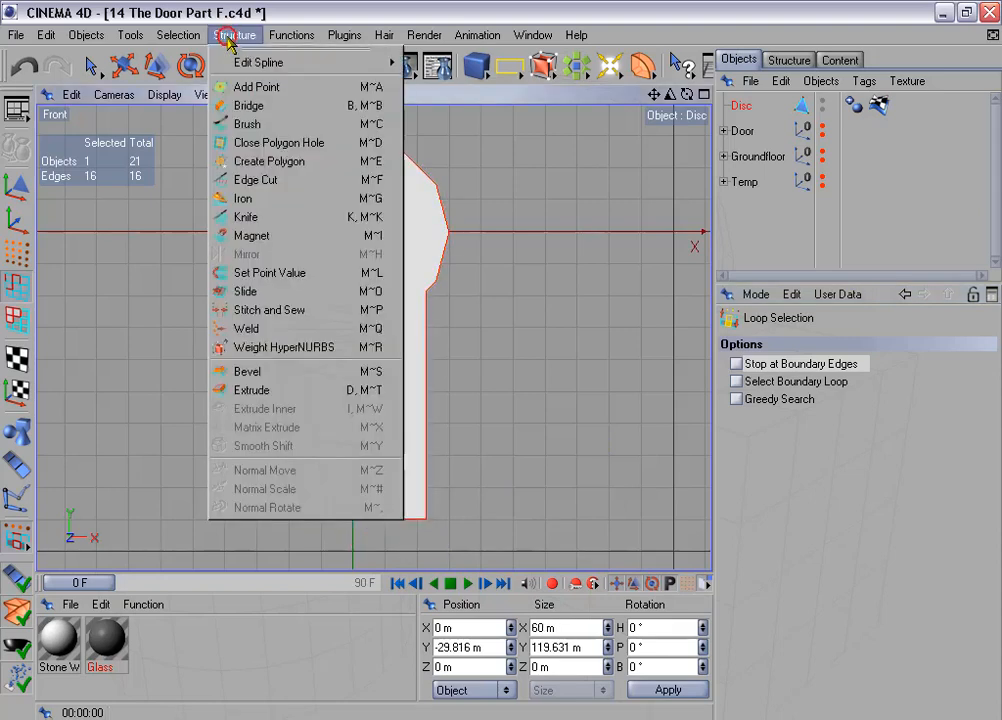
mouse_move(245, 62)
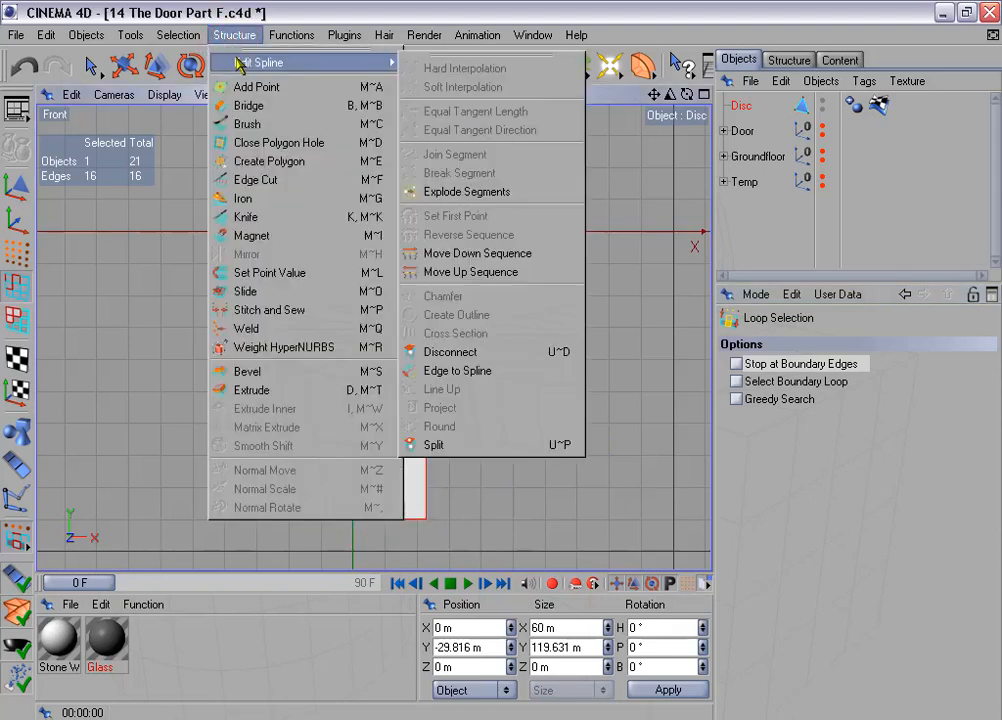
click(505, 372)
Step: Take the new outline spline out of the Disc's hierarchy to the top level and delete the Disc polygon object
drag(737, 281, 737, 353)
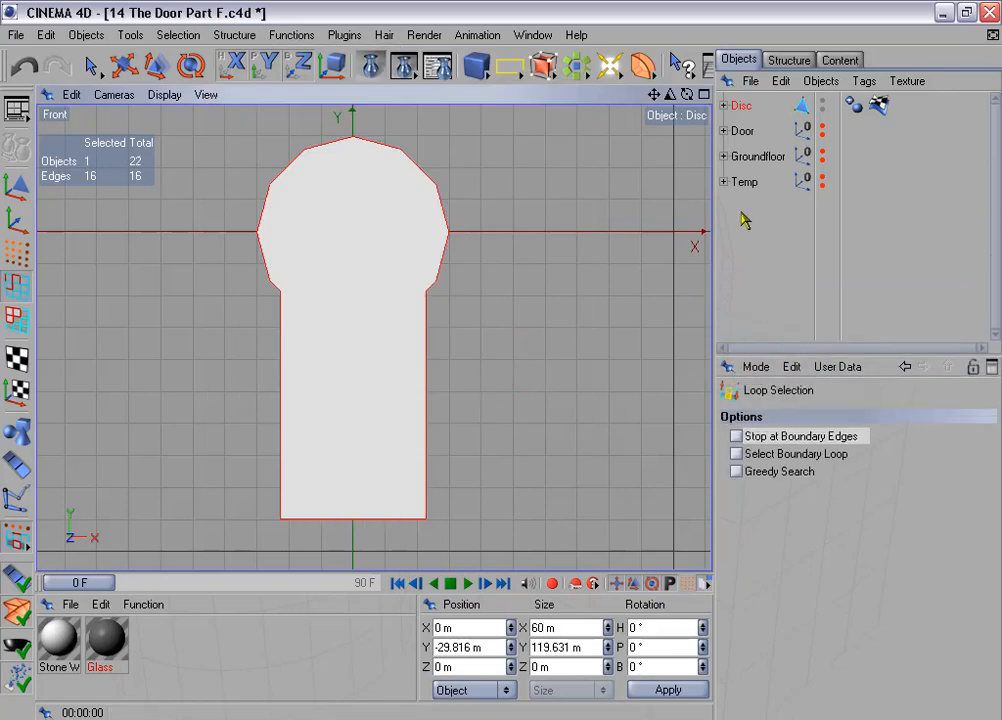
click(723, 105)
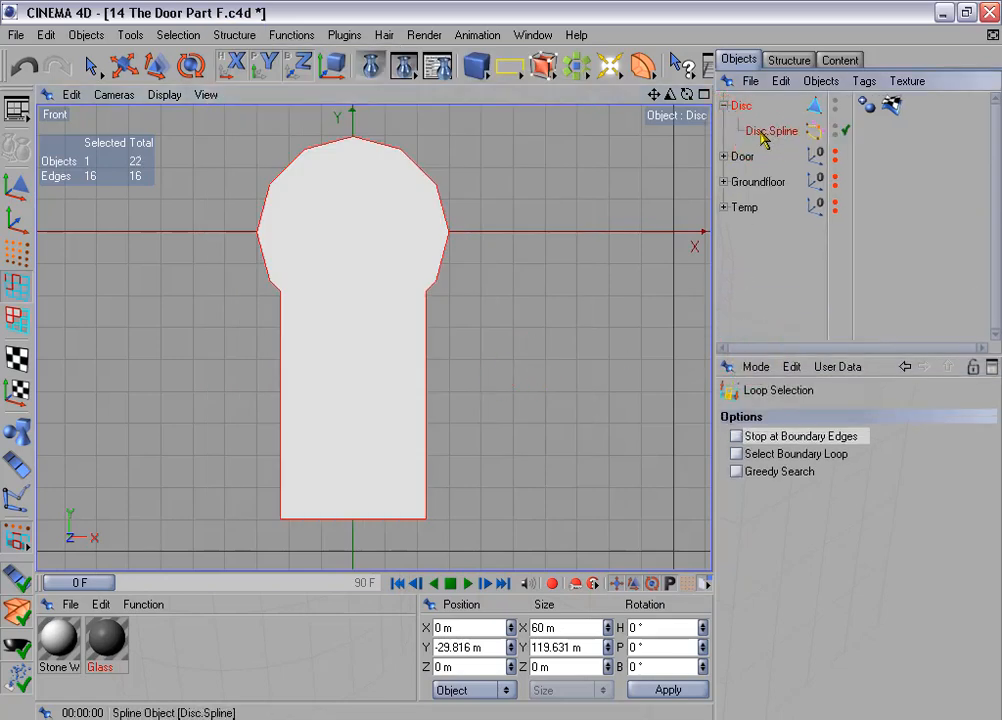
drag(760, 132, 763, 187)
drag(765, 250, 765, 250)
click(741, 106)
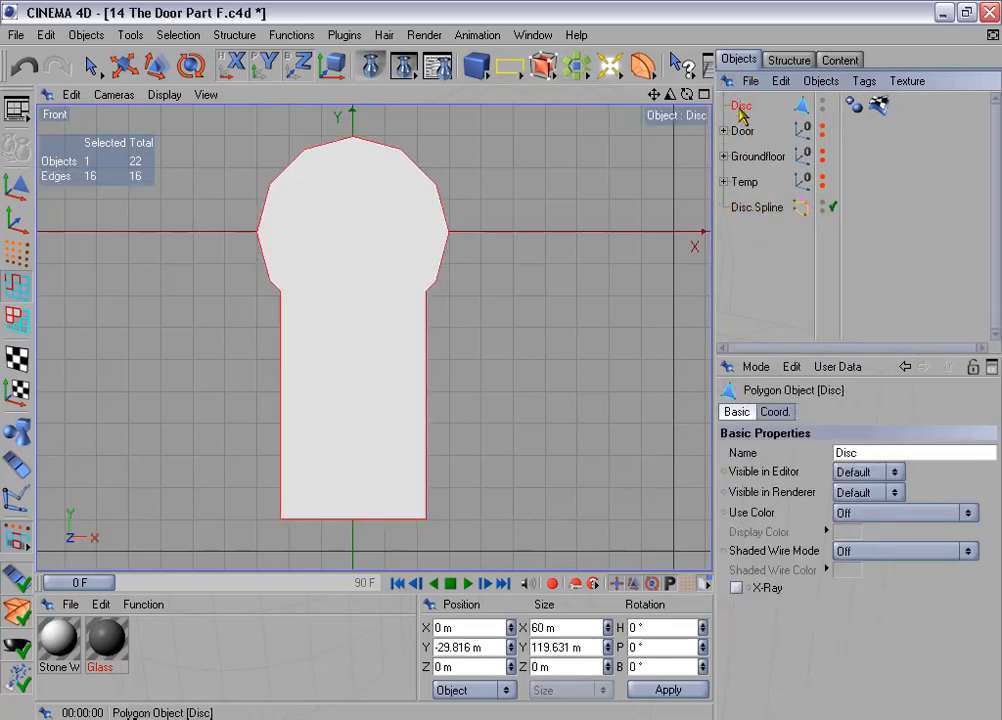
key(Delete)
scroll(492, 283, down, 1)
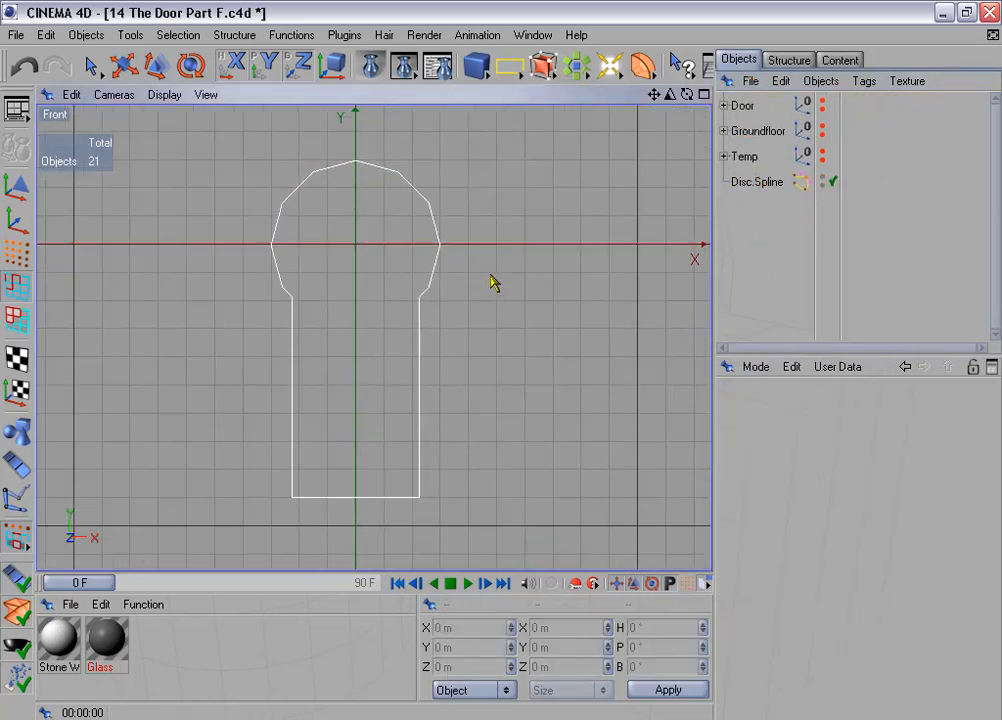
scroll(371, 286, up, 2)
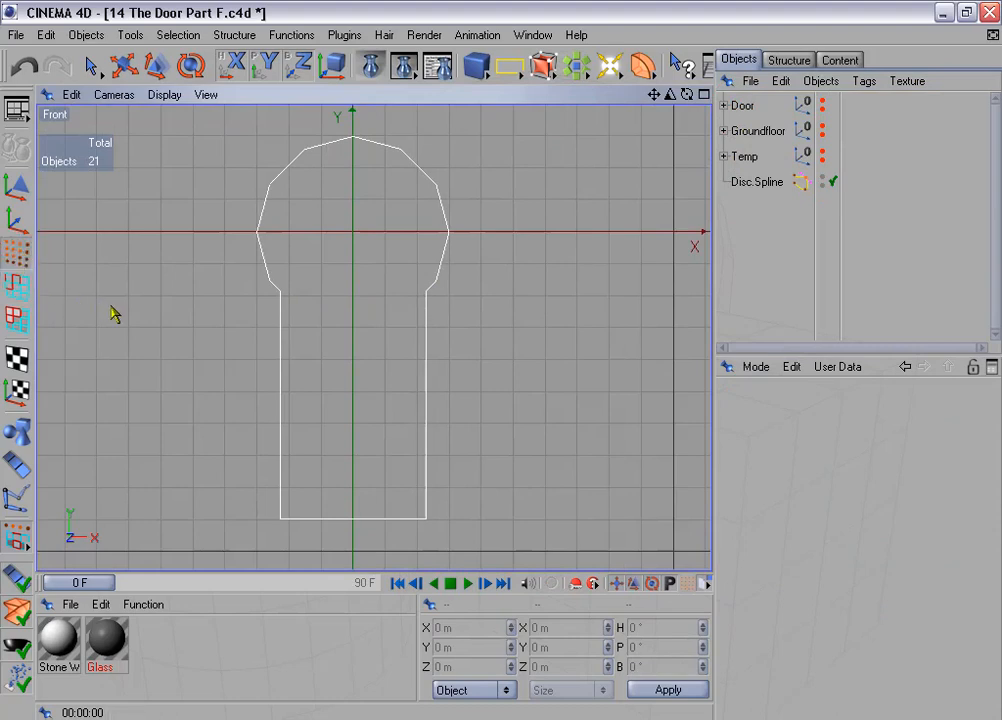
Step: Delete the three intermediate points along the bottom edge of the Disc.Spline outline using Live Selection
click(760, 182)
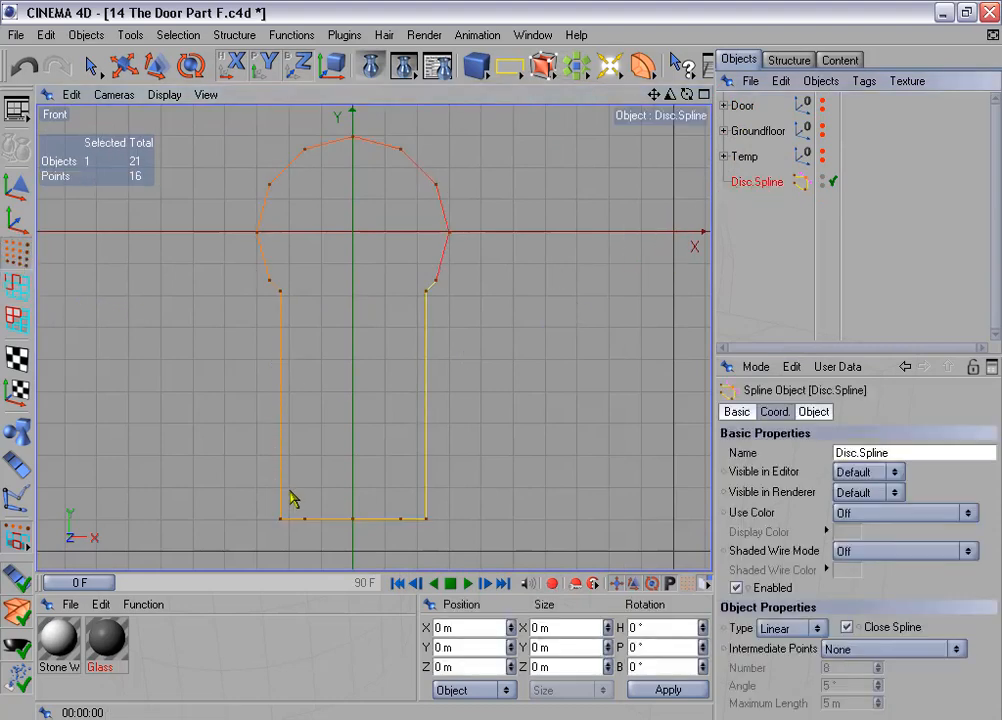
click(91, 66)
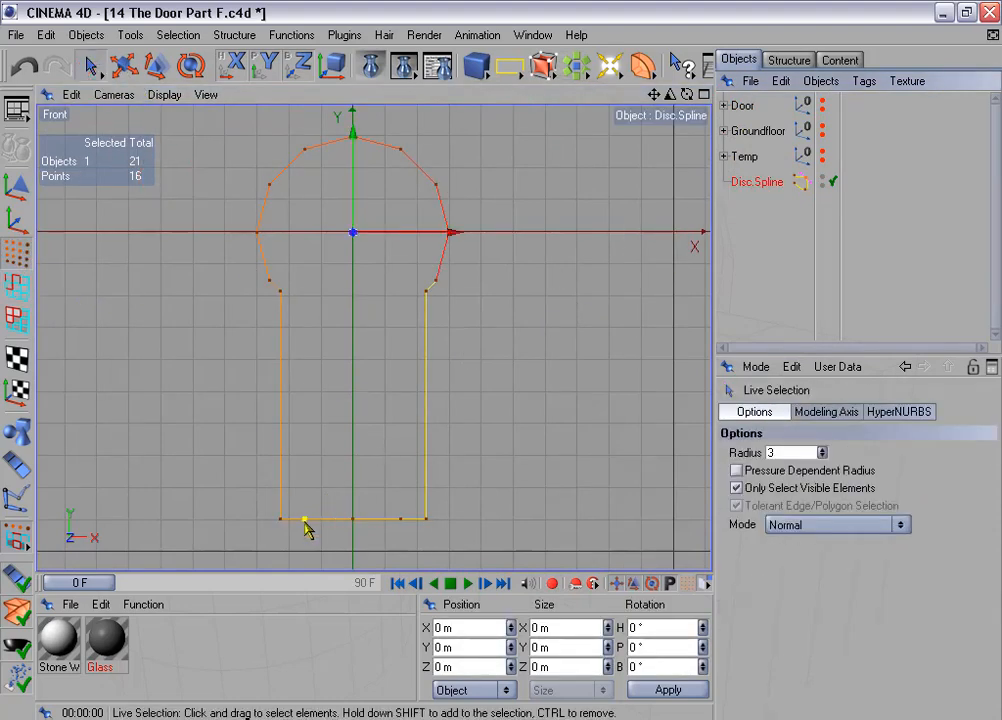
mouse_move(343, 522)
mouse_down()
mouse_move(405, 523)
mouse_move(401, 535)
mouse_up()
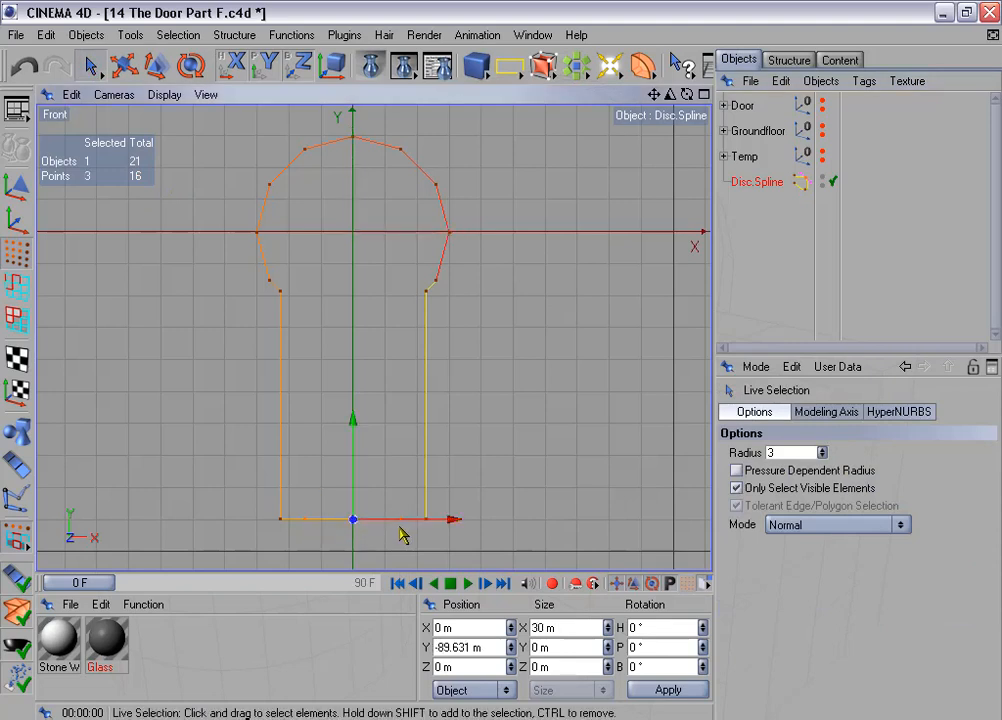
key(Delete)
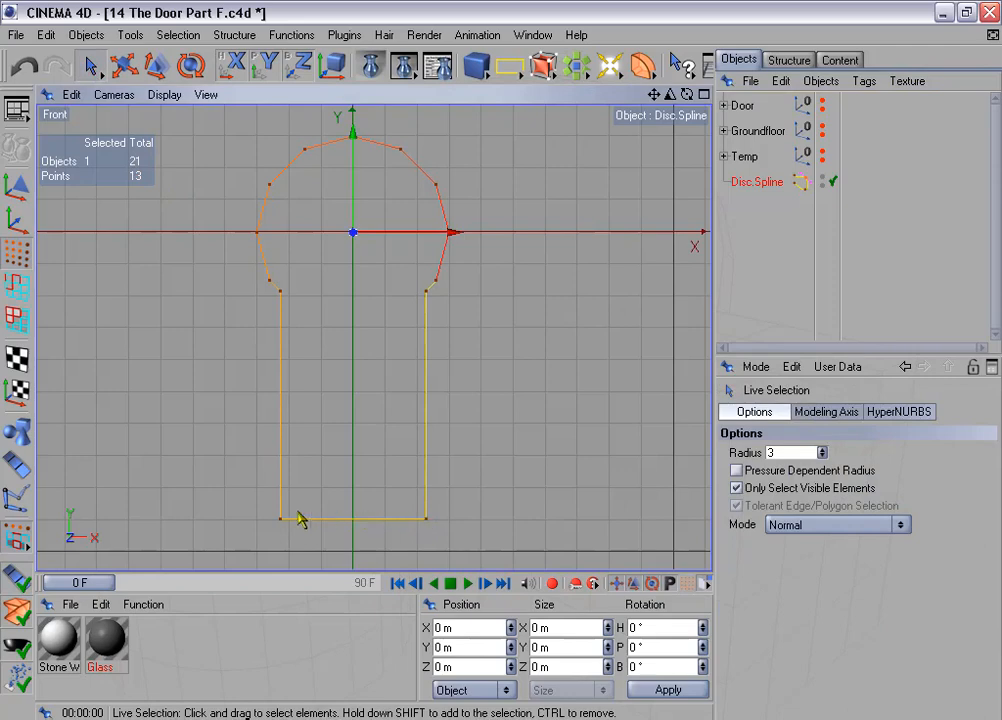
Step: Select the two points where the round head meets the straight sides and move them down to about Y -20 m
scroll(435, 475, down, 3)
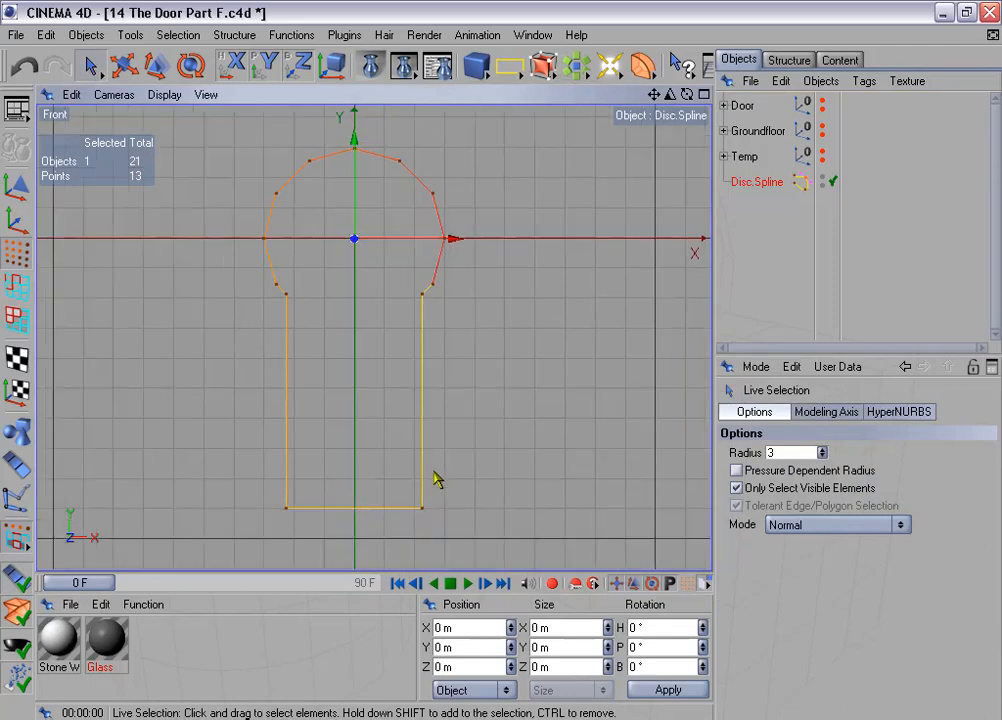
scroll(353, 420, up, 4)
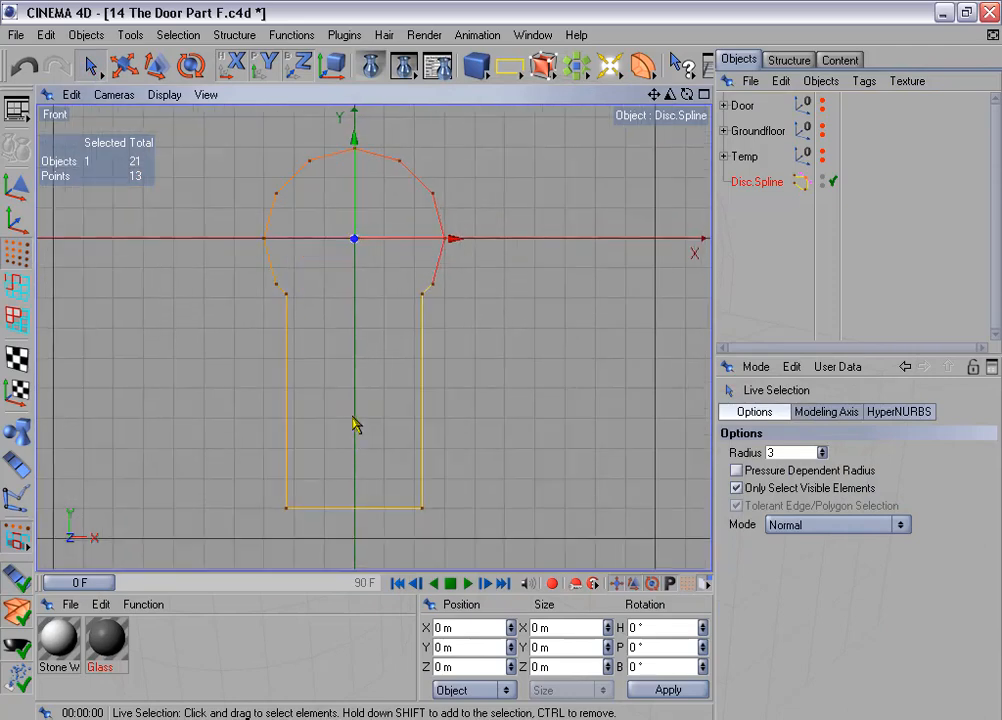
click(272, 288)
shift+click(430, 289)
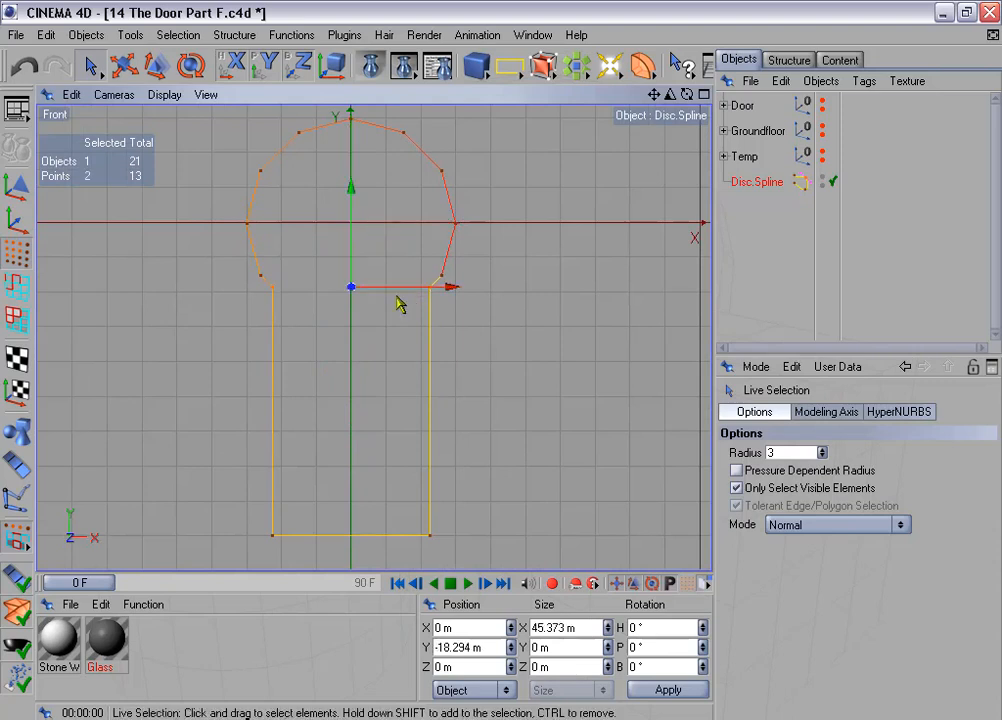
drag(351, 289, 351, 291)
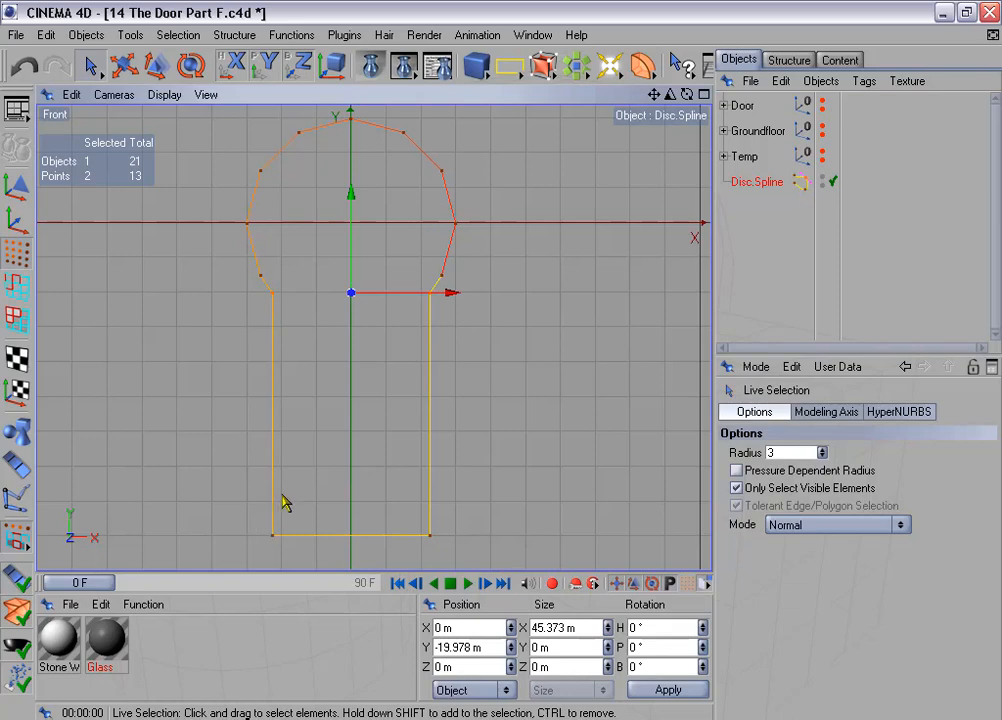
Step: Add a Rectangle spline around the keyhole outline with a width of 300 m and a height of 1100 m
scroll(285, 500, down, 5)
scroll(288, 414, down, 1)
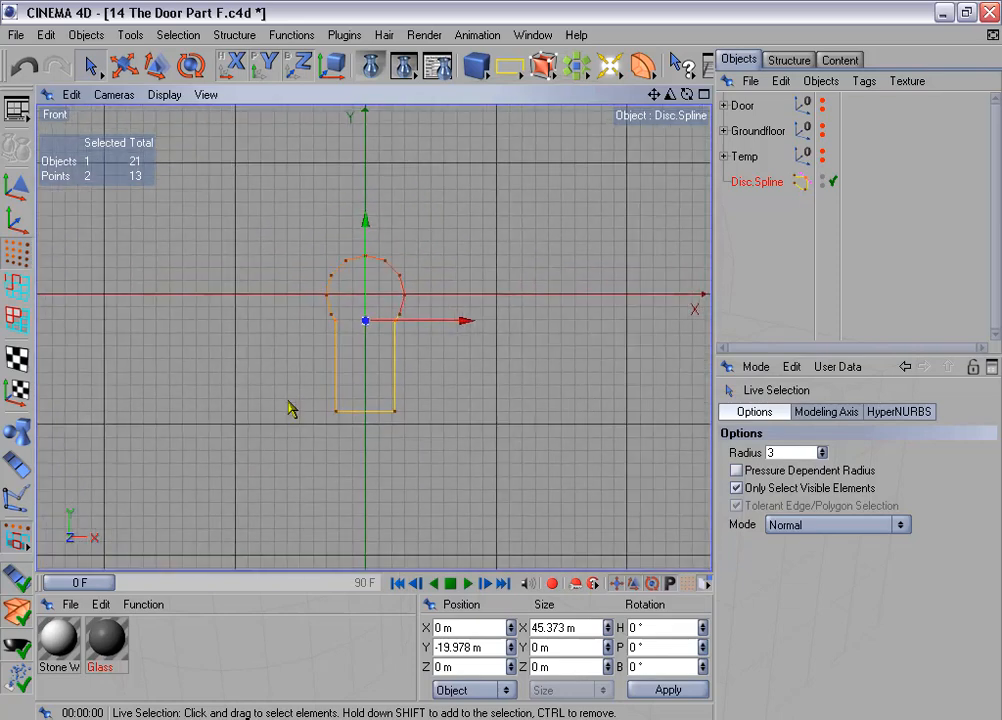
scroll(330, 380, down, 1)
scroll(342, 358, down, 1)
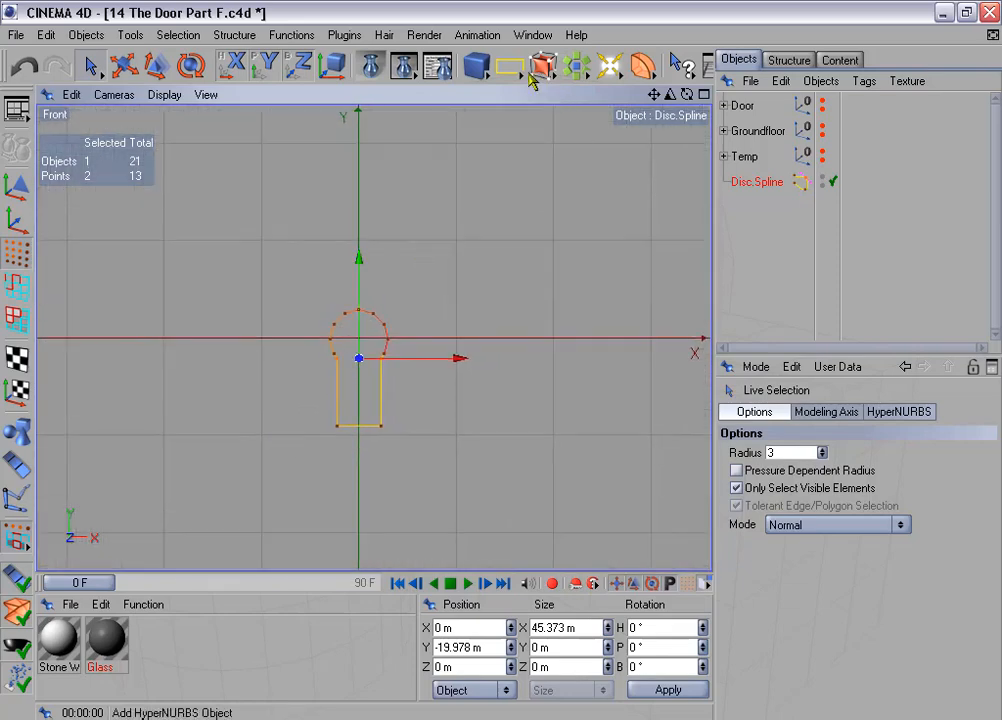
drag(531, 80, 604, 141)
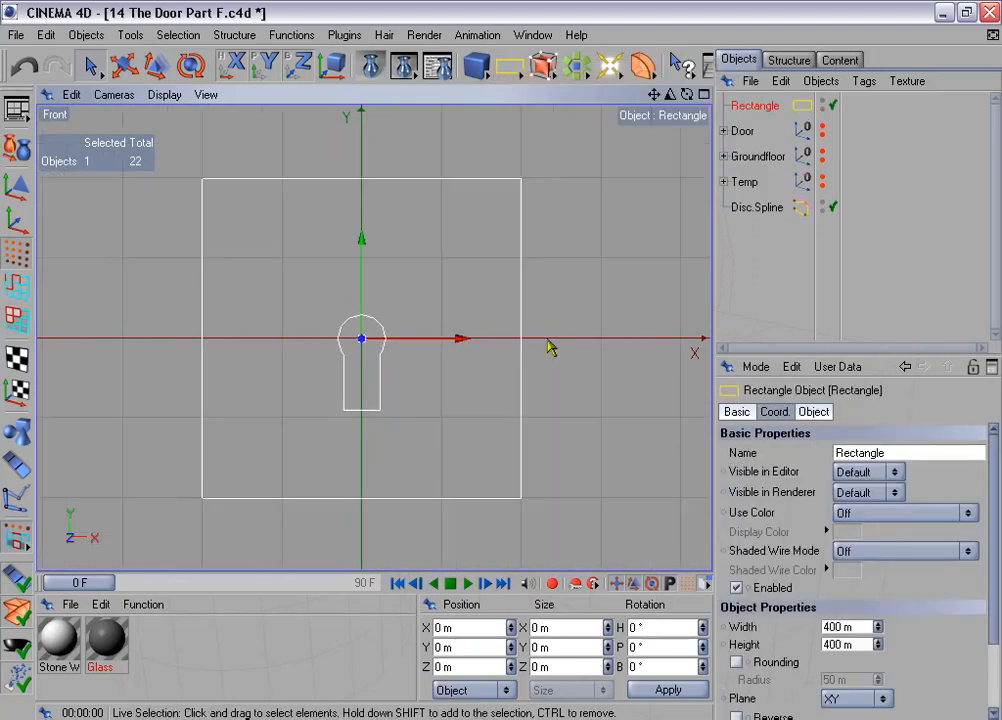
drag(768, 354, 768, 269)
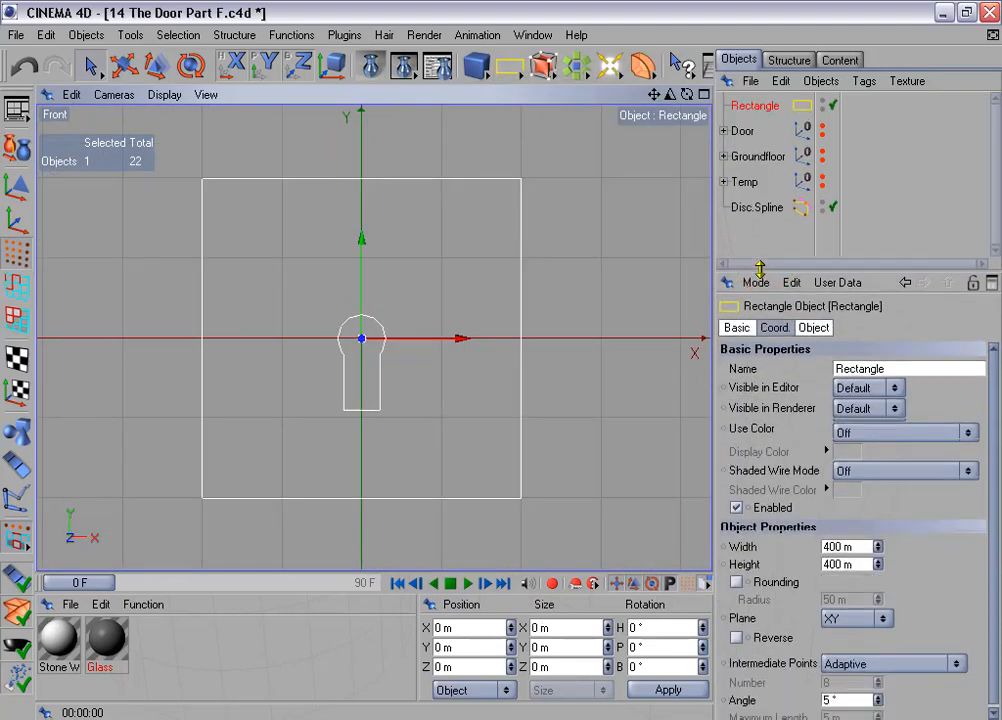
click(813, 327)
click(826, 368)
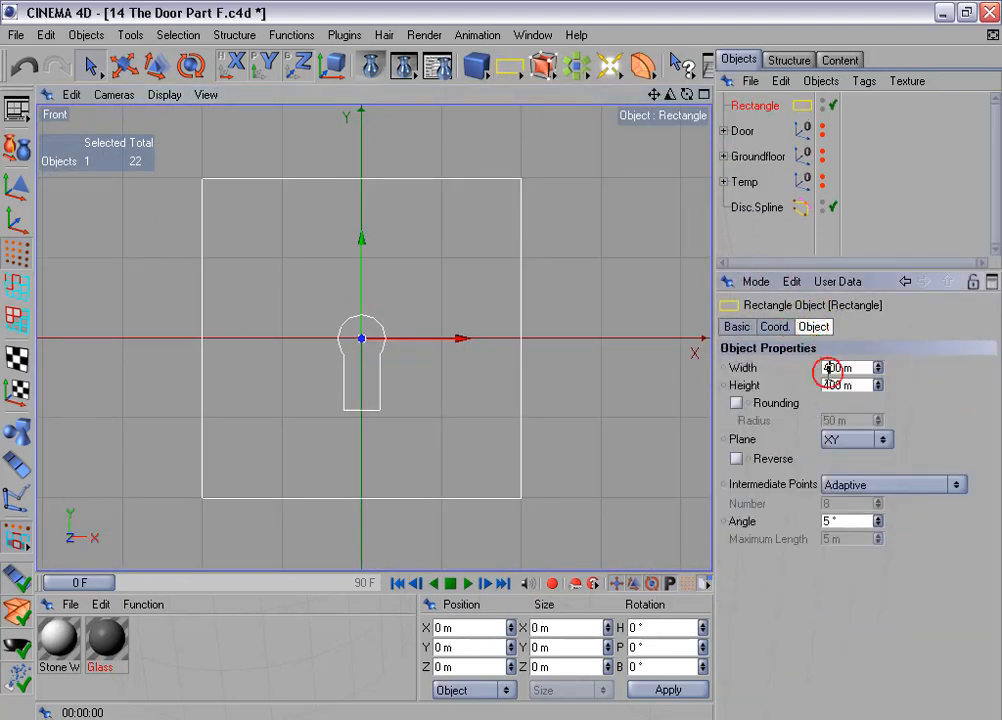
text(300)
key(Tab)
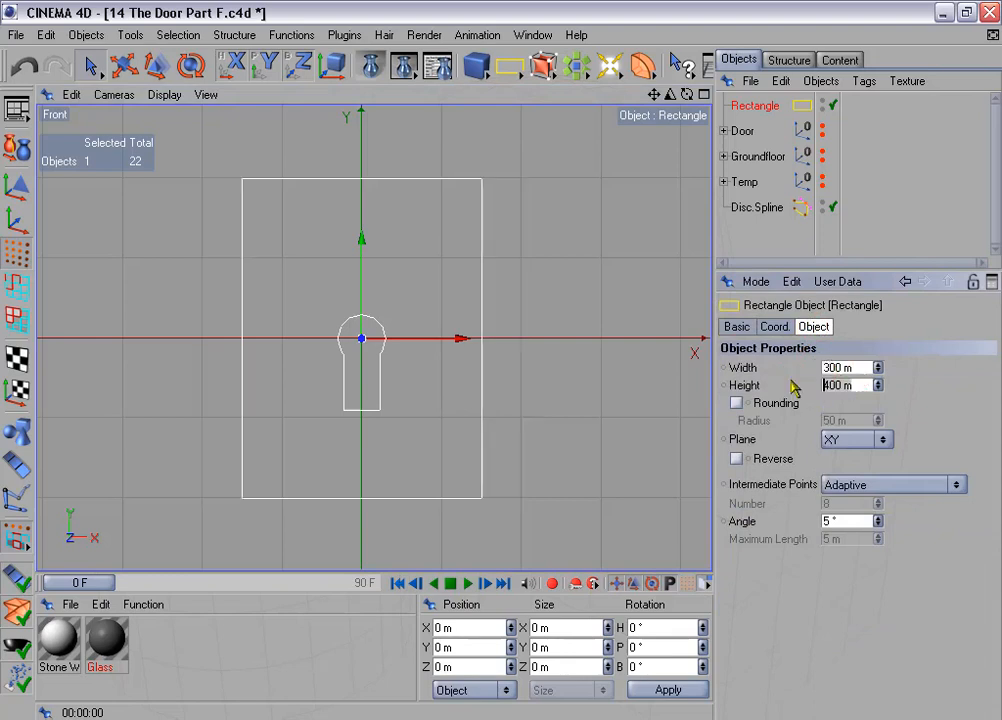
text(11)
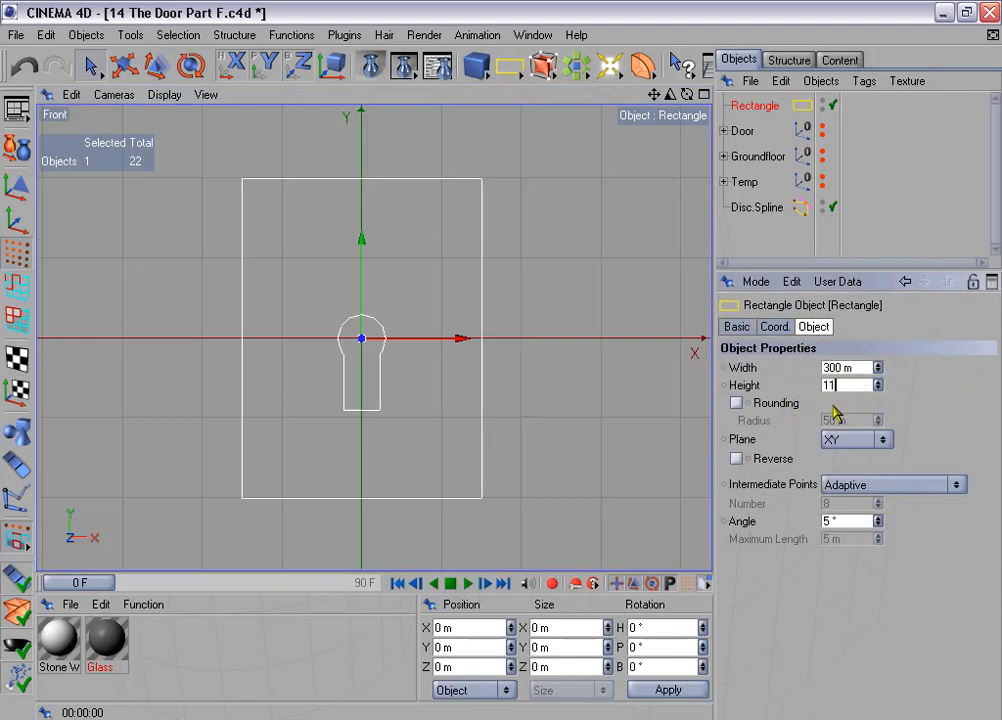
text(00)
click(908, 400)
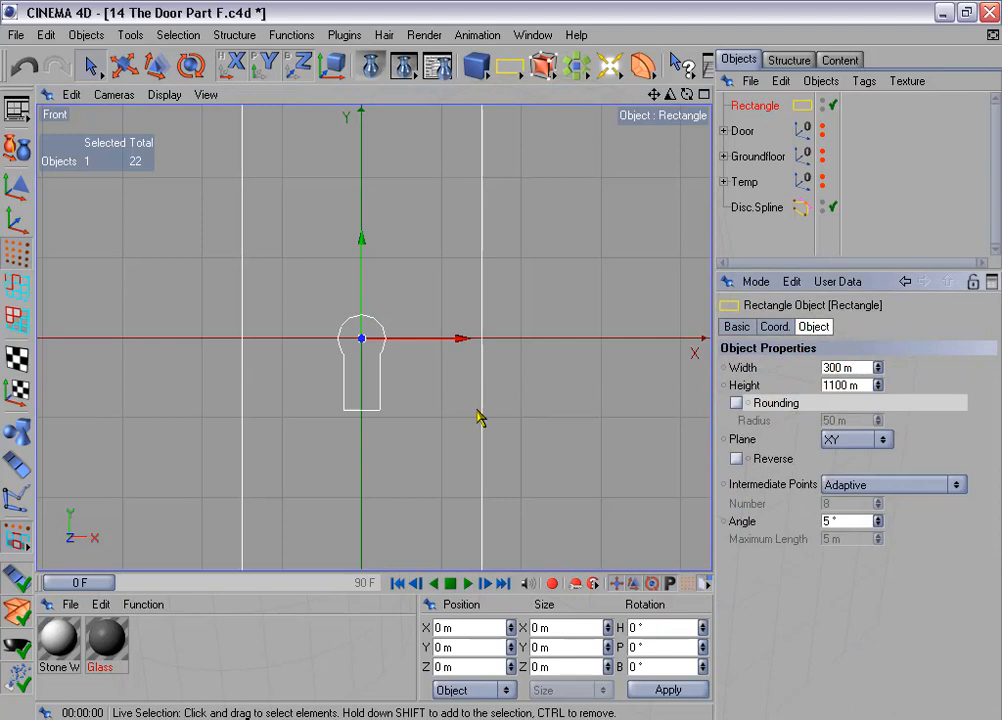
Step: Round the rectangle's corners with a 70 m radius and make the rectangle editable
scroll(477, 417, down, 5)
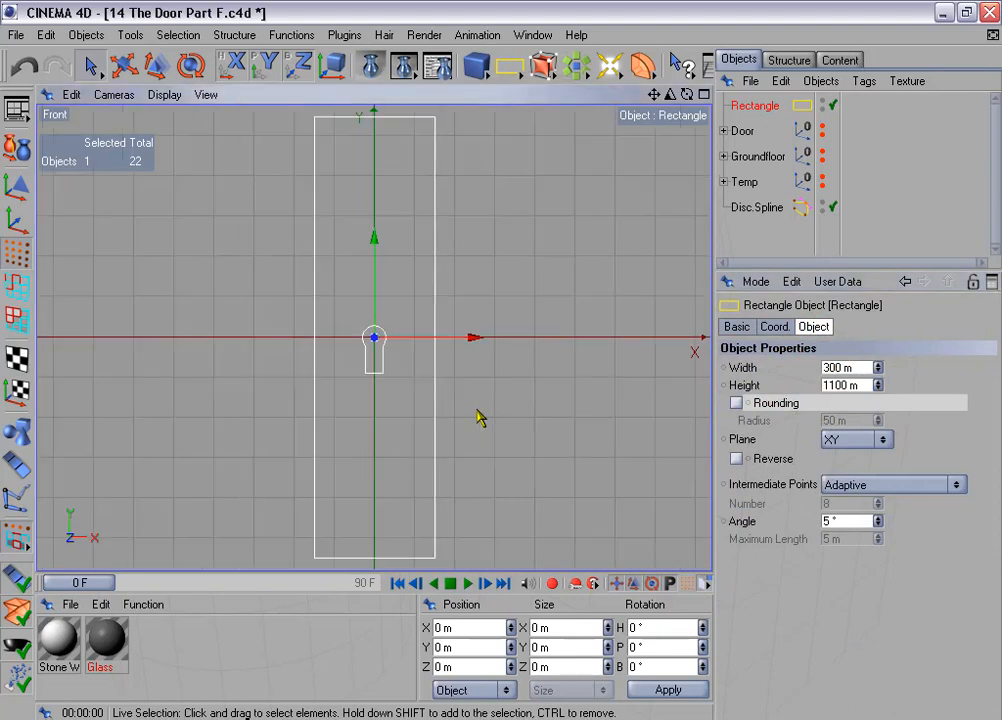
click(736, 403)
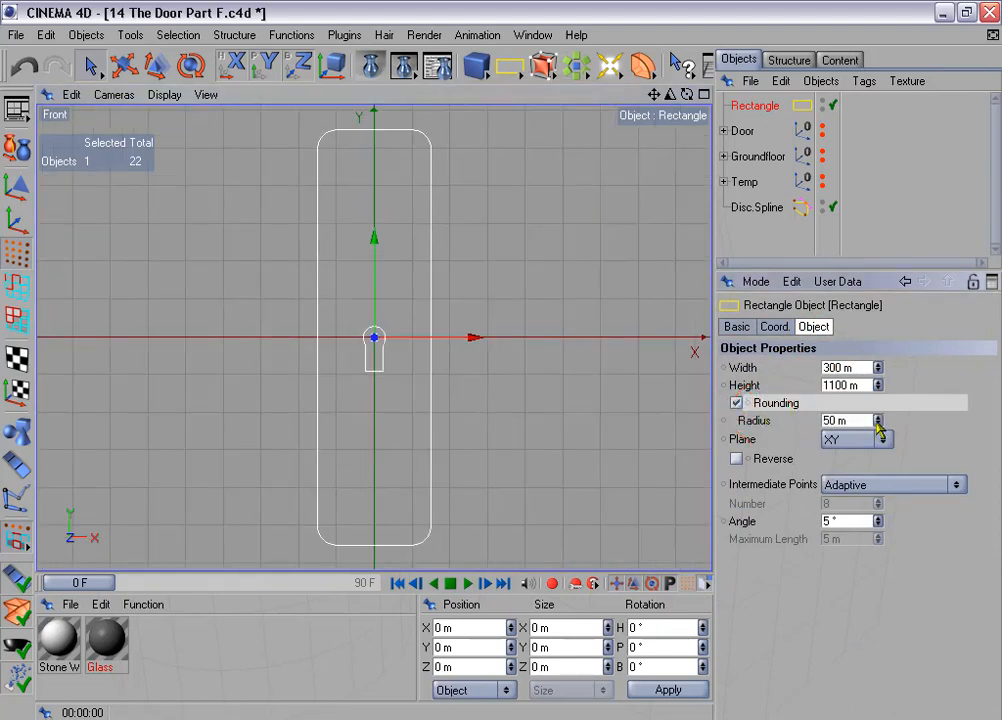
mouse_move(877, 421)
mouse_down()
mouse_move(877, 405)
mouse_move(875, 418)
mouse_up()
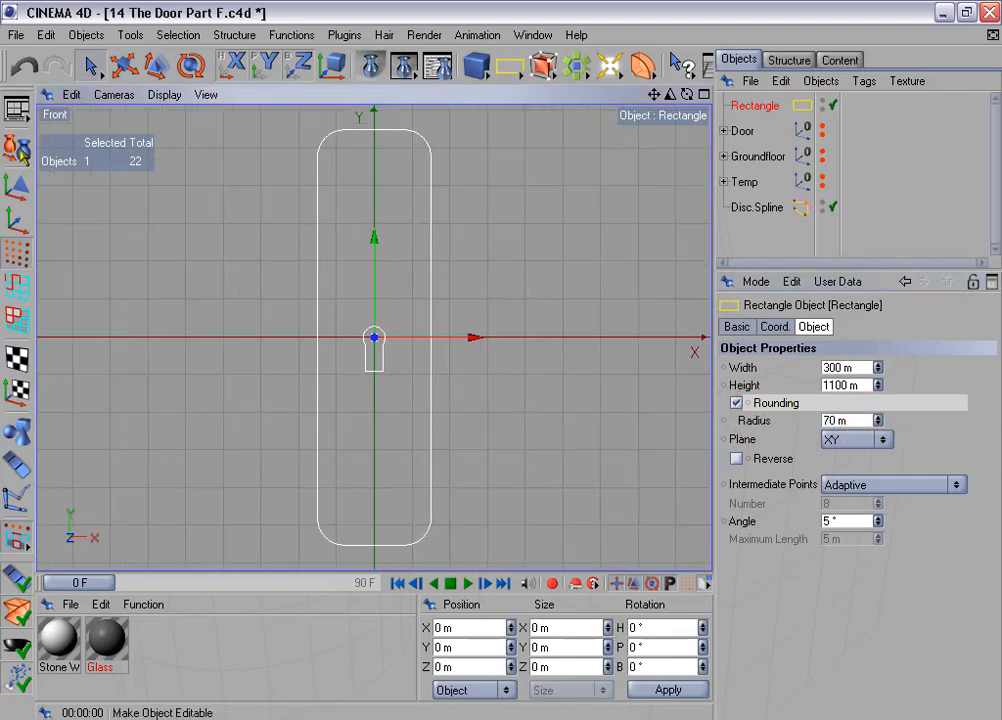
click(15, 113)
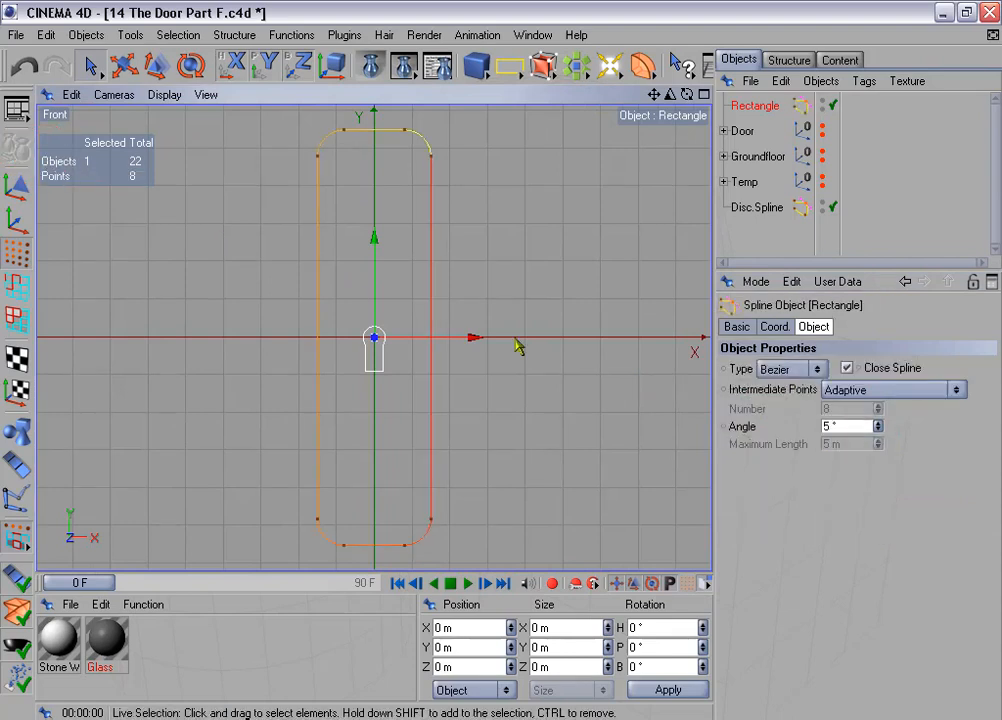
Step: Connect the Rectangle and Disc.Spline into one combined spline and delete the two original splines
ctrl+click(757, 207)
right_click(756, 208)
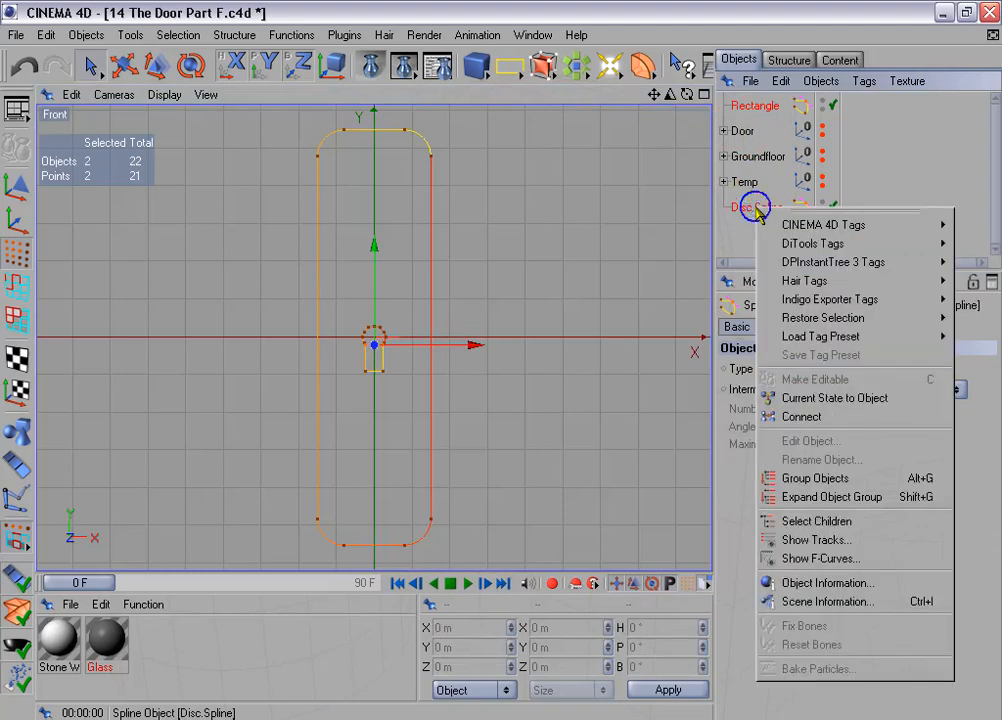
click(815, 417)
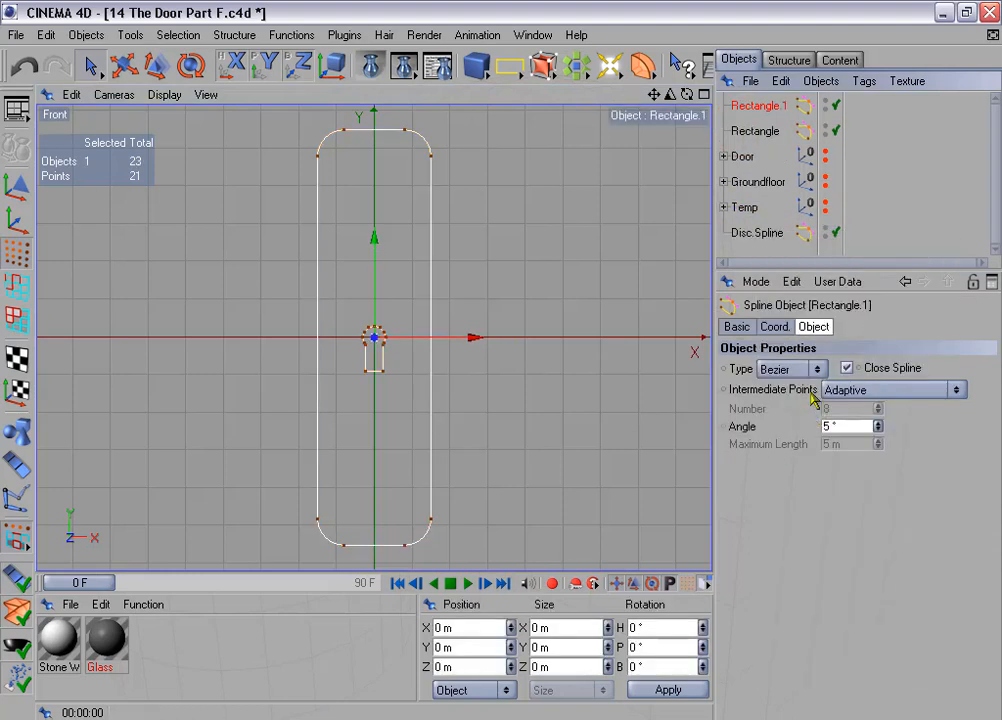
click(760, 130)
ctrl+click(764, 232)
key(Delete)
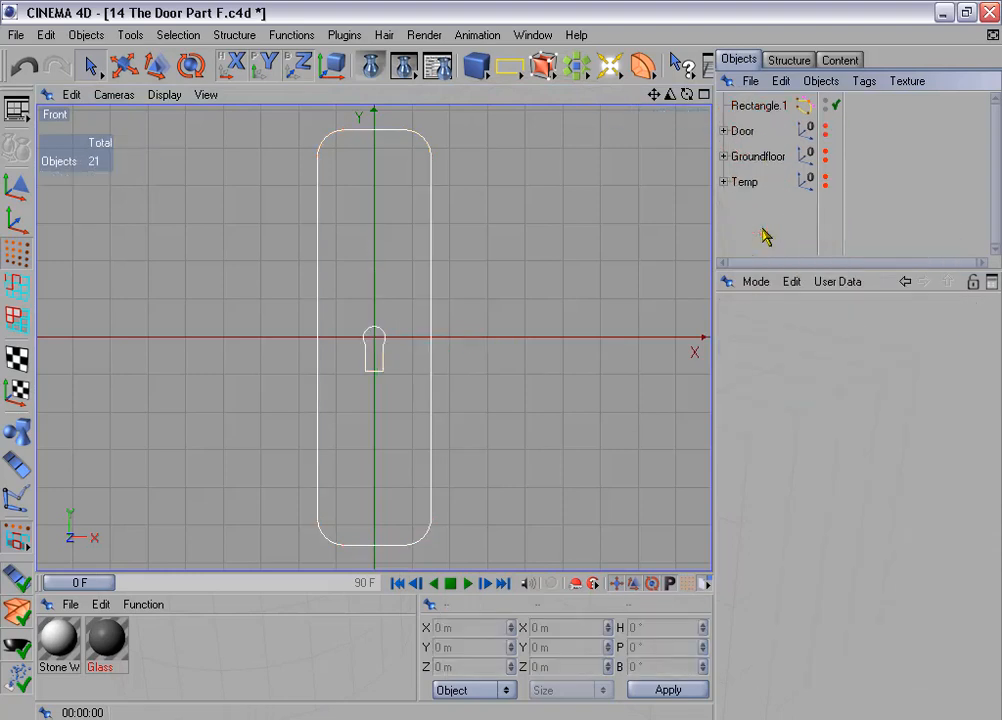
Step: Select all the keyhole points of the combined spline with Rectangle Selection and move them down about 310 m
click(755, 105)
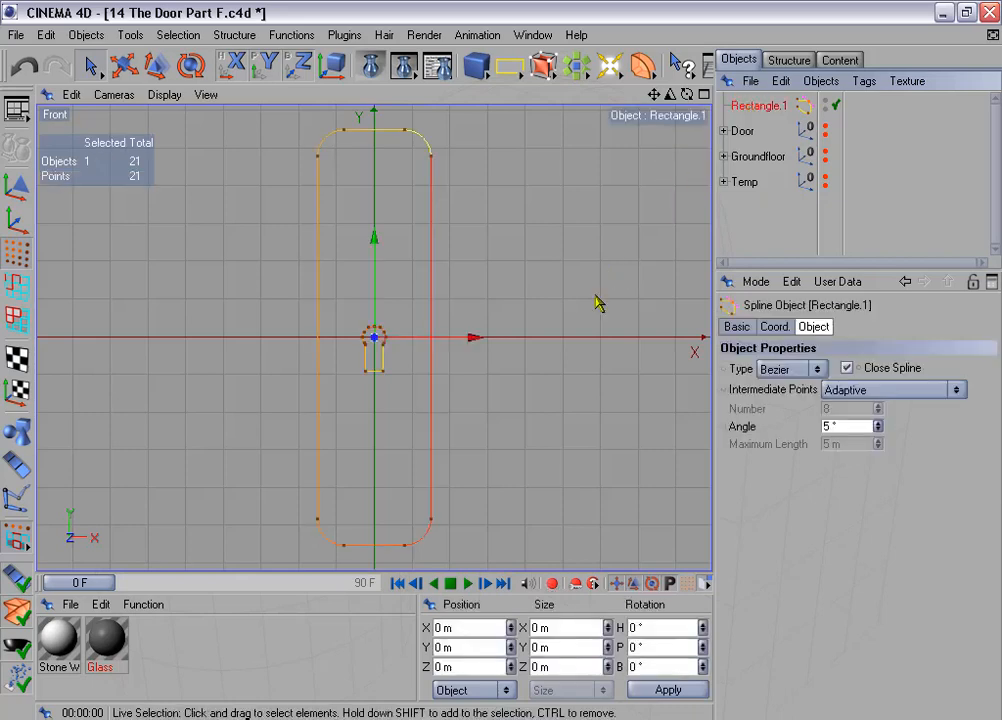
drag(90, 65, 115, 68)
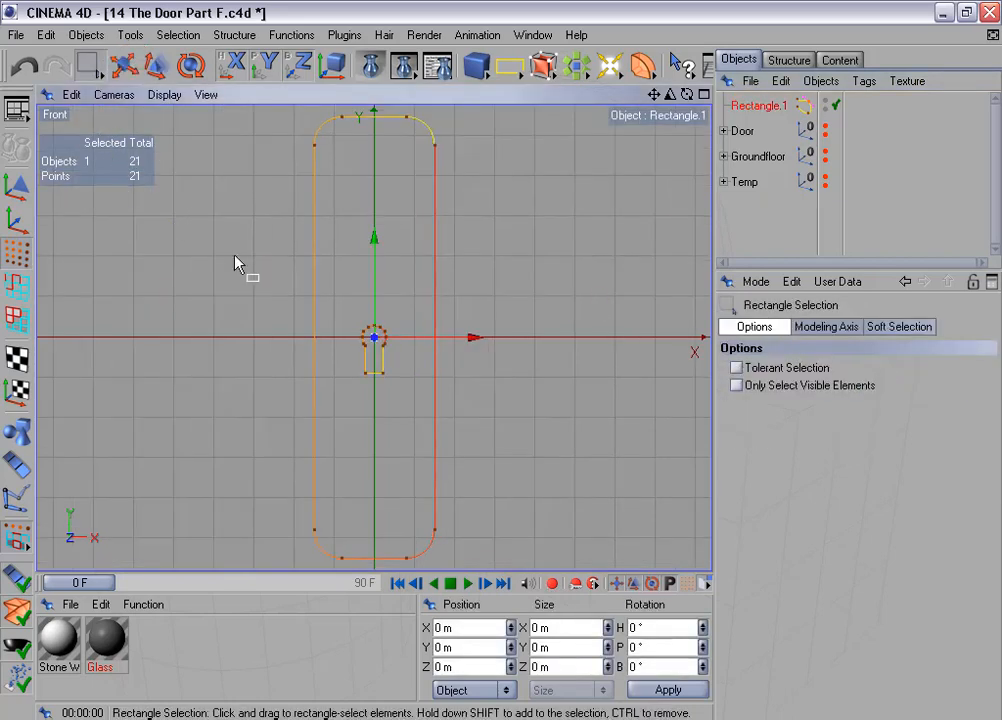
drag(352, 310, 398, 396)
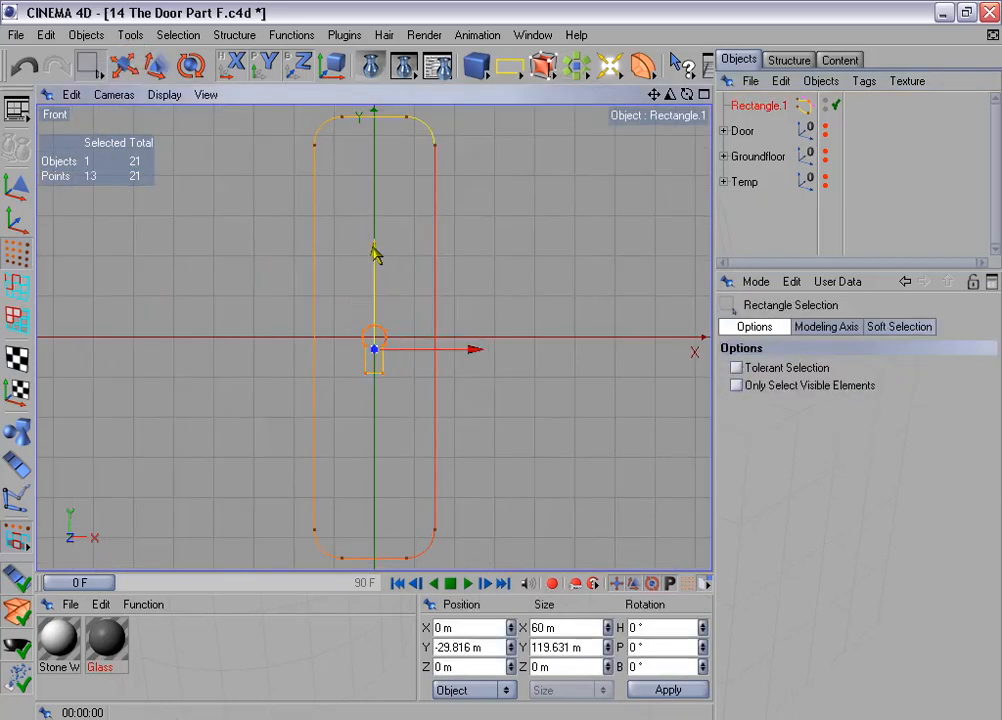
drag(376, 253, 376, 389)
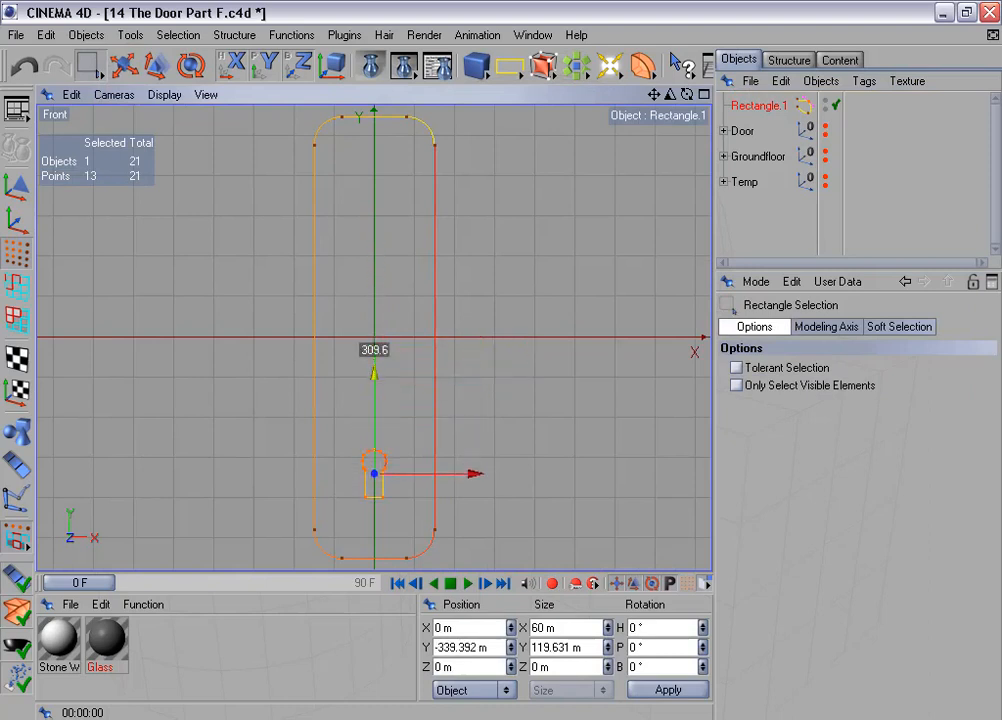
Step: Create an Extrude NURBS with the combined Rectangle.1 spline as its child and show the plate in the perspective view
scroll(376, 258, down, 2)
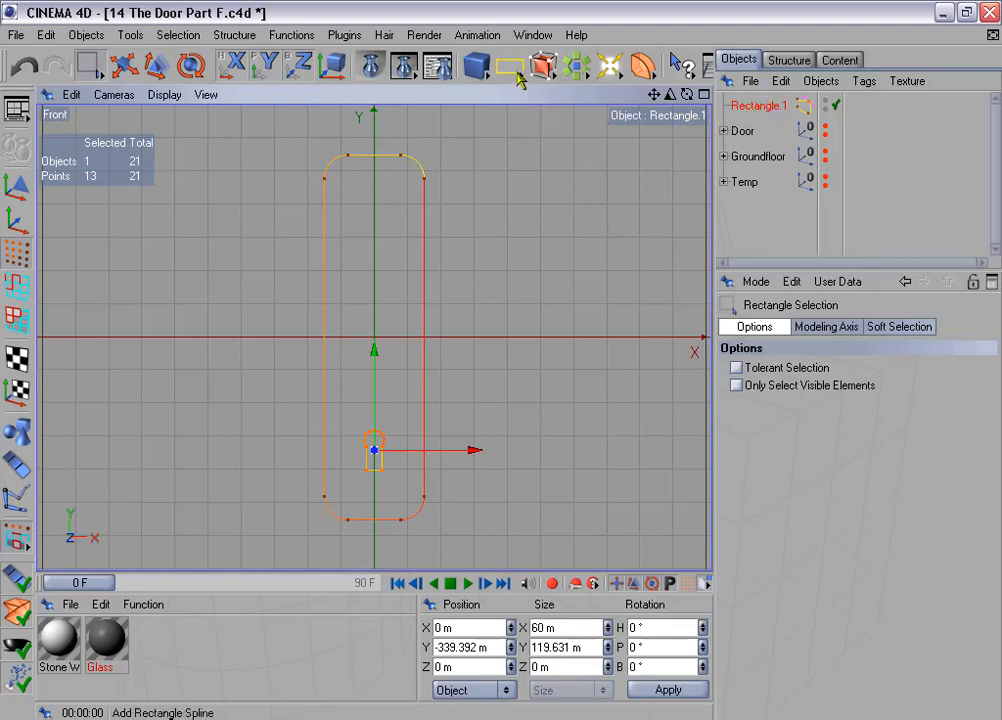
drag(542, 68, 604, 84)
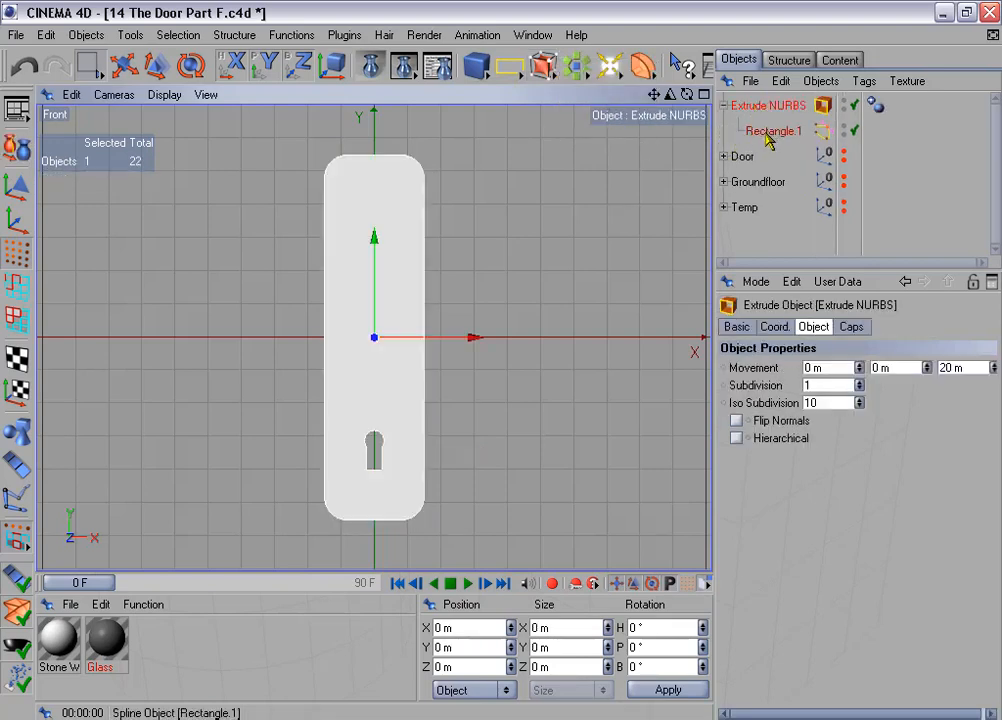
middle_click(577, 267)
middle_click(279, 272)
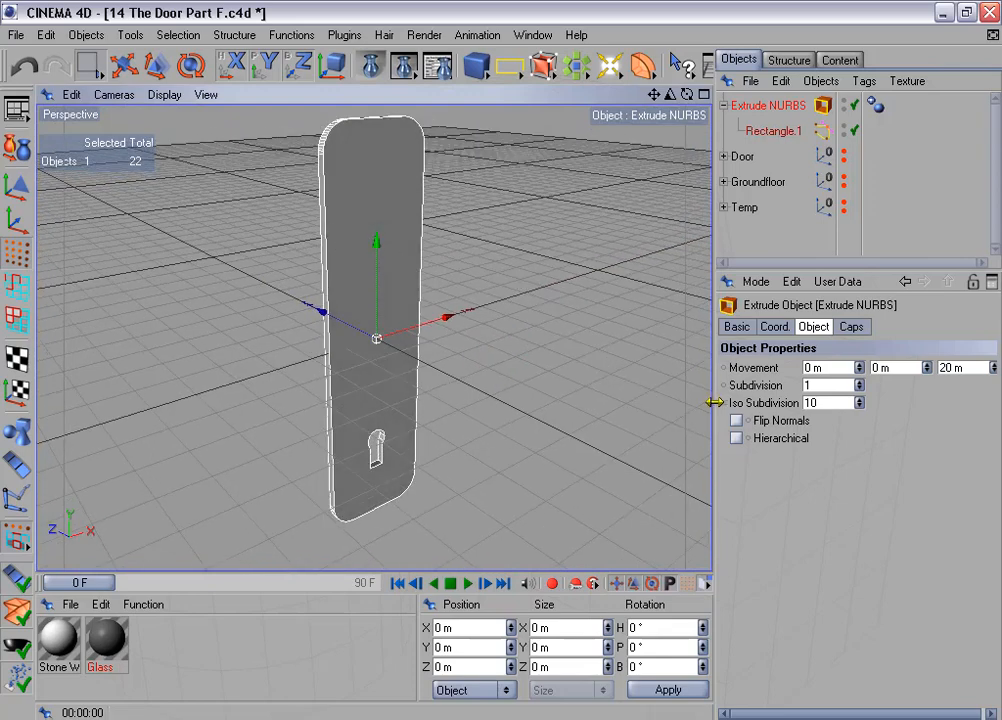
Step: Set the Extrude NURBS's Z movement to 0 m and return to the front view
drag(713, 402, 676, 400)
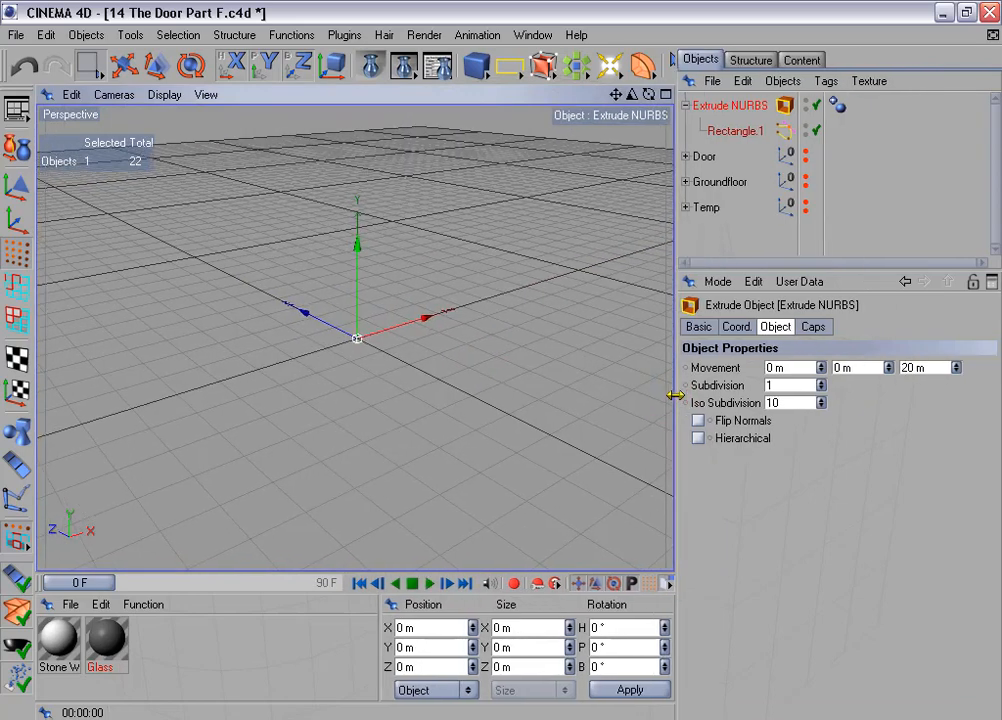
click(769, 335)
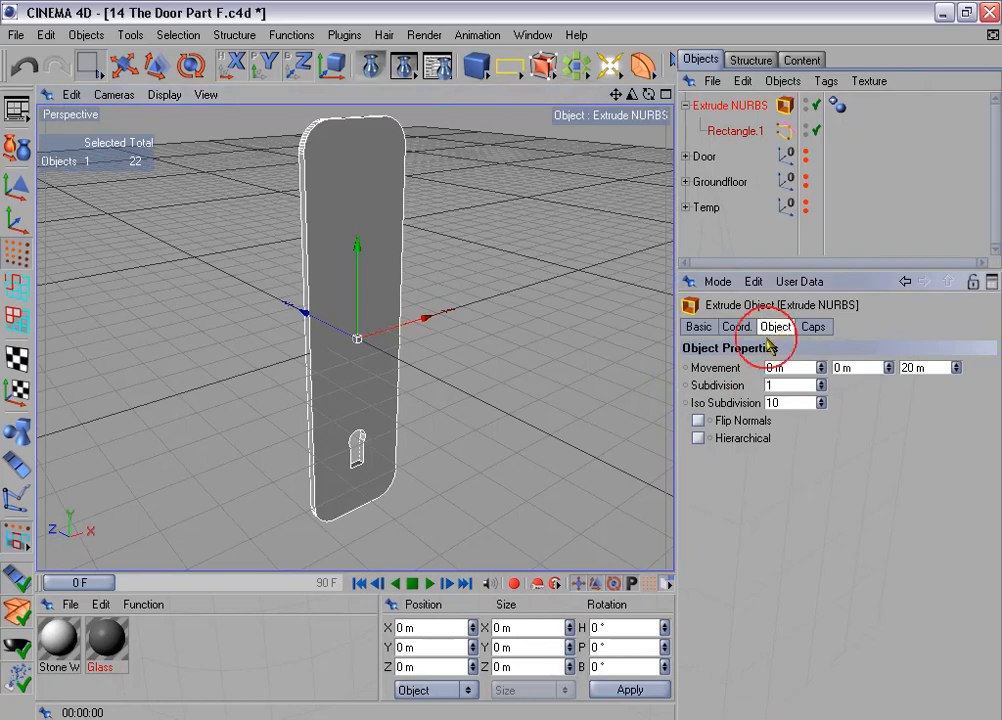
double_click(926, 367)
text(0)
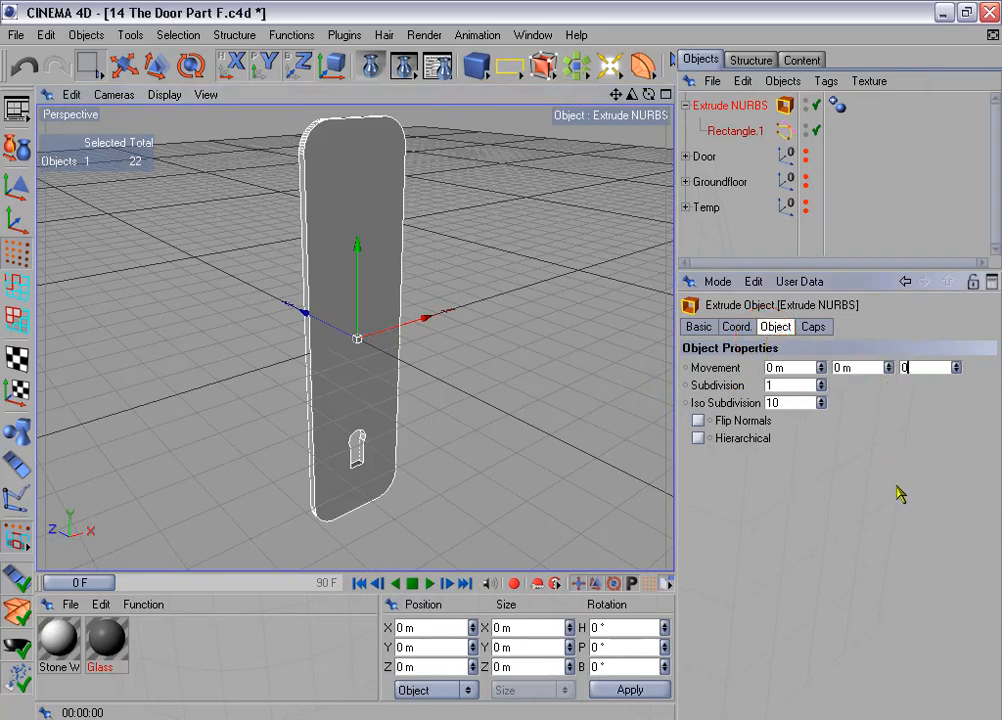
click(503, 360)
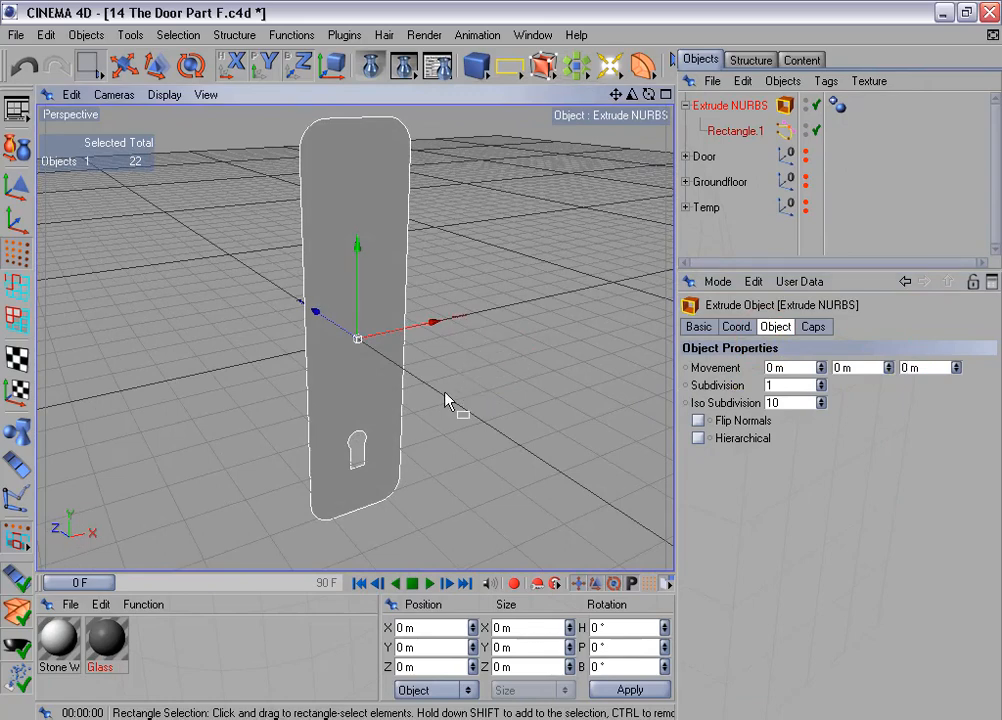
middle_click(463, 409)
middle_click(478, 425)
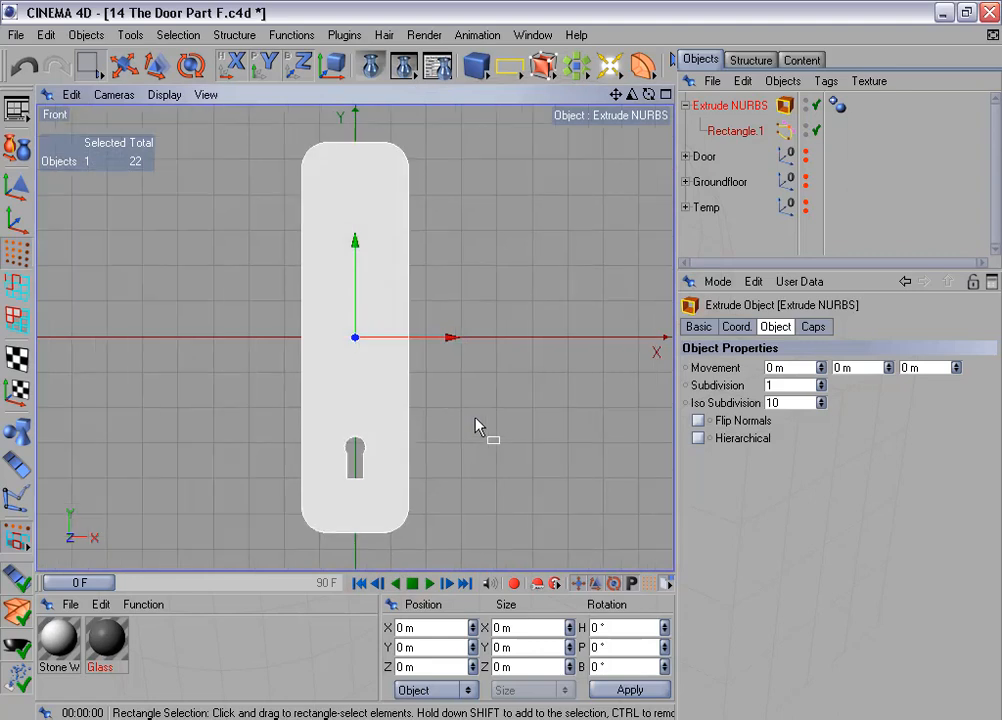
Step: Increase the Rectangle.1 spline's adaptive interpolation angle and make the Extrude NURBS editable
scroll(476, 425, up, 1)
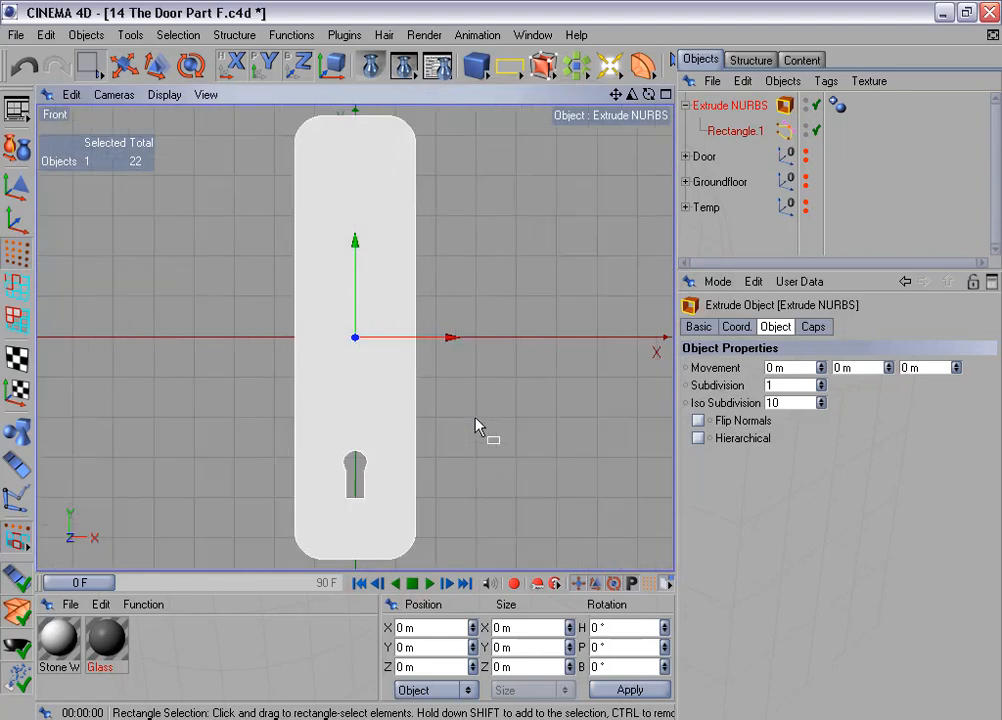
click(738, 133)
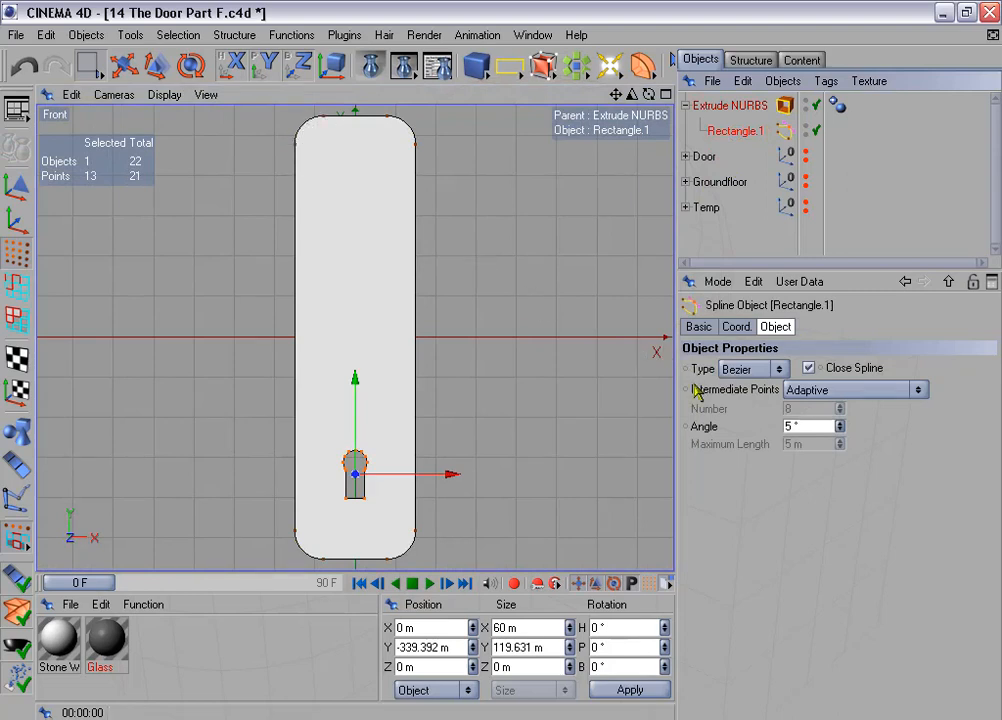
click(787, 426)
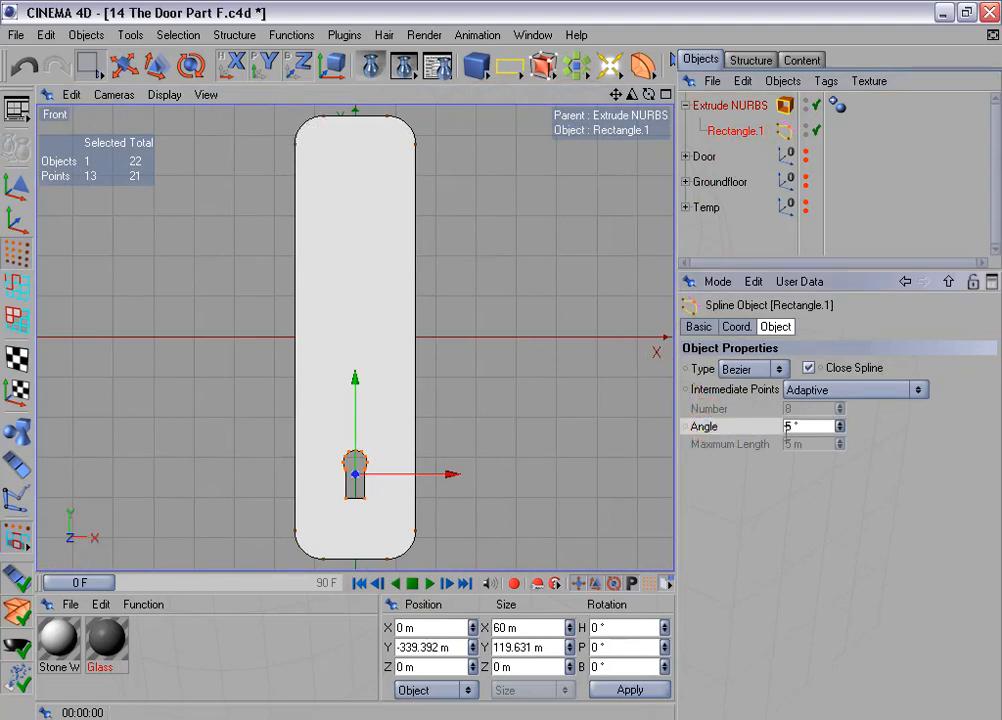
click(840, 423)
click(728, 105)
click(16, 110)
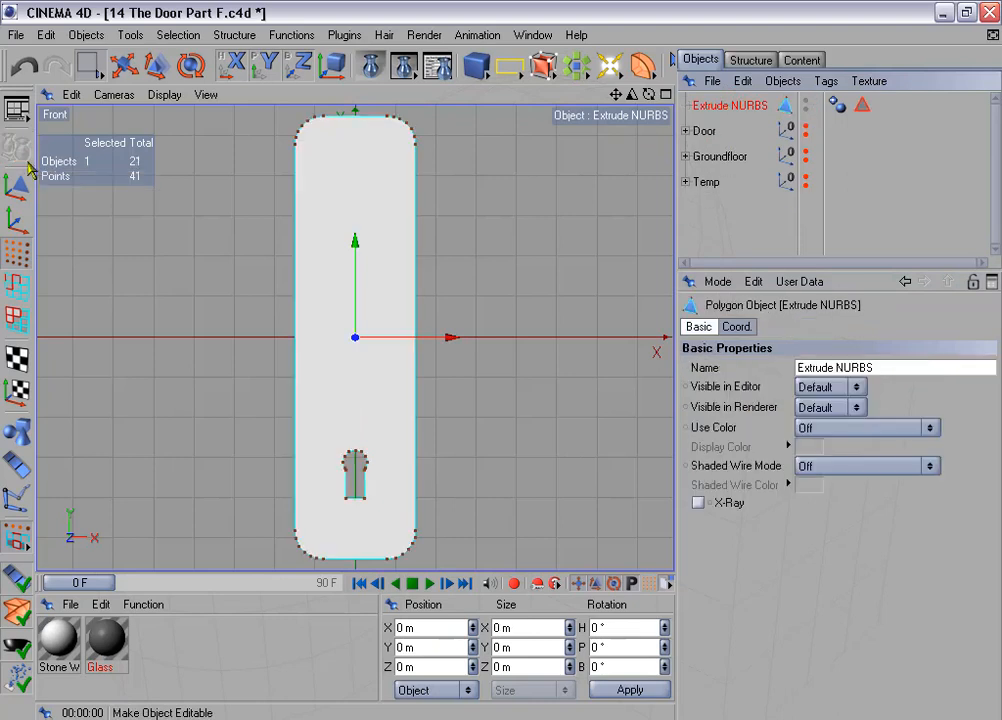
Step: Delete the plate's C1 polygon selection tag and rename the object as Door Mounting Base
click(861, 106)
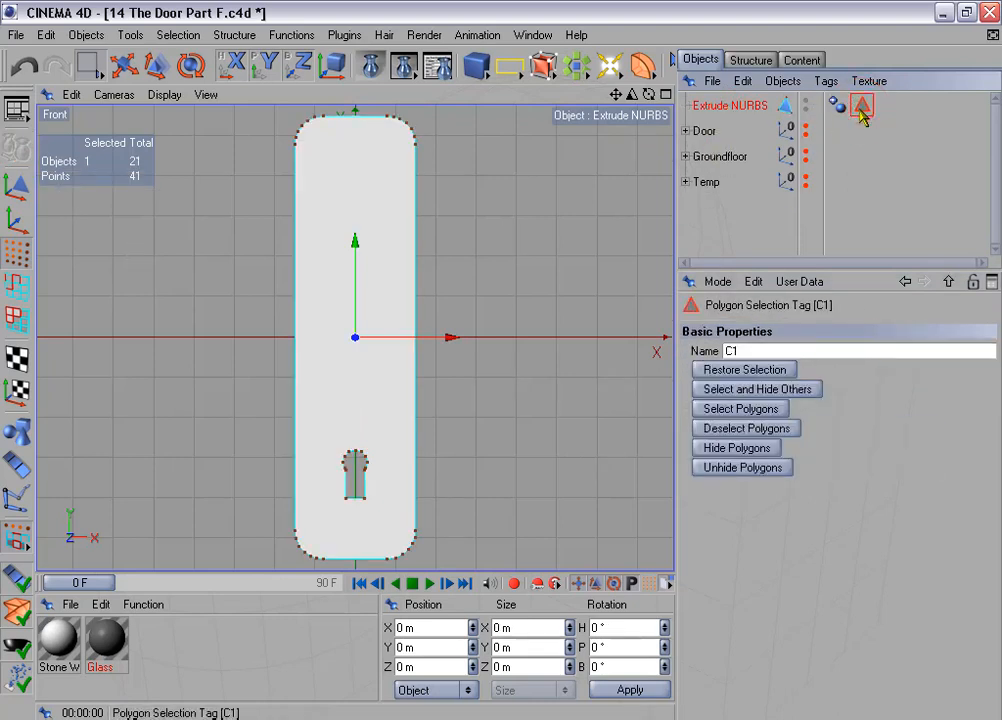
key(Delete)
double_click(735, 106)
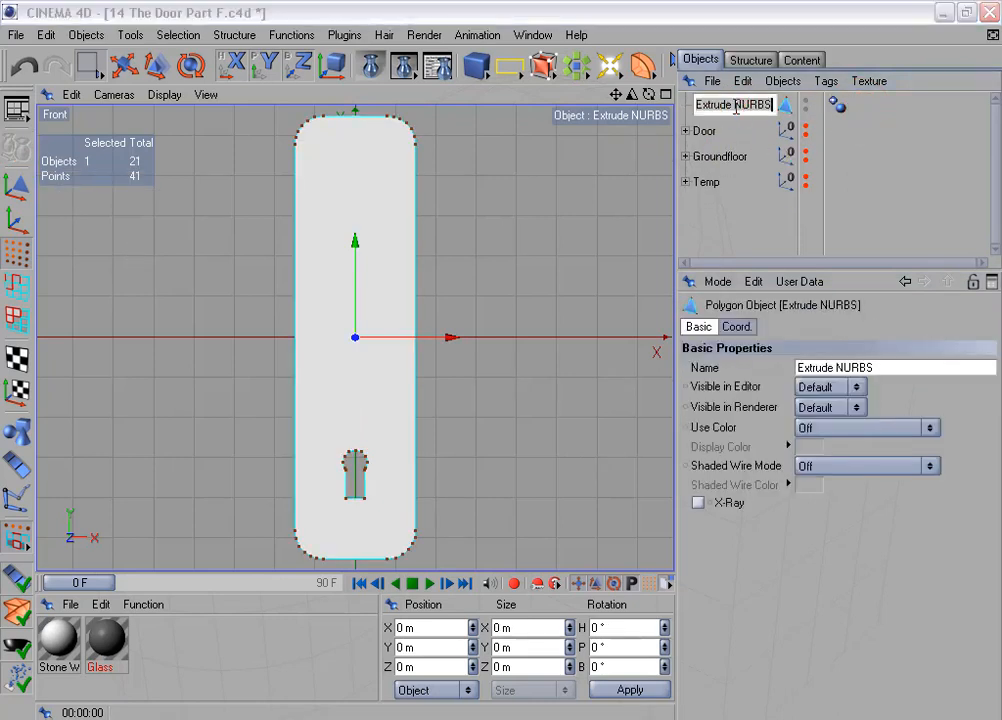
text(Door)
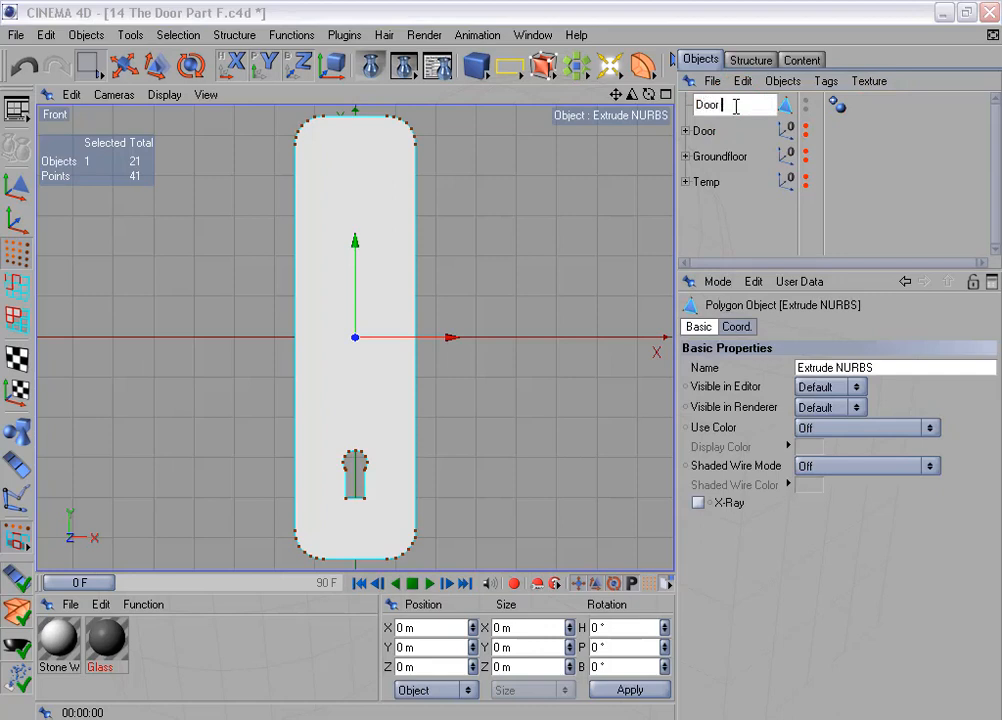
text( Mounting Base)
key(Return)
Step: Select all polygons of the Door Mounting Base and reverse their normals
scroll(526, 190, down, 1)
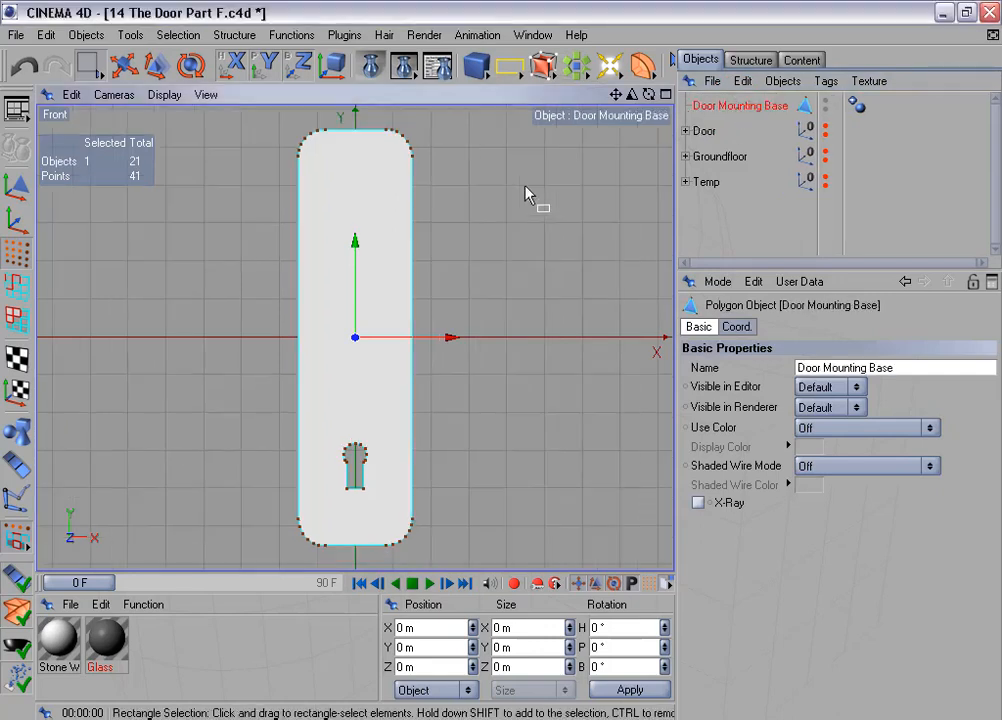
click(14, 325)
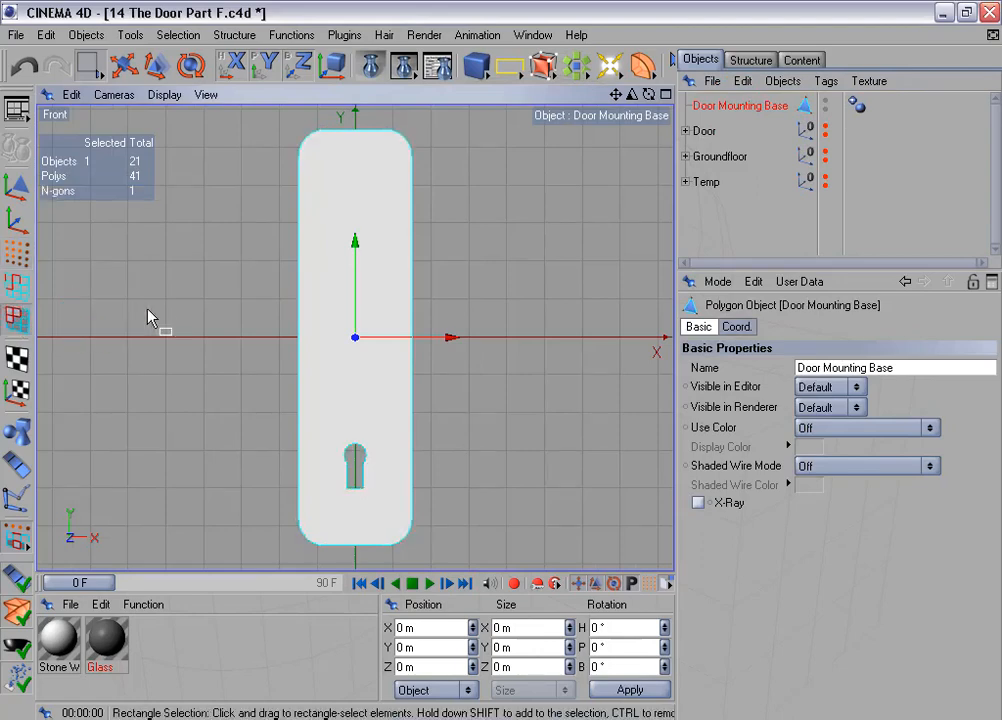
key(ctrl+a)
click(291, 35)
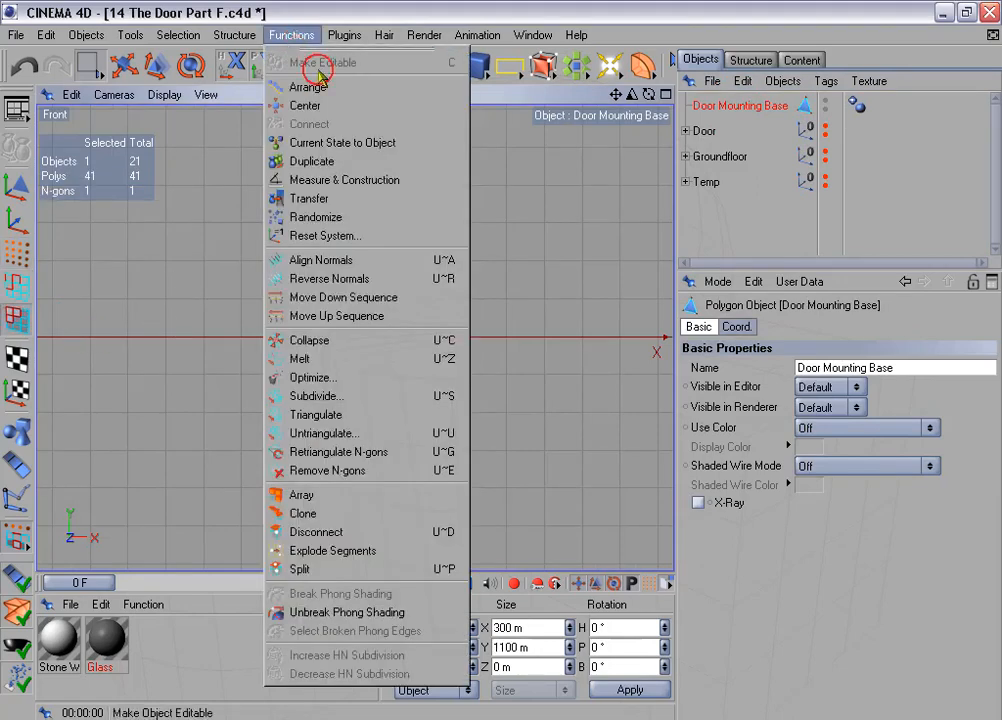
click(396, 279)
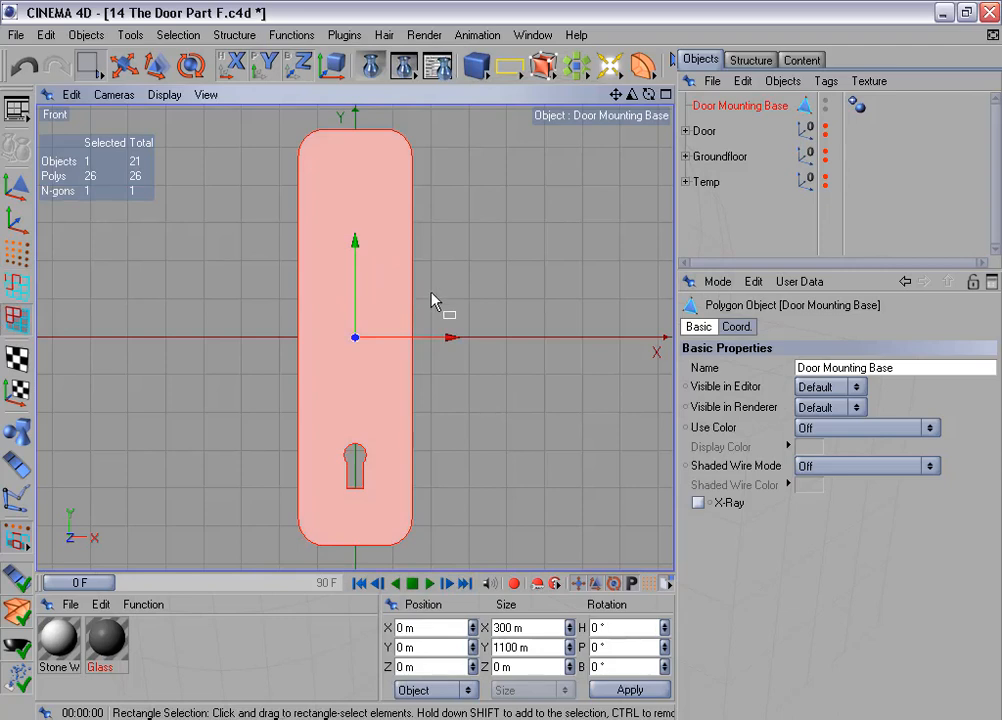
Step: Try removing the N-gons from the Door Mounting Base's selected polygons
scroll(432, 300, down, 1)
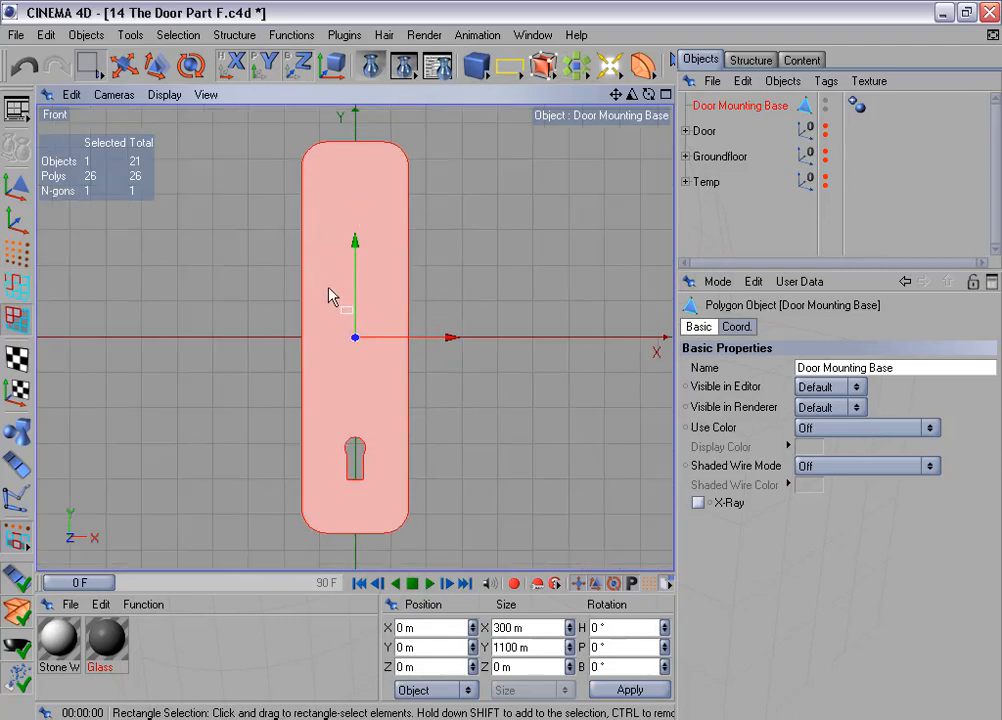
scroll(338, 297, up, 1)
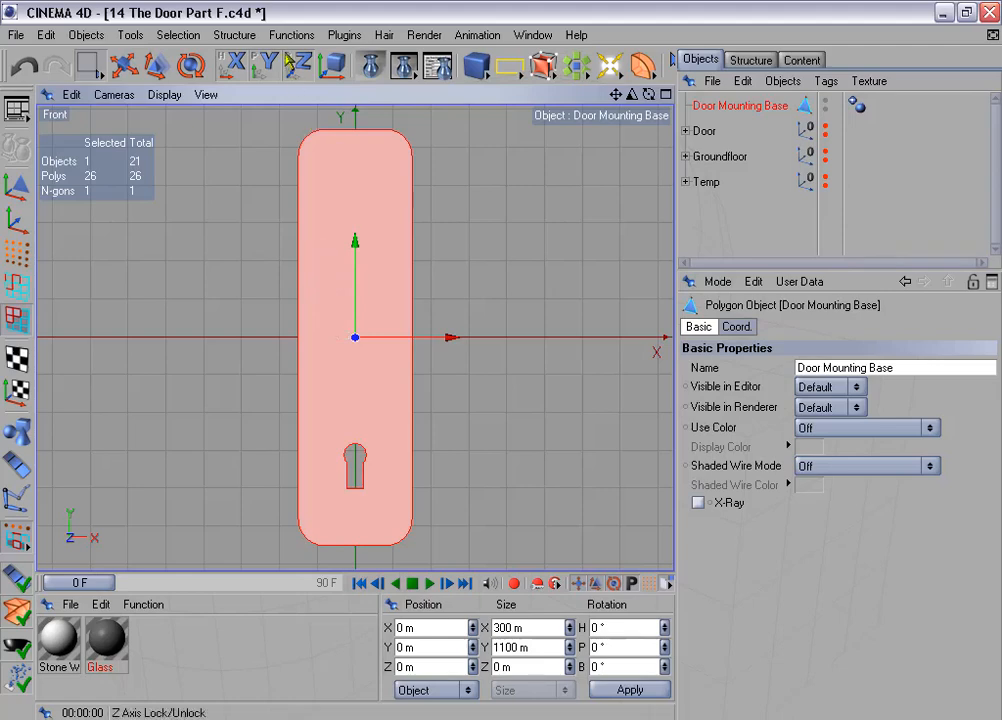
click(300, 35)
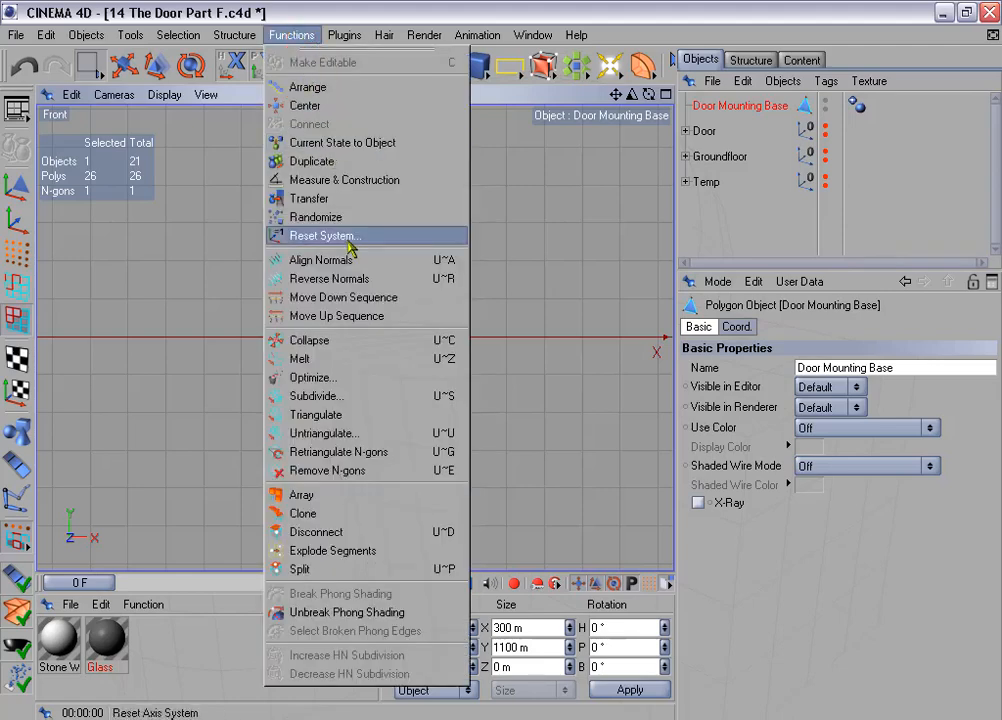
click(403, 470)
Step: Examine the polygon edges around the keyhole and the plate's rounded corners, and undo the N-gon removal
scroll(432, 460, up, 2)
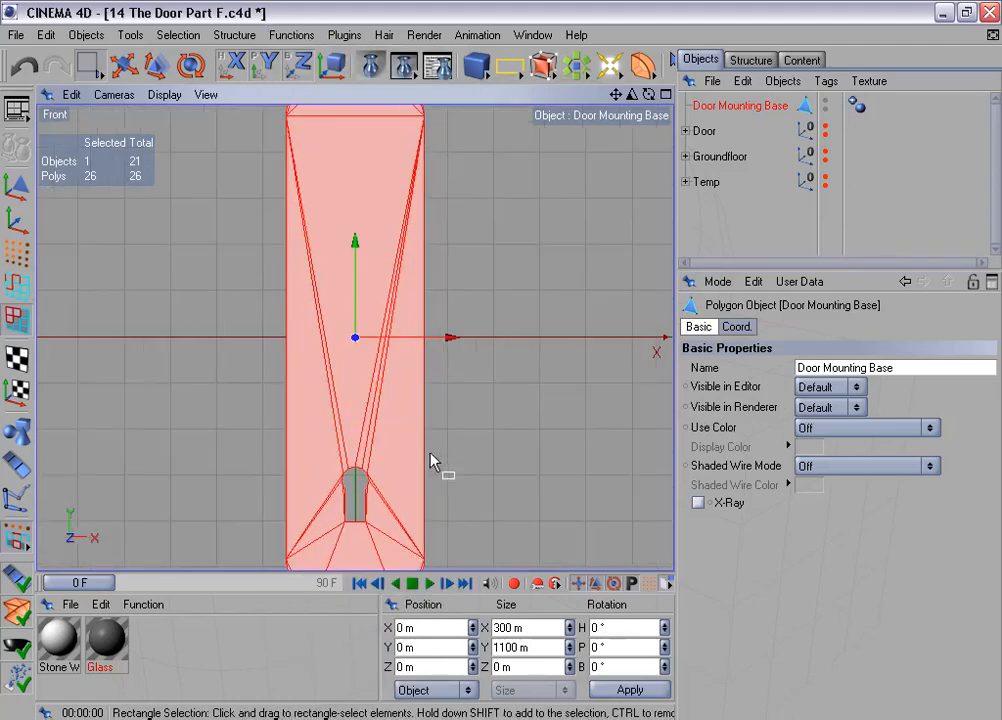
alt+middle_drag(430, 453, 428, 306)
scroll(430, 445, up, 2)
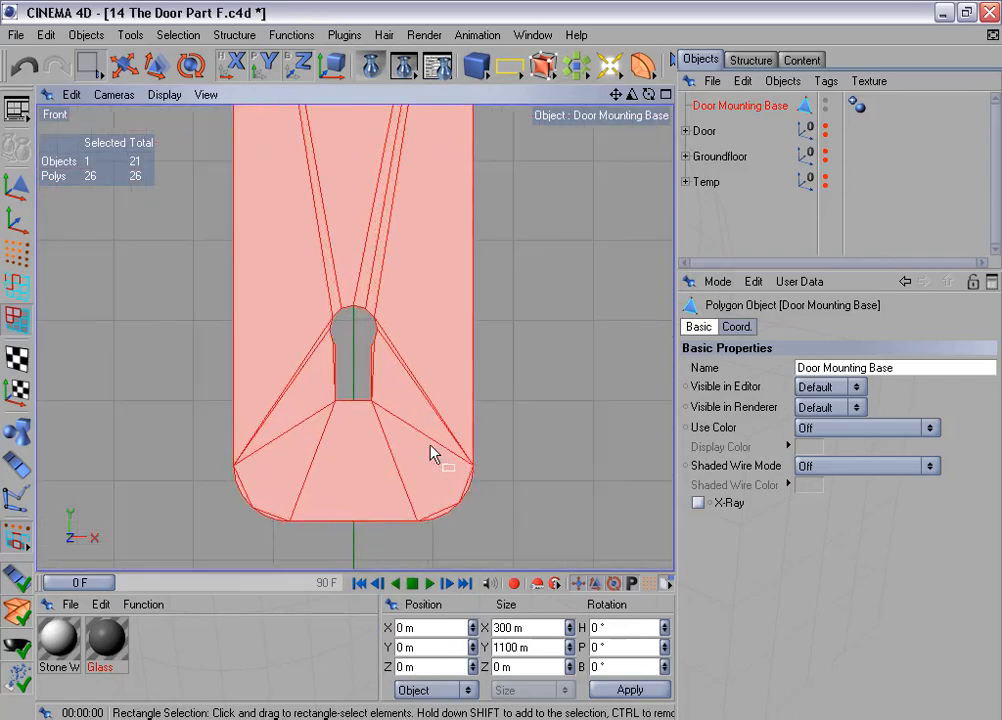
alt+middle_drag(430, 453, 430, 293)
scroll(433, 463, up, 2)
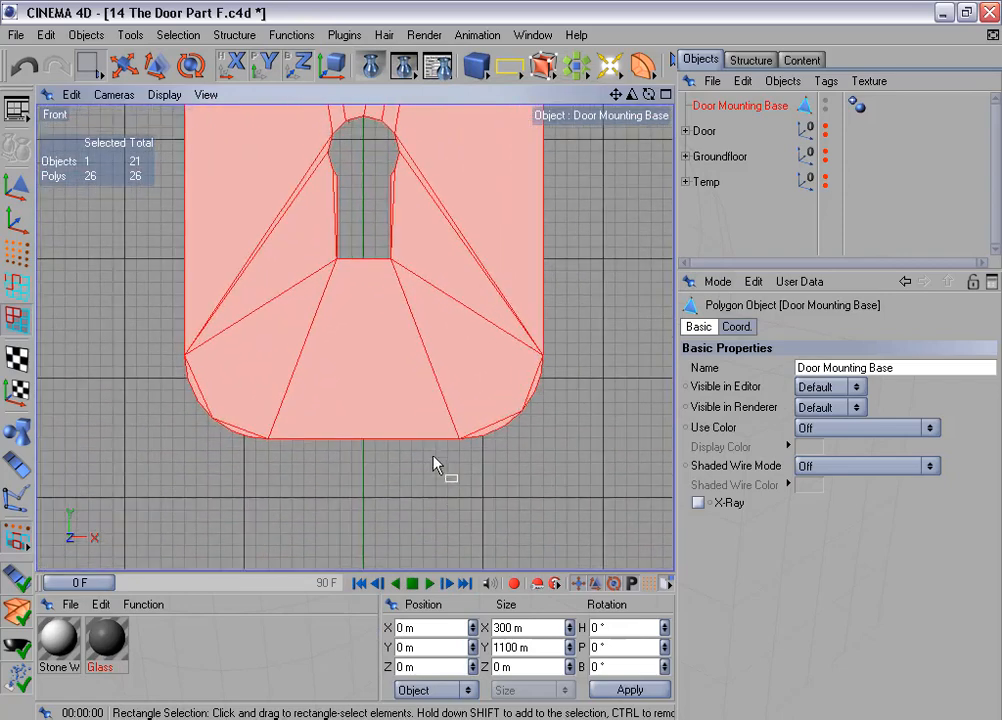
scroll(433, 457, up, 1)
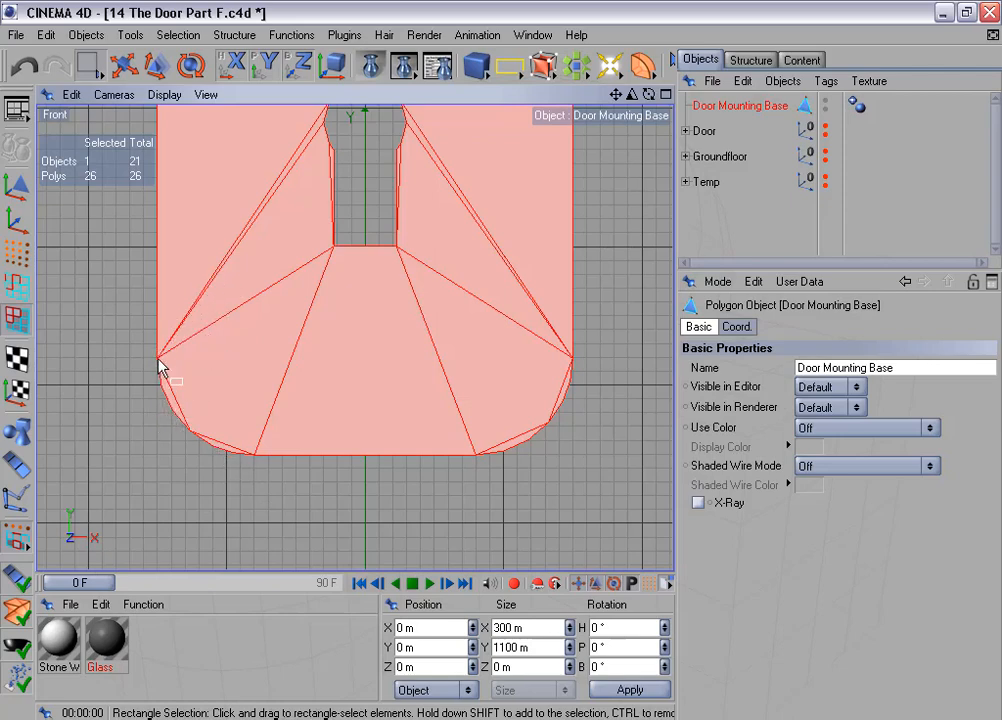
scroll(168, 384, down, 5)
alt+middle_drag(429, 311, 413, 576)
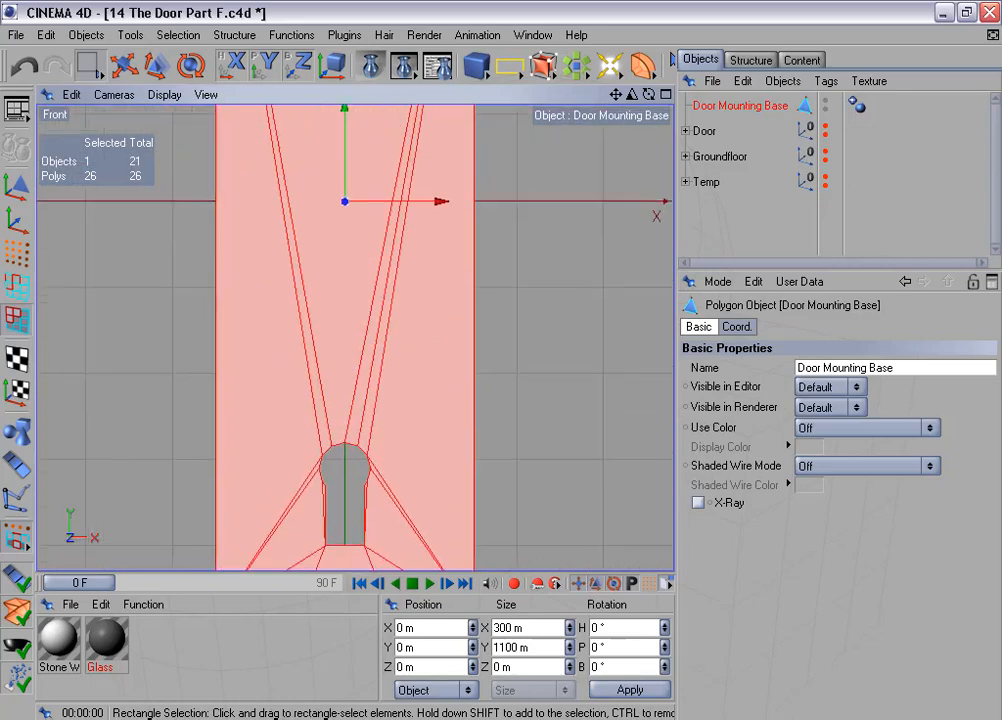
scroll(434, 318, down, 6)
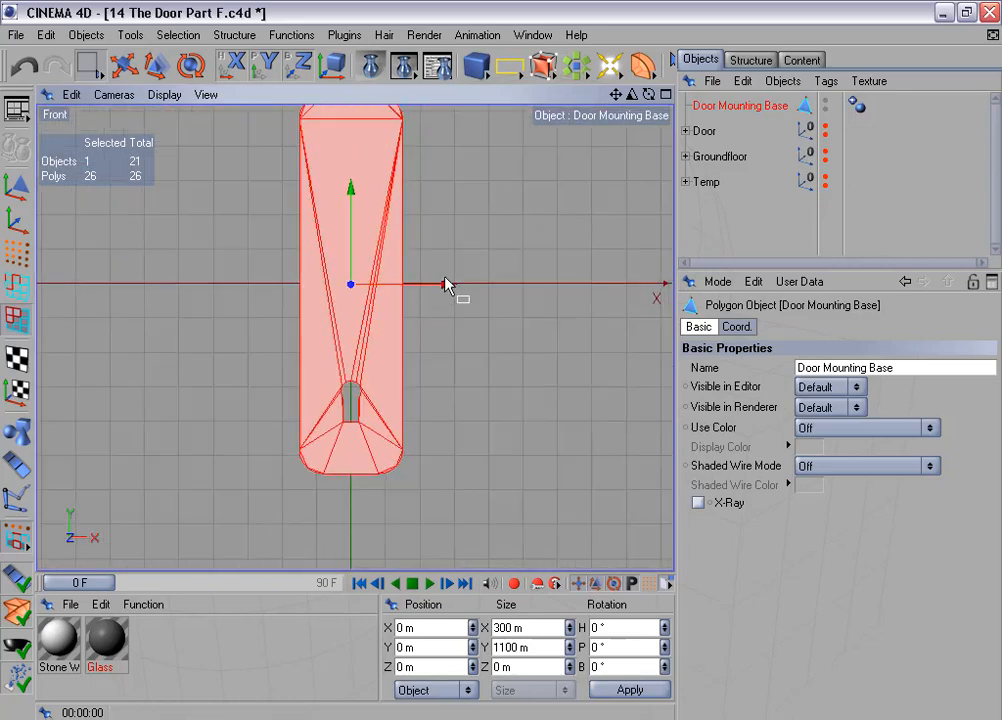
alt+middle_drag(445, 277, 456, 321)
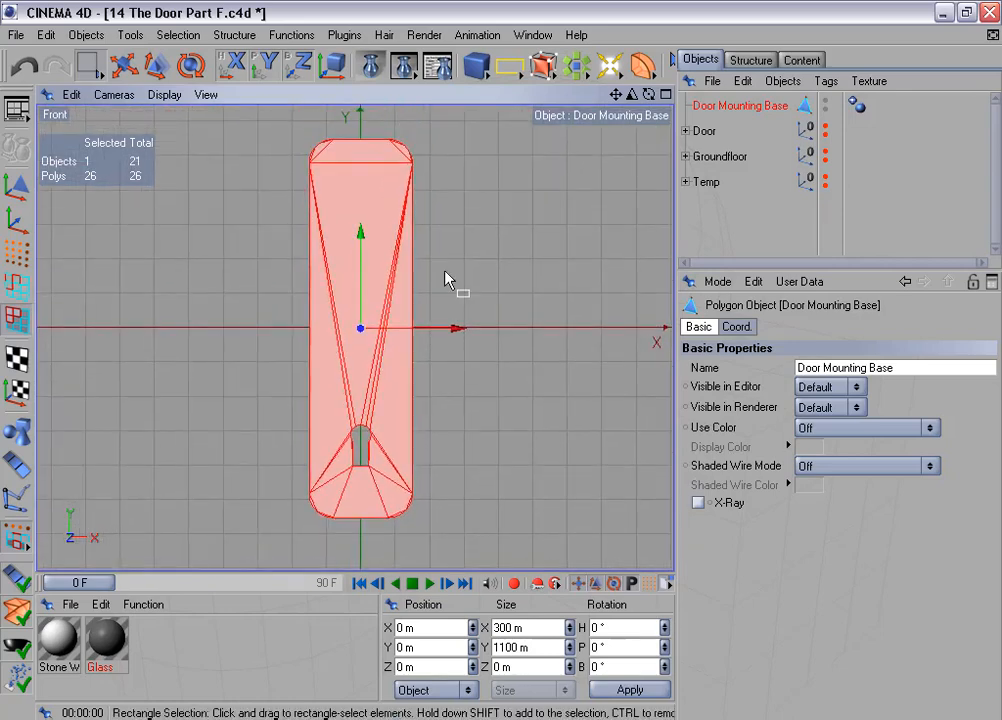
click(25, 68)
scroll(211, 185, up, 2)
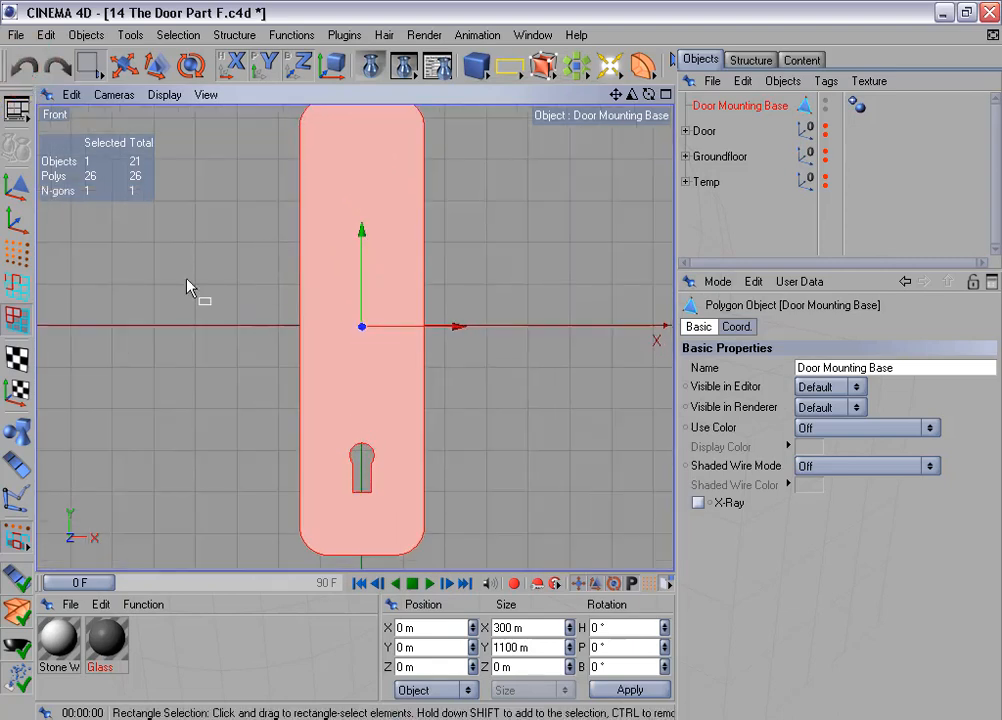
Step: Activate the Knife in point mode and check its options for Line mode, Create N-gons and a 90° constraint
click(16, 253)
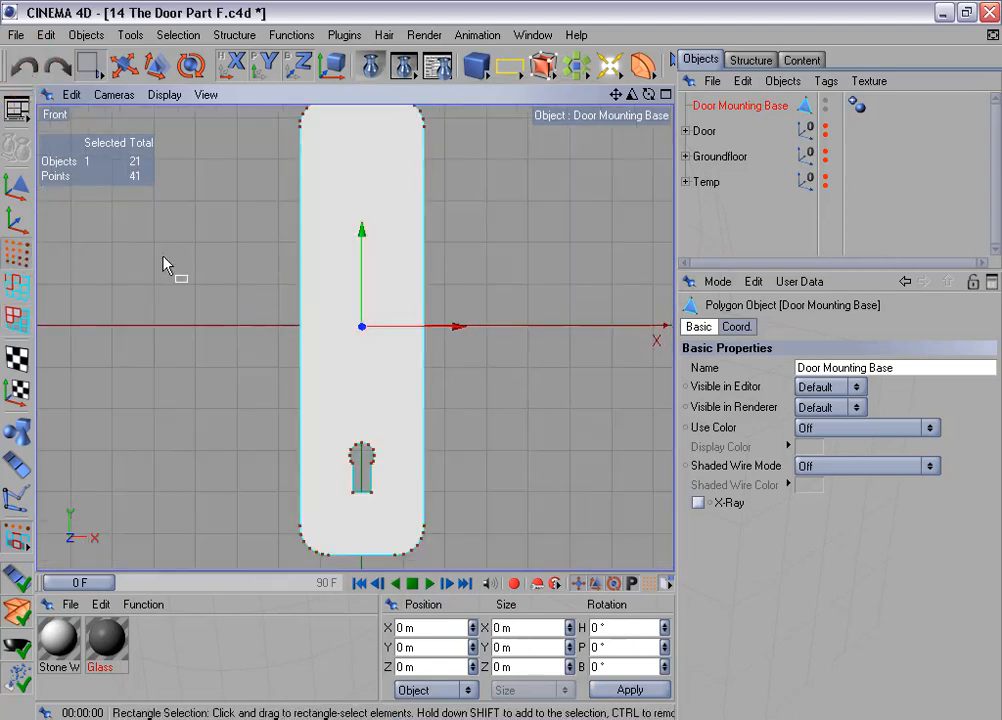
right_click(213, 241)
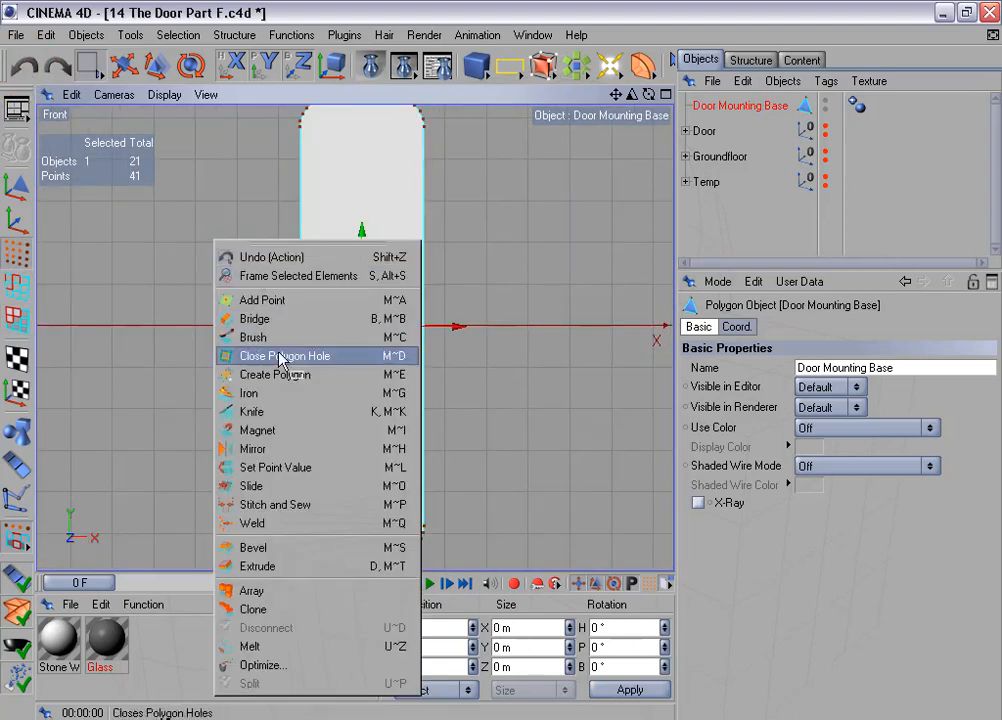
click(292, 414)
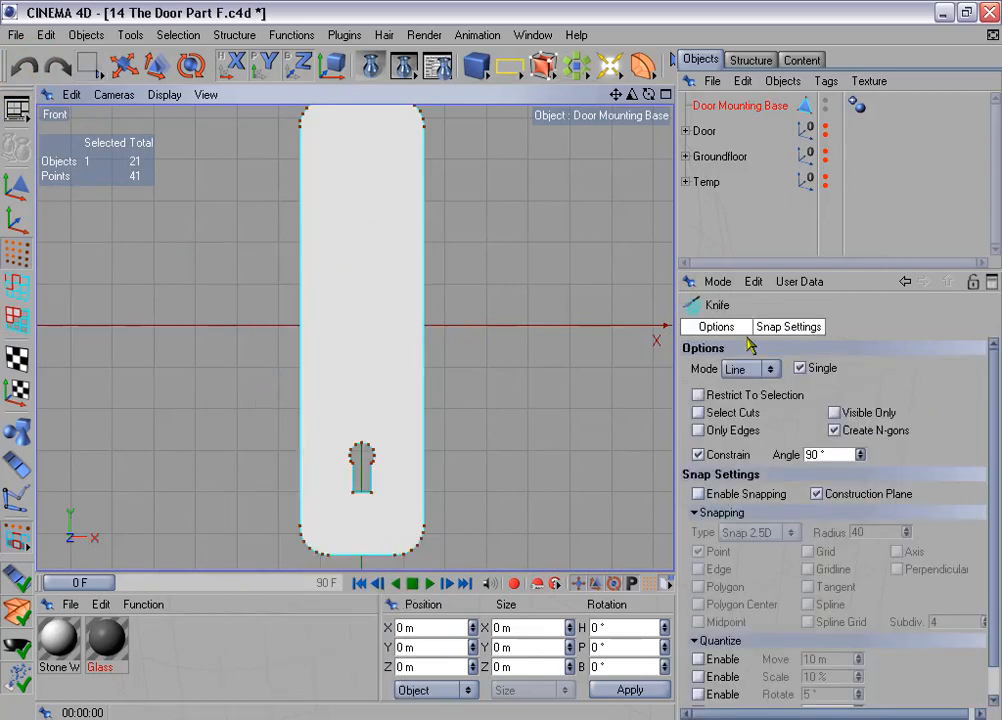
click(716, 328)
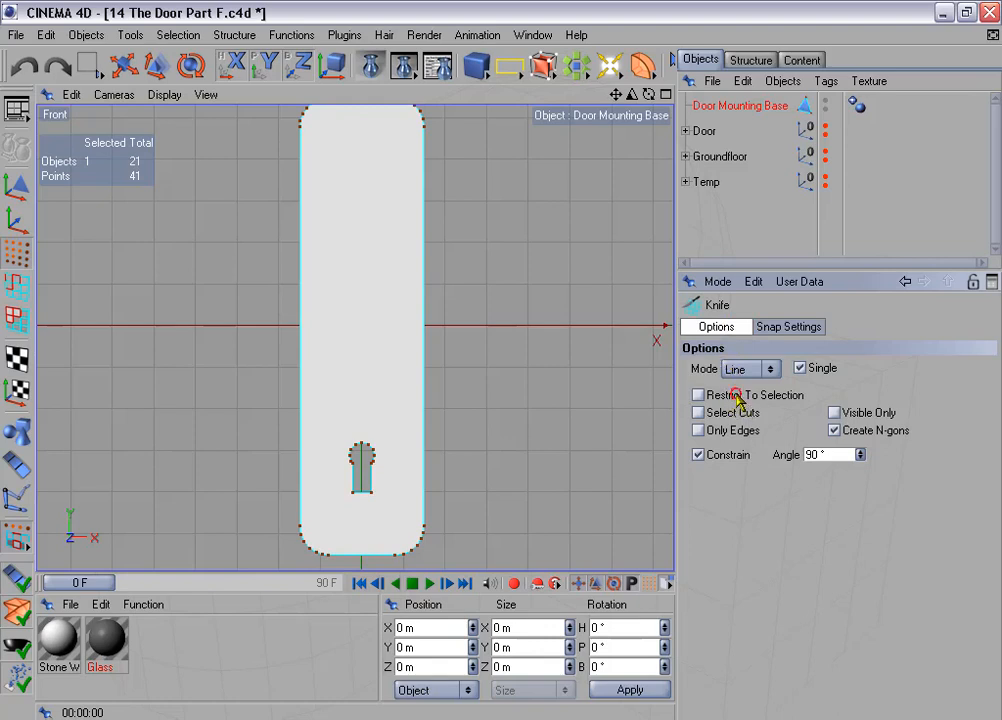
click(737, 396)
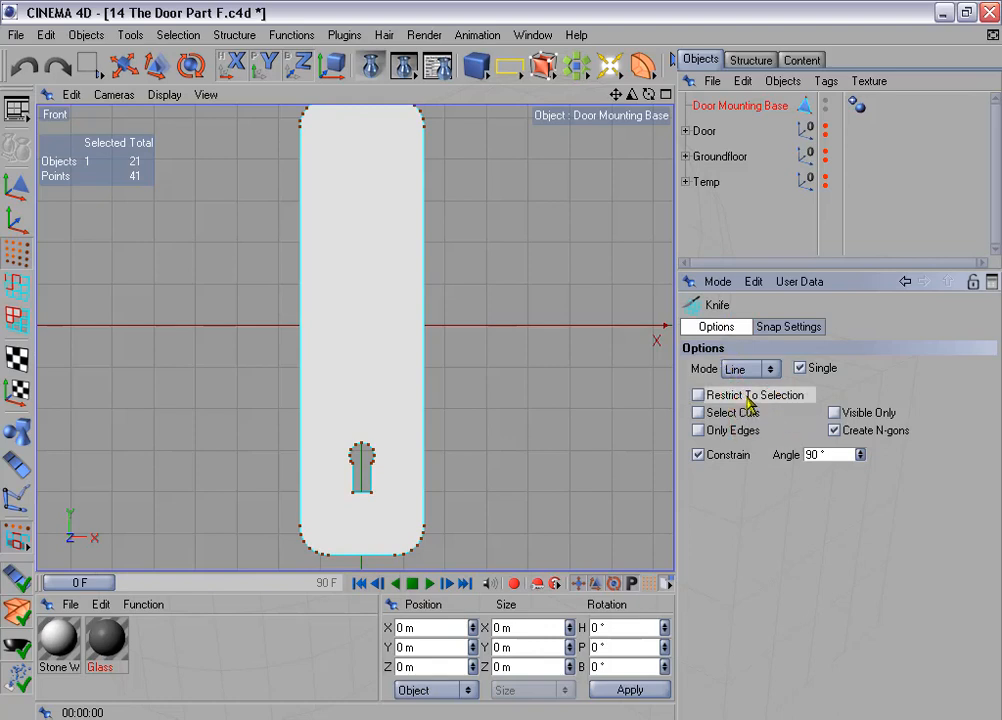
click(862, 432)
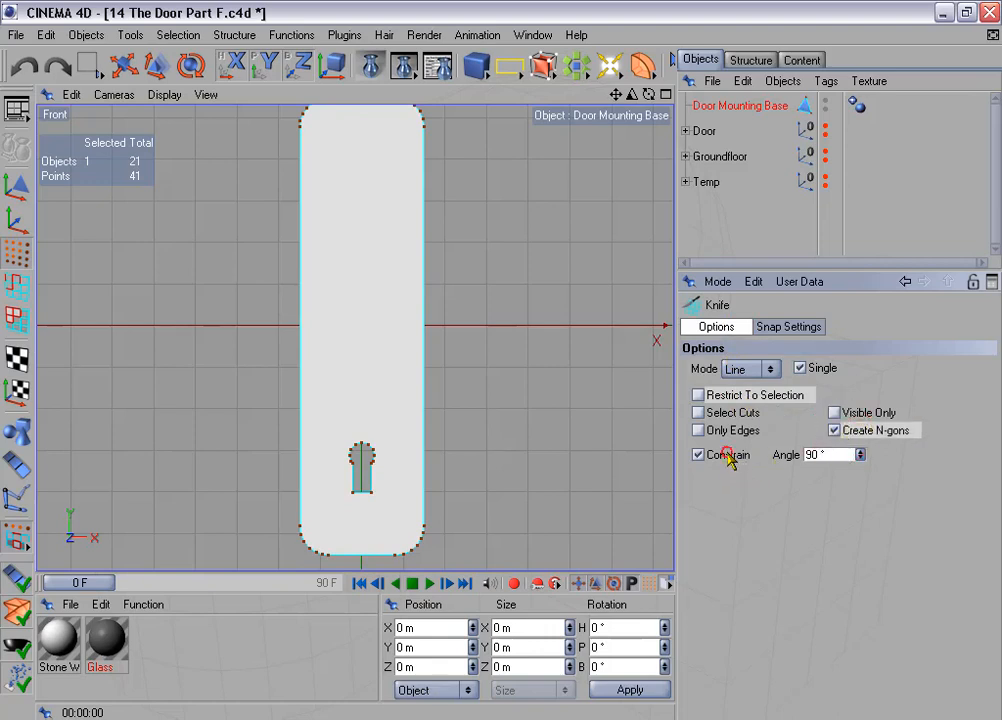
click(727, 455)
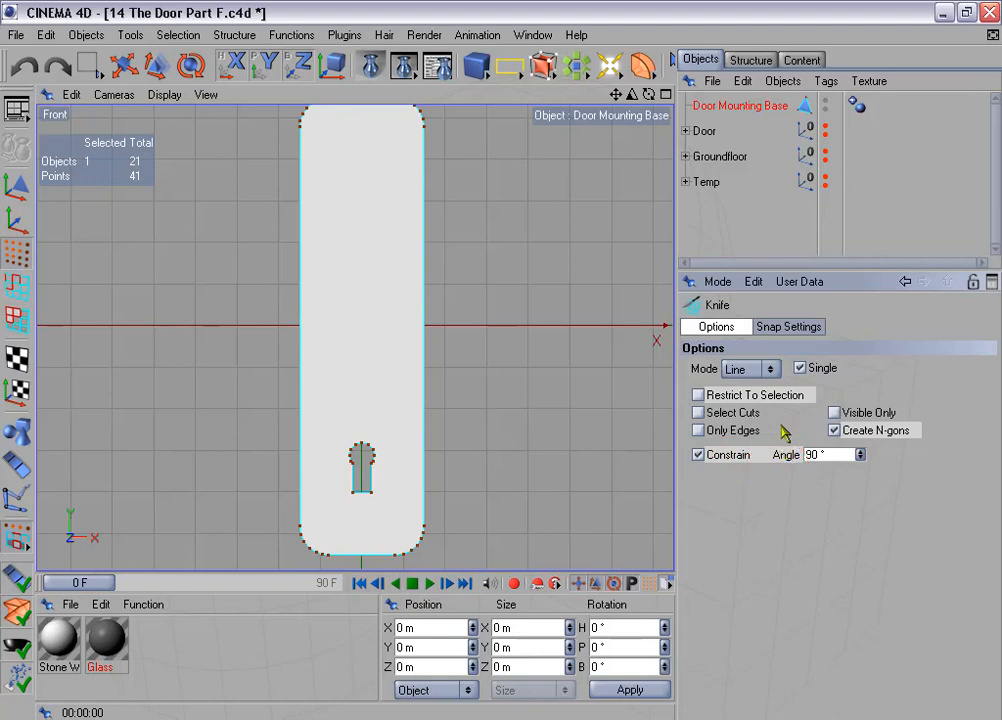
Step: Enable 2.5D point snapping for the Knife with a radius of 30 and show the front view full screen
click(790, 328)
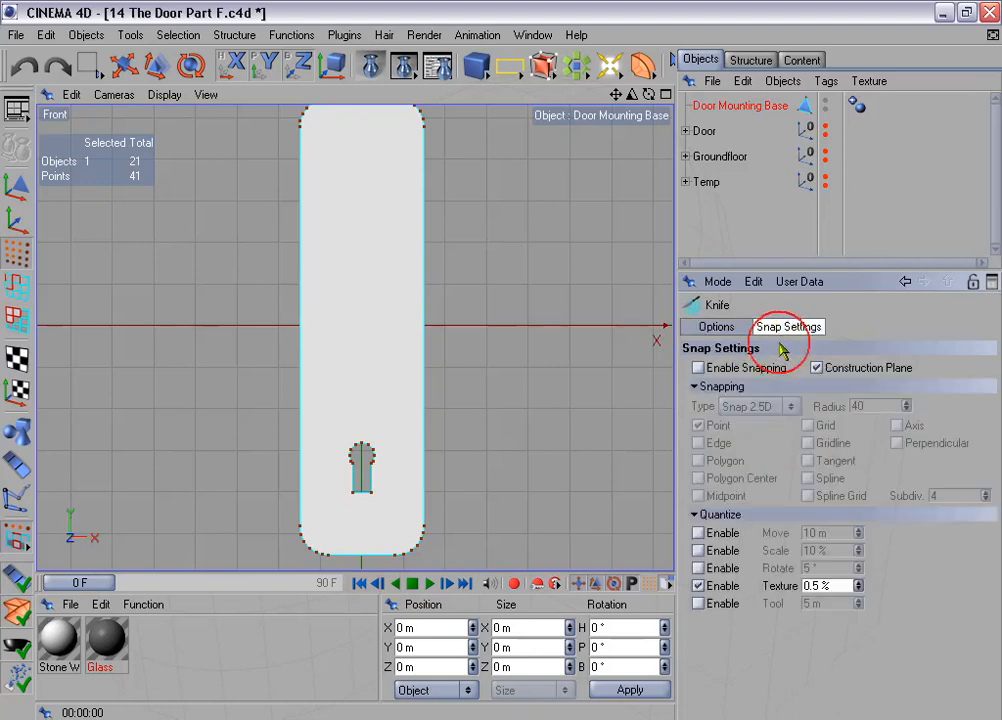
click(699, 368)
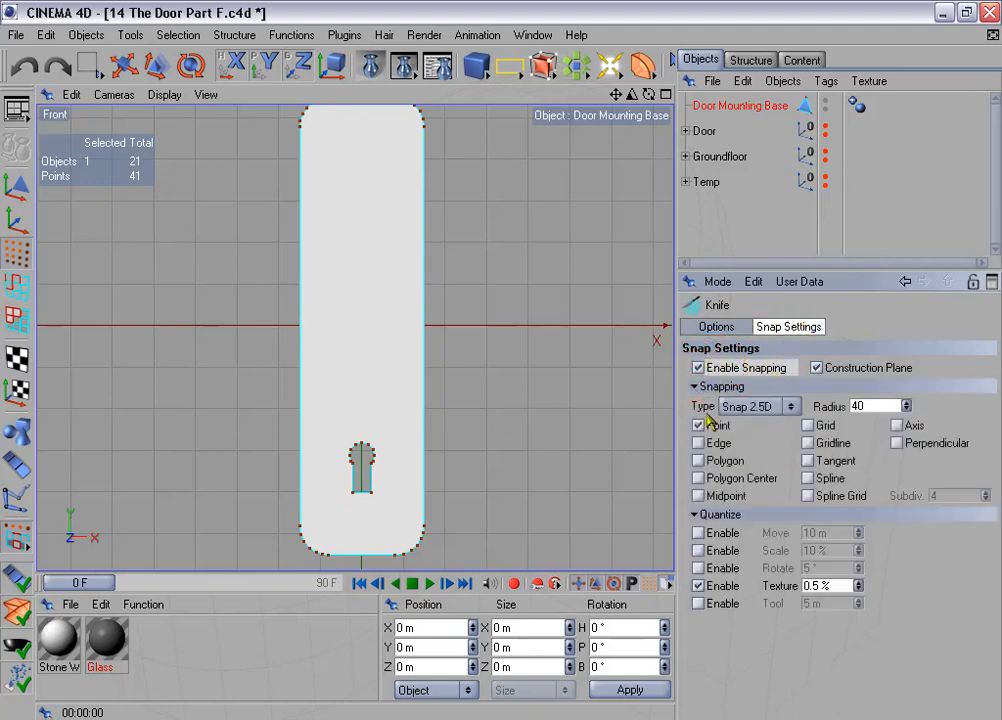
click(700, 406)
click(750, 408)
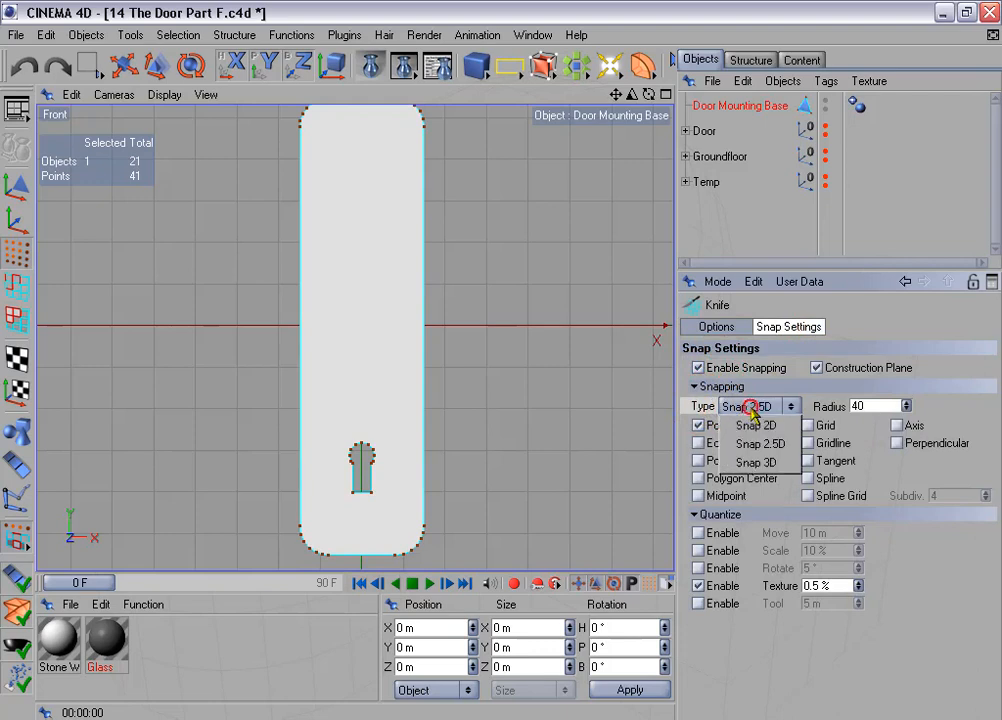
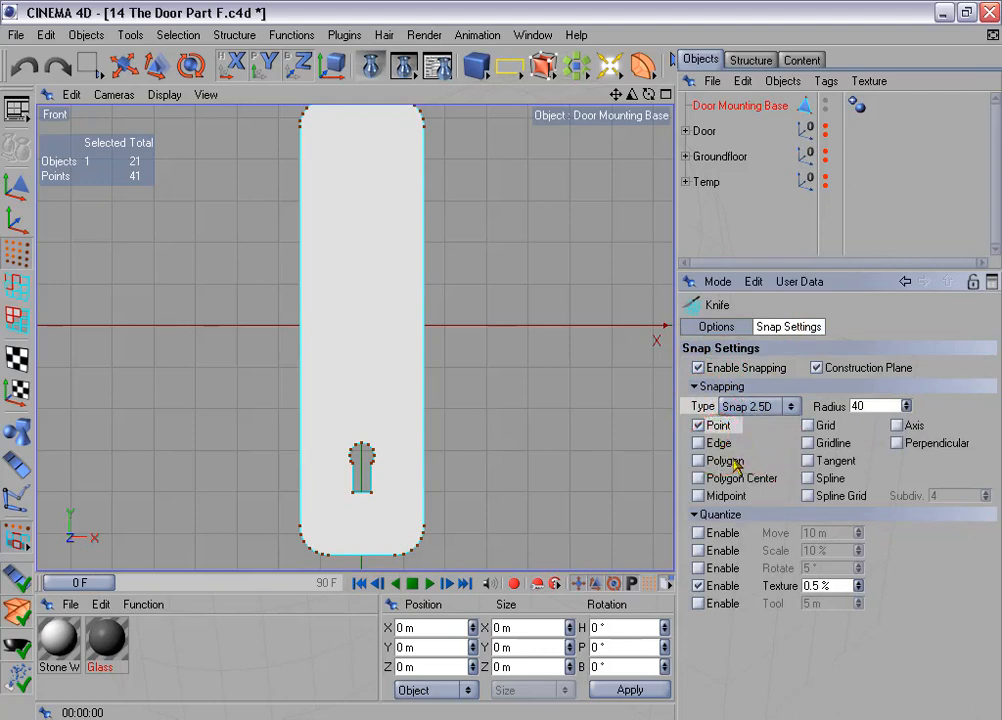
click(906, 409)
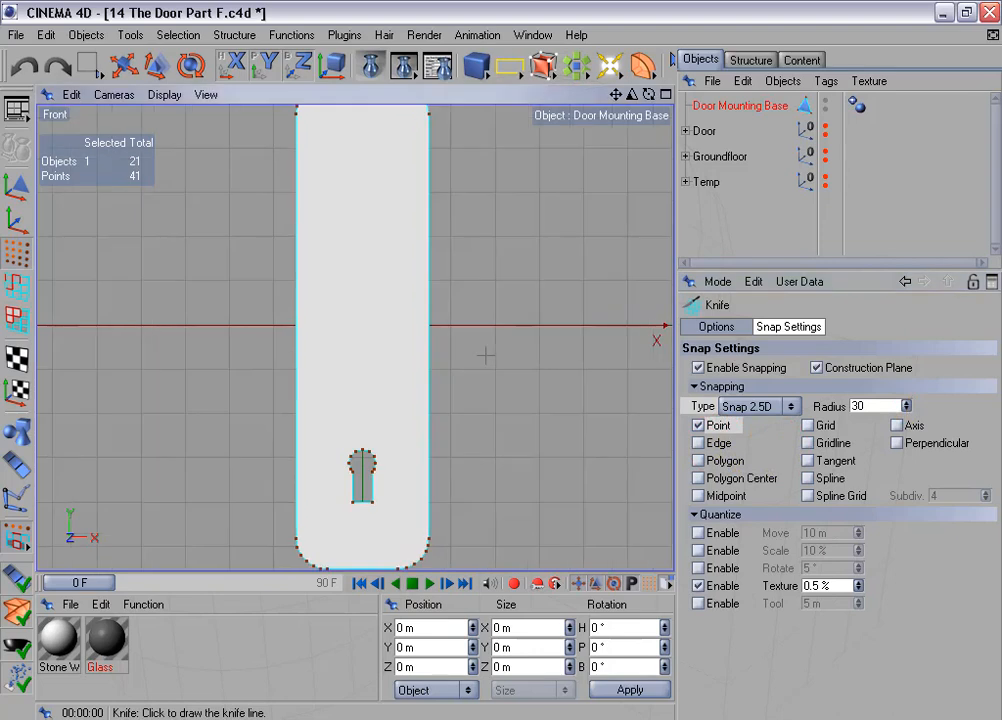
key(ctrl+Tab)
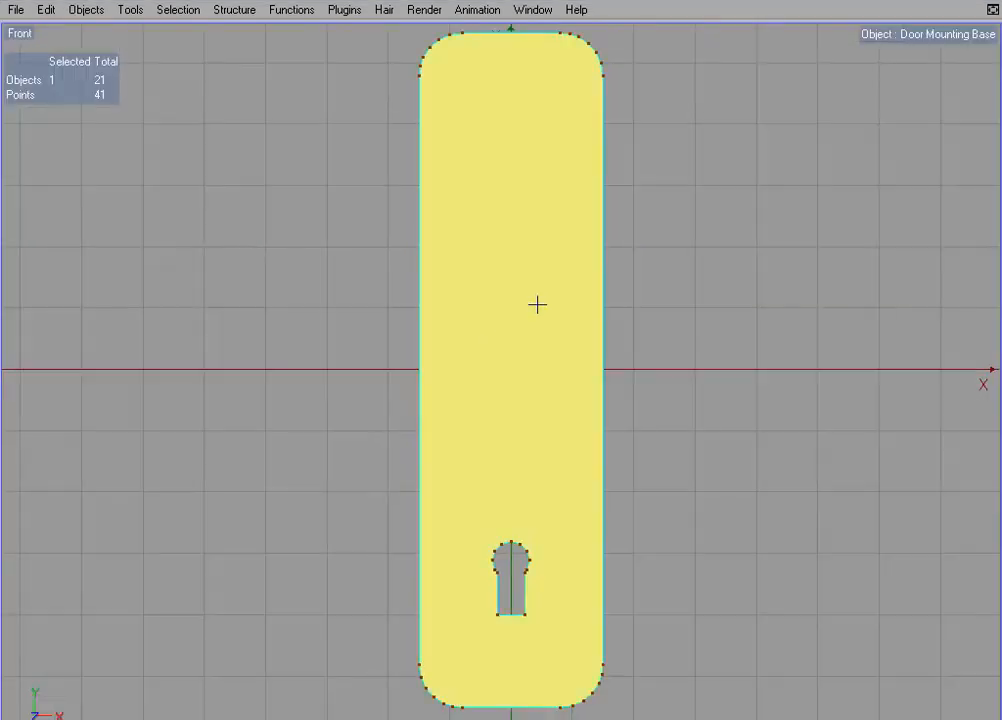
Step: Cut the plate with two horizontal and two vertical Knife lines through the points where the rounded corners begin
alt+middle_drag(537, 304, 497, 302)
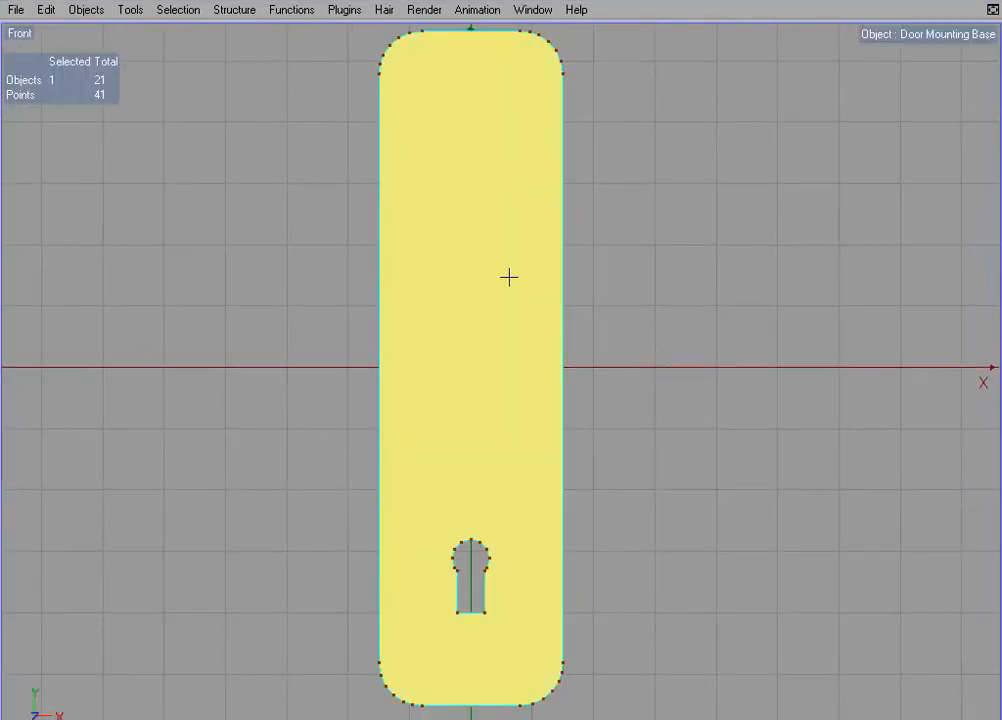
drag(394, 76, 537, 79)
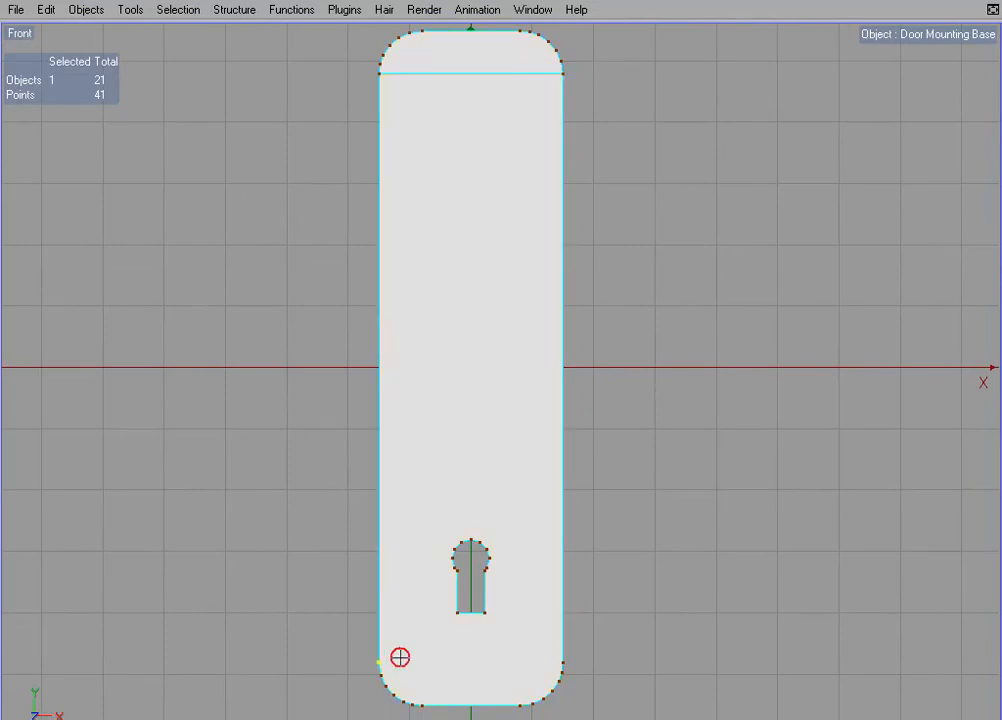
drag(400, 658, 541, 660)
scroll(481, 320, down, 1)
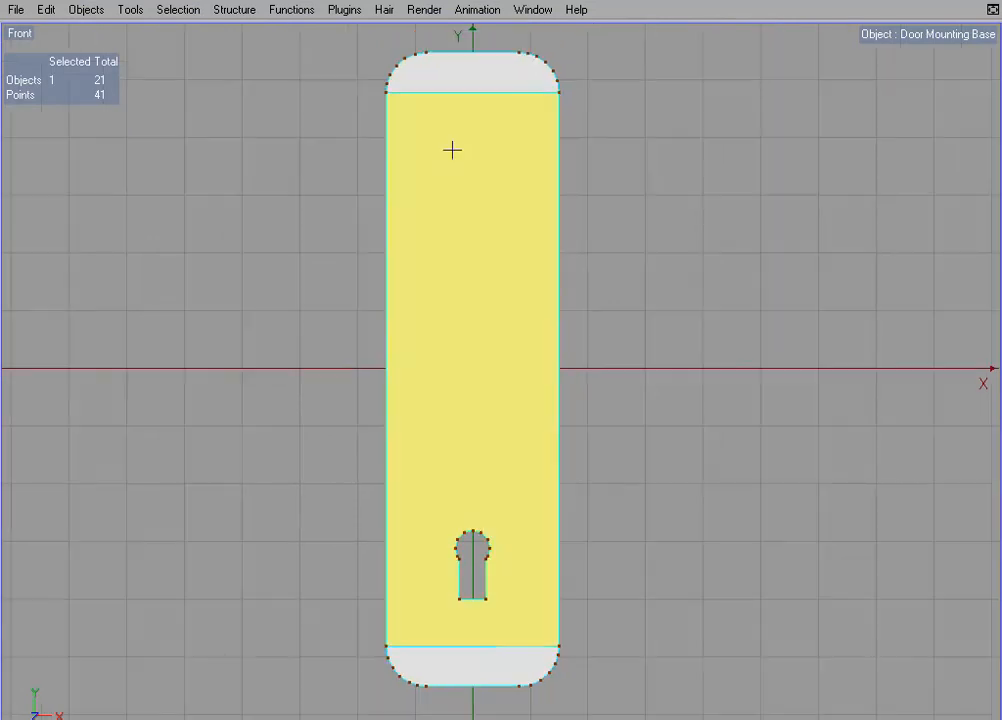
drag(428, 56, 433, 668)
drag(519, 58, 529, 364)
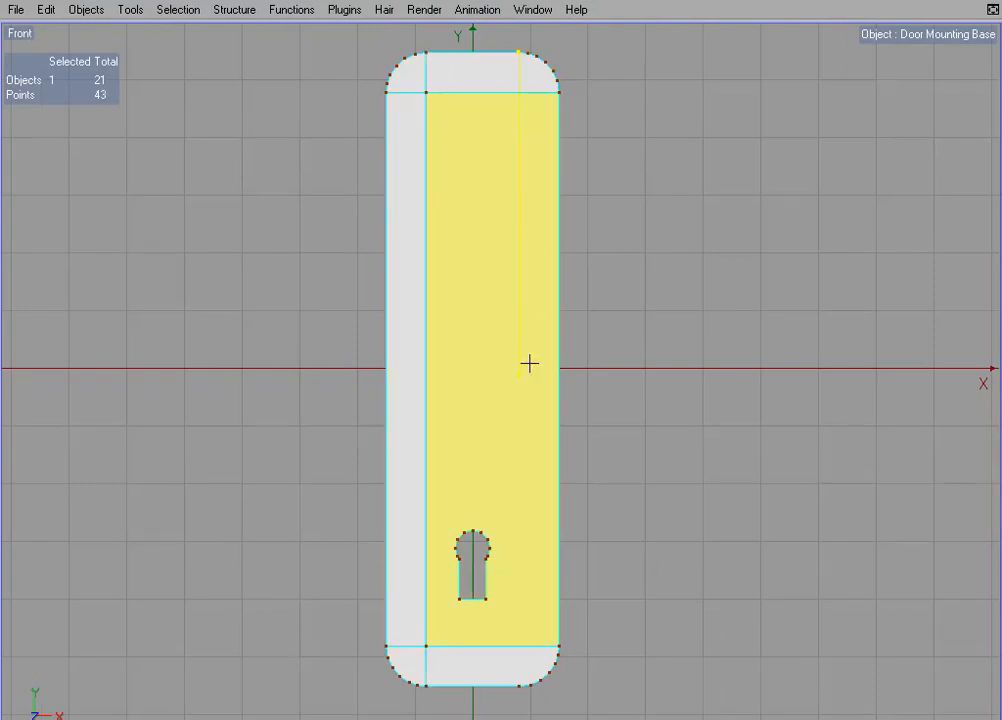
drag(521, 667, 521, 668)
Step: Cut diagonals from the keyhole's two bottom corners to the nearest intersections of the vertical and lower horizontal cut lines
scroll(528, 555, up, 3)
alt+middle_drag(545, 566, 485, 332)
scroll(545, 566, up, 3)
scroll(545, 566, up, 2)
alt+middle_drag(535, 453, 554, 496)
drag(417, 486, 436, 526)
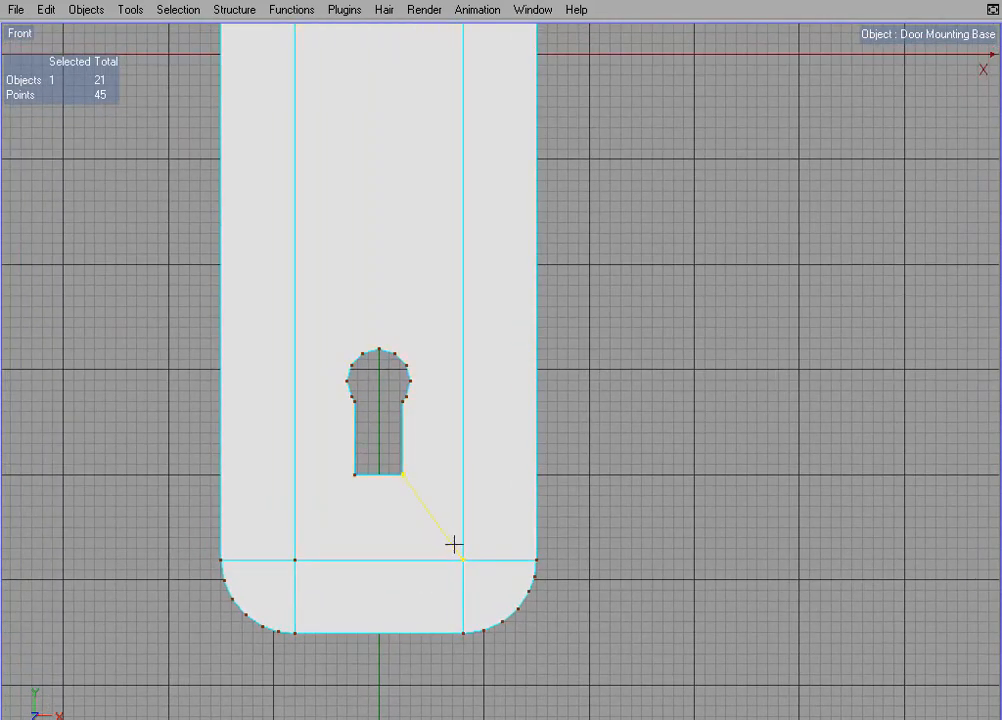
drag(356, 489, 312, 547)
Step: Cut horizontal lines from the keyhole's neck corners and from the points beside its topmost point out to both plate edges
drag(413, 411, 640, 405)
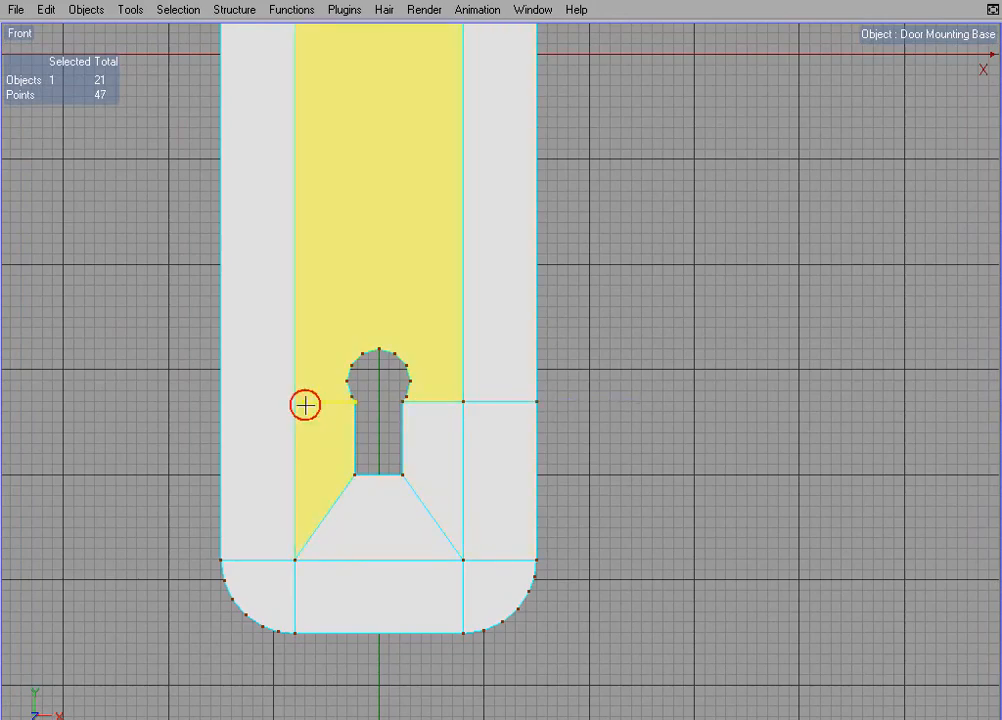
drag(306, 405, 128, 401)
scroll(396, 402, up, 5)
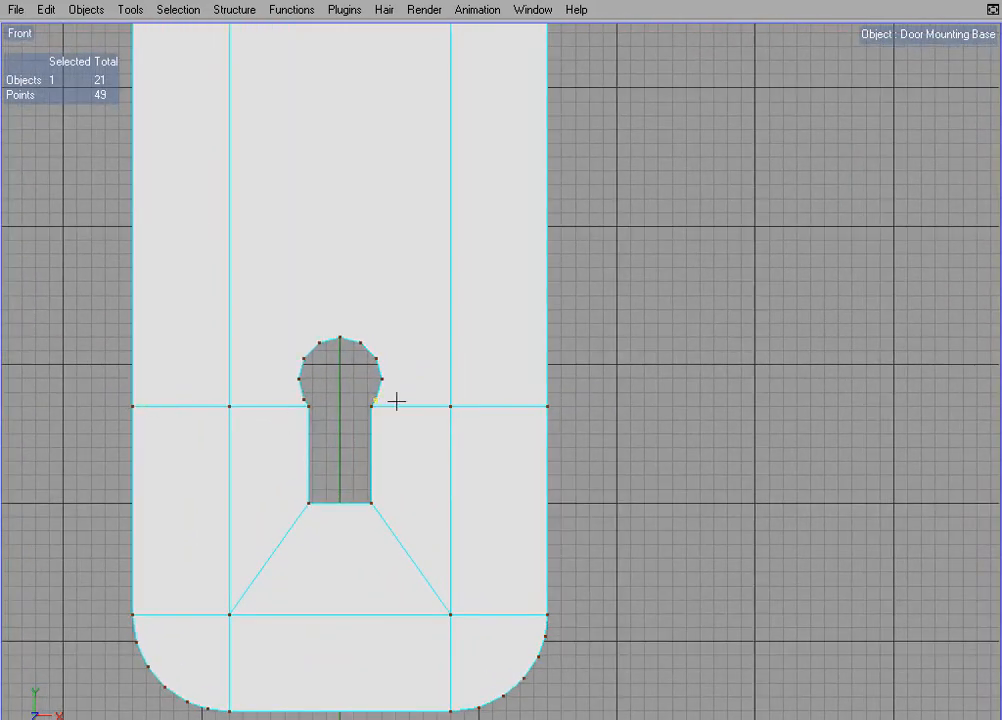
drag(357, 371, 687, 375)
drag(301, 381, 60, 388)
scroll(60, 392, down, 1)
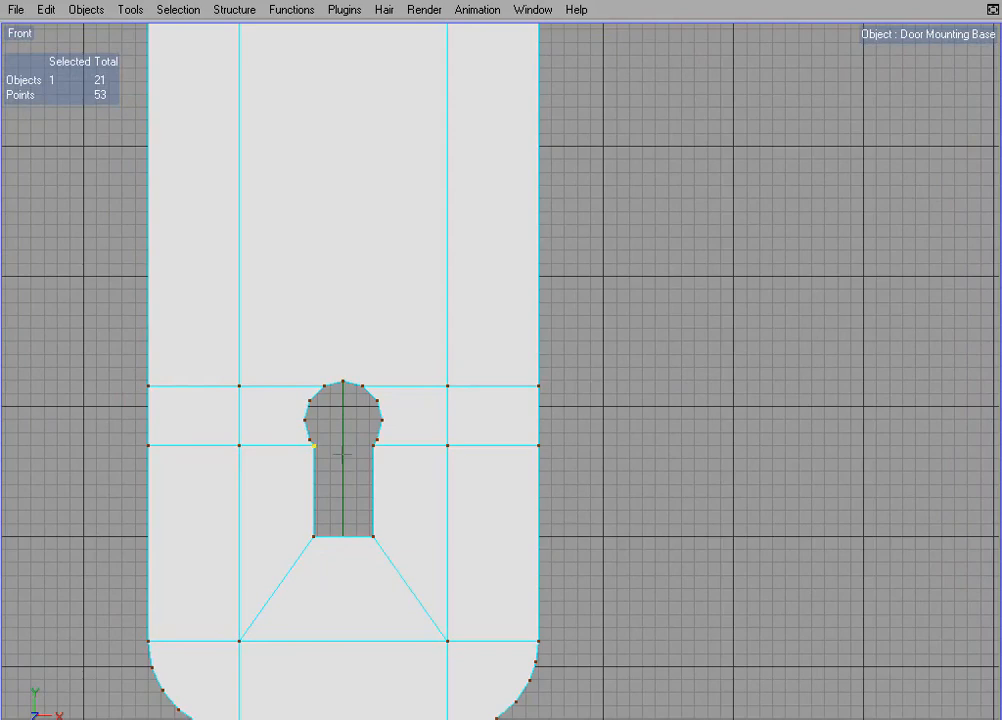
Step: Try a horizontal cut from the keyhole's rightmost point to the plate's right edge, and undo it
drag(386, 421, 599, 420)
key(ctrl+z)
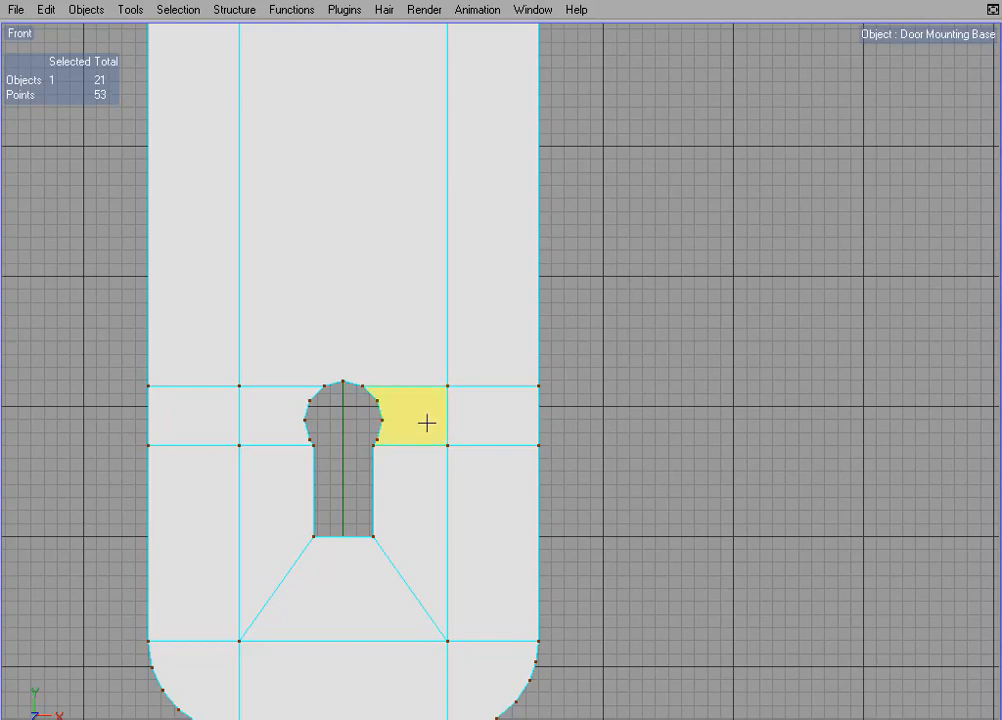
scroll(427, 423, down, 5)
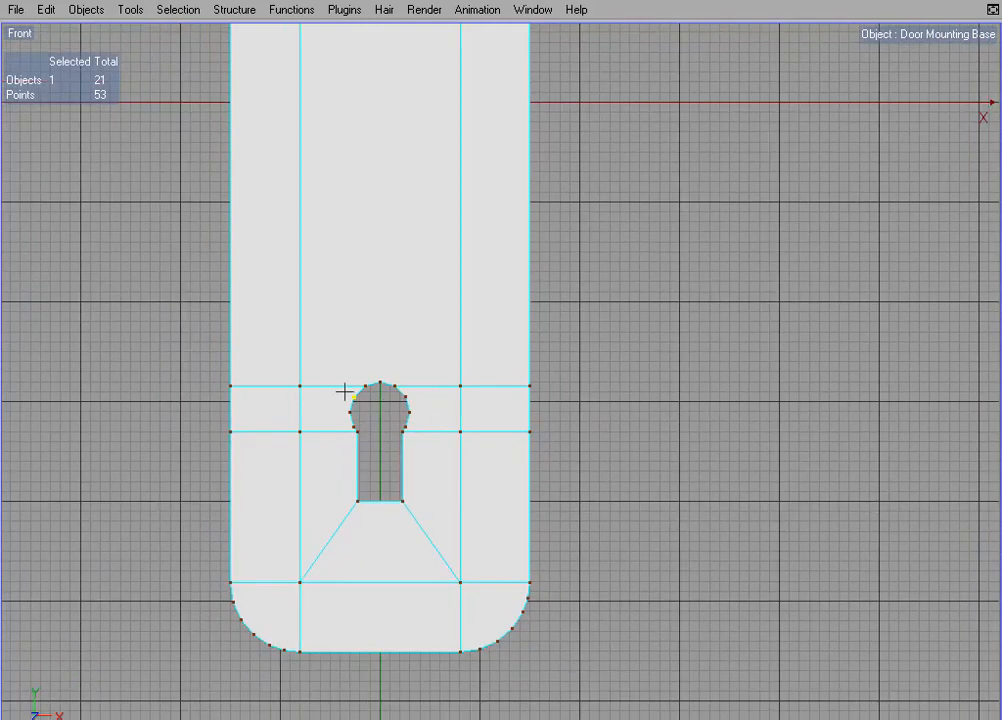
Step: Cut three vertical lines from the keyhole's top point and its two neighbouring points up through the plate's top edge
scroll(329, 420, down, 4)
alt+middle_drag(437, 315, 410, 515)
scroll(437, 315, down, 3)
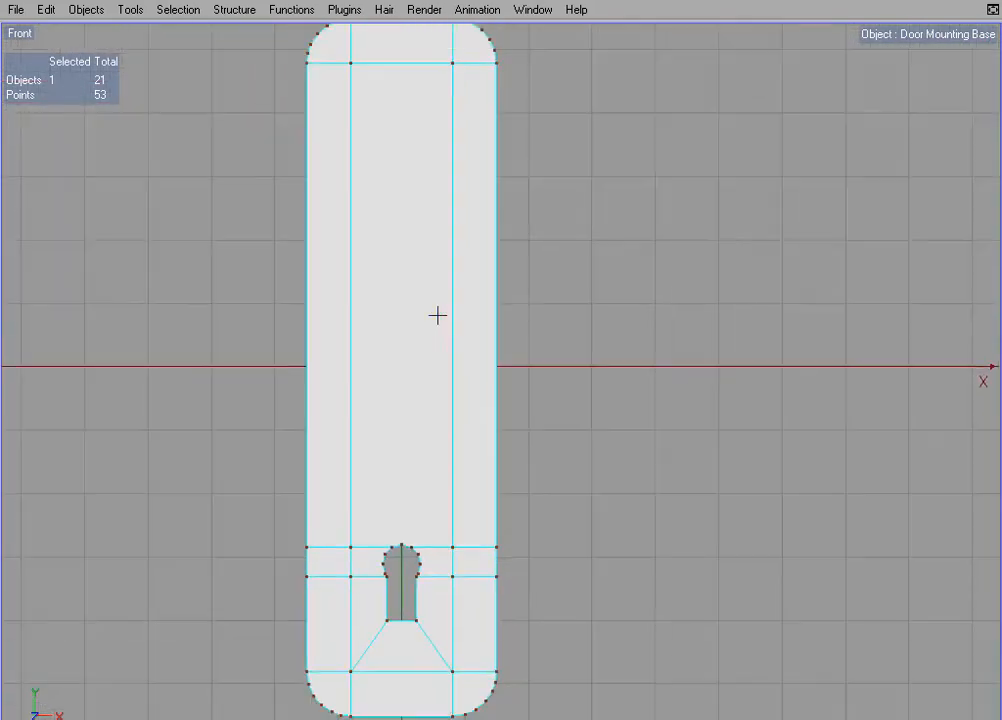
scroll(437, 315, down, 1)
alt+middle_drag(437, 315, 412, 331)
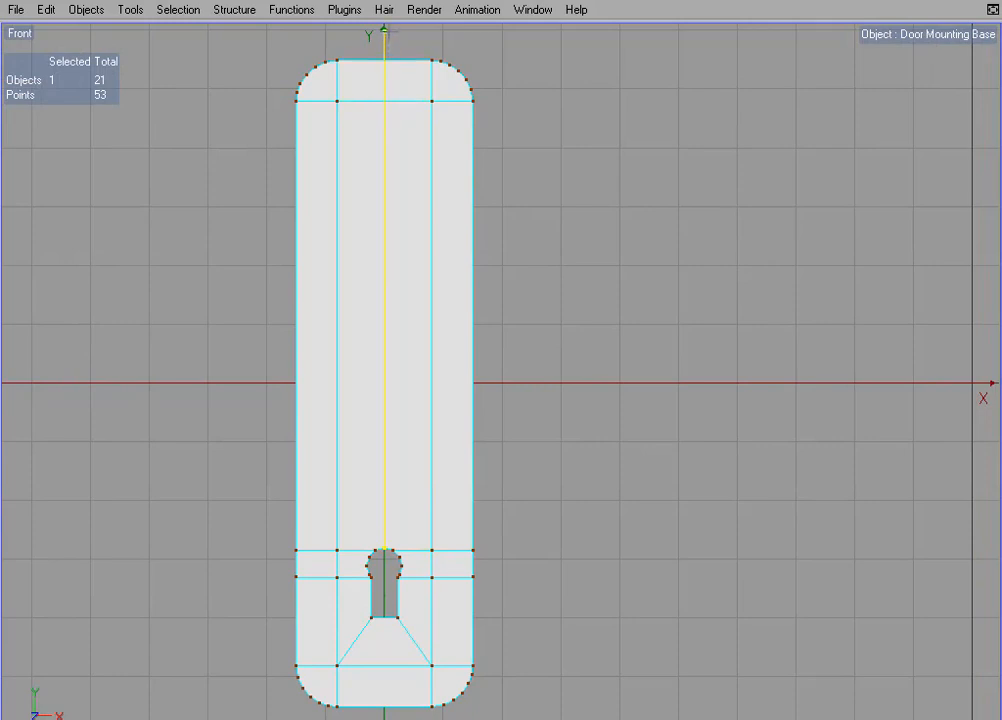
click(394, 76)
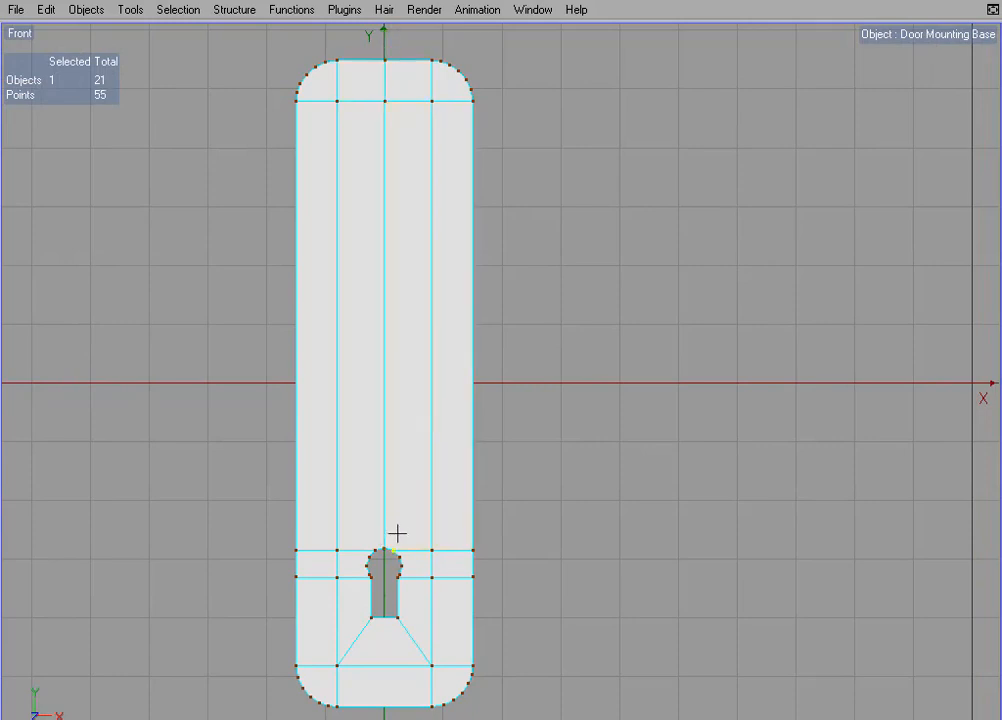
click(396, 111)
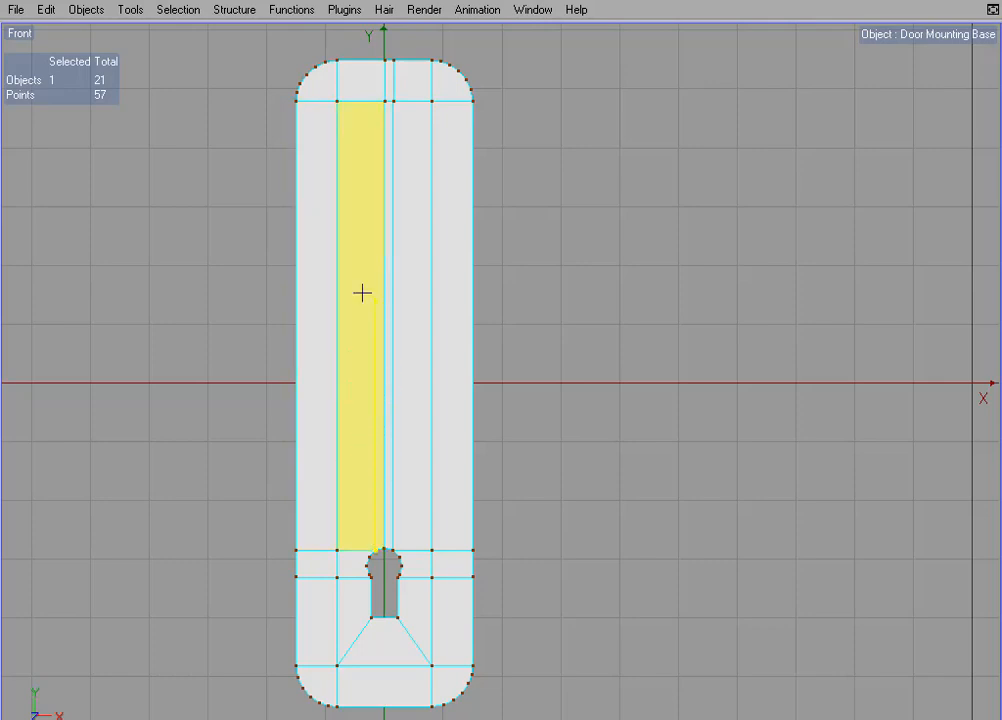
click(375, 34)
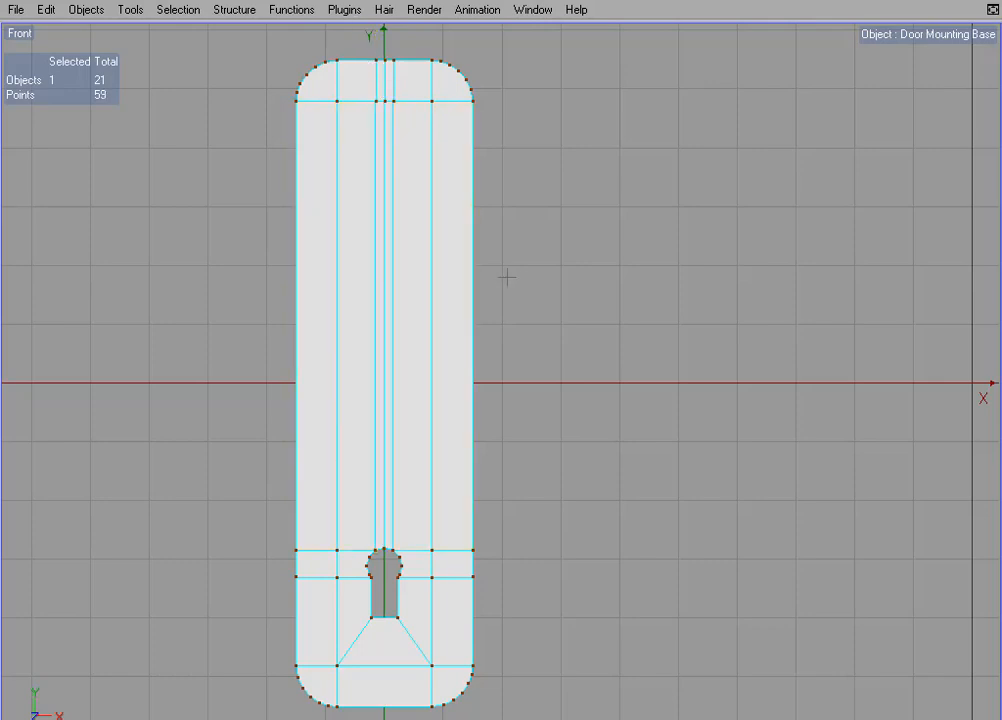
Step: Leave the full-screen view and remove the N-gons from the Door Mounting Base
key(ctrl+Tab)
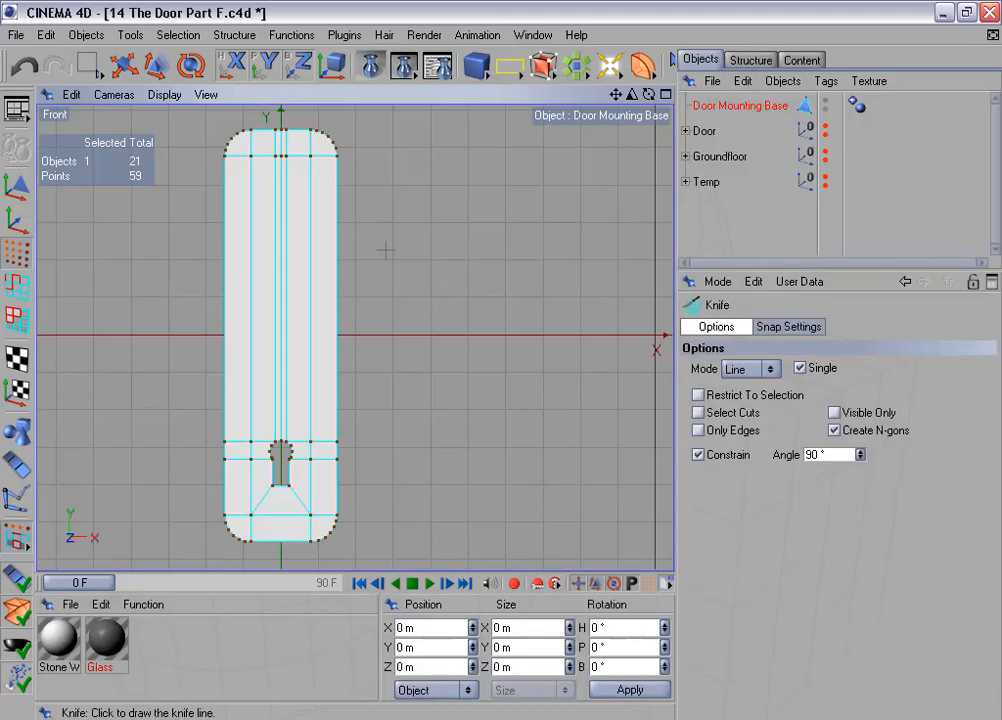
alt+middle_drag(383, 256, 432, 261)
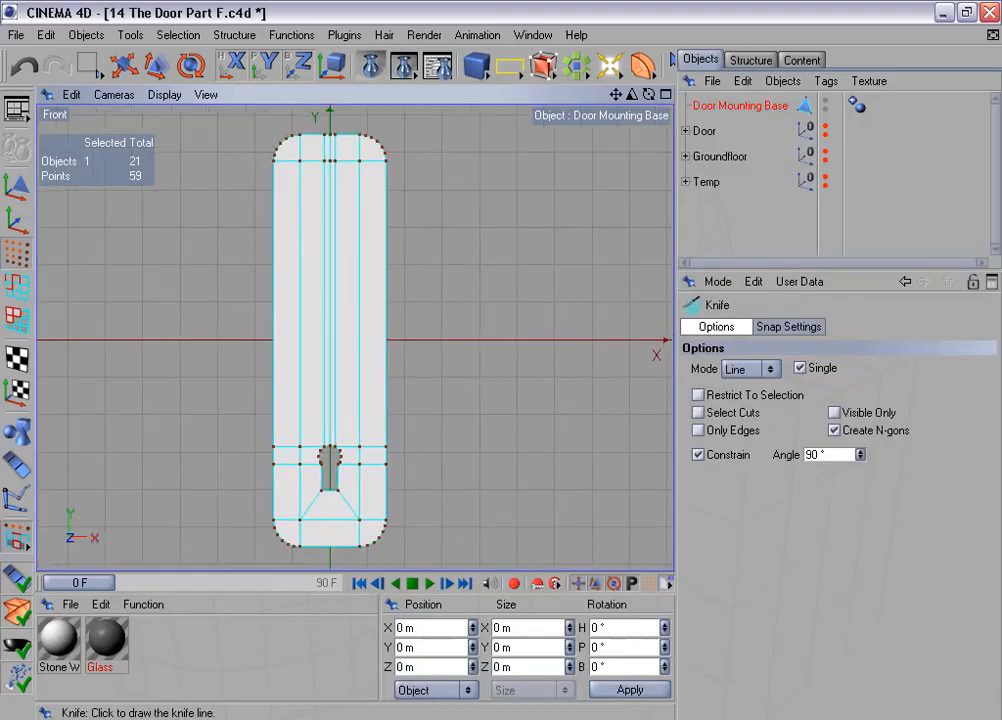
click(291, 34)
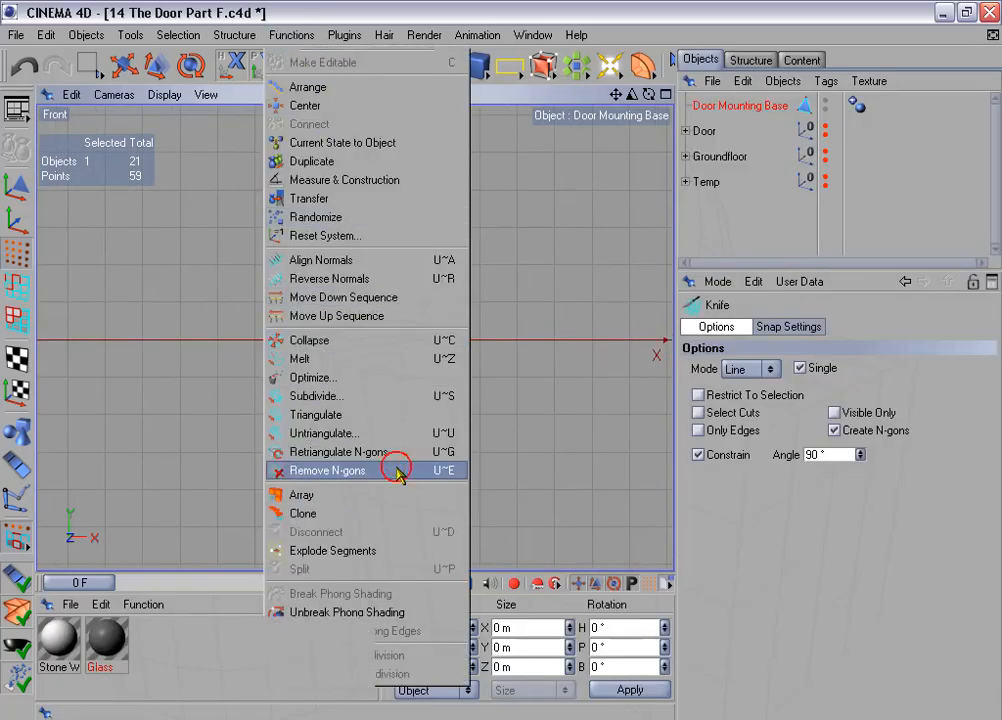
click(396, 409)
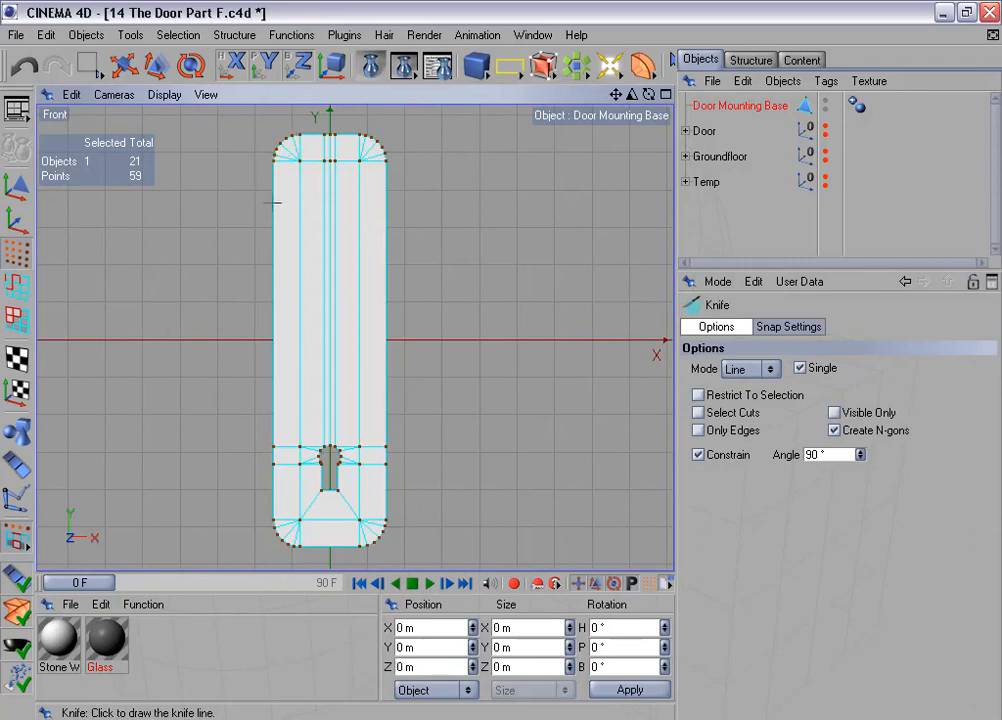
Step: Examine the polygon edges around the keyhole and at the plate's lower rounded corners
scroll(274, 203, up, 3)
alt+middle_drag(379, 423, 403, 316)
scroll(379, 423, up, 2)
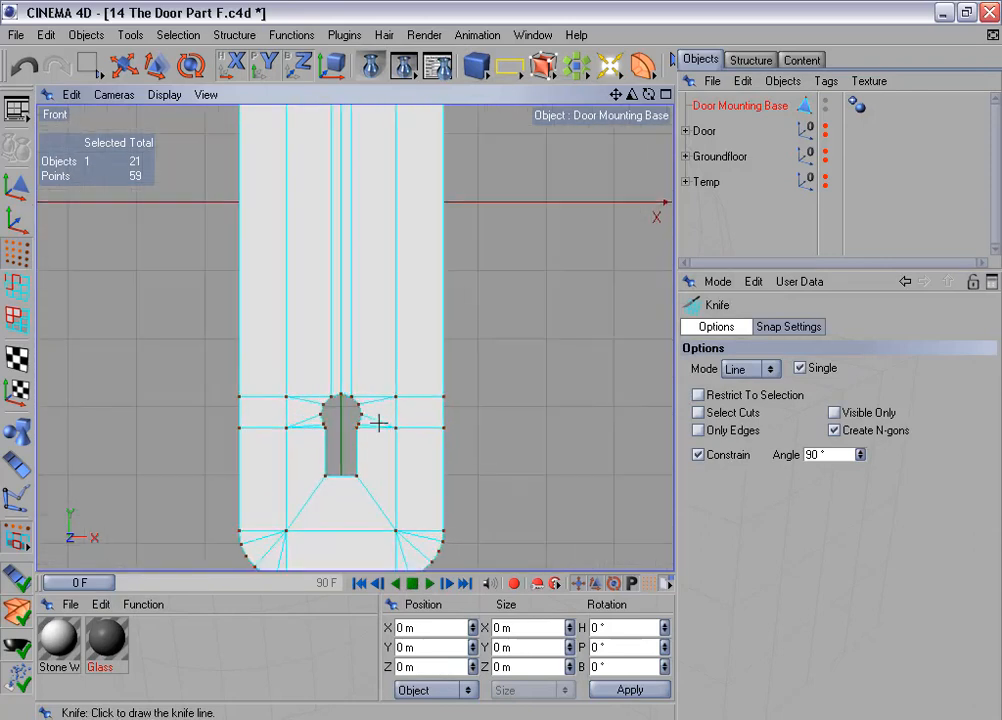
scroll(379, 423, up, 2)
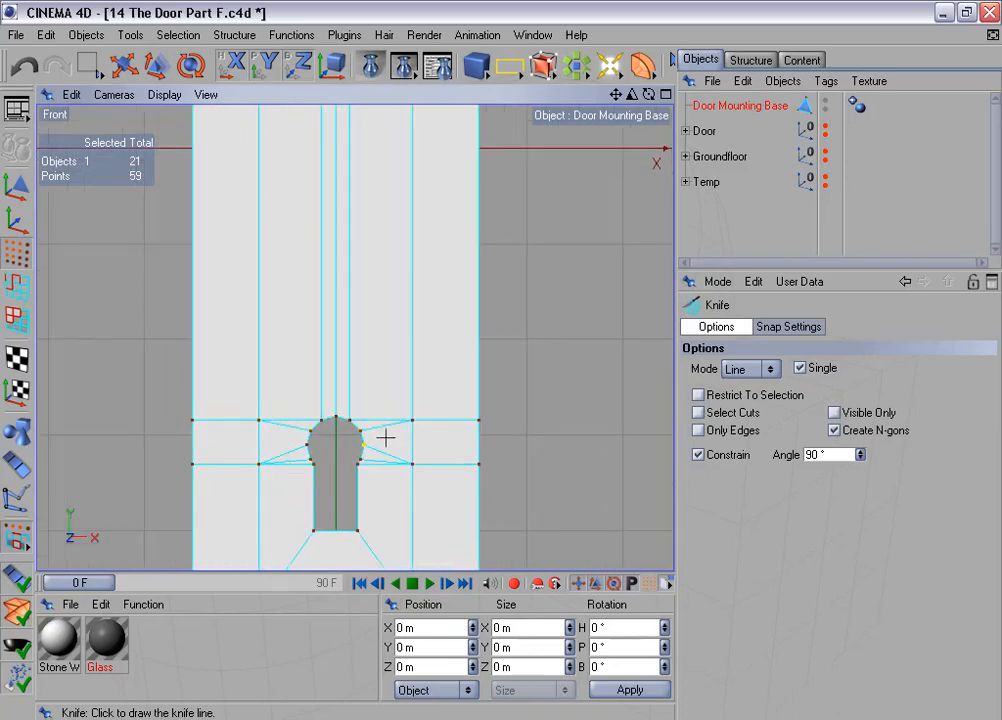
scroll(395, 440, down, 1)
scroll(380, 430, down, 1)
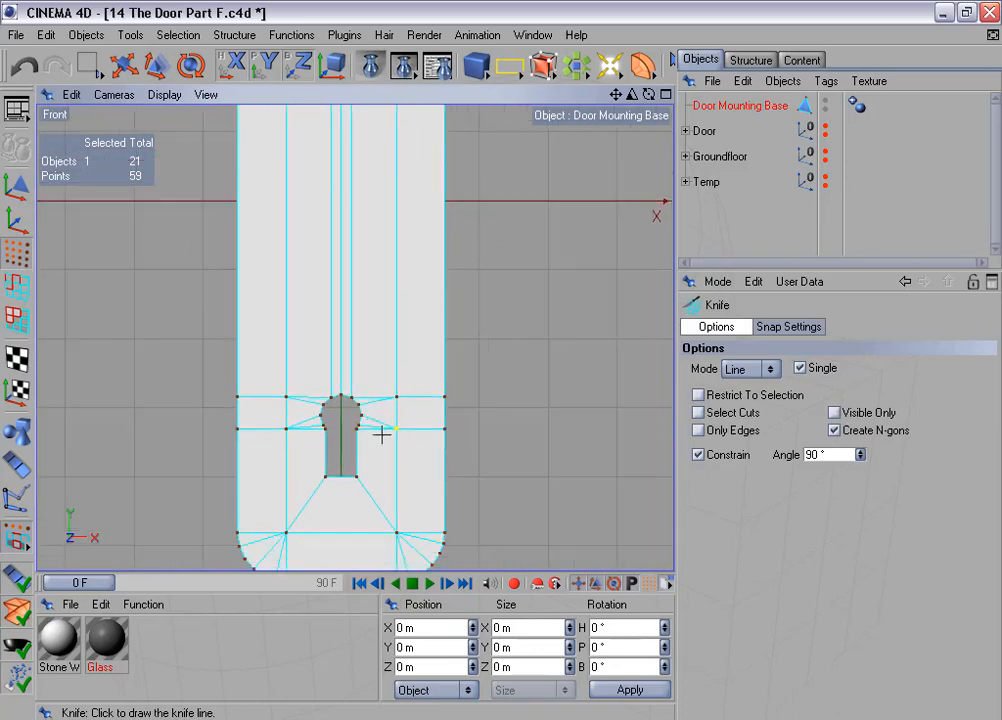
scroll(396, 428, down, 1)
scroll(381, 391, up, 3)
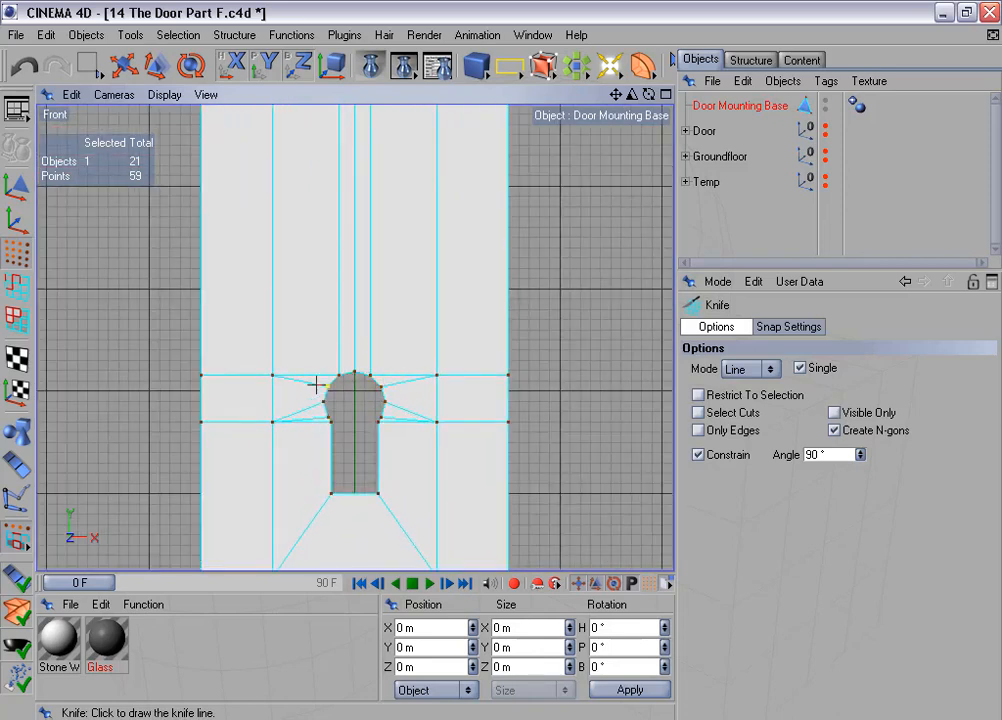
scroll(316, 385, down, 3)
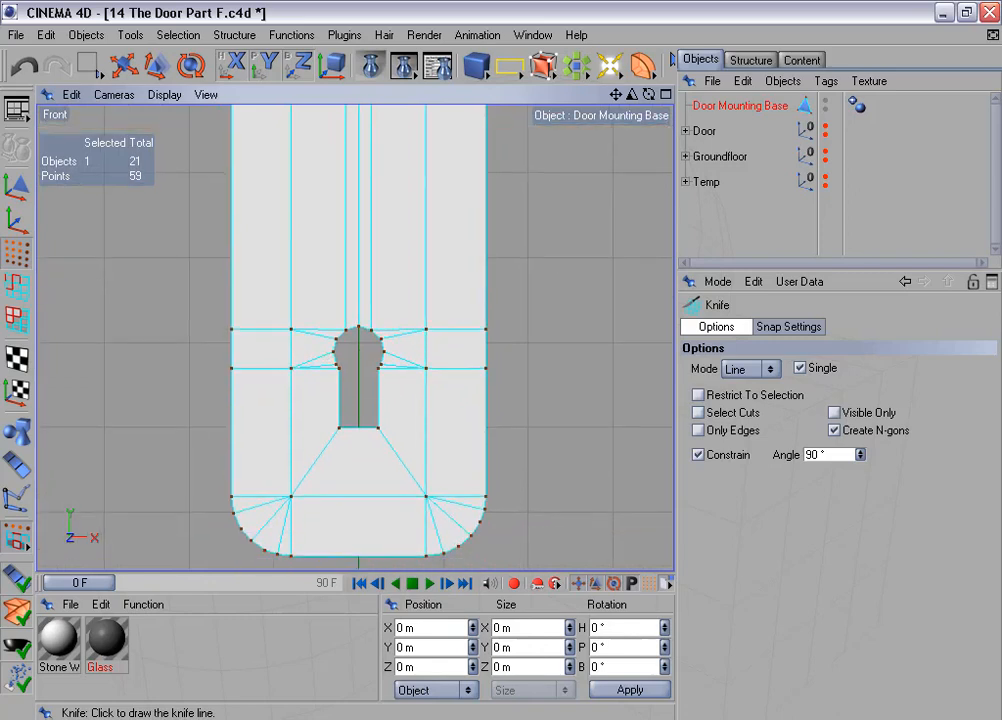
scroll(398, 418, down, 3)
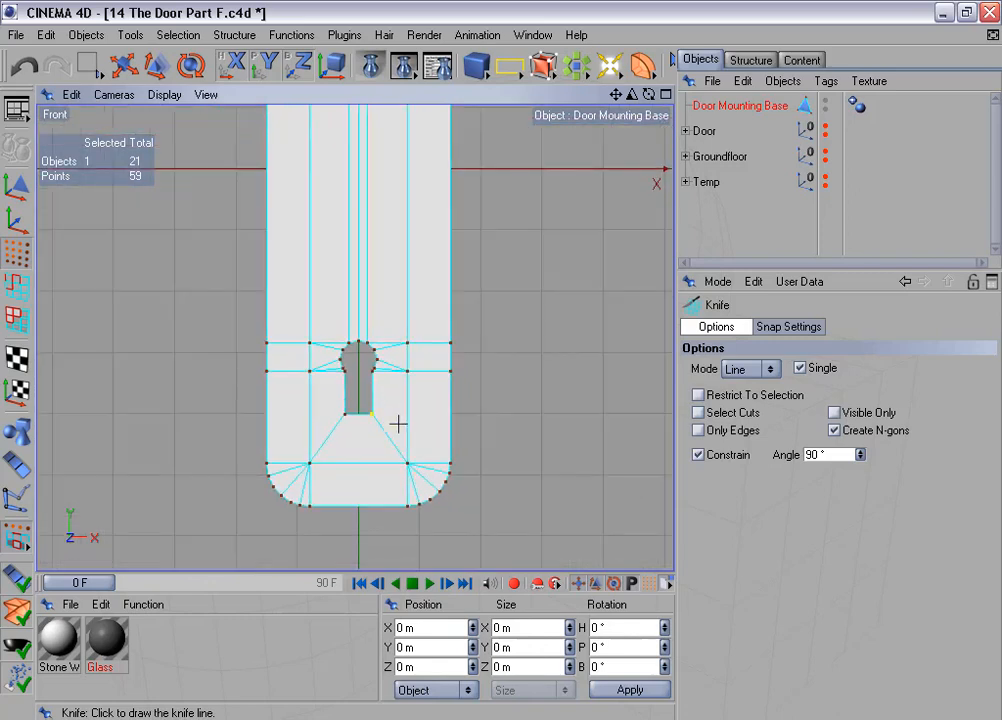
alt+middle_drag(398, 424, 360, 437)
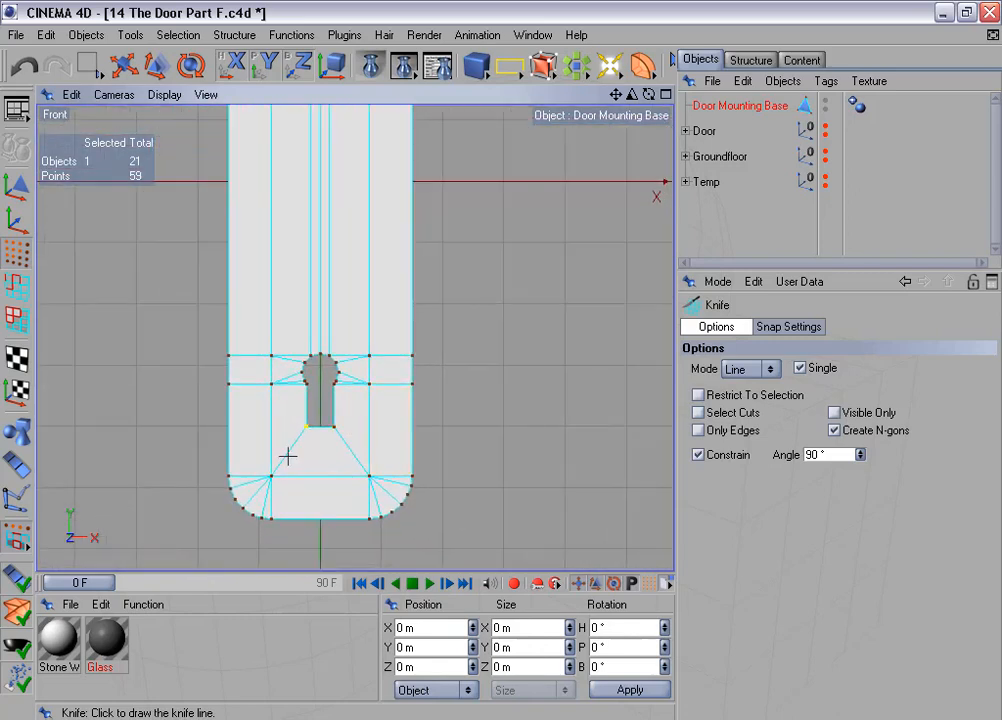
Step: Rectangle-select the points on the horizontal cut line below the keyhole and check their Y size
click(88, 65)
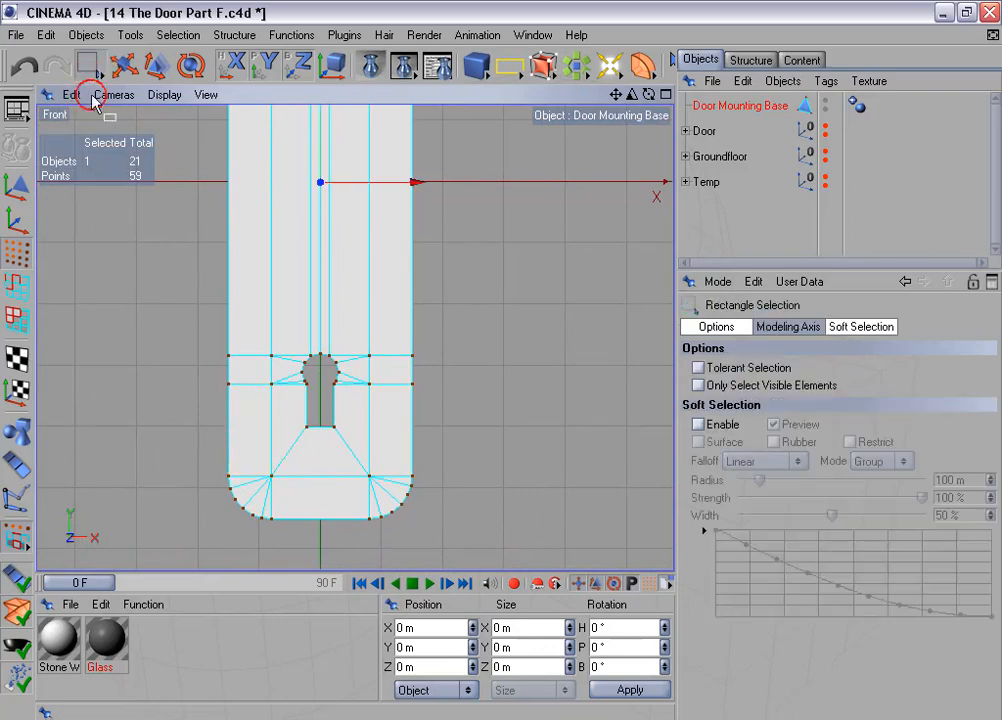
scroll(293, 358, up, 2)
scroll(293, 352, up, 2)
alt+middle_drag(315, 407, 360, 293)
scroll(281, 421, up, 2)
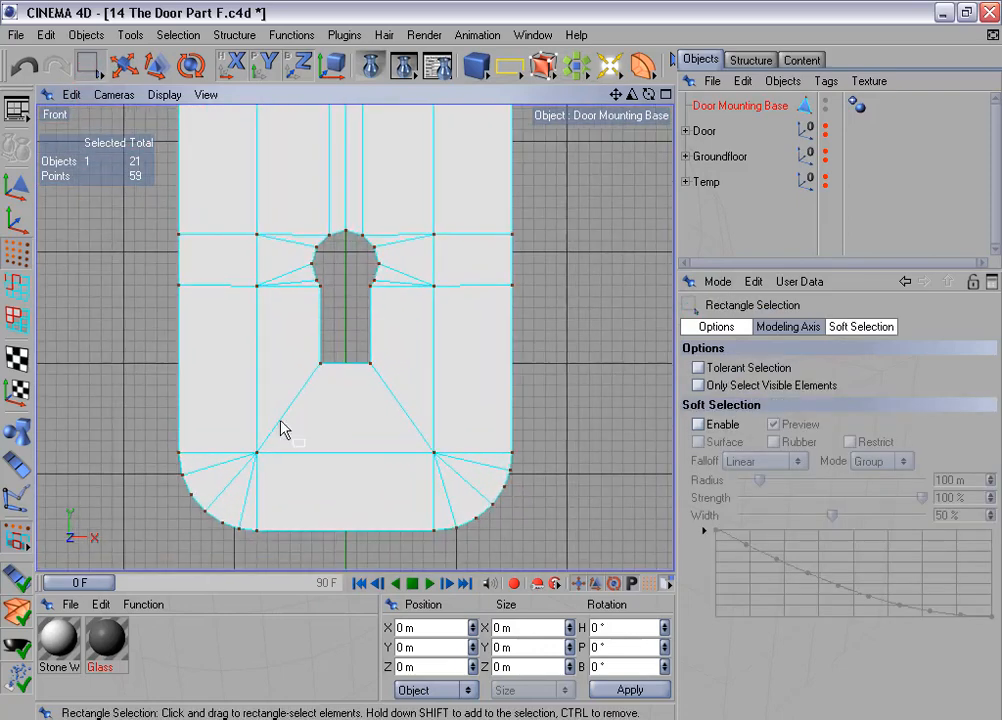
drag(130, 420, 575, 462)
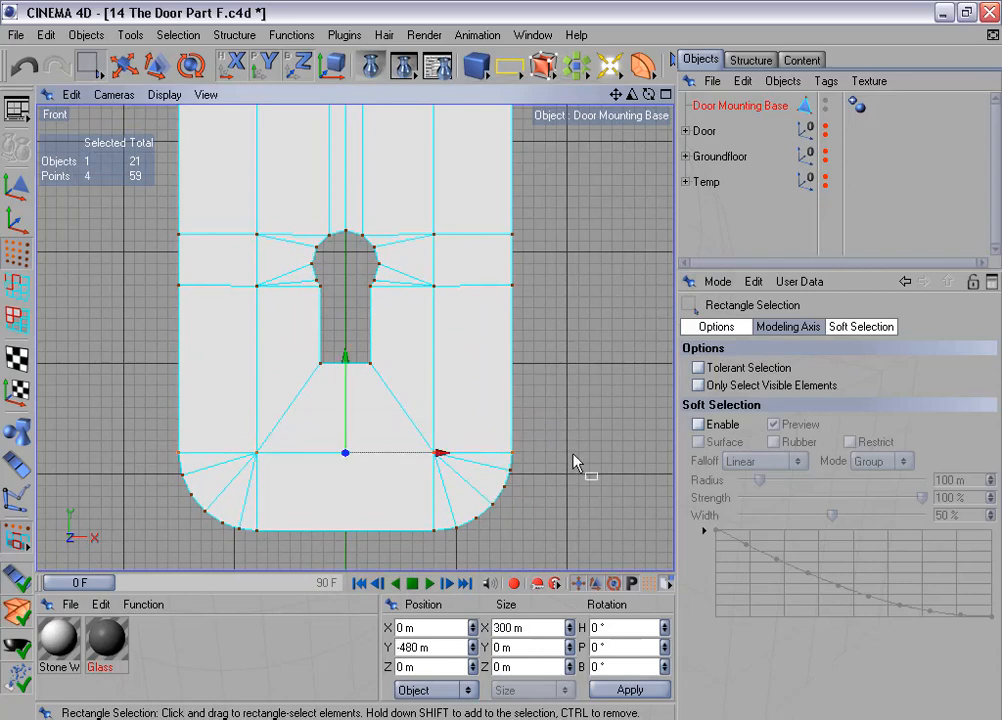
click(522, 647)
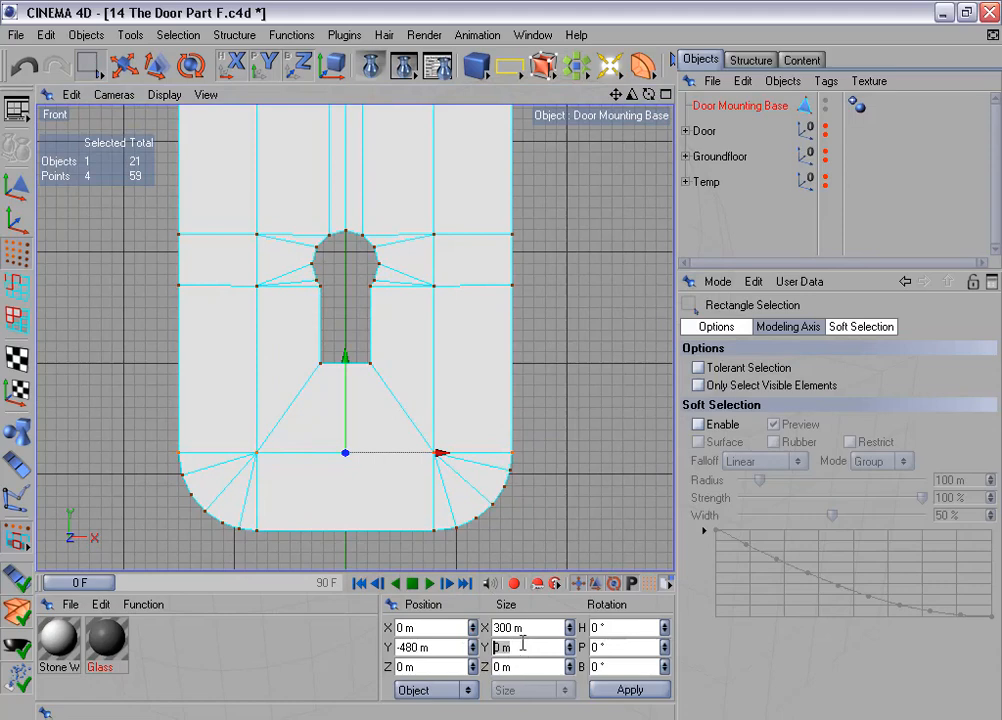
Step: Rectangle-select the points on the horizontal line at the keyhole's neck and align them by setting their Y size to 0
scroll(490, 517, down, 1)
scroll(486, 495, up, 2)
alt+middle_drag(488, 428, 491, 462)
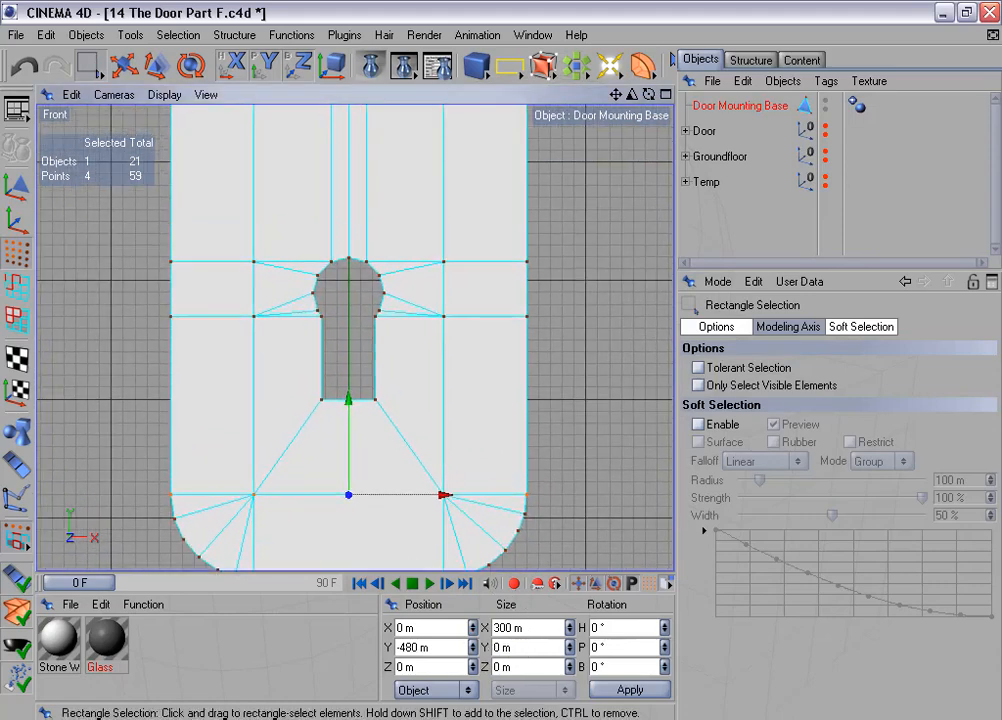
drag(120, 342, 573, 335)
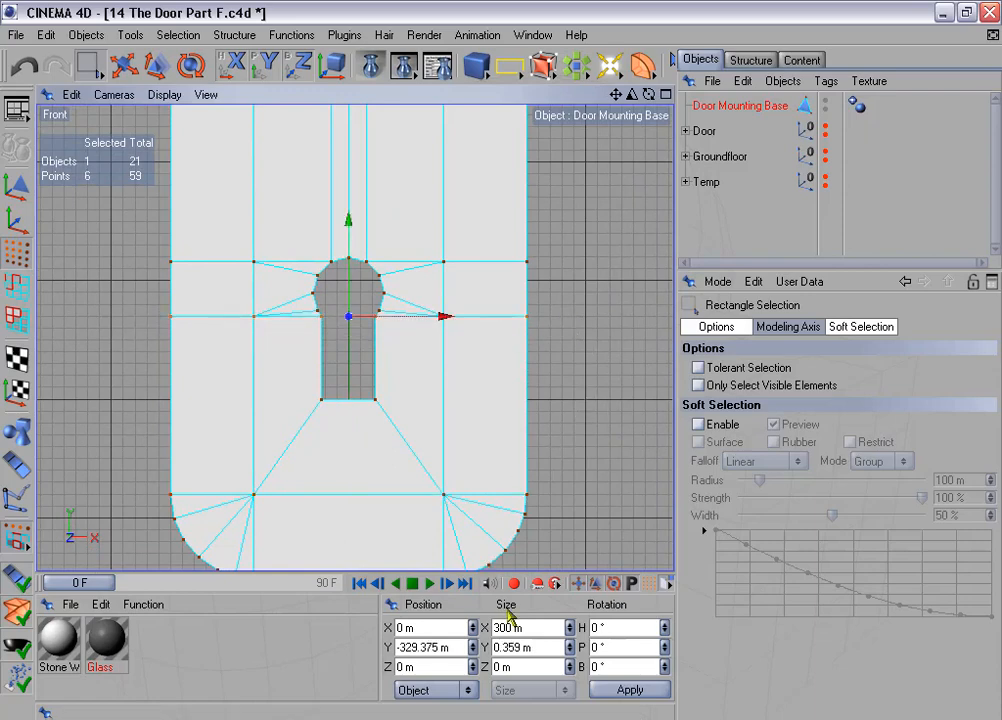
double_click(520, 647)
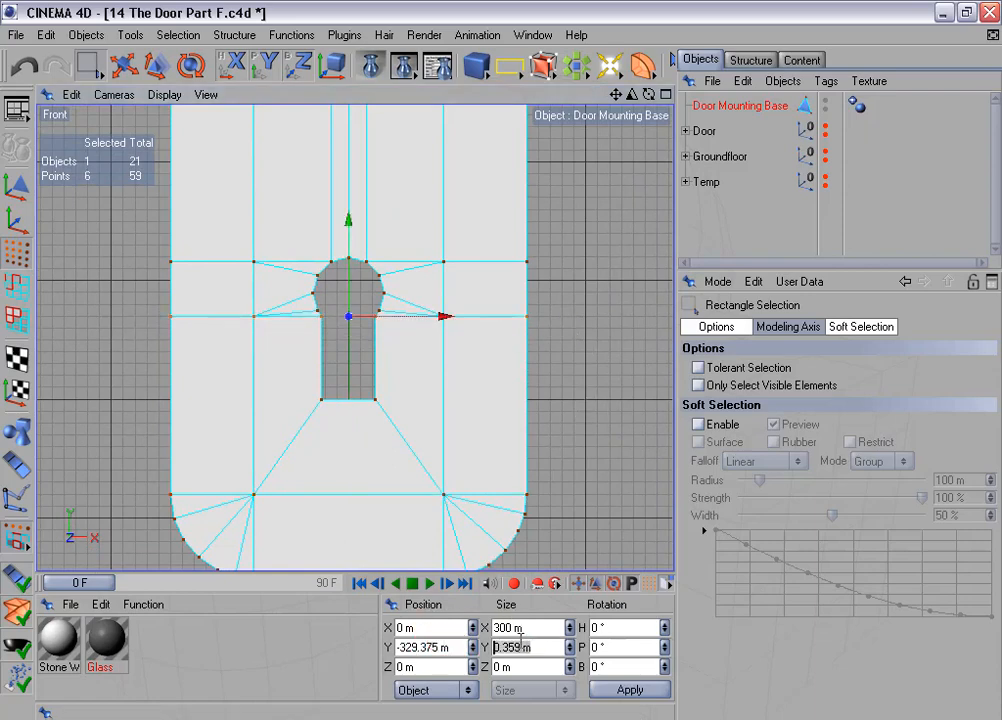
text(0)
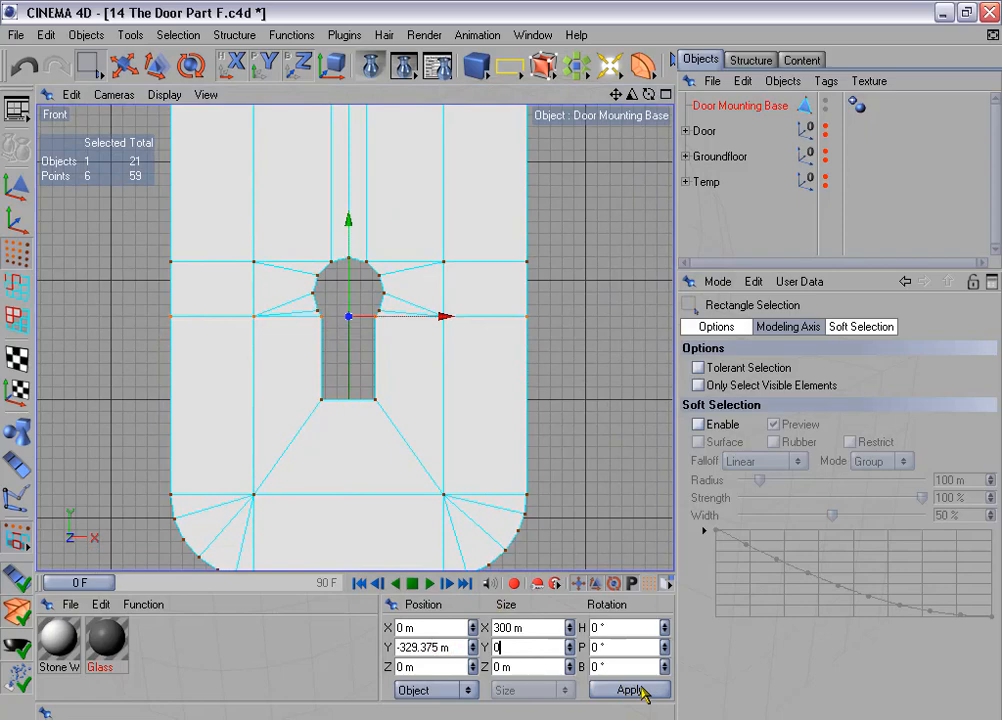
click(630, 690)
scroll(323, 307, up, 2)
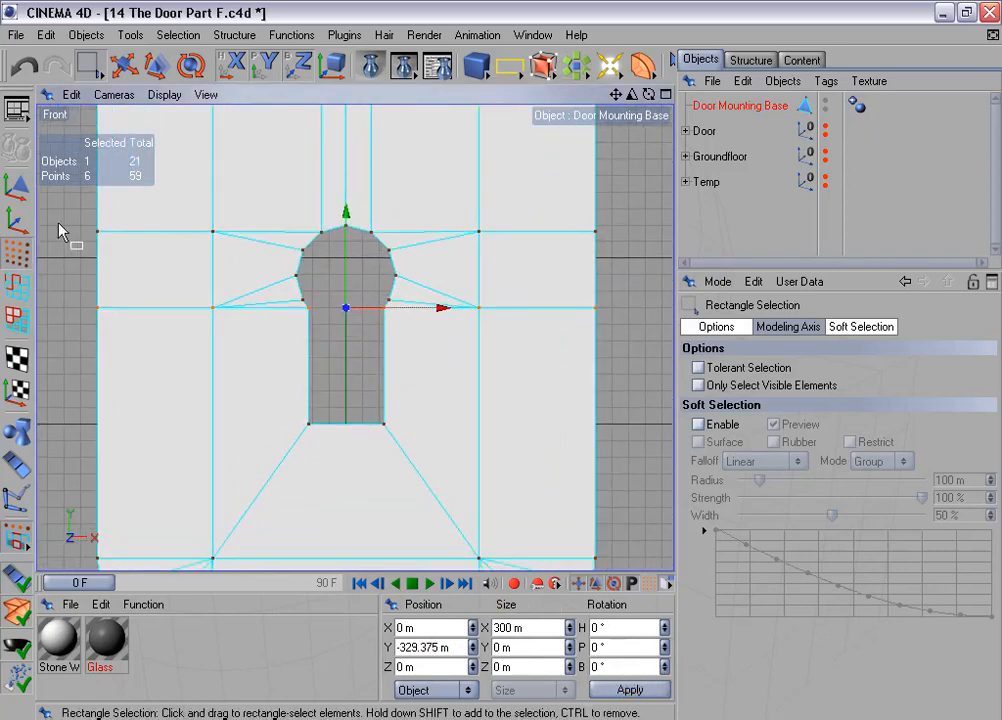
Step: Rectangle-select the points on the horizontal line near the keyhole's top, excluding the keyhole's topmost point, and set their Y size to 0
drag(73, 211, 630, 243)
ctrl+drag(338, 213, 351, 249)
drag(540, 650, 442, 643)
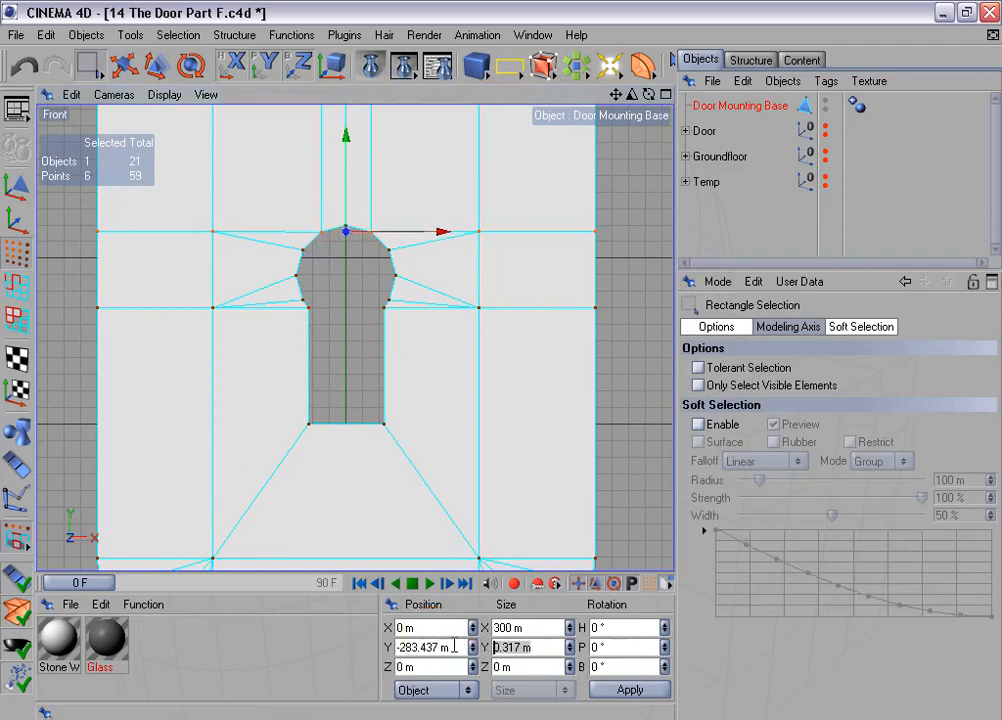
text(0)
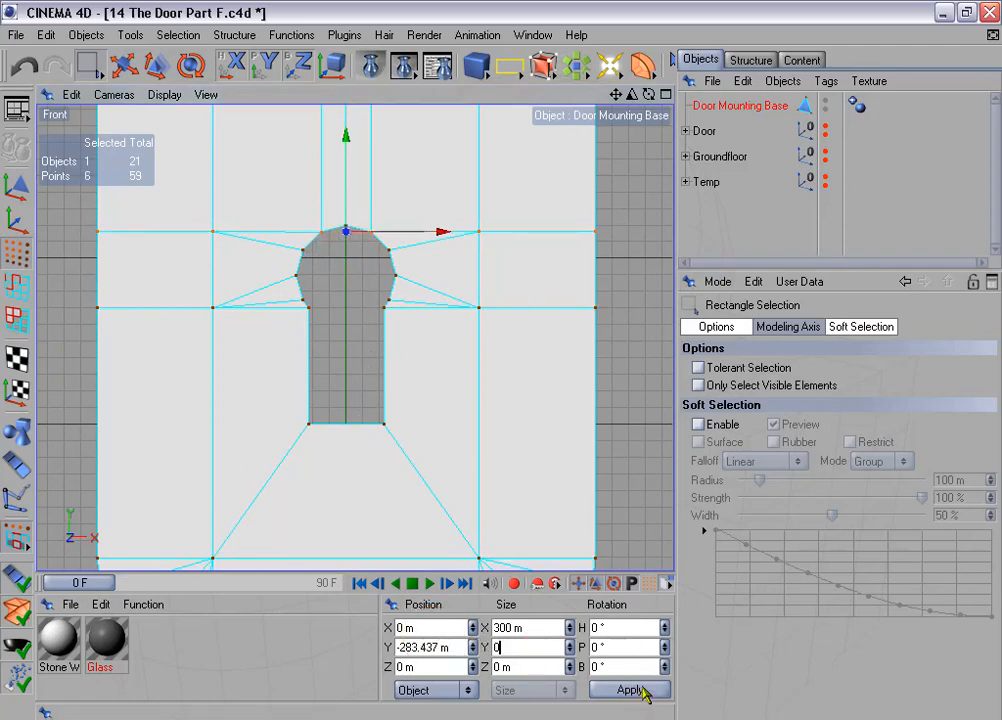
click(630, 690)
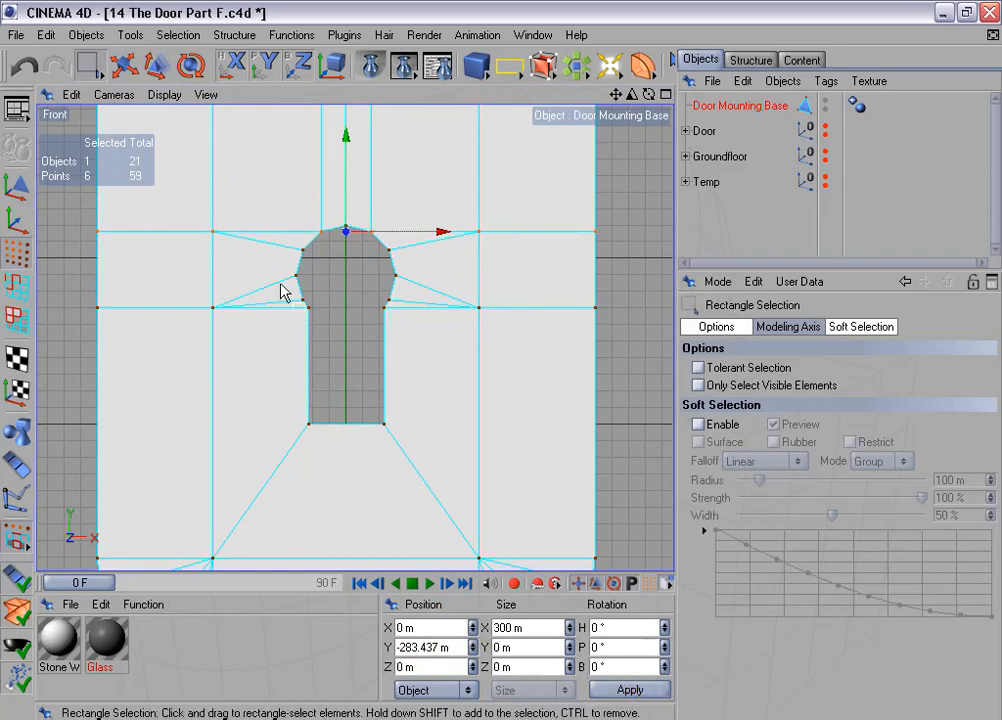
Step: Rectangle-select the points on the plate's upper horizontal cut line and check their Y size
scroll(275, 291, down, 1)
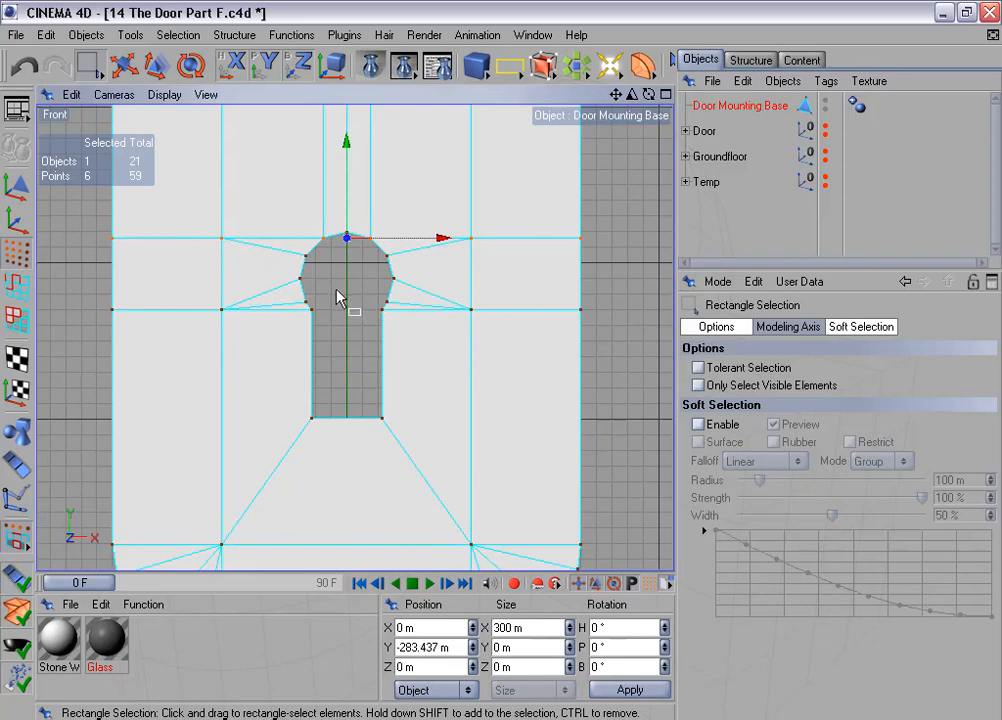
scroll(366, 300, up, 1)
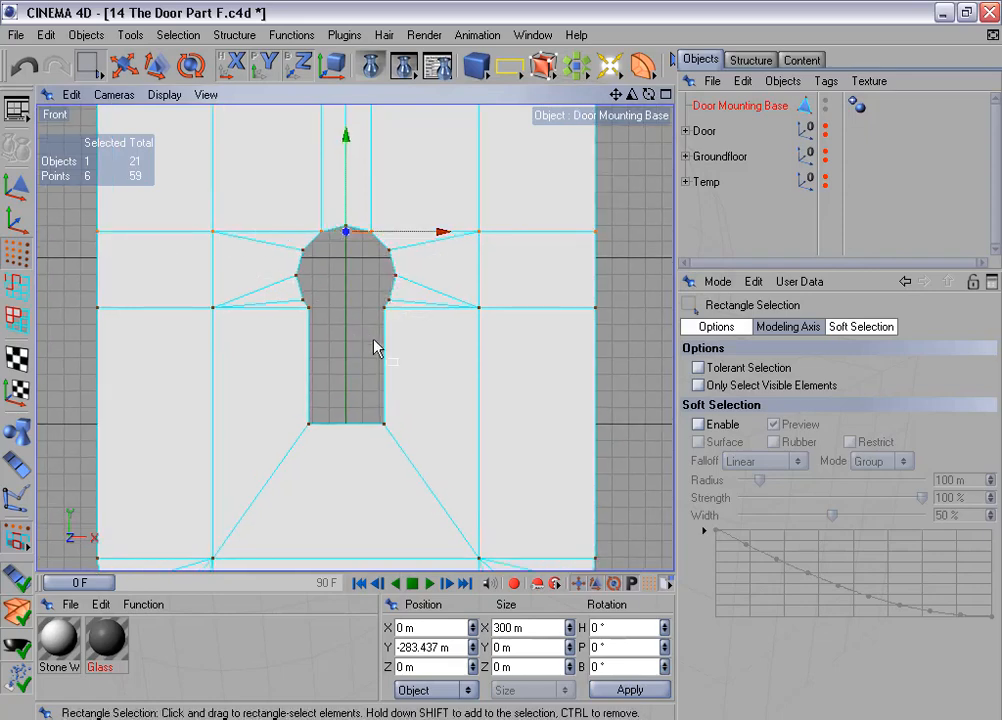
scroll(355, 295, down, 1)
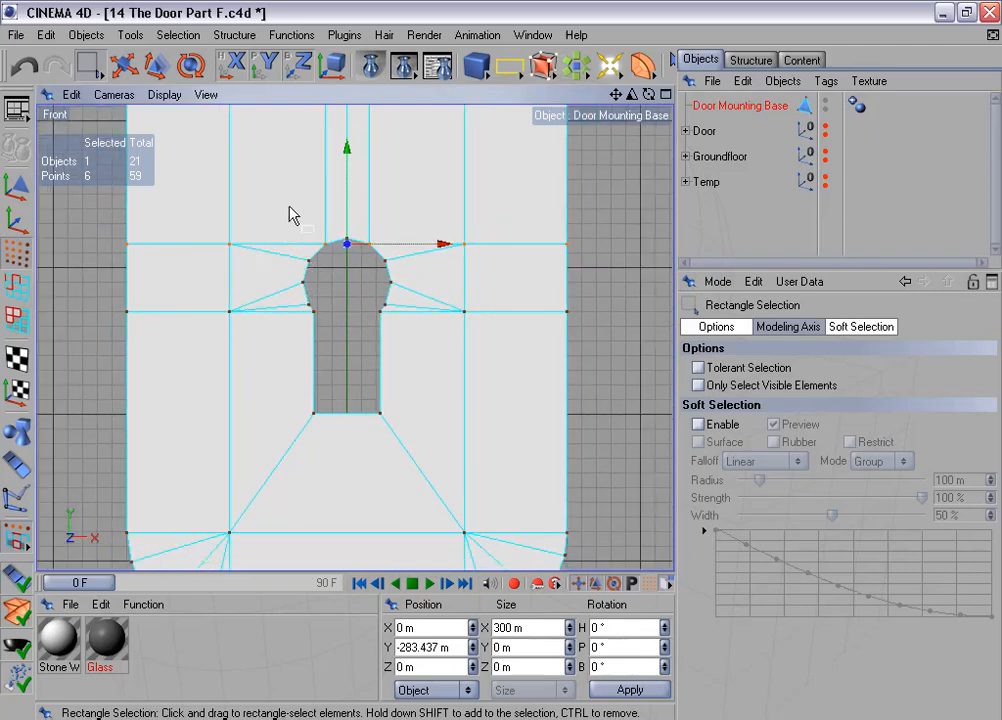
scroll(301, 409, down, 3)
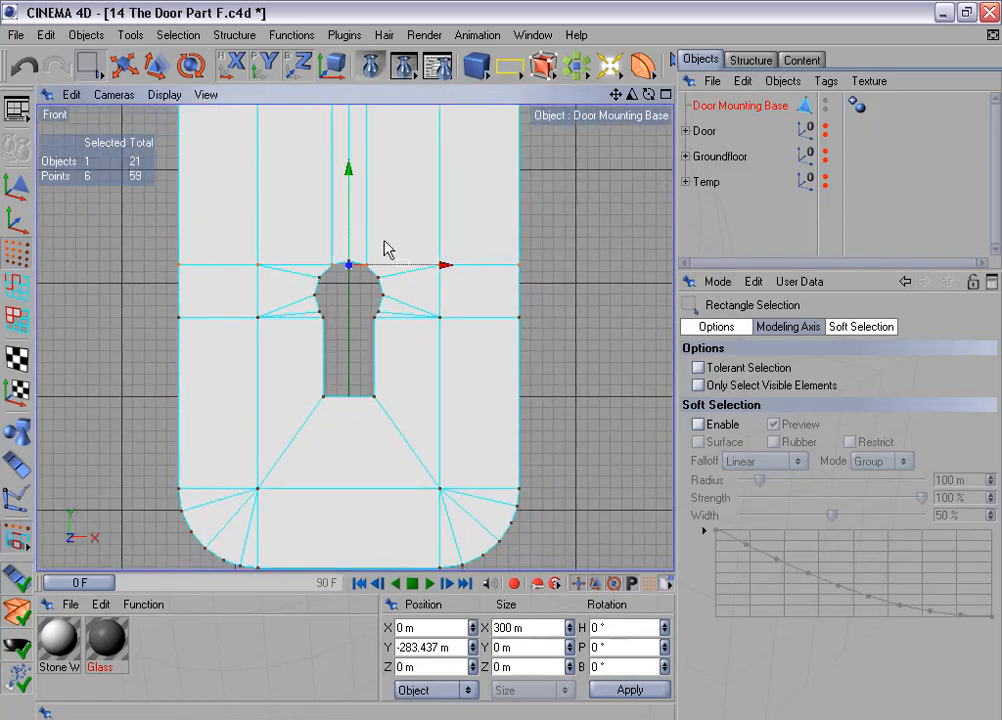
alt+middle_drag(384, 242, 371, 663)
alt+middle_drag(385, 211, 376, 423)
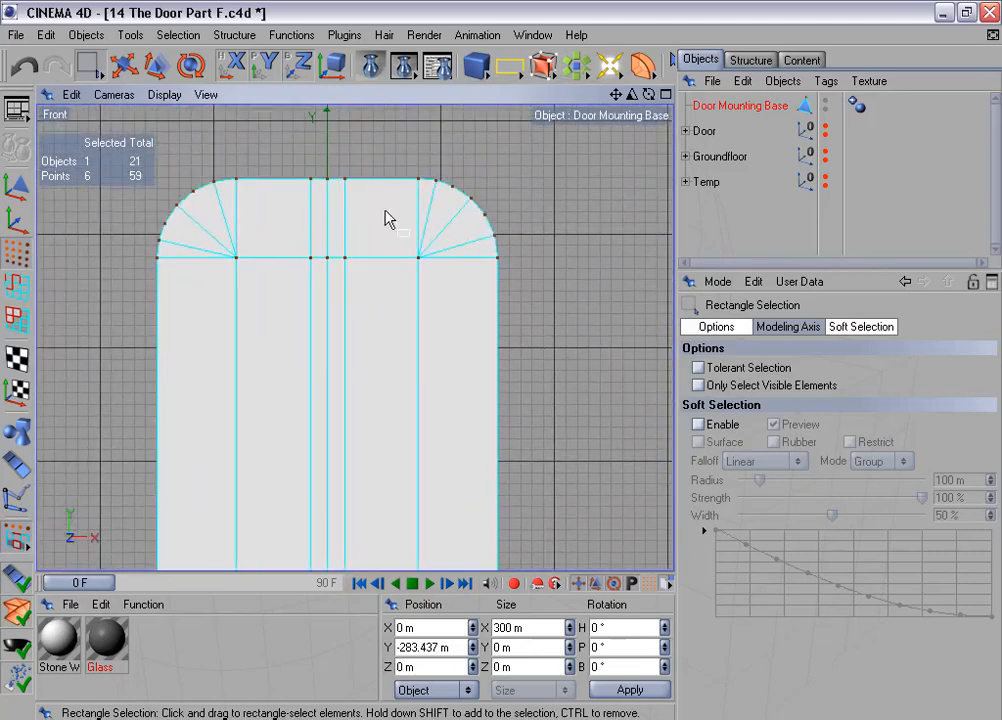
drag(147, 261, 500, 272)
Step: Select the keyhole point at the lower end of the left narrow vertical line and check its X position
alt+middle_drag(497, 351, 501, 279)
alt+middle_drag(475, 476, 497, 90)
scroll(475, 476, down, 1)
scroll(476, 486, down, 5)
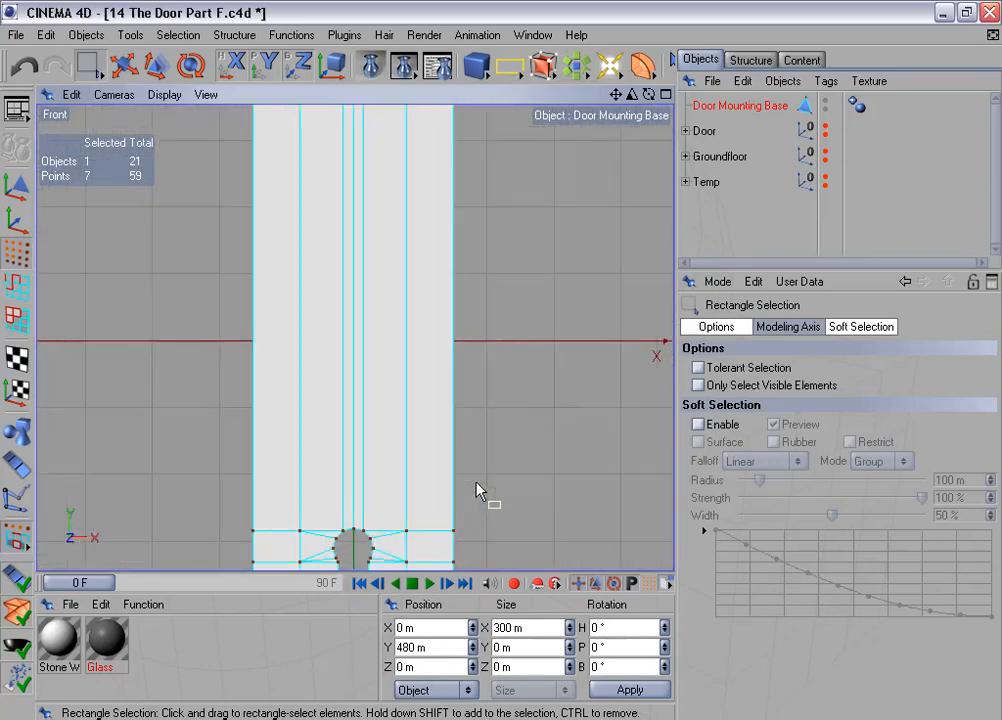
alt+middle_drag(463, 335, 465, 200)
mouse_move(462, 296)
alt+middle_down()
mouse_move(459, 407)
mouse_move(456, 316)
alt+middle_up()
scroll(462, 296, up, 3)
scroll(462, 300, up, 3)
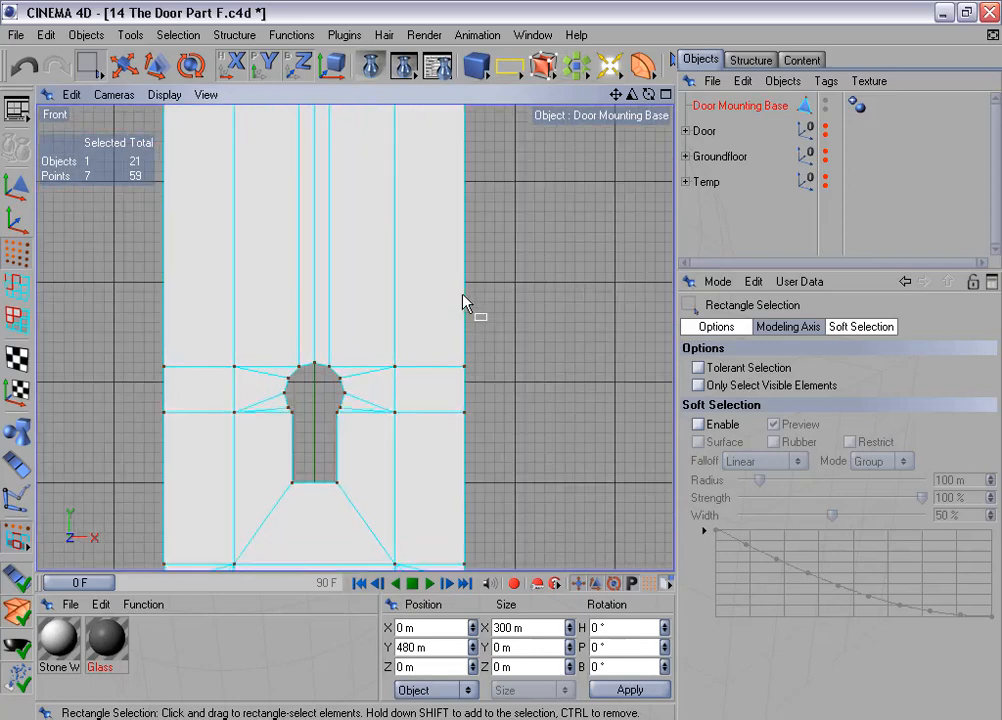
click(300, 367)
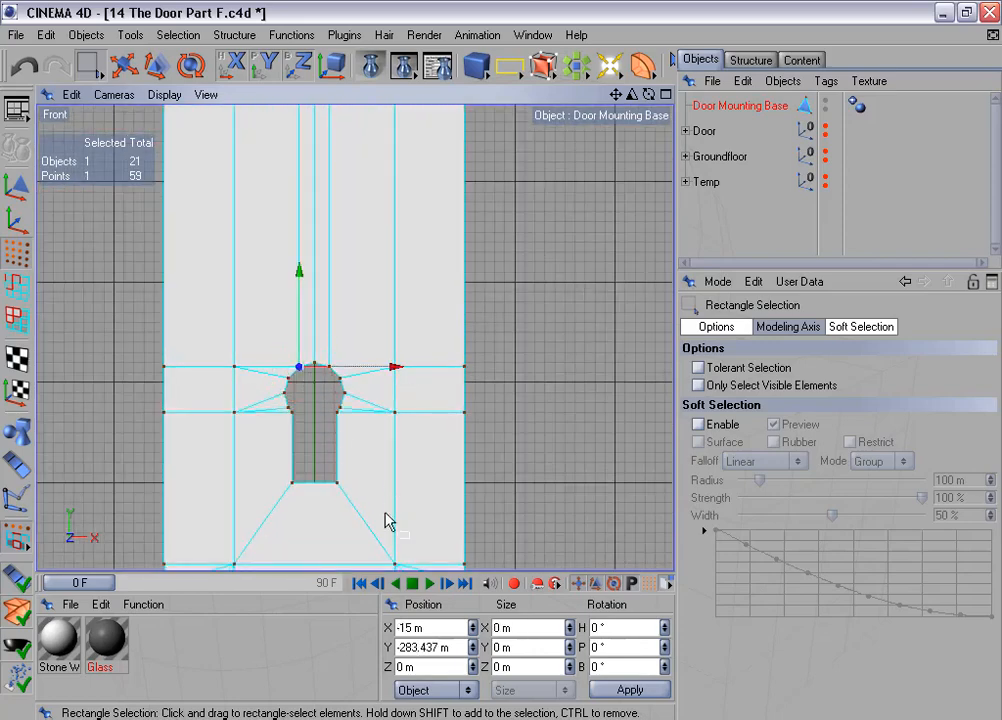
drag(432, 628, 350, 652)
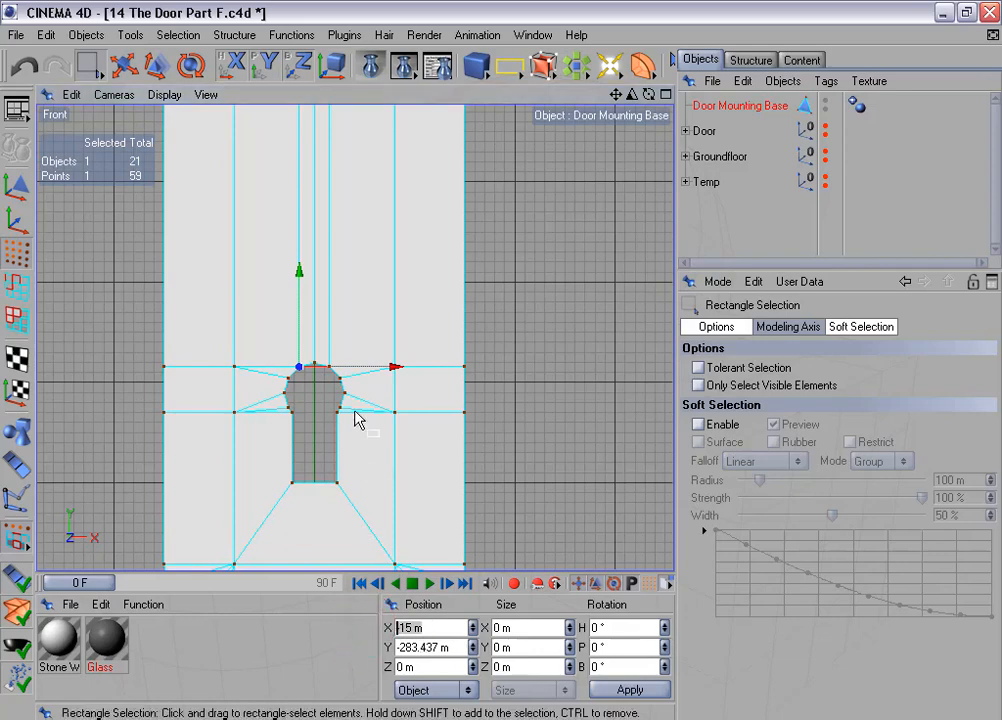
Step: Rectangle-select the two upper points of the left narrow vertical line and set their X position to -15 m and X size to 0
alt+middle_drag(357, 217, 345, 480)
scroll(353, 233, up, 2)
drag(264, 162, 295, 272)
click(413, 628)
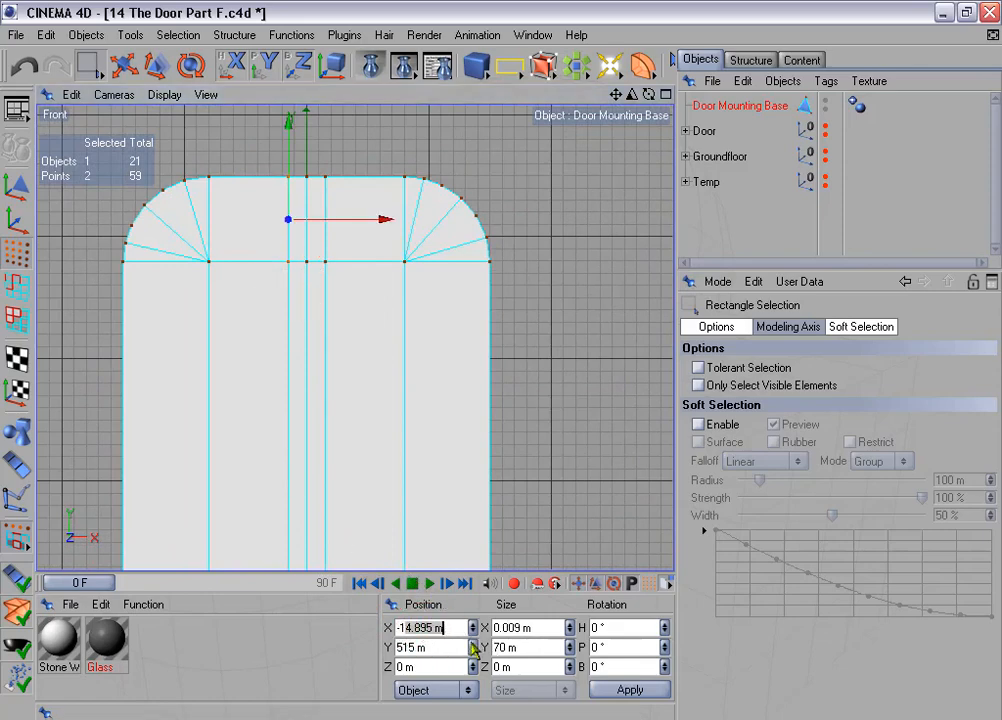
text(-15)
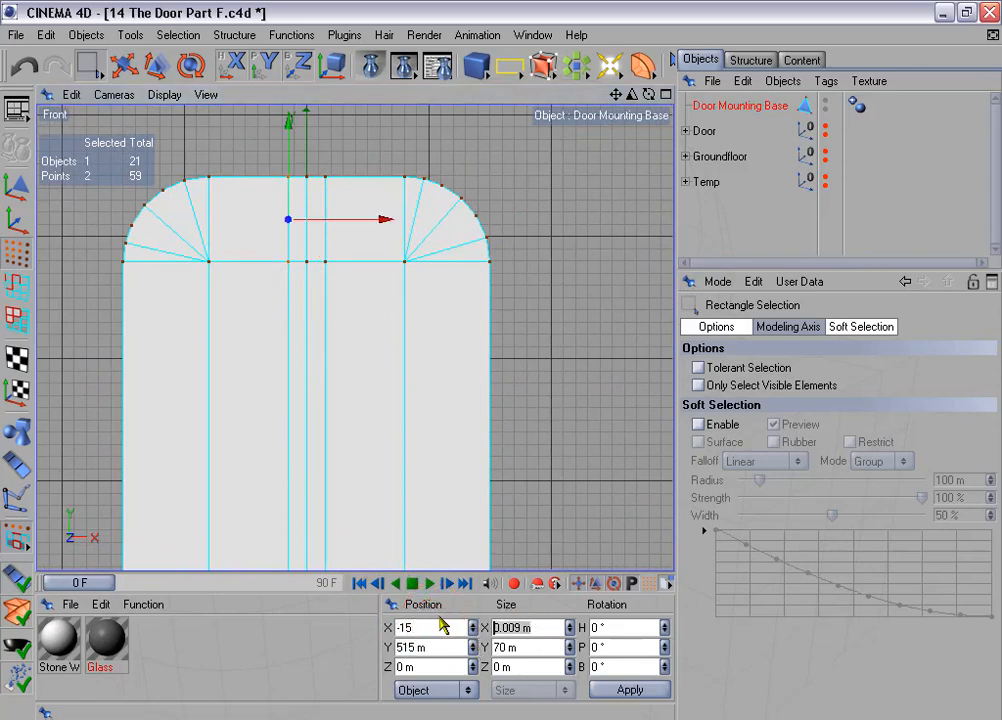
key(Tab)
text(0)
click(630, 690)
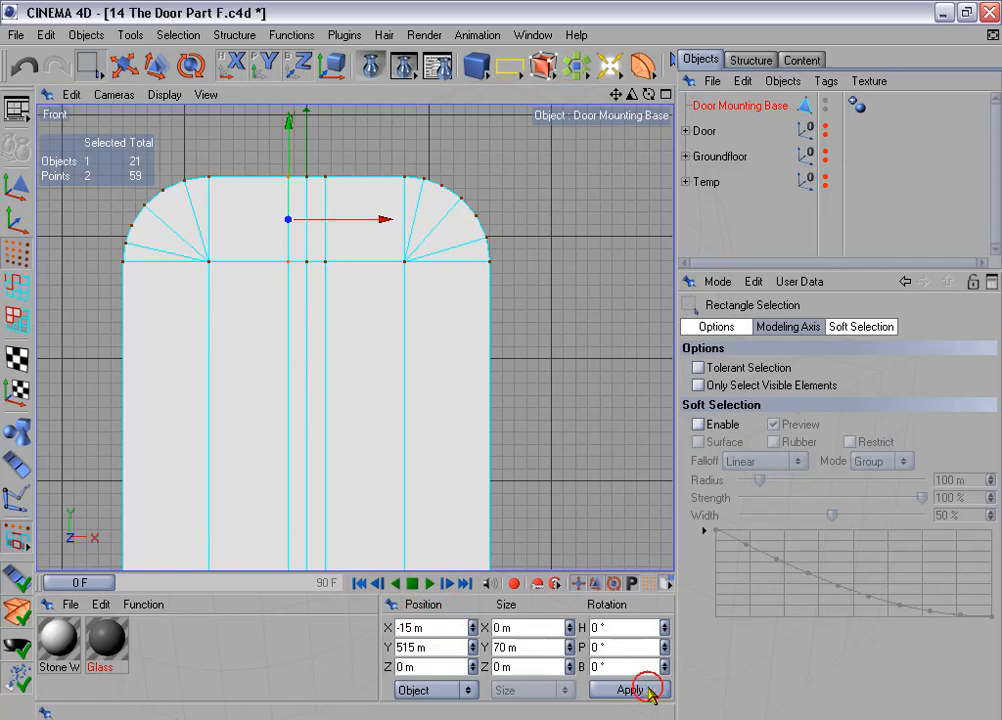
Step: Rectangle-select the two upper points of the right narrow vertical line and set their X position to 15 m and X size to 0
drag(315, 150, 353, 306)
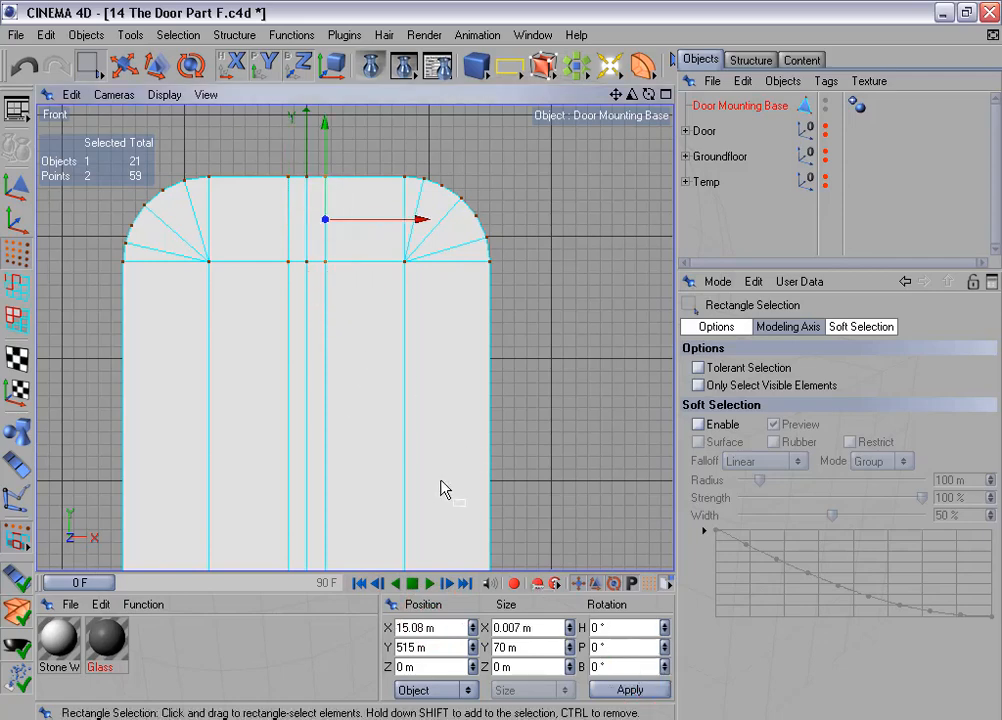
double_click(443, 628)
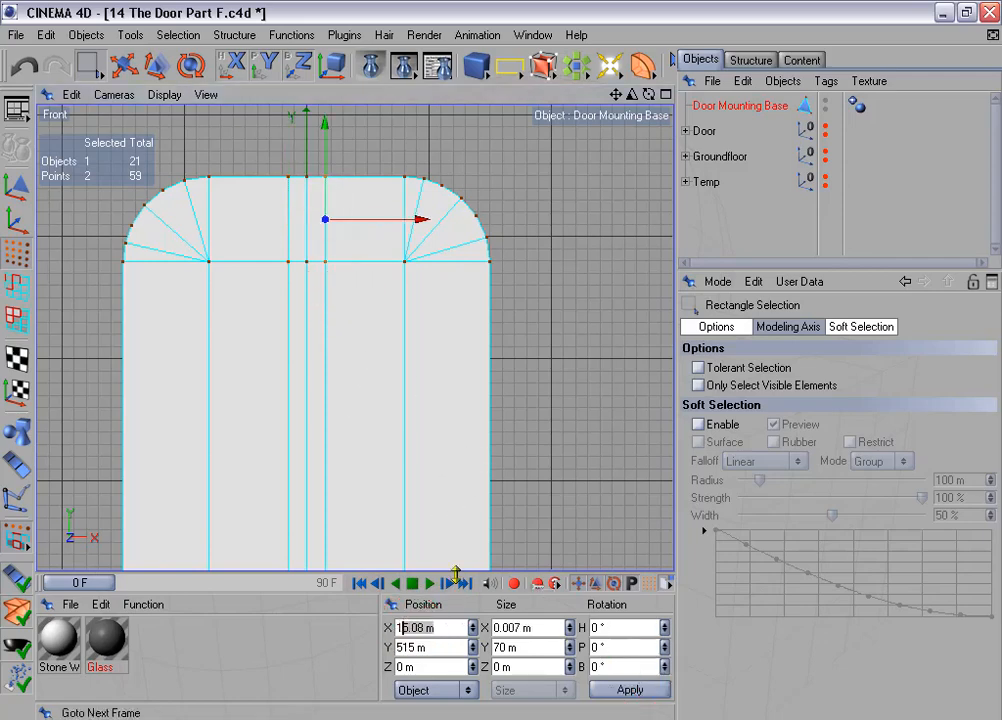
text(15)
double_click(497, 627)
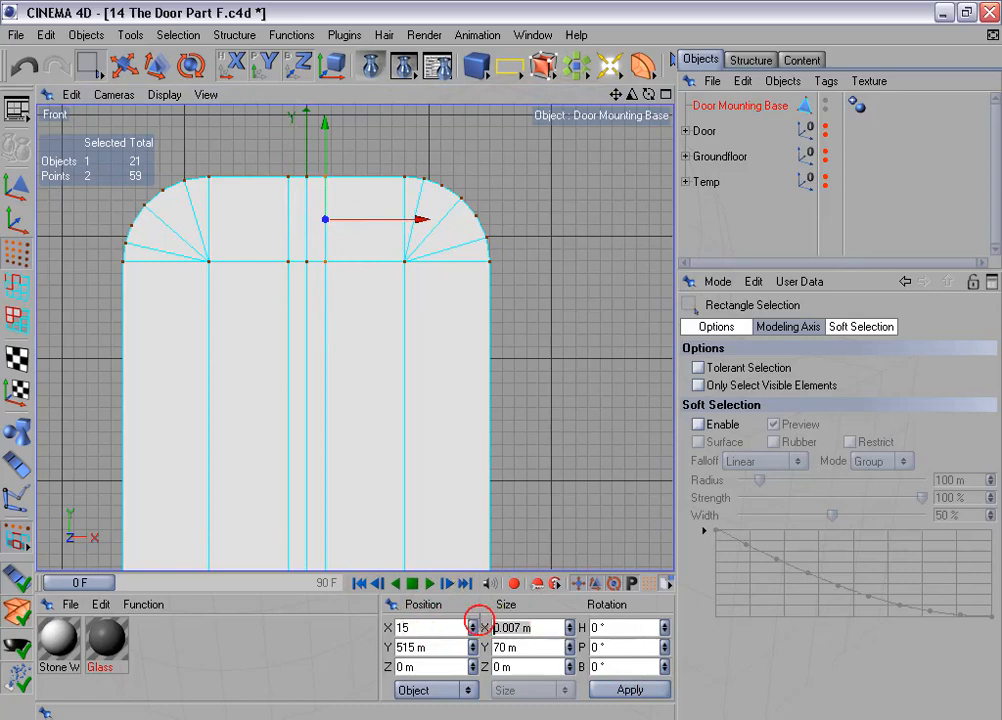
text(0)
click(648, 690)
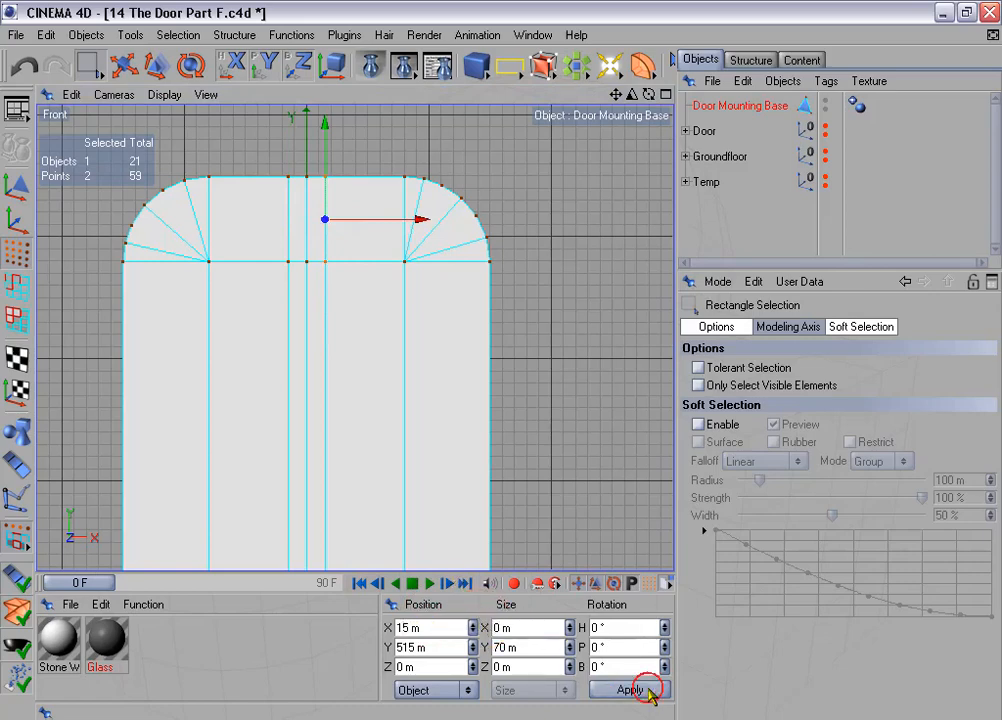
Step: Rectangle-select the two upper points of the central vertical line and set both their X position and X size to 0
drag(305, 172, 320, 288)
click(372, 614)
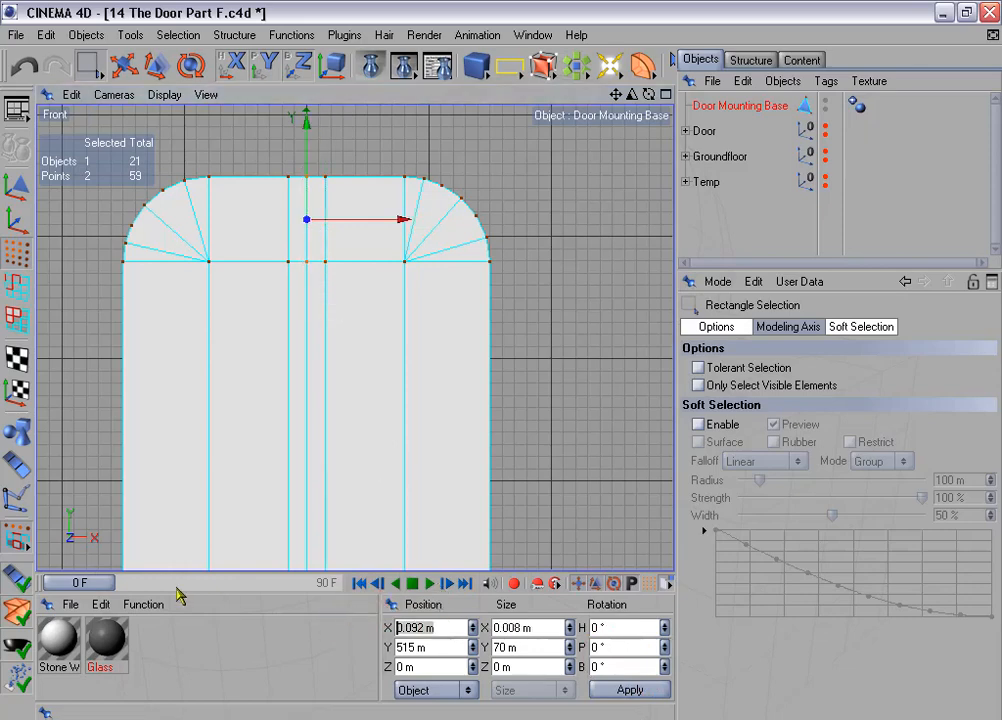
text(0)
key(Tab)
key(Tab)
key(Tab)
text(0)
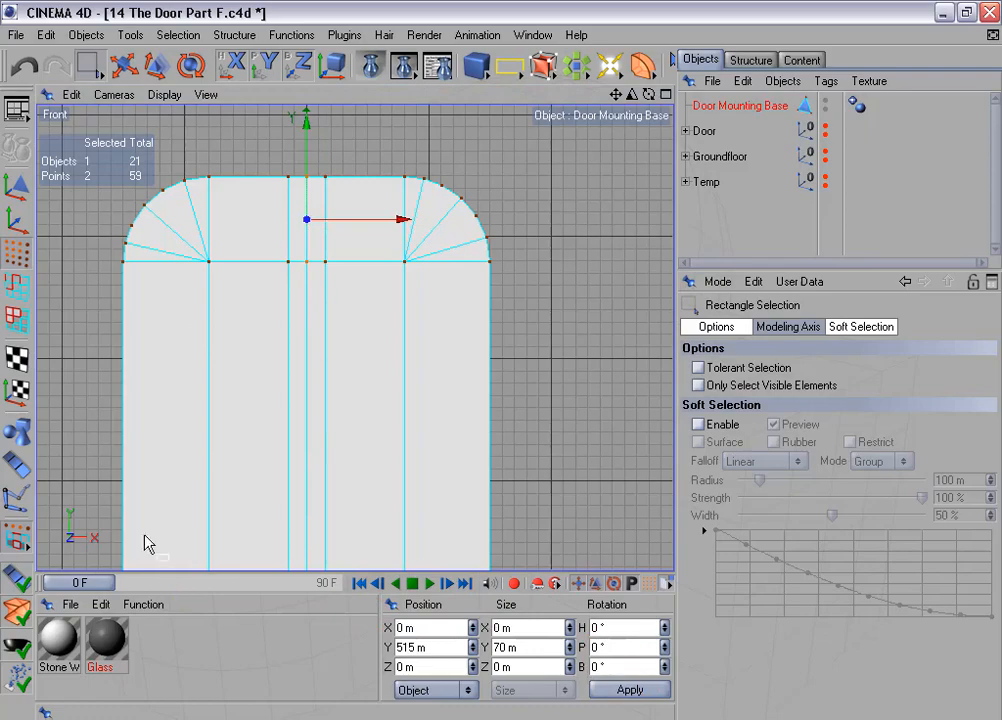
Step: In the perspective view, extrude all polygons of the Door Mounting Base by 50 m with Create Caps off
scroll(212, 281, down, 5)
middle_click(347, 310)
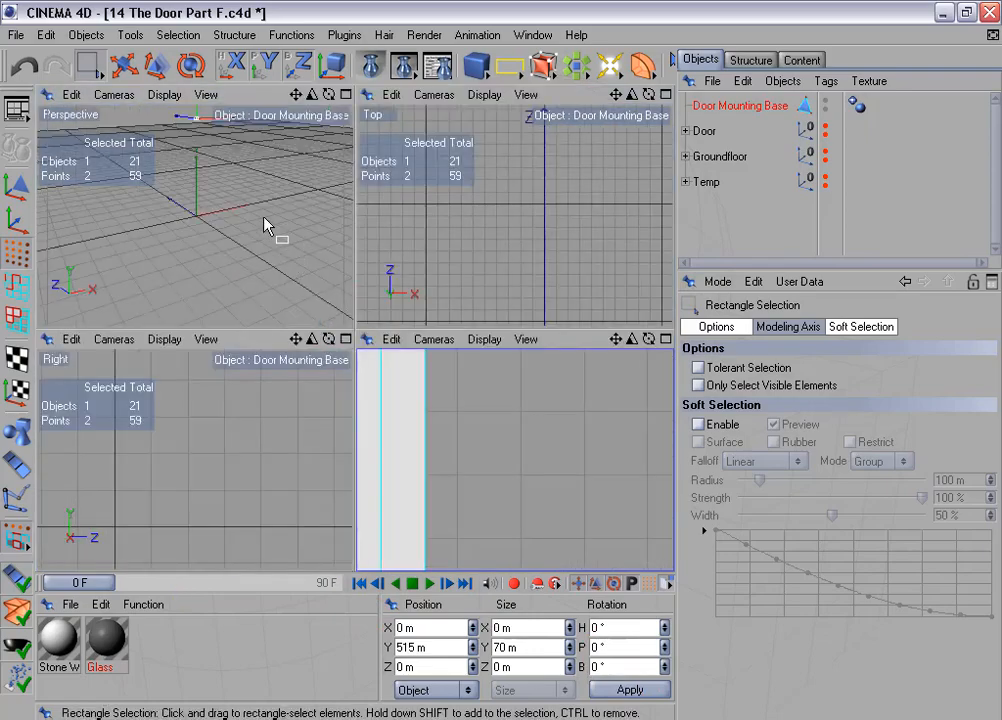
middle_click(264, 218)
mouse_move(283, 234)
alt+mouse_down()
mouse_move(322, 238)
mouse_move(290, 248)
alt+mouse_up()
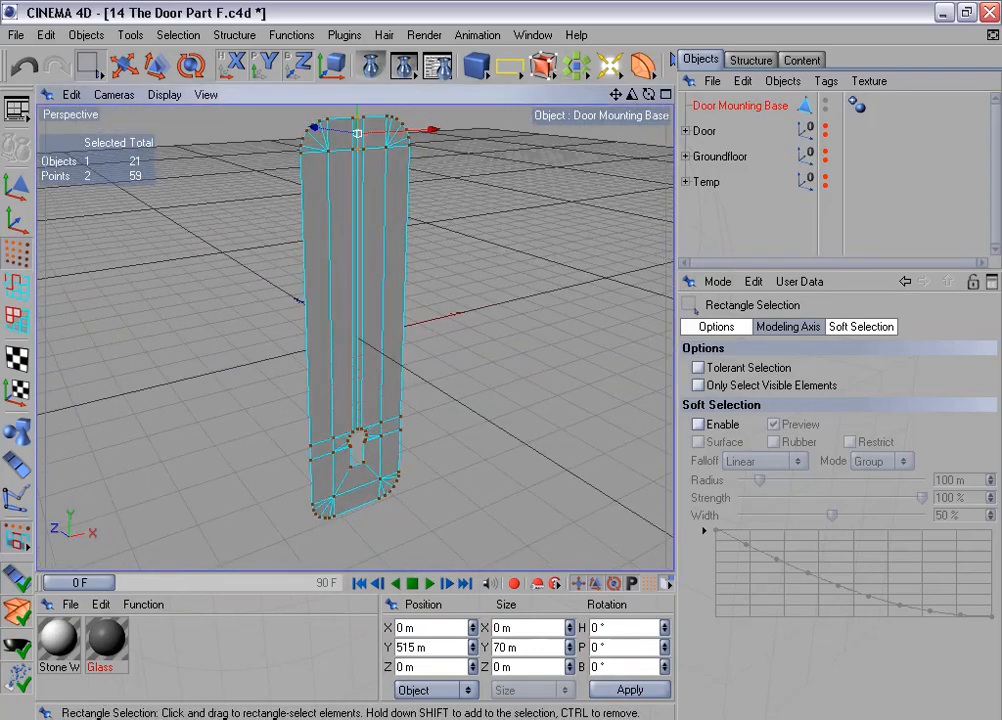
alt+middle_drag(286, 235, 274, 253)
alt+drag(286, 235, 287, 238)
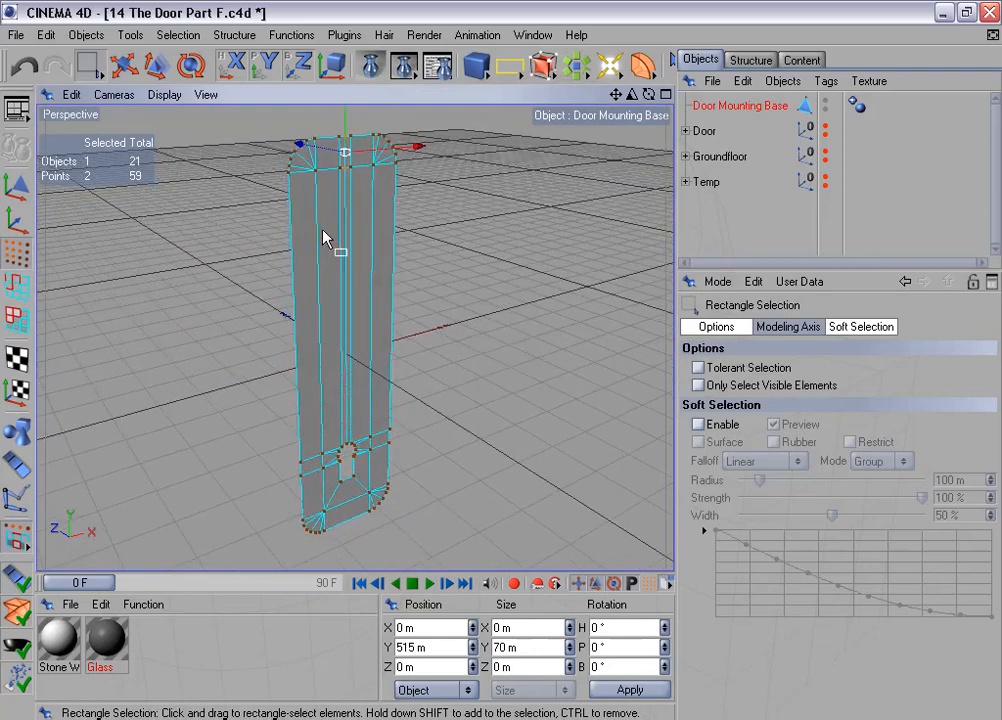
click(17, 322)
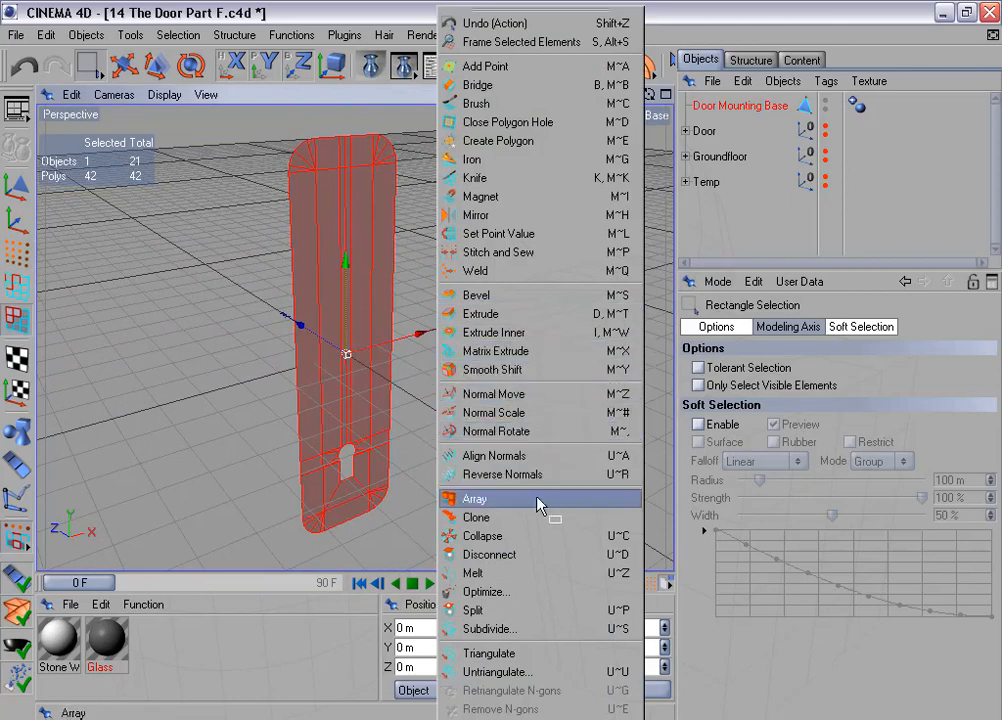
click(519, 316)
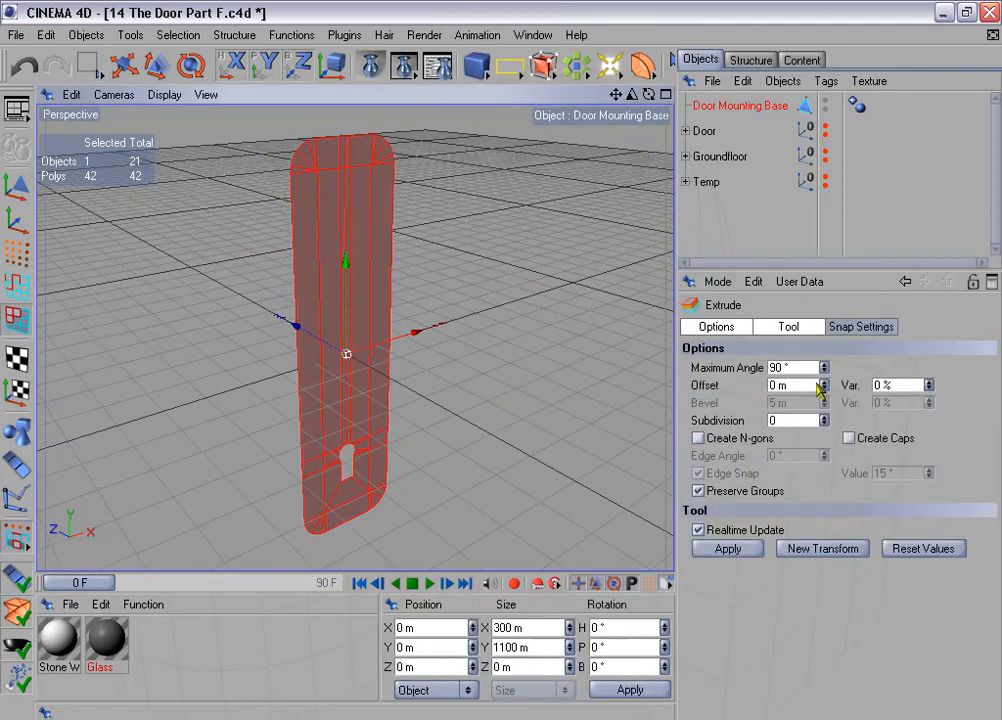
click(868, 437)
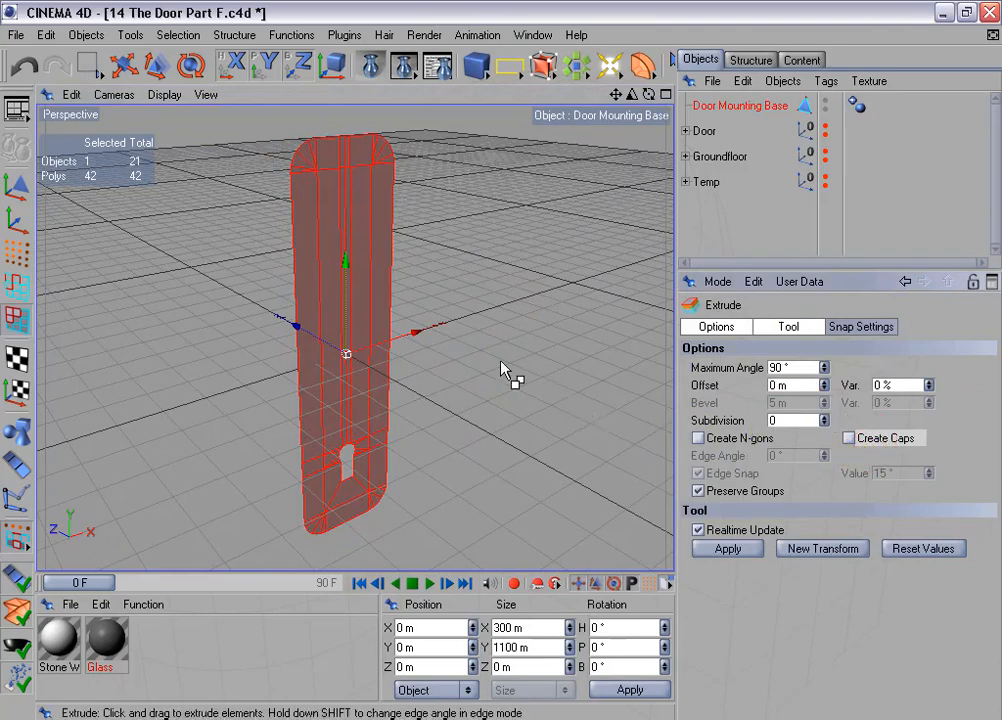
drag(505, 369, 550, 361)
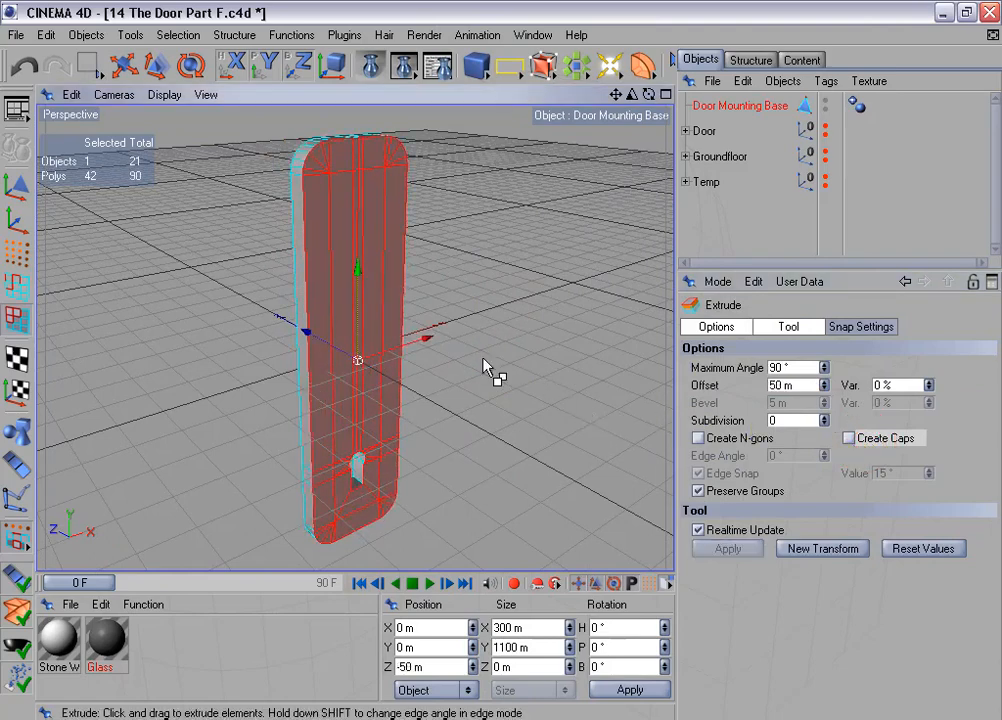
Step: Render the perspective view to check the extruded plate
key(ctrl+r)
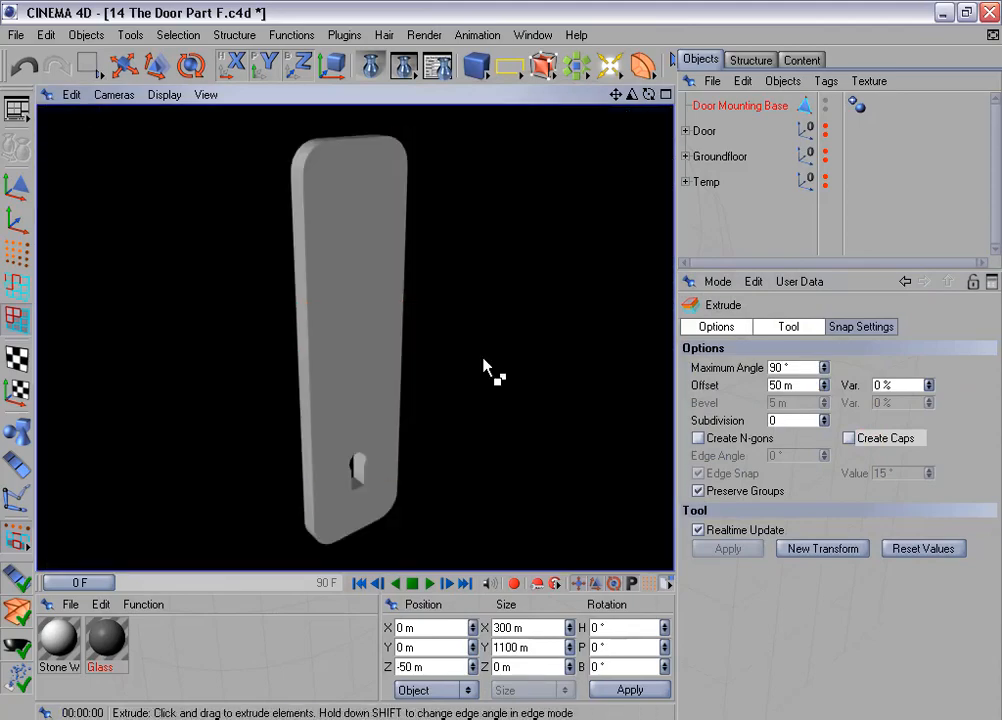
scroll(483, 359, up, 1)
scroll(483, 359, down, 1)
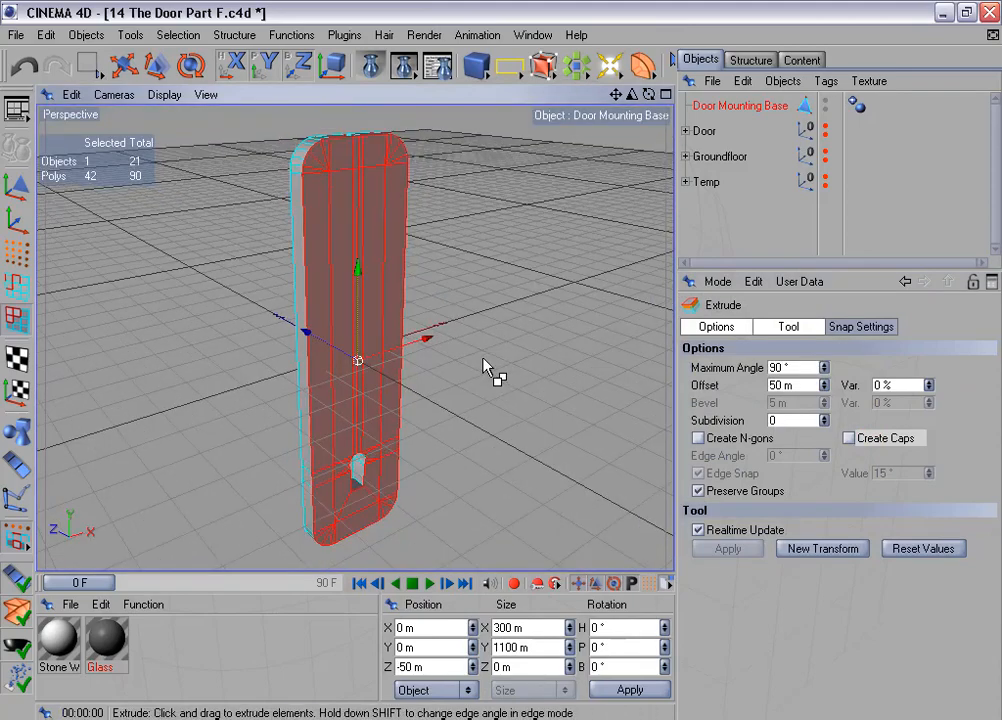
Step: In edge mode, loop-select the plate's outer front edge and add the keyhole's front edge loop to the selection
alt+drag(483, 359, 513, 318)
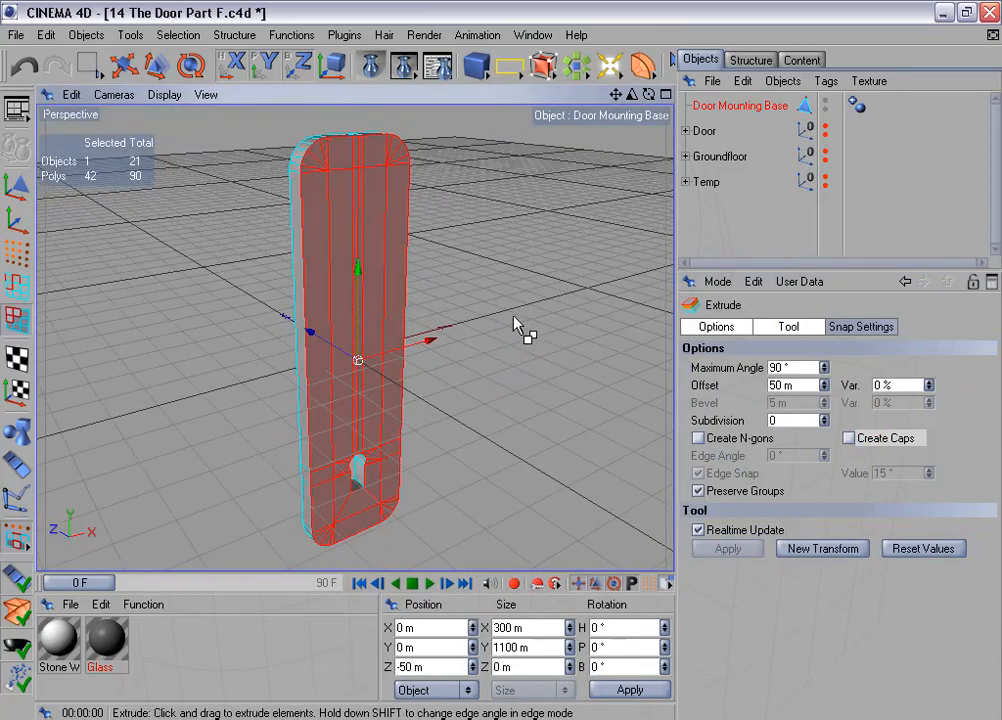
click(16, 285)
click(180, 36)
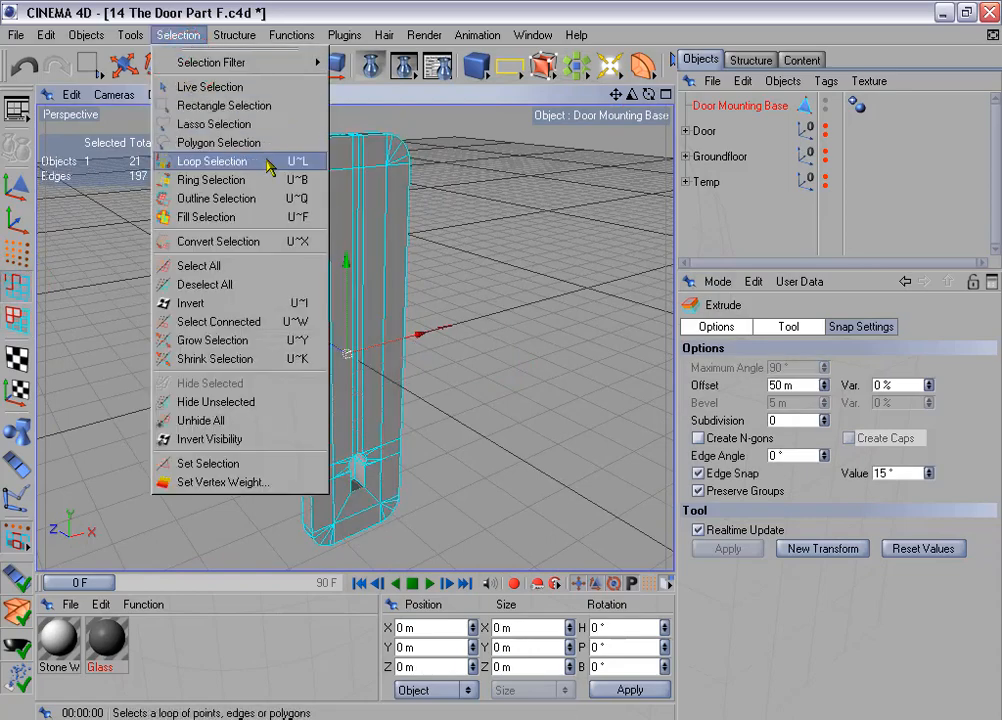
click(262, 161)
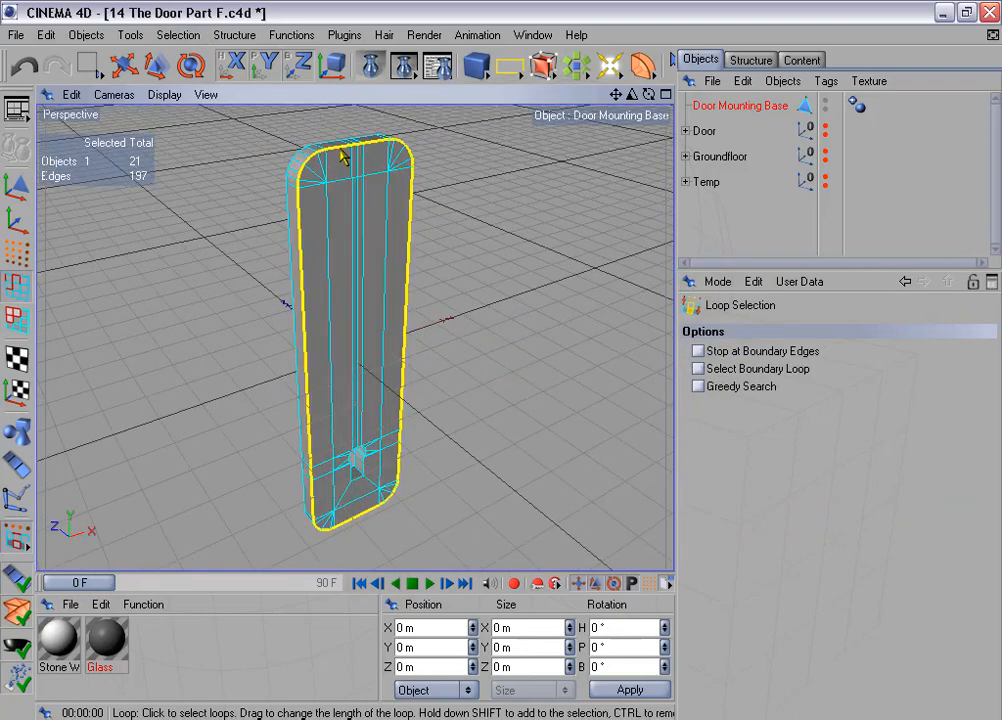
click(343, 158)
scroll(440, 360, up, 4)
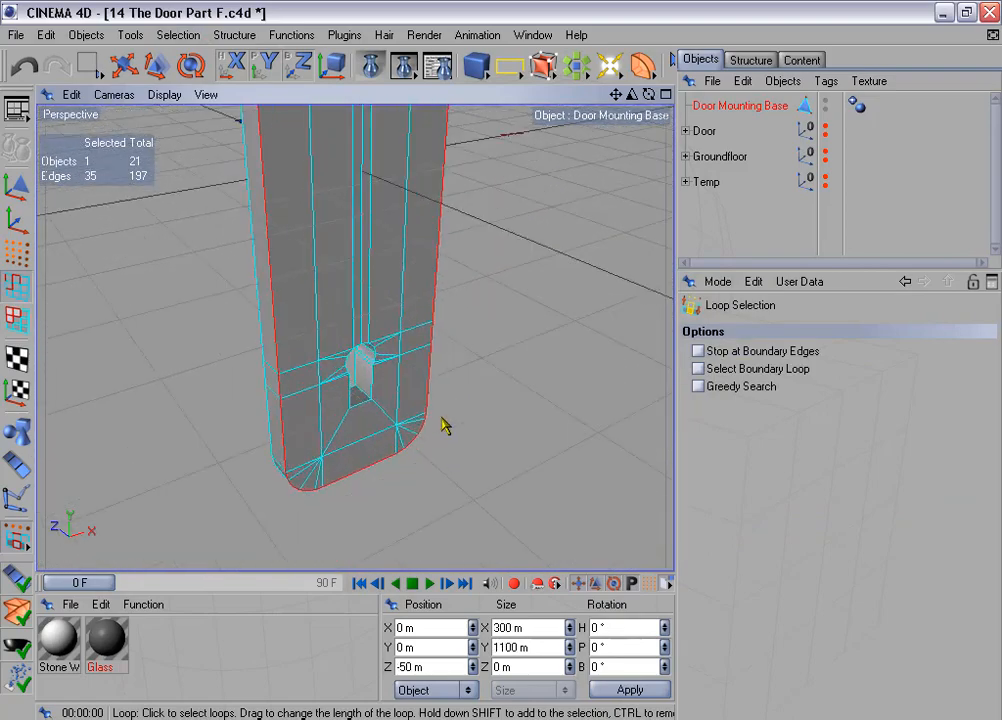
scroll(444, 425, up, 4)
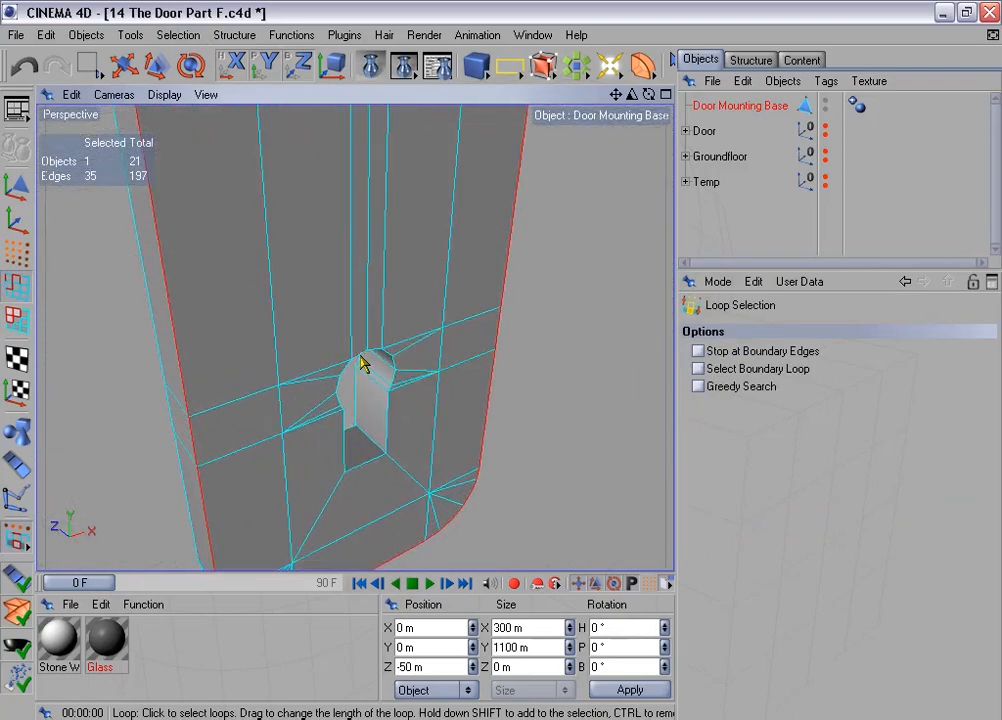
shift+click(362, 361)
alt+drag(528, 364, 460, 345)
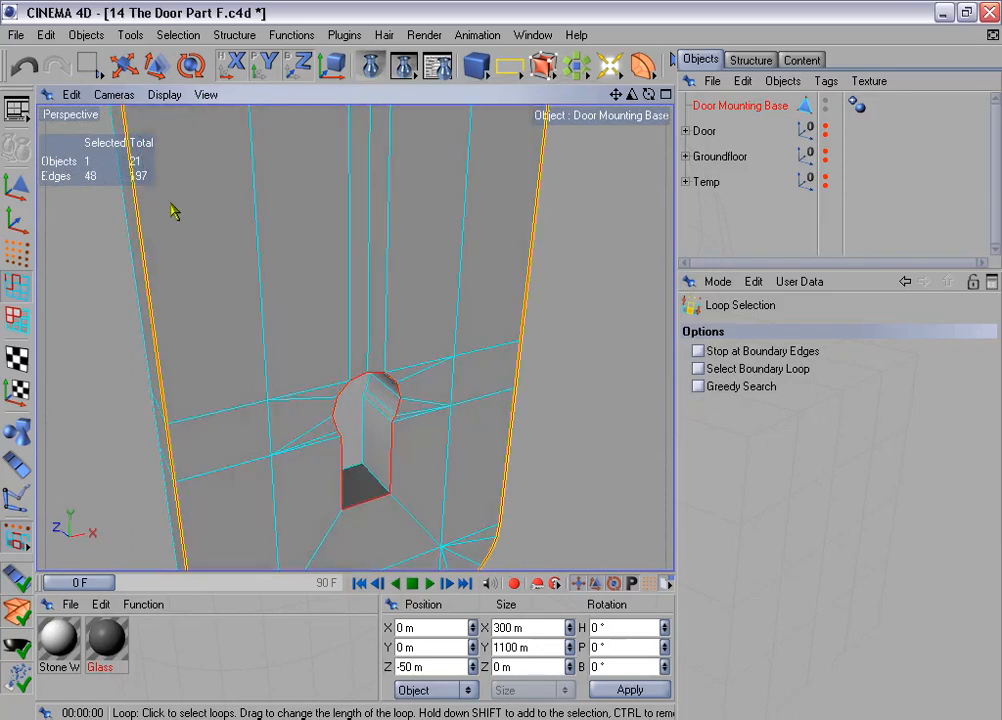
Step: Add the two depth edges at the keyhole's bottom corners to the edge selection with Live Selection
drag(88, 65, 96, 70)
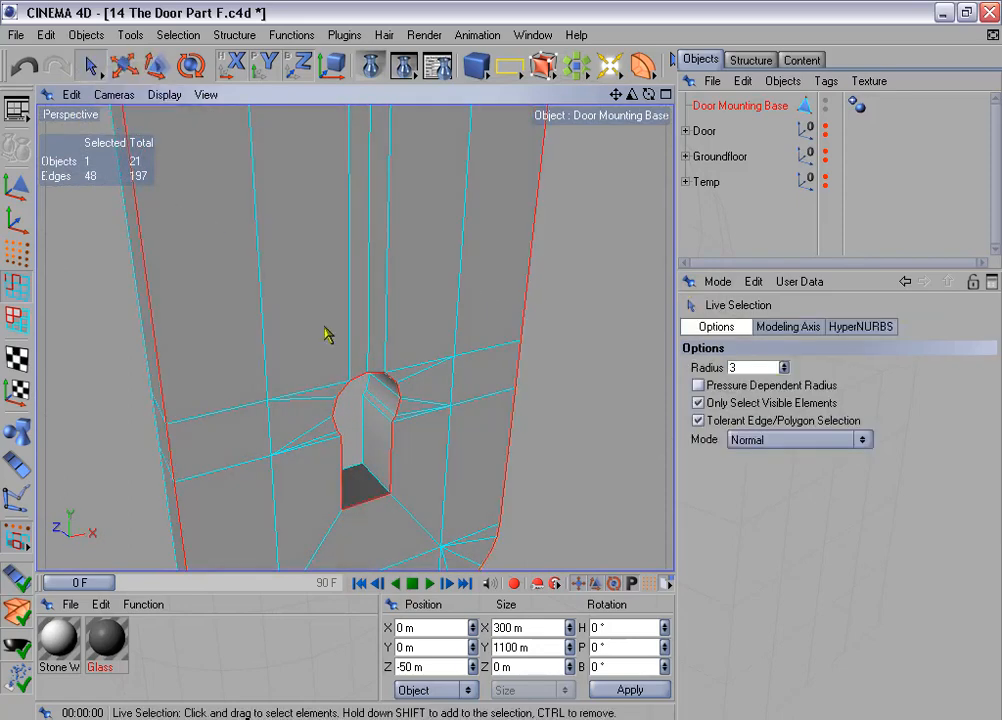
shift+click(370, 483)
alt+drag(370, 483, 340, 535)
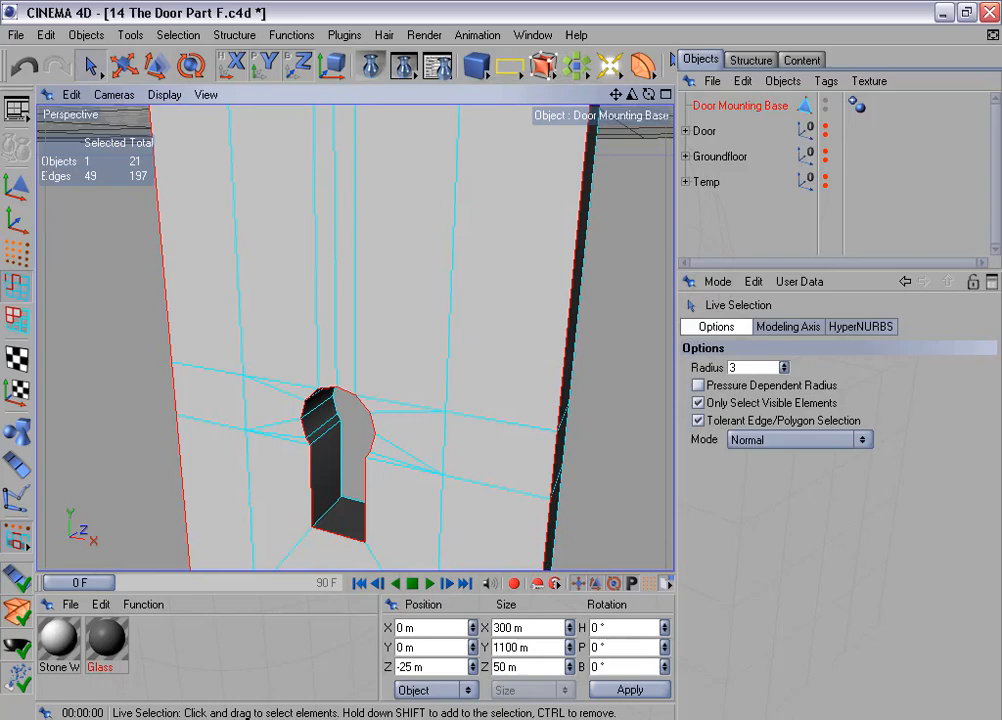
shift+click(338, 527)
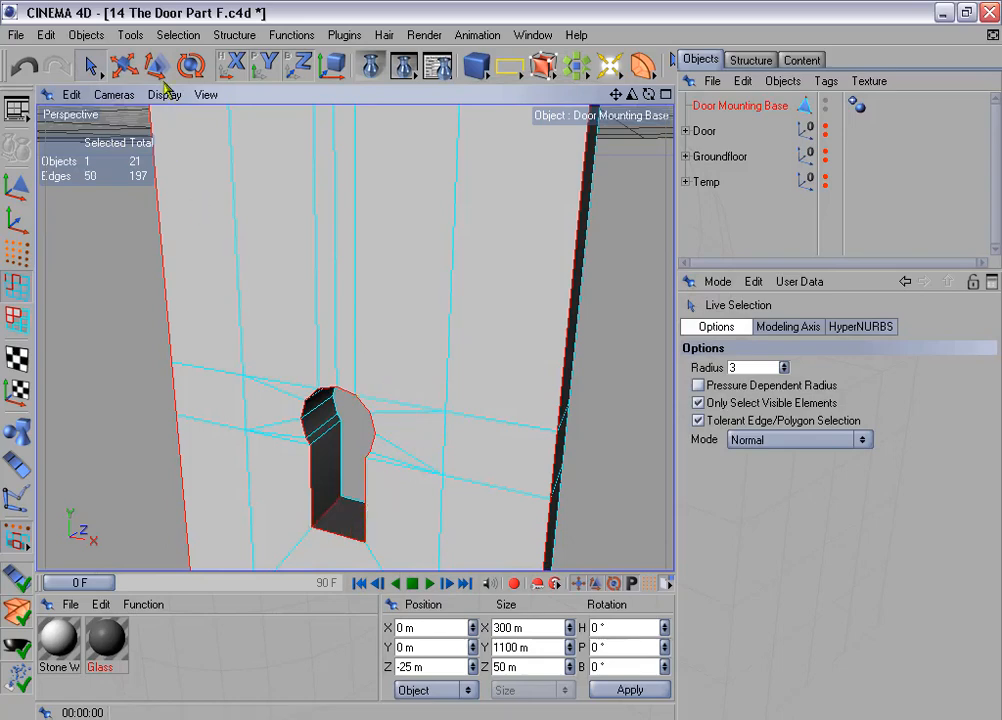
Step: Store the selected edges as a selection tag named "Edges for beveling"
click(178, 35)
click(268, 465)
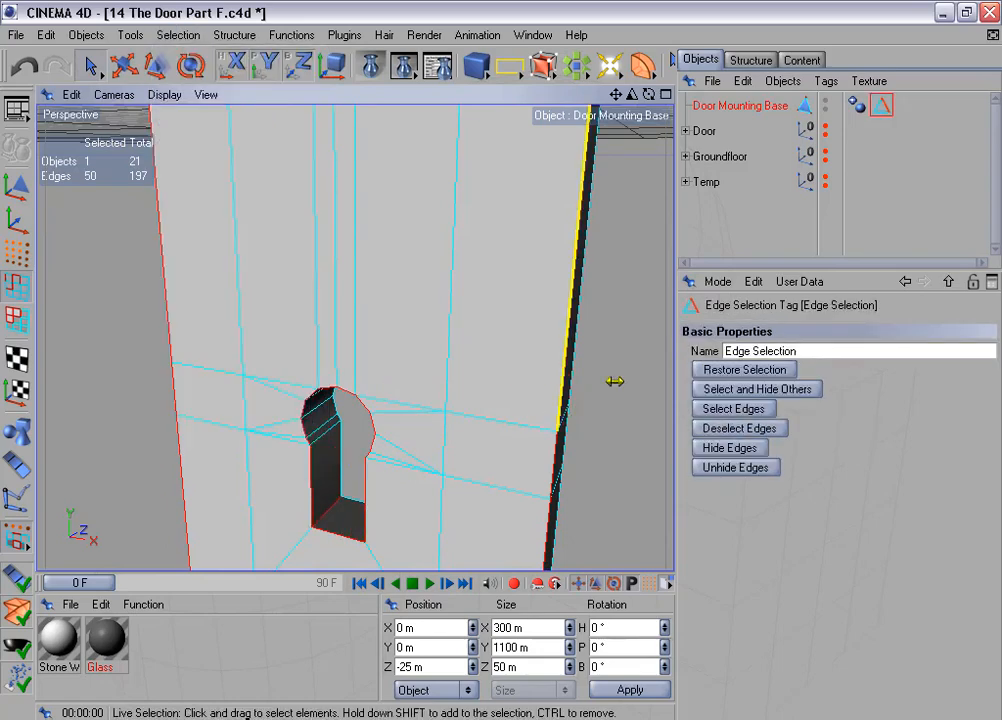
double_click(754, 351)
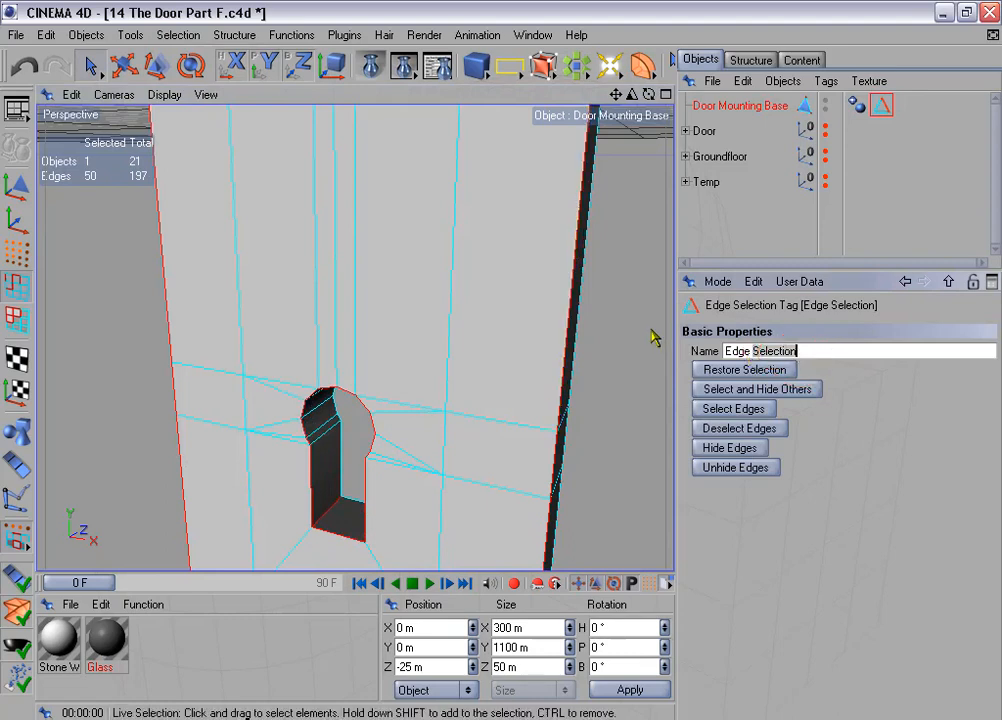
text(Edge s for beveling)
key(Return)
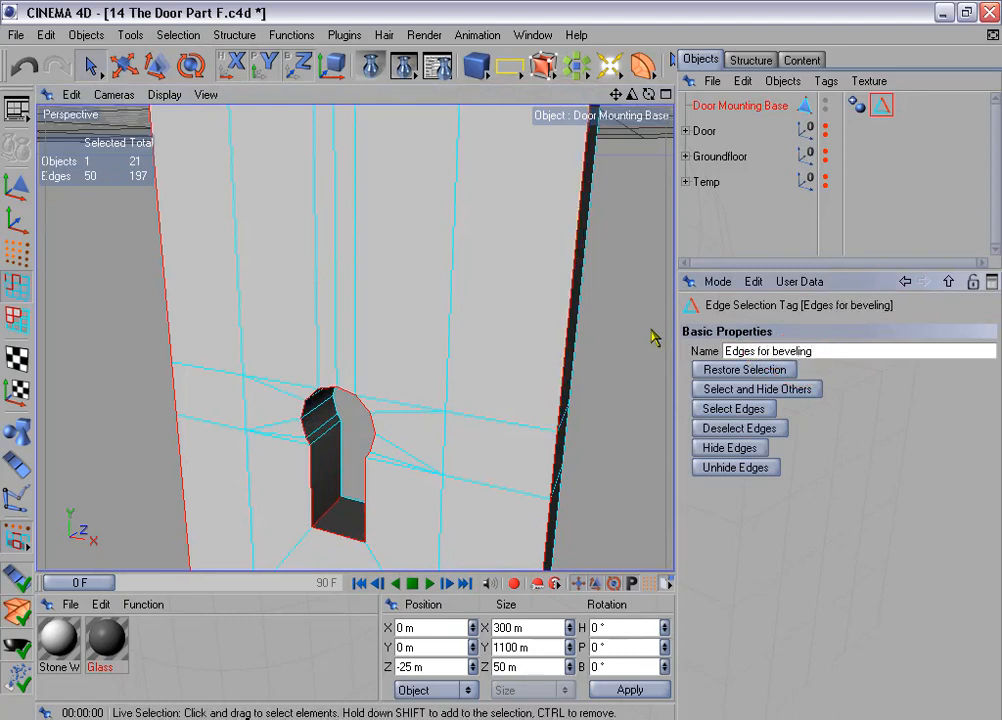
Step: Duplicate the Door Mounting Base, hide the upper copy in editor and renderer, and keep the lower one selected
scroll(519, 284, down, 4)
alt+drag(501, 360, 600, 362)
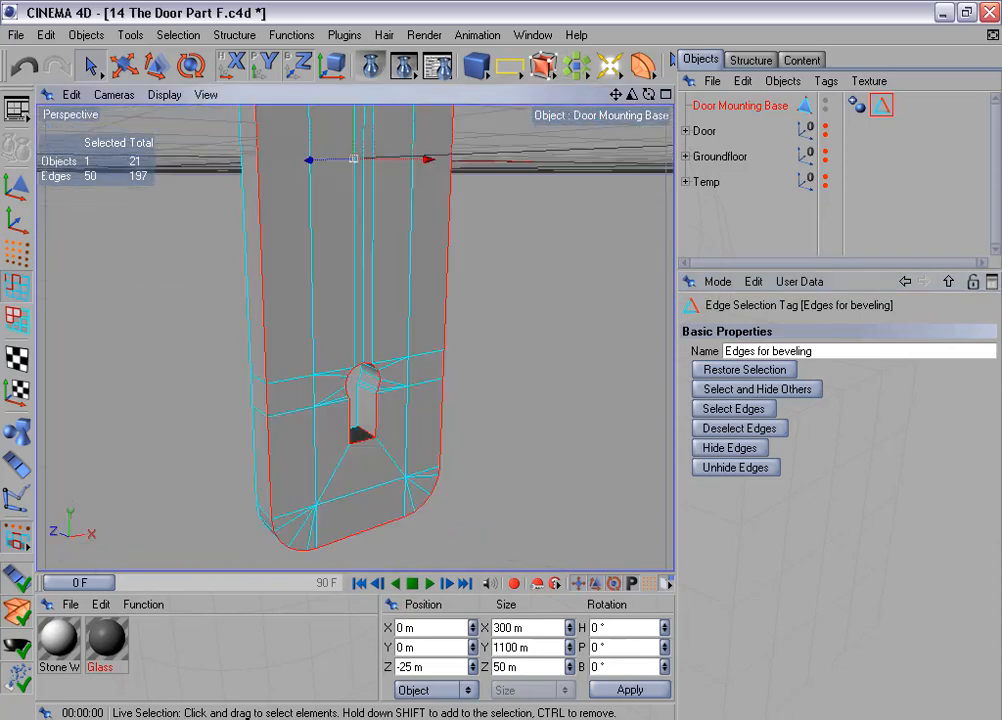
scroll(492, 291, up, 6)
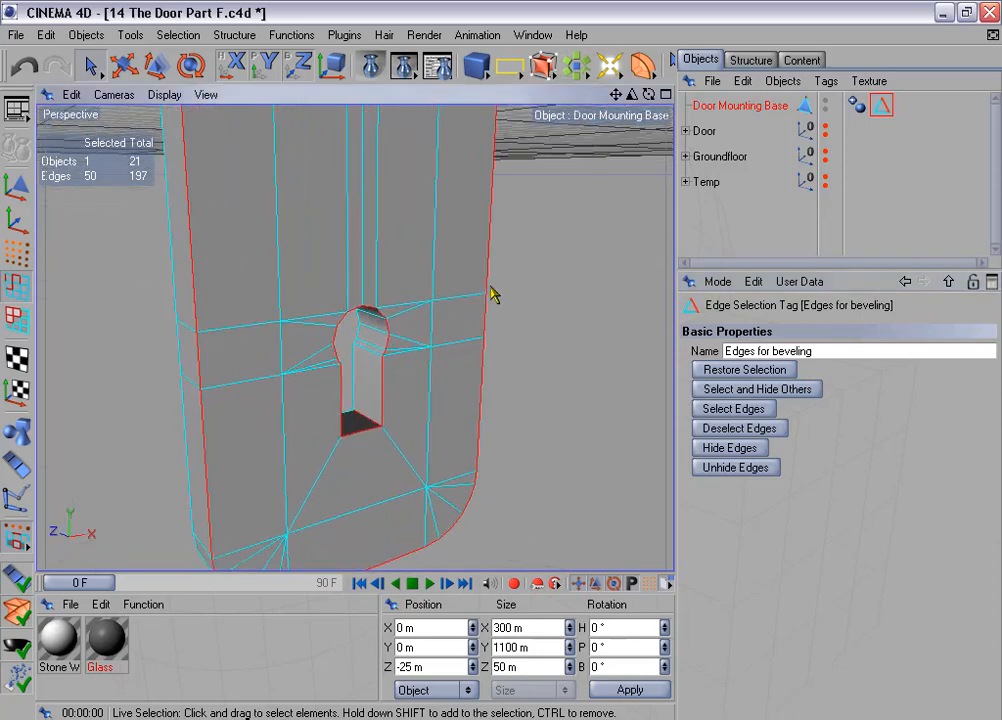
drag(717, 112, 727, 126)
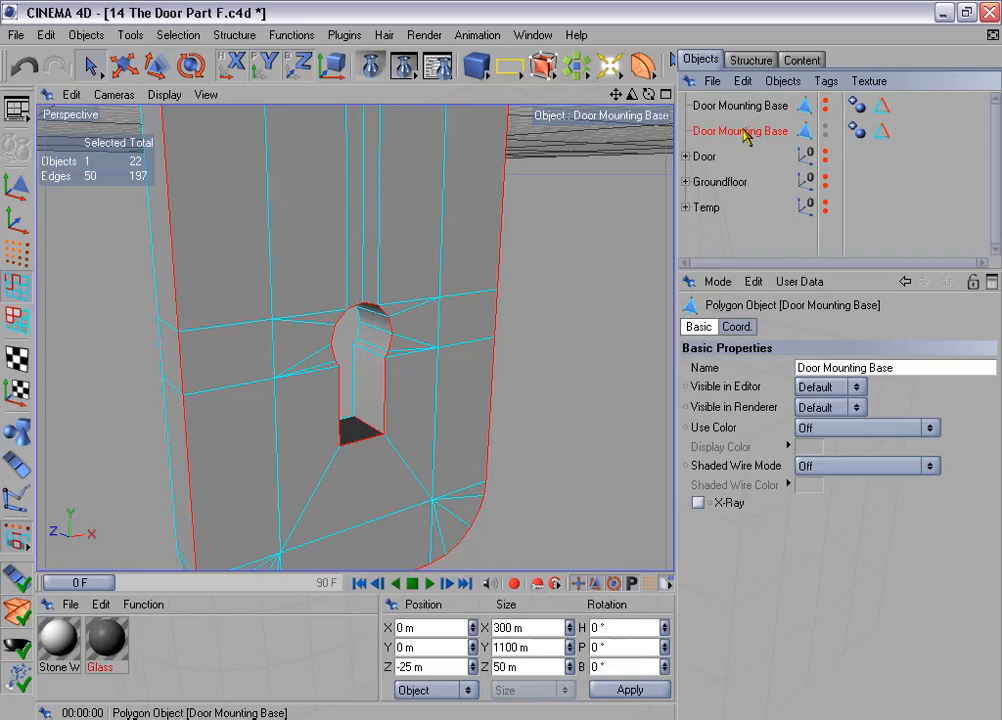
Step: Bevel the selected edges of the lower Door Mounting Base with a 1 m inner offset and Linear type
scroll(543, 230, down, 3)
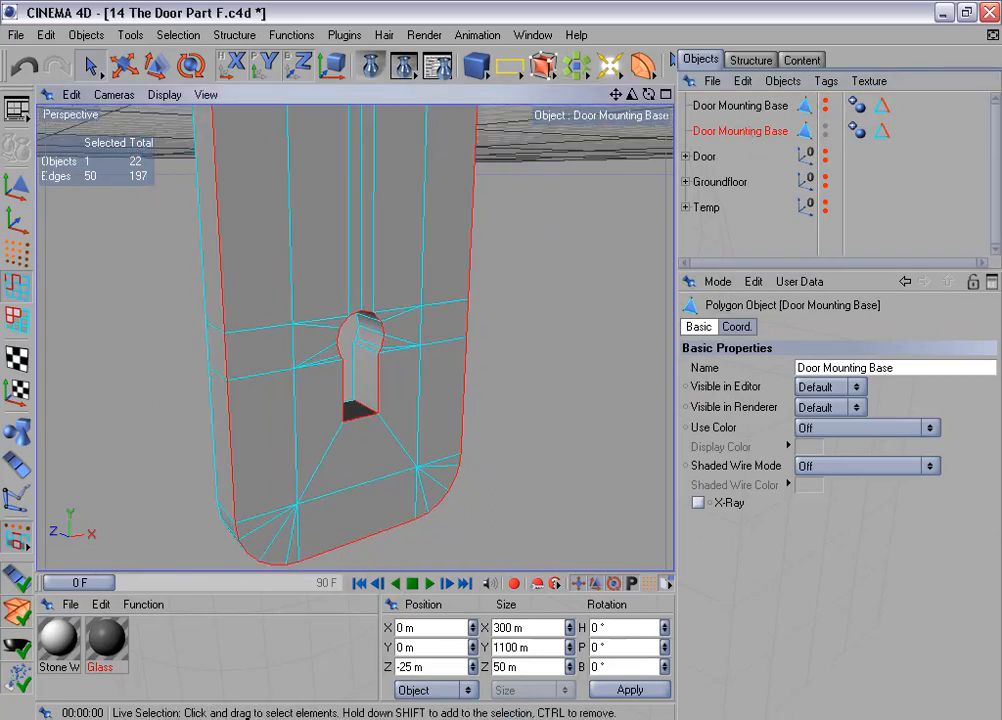
alt+middle_drag(463, 208, 472, 233)
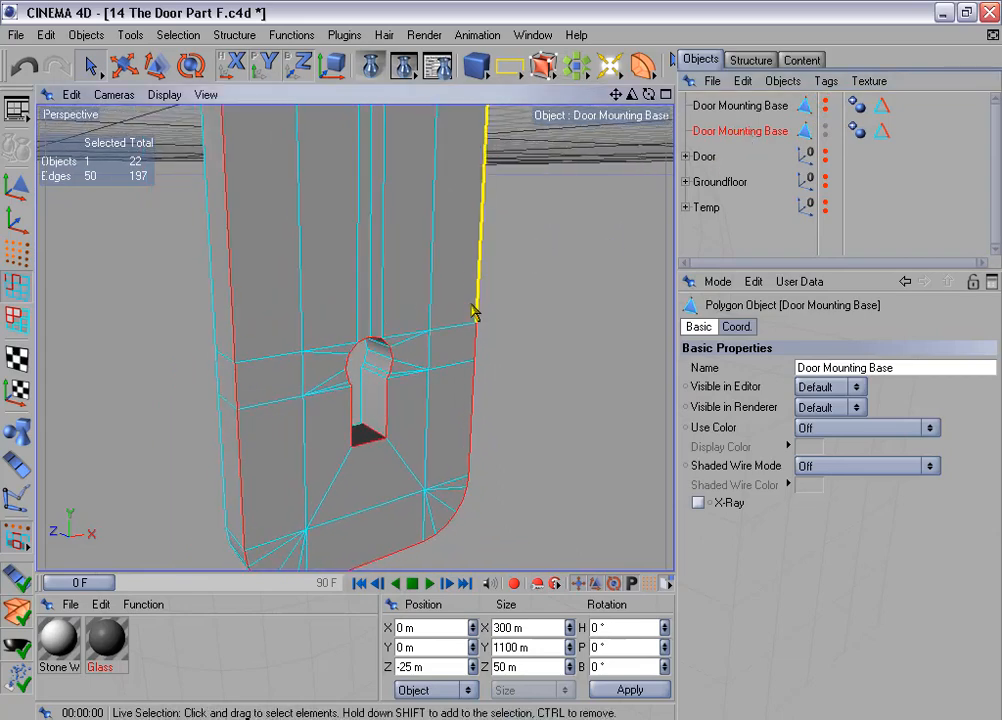
right_click(500, 264)
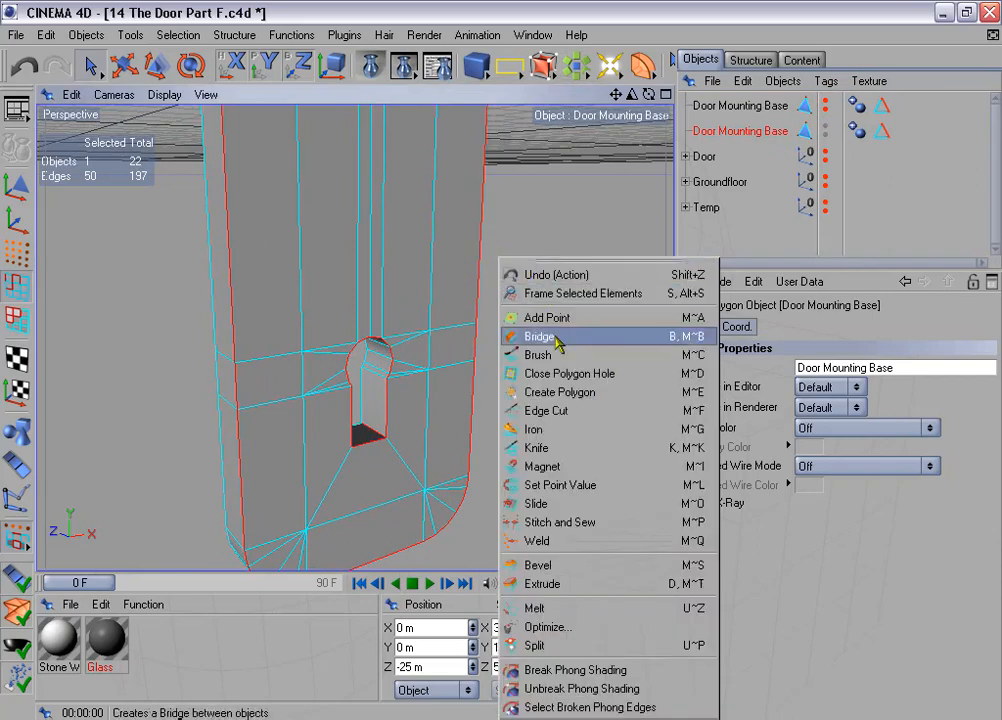
click(588, 558)
double_click(807, 400)
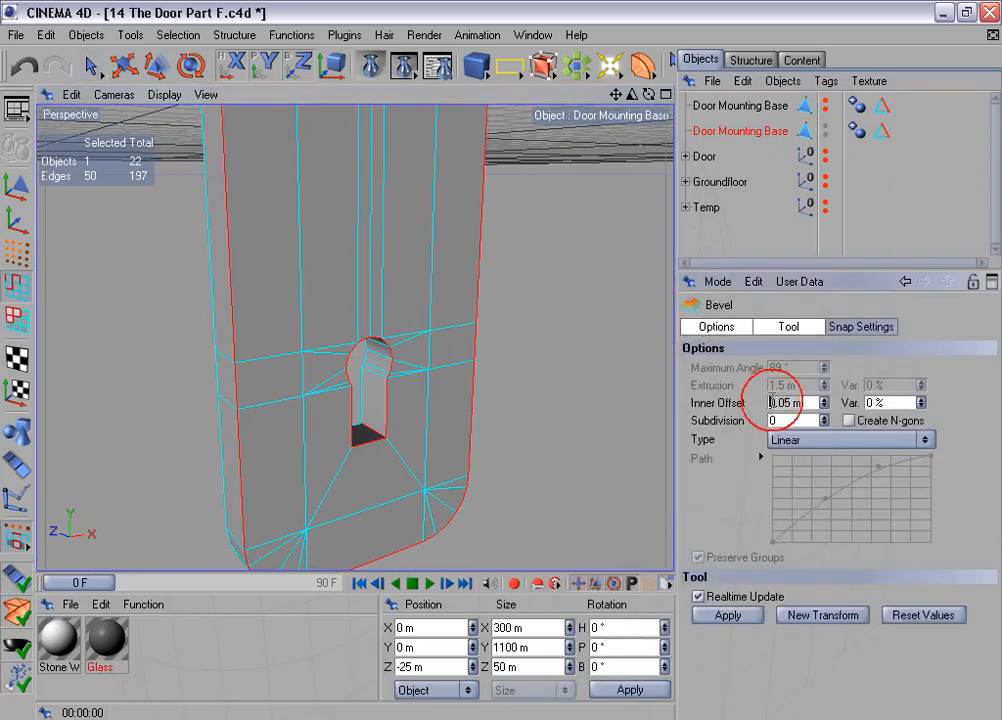
text(1)
click(728, 615)
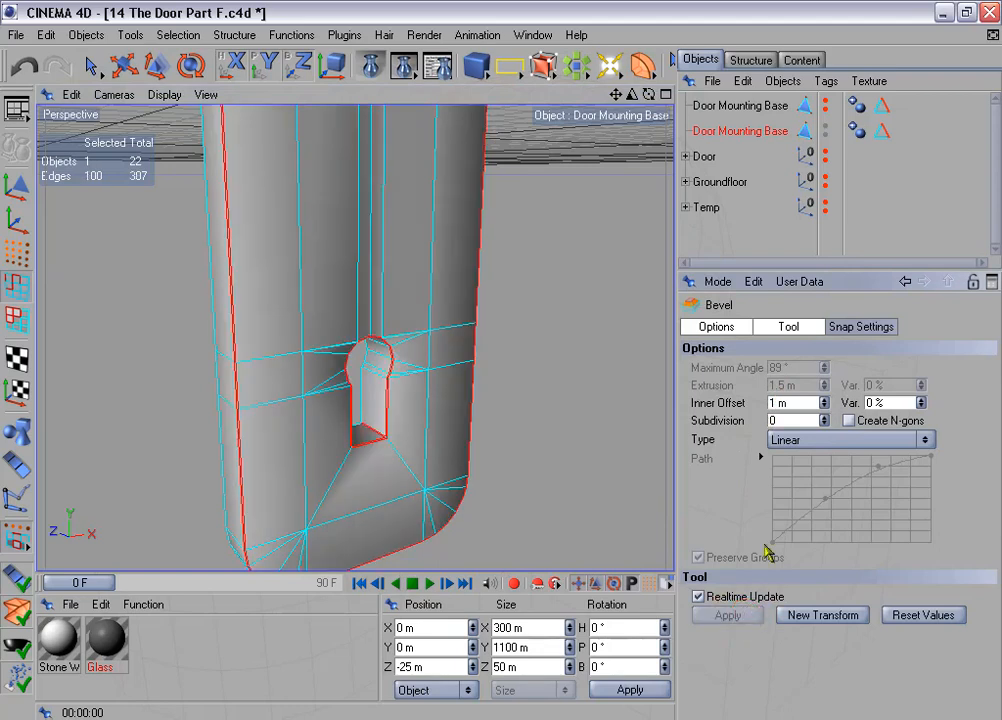
Step: Set the Phong Angle of the beveled Door Mounting Base's Phong tag to 39°
click(856, 131)
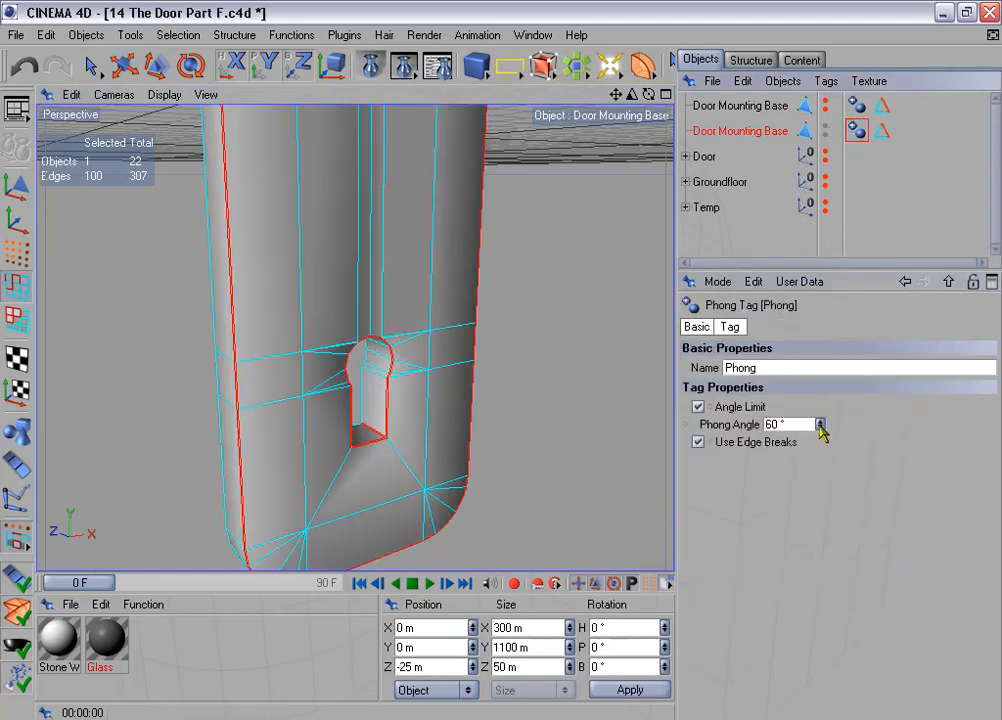
drag(820, 426, 820, 450)
alt+drag(530, 357, 492, 362)
Step: In point mode, weld the two neighbouring points at the keyhole arch's upper-left corner onto the point on the left narrow vertical line
click(17, 258)
scroll(286, 320, up, 5)
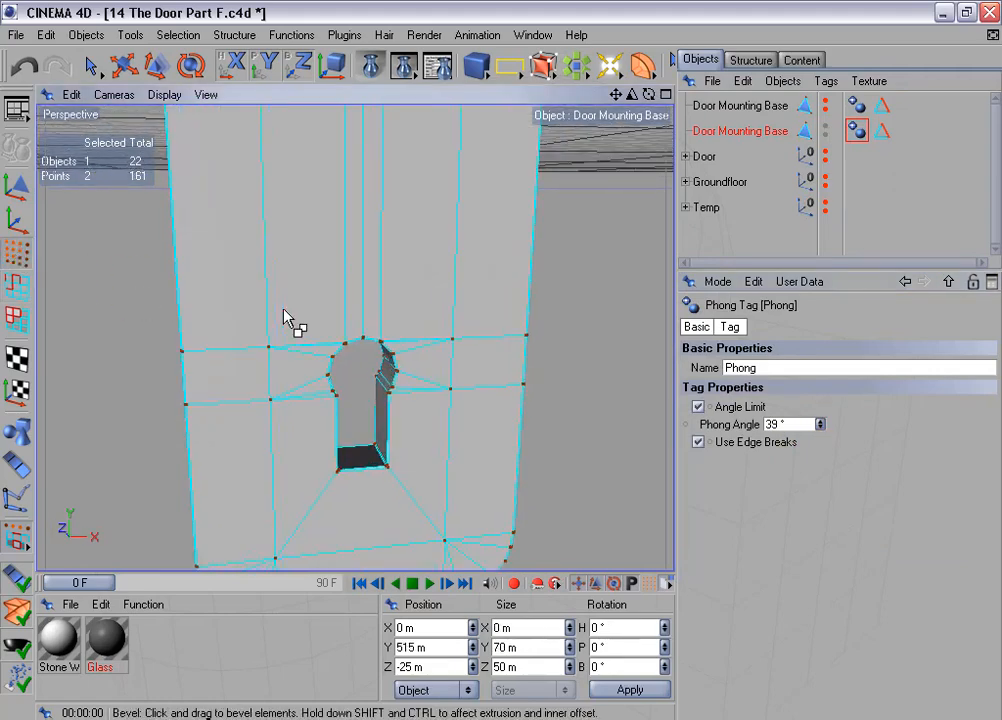
alt+middle_drag(320, 338, 296, 250)
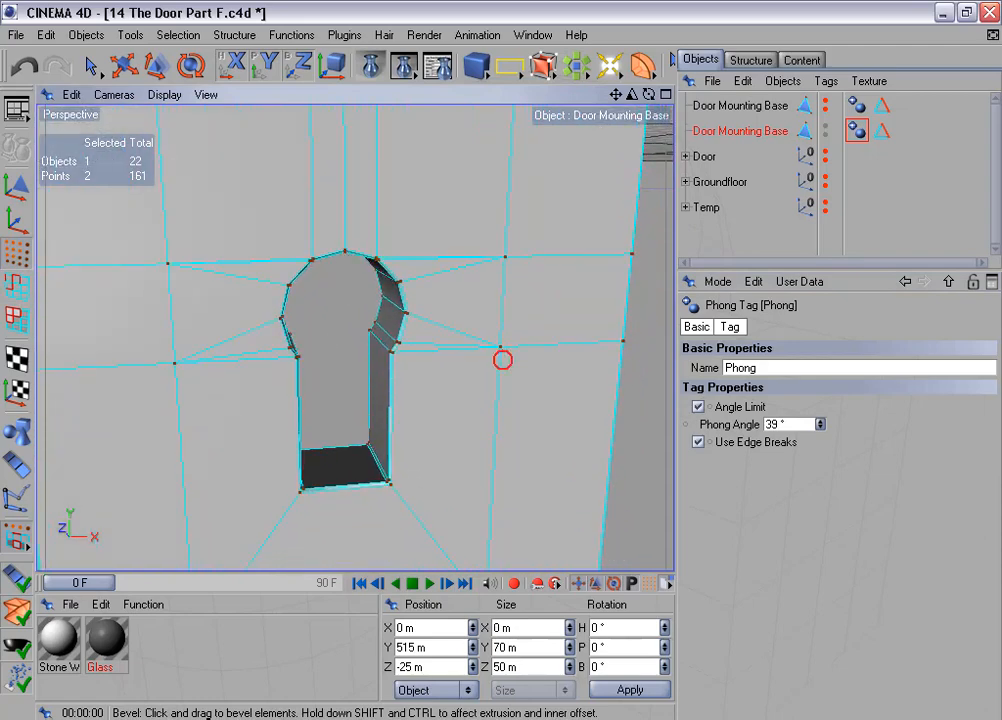
alt+drag(503, 358, 430, 331)
mouse_move(325, 420)
alt+middle_down()
mouse_move(317, 234)
mouse_move(330, 430)
alt+middle_up()
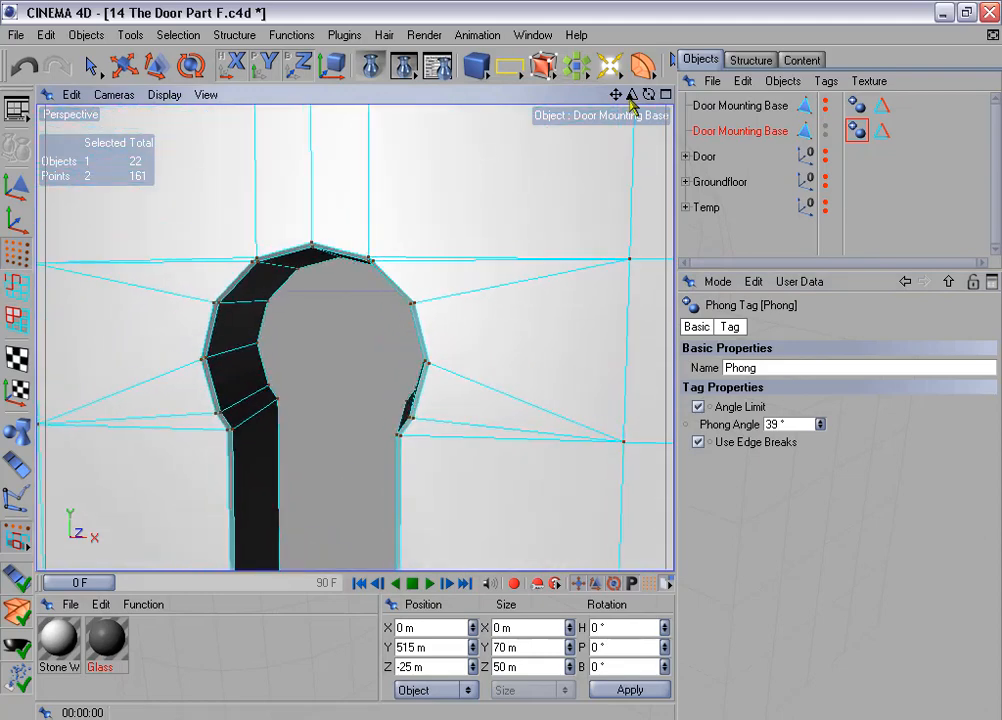
drag(632, 95, 690, 95)
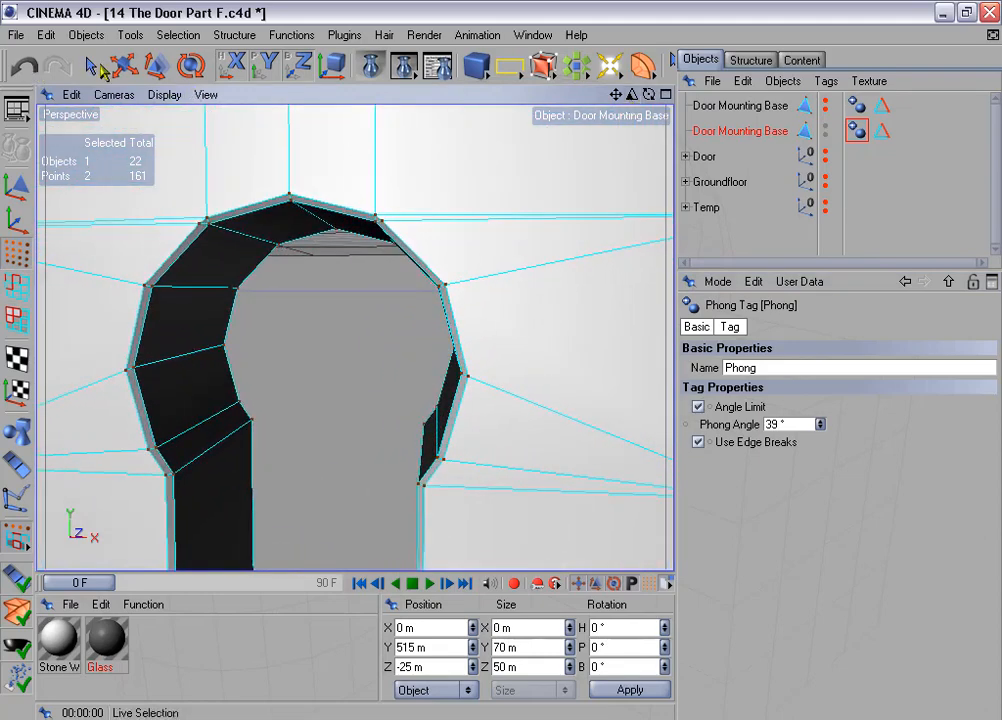
click(90, 65)
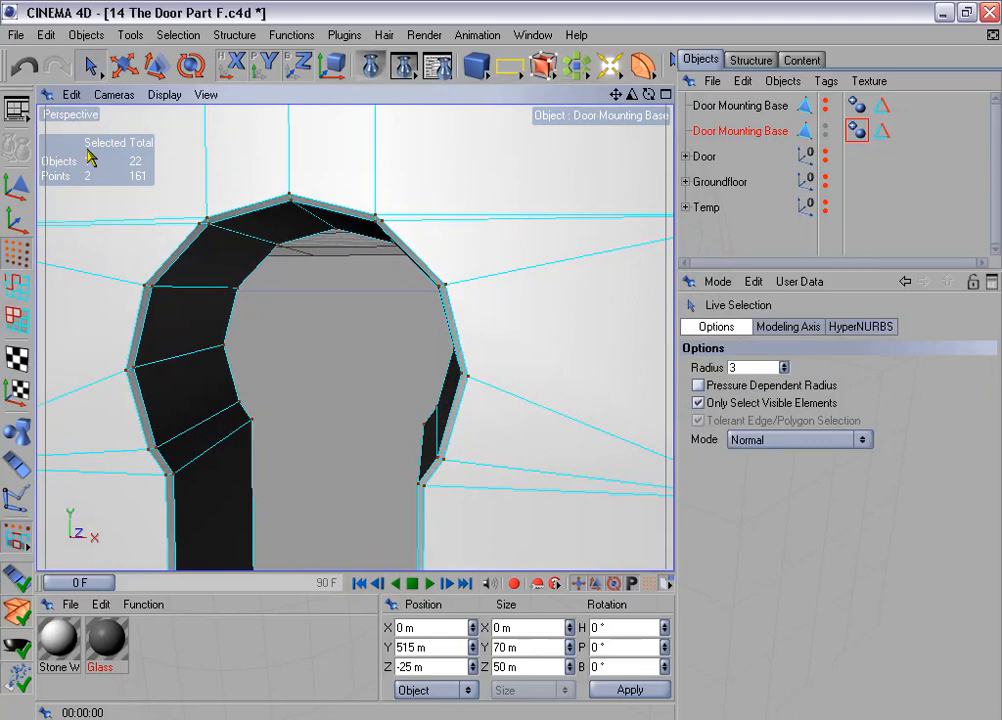
click(205, 221)
click(200, 226)
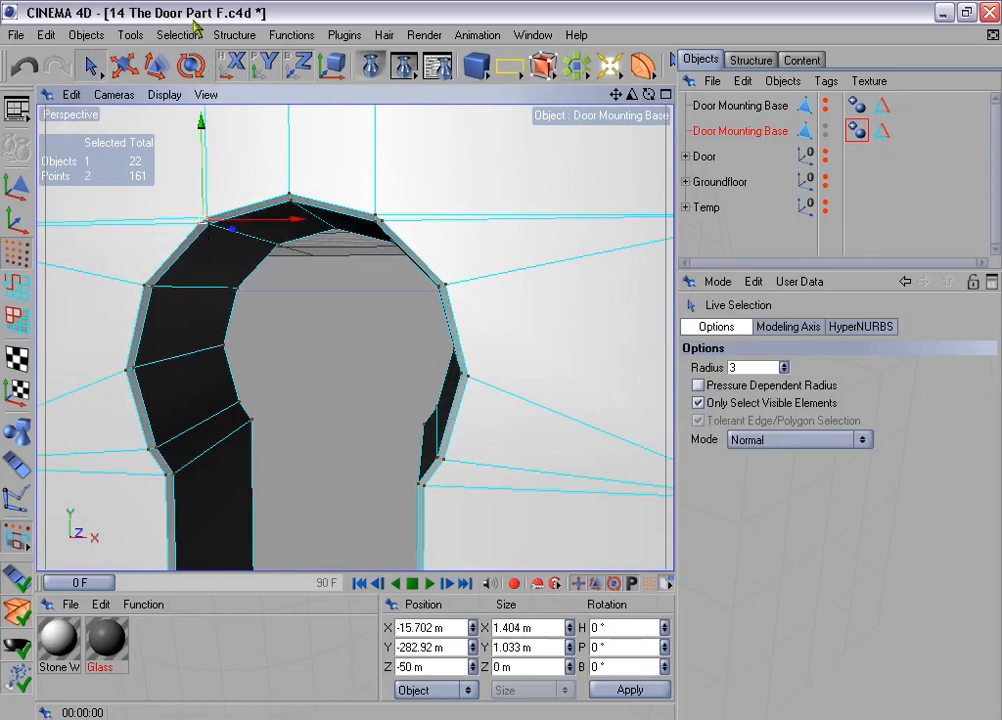
click(235, 36)
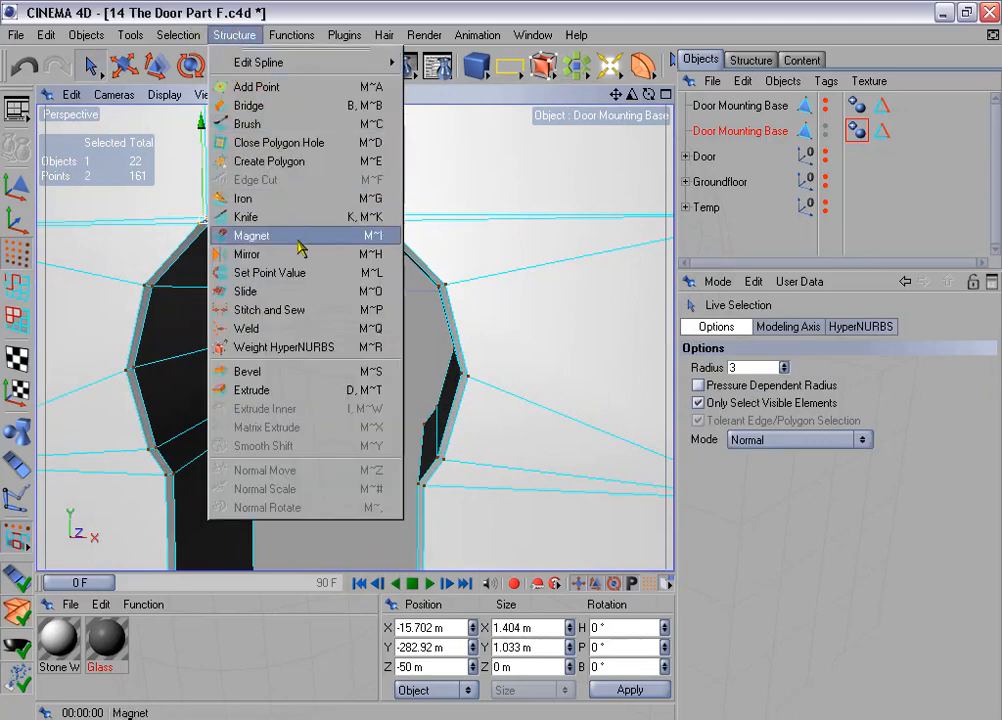
click(289, 328)
click(208, 222)
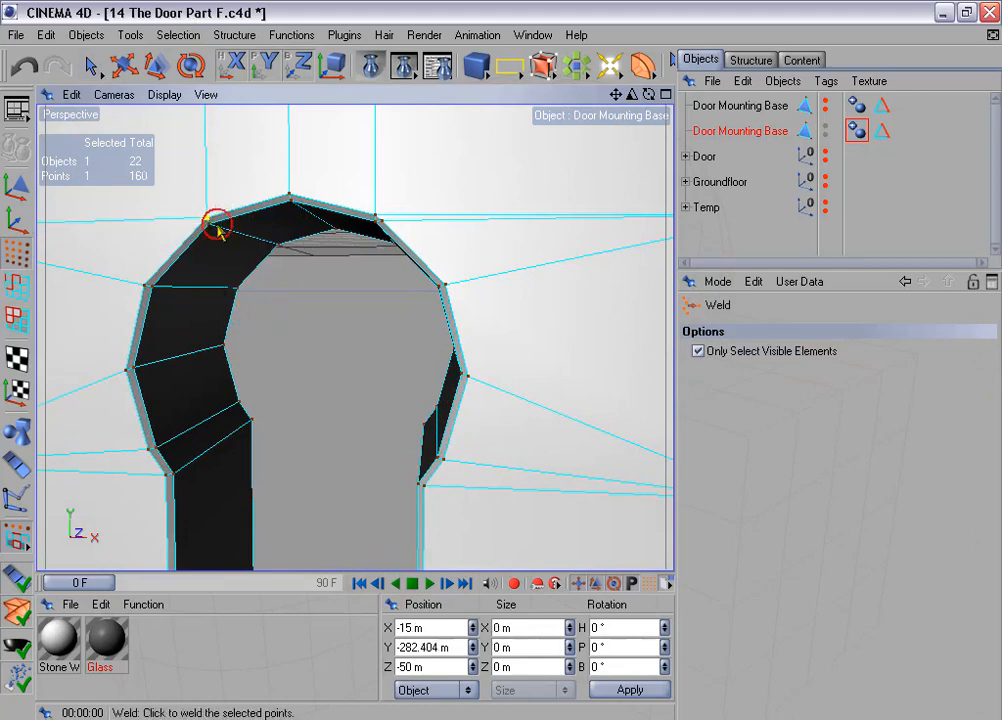
Step: Weld the two neighbouring points at the keyhole arch's upper-right corner onto the point on the right narrow vertical line
key(space)
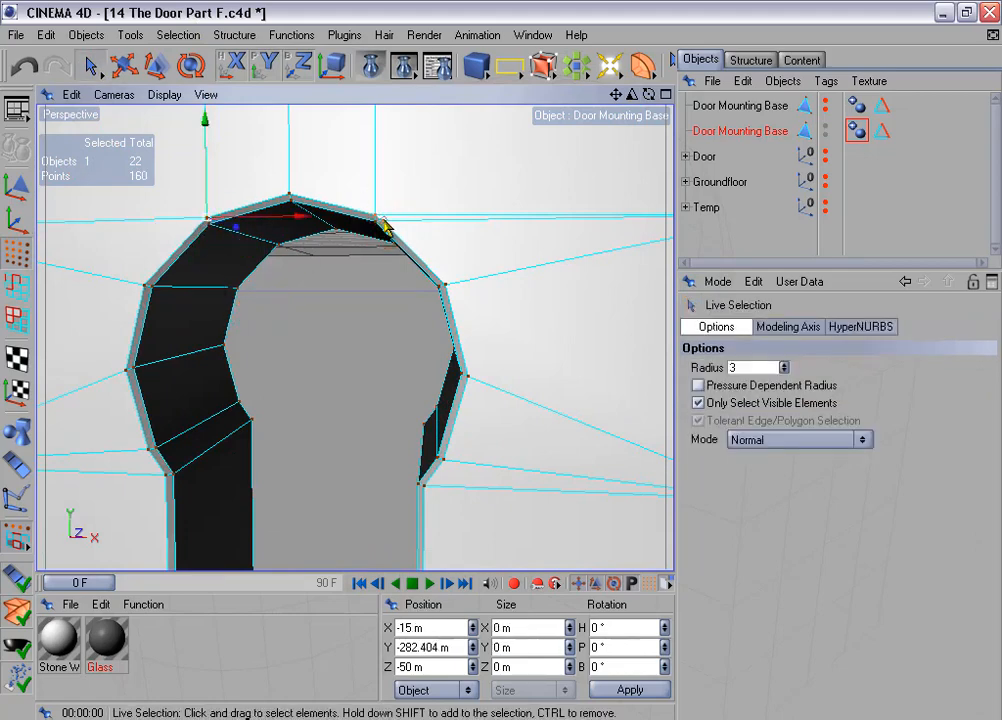
shift+click(380, 217)
key(space)
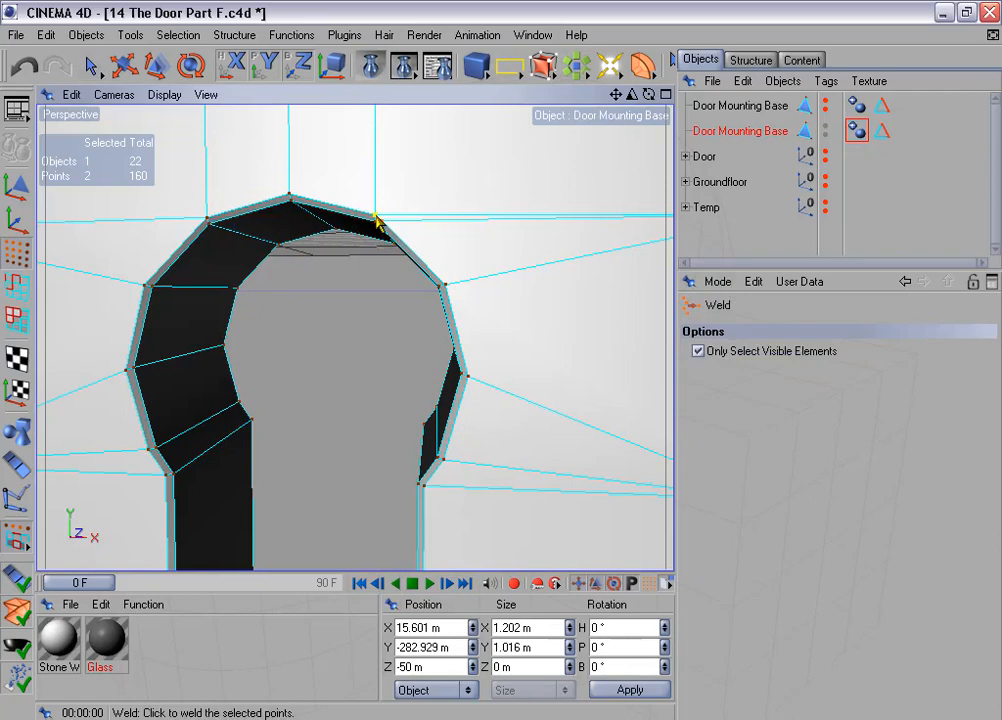
click(377, 217)
Step: Select the welded points at the keyhole arch's upper-left and upper-right corners and scale them apart along X to 30.735 m
alt+drag(496, 360, 562, 358)
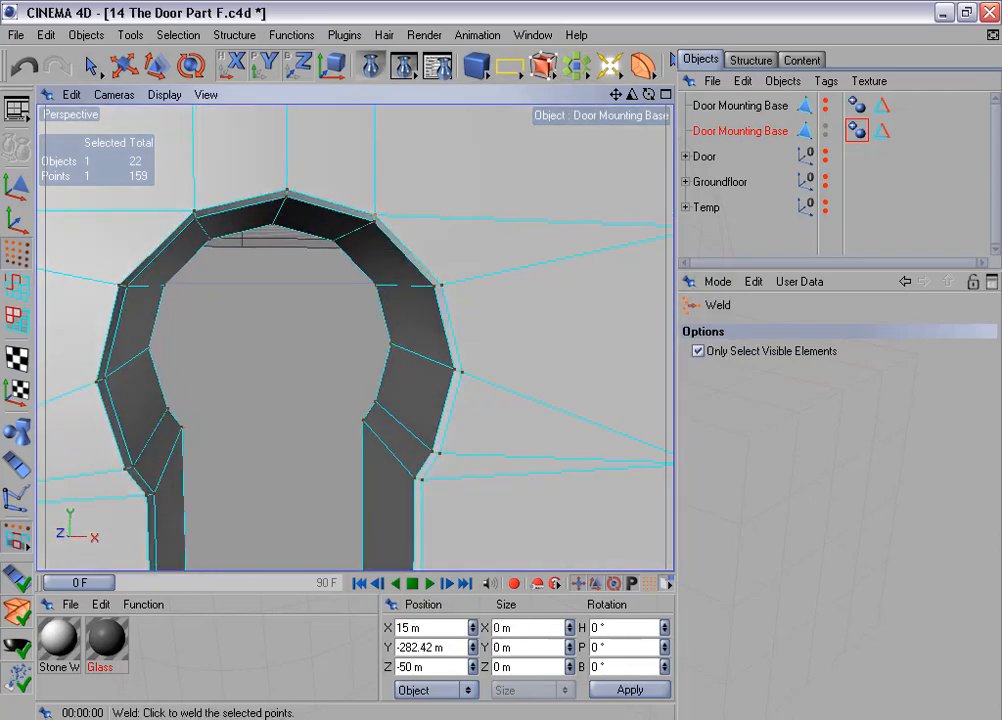
key(space)
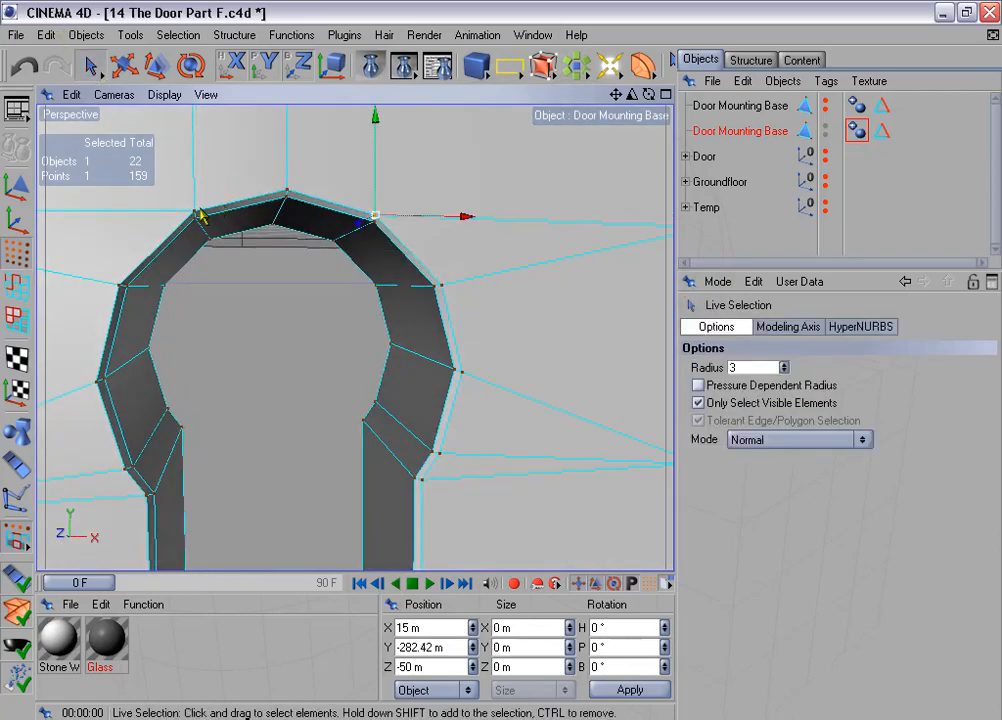
shift+click(197, 216)
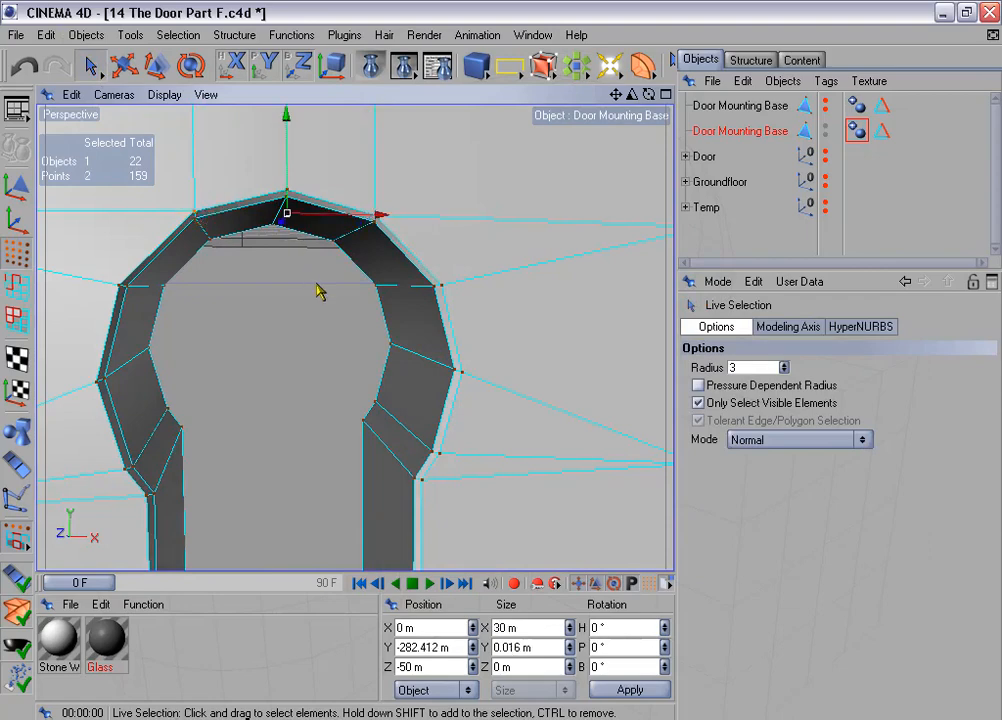
middle_click(318, 286)
middle_click(441, 450)
scroll(413, 427, up, 3)
alt+middle_drag(412, 426, 301, 226)
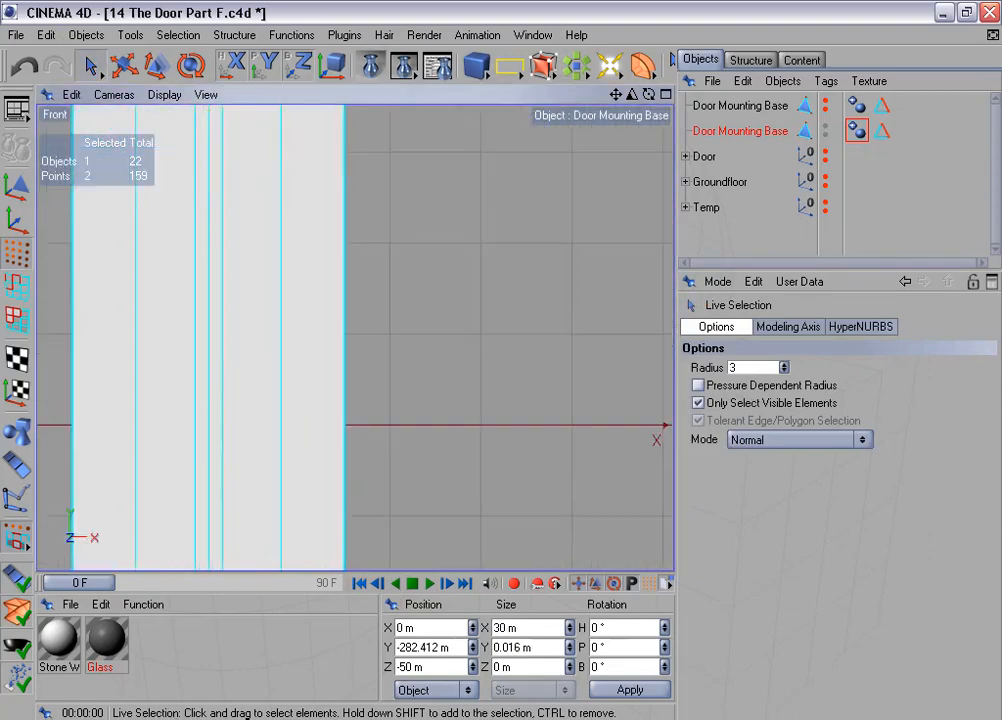
alt+middle_drag(398, 385, 496, 67)
scroll(398, 385, up, 4)
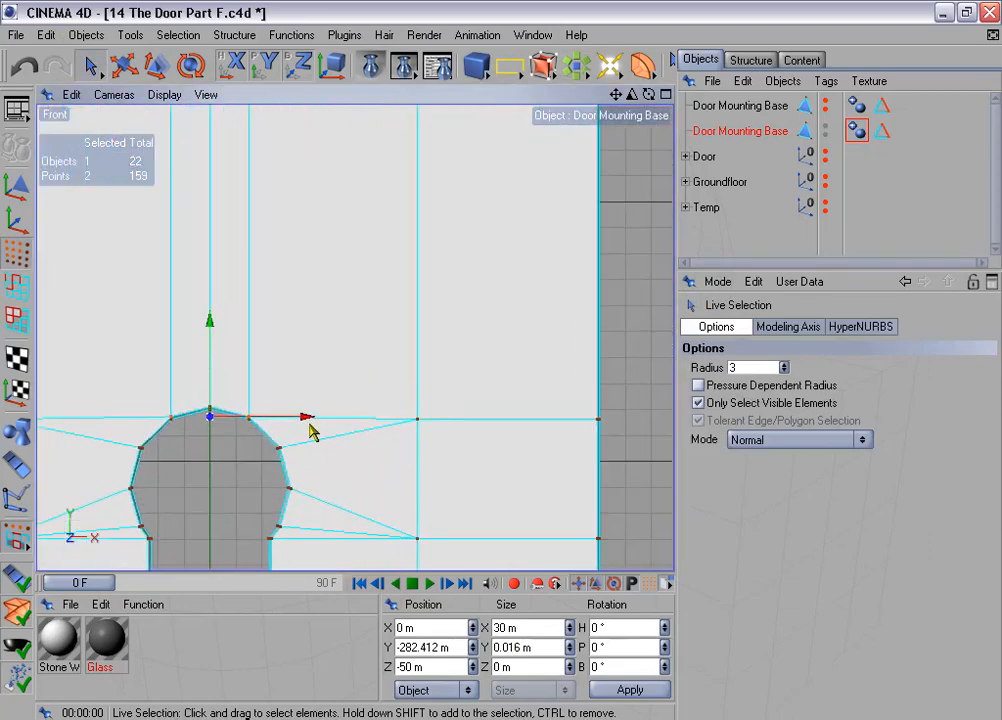
alt+middle_drag(310, 425, 417, 288)
scroll(309, 380, up, 4)
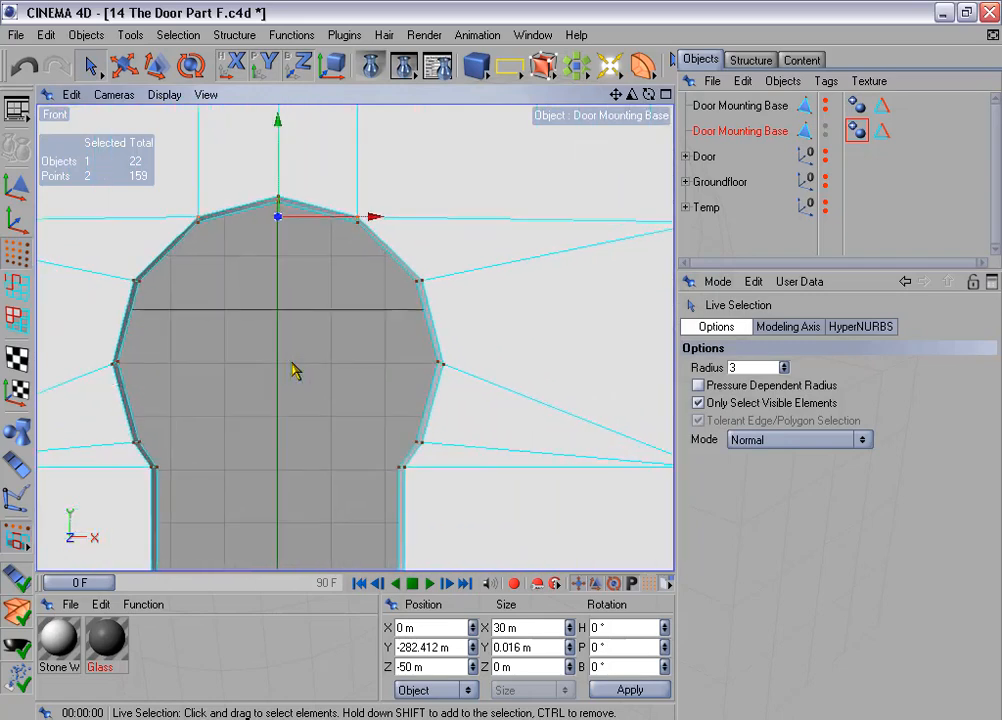
scroll(292, 363, up, 1)
alt+middle_drag(307, 321, 352, 402)
scroll(280, 327, up, 2)
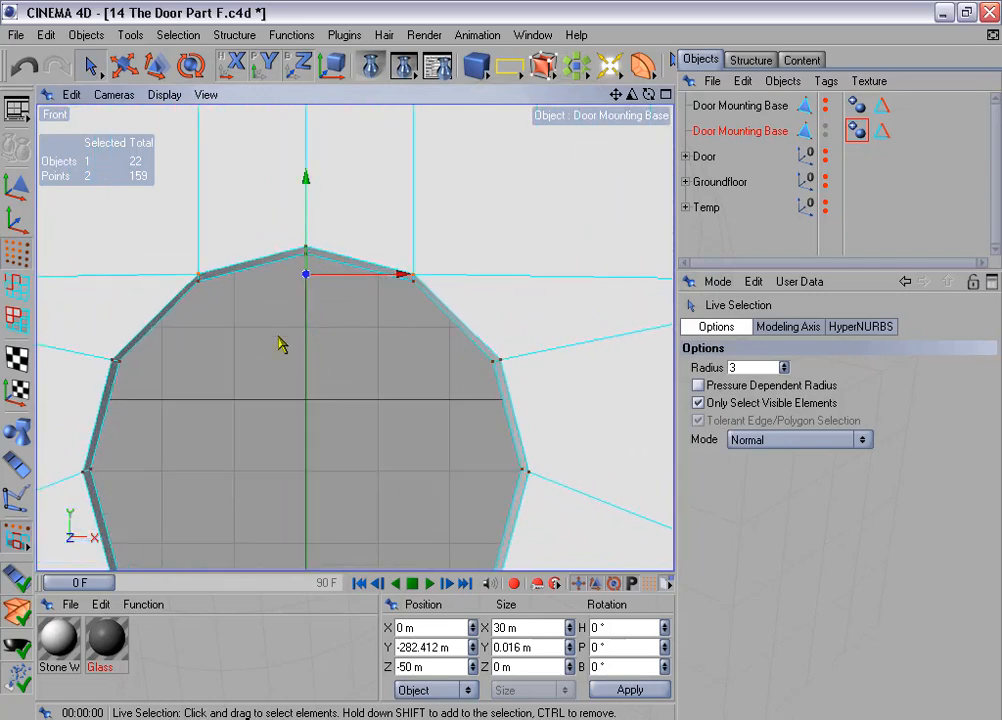
key(t)
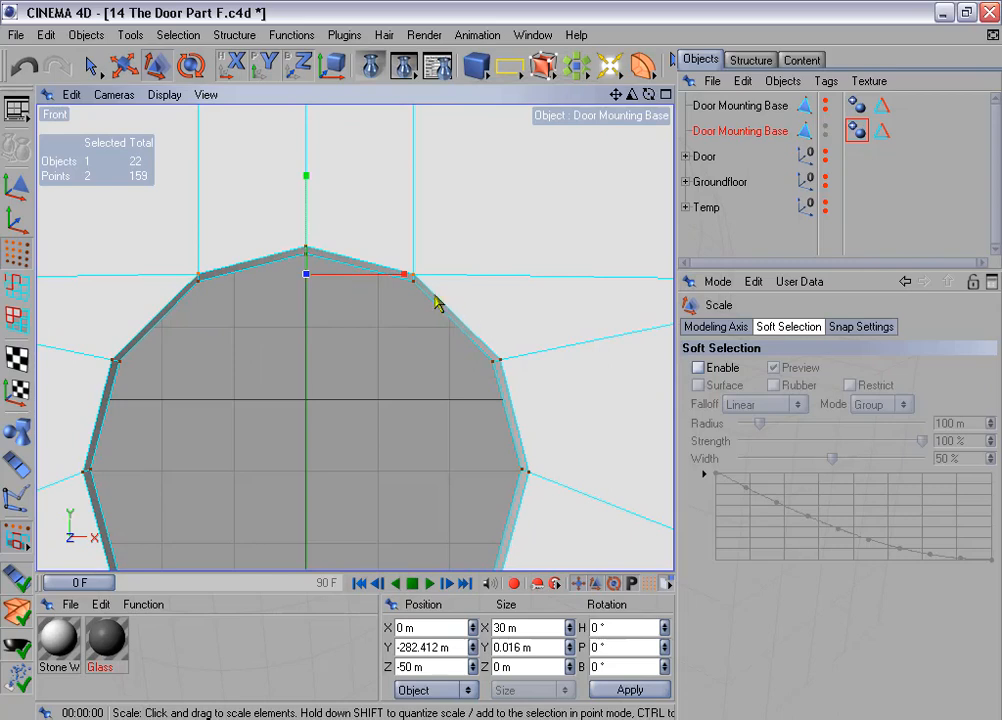
drag(403, 275, 414, 276)
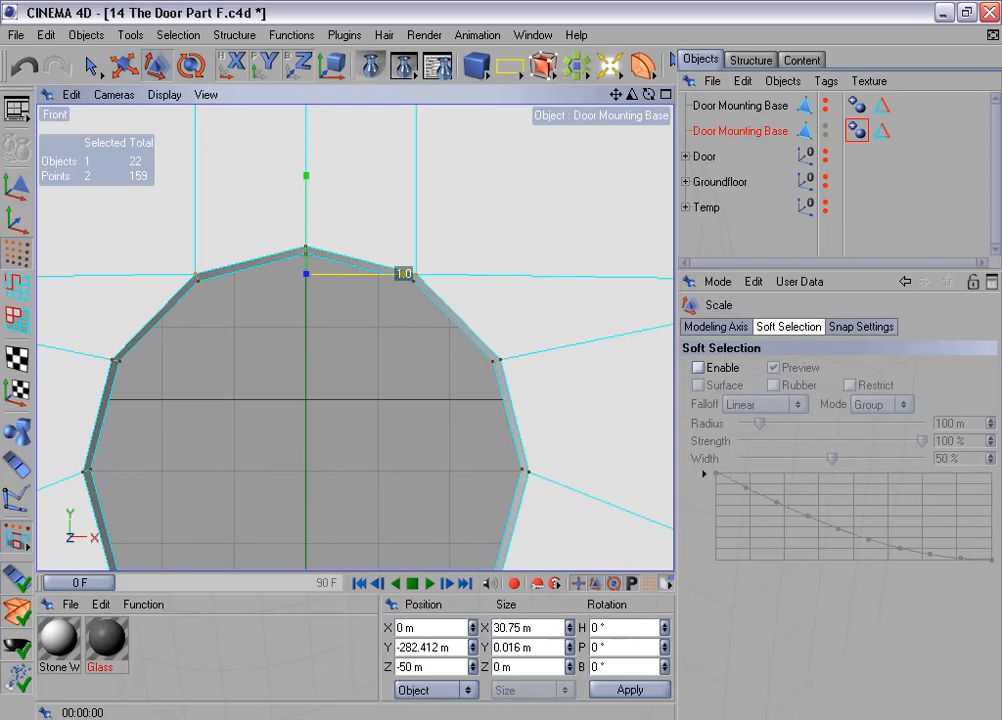
drag(404, 274, 404, 275)
Step: Copy the X position of the front outer point where the keyhole's left side meets the rounded head
scroll(401, 313, down, 5)
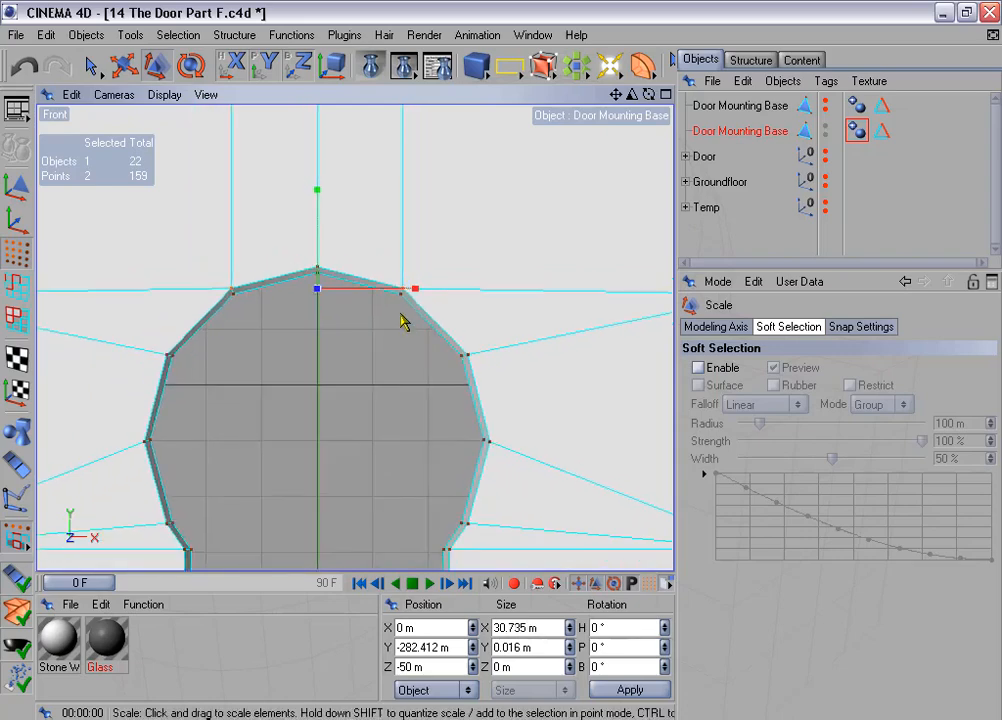
scroll(422, 345, down, 4)
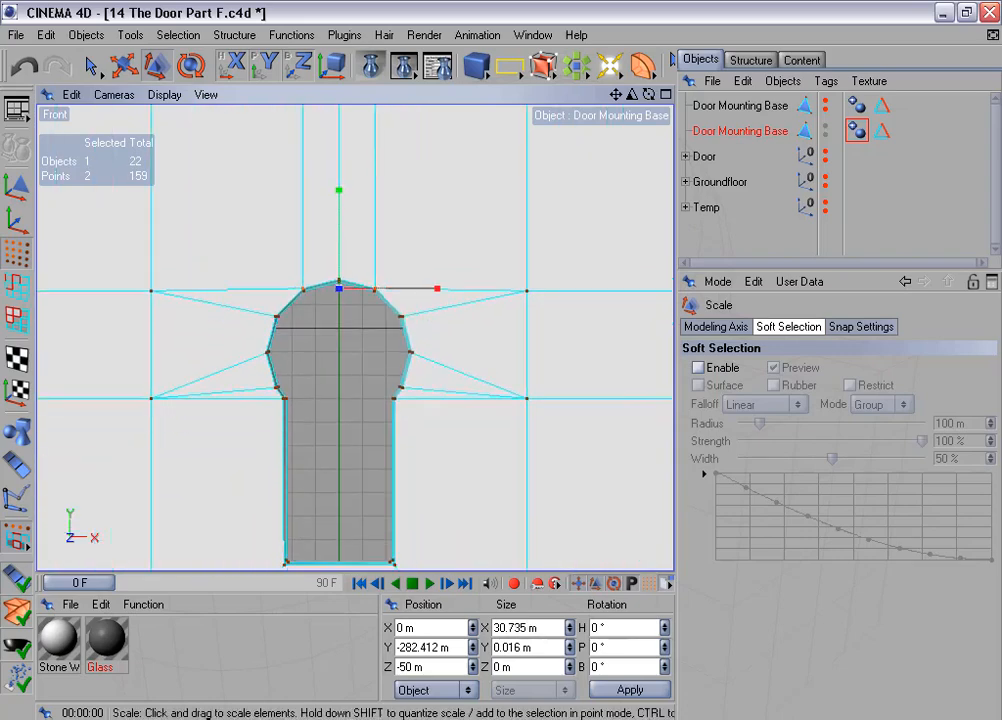
scroll(430, 324, up, 2)
middle_click(366, 320)
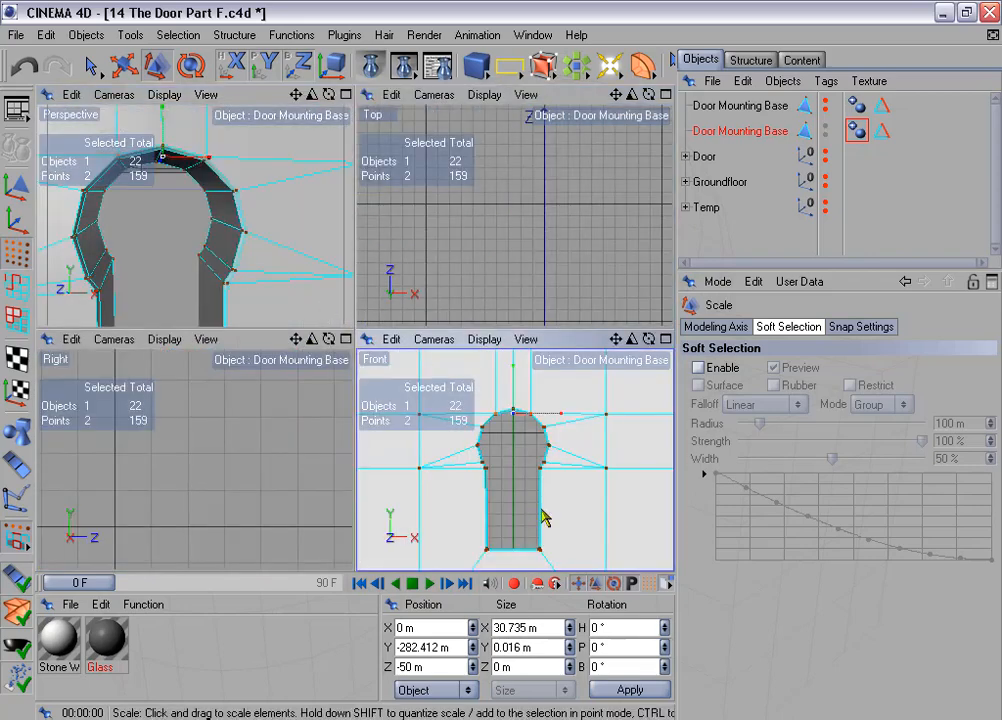
middle_click(541, 516)
scroll(432, 480, up, 5)
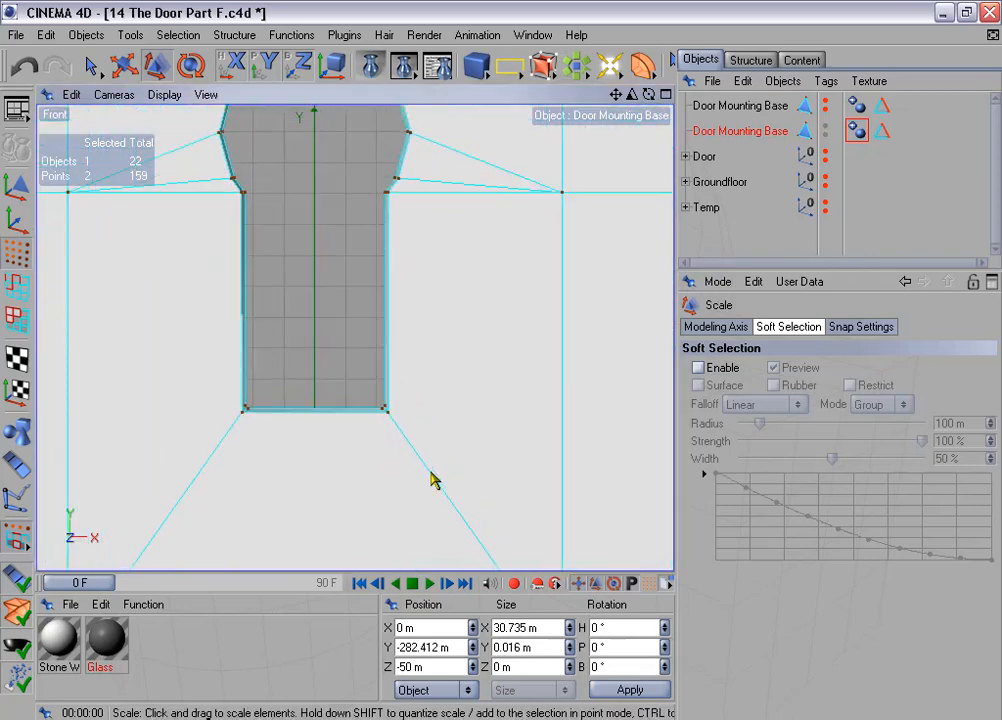
scroll(431, 480, up, 3)
scroll(428, 476, up, 2)
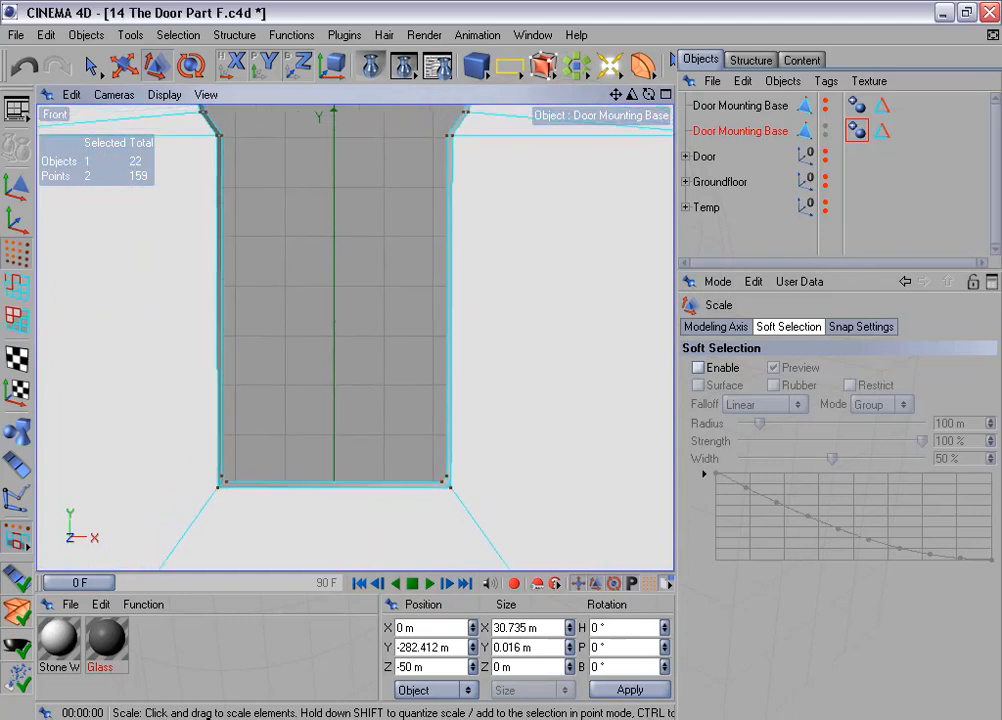
alt+middle_drag(409, 460, 414, 478)
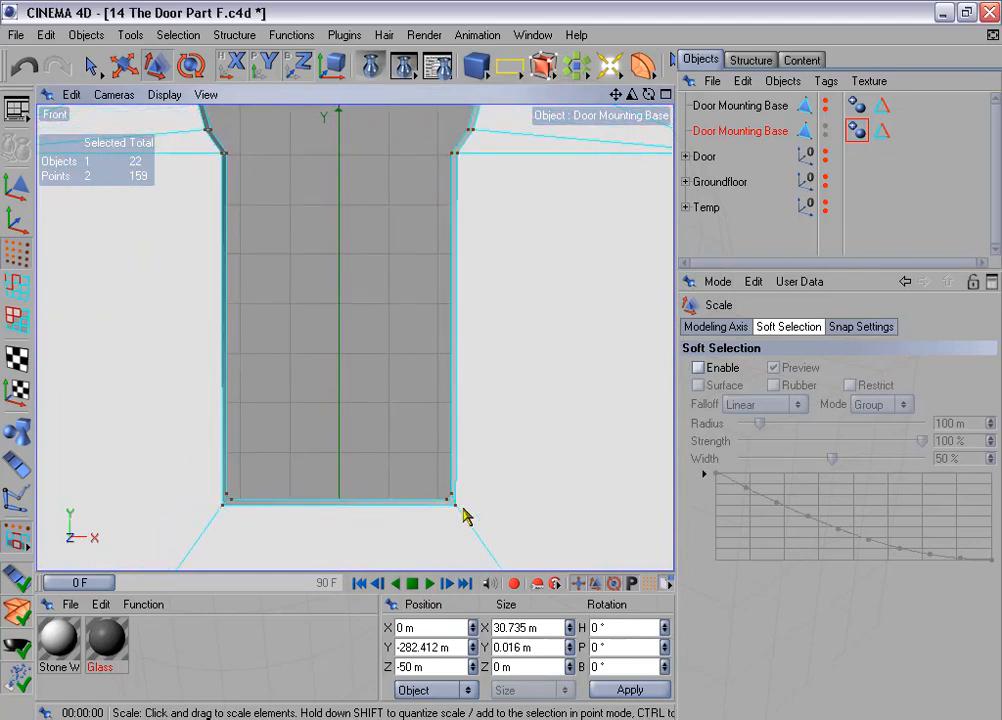
scroll(448, 480, down, 1)
alt+middle_drag(430, 426, 448, 451)
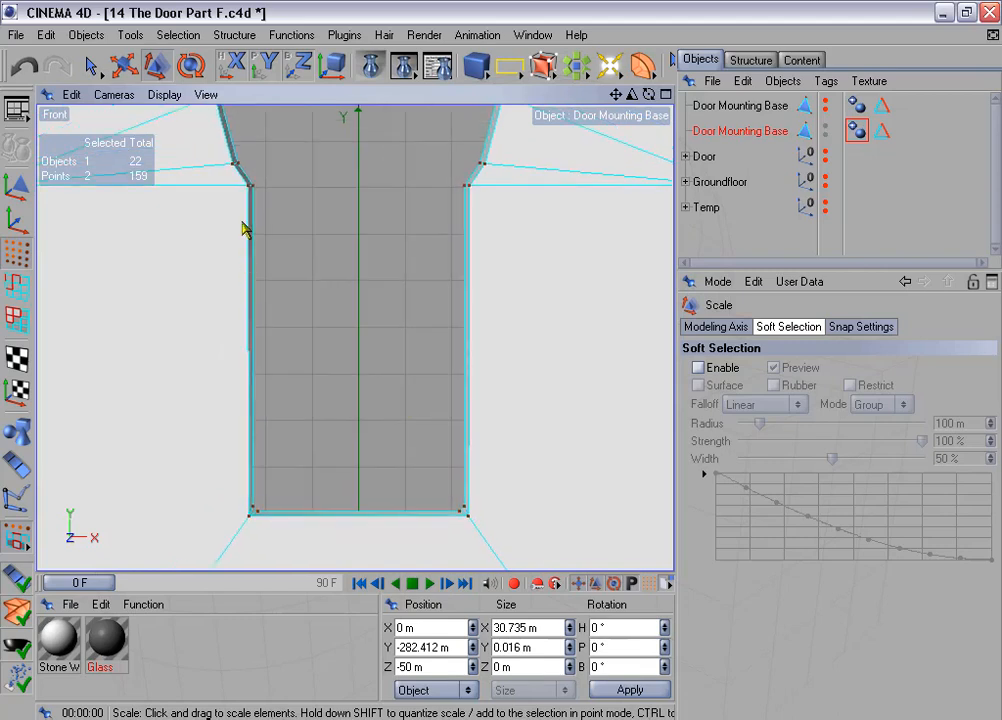
click(248, 186)
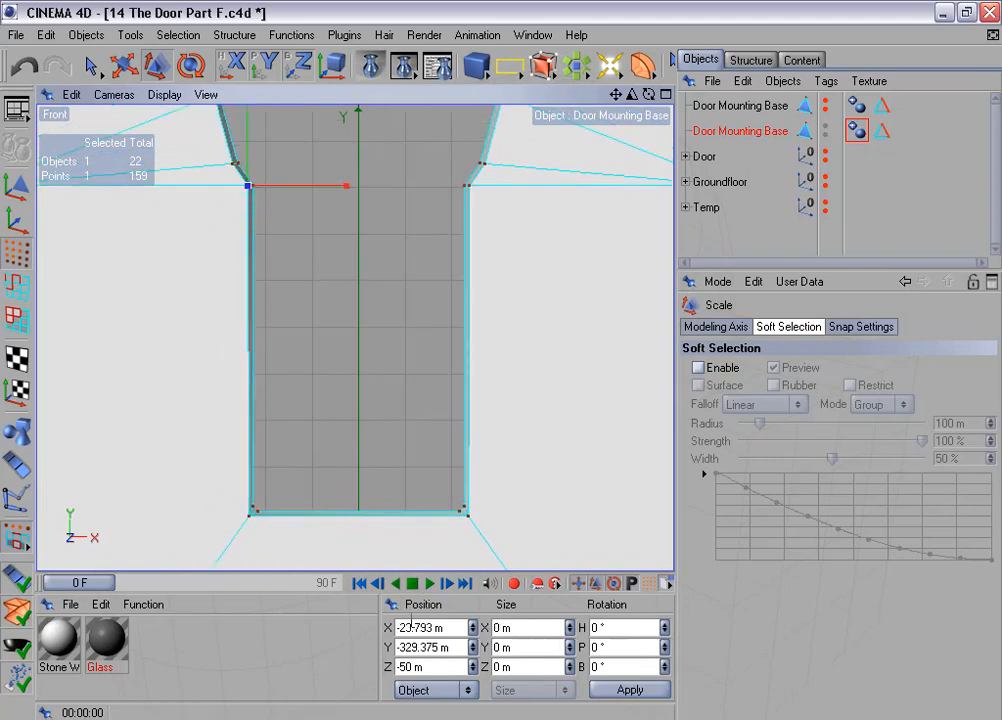
double_click(440, 627)
key(ctrl+c)
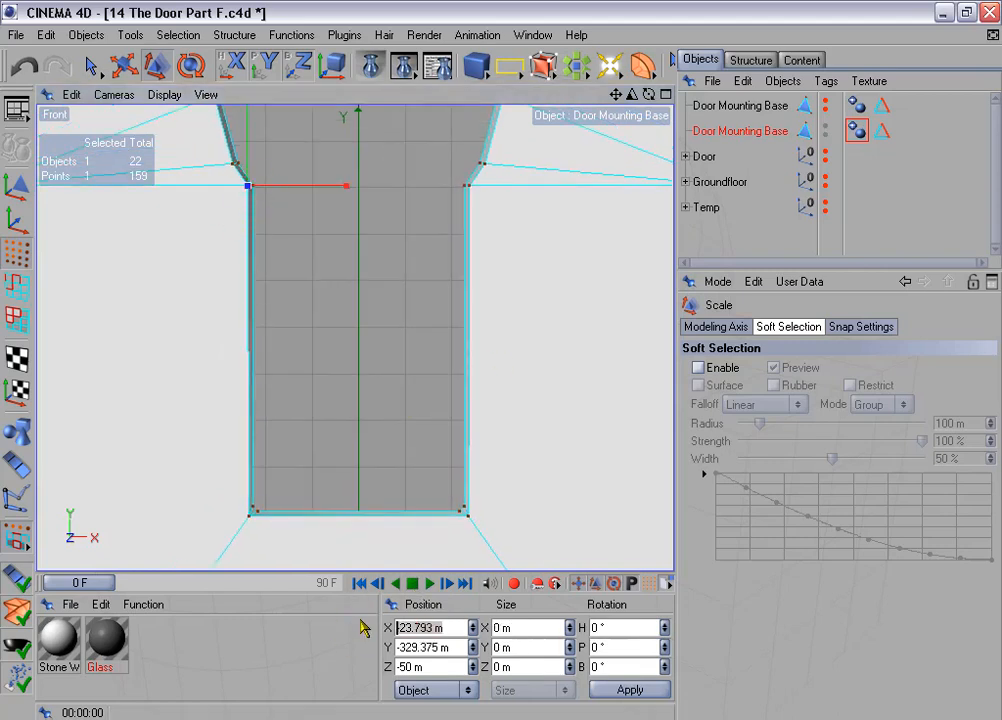
Step: Set the X position of the keyhole slot's lower-left outer corner point to -23.793 m and the lower-right one to 23.793 m
click(249, 517)
drag(446, 626, 358, 614)
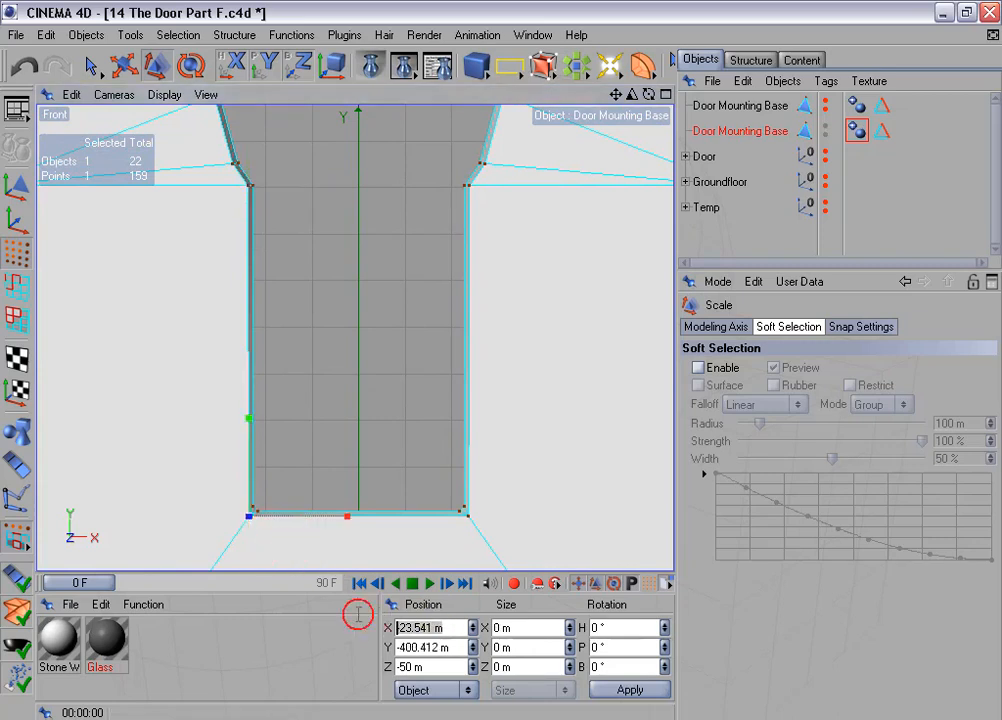
key(ctrl+v)
click(627, 690)
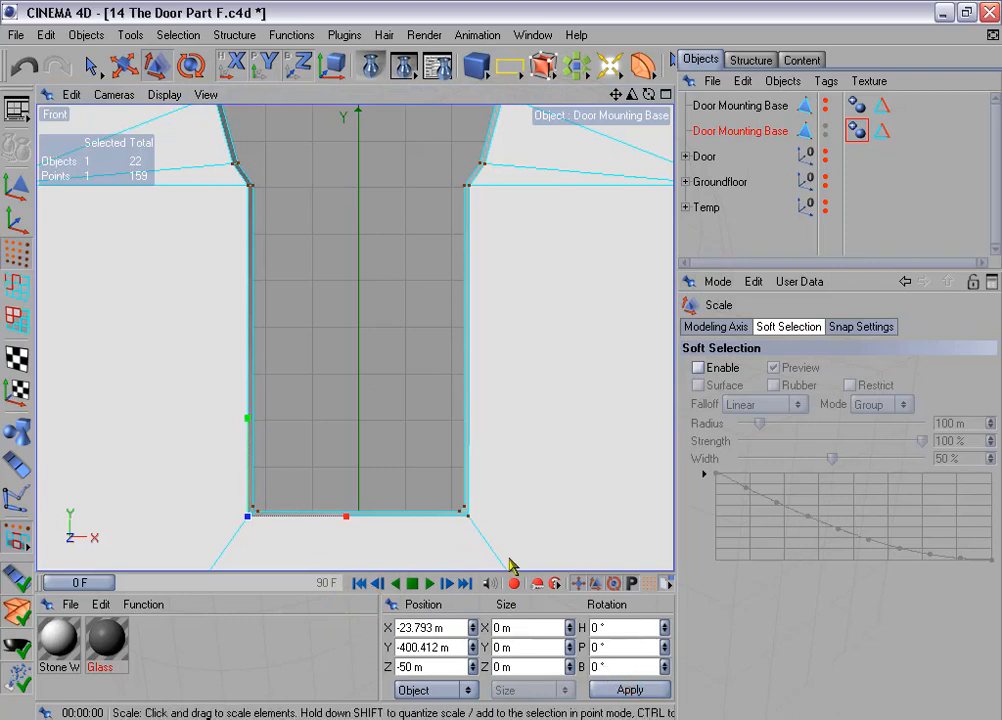
click(467, 515)
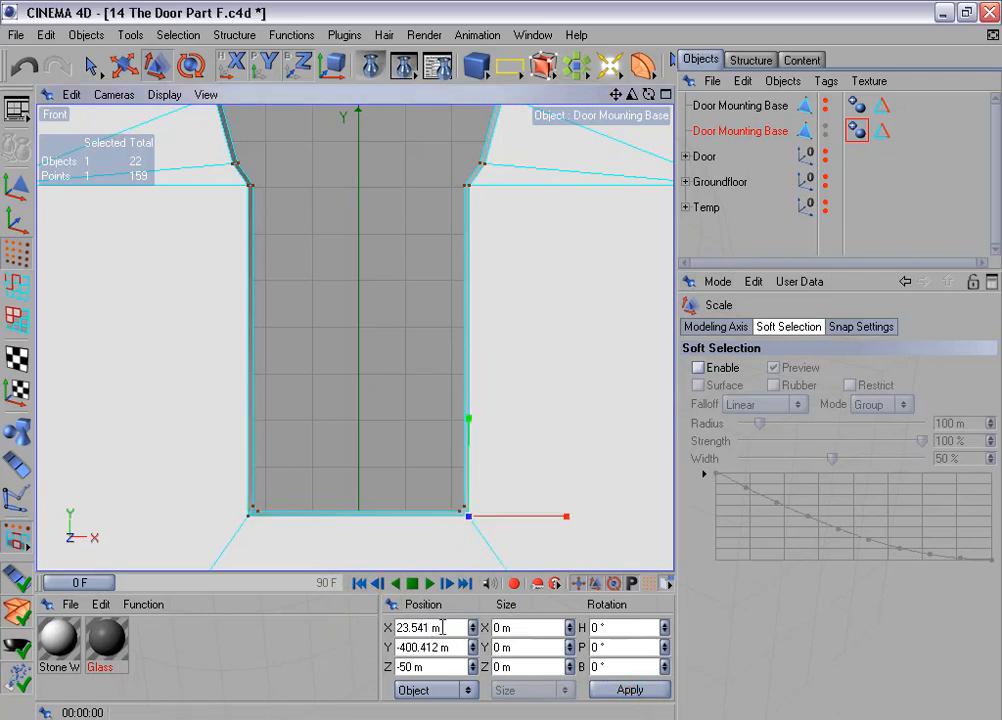
drag(443, 627, 297, 620)
key(ctrl+v)
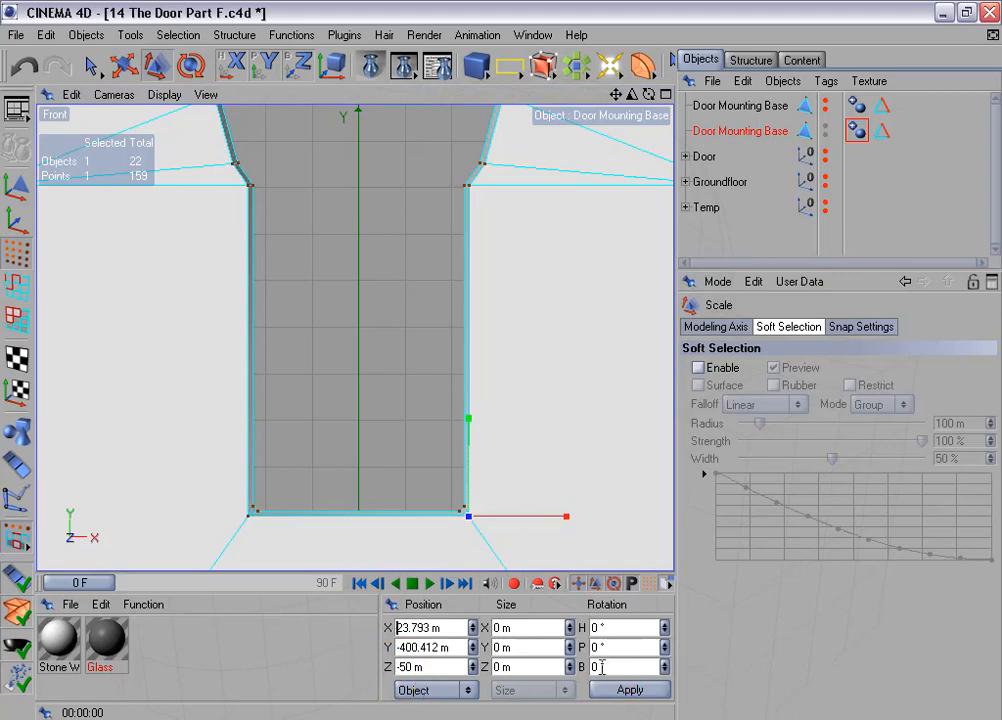
click(628, 690)
Step: Pick up the Y position of the welded point at the keyhole arch's upper-right corner for reuse
scroll(462, 458, down, 4)
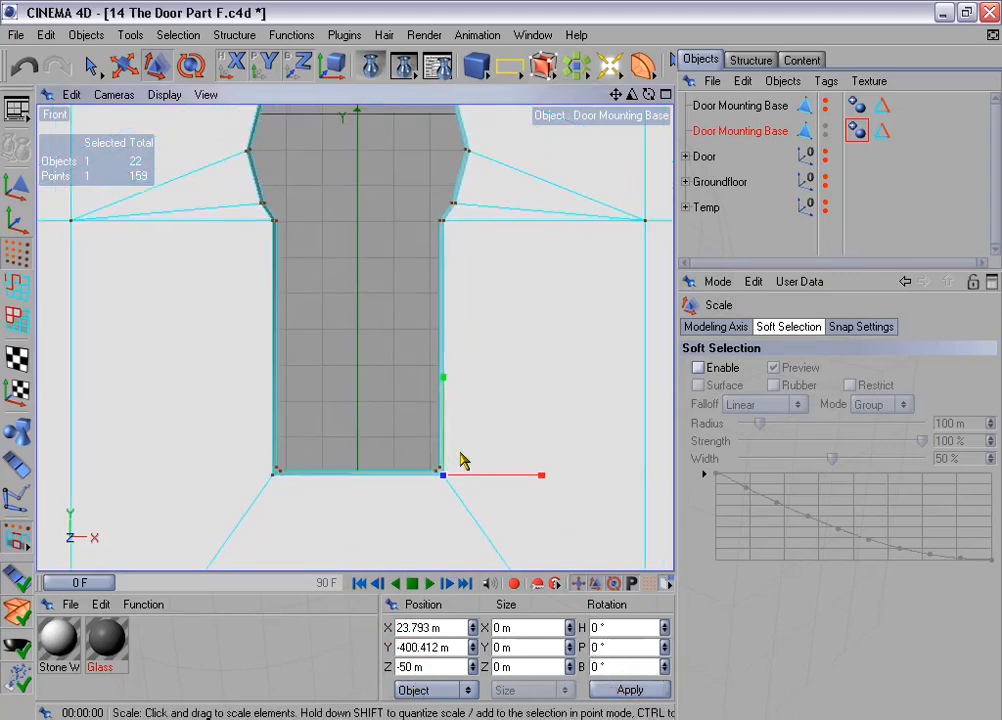
alt+middle_drag(443, 345, 440, 399)
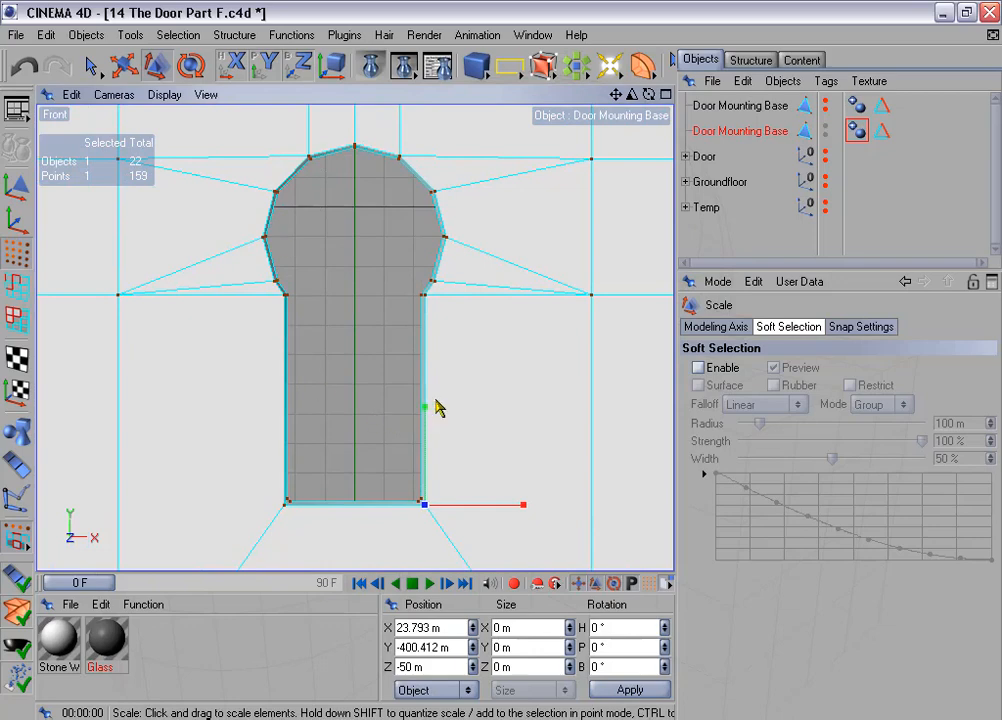
scroll(436, 401, down, 2)
alt+middle_drag(432, 405, 355, 509)
scroll(433, 407, up, 3)
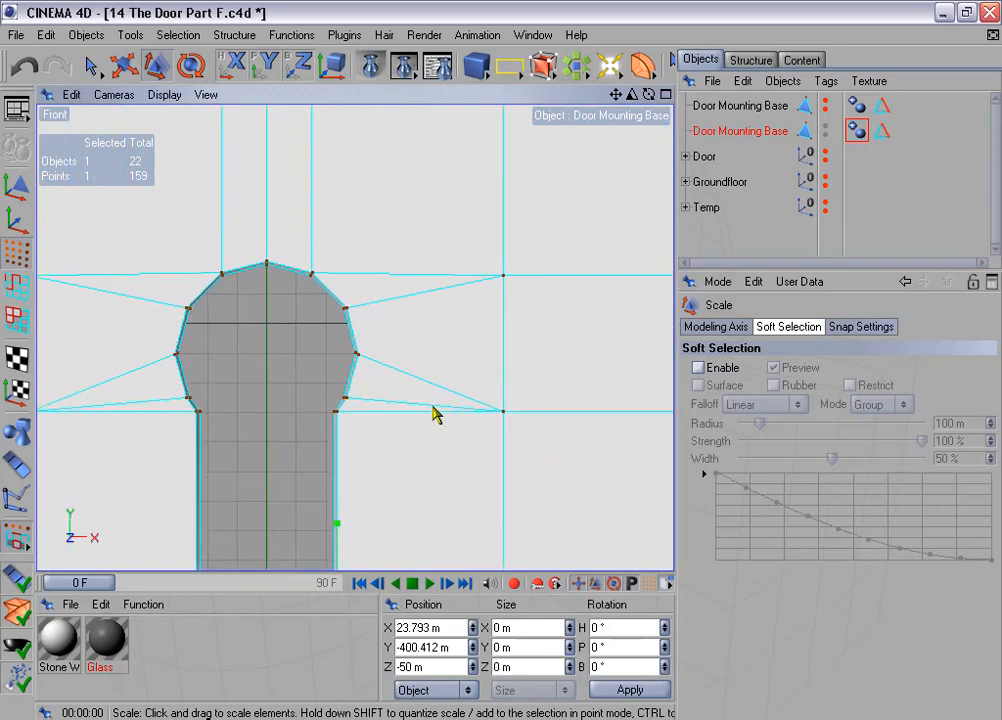
alt+middle_drag(433, 407, 399, 466)
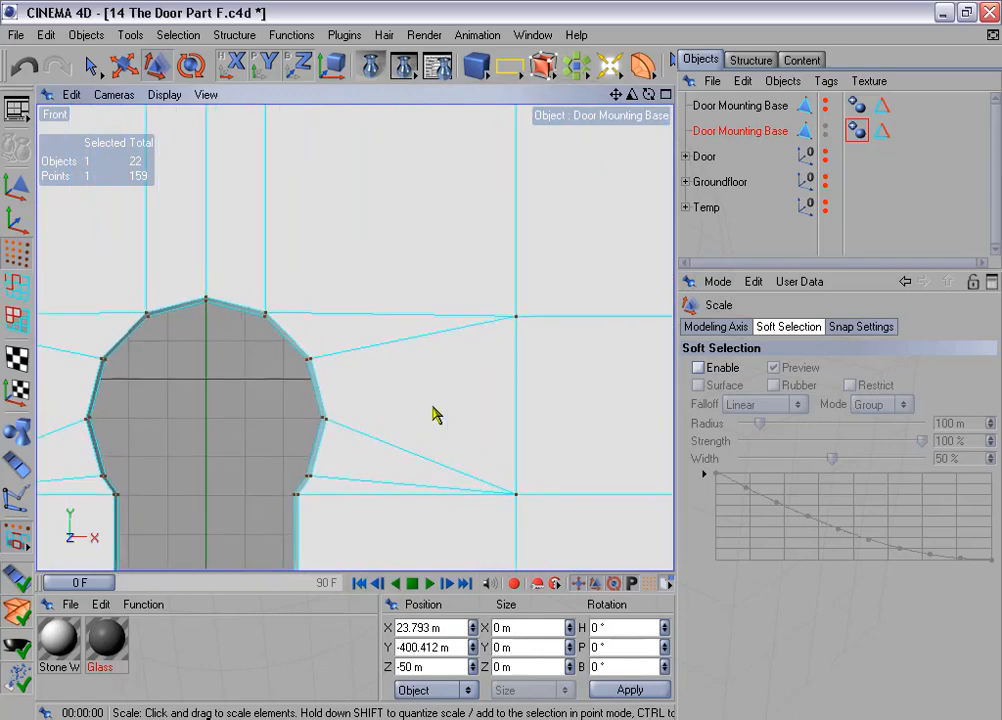
scroll(432, 406, down, 1)
click(272, 316)
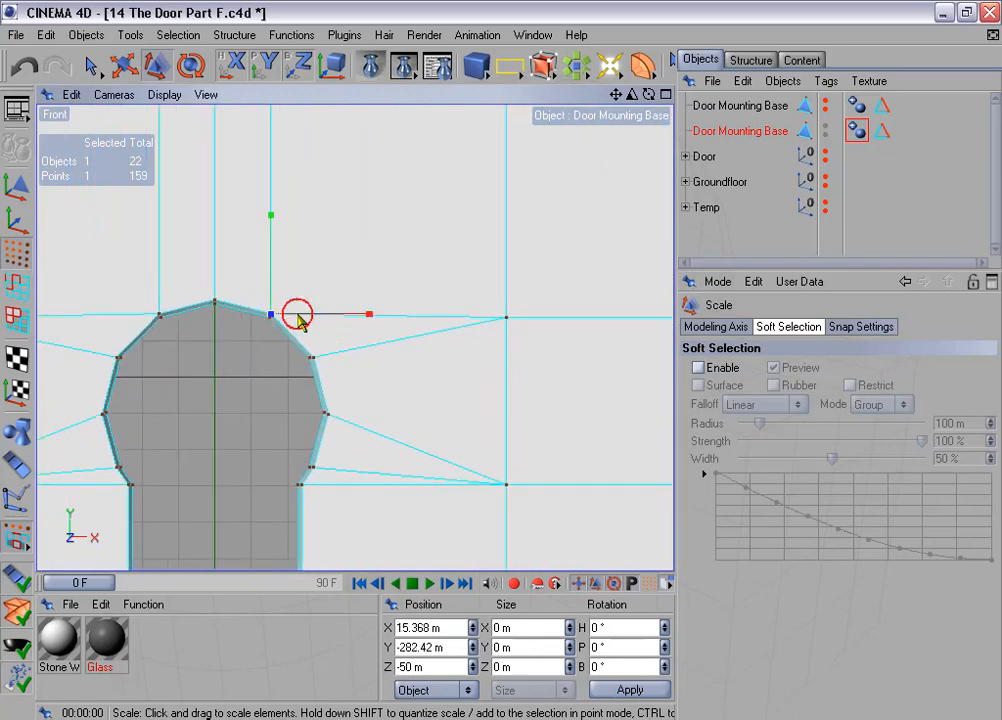
drag(446, 648, 372, 642)
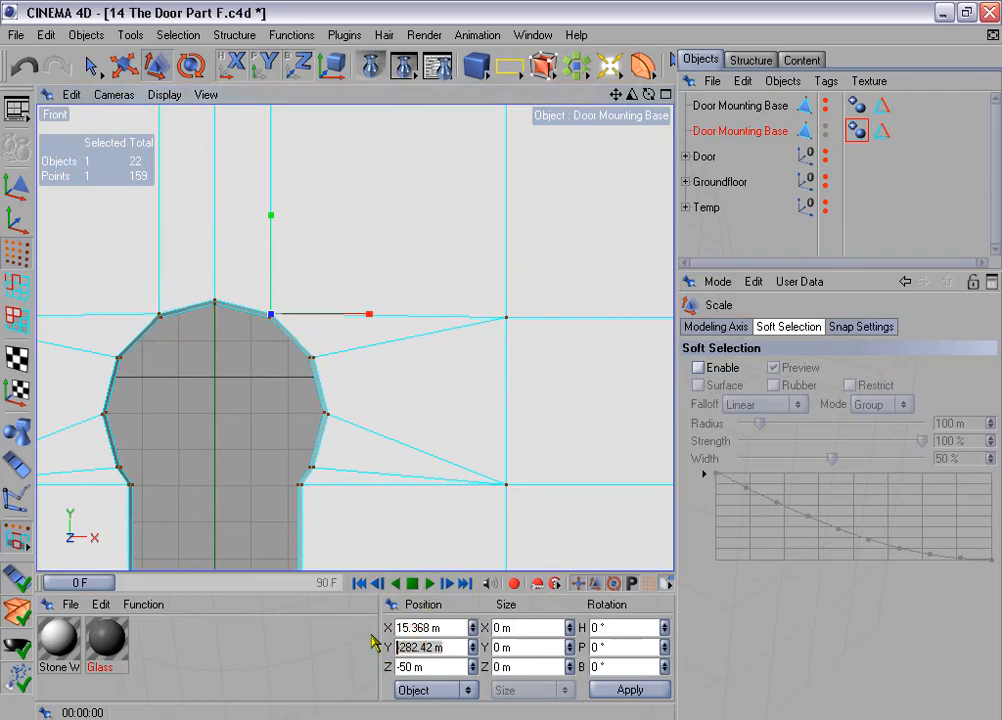
Step: Rectangle-select the plate points on both sides of the keyhole level with the arch corners and set their Y position to -282.42 m
scroll(380, 340, down, 3)
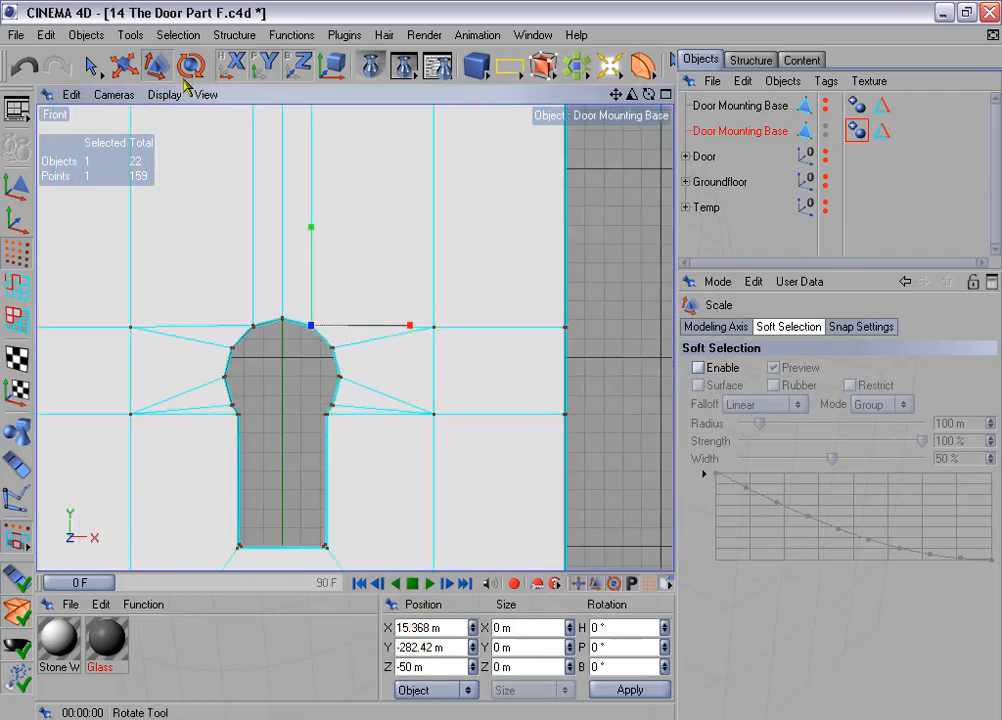
drag(91, 70, 120, 65)
drag(418, 300, 555, 390)
alt+middle_drag(349, 394, 541, 387)
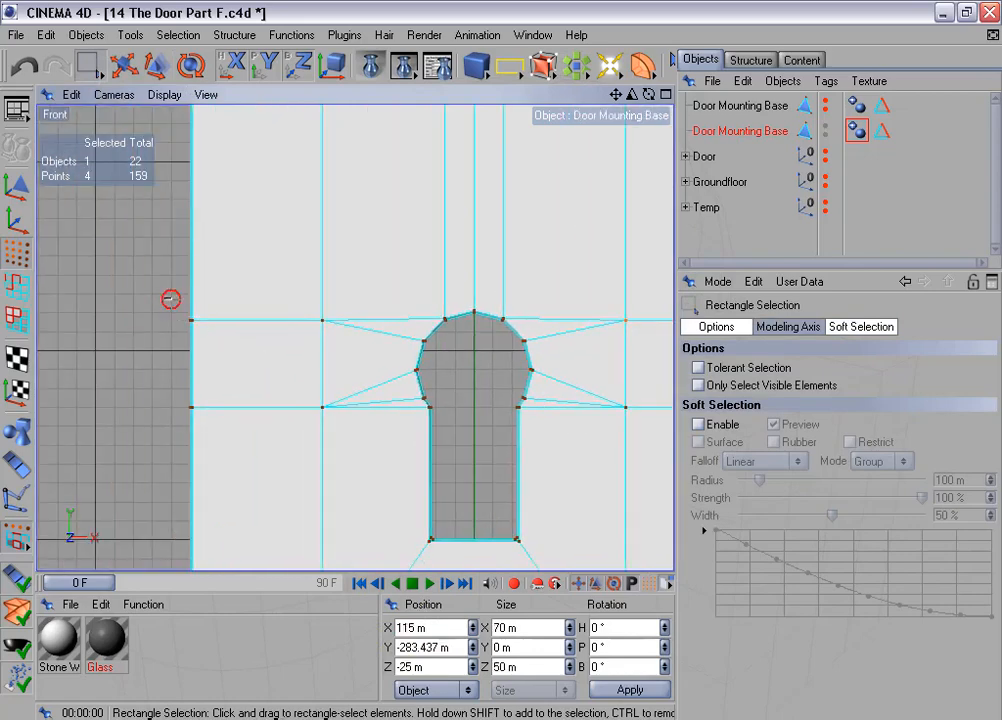
shift+drag(171, 299, 343, 355)
drag(454, 647, 360, 636)
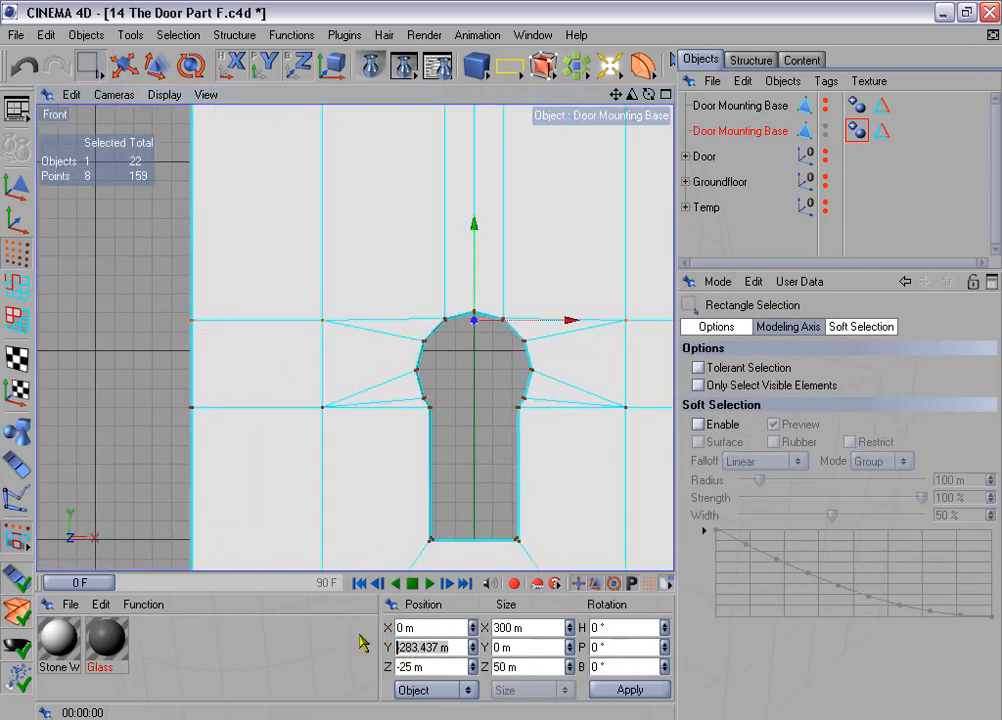
text(-282.42 m)
click(646, 691)
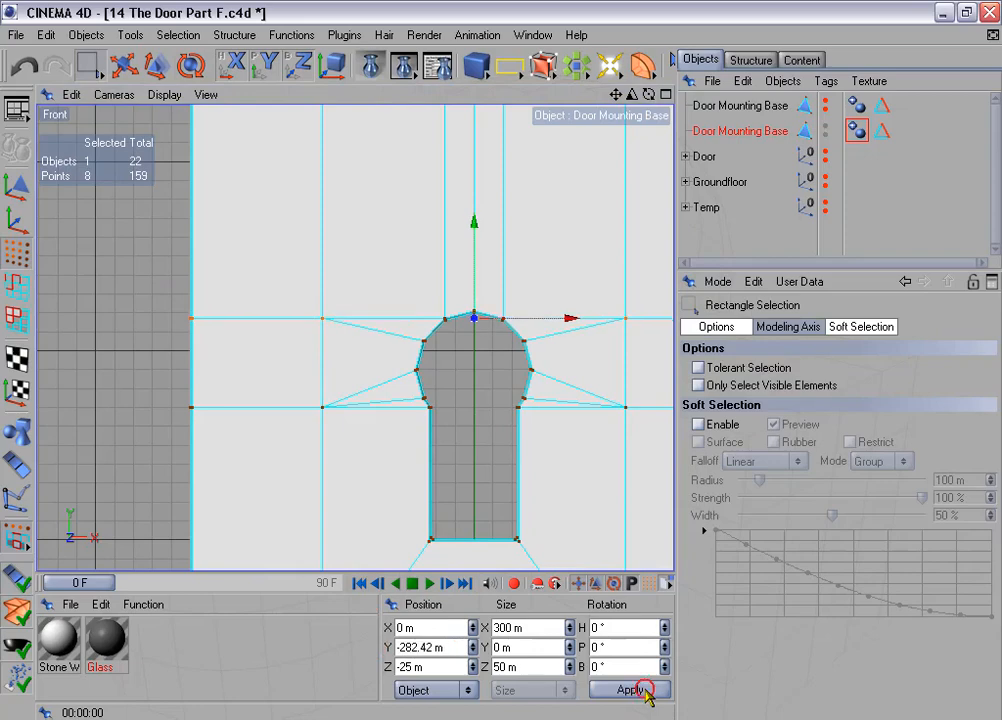
alt+middle_drag(515, 478, 418, 463)
middle_click(514, 477)
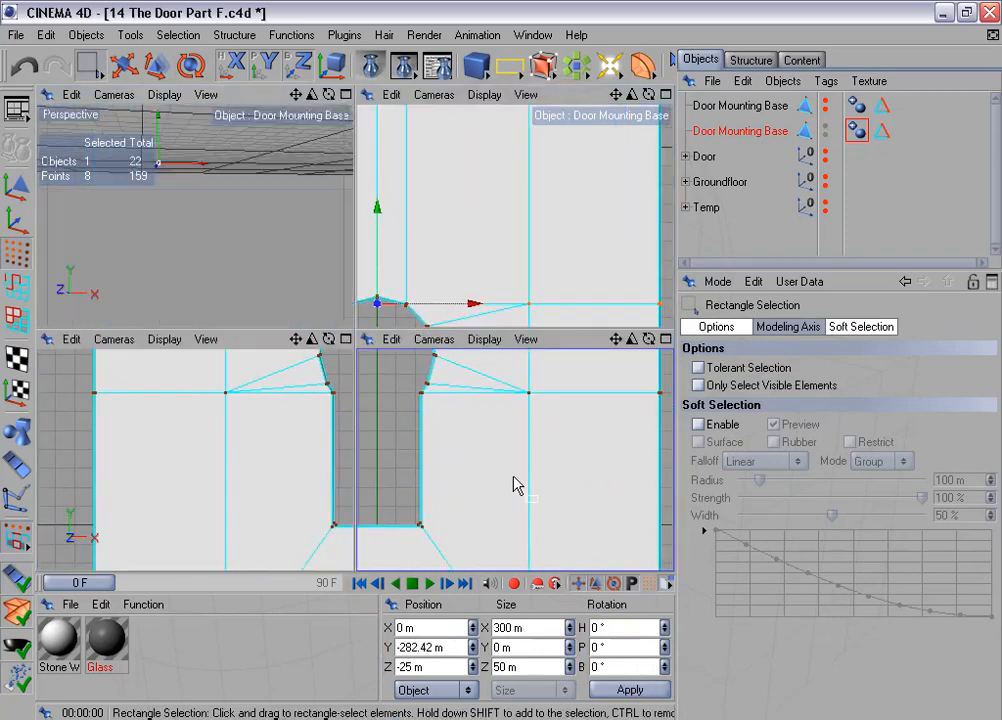
middle_click(264, 280)
scroll(264, 280, down, 5)
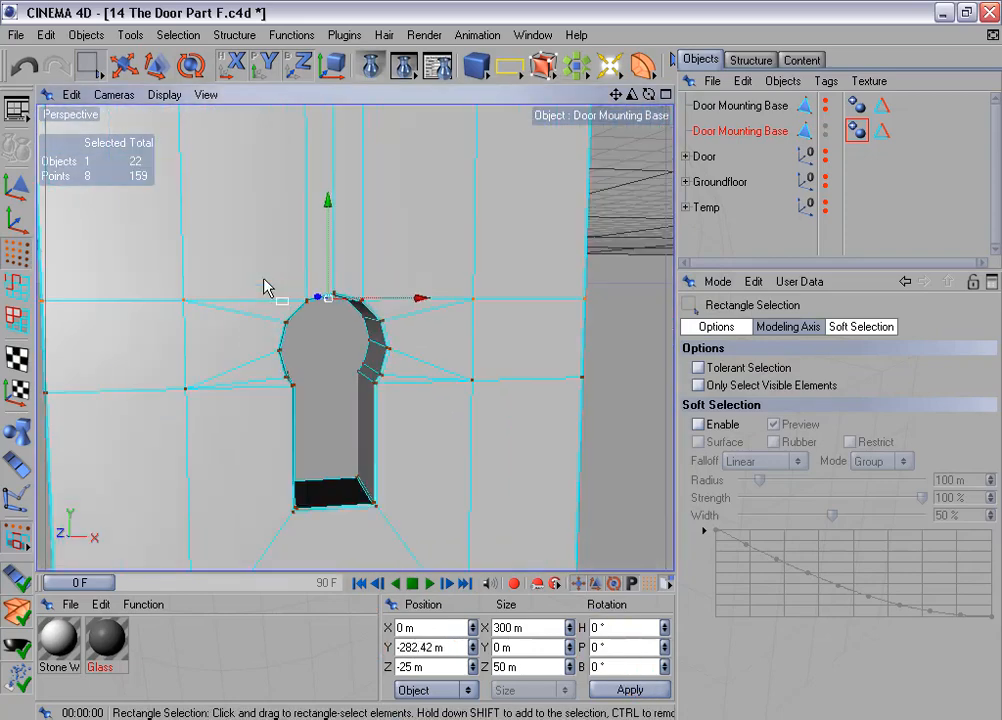
scroll(264, 280, down, 6)
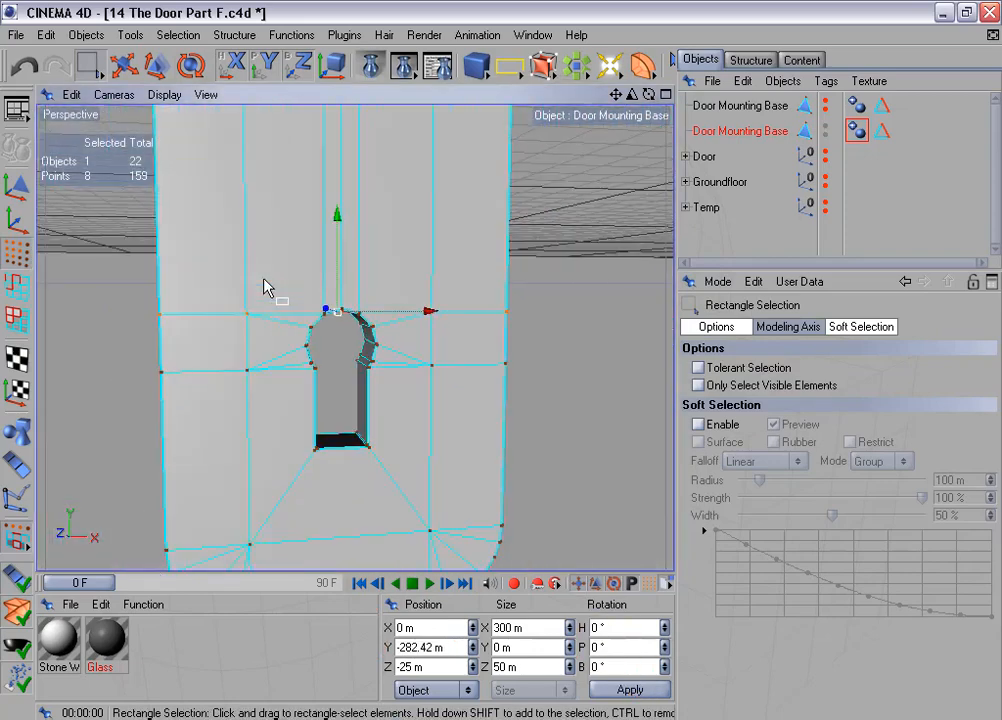
Step: Render a preview of the lock plate in the perspective view to examine its lower end and keyhole
alt+drag(271, 274, 376, 233)
scroll(255, 256, down, 3)
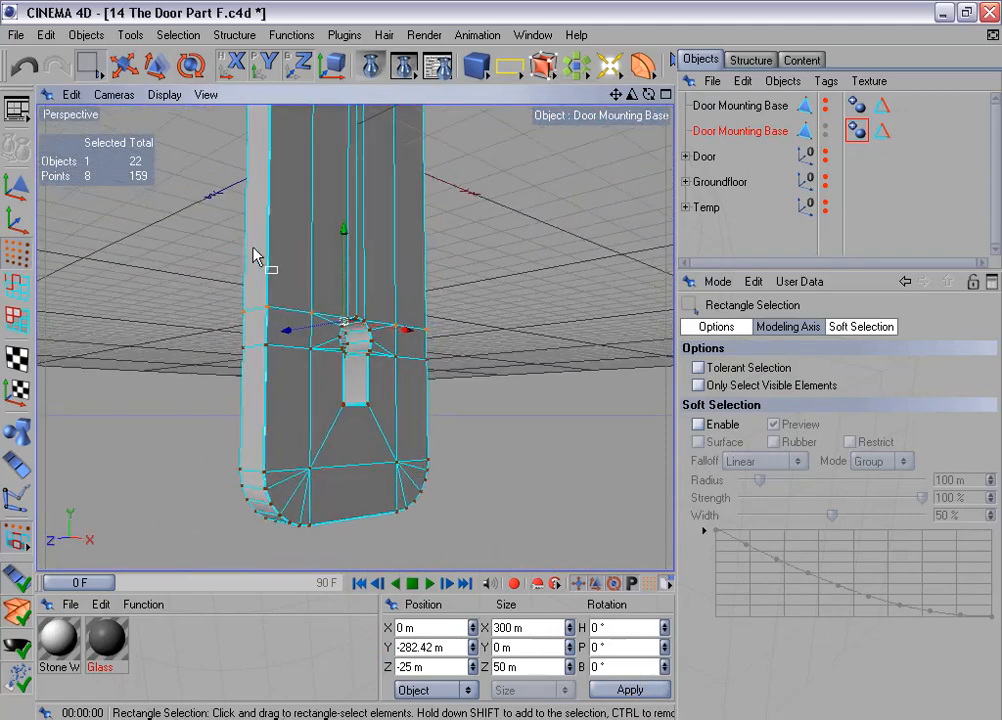
key(ctrl+r)
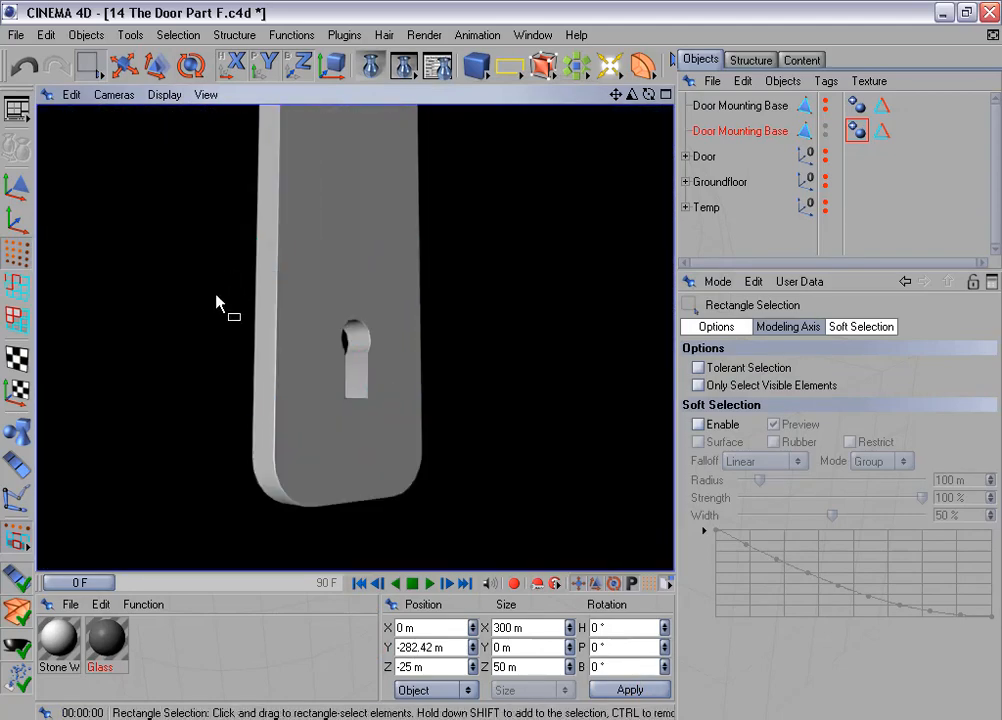
scroll(484, 321, up, 4)
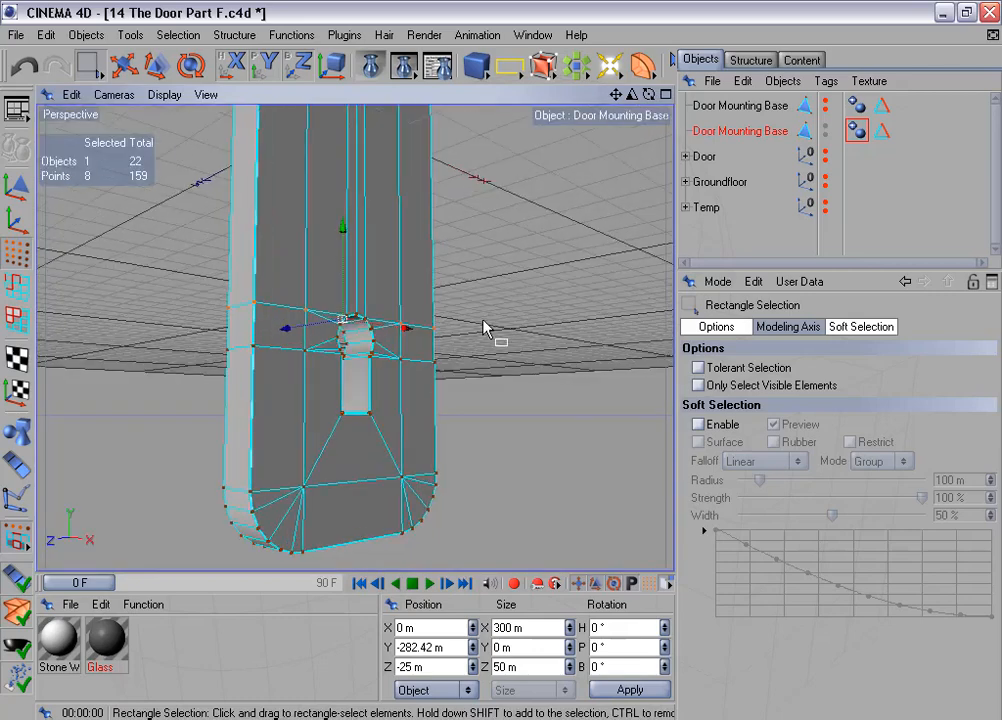
Step: Delete the edited Door Mounting Base copy and make the remaining hidden Door Mounting Base visible in the editor
alt+middle_drag(484, 314, 484, 373)
click(741, 133)
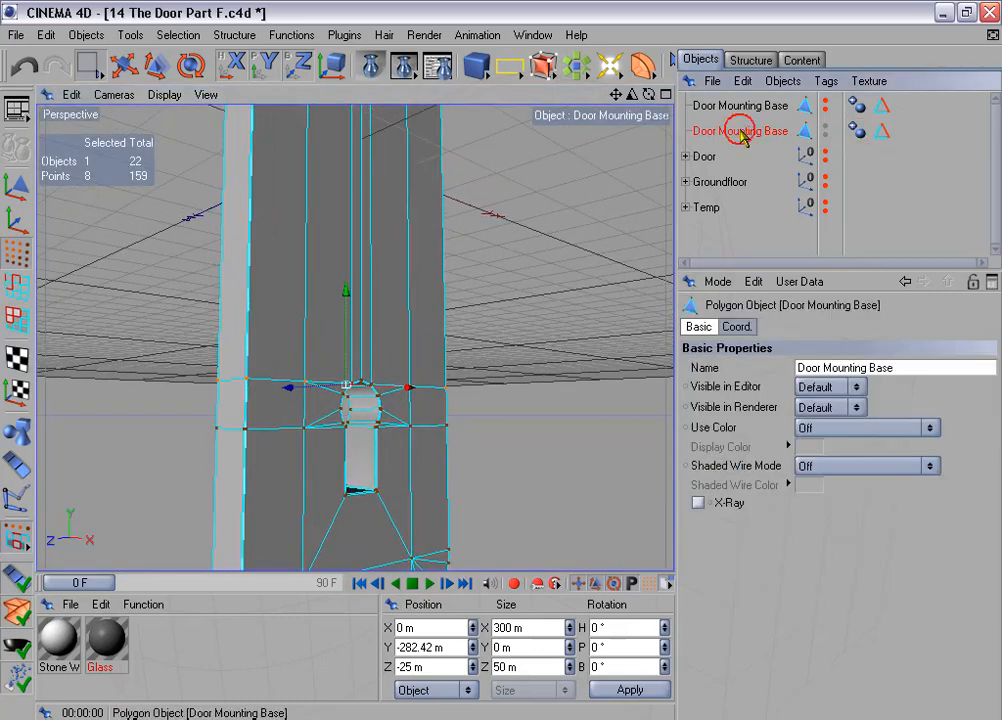
key(Delete)
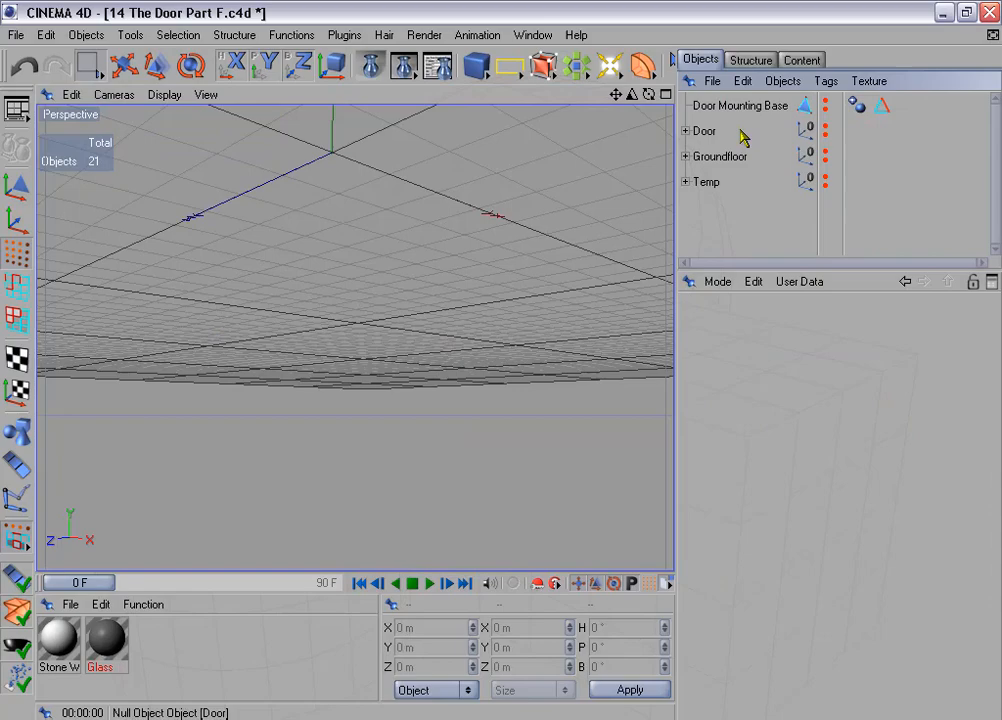
click(824, 106)
scroll(510, 217, down, 6)
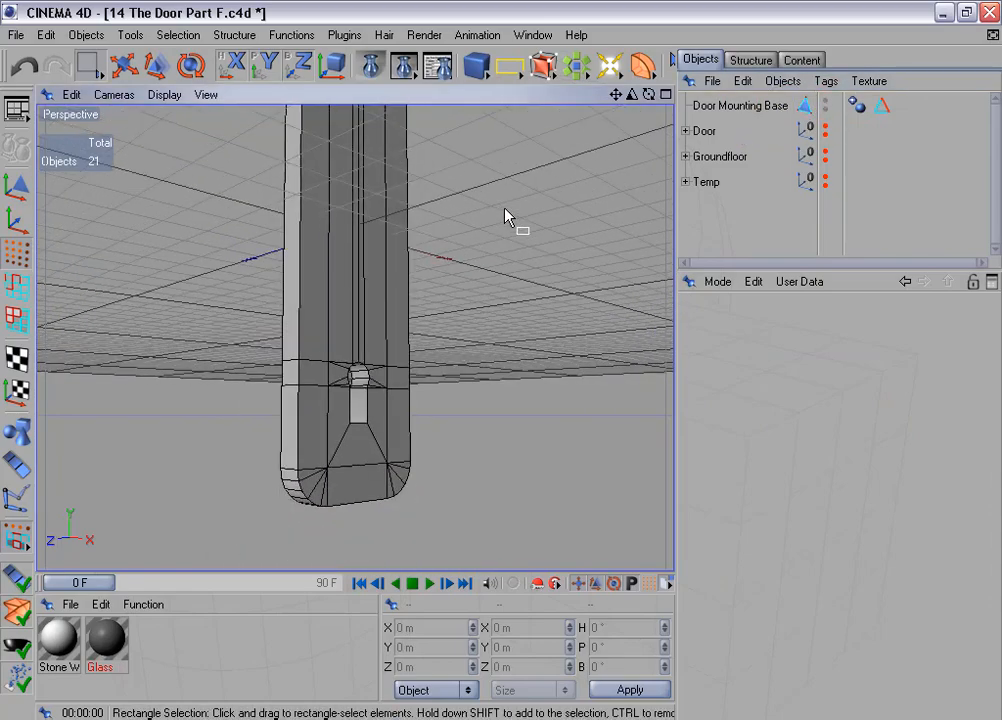
alt+middle_drag(472, 199, 462, 286)
alt+drag(465, 232, 503, 435)
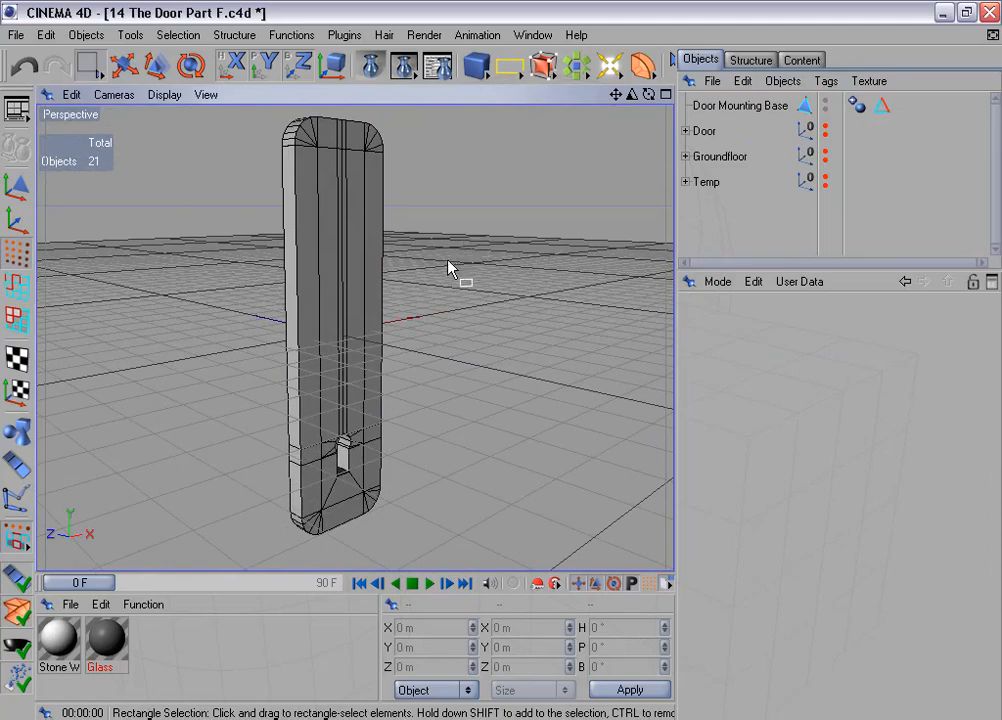
alt+drag(498, 350, 502, 369)
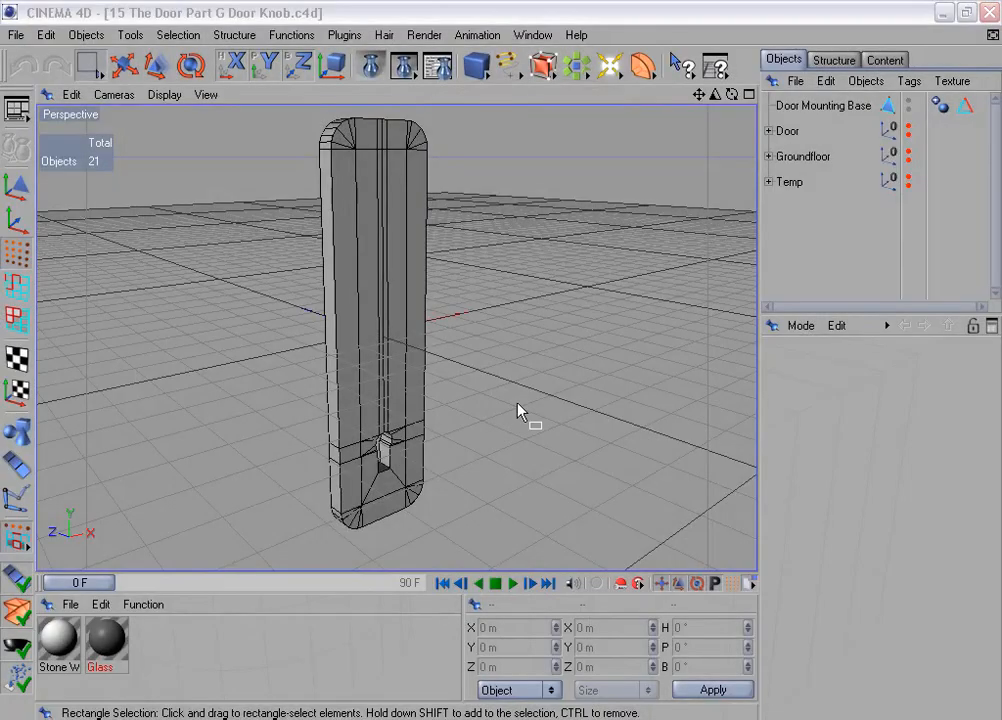
Step: Add a sphere for the door knob and move it along the Z axis until it sits clear in front of the plate
alt+drag(530, 430, 507, 300)
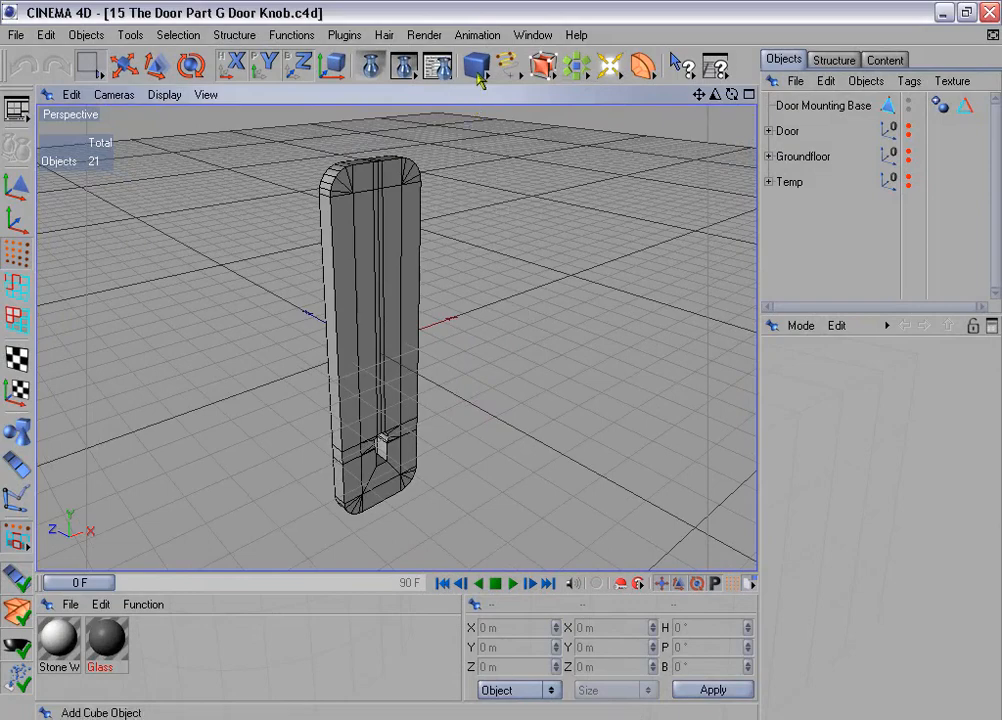
drag(476, 65, 536, 88)
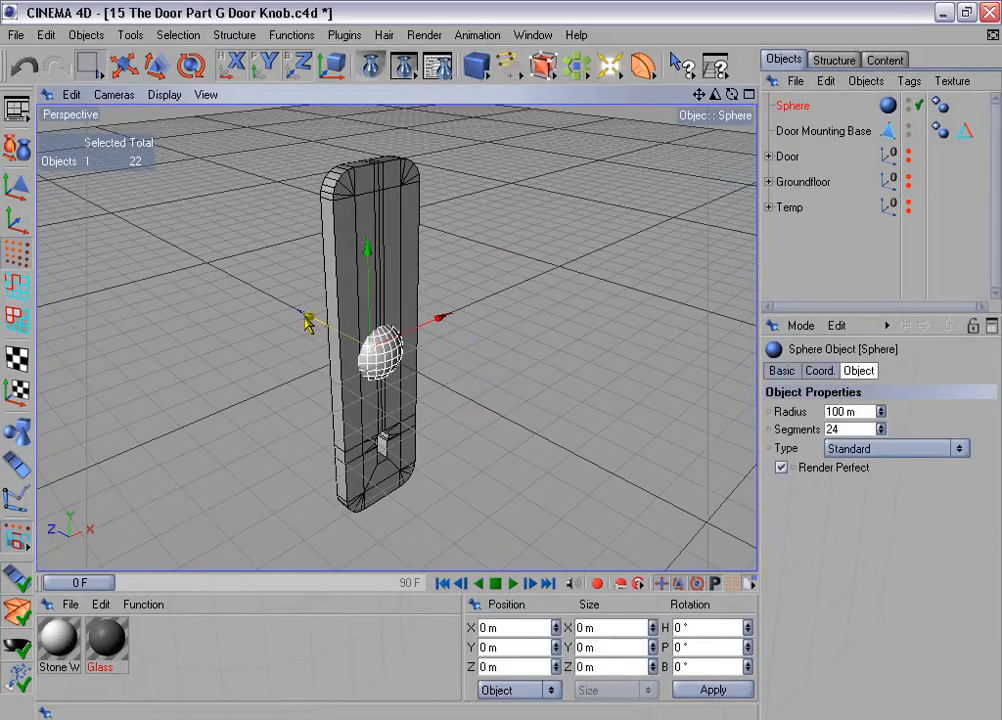
drag(310, 319, 362, 342)
middle_click(492, 328)
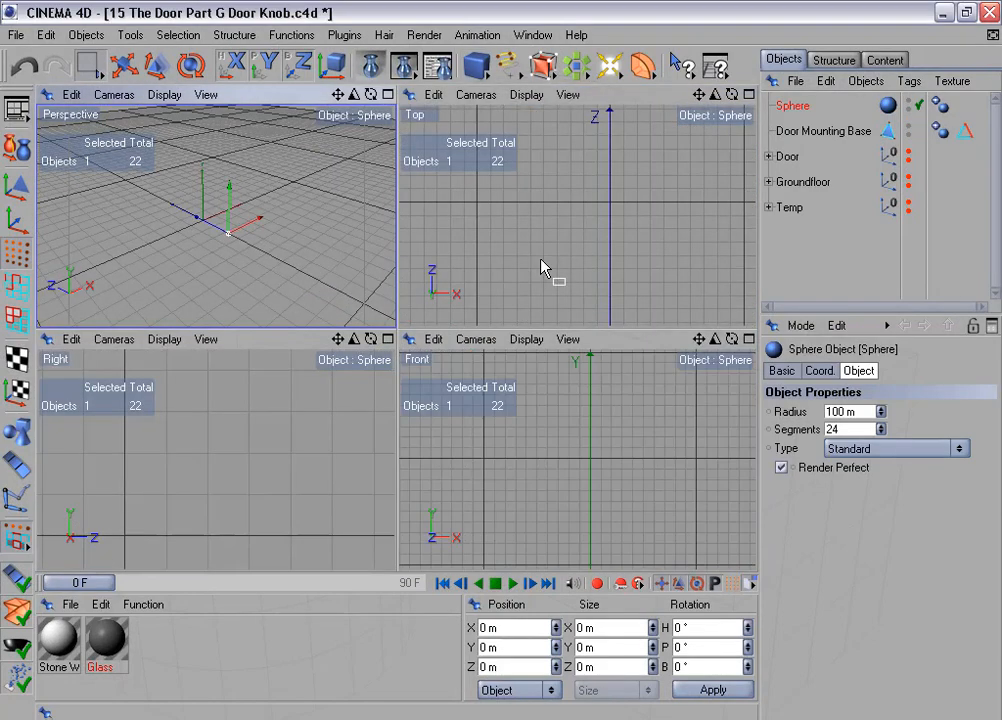
middle_click(539, 264)
scroll(516, 303, down, 3)
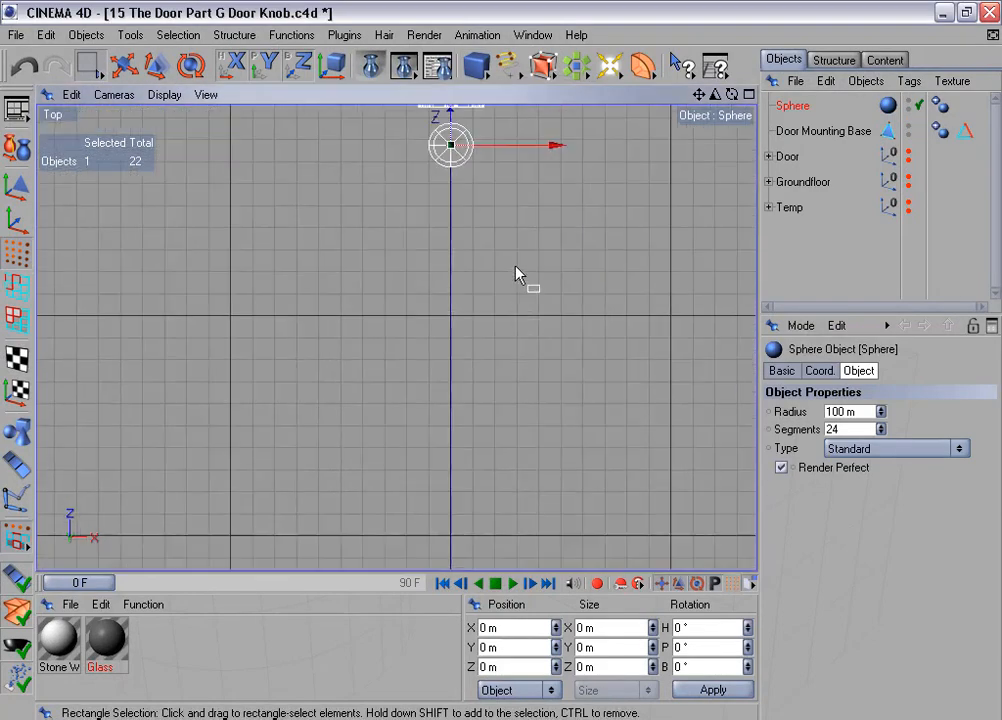
alt+middle_drag(514, 266, 483, 398)
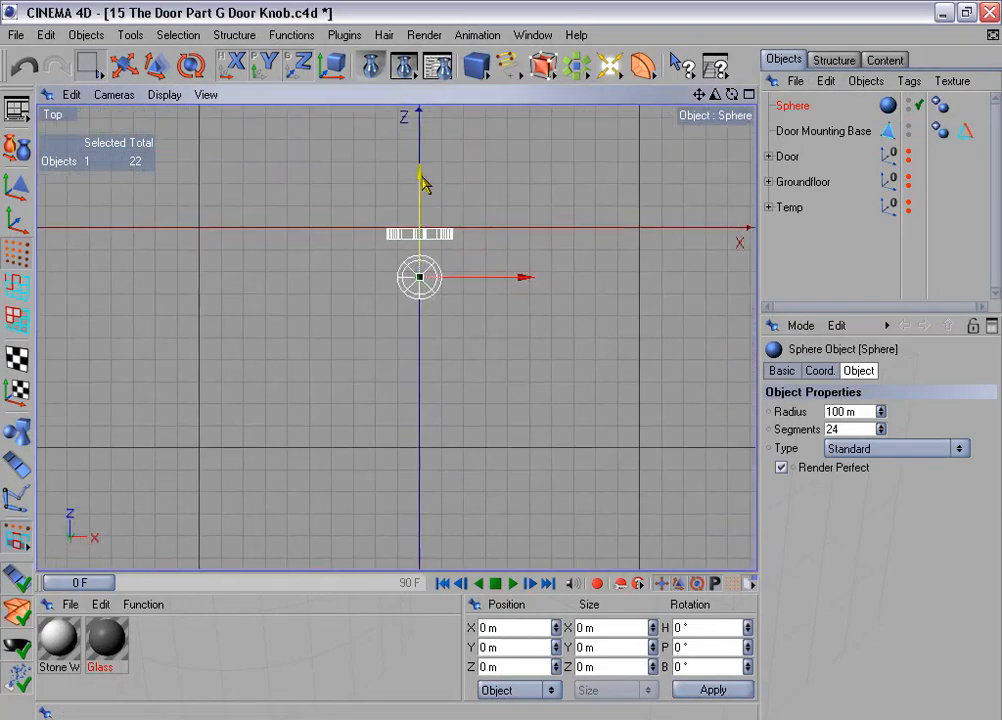
drag(419, 180, 419, 192)
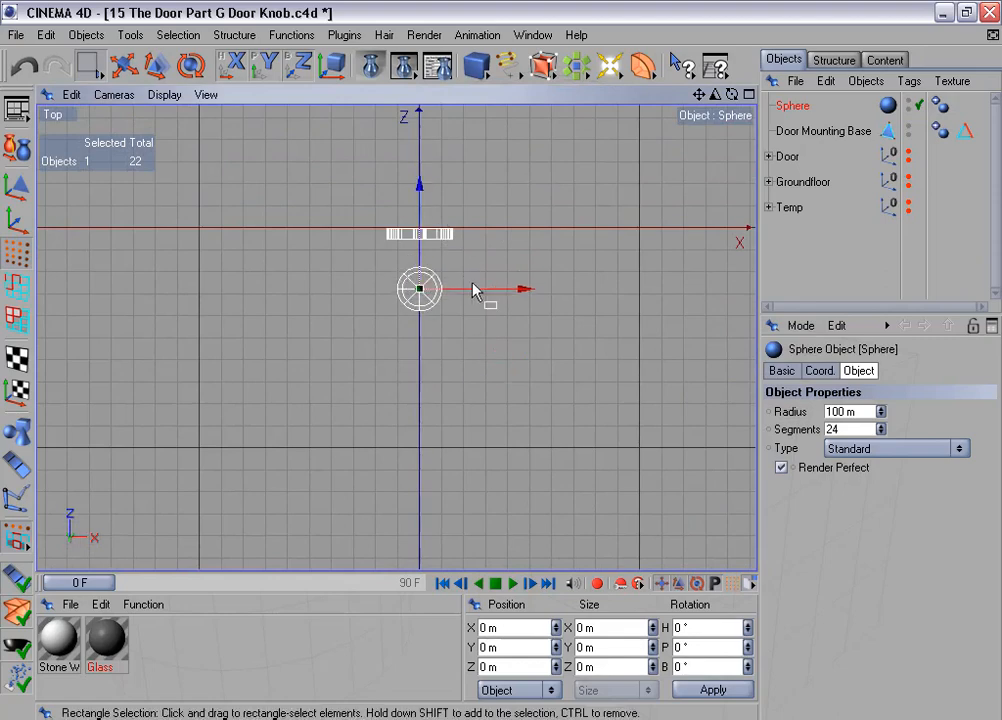
Step: Raise the sphere along the Y axis so it sits in front of the plate's upper half
middle_click(476, 286)
middle_click(297, 262)
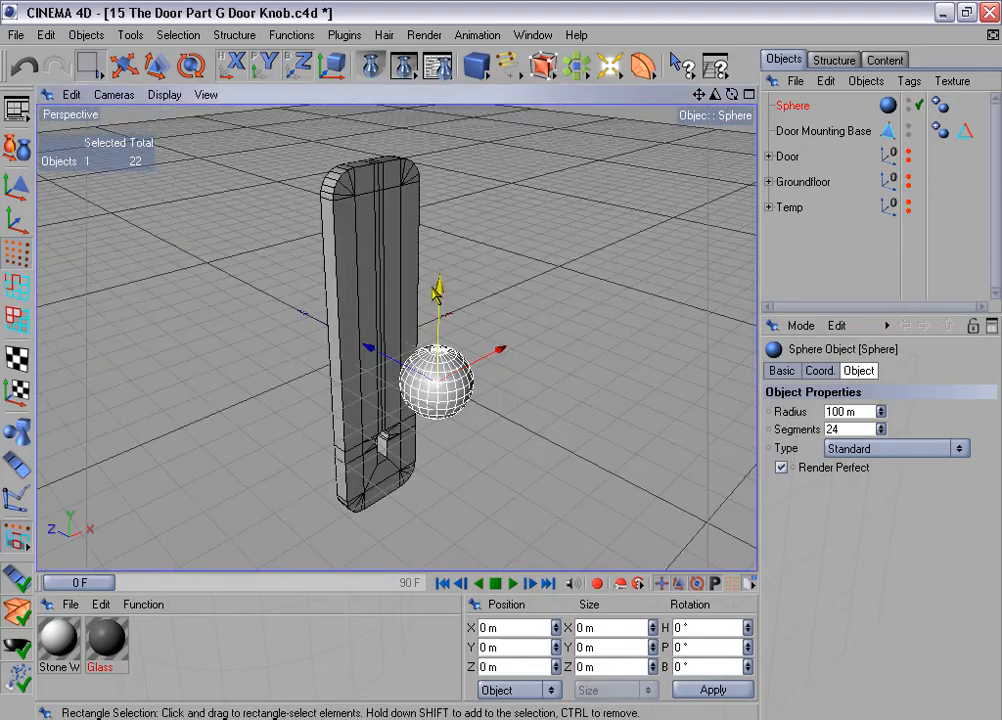
drag(440, 289, 442, 226)
Step: Enlarge the sphere to a radius of 140 m, checking its size against the plate in the front view
middle_click(543, 454)
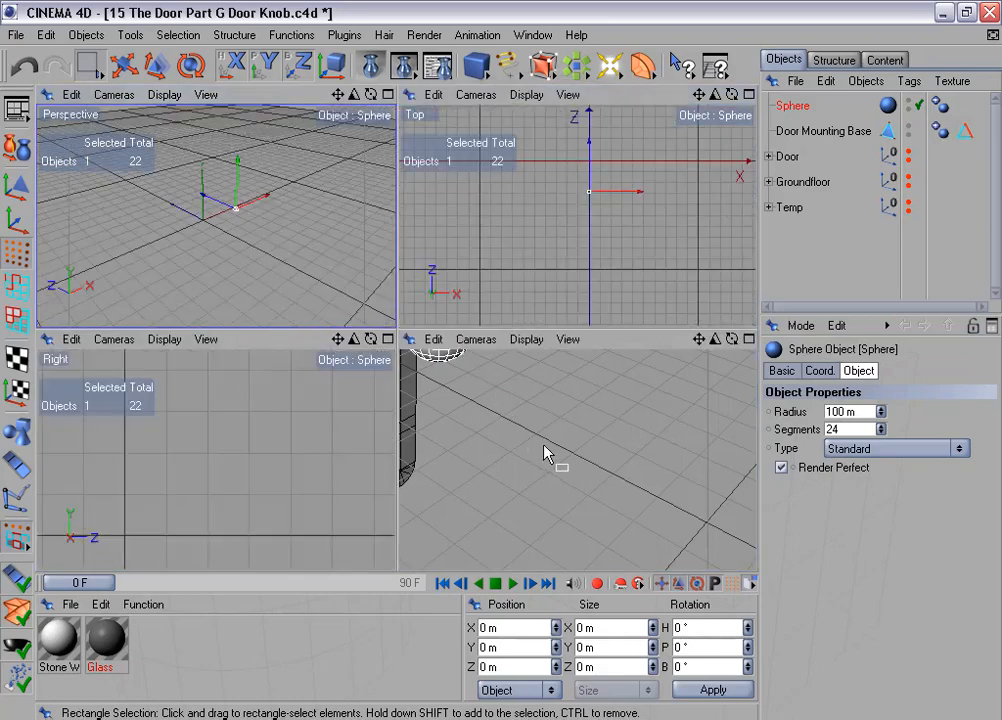
middle_click(543, 454)
scroll(543, 454, down, 3)
scroll(537, 438, down, 2)
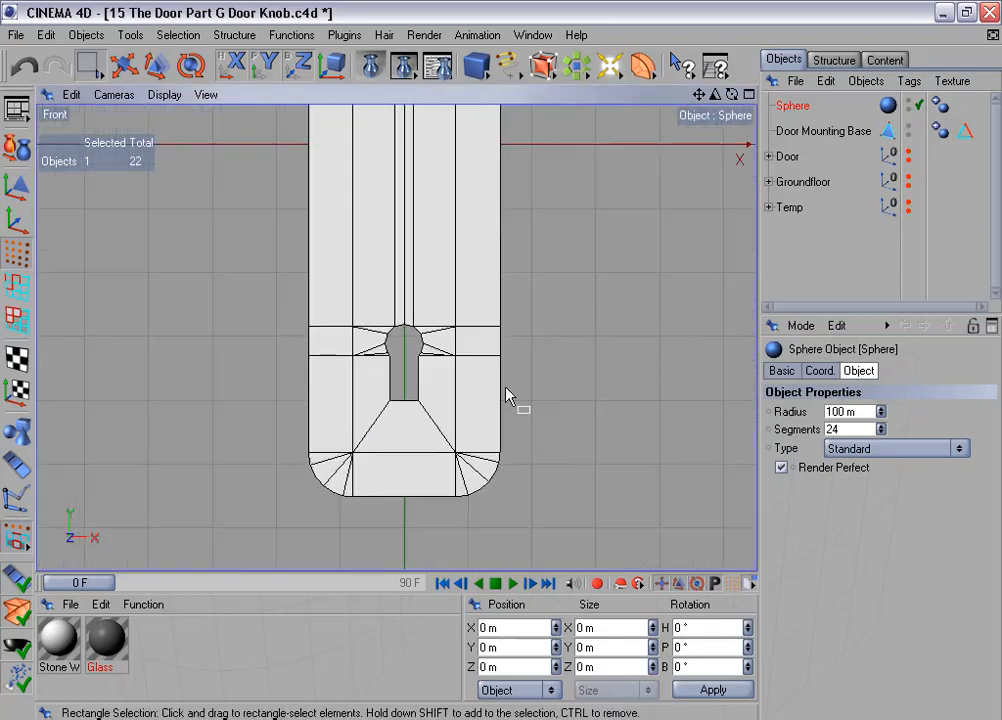
alt+middle_drag(473, 247, 450, 580)
scroll(473, 247, down, 2)
alt+middle_drag(473, 247, 473, 163)
scroll(490, 267, down, 2)
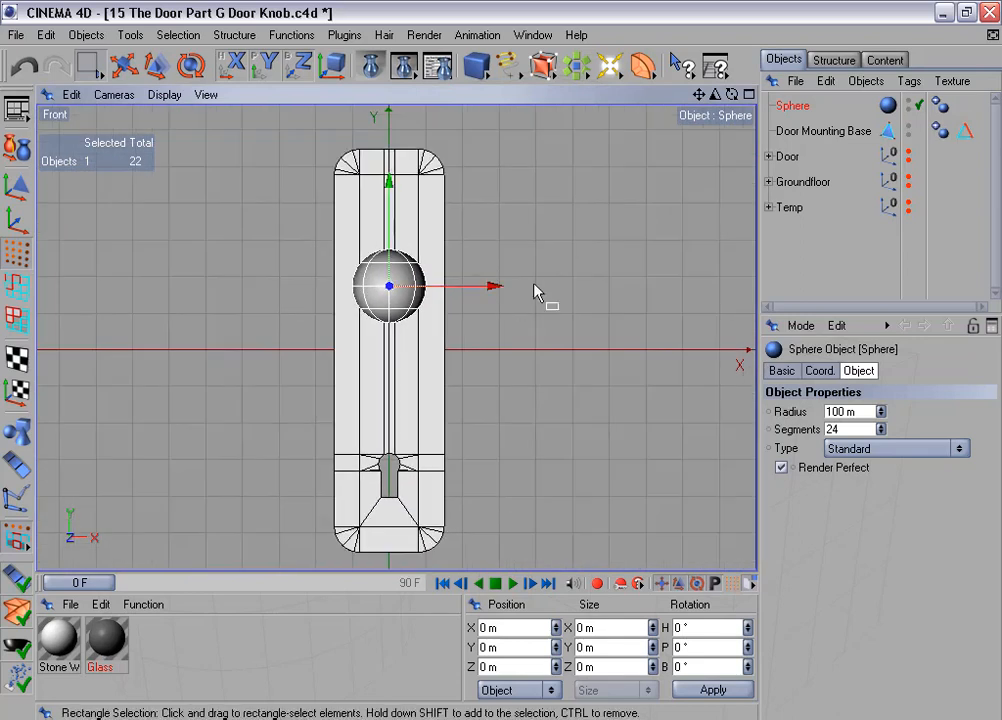
click(862, 374)
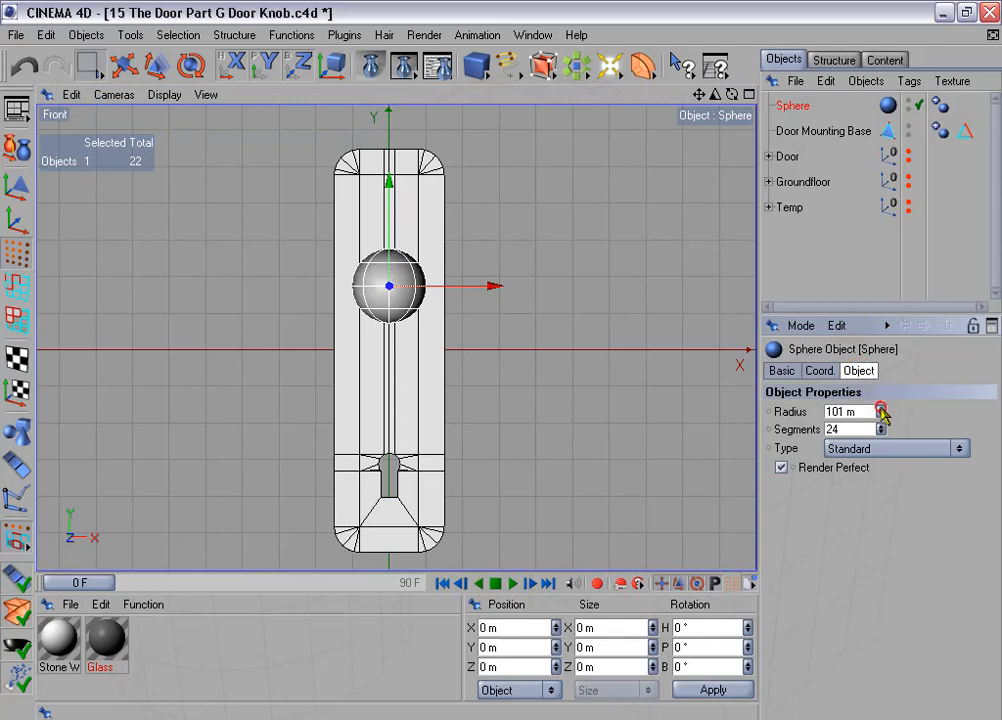
drag(882, 411, 919, 390)
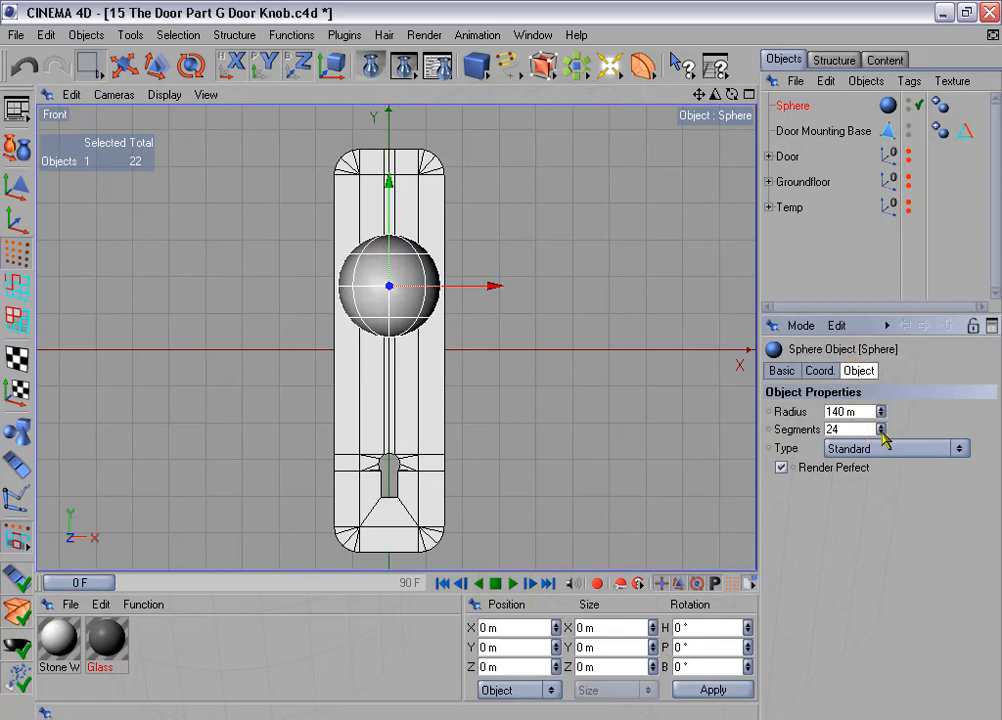
Step: Set the sphere's segments to 12 and convert it to an editable polygon object
drag(880, 428, 880, 441)
middle_click(445, 355)
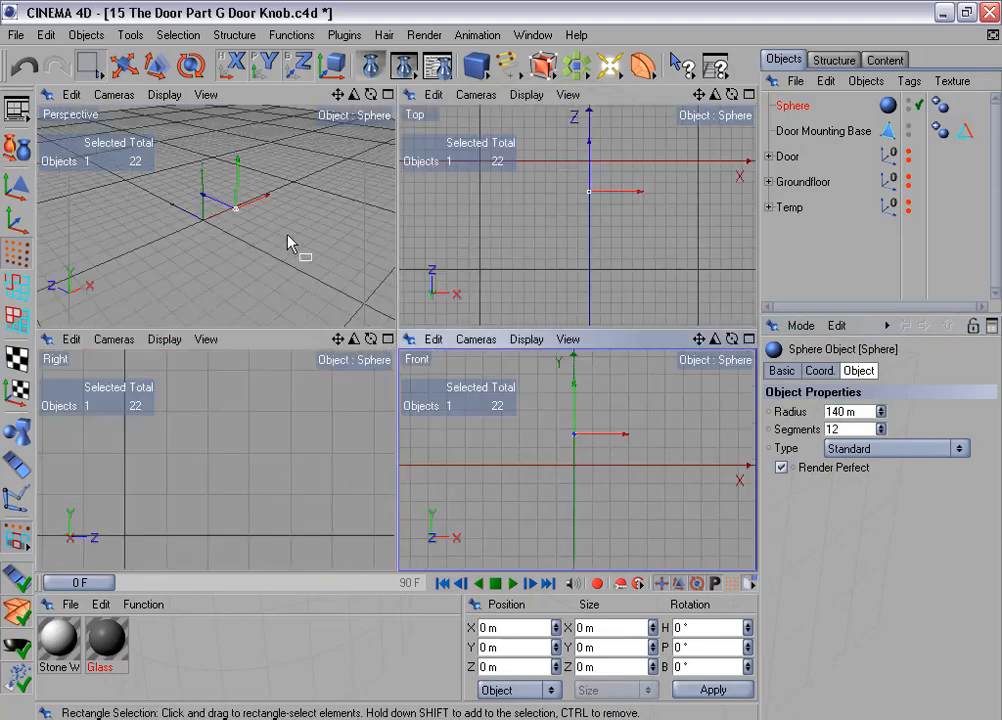
middle_click(290, 243)
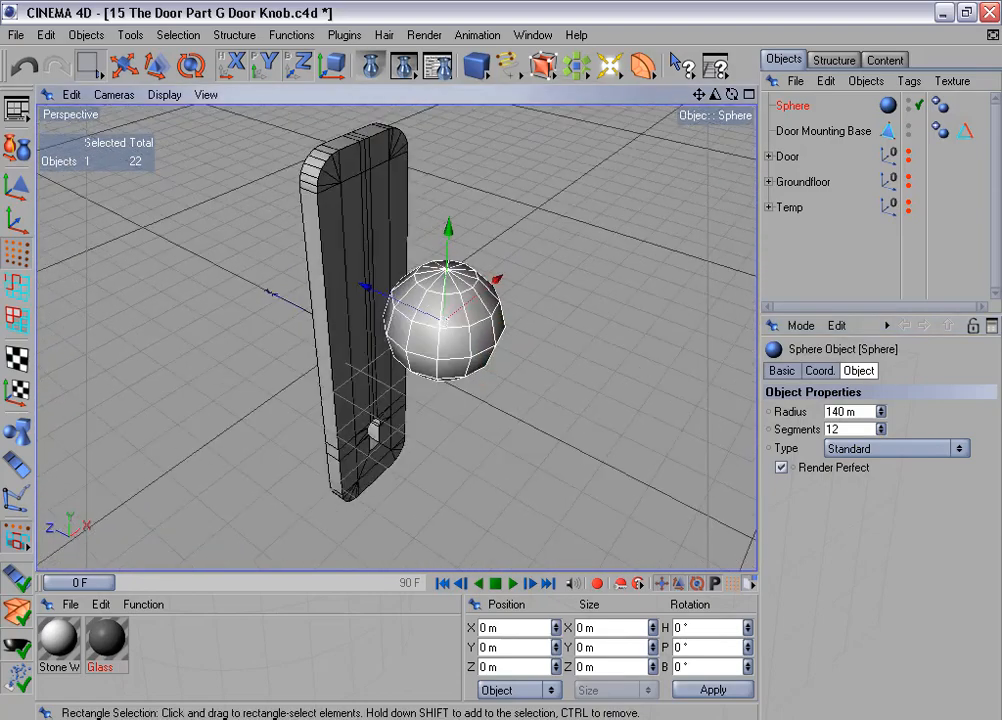
alt+drag(549, 271, 537, 262)
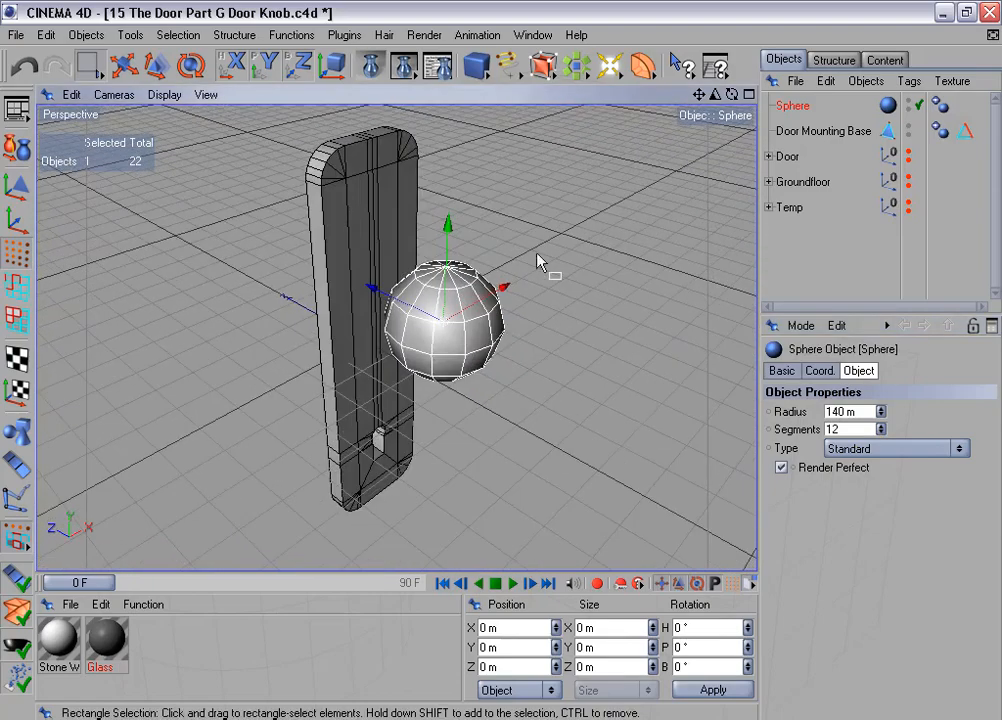
click(22, 154)
scroll(499, 391, up, 4)
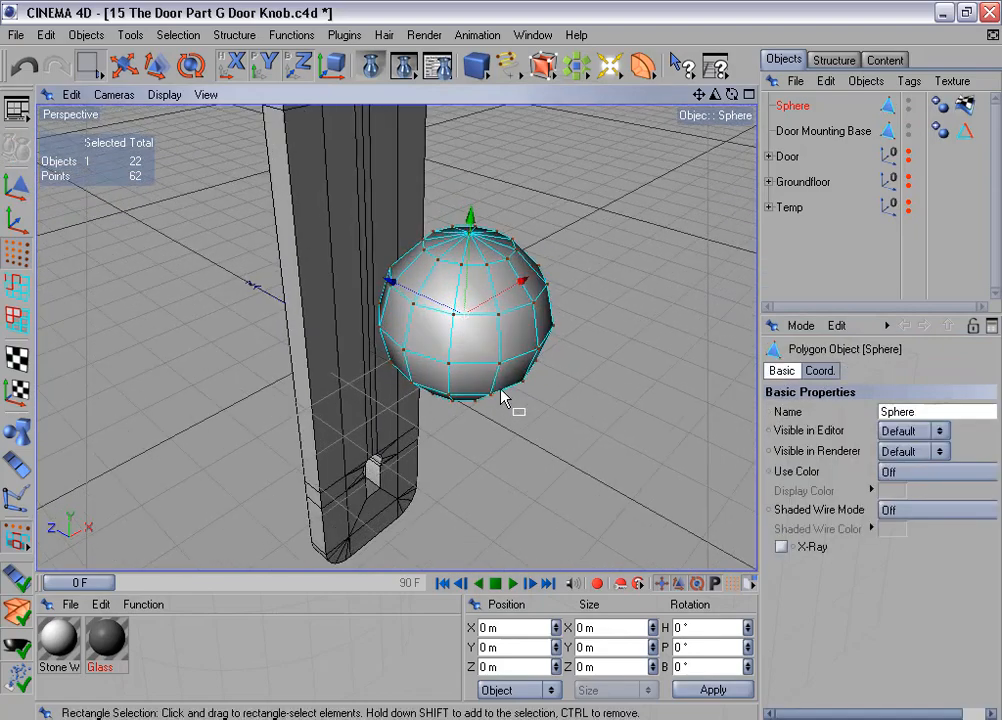
alt+drag(499, 391, 501, 361)
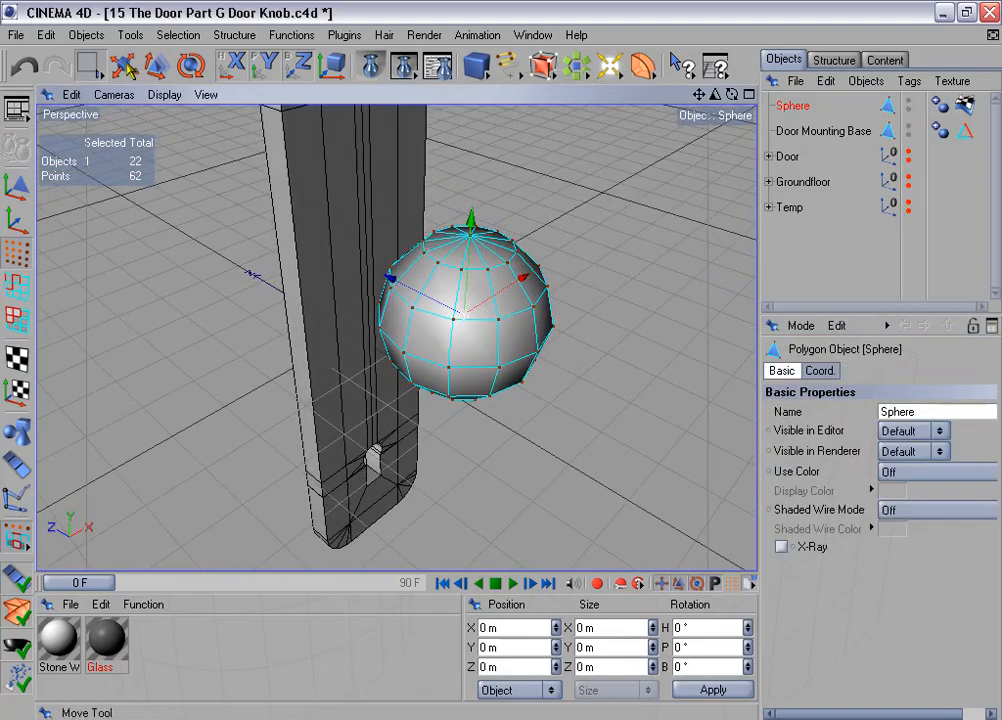
Step: Rotate the whole sphere to a 90° pitch so its poles lie along the axis through the door mounting base
click(130, 70)
click(20, 188)
scroll(110, 130, down, 1)
click(191, 68)
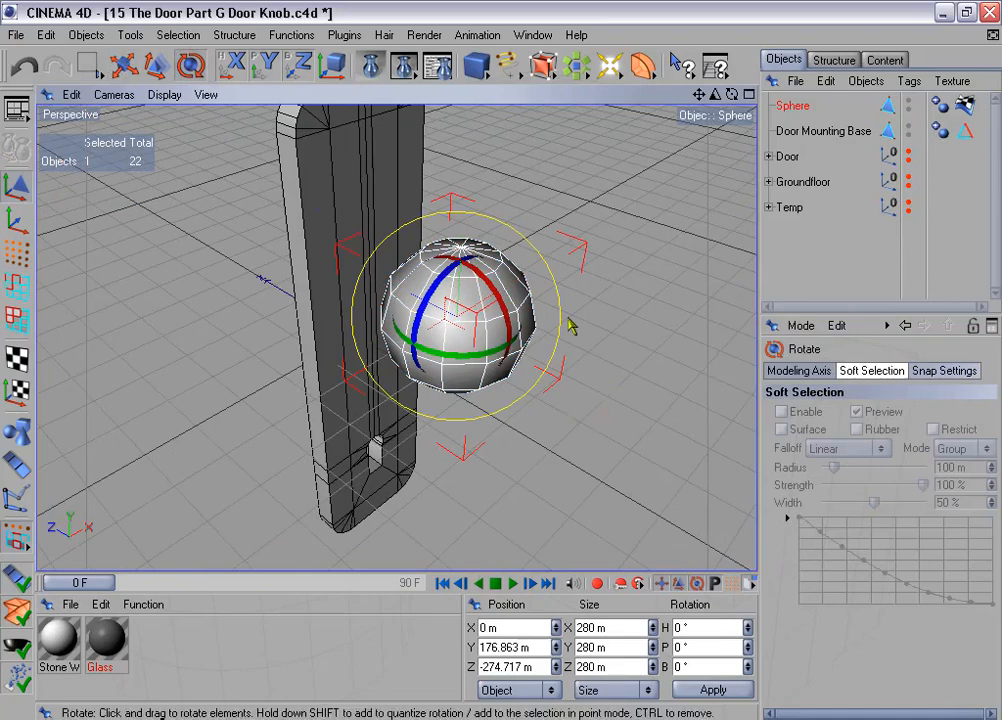
alt+drag(570, 325, 553, 298)
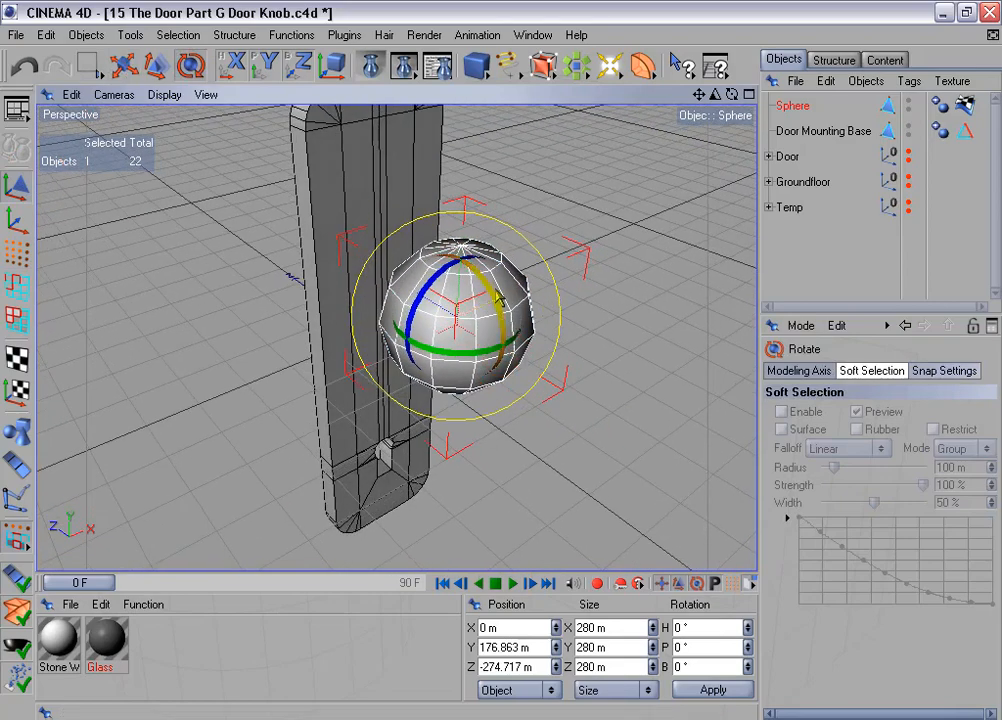
drag(486, 288, 520, 410)
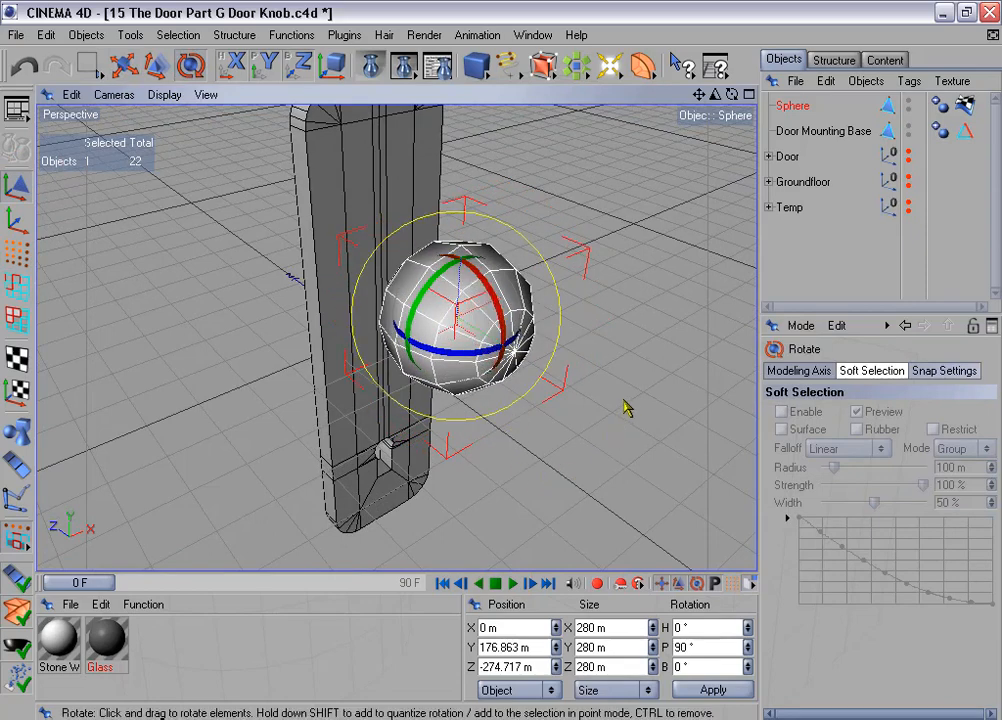
alt+drag(624, 408, 624, 408)
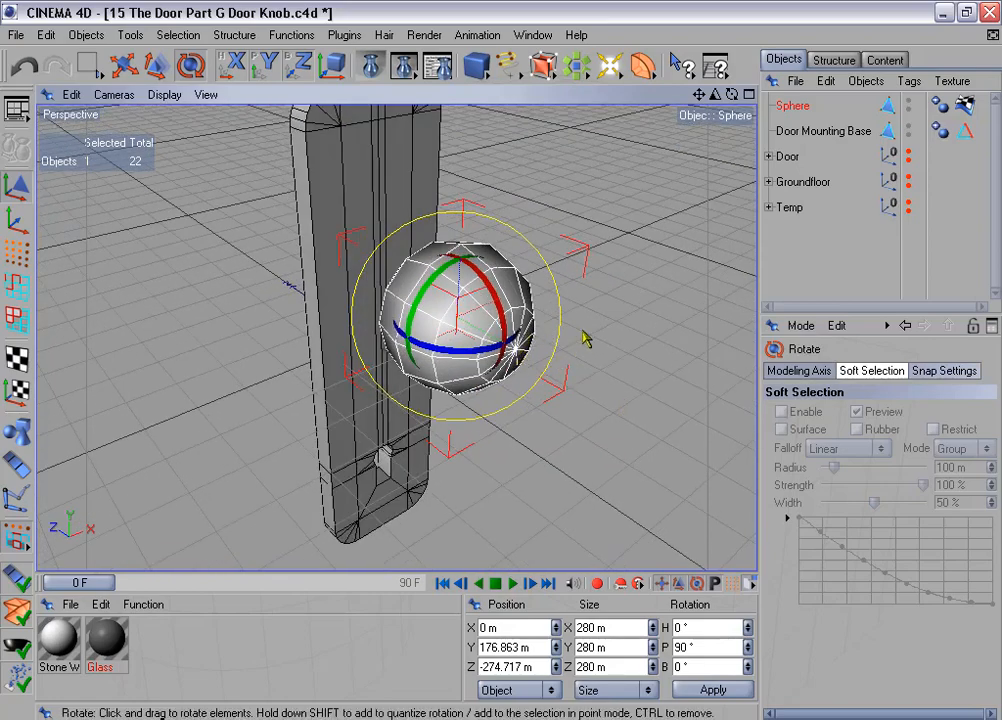
alt+drag(585, 340, 601, 340)
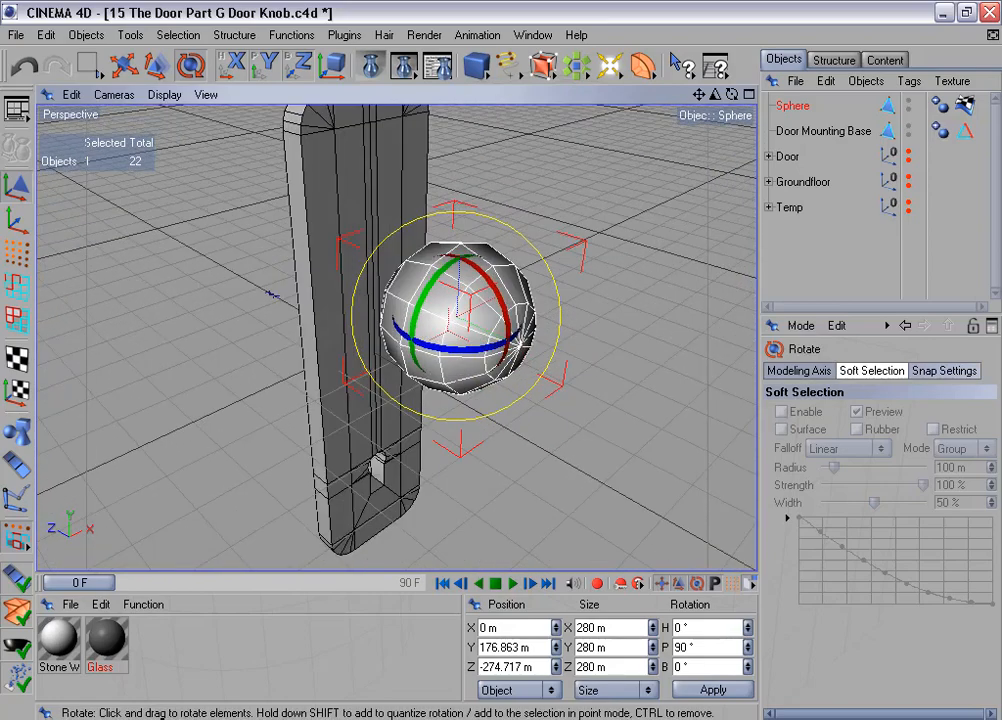
Step: Reset only the sphere's object axis to a pitch of 0°, leaving its geometry in place, and return to model mode
click(18, 220)
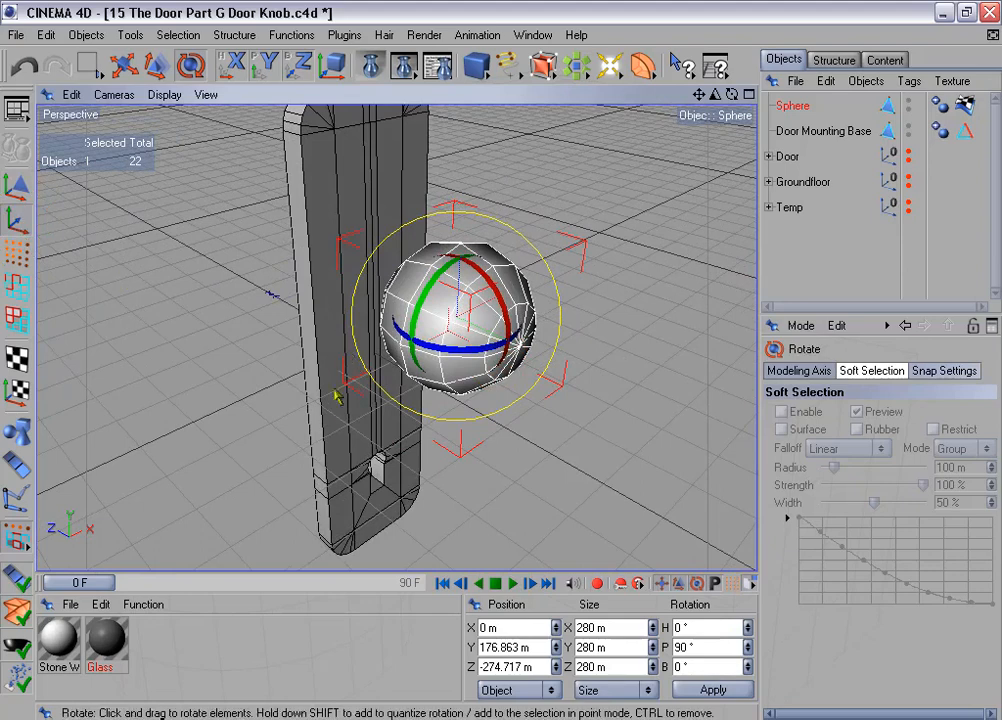
click(706, 648)
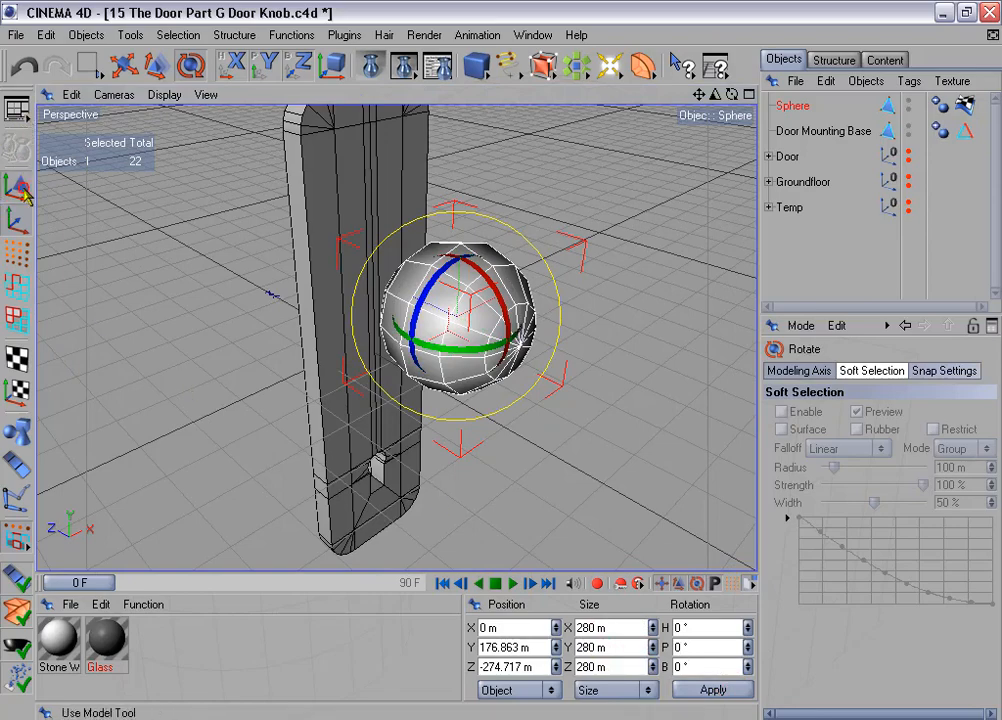
click(126, 66)
mouse_move(300, 250)
alt+mouse_down()
mouse_move(235, 250)
mouse_move(310, 245)
alt+mouse_up()
Step: In the Right view, scale the sphere along Z to about 0.8, giving a depth of about 221 m
middle_click(611, 297)
middle_click(324, 454)
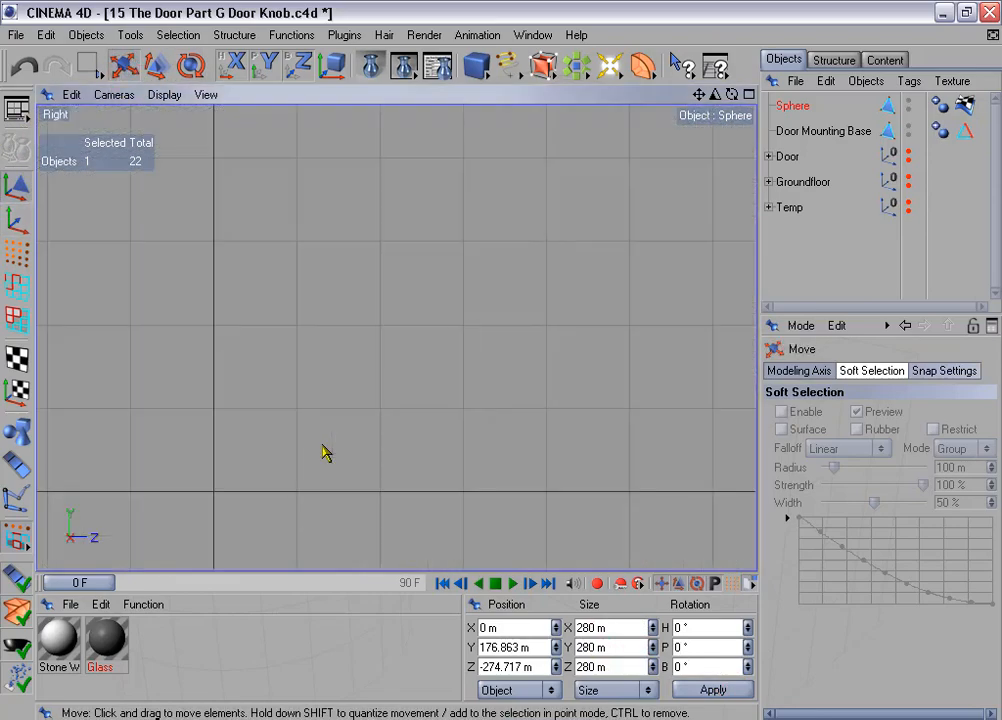
key(o)
scroll(329, 398, down, 5)
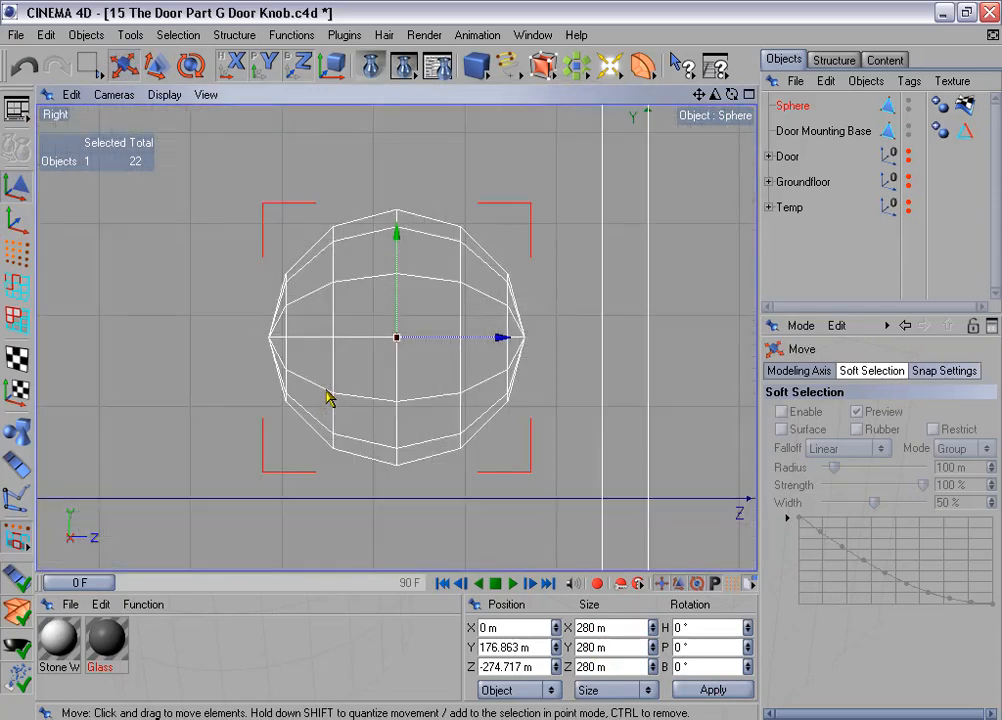
alt+middle_drag(479, 361, 423, 330)
scroll(479, 361, up, 1)
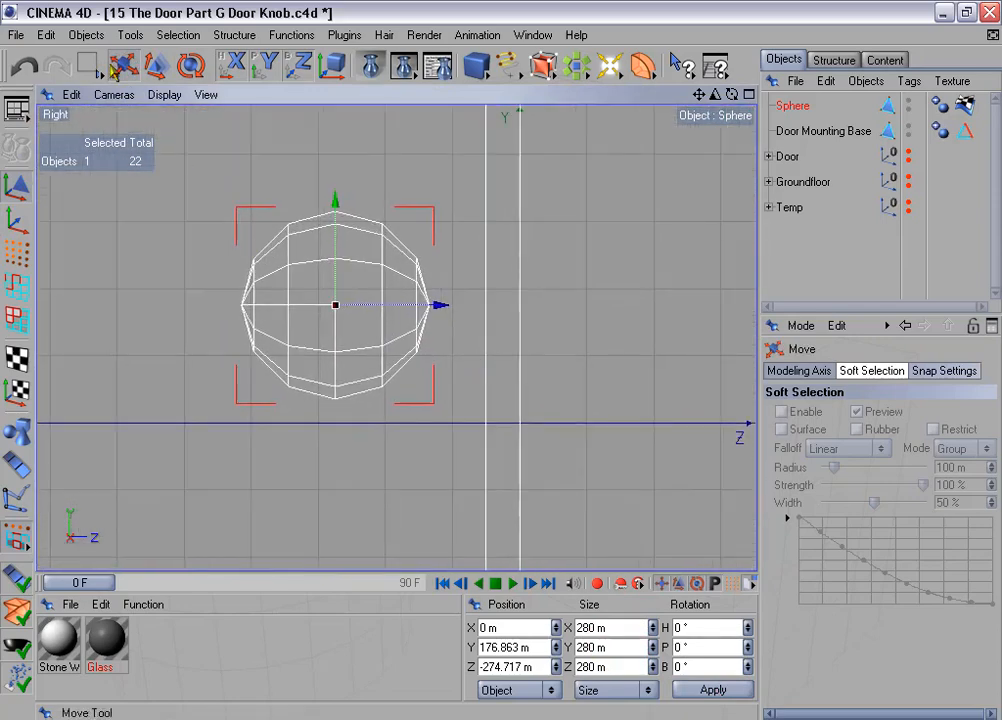
click(157, 64)
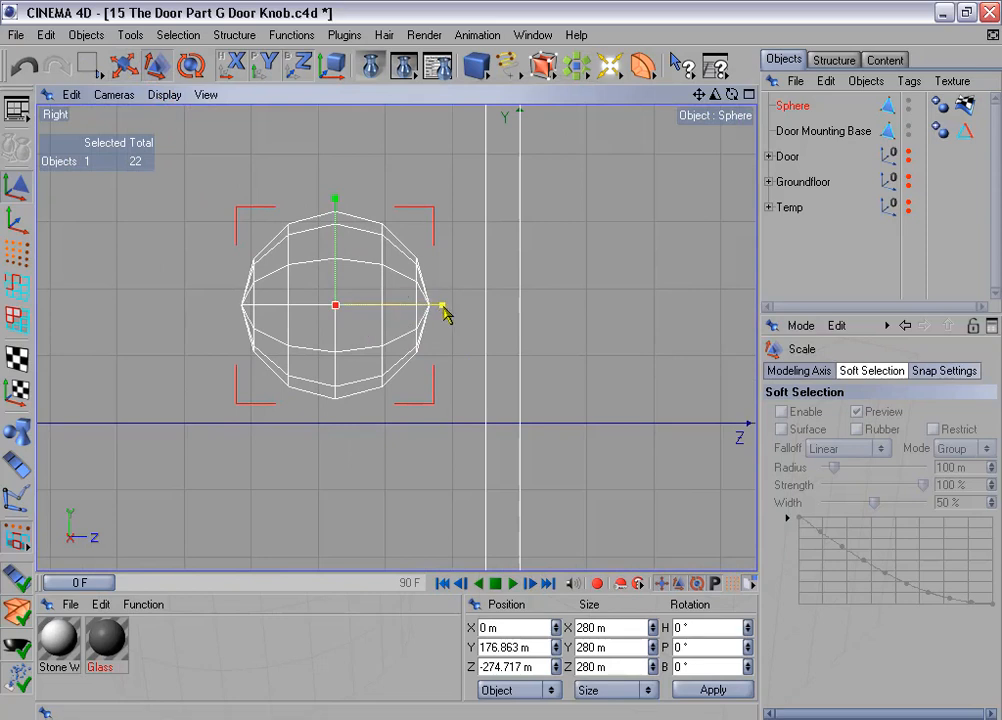
drag(443, 308, 418, 308)
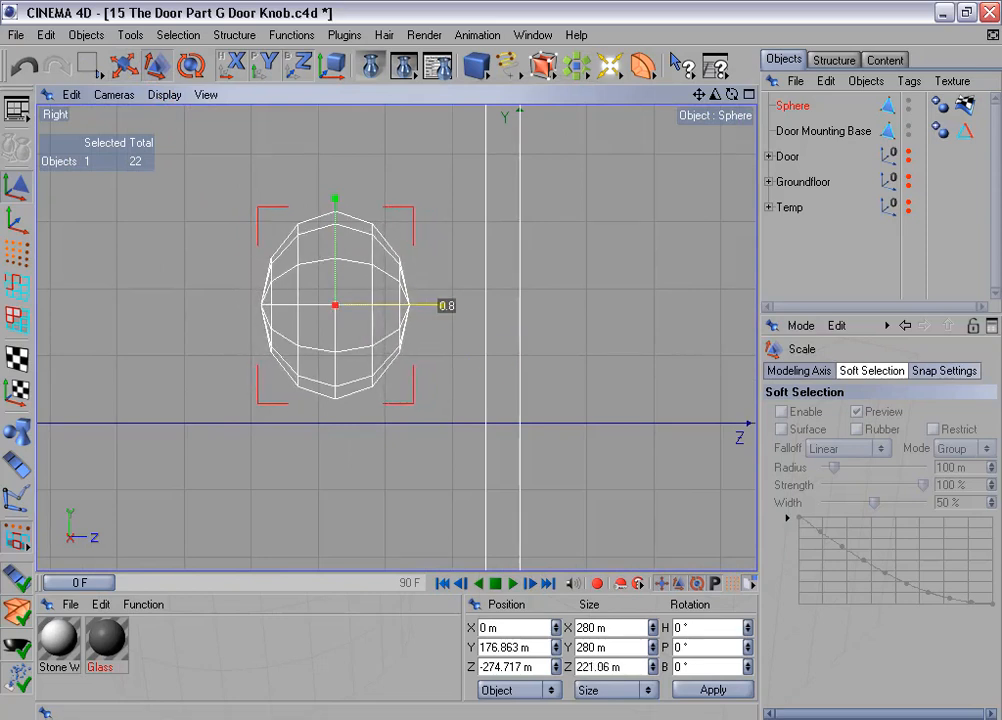
scroll(291, 332, up, 1)
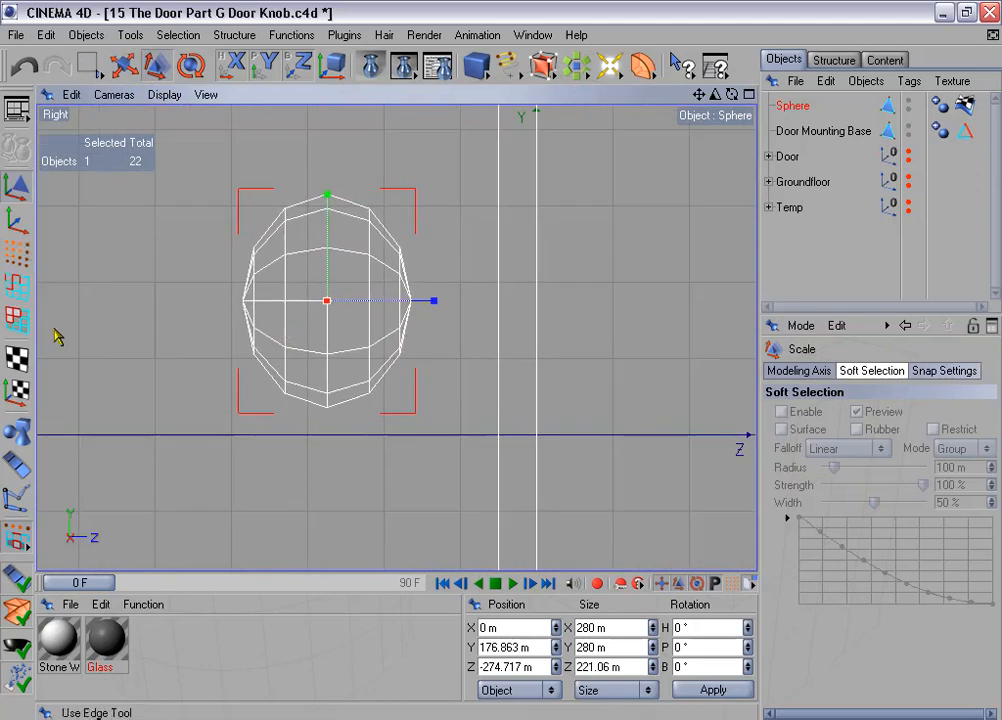
Step: Select the 12 edges of the sphere's middle loop and scale the loop to about 267 m in X and Y
click(16, 287)
click(88, 68)
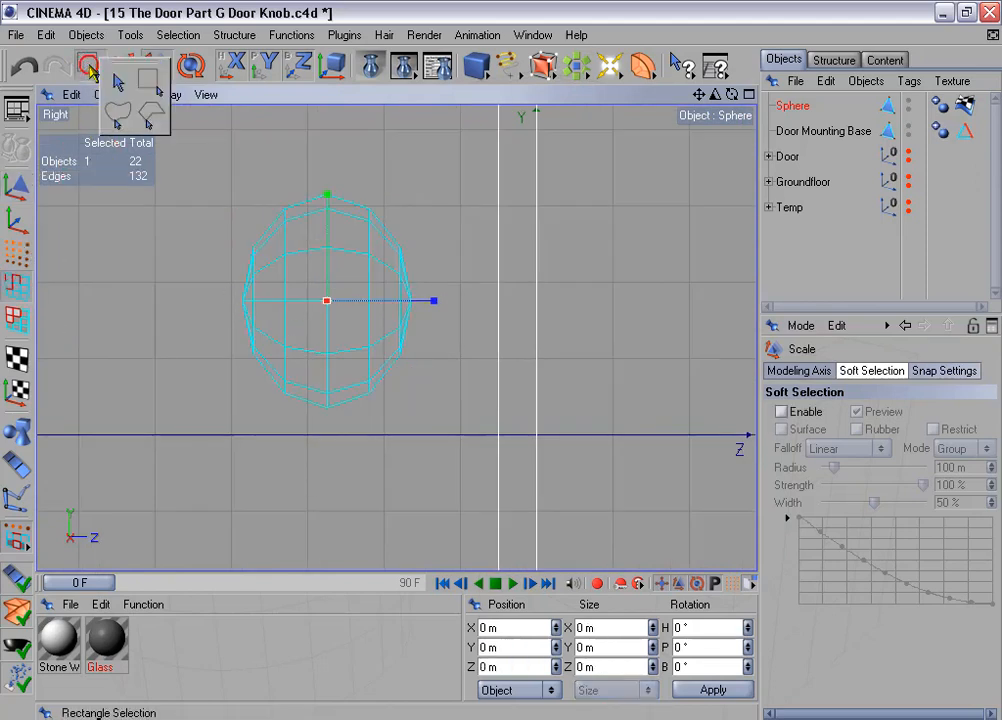
click(147, 79)
drag(316, 168, 336, 503)
click(155, 68)
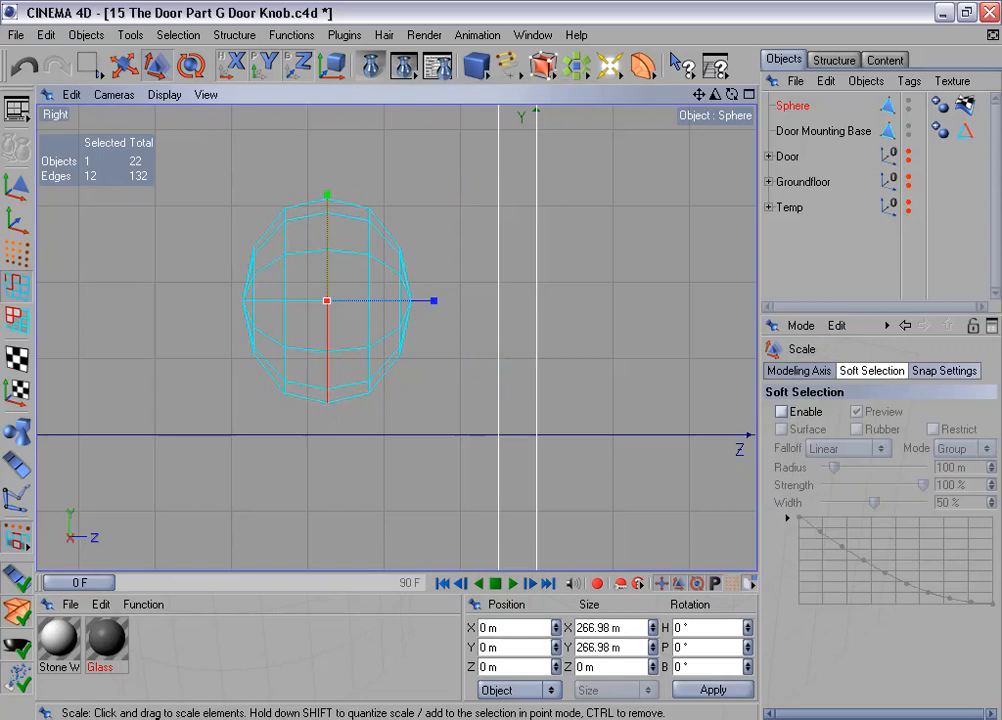
Step: Render a preview of the knob in the Perspective view and inspect its shape from different angles
middle_click(437, 215)
middle_click(313, 212)
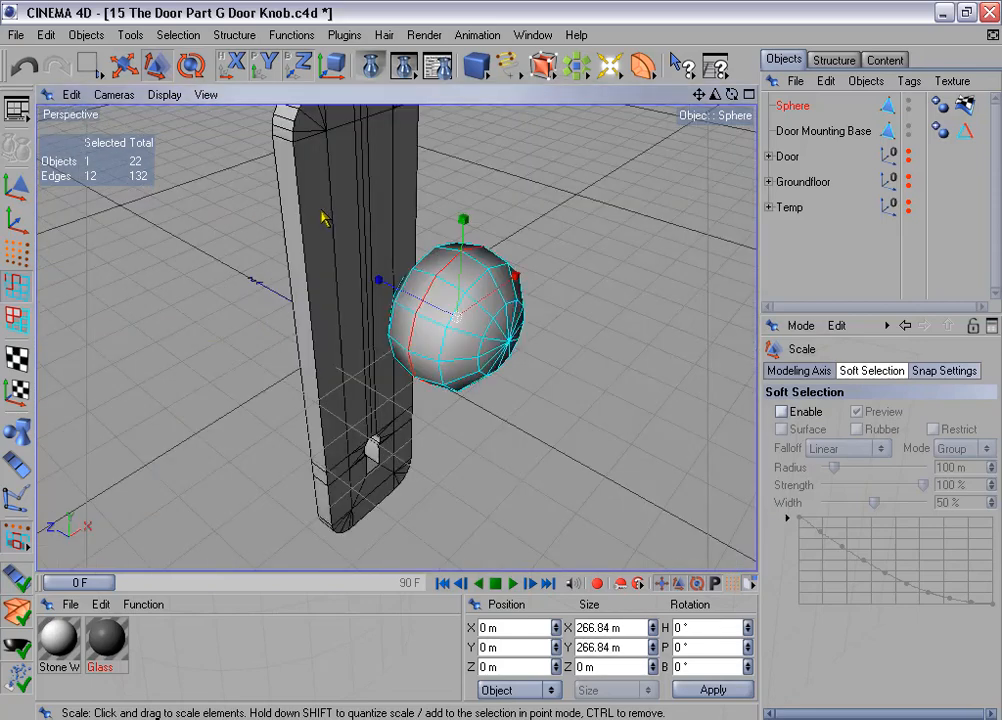
alt+drag(525, 363, 407, 210)
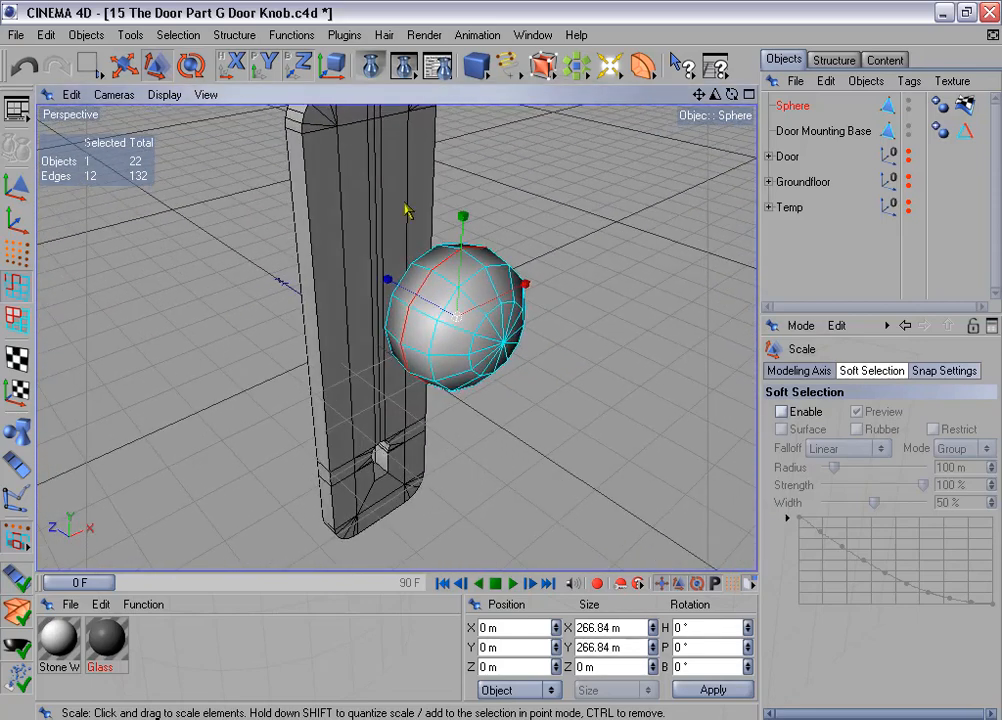
key(ctrl+r)
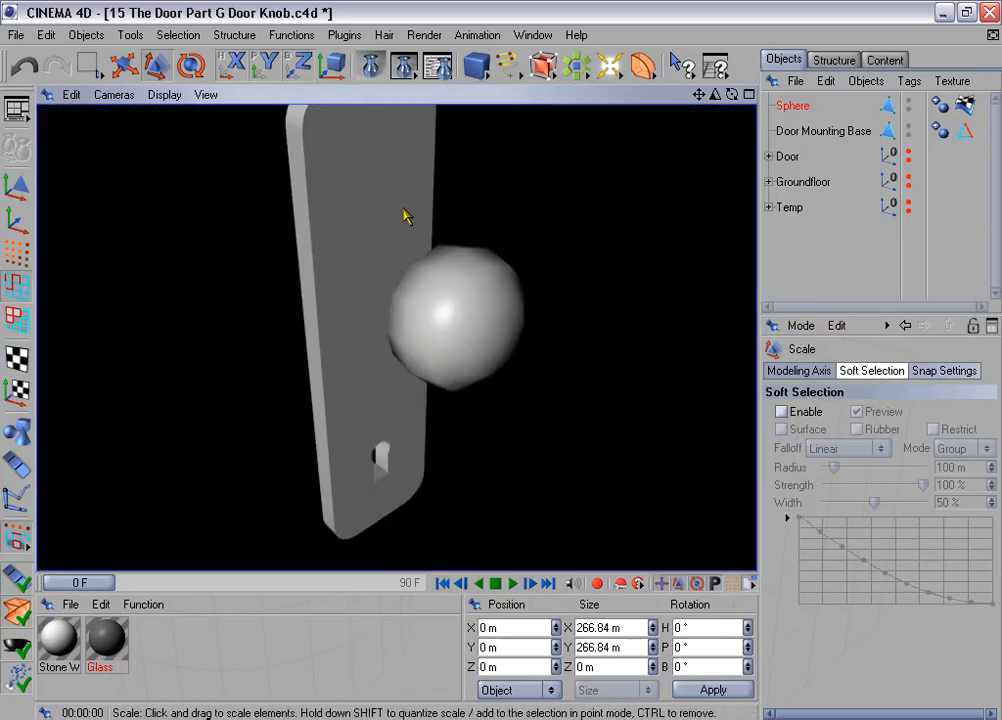
alt+drag(356, 235, 320, 254)
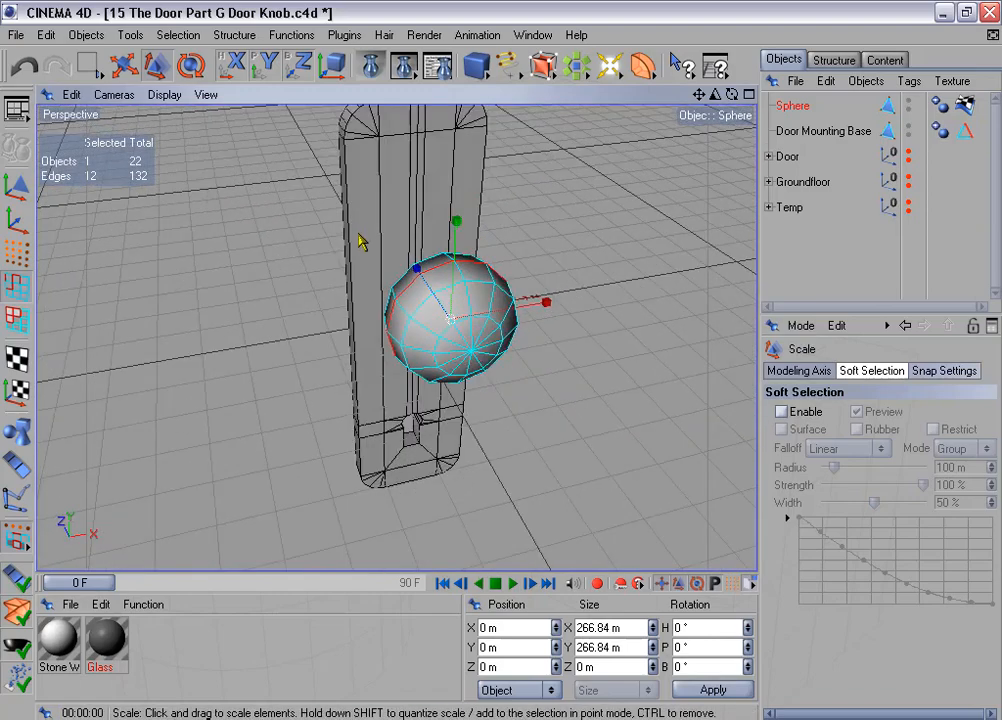
Step: Extrude the sphere's 12 end-cap polygons facing the mounting base with an offset of 0 m
middle_click(338, 293)
middle_click(250, 452)
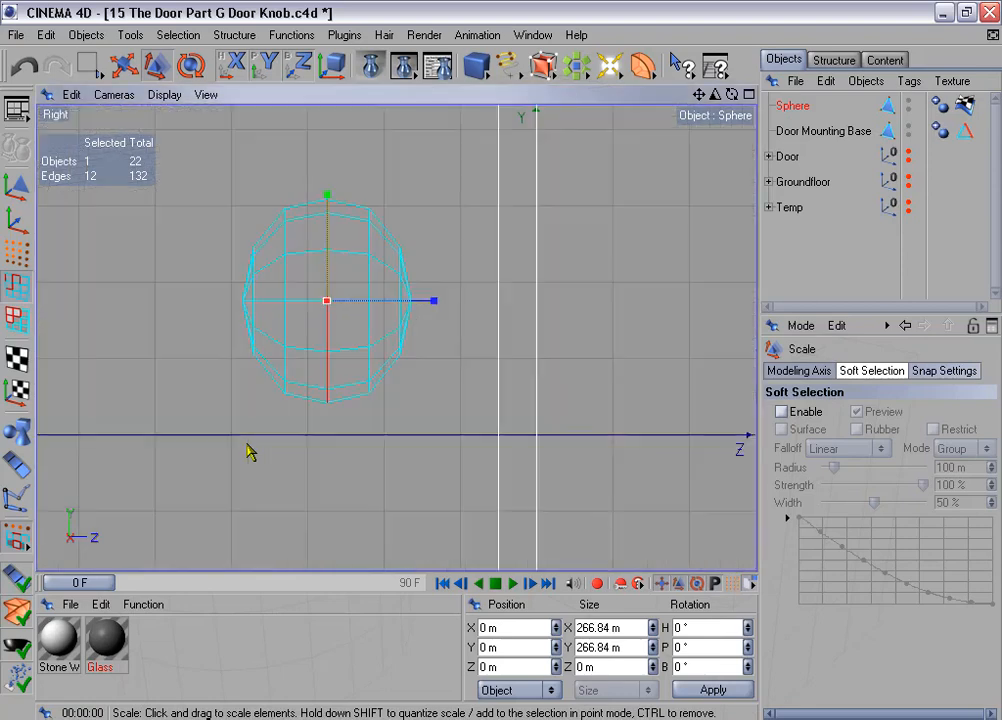
alt+middle_drag(340, 388, 311, 385)
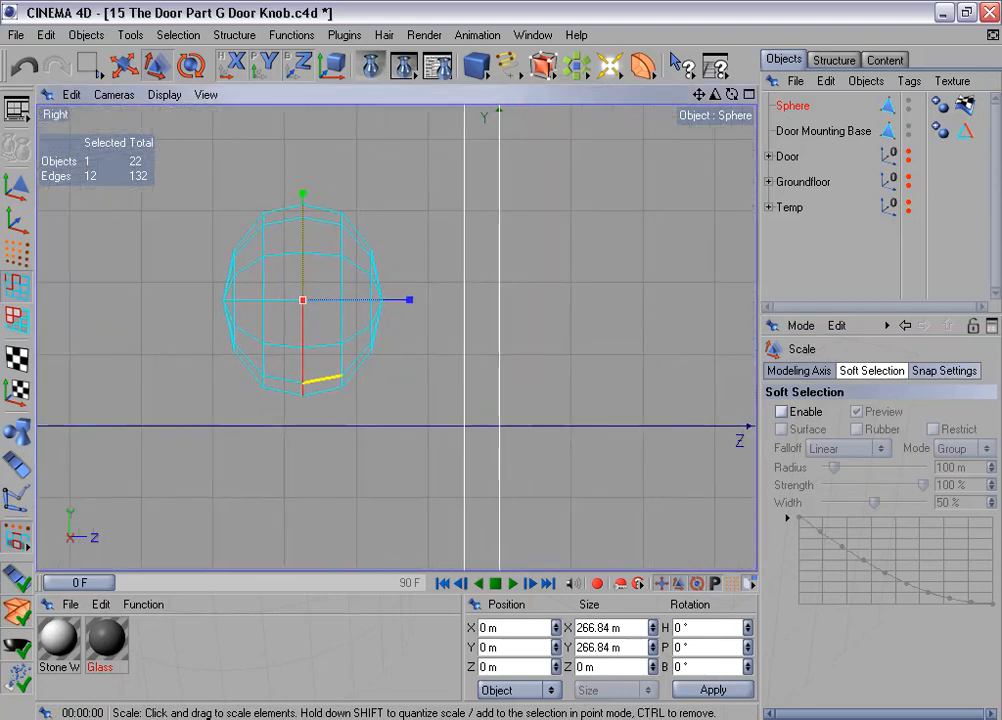
click(16, 318)
click(87, 64)
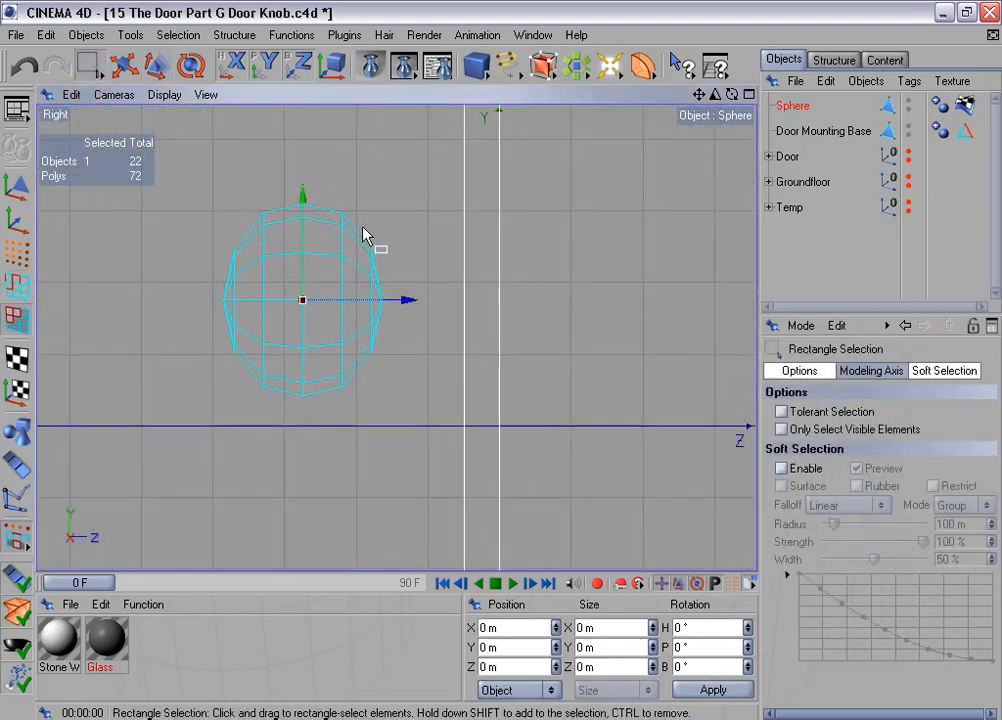
drag(360, 226, 412, 400)
scroll(418, 413, up, 3)
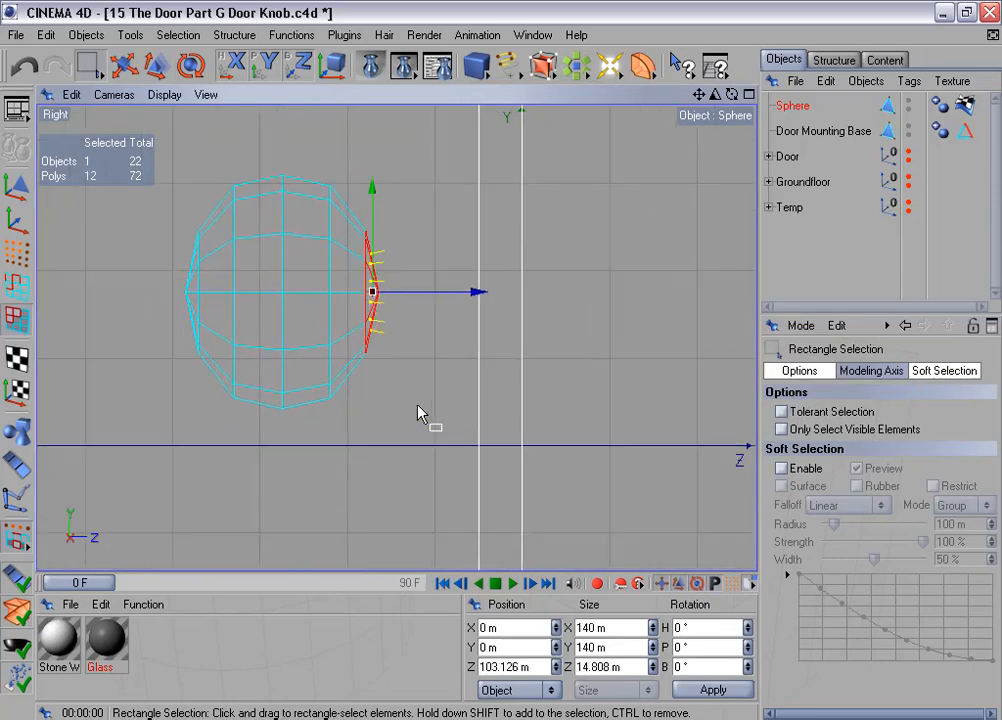
right_click(446, 328)
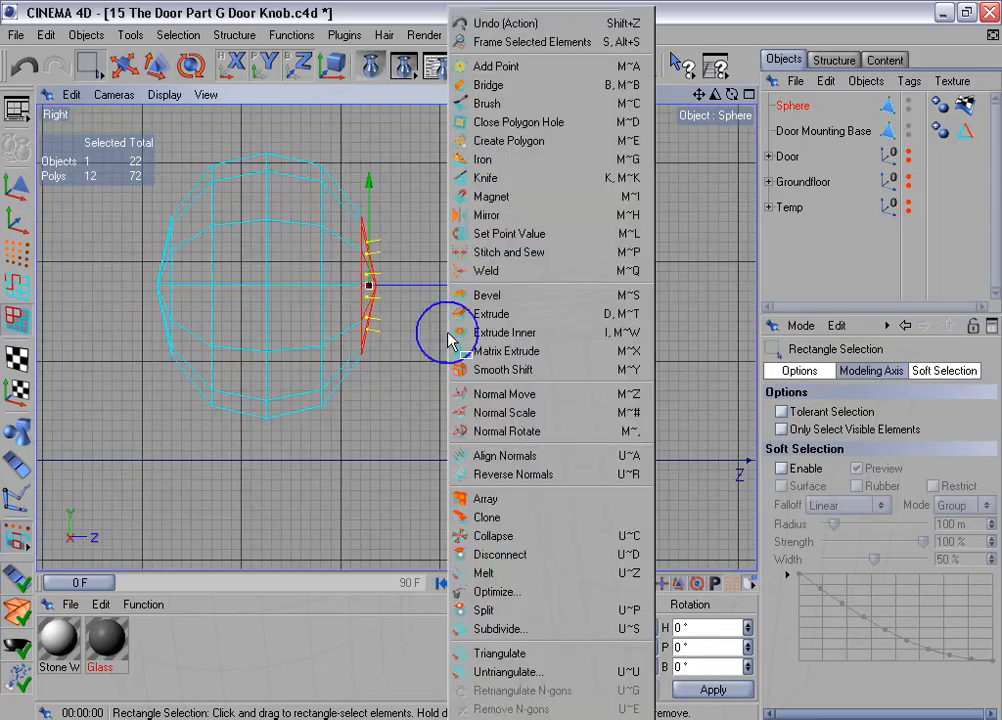
click(524, 316)
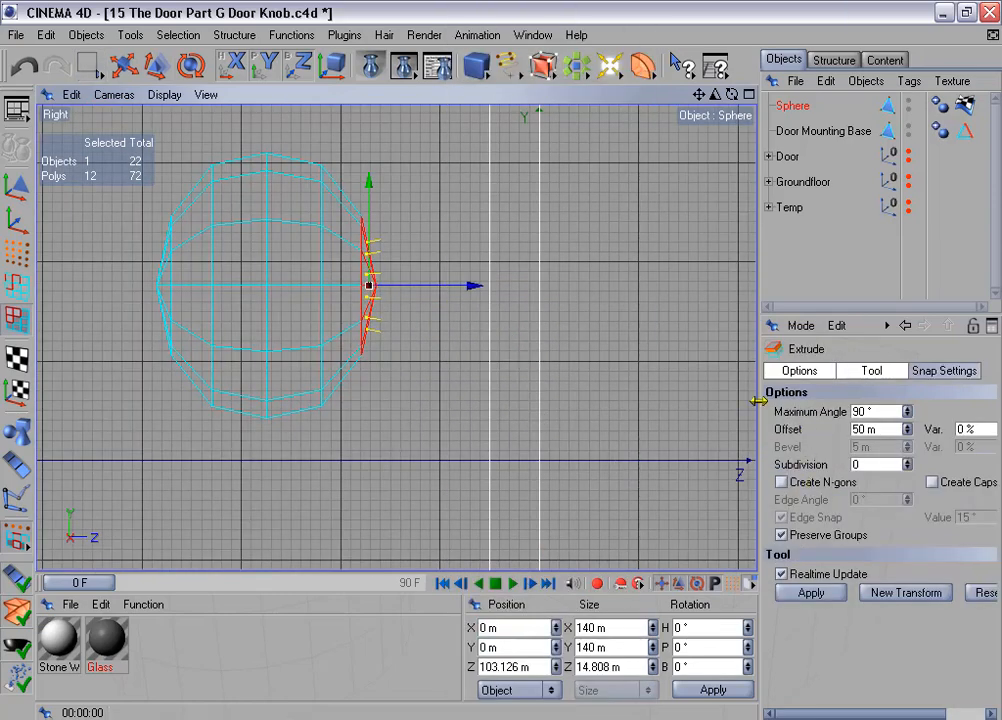
drag(758, 400, 722, 403)
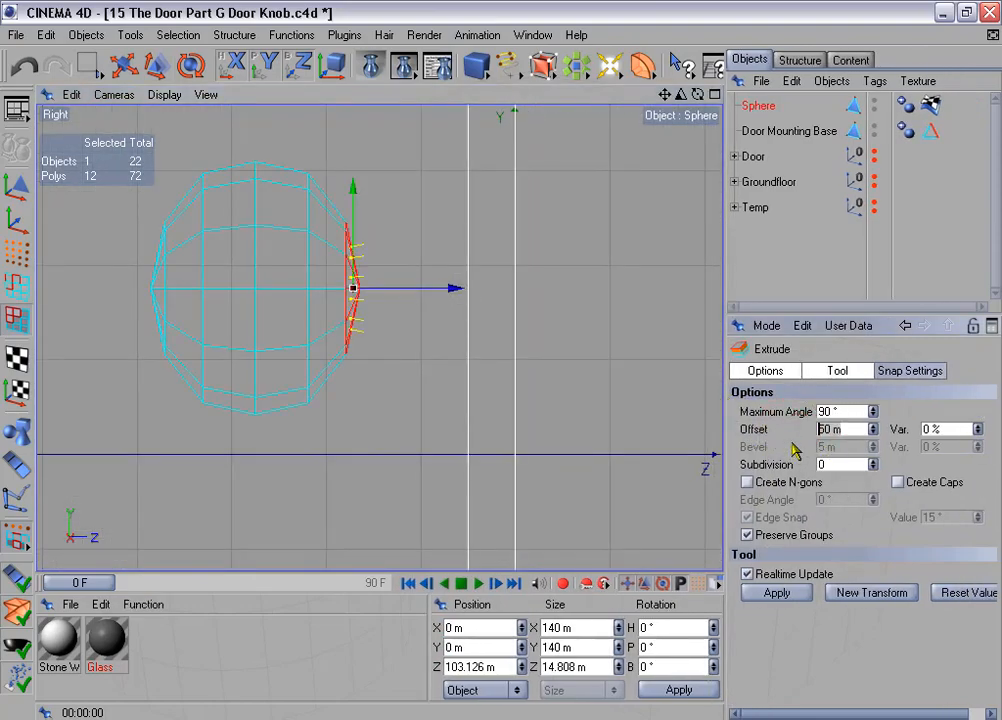
key(Return)
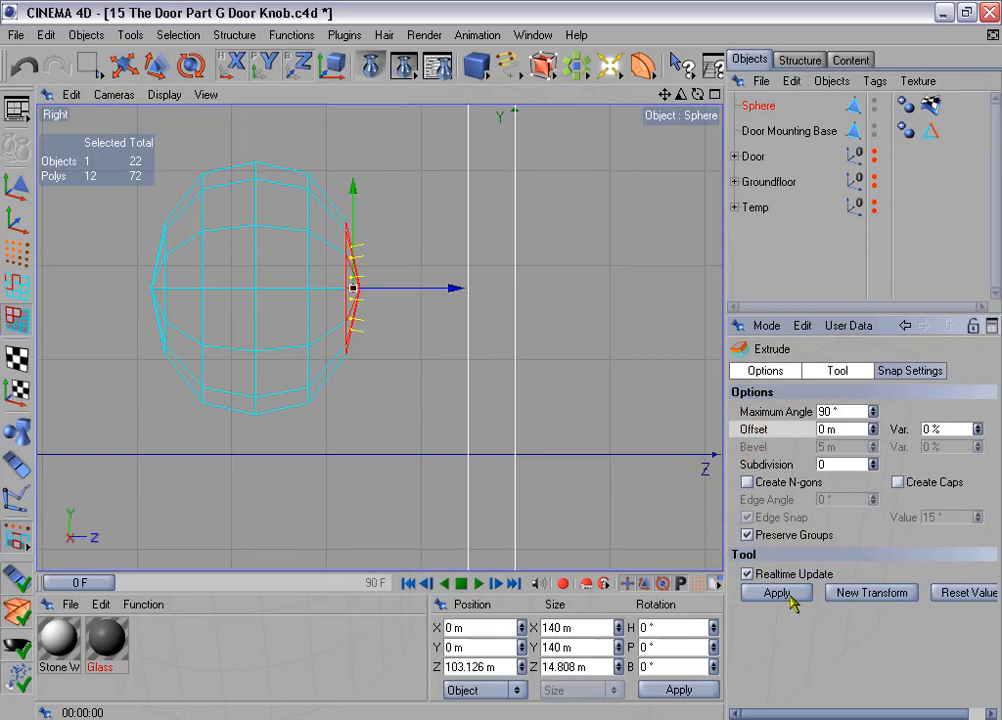
click(786, 594)
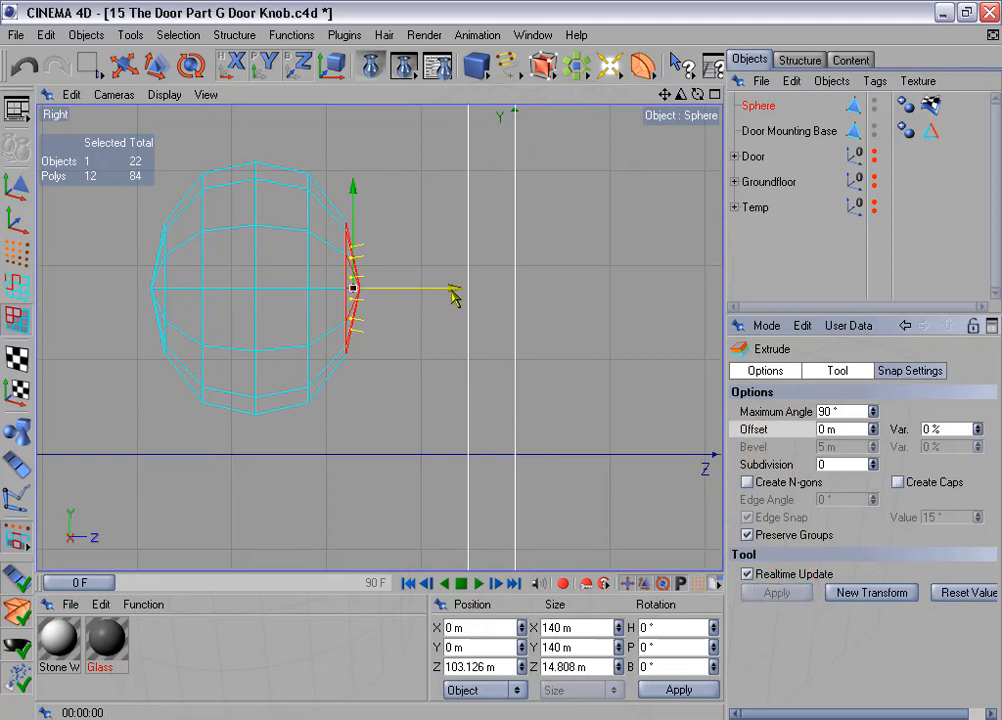
Step: Try moving the extruded cap polygons about 18.6 m along Z toward the mounting base, and undo the move
drag(452, 292, 371, 288)
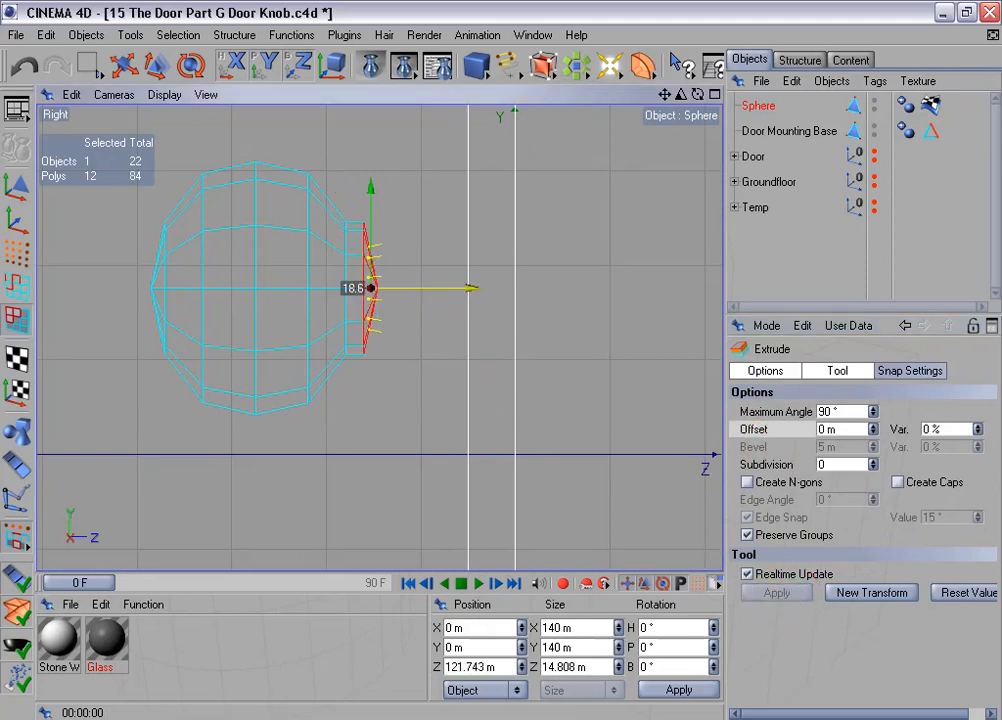
key(ctrl+z)
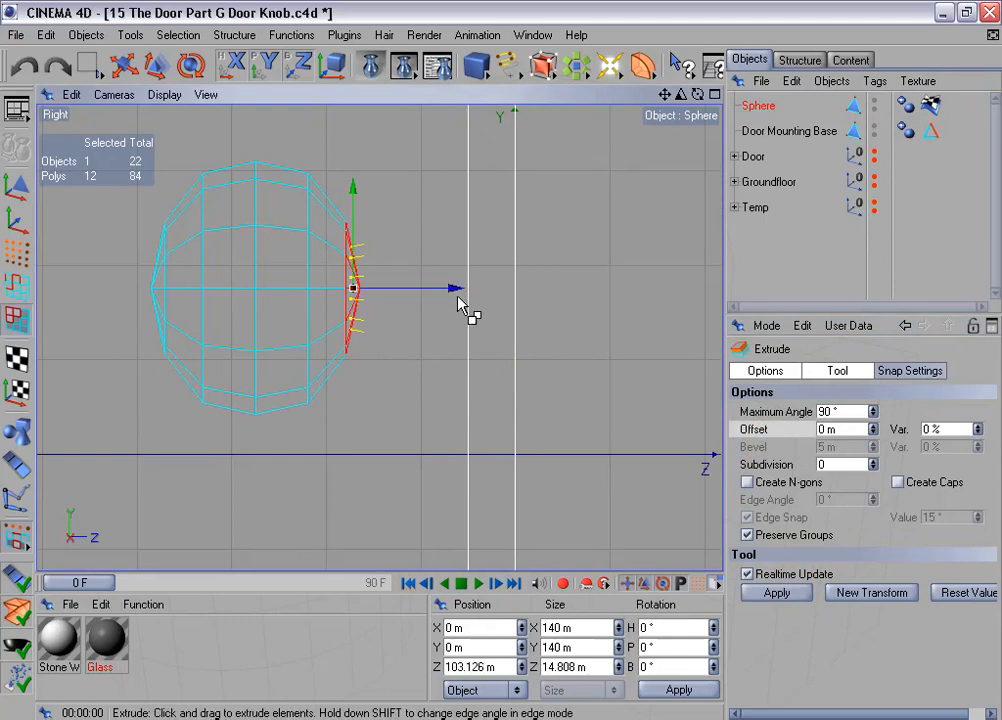
Step: Disable snapping and move the extruded cap polygons along Z to about 201.4 m, toward the mounting base
click(909, 370)
click(747, 412)
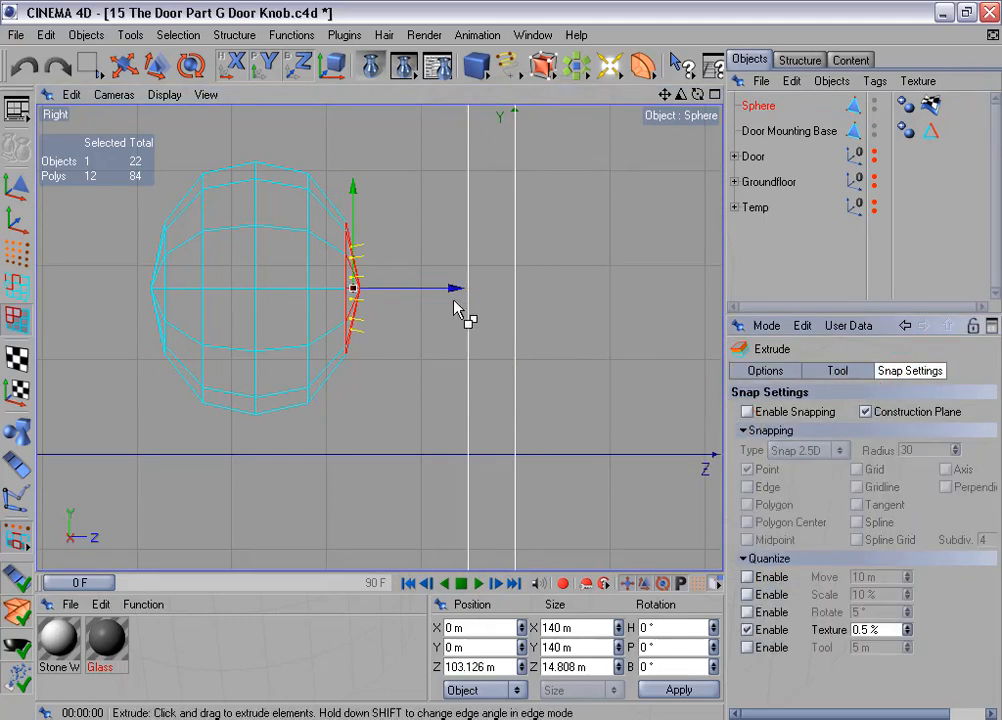
drag(455, 290, 548, 290)
Step: Flatten the selected cap polygons by setting their Z size to 0 m
click(541, 667)
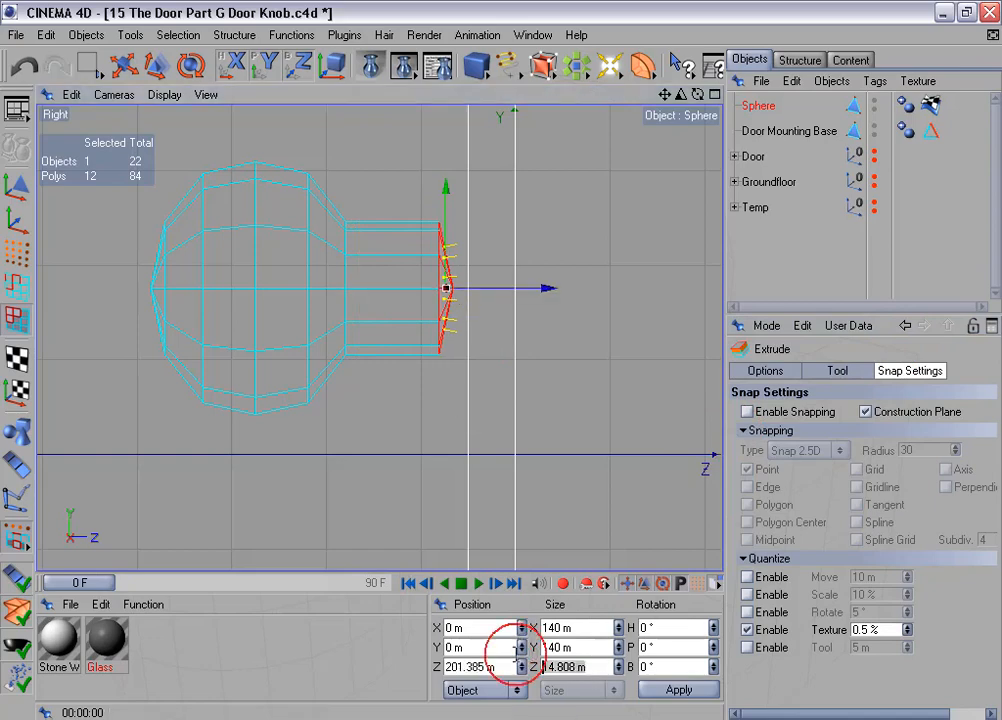
text(0)
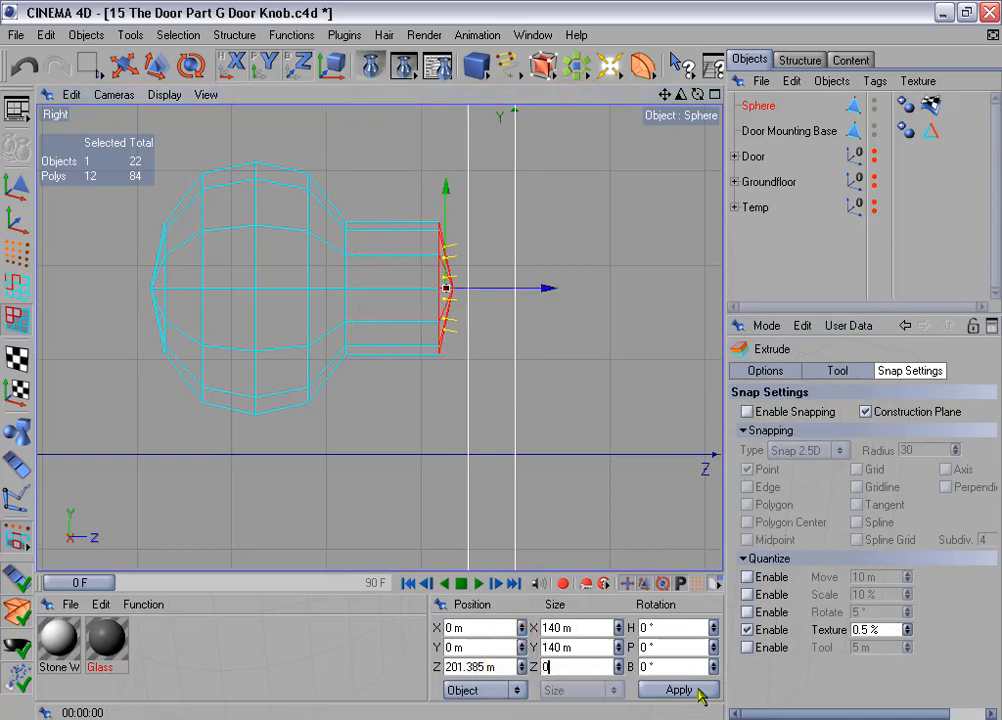
click(699, 690)
Step: Hide the Door Mounting Base in the Perspective view to expose the flattened end of the knob's neck
middle_click(467, 398)
middle_click(250, 225)
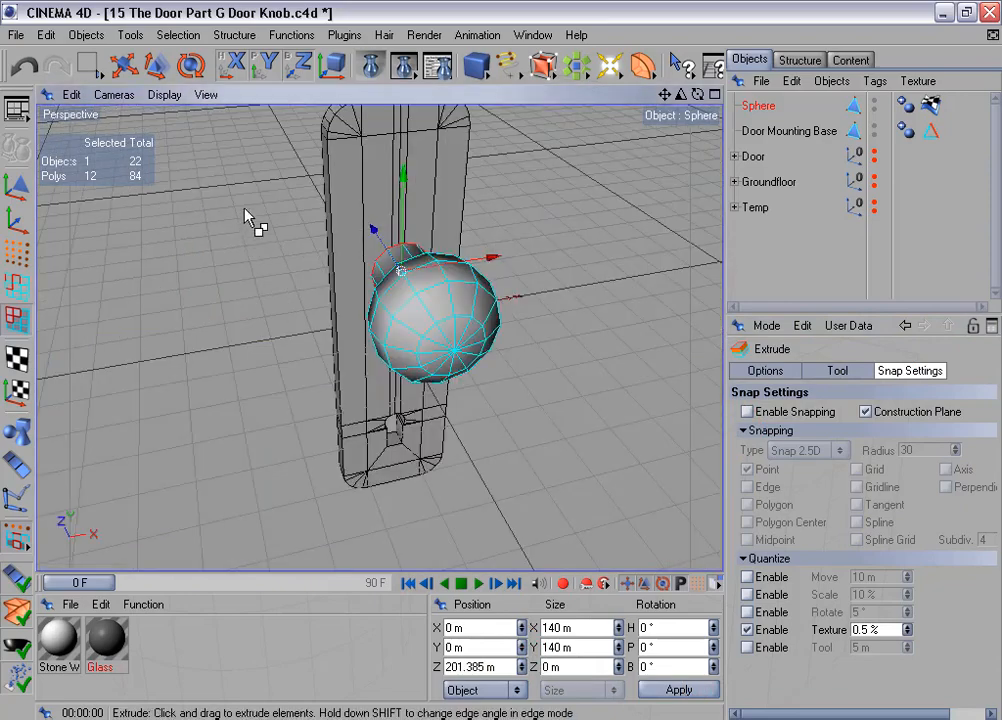
alt+drag(245, 210, 649, 155)
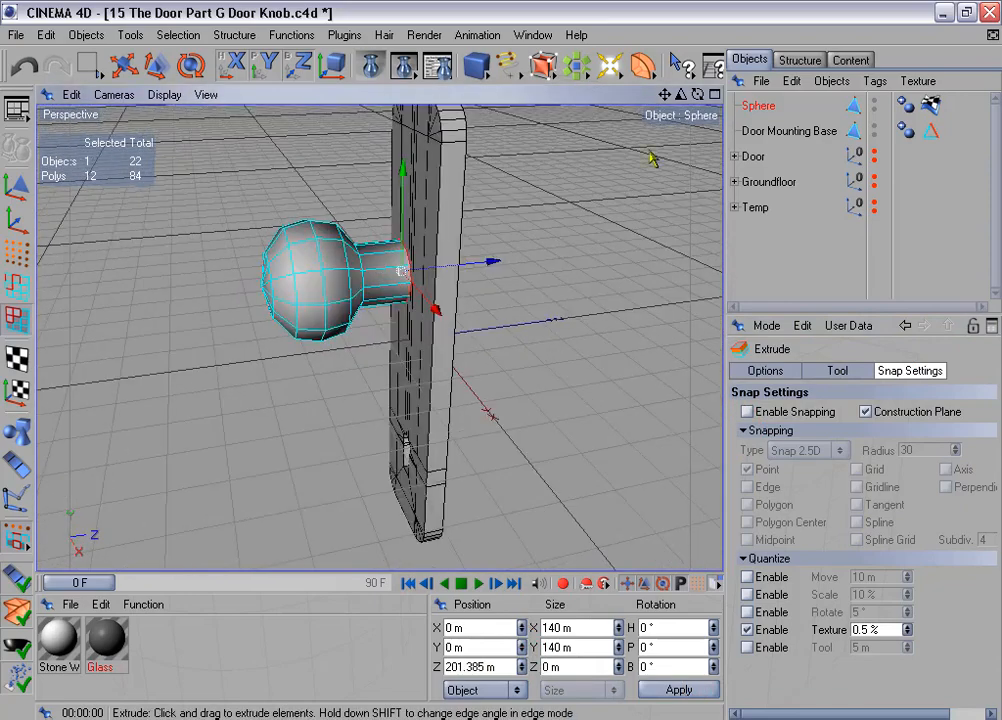
alt+double_click(876, 132)
mouse_move(495, 240)
alt+mouse_down()
mouse_move(390, 262)
mouse_move(495, 240)
alt+mouse_up()
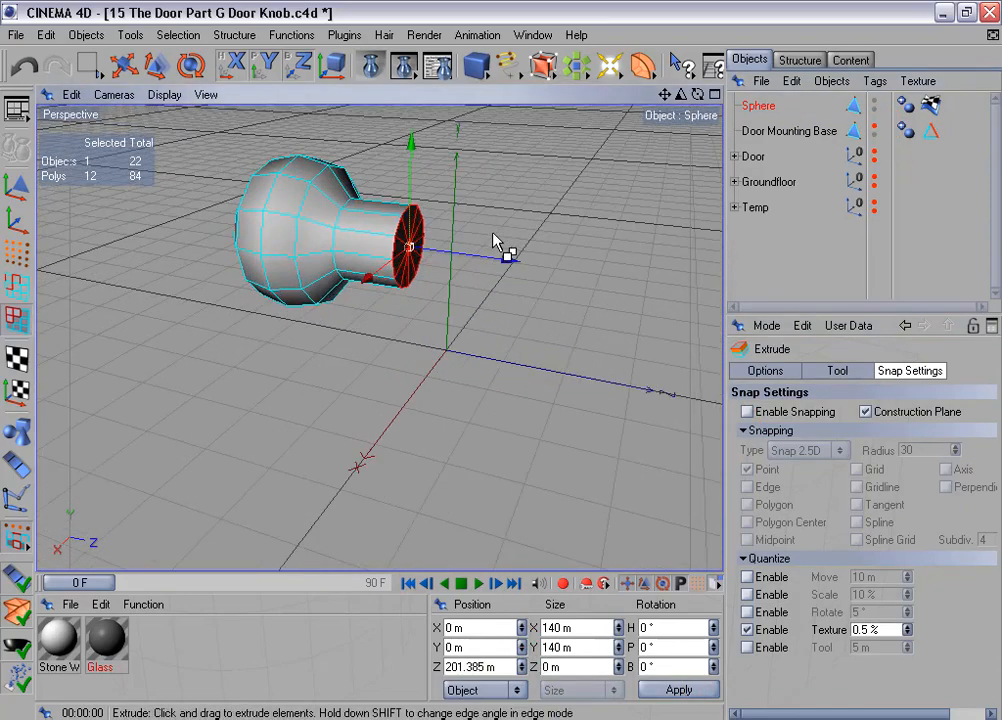
alt+middle_drag(495, 240, 458, 312)
alt+right_drag(497, 228, 585, 228)
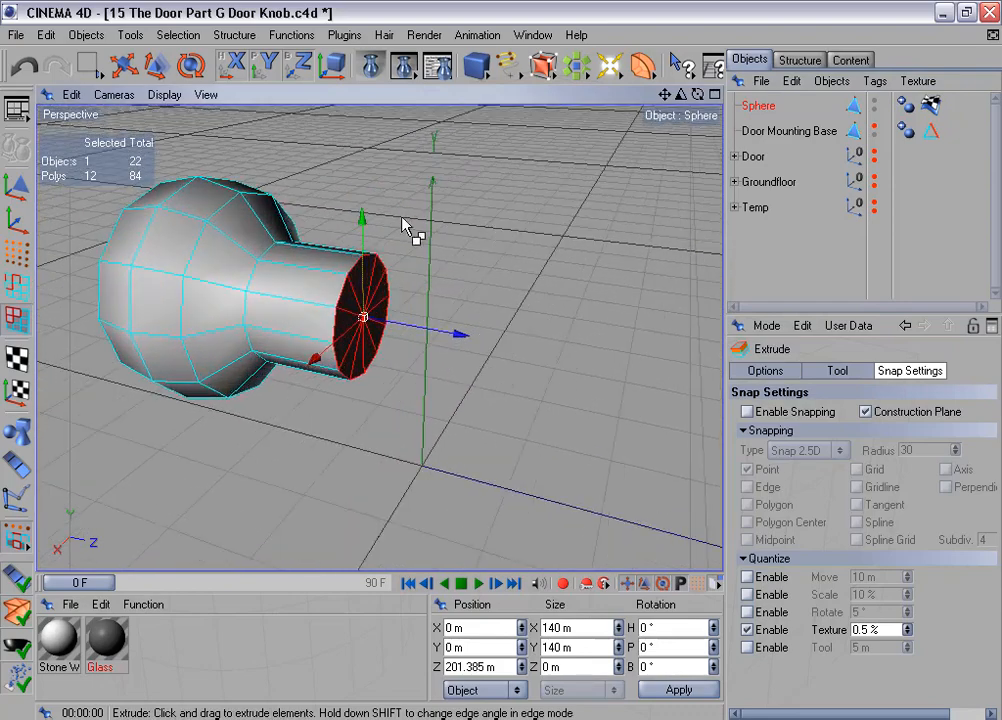
Step: Select the centre point of the neck's flat end cap in point mode and delete it to open the end
click(18, 254)
drag(94, 68, 112, 84)
alt+drag(274, 192, 280, 195)
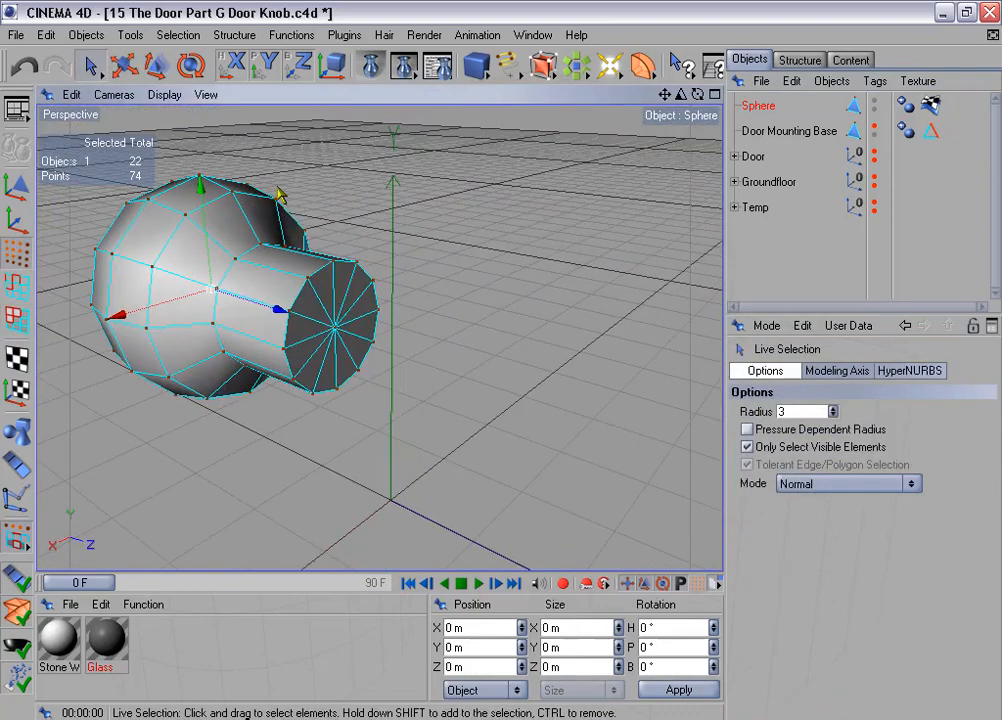
click(335, 330)
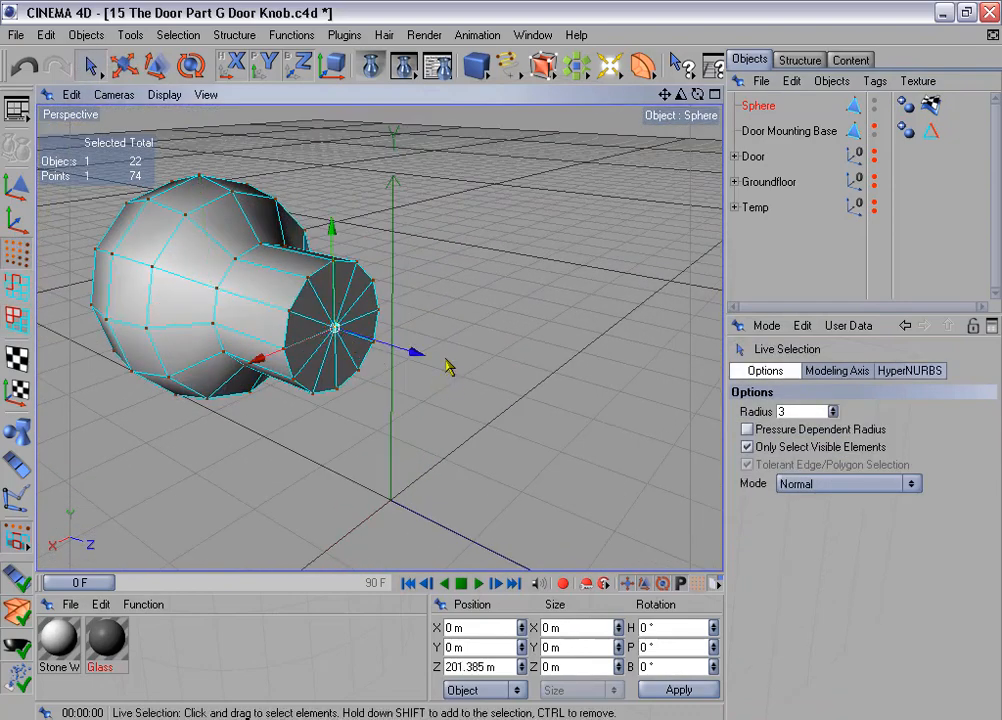
key(Delete)
Step: Make the Door Mounting Base visible again and show it beside the knob in the Right view
alt+drag(509, 292, 499, 268)
middle_click(499, 268)
middle_click(258, 484)
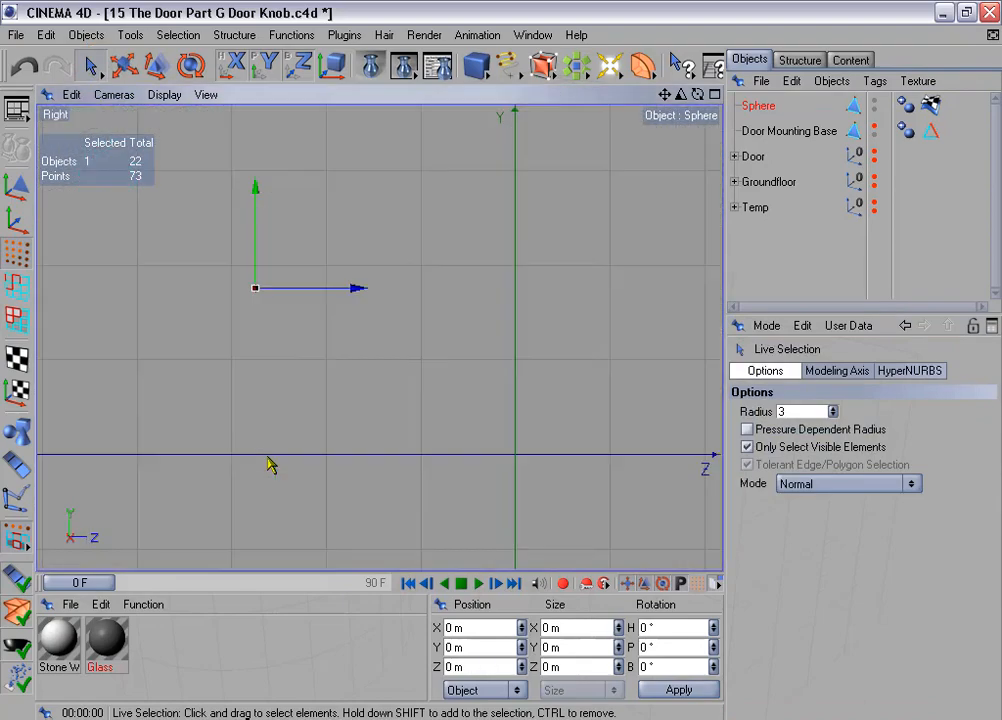
click(873, 129)
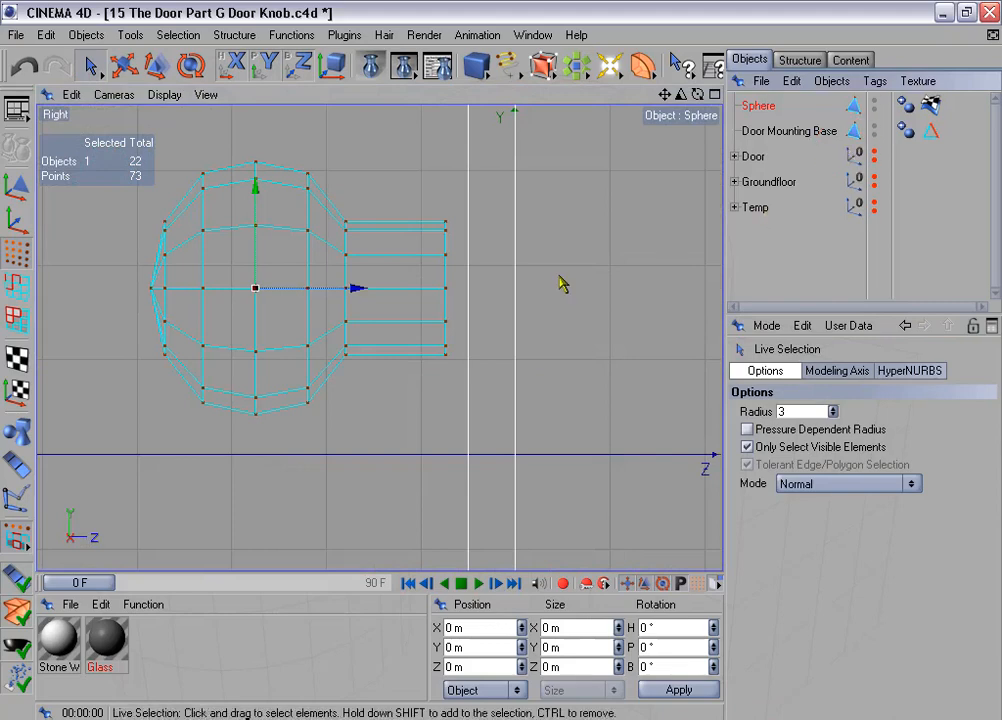
Step: Select the 12 points at the neck's open end and move them about 23.6 m along Z to the base's face
alt+middle_drag(560, 280, 514, 284)
drag(94, 68, 150, 84)
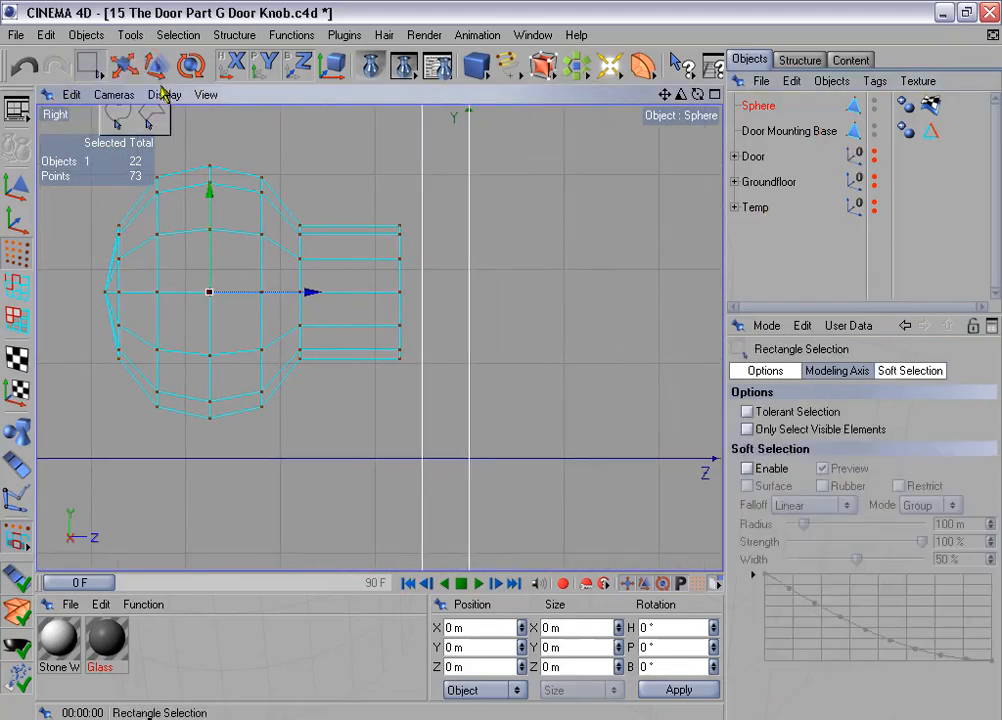
drag(387, 194, 430, 374)
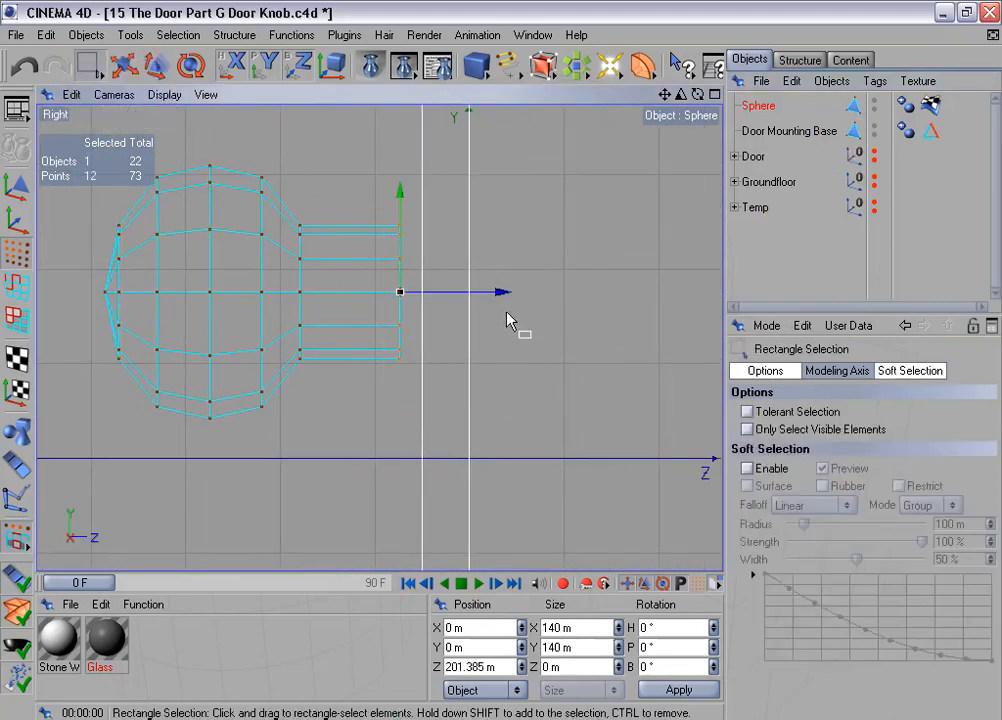
scroll(507, 320, up, 2)
drag(512, 282, 539, 282)
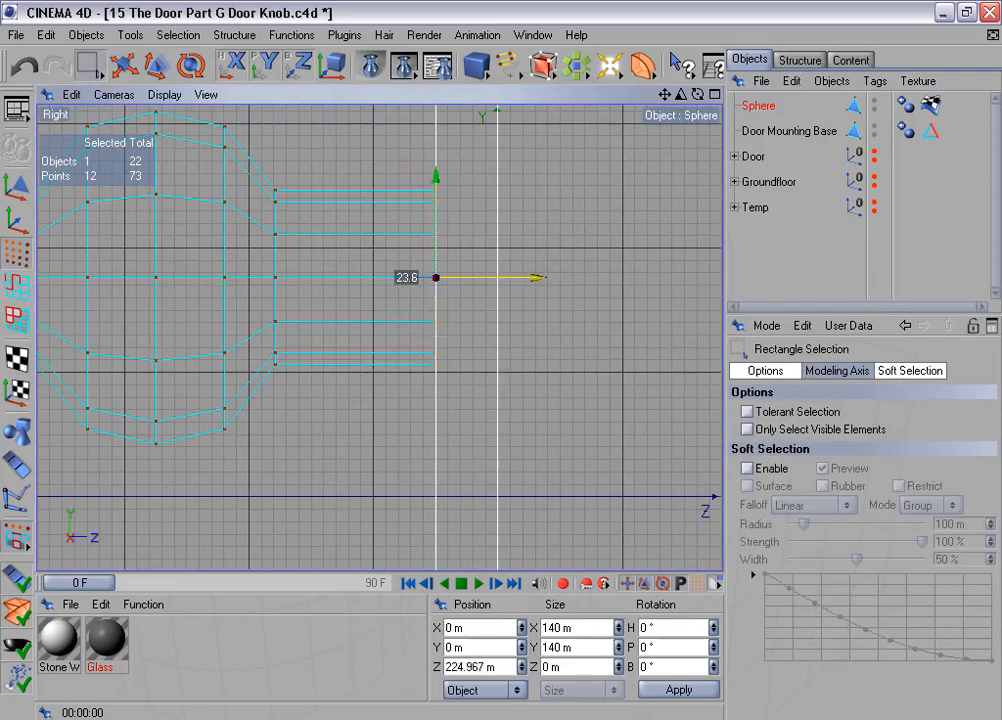
scroll(511, 289, down, 3)
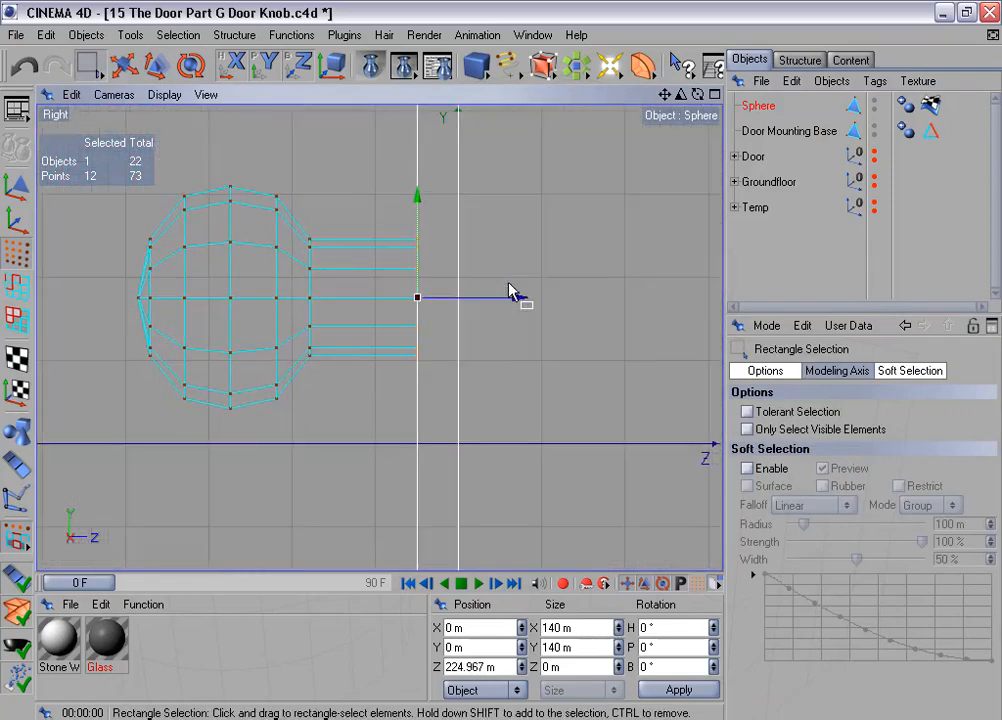
Step: Raise the whole sphere object along Y to about 202.6 m on the mounting base
middle_click(505, 325)
middle_click(297, 238)
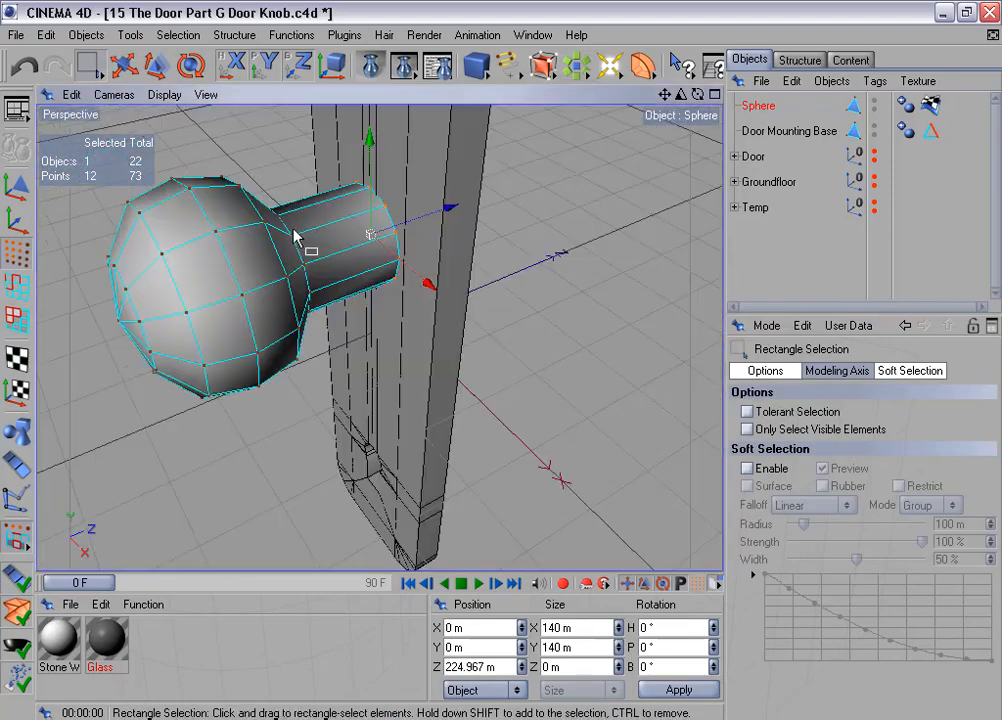
alt+drag(362, 250, 473, 233)
alt+drag(499, 367, 476, 340)
scroll(522, 240, down, 2)
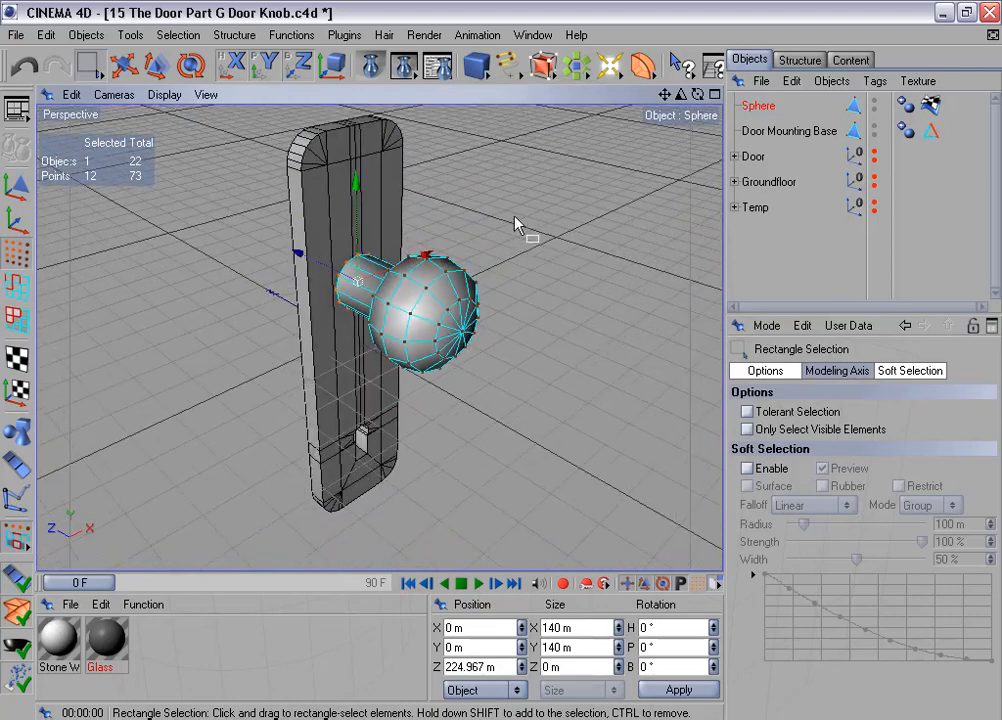
alt+drag(514, 224, 472, 190)
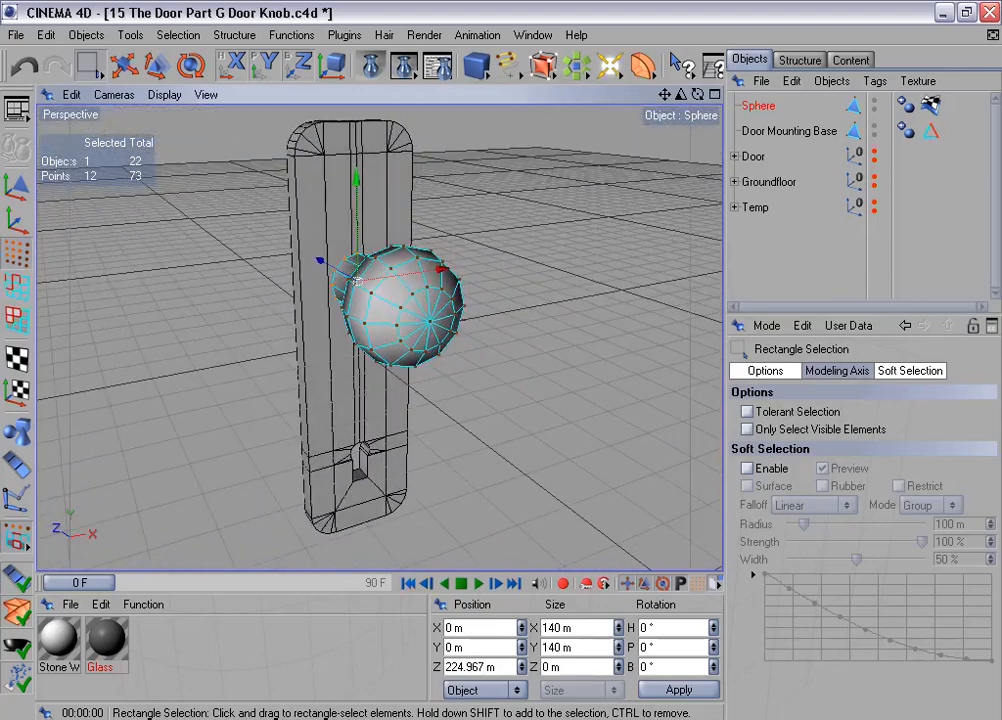
click(124, 65)
click(16, 148)
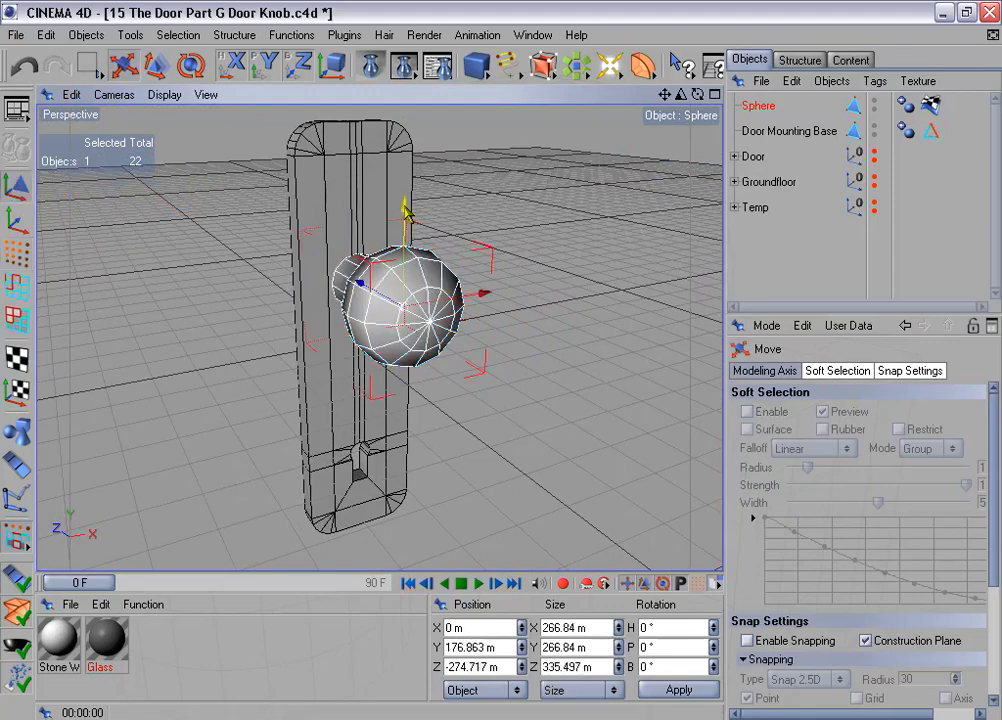
drag(405, 206, 405, 194)
Step: Add a HyperNURBS object and make the sphere its child to smooth the knob
middle_click(493, 225)
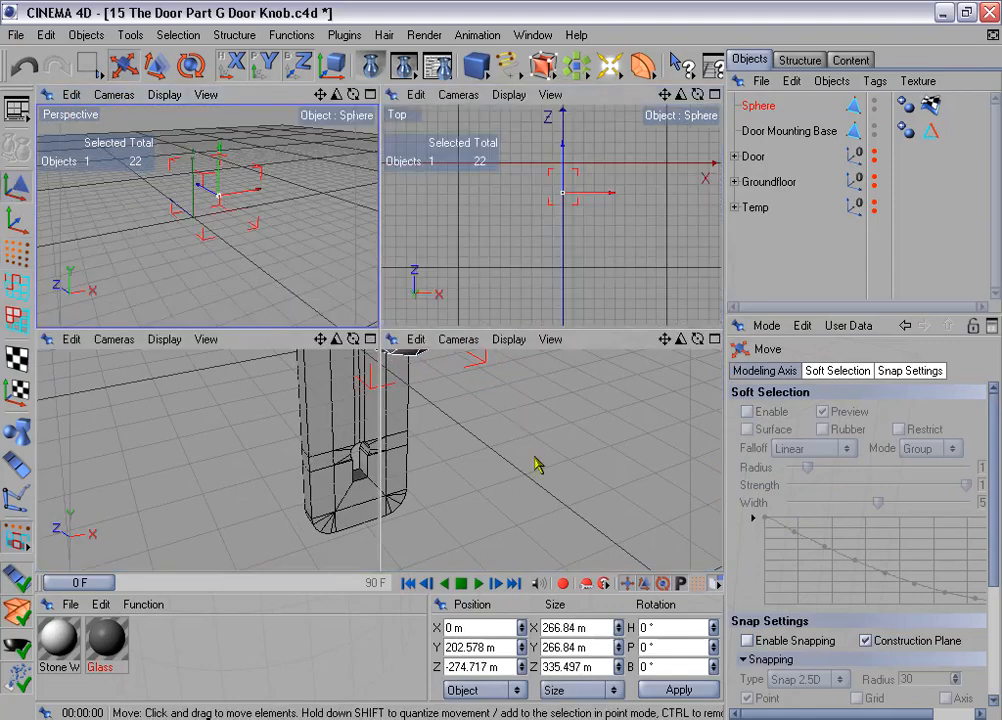
middle_click(544, 473)
middle_click(544, 462)
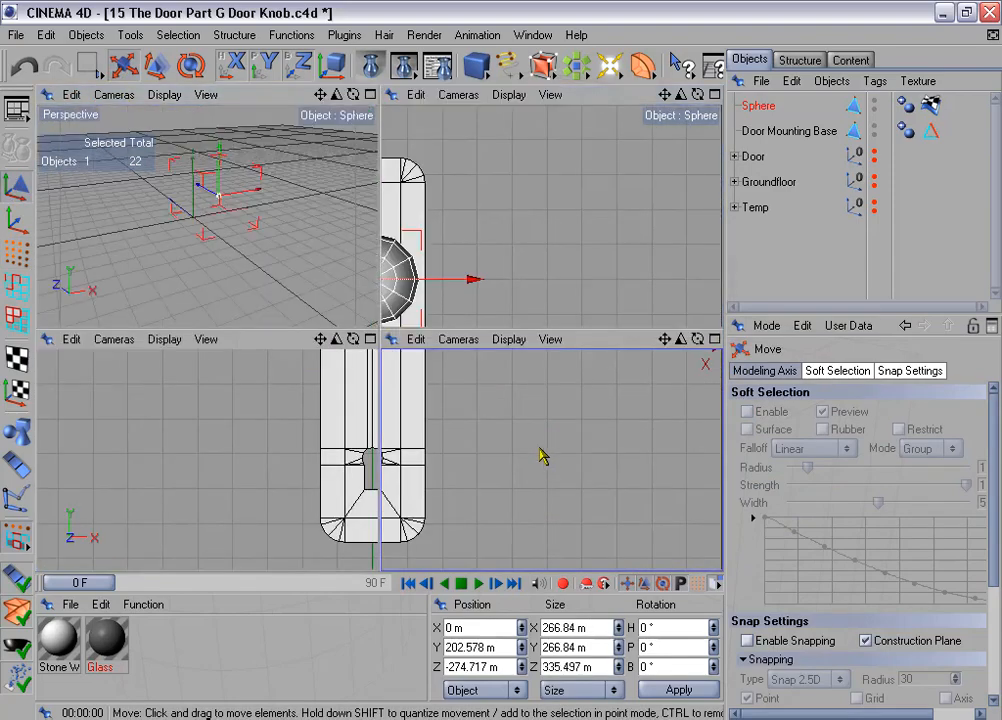
middle_click(266, 179)
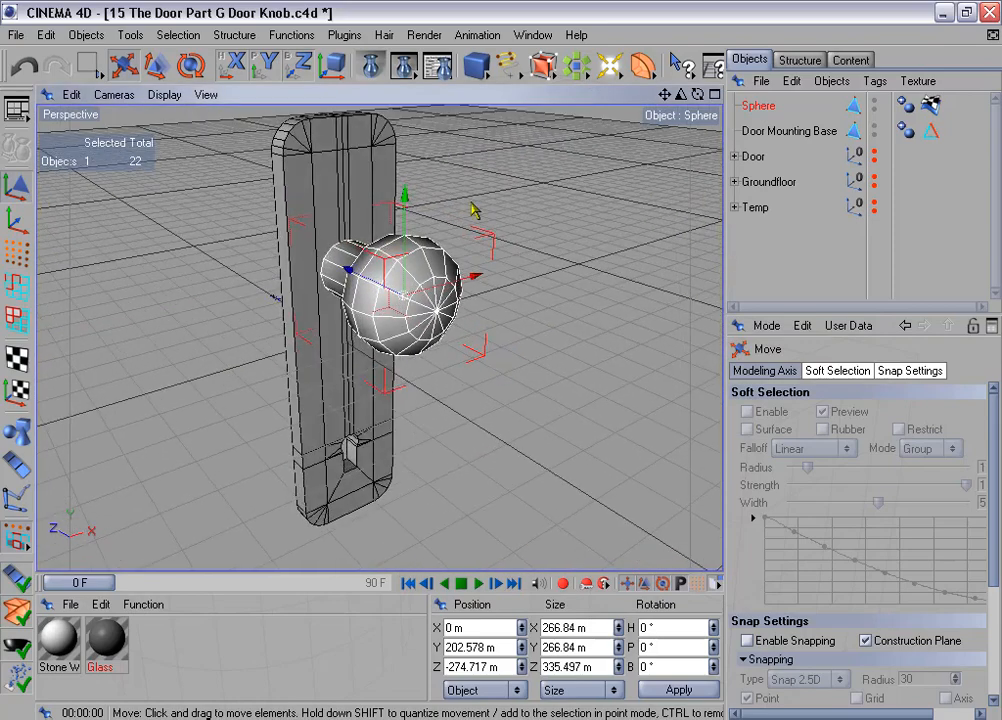
alt+drag(525, 208, 540, 246)
alt+drag(380, 300, 373, 297)
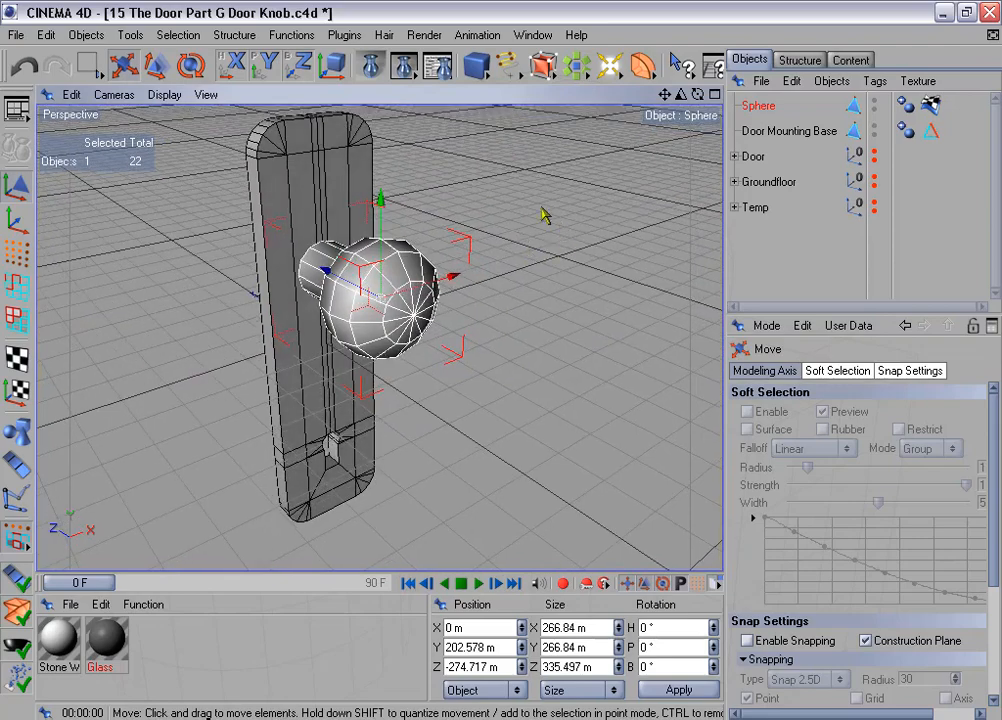
click(541, 65)
click(571, 84)
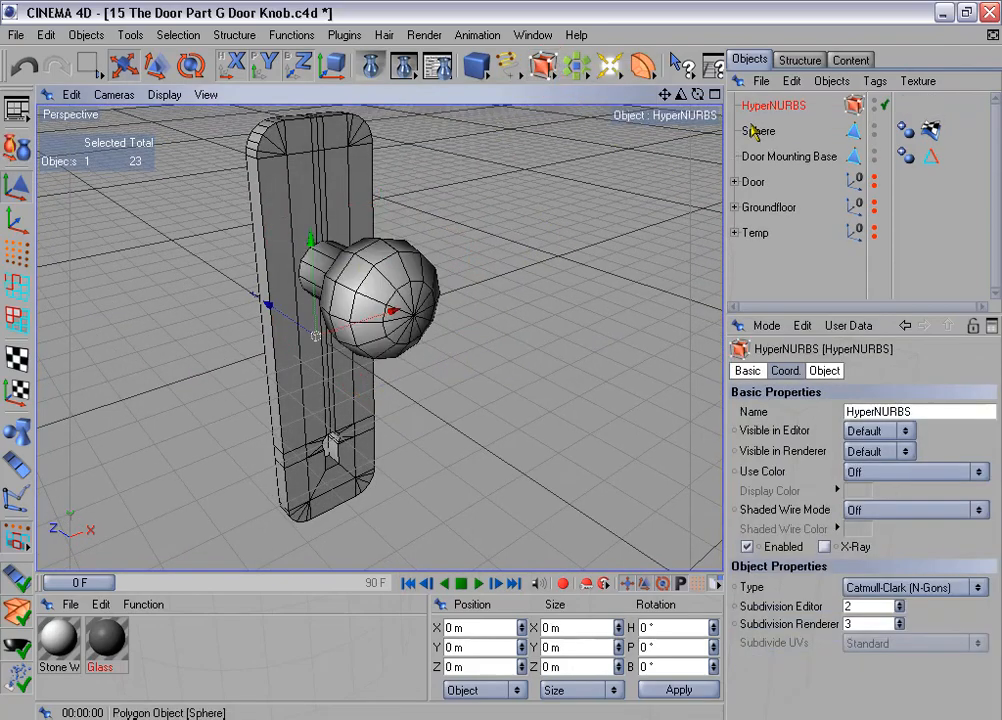
drag(763, 133, 780, 107)
Step: Rename both the sphere and its parent HyperNURBS object as Door Knob
double_click(773, 132)
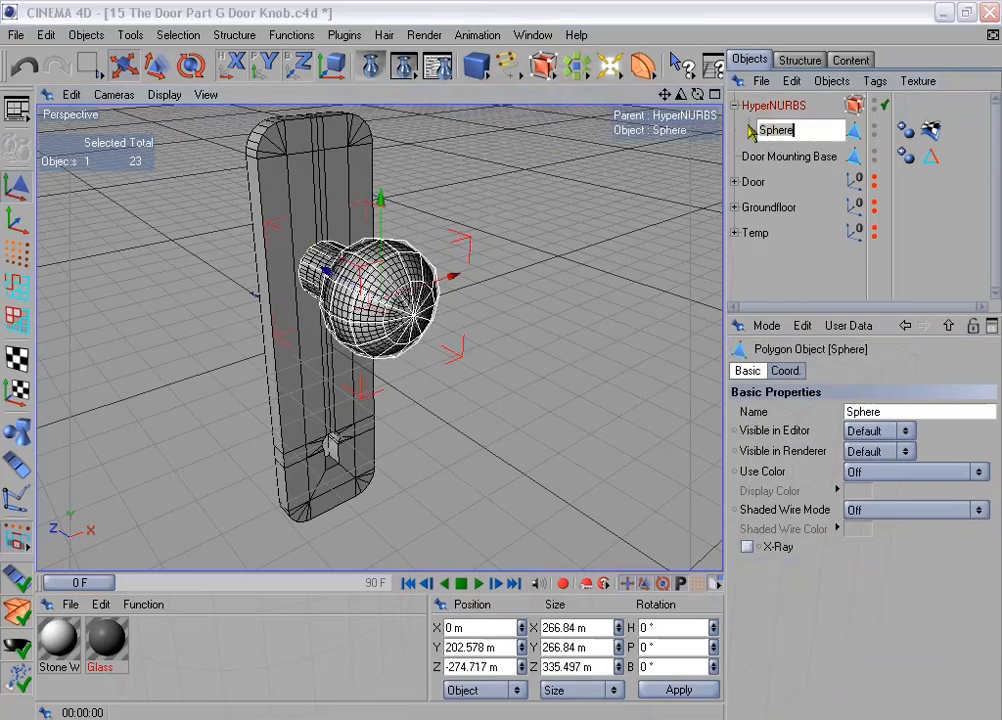
text(Door Kno)
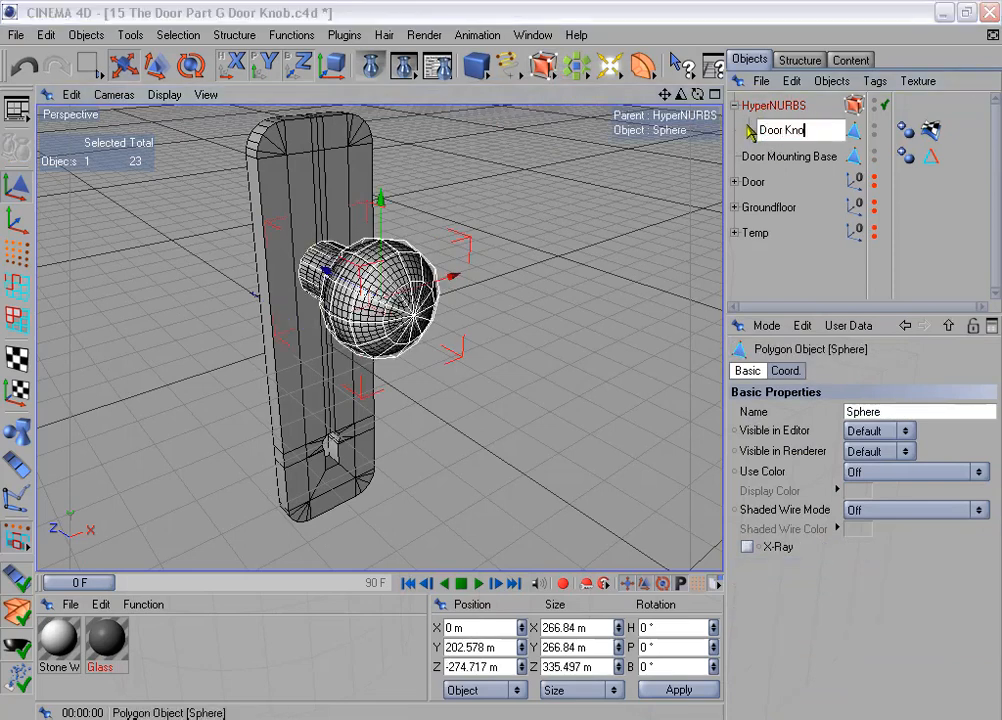
text(b)
key(Return)
double_click(770, 105)
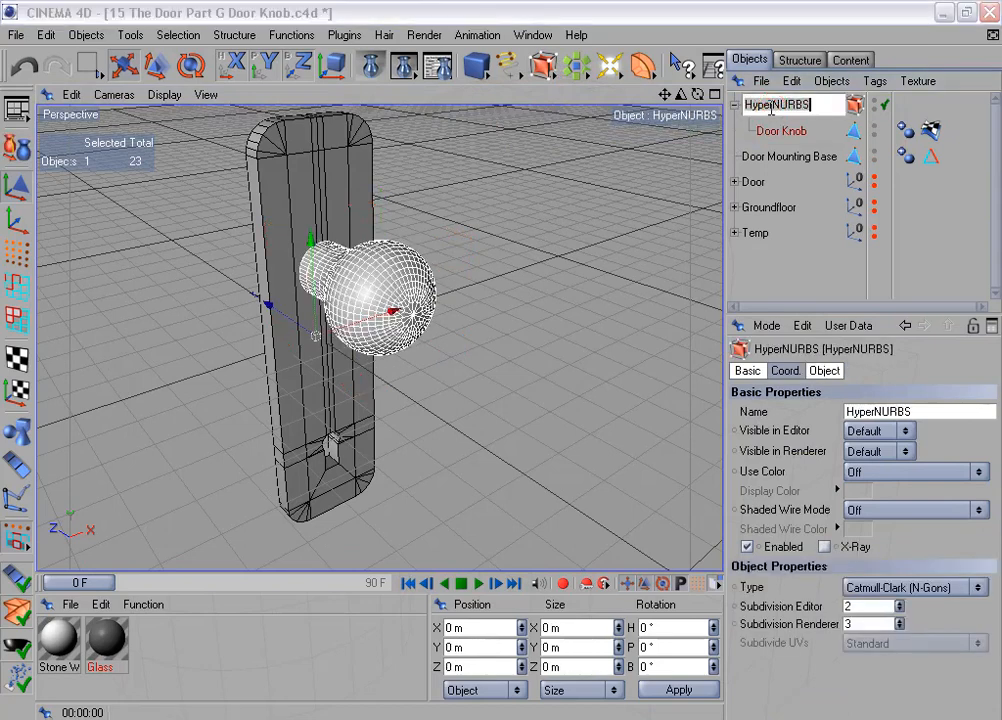
text(Door Kno)
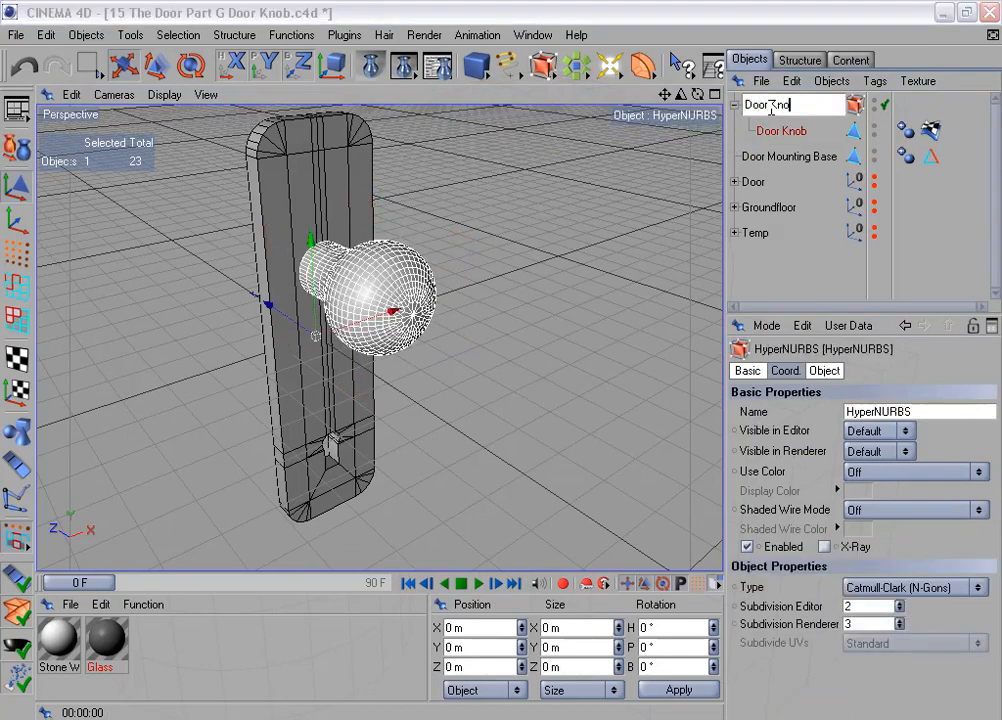
text(b)
key(Return)
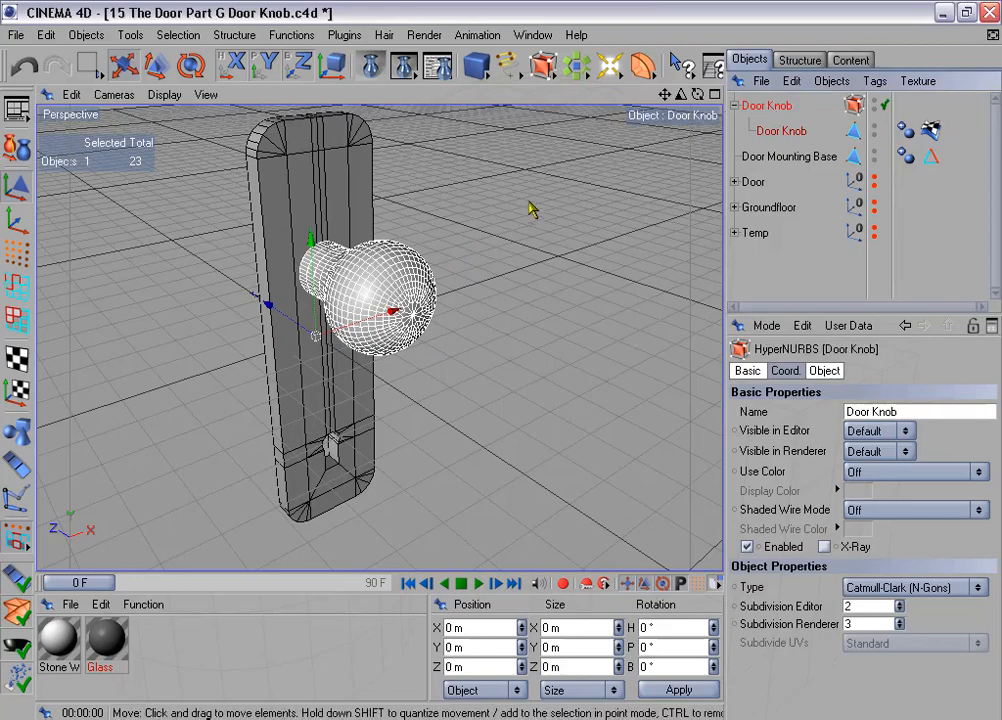
Step: Render a close-up preview of the smoothed knob in the Perspective view
scroll(530, 212, up, 5)
alt+drag(530, 221, 475, 224)
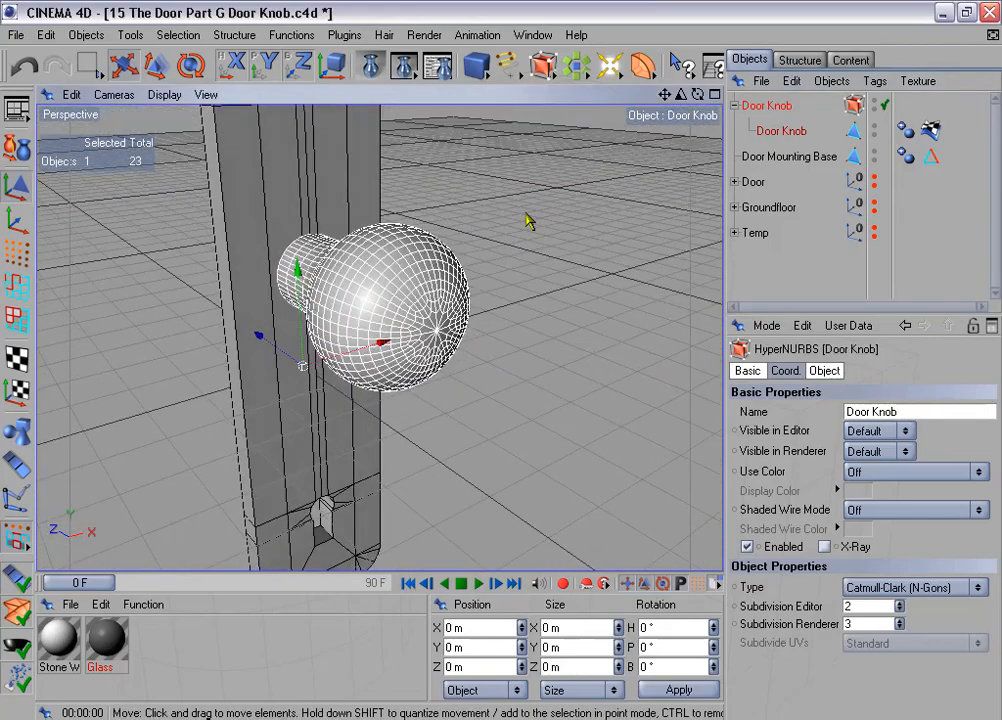
scroll(405, 183, up, 3)
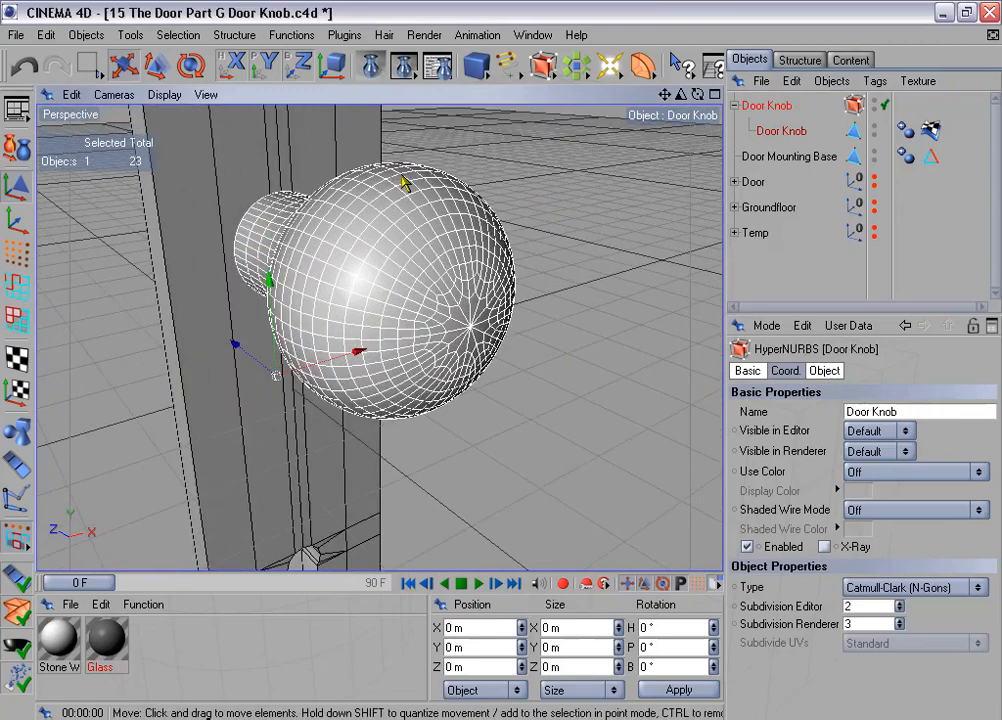
click(371, 67)
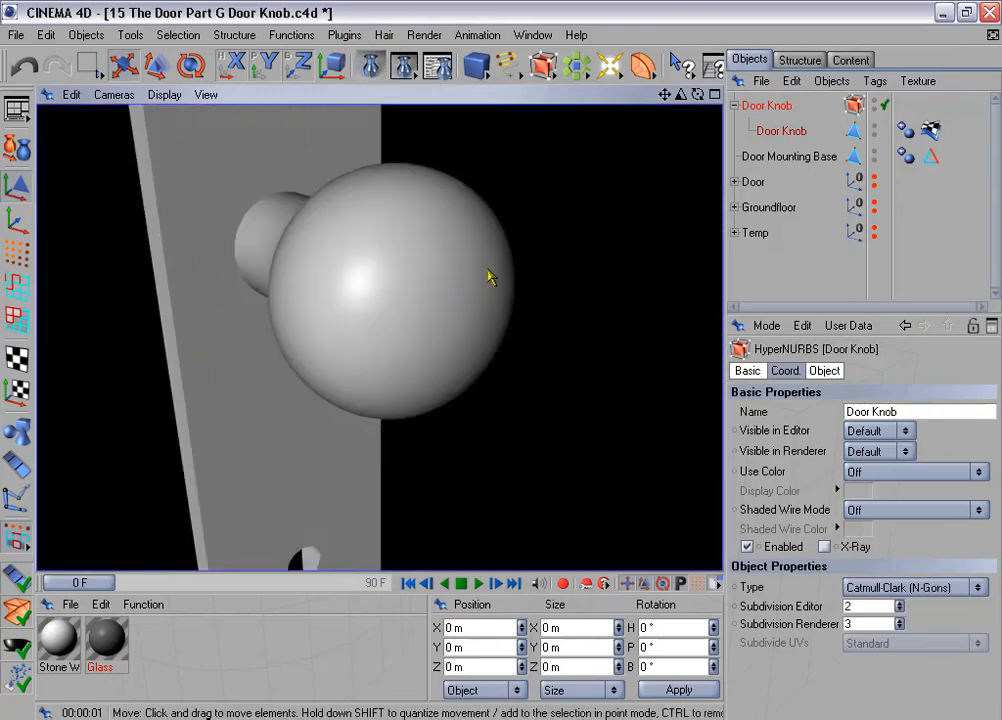
Step: Frame the knob closely in the Front view and disable its HyperNURBS smoothing
middle_click(475, 375)
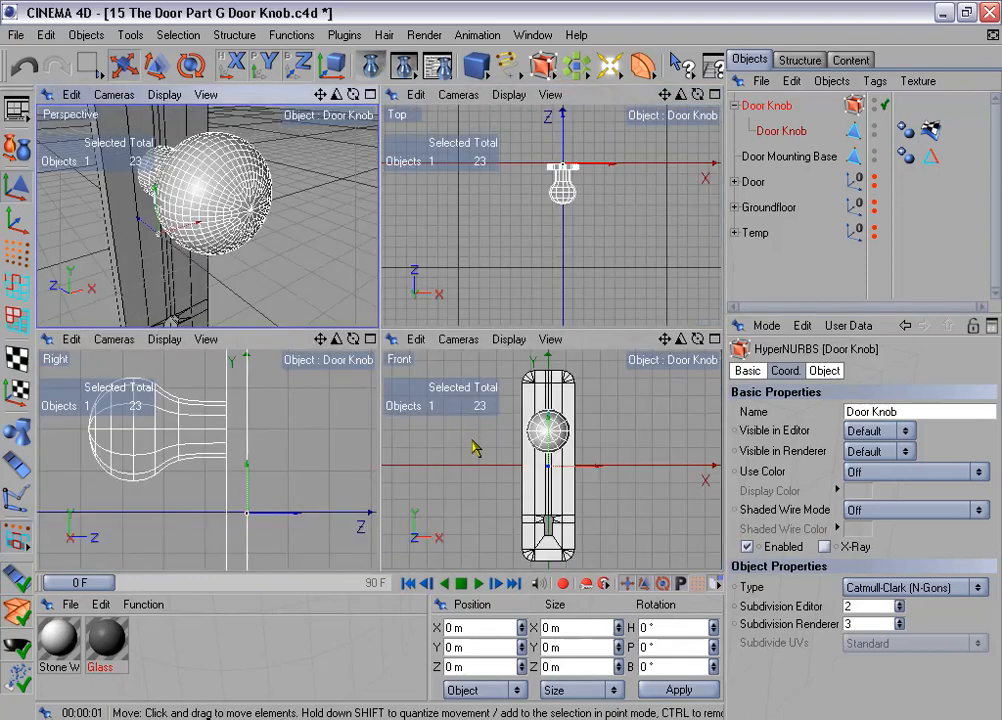
middle_click(468, 420)
scroll(471, 257, up, 1)
alt+middle_drag(471, 257, 477, 348)
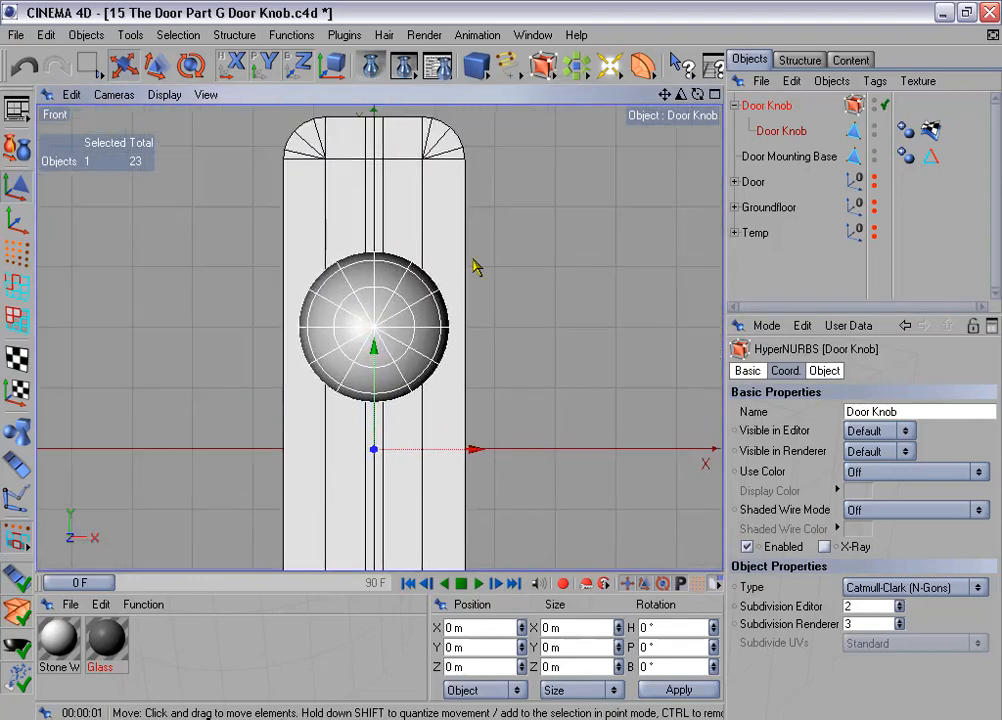
scroll(472, 257, up, 3)
click(886, 105)
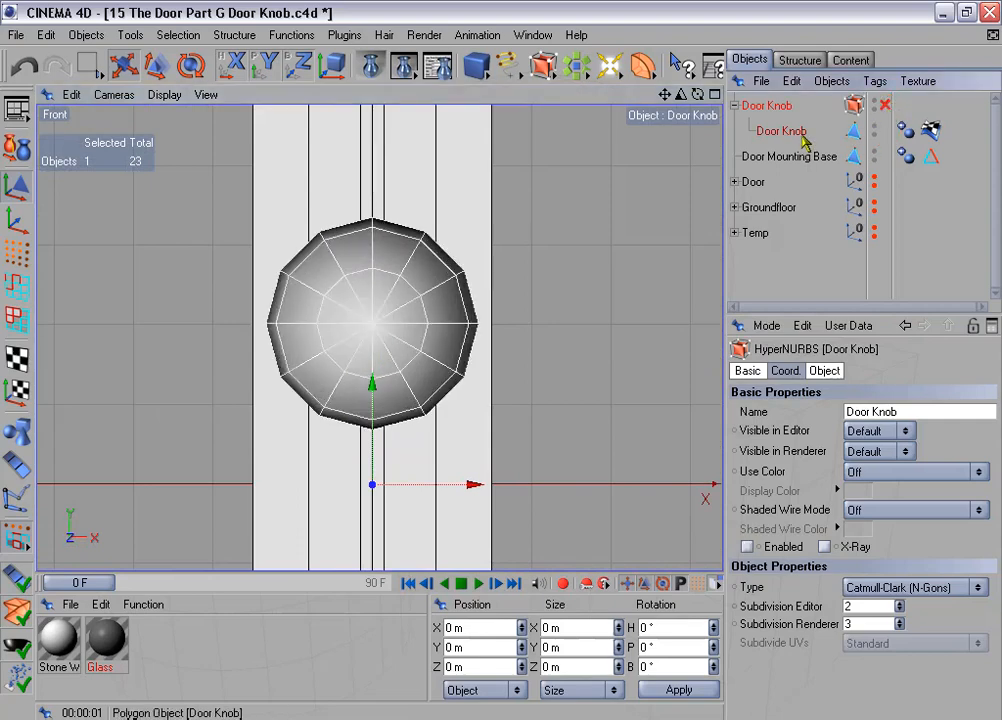
Step: Select two adjacent triangles on the knob mesh's front cap and melt them into one polygon
click(785, 130)
scroll(615, 250, up, 2)
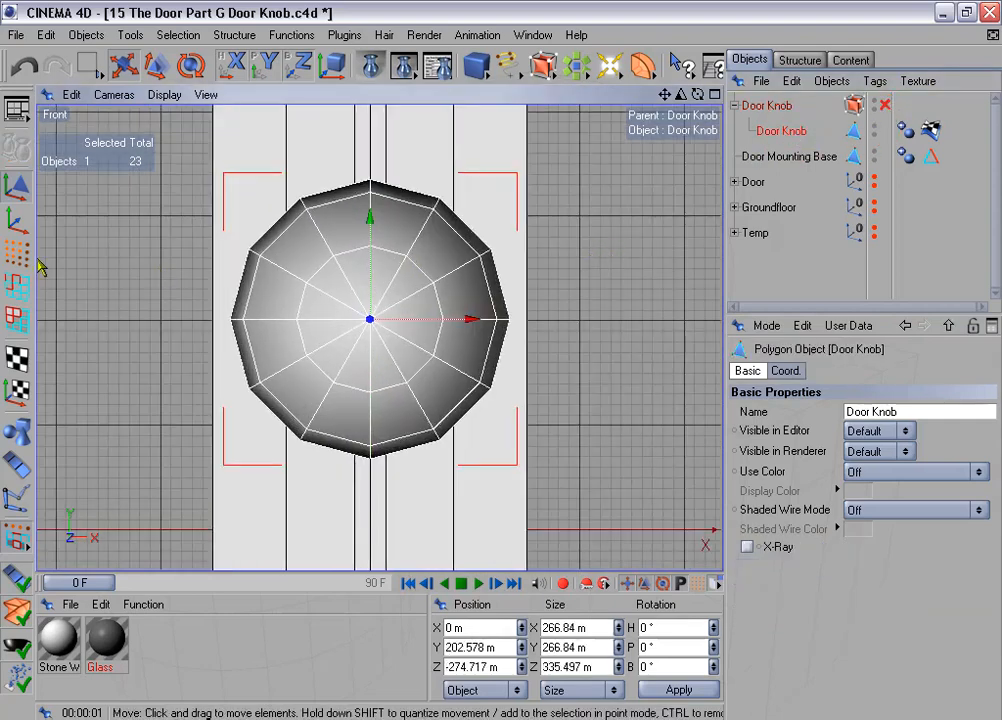
click(17, 320)
scroll(100, 330, up, 2)
scroll(355, 300, up, 1)
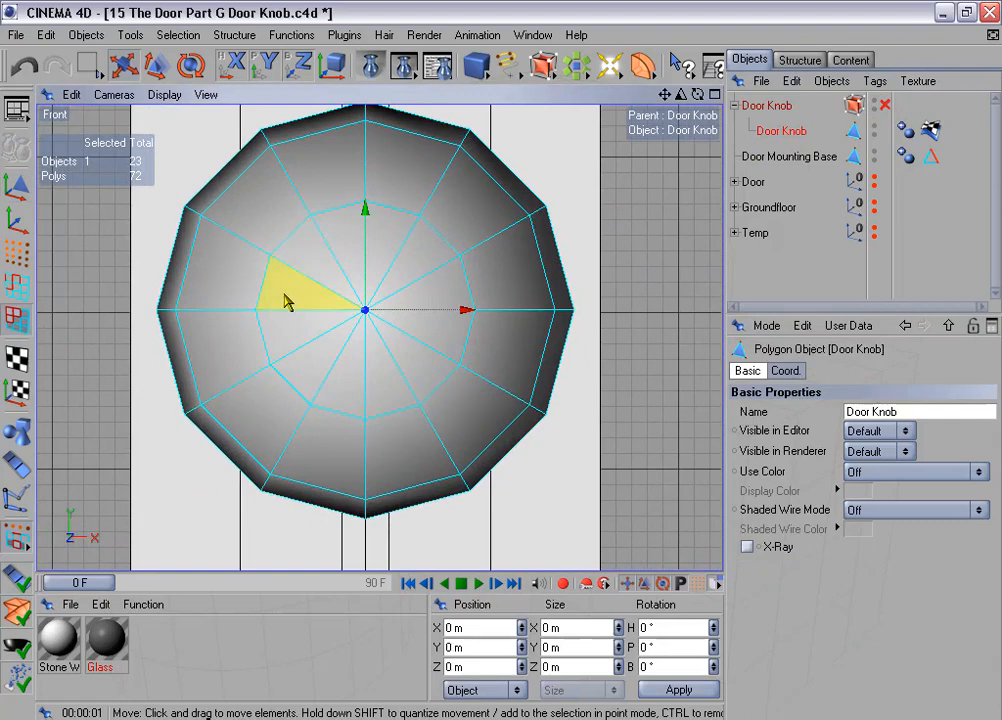
drag(88, 65, 118, 72)
drag(290, 289, 302, 264)
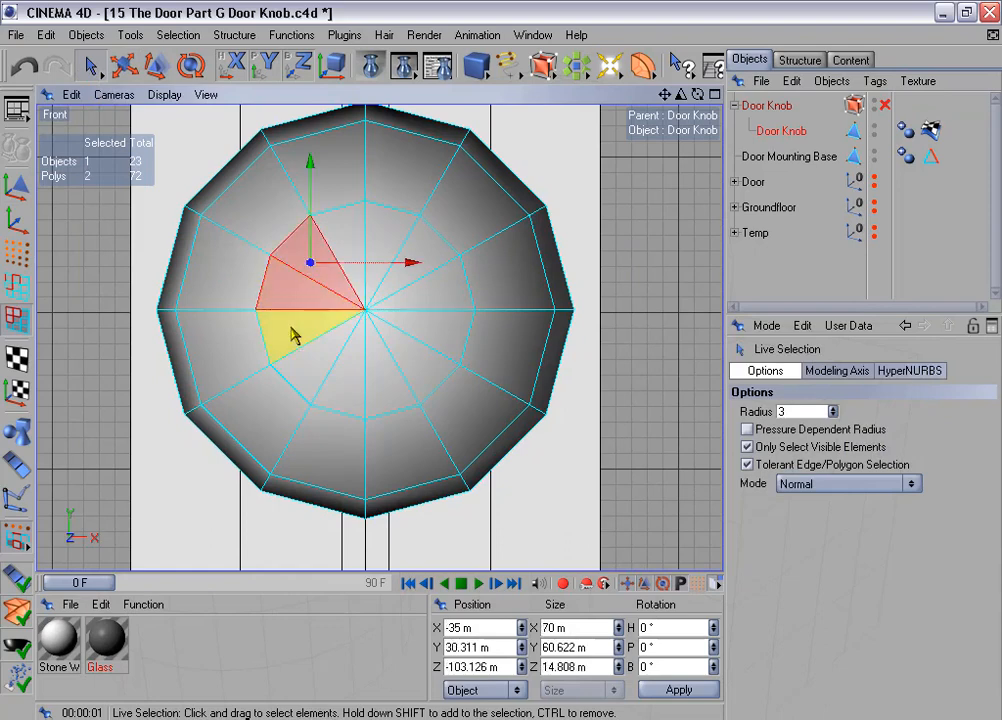
click(282, 35)
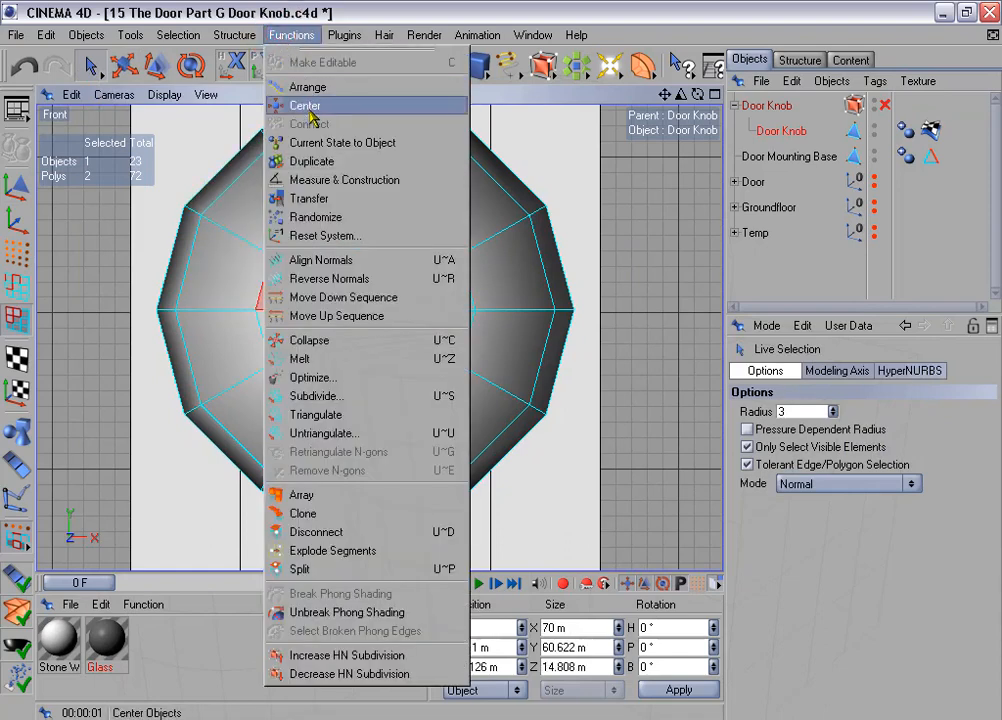
click(277, 358)
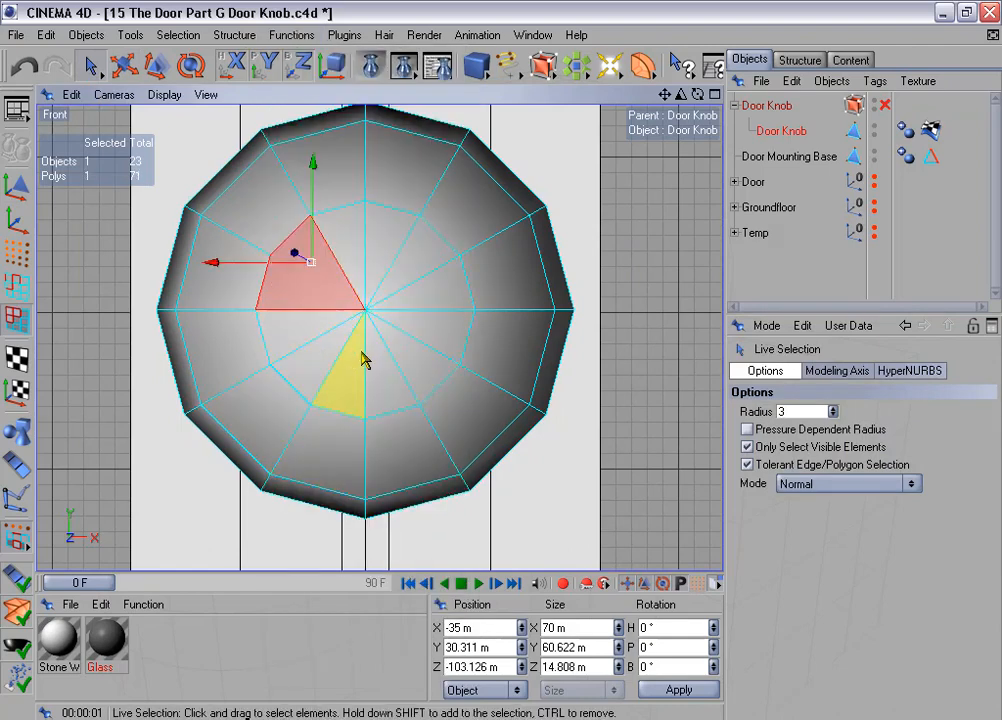
click(291, 36)
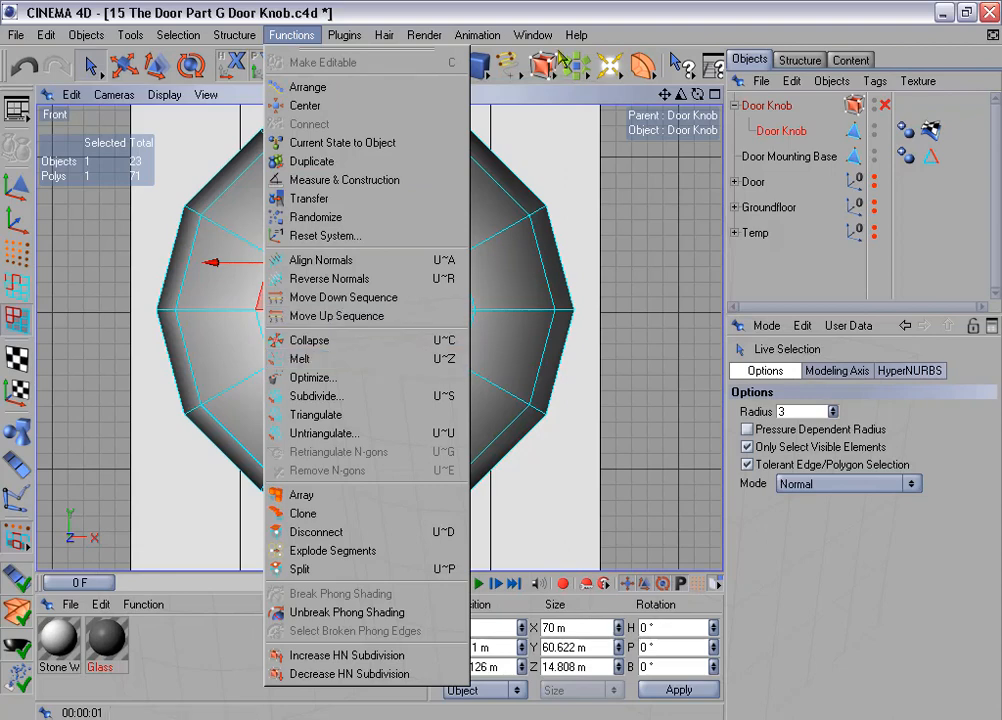
click(455, 362)
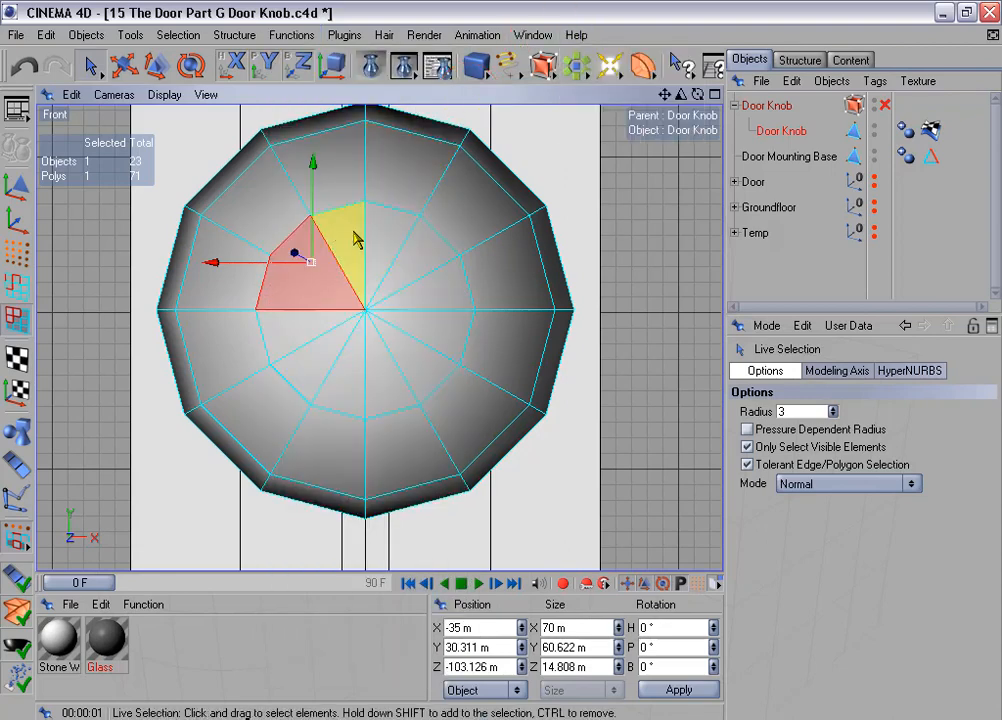
Step: Melt the remaining front-cap triangles of the knob in adjacent pairs until the whole cap is merged
drag(353, 232, 381, 243)
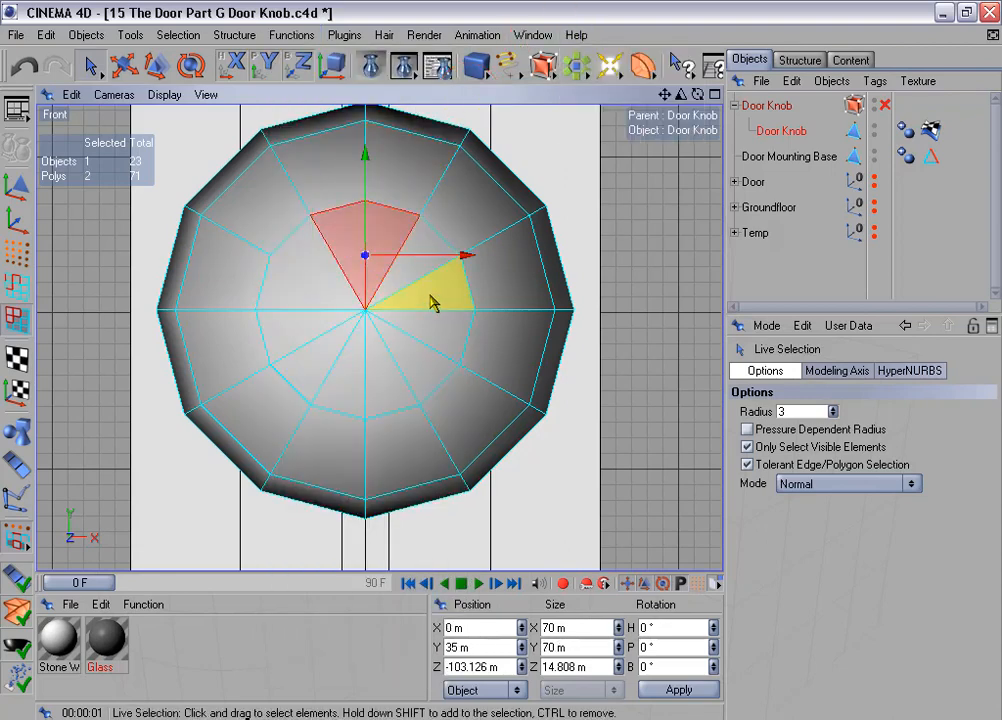
key(u)
key(z)
drag(437, 293, 421, 264)
key(u)
key(z)
mouse_move(432, 337)
mouse_down()
mouse_move(387, 390)
mouse_move(347, 385)
mouse_up()
key(u)
key(z)
key(u)
key(z)
drag(291, 331, 314, 358)
key(u)
key(z)
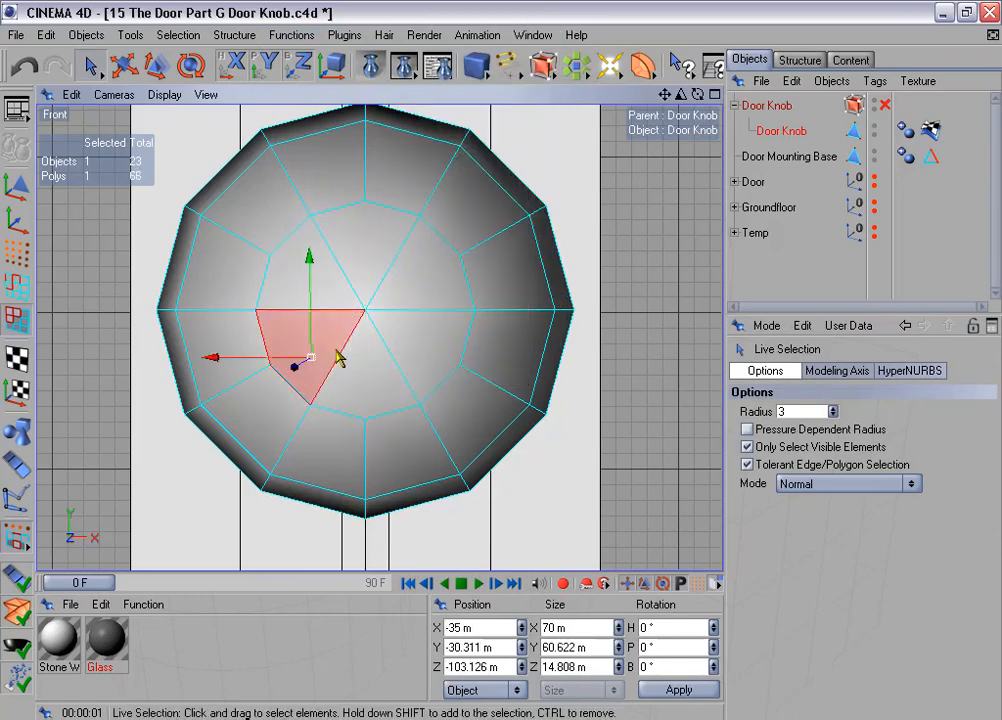
Step: Turn the knob's HyperNURBS smoothing back on and render a preview in the Perspective view
middle_click(380, 280)
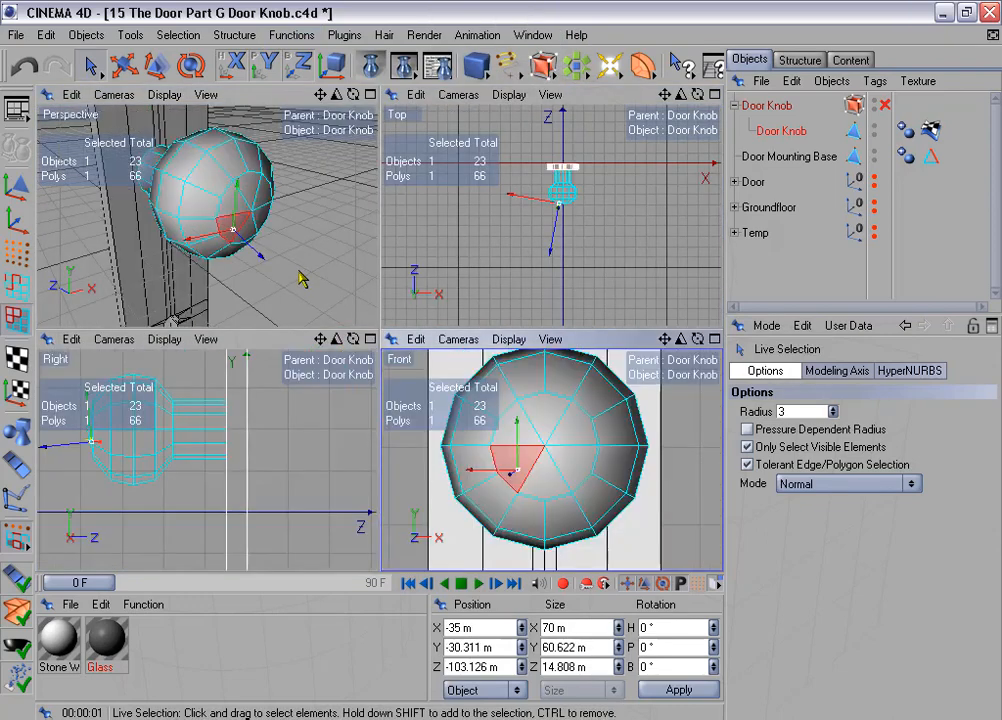
middle_click(303, 282)
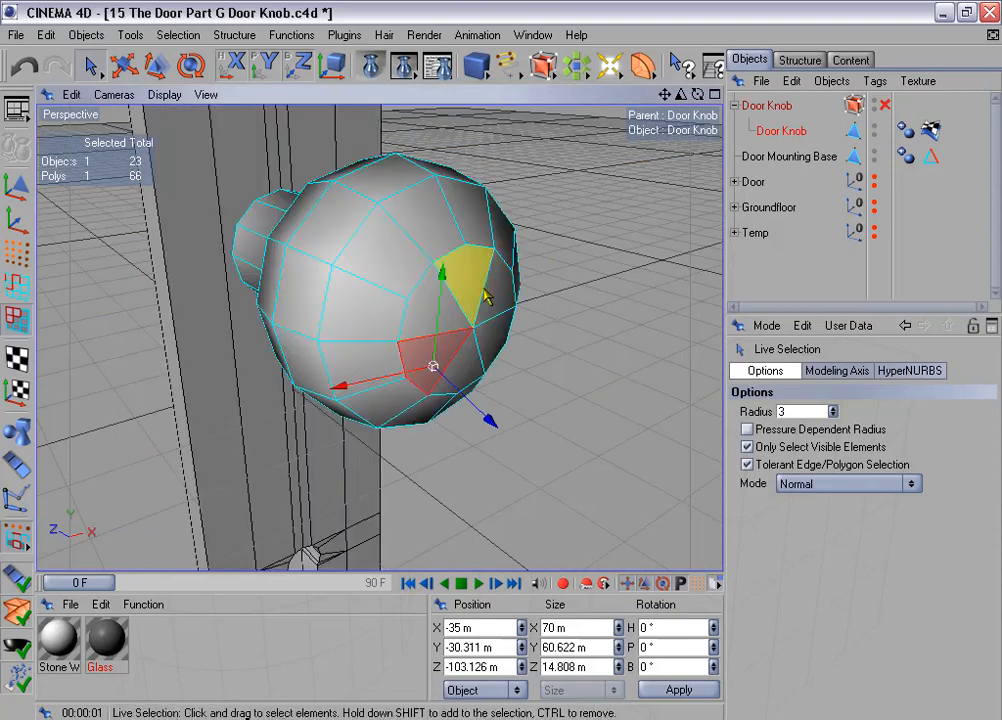
click(888, 106)
click(374, 65)
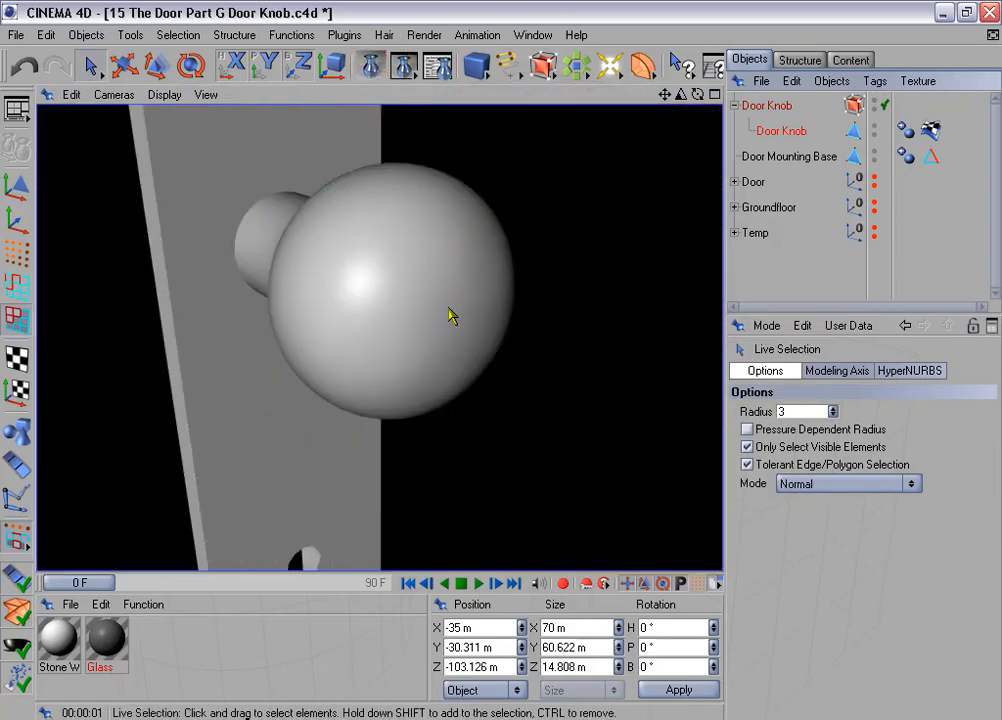
click(500, 256)
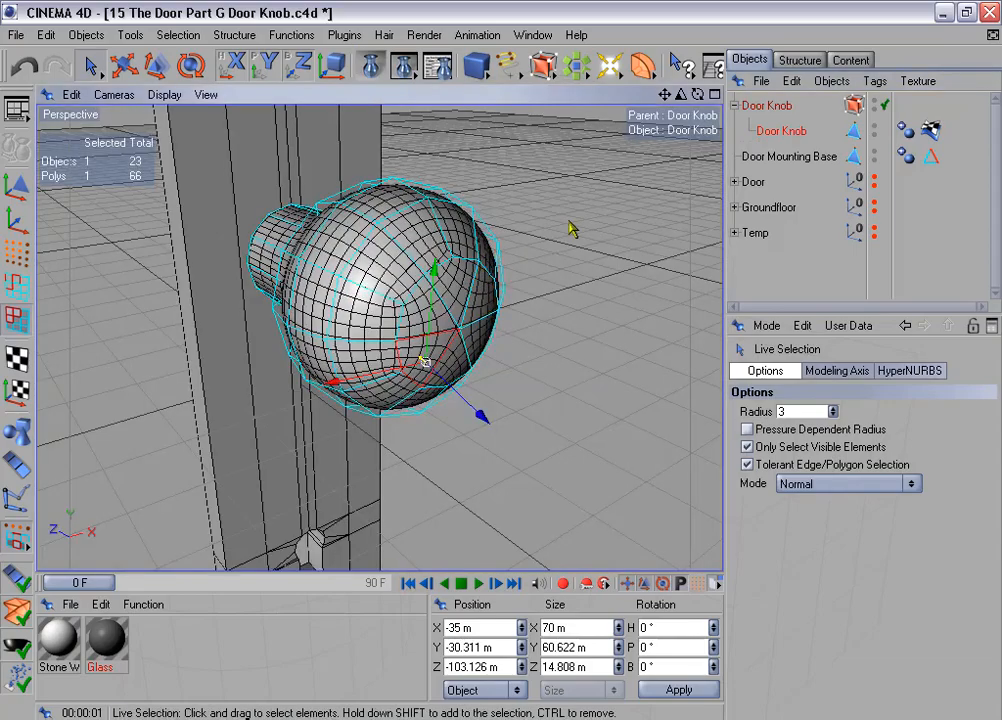
Step: Disable the HyperNURBS smoothing and loop-select the edges where the knob's neck meets the ball
alt+drag(562, 219, 622, 238)
alt+middle_drag(513, 229, 603, 264)
alt+drag(513, 229, 570, 232)
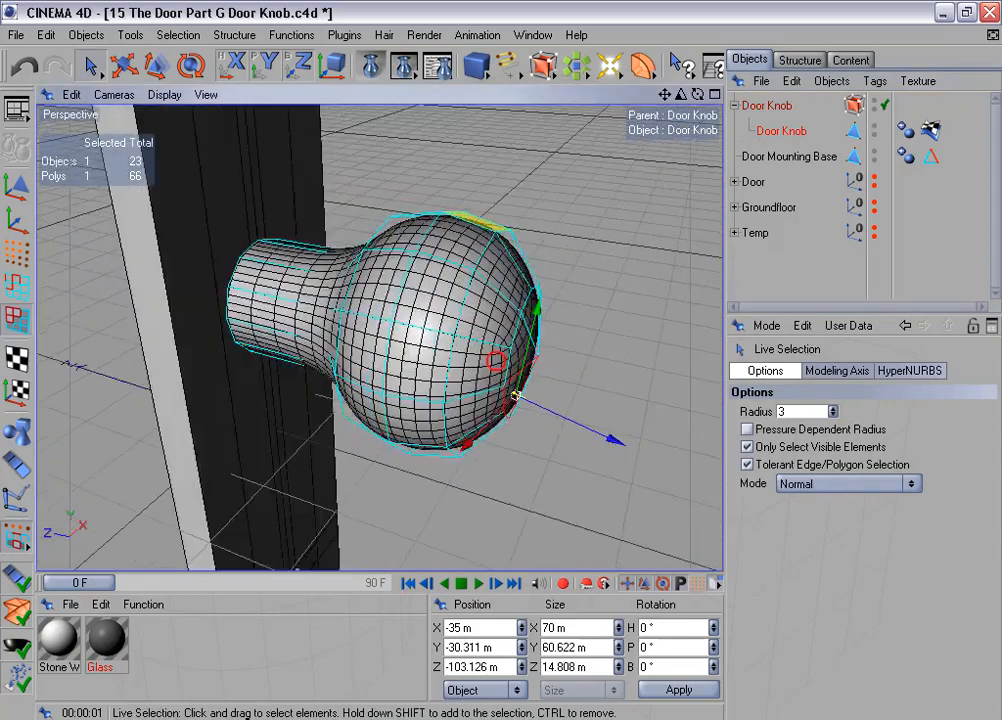
alt+drag(514, 397, 440, 395)
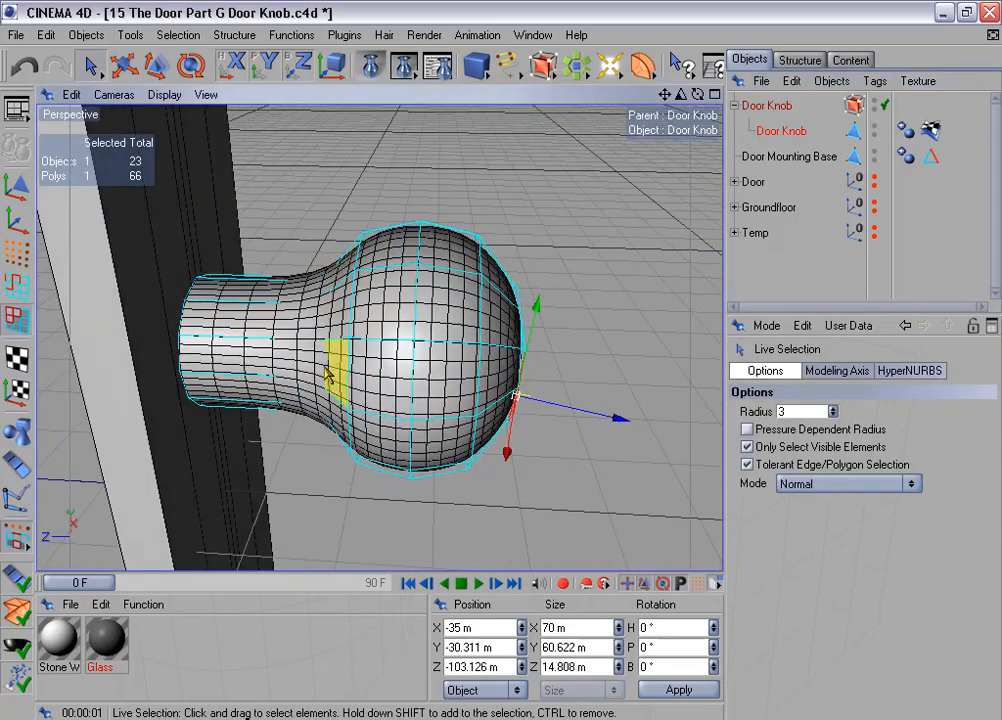
click(885, 104)
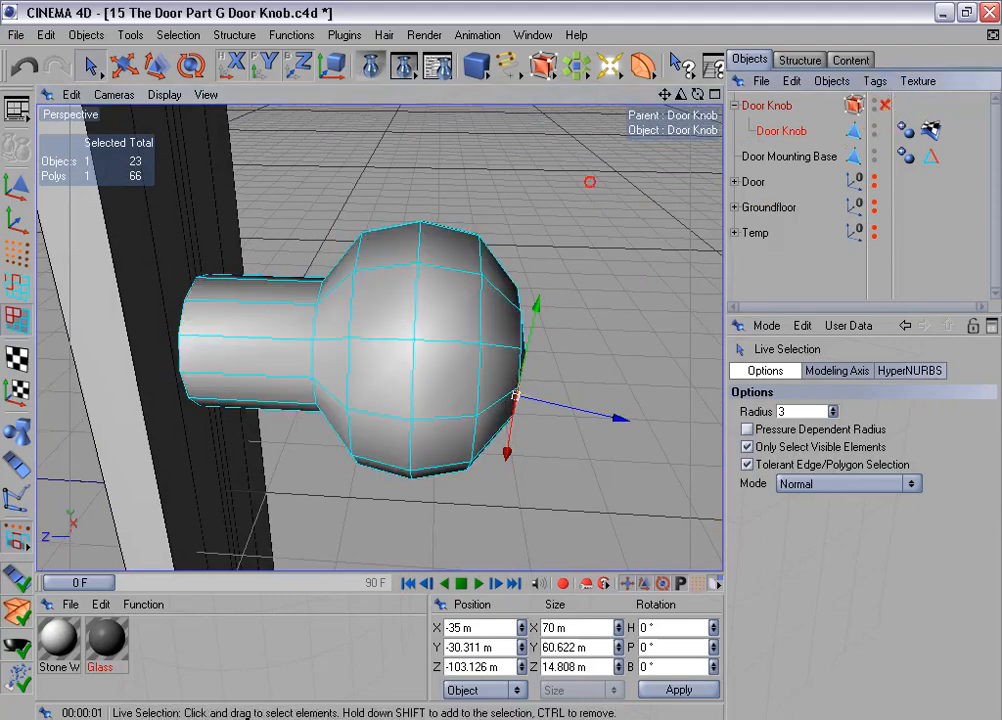
alt+drag(590, 182, 640, 199)
click(17, 287)
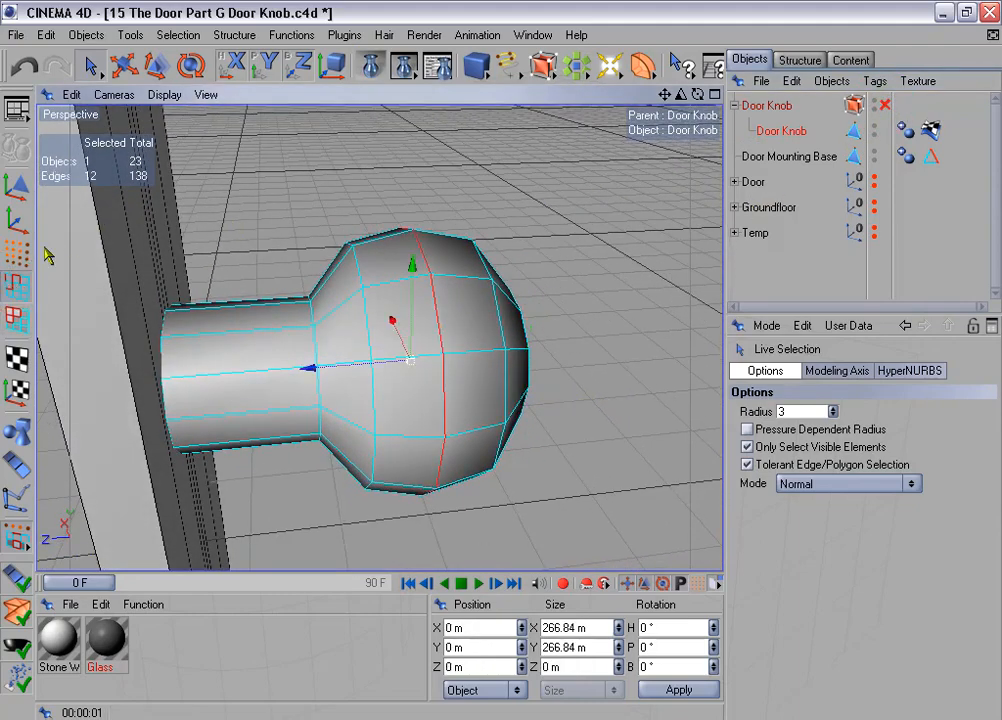
click(180, 35)
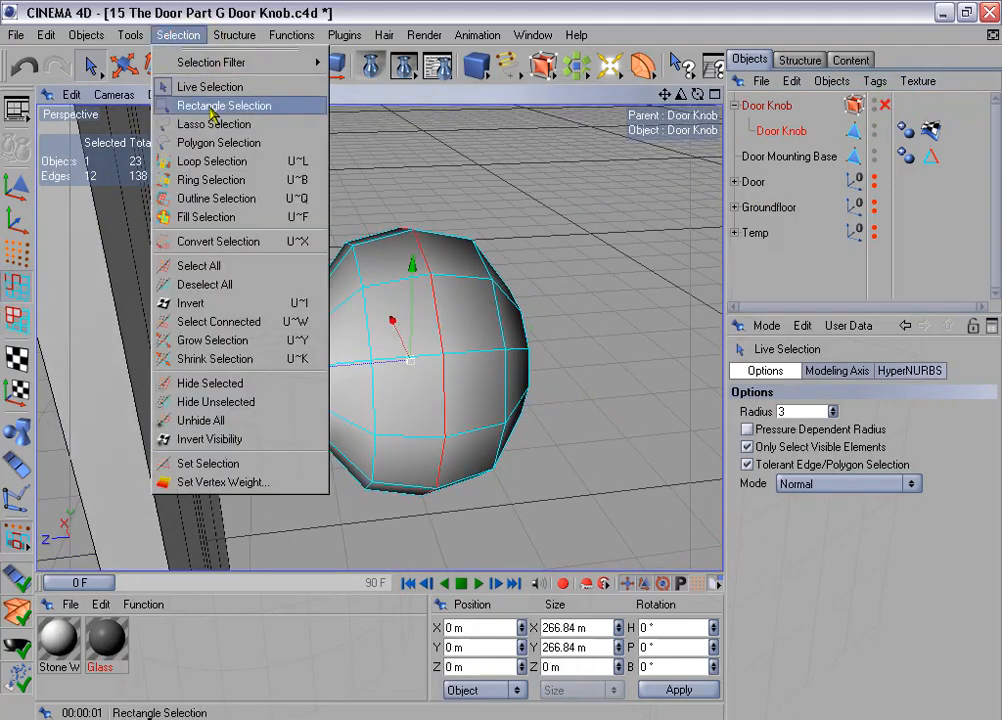
click(253, 163)
click(315, 348)
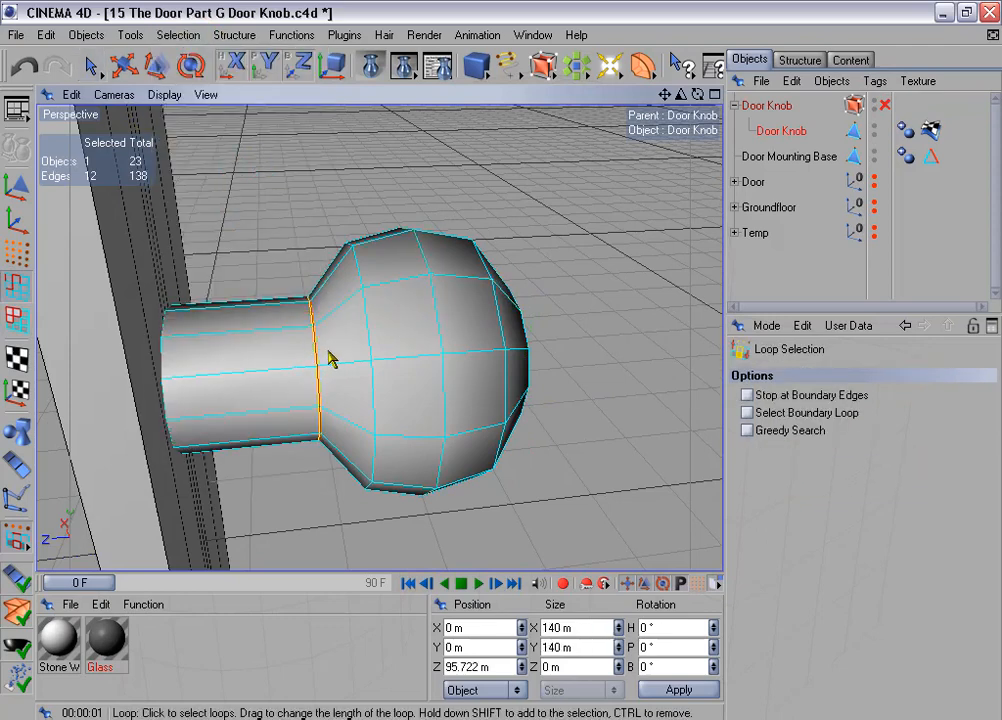
Step: Bevel the selected neck edge loop with subdivision 1, Convex type and an inner offset of about 3.5 m
right_click(545, 228)
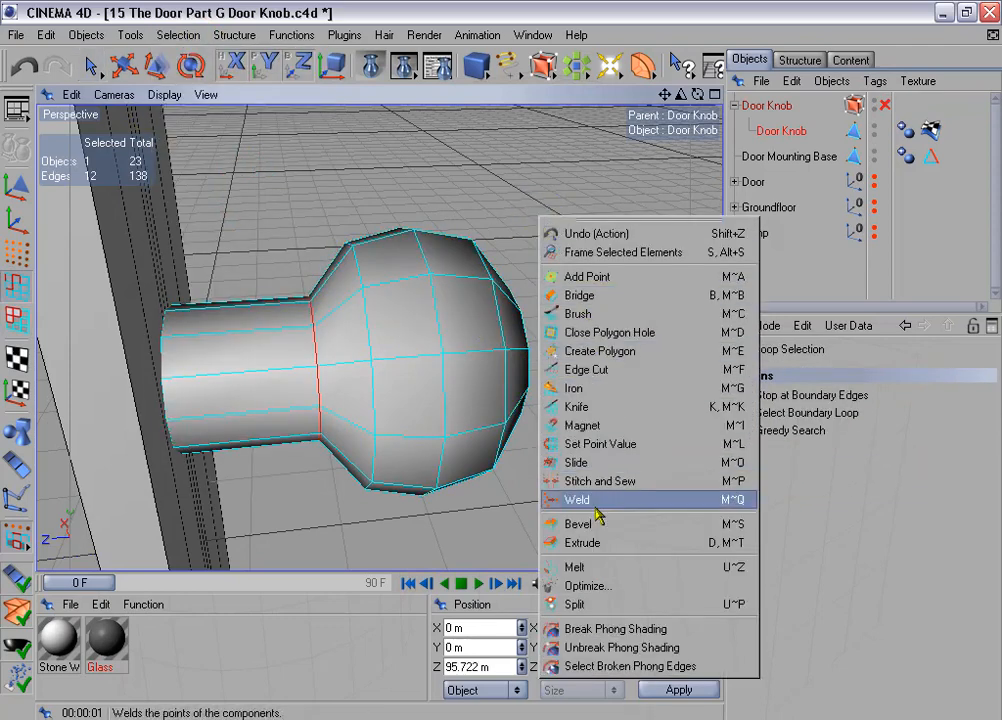
click(565, 523)
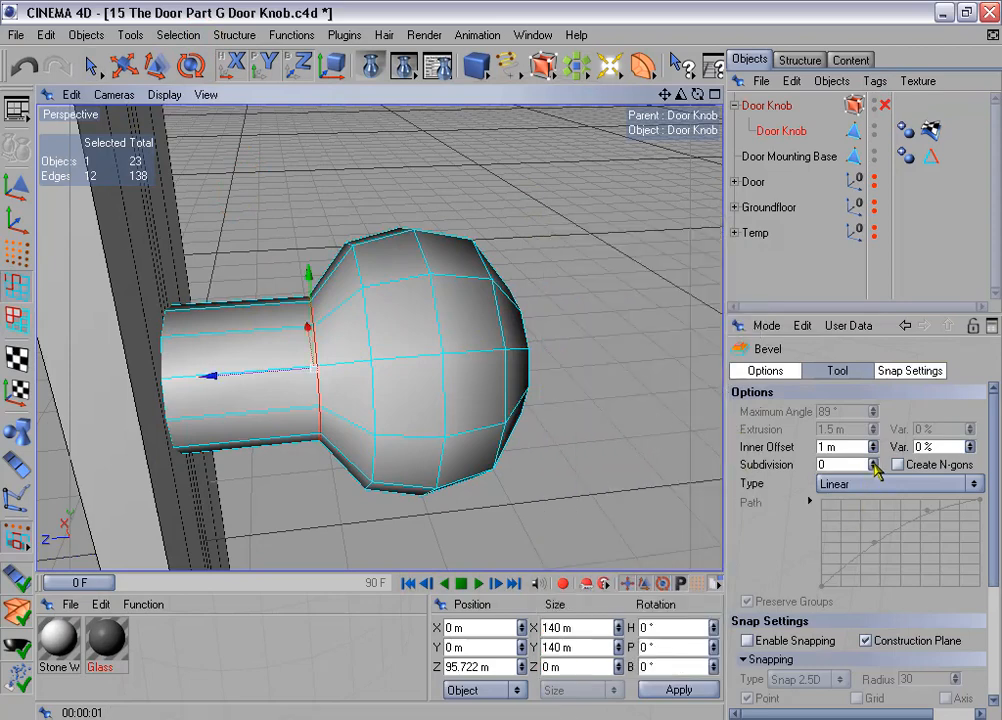
click(873, 462)
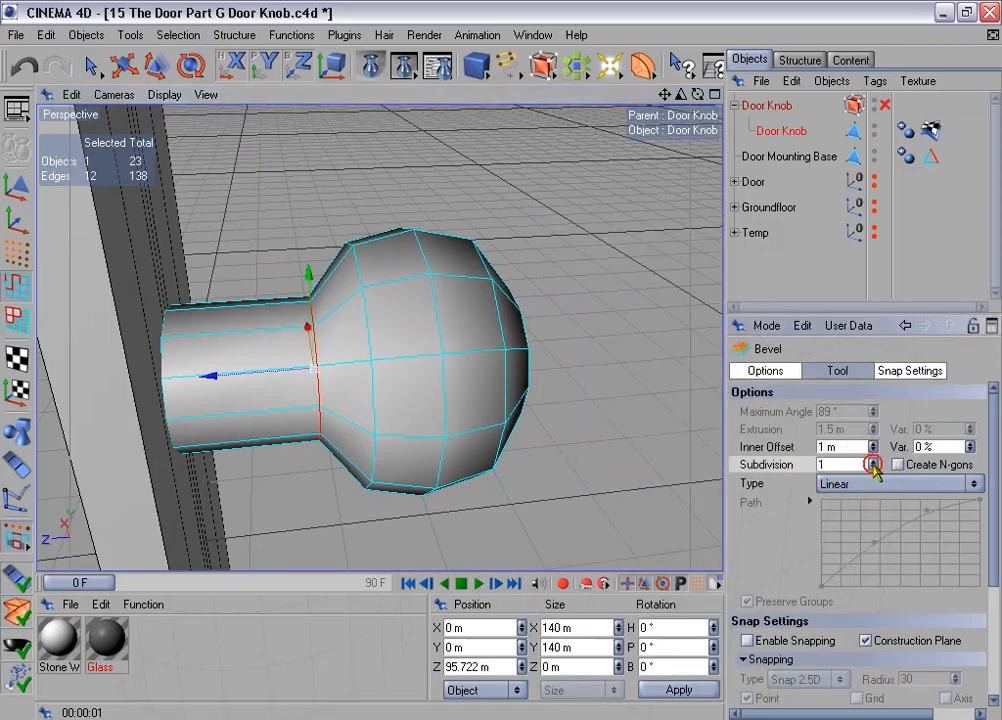
click(857, 485)
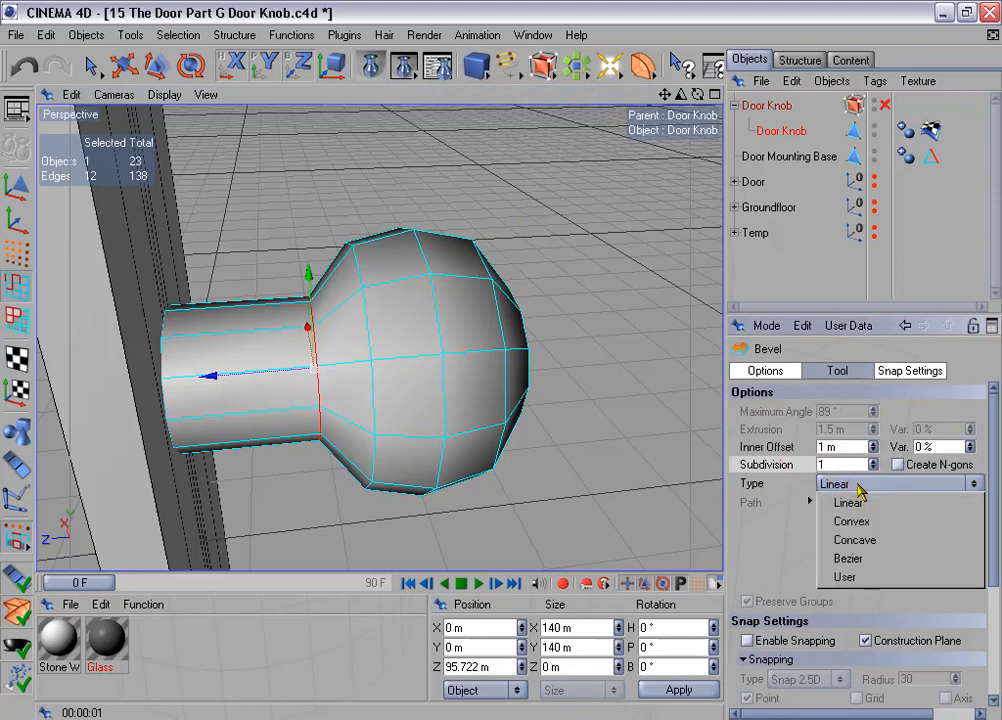
click(887, 524)
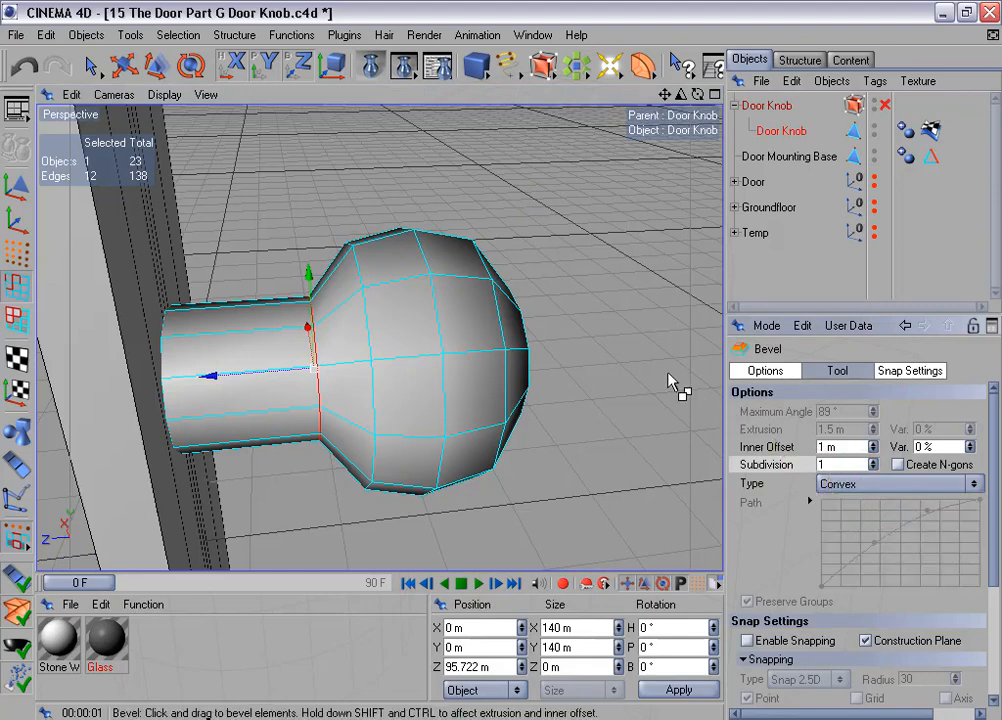
drag(488, 351, 472, 351)
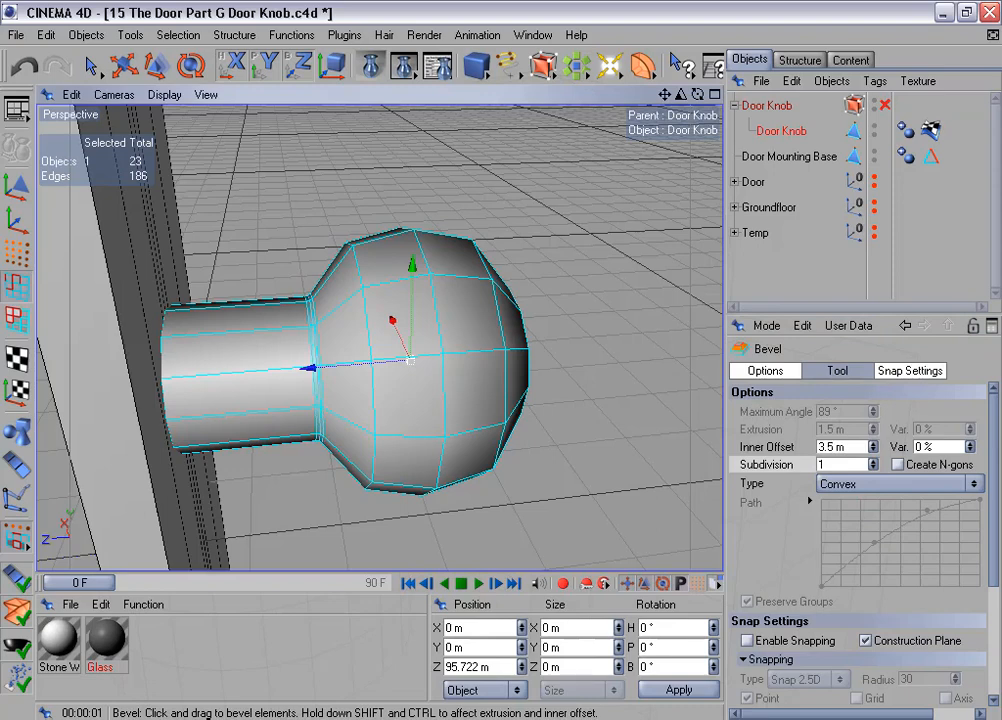
Step: Re-enable the HyperNURBS smoothing and render a preview of the bevelled neck joint
click(881, 106)
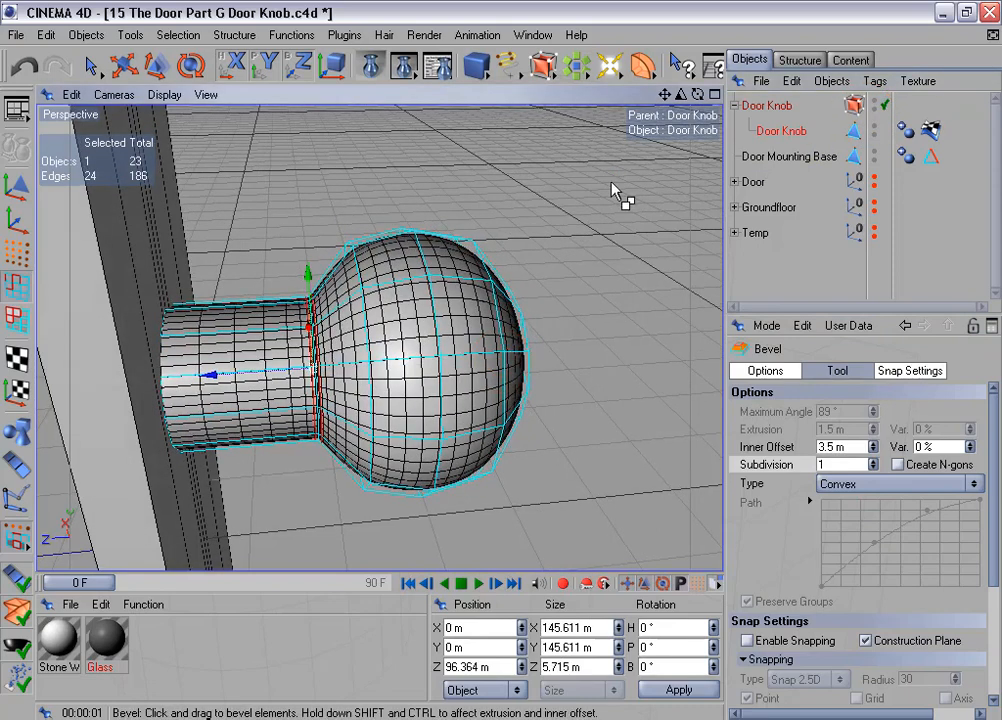
key(ctrl+r)
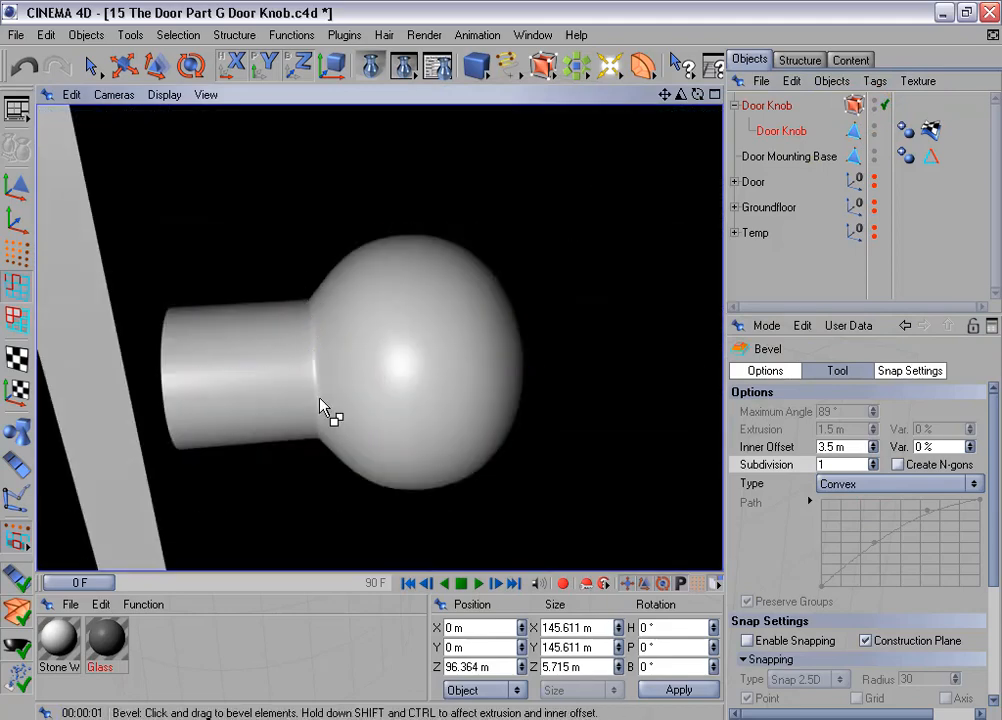
drag(698, 94, 532, 239)
Step: Set the Door Knob HyperNURBS object's editor subdivision to 1
click(762, 106)
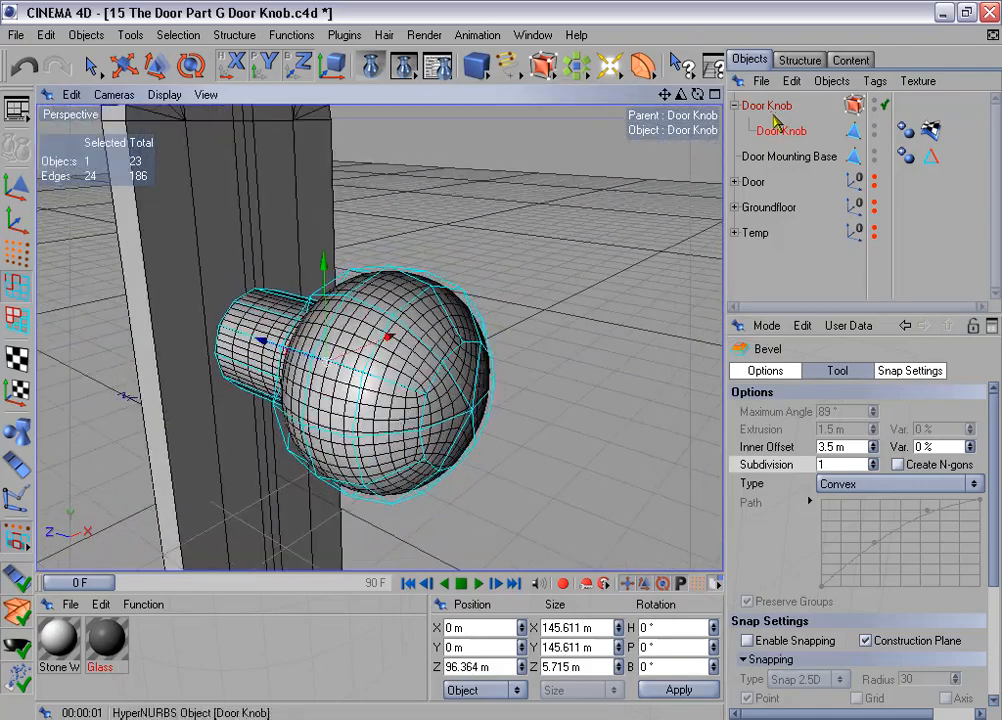
click(768, 133)
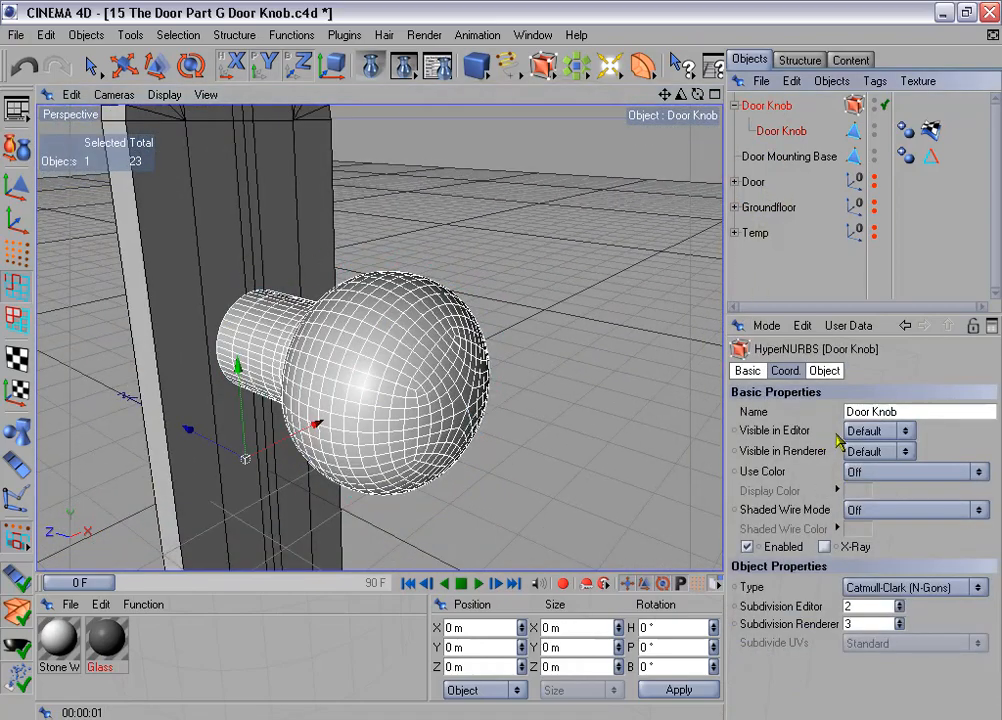
click(804, 607)
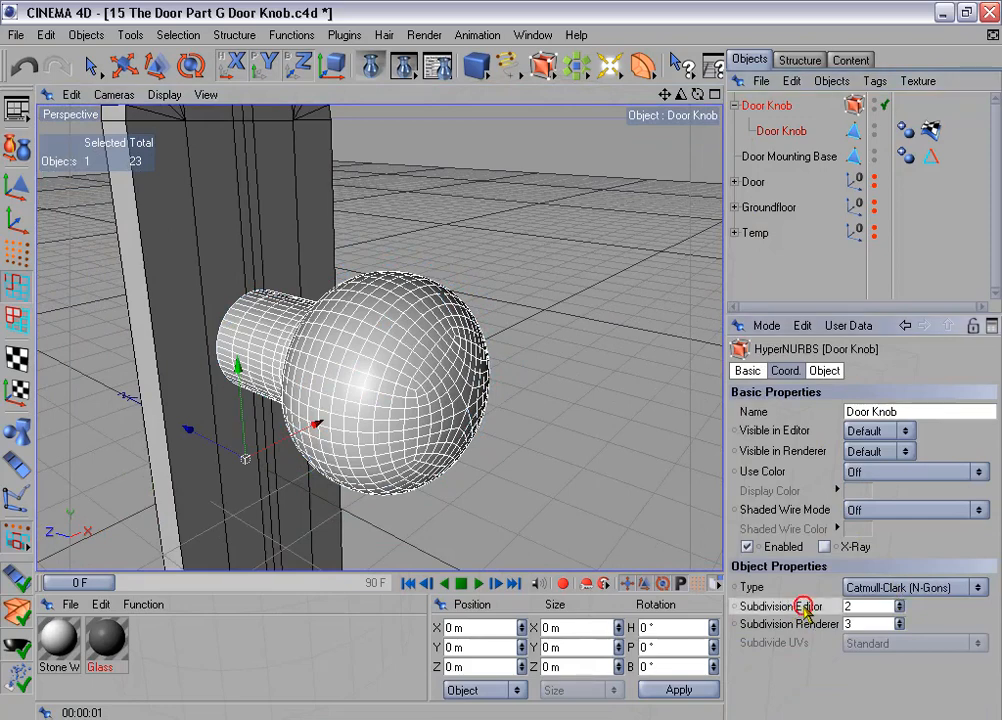
click(899, 611)
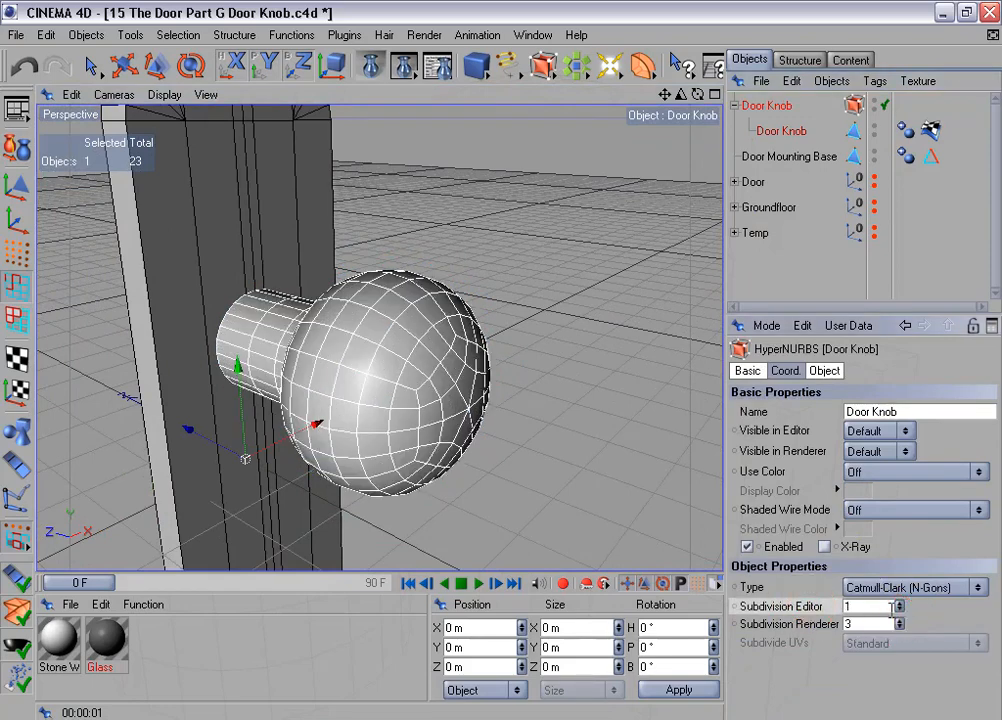
Step: Centre the Door Knob polygon object's axis on all its points at 0 % offset with the Axis Center plugin
mouse_move(592, 380)
alt+mouse_down()
mouse_move(503, 360)
mouse_move(583, 377)
alt+mouse_up()
scroll(583, 377, down, 4)
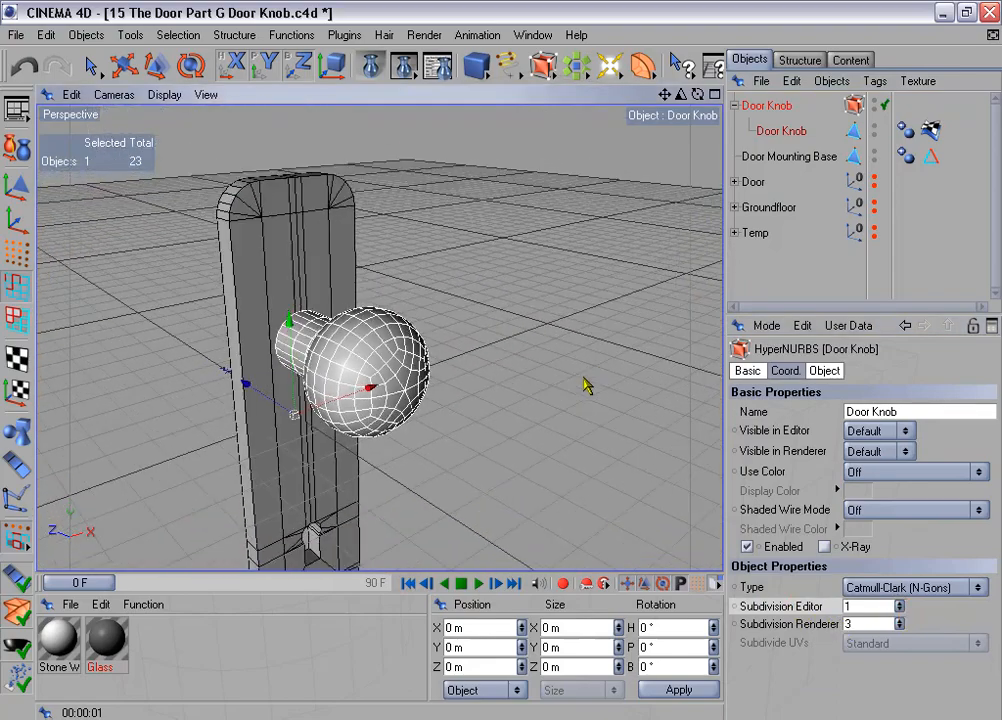
alt+drag(513, 334, 501, 360)
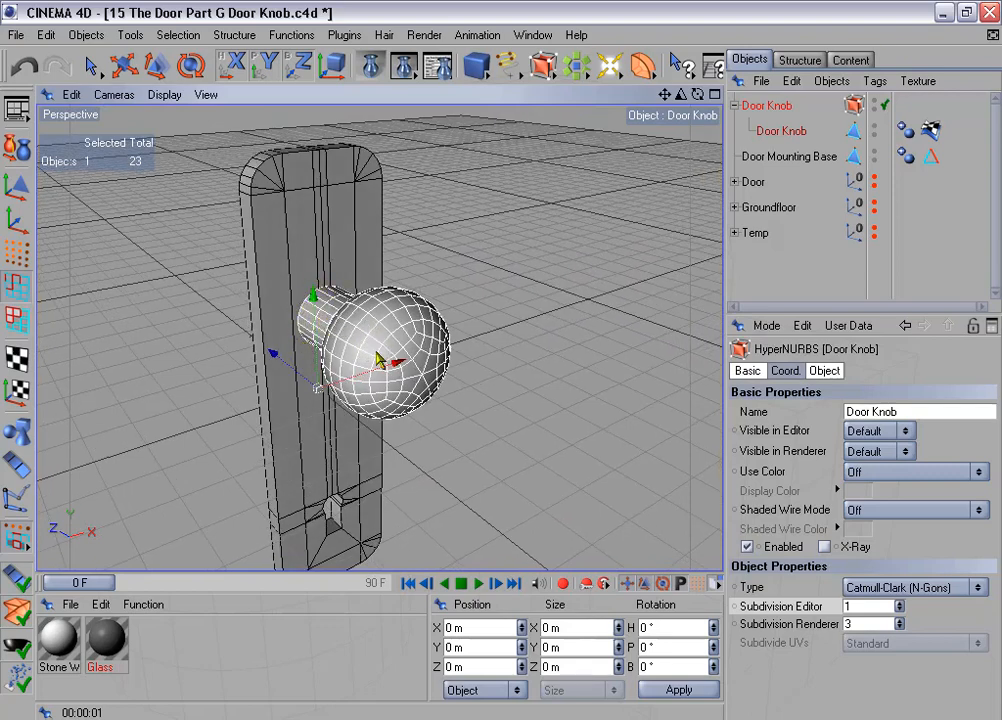
alt+drag(386, 377, 410, 370)
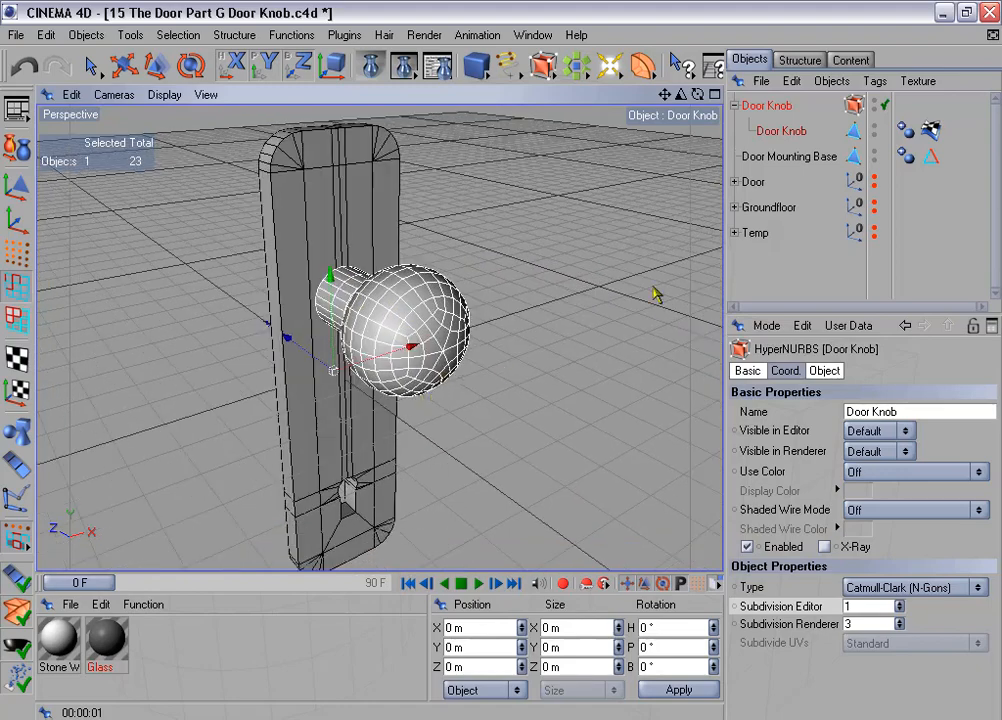
click(782, 130)
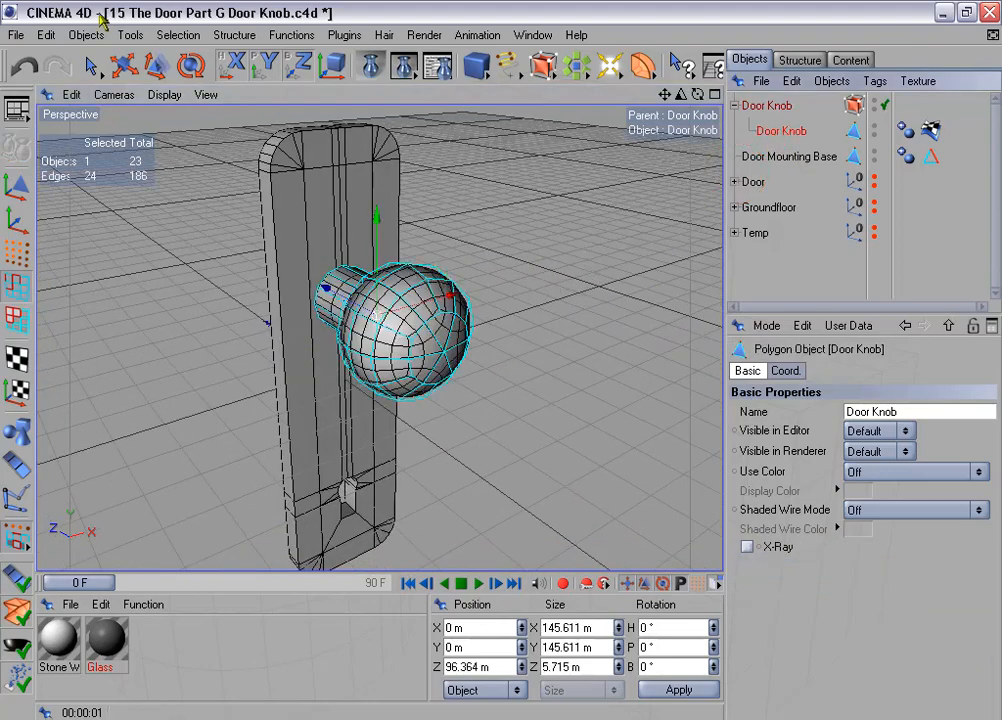
click(17, 150)
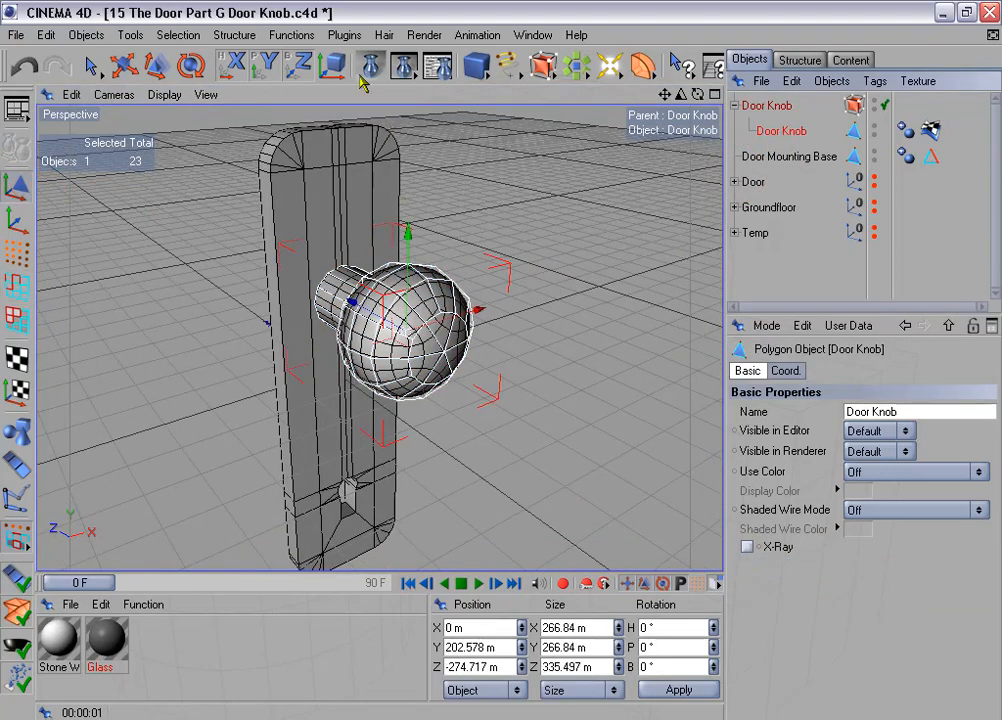
click(345, 35)
mouse_move(360, 103)
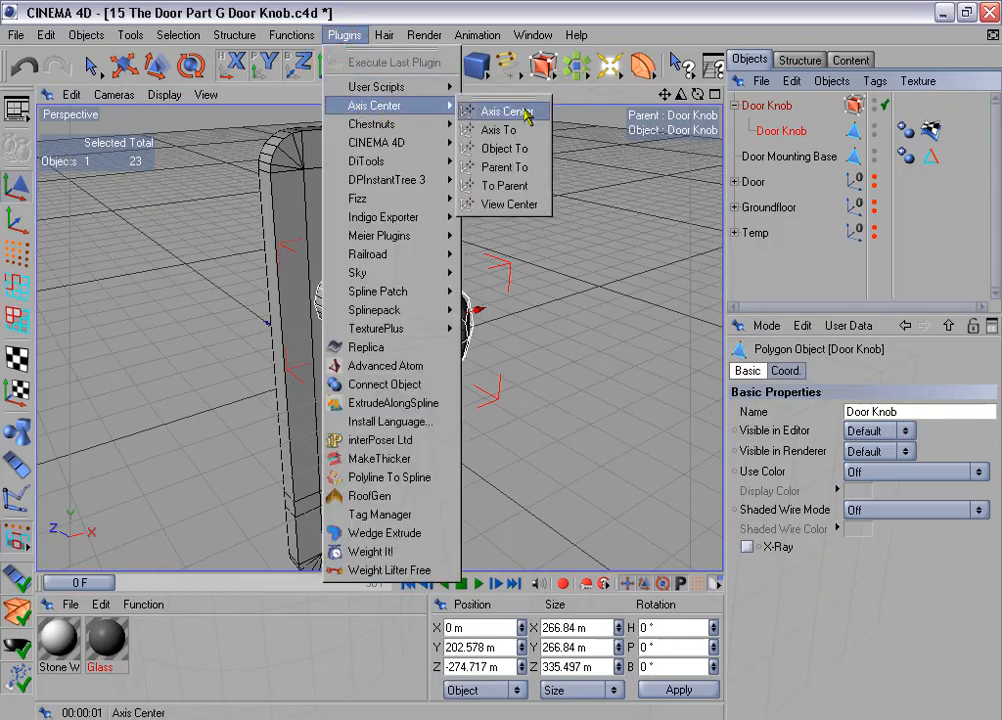
click(480, 107)
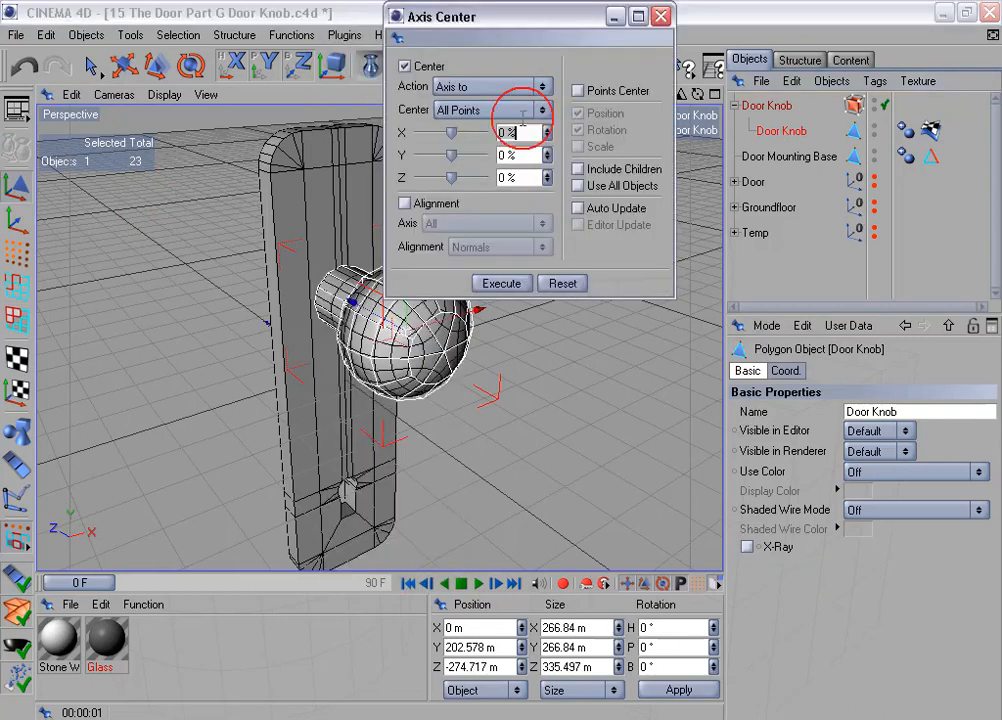
click(519, 284)
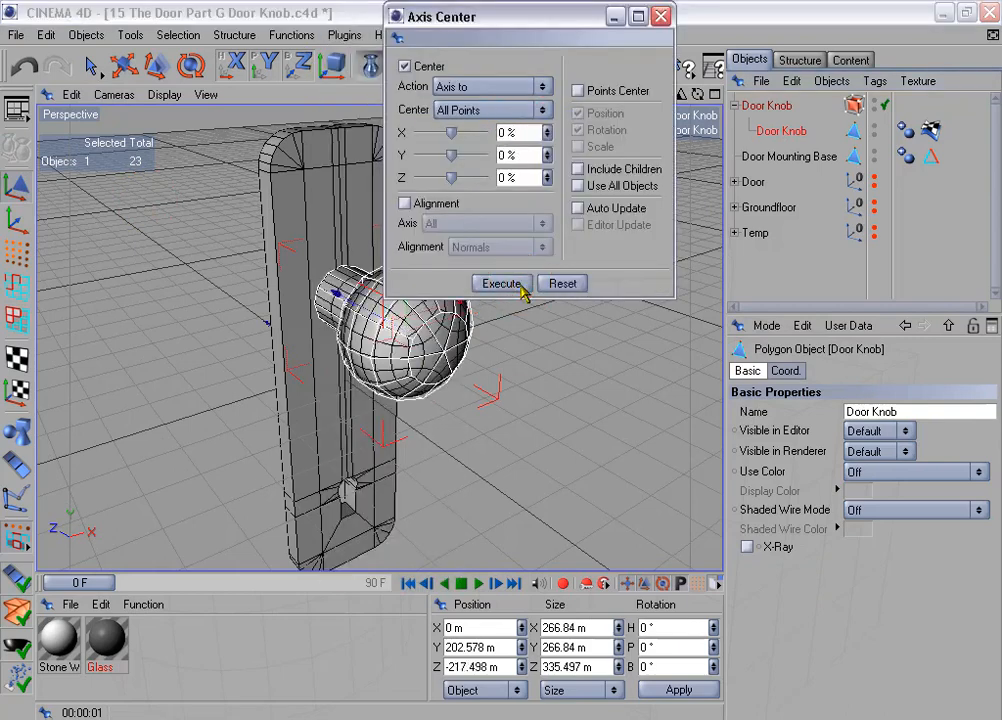
click(660, 17)
Step: Add a Cylinder primitive and move it along Z to about -136 m, out in front of the mounting base
alt+drag(424, 158, 523, 174)
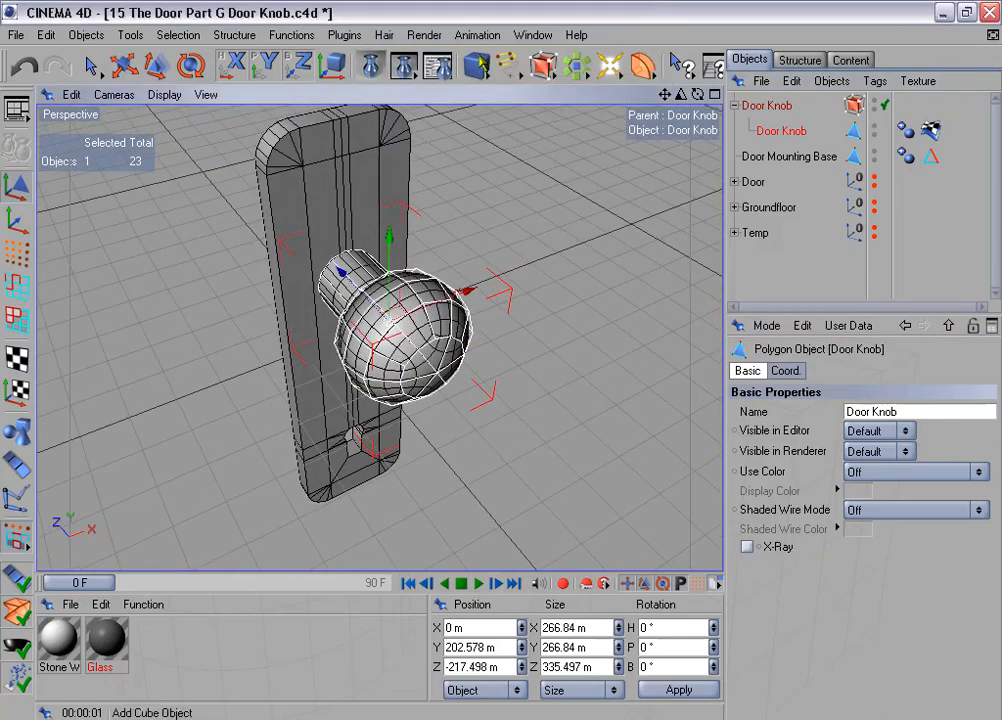
drag(476, 64, 607, 84)
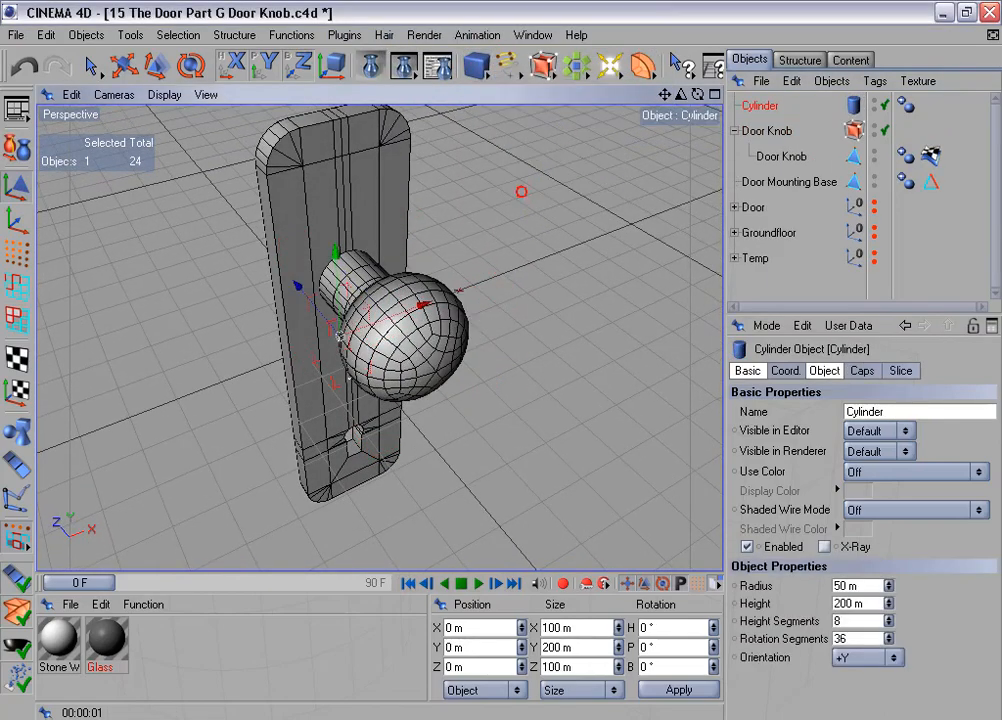
alt+drag(521, 191, 465, 195)
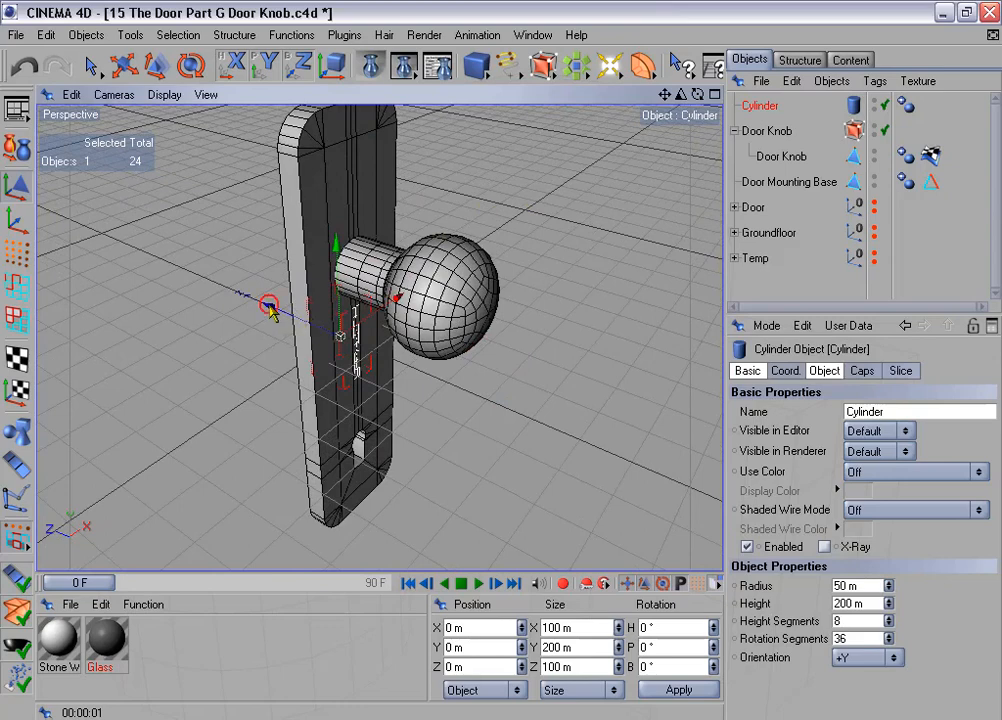
key(e)
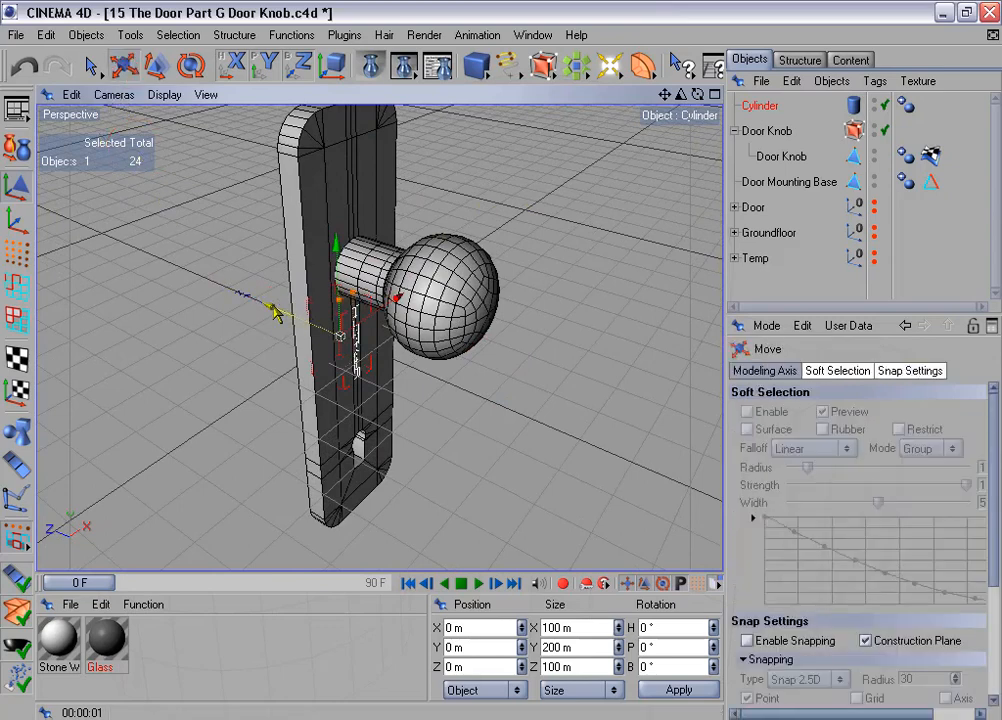
drag(270, 305, 312, 323)
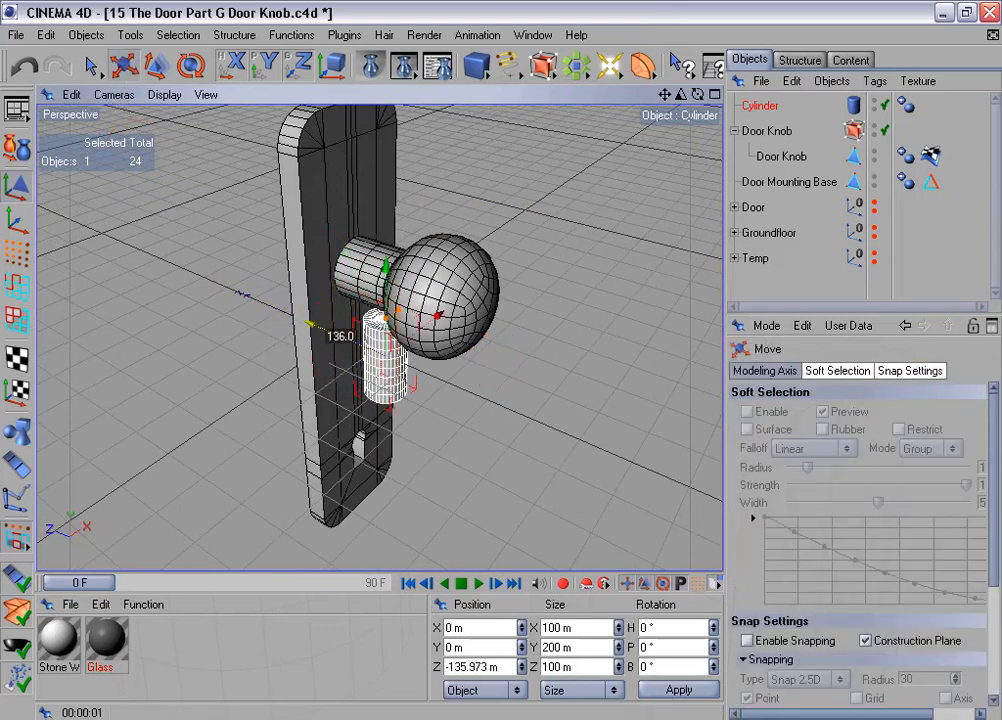
Step: Rename the new cylinder as Door Knob Mounting
click(762, 106)
double_click(768, 111)
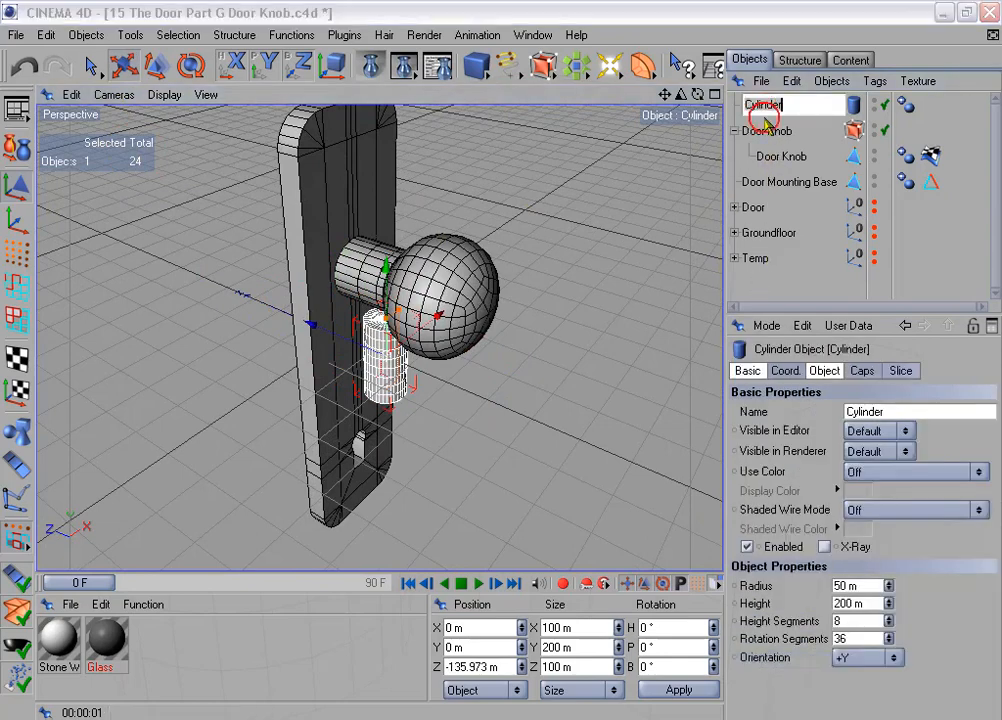
text(Door K)
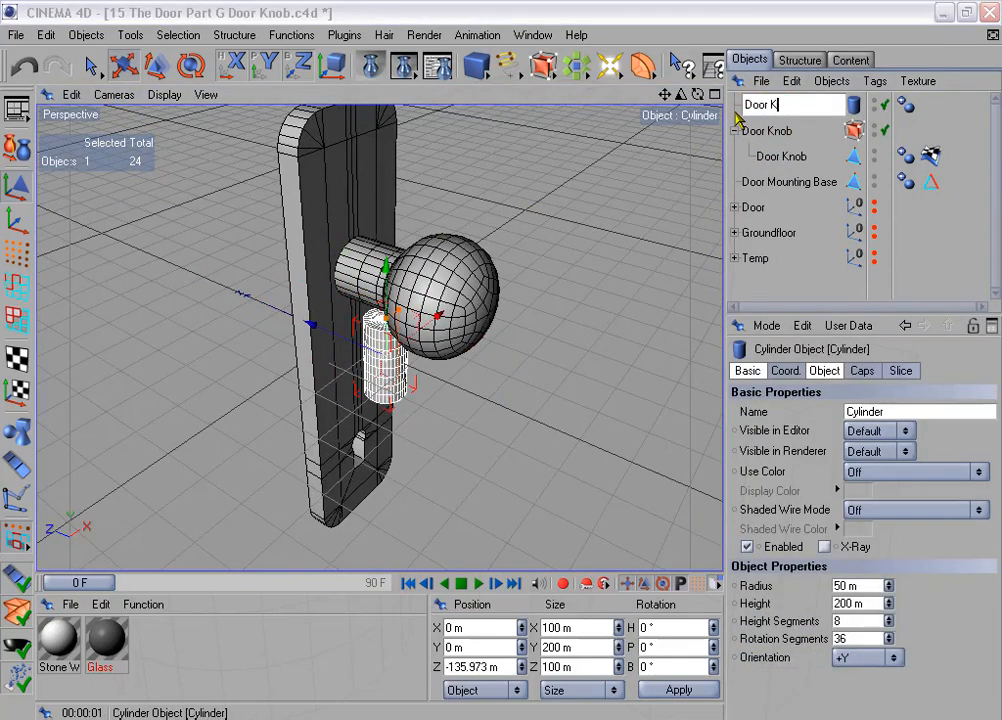
text(nob Mounting)
key(Return)
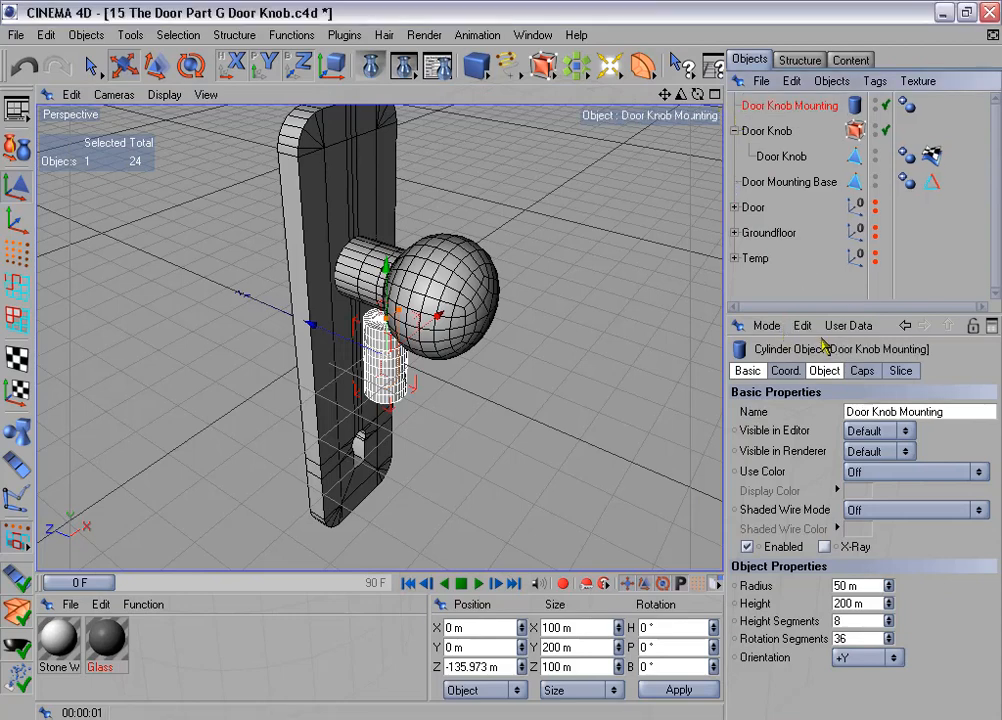
Step: Orient the Door Knob Mounting cylinder along +Z with 1 height segment and 20 rotation segments
click(826, 372)
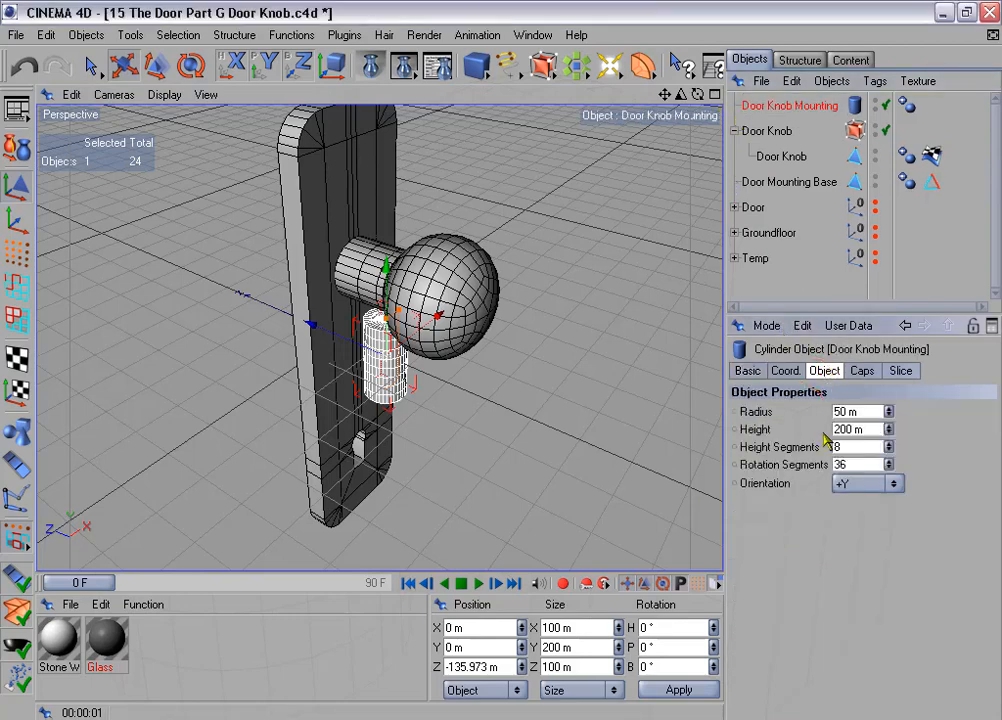
click(858, 485)
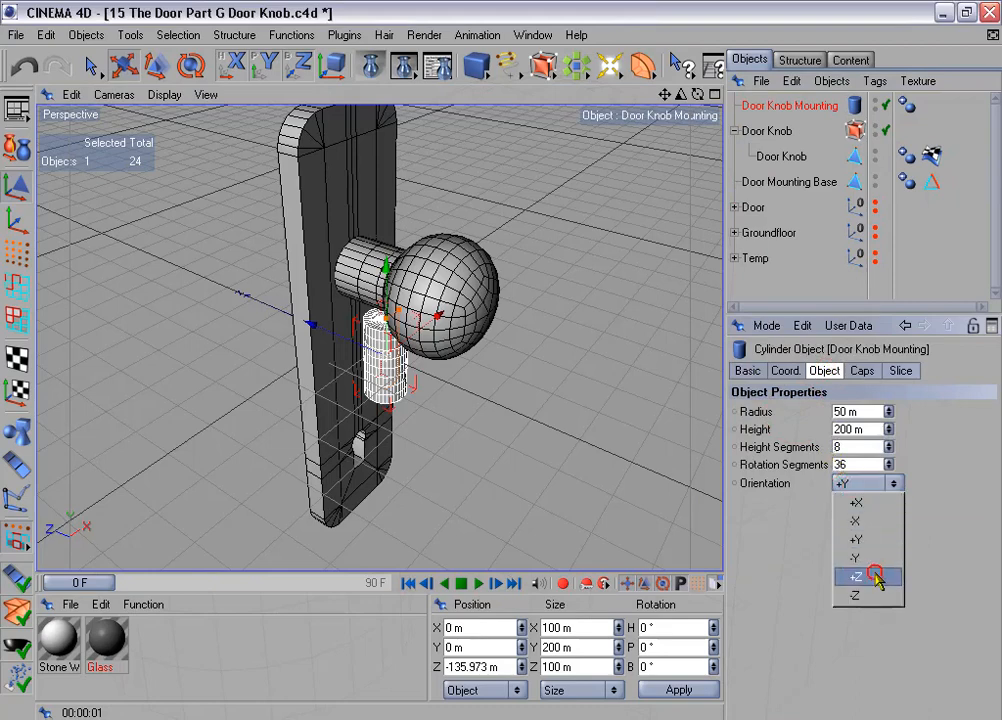
click(876, 577)
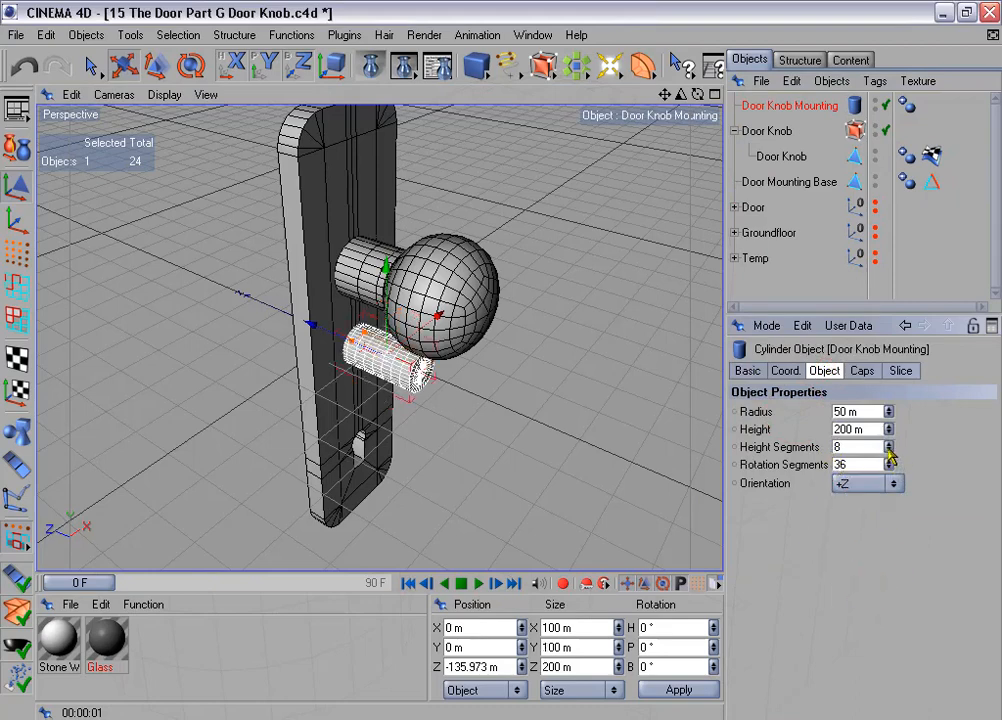
drag(889, 453, 889, 490)
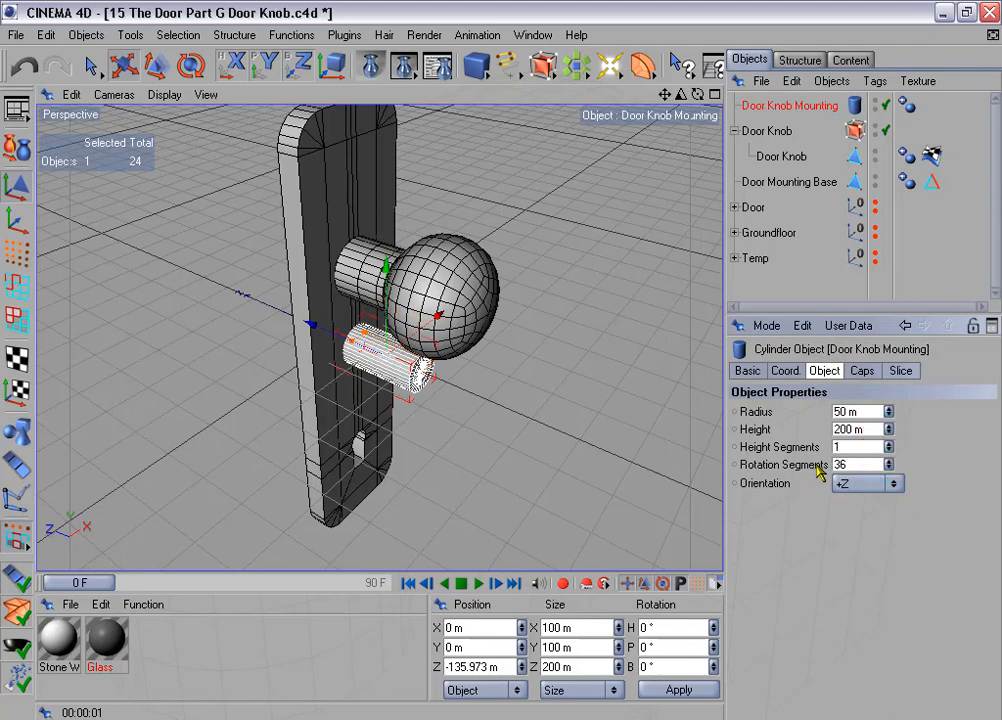
drag(889, 466, 889, 498)
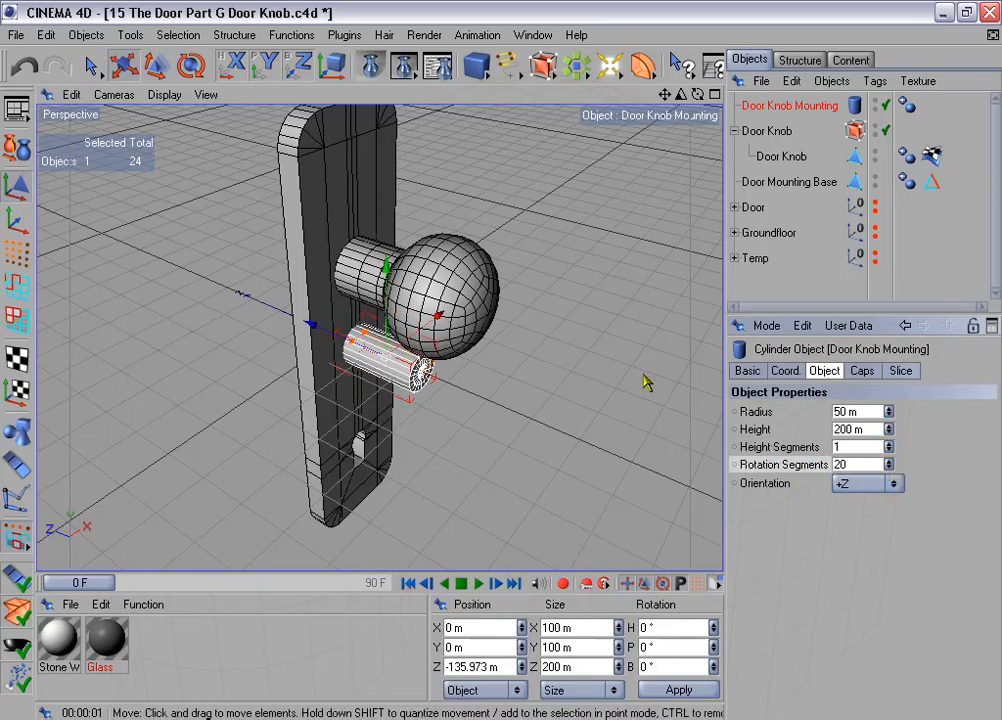
Step: Reduce the Door Knob Mounting cylinder's cap segments to 1
alt+drag(580, 284, 546, 260)
alt+middle_drag(584, 287, 576, 250)
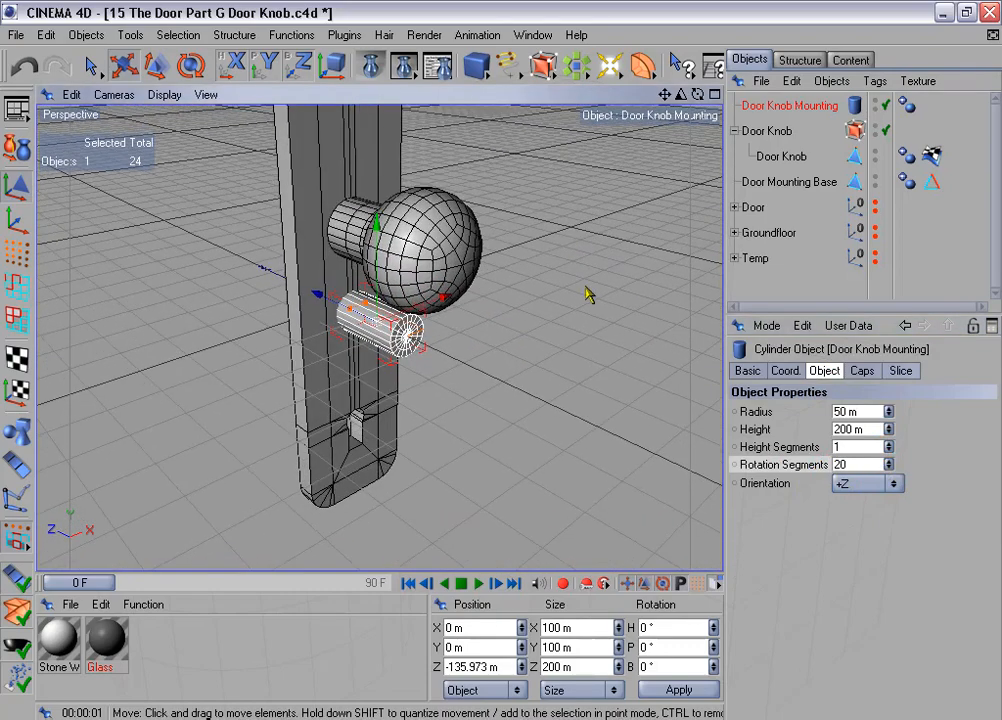
click(862, 371)
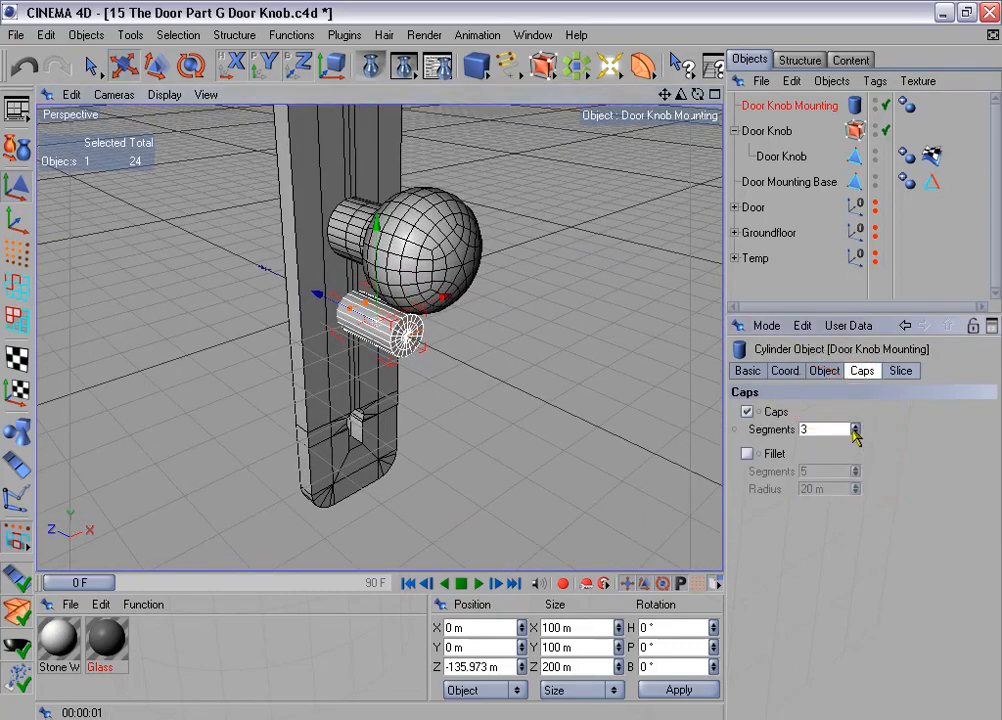
drag(856, 430, 856, 442)
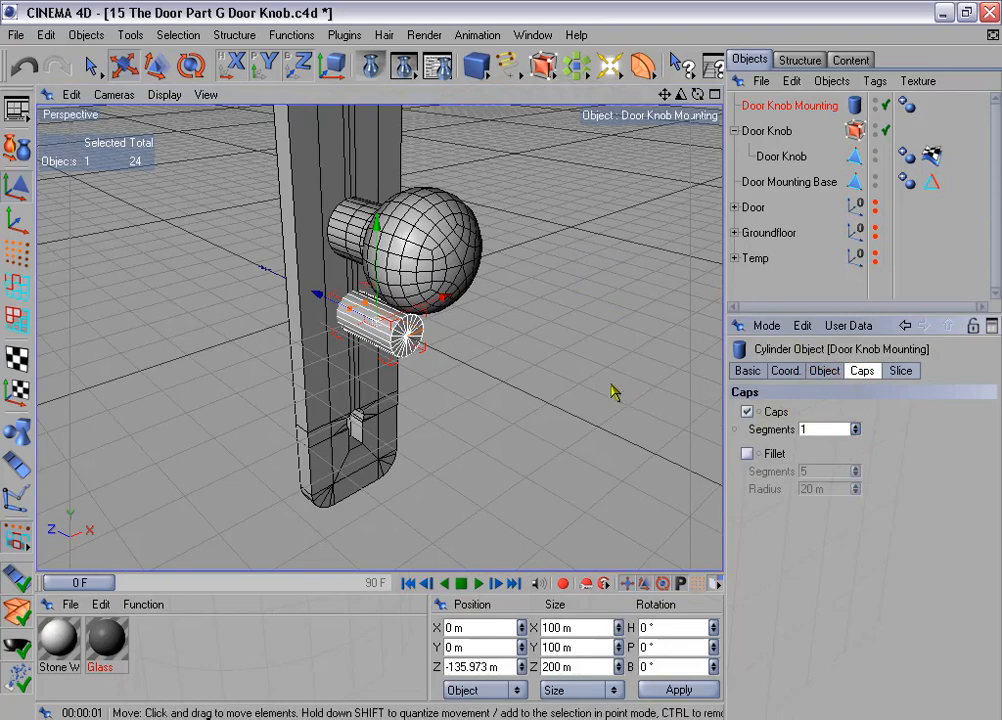
Step: Transfer the Door Knob Mounting cylinder to the Door Knob polygon object's position, scale and rotation
scroll(614, 392, up, 2)
alt+drag(573, 291, 501, 360)
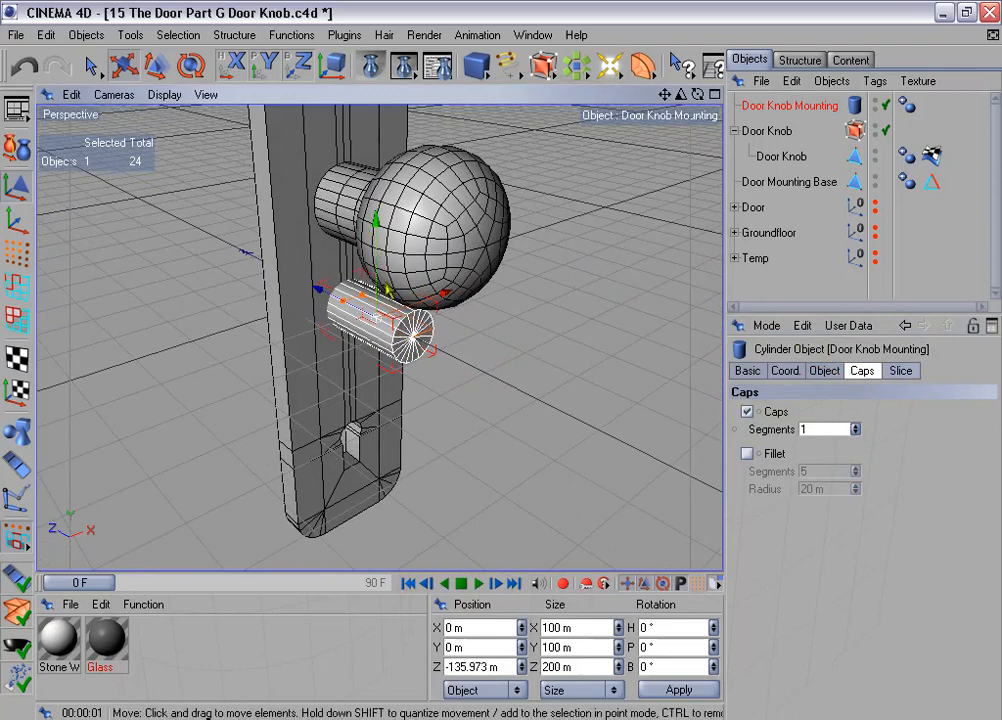
scroll(404, 218, down, 2)
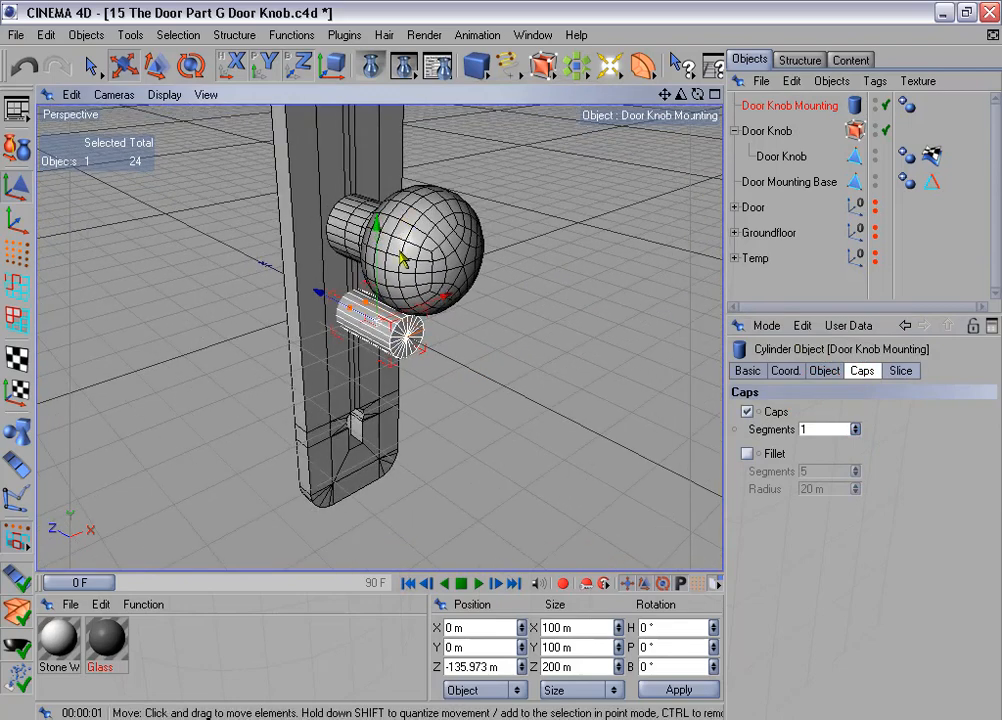
drag(759, 313, 760, 343)
alt+drag(503, 361, 488, 360)
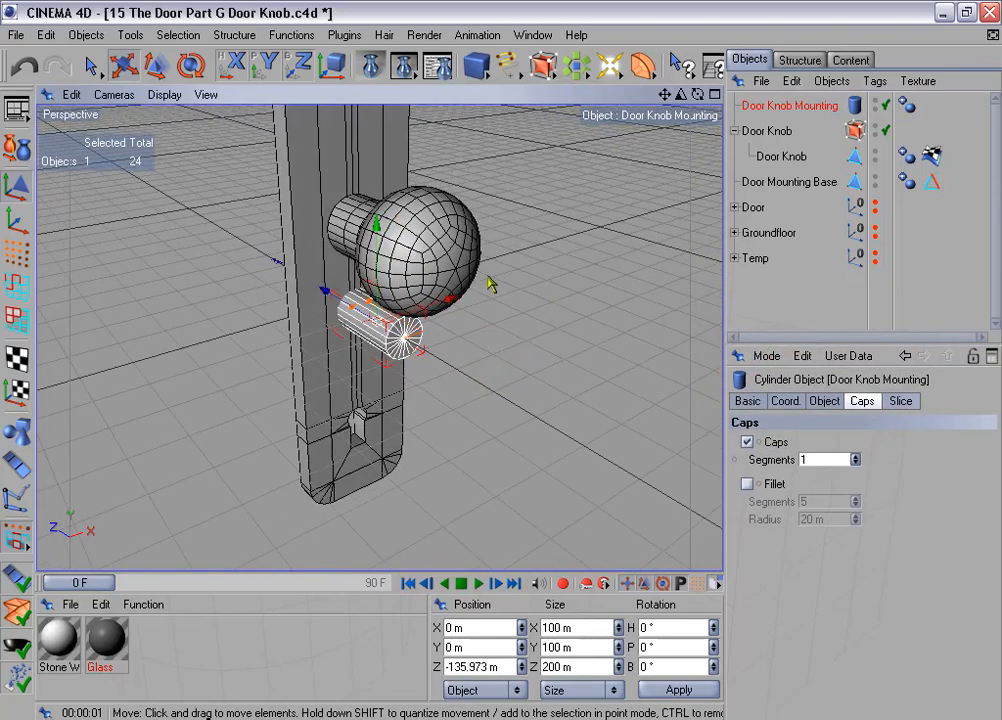
click(294, 36)
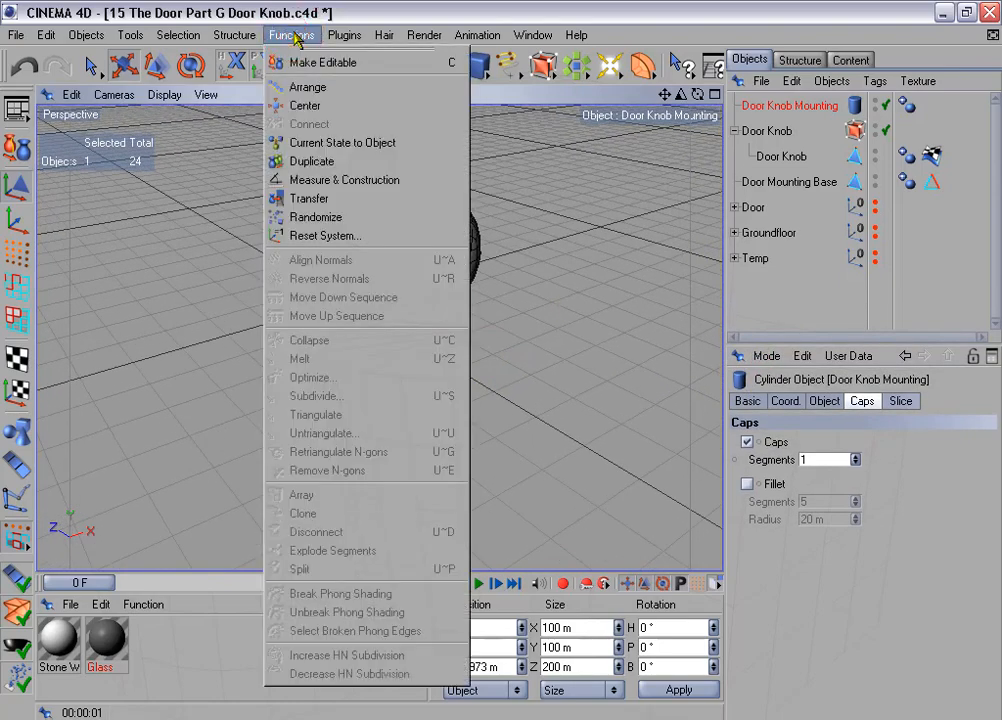
click(352, 200)
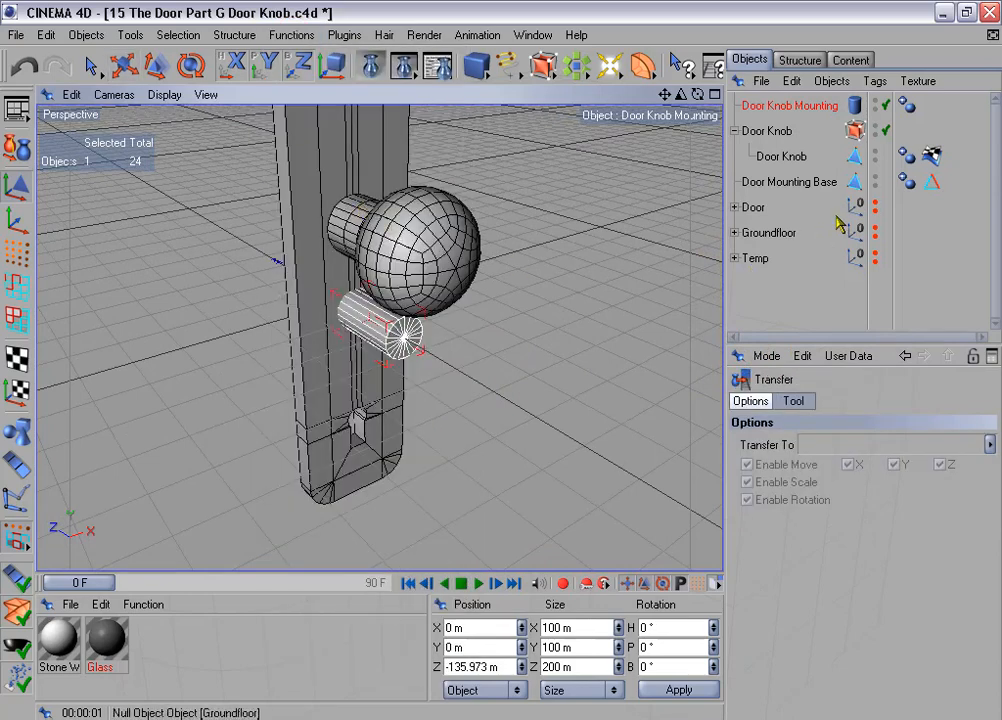
drag(776, 156, 832, 445)
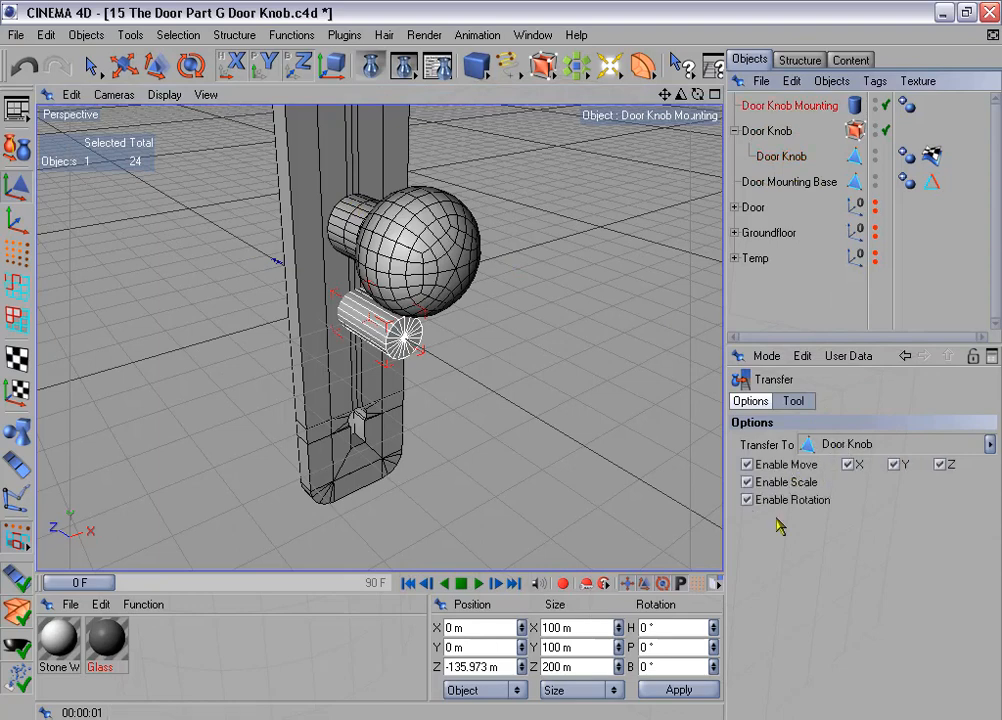
click(795, 401)
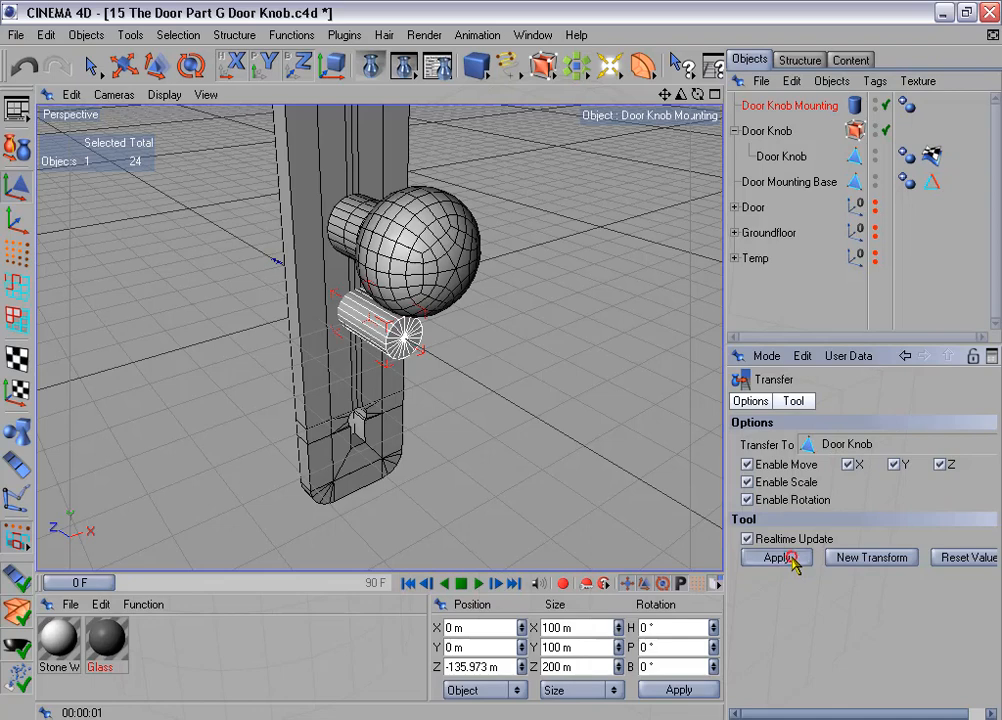
click(779, 558)
Step: Move the Door Knob Mounting cylinder along the Z axis toward the door mounting base, to about Z -88 m
key(F5)
middle_click(297, 442)
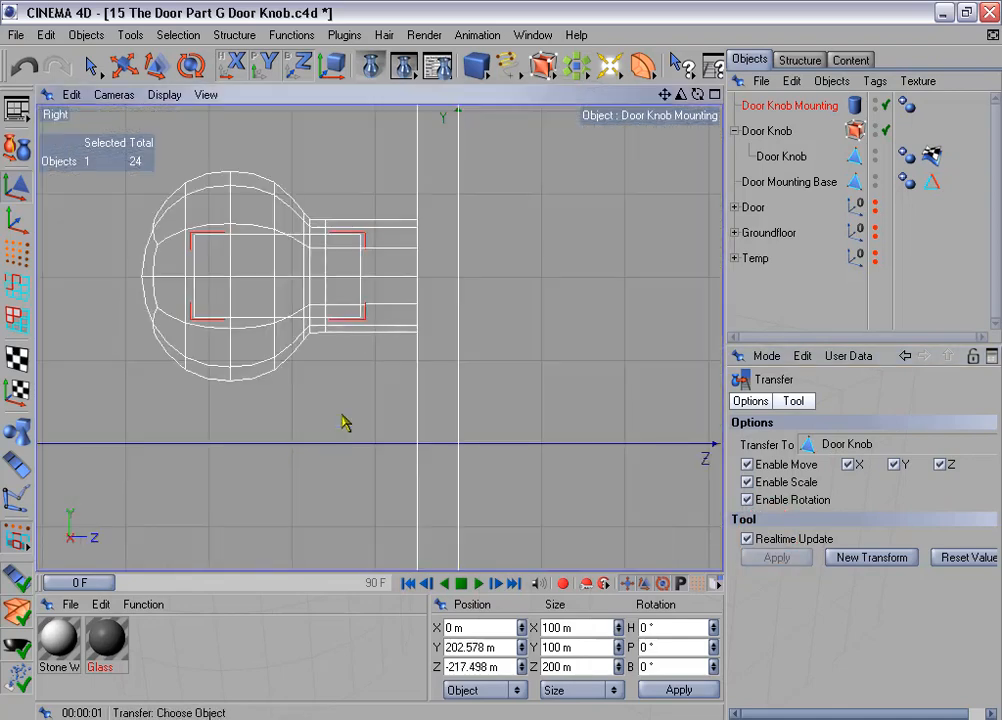
alt+middle_drag(399, 333, 461, 371)
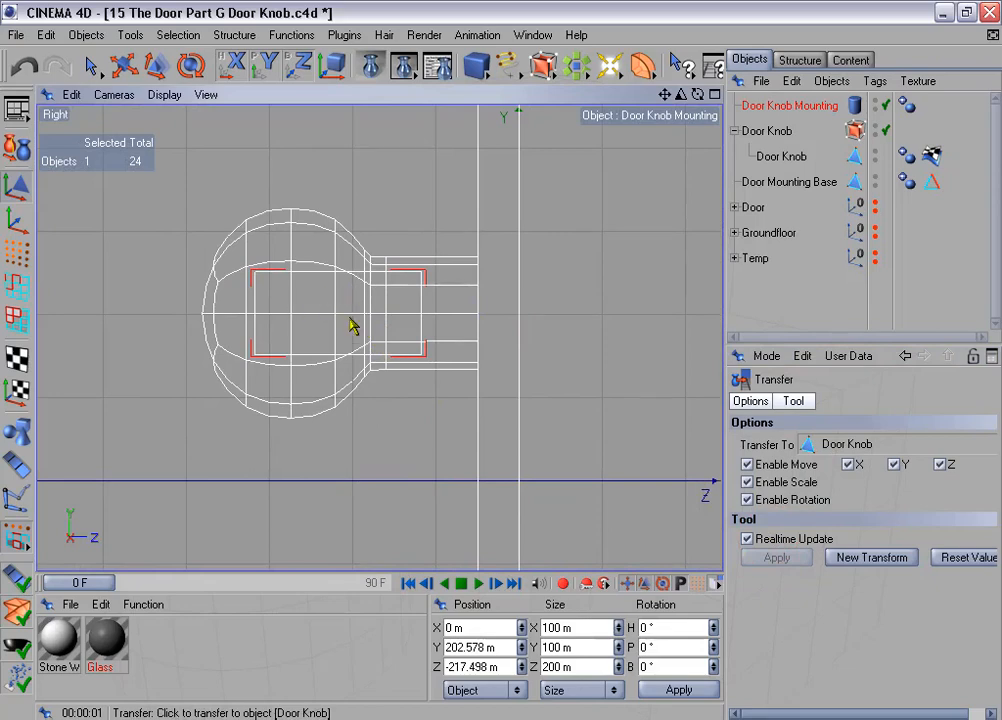
scroll(351, 325, up, 1)
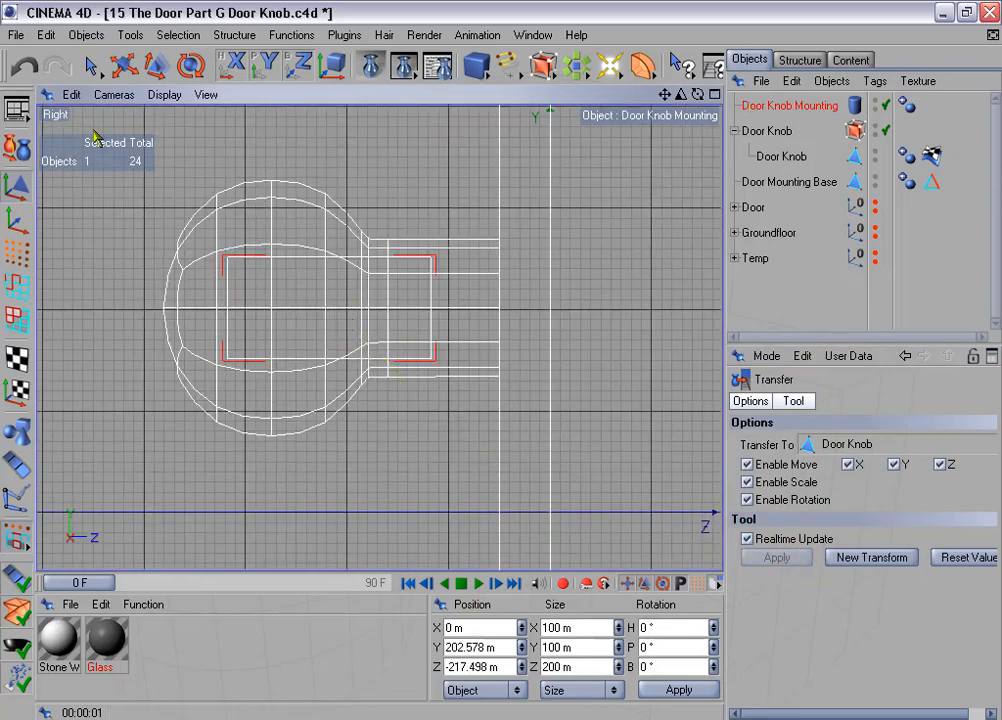
click(123, 65)
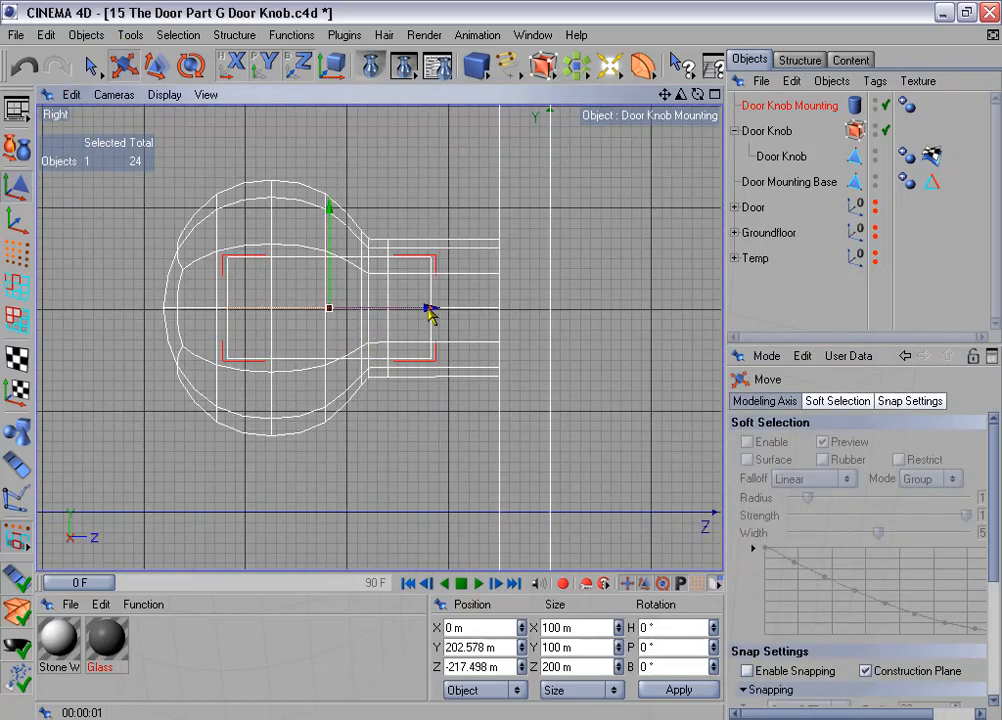
drag(430, 313, 561, 308)
Step: Set the Door Knob Mounting cylinder's height to 15 m
click(765, 104)
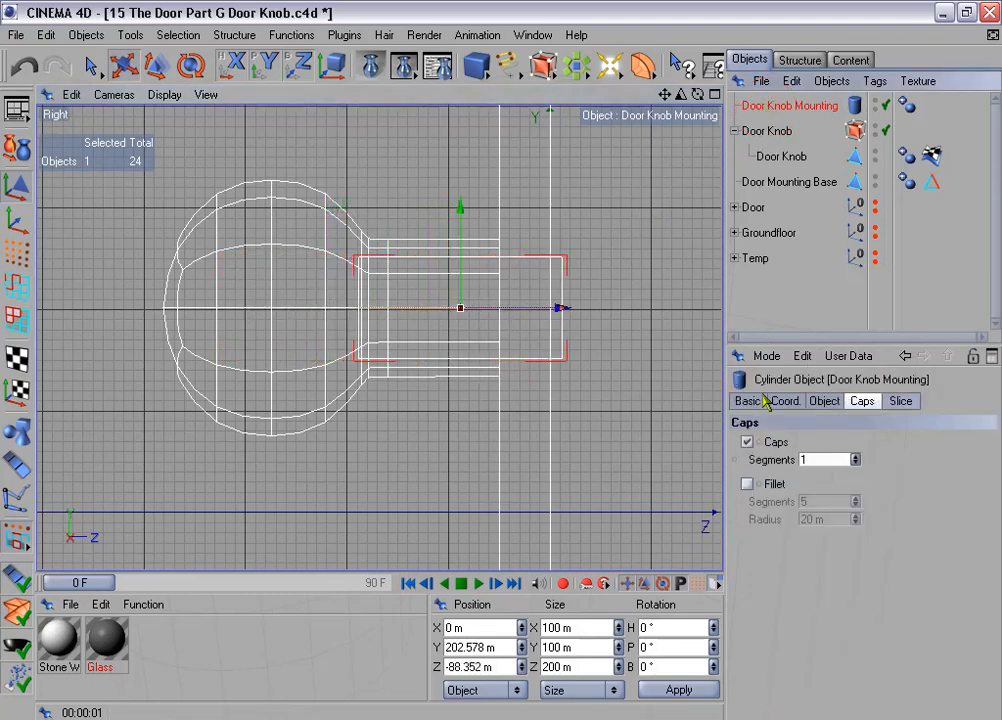
click(826, 401)
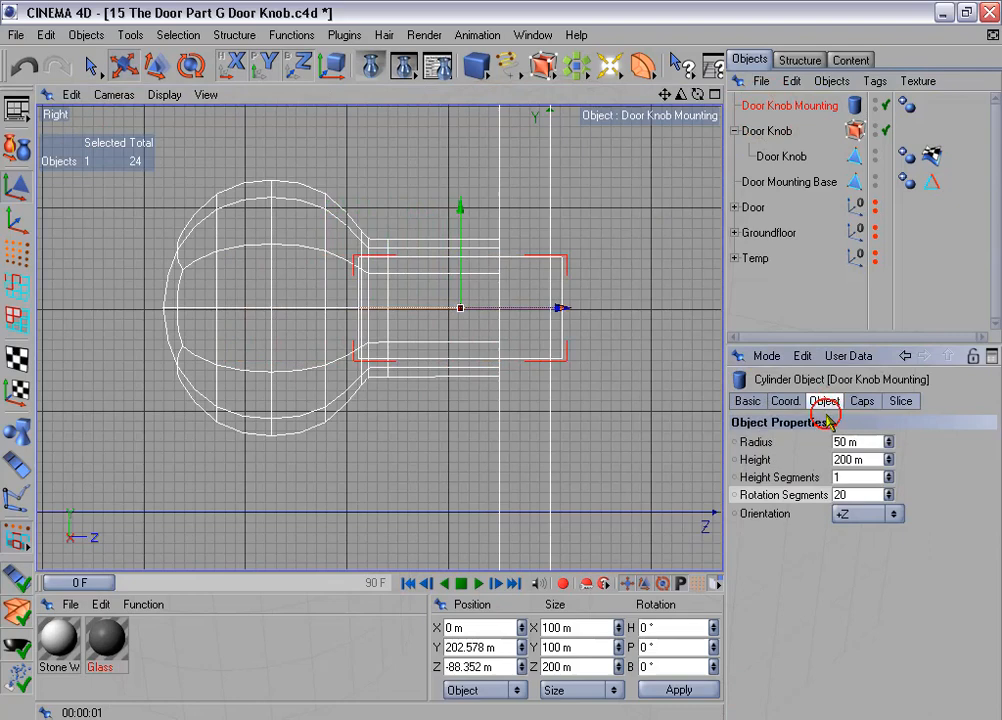
drag(890, 463, 890, 519)
click(886, 466)
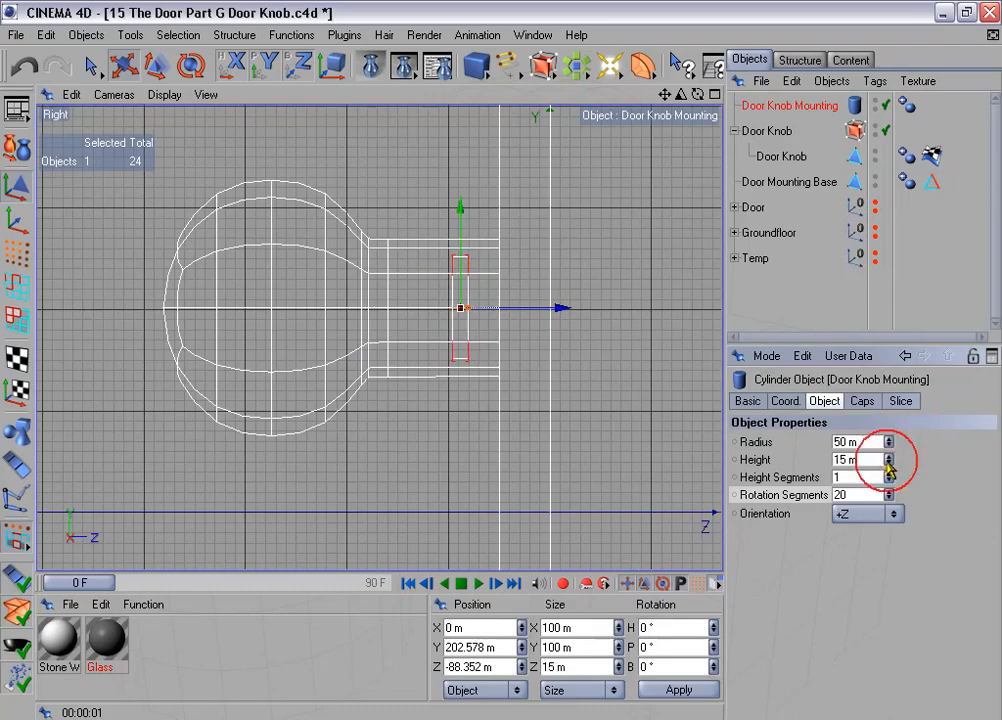
Step: Move the Door Knob Mounting disc along Z to about -57.28 m, flush with the end of the knob's neck
scroll(530, 271, up, 3)
alt+middle_drag(521, 273, 452, 248)
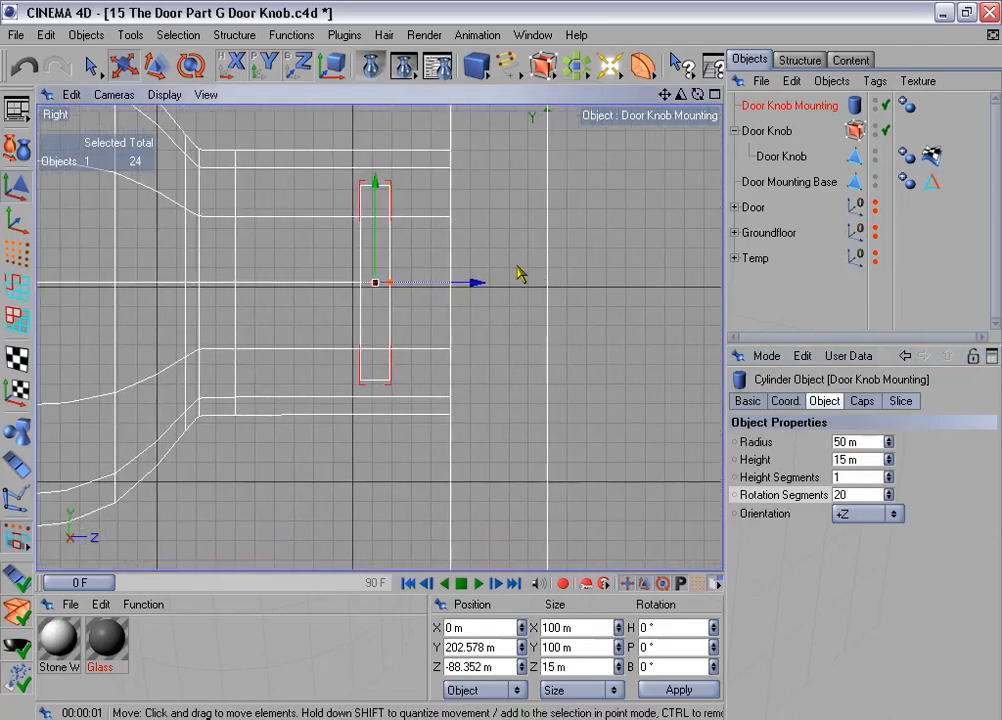
drag(477, 284, 537, 283)
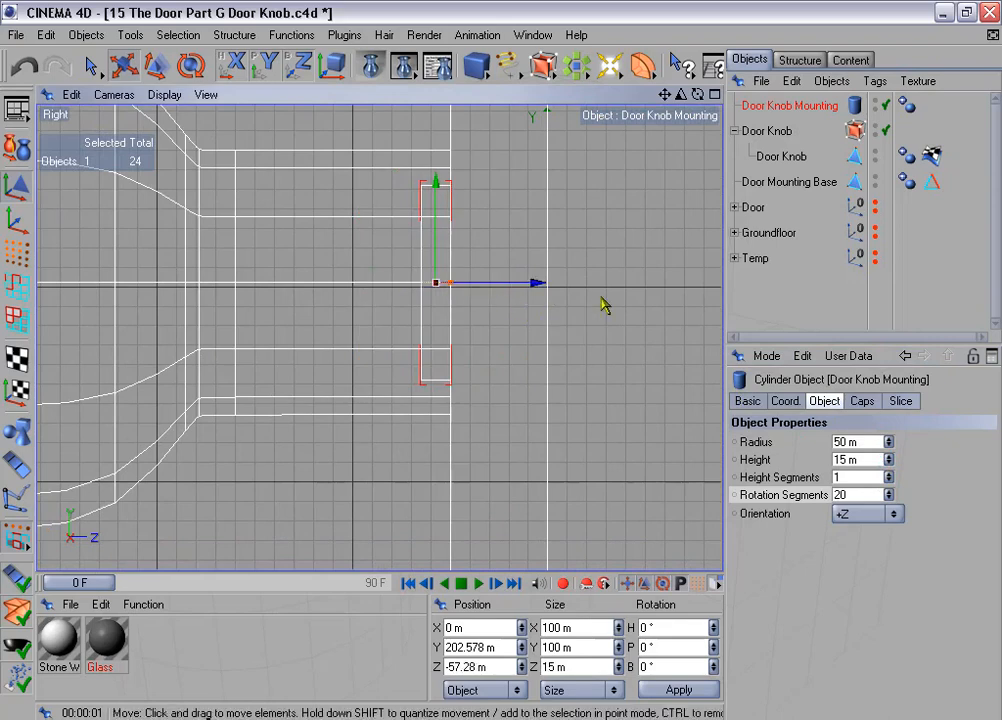
Step: Set the Door Knob Mounting cylinder's radius to 85 m and preview-render the knob in the perspective view
drag(889, 445, 889, 410)
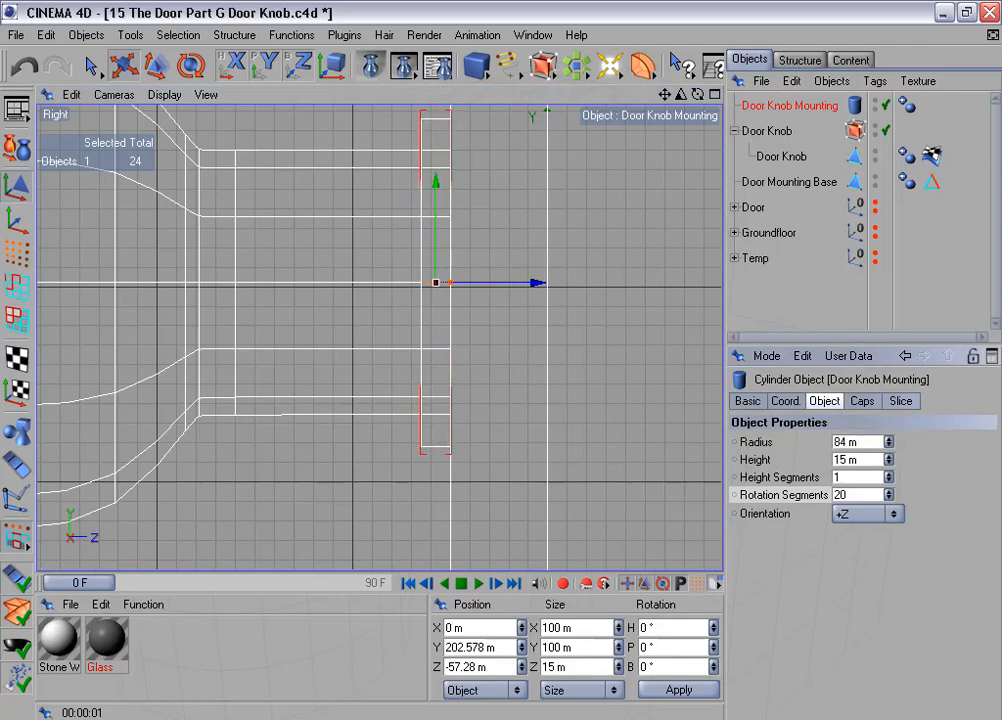
middle_click(510, 297)
middle_click(286, 170)
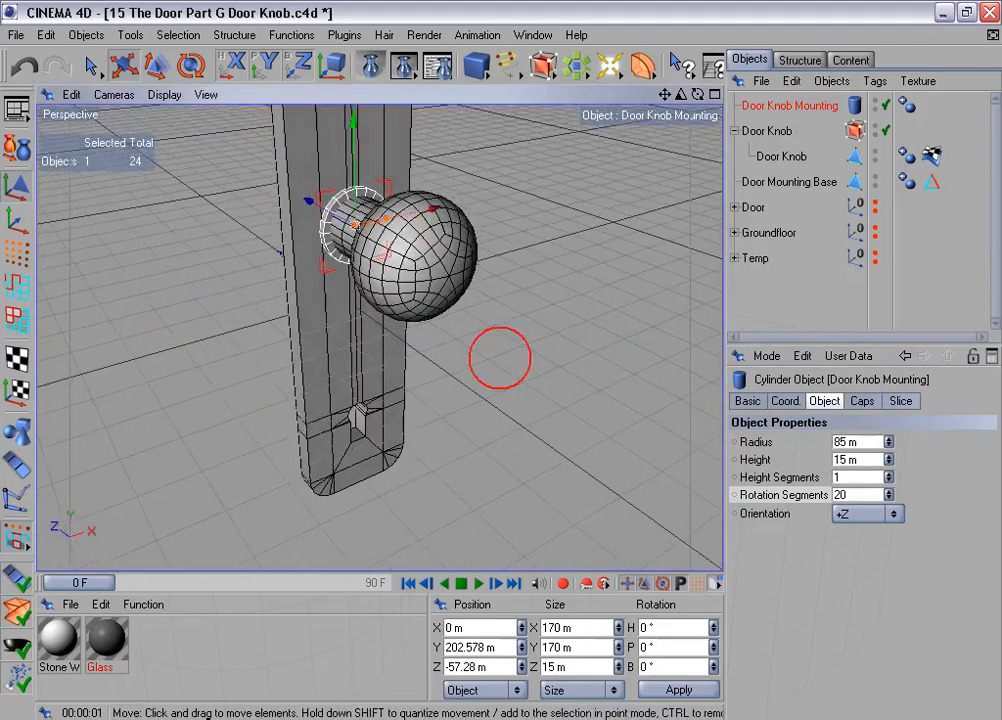
key(ctrl+r)
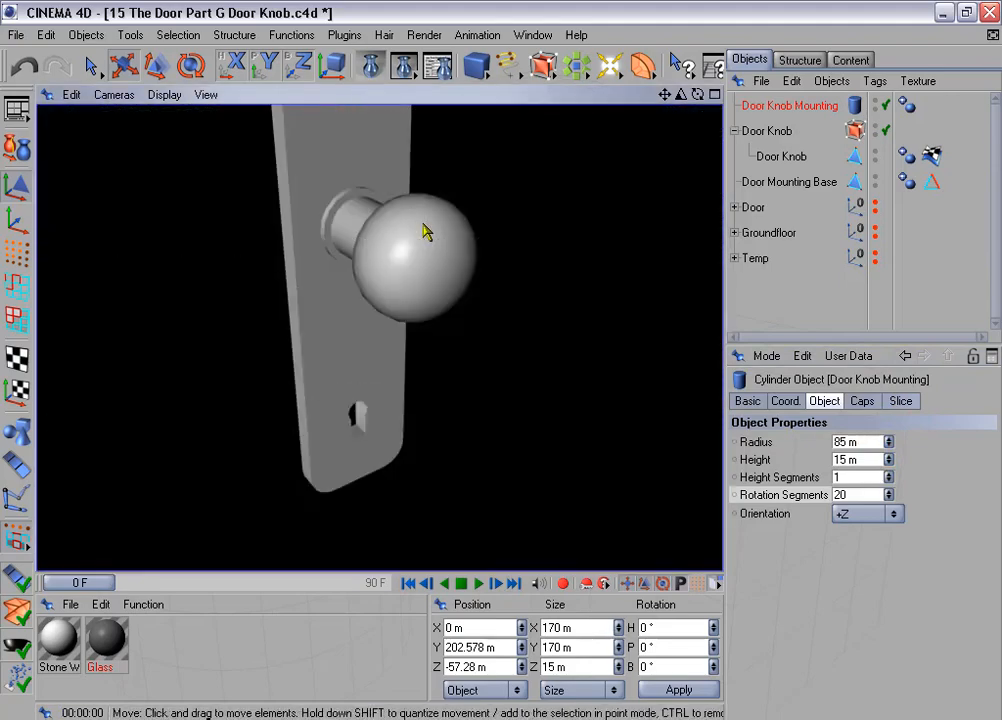
mouse_move(437, 235)
alt+mouse_down()
mouse_move(425, 237)
mouse_move(443, 235)
alt+mouse_up()
Step: Group the Door Knob HyperNURBS and Door Mounting Base objects and name the group Door Mounting
click(735, 131)
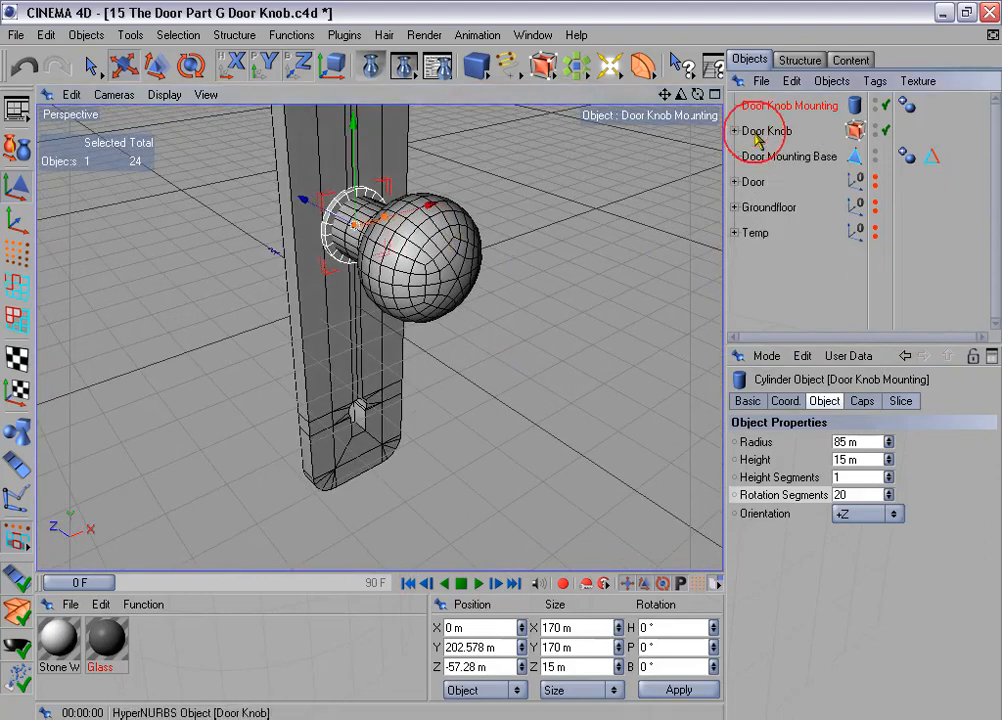
click(767, 131)
ctrl+click(770, 157)
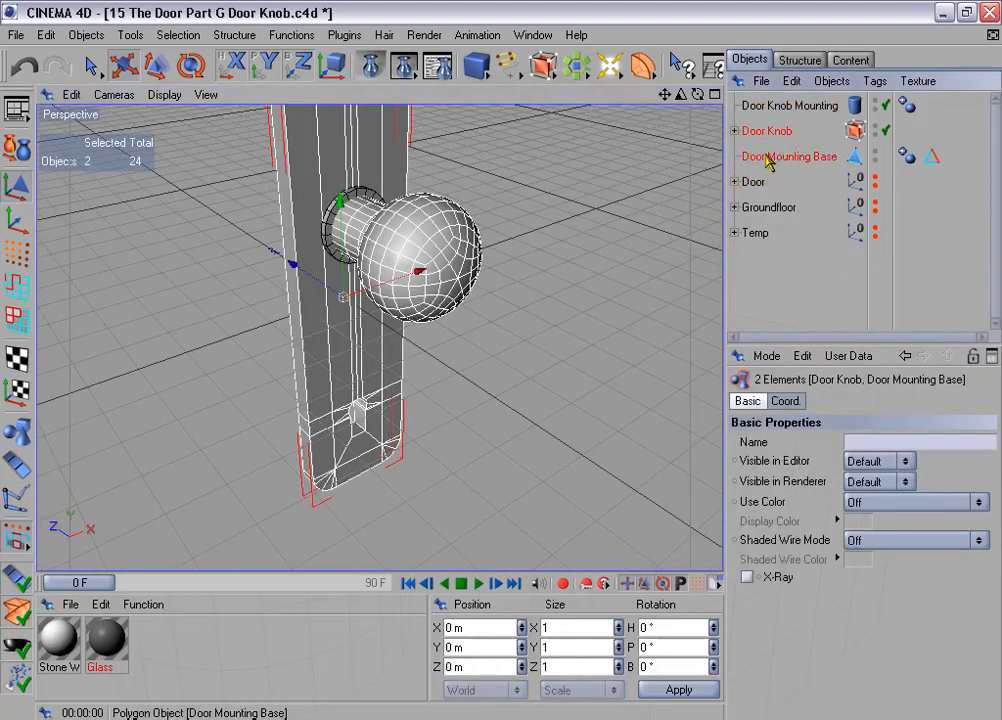
key(alt+g)
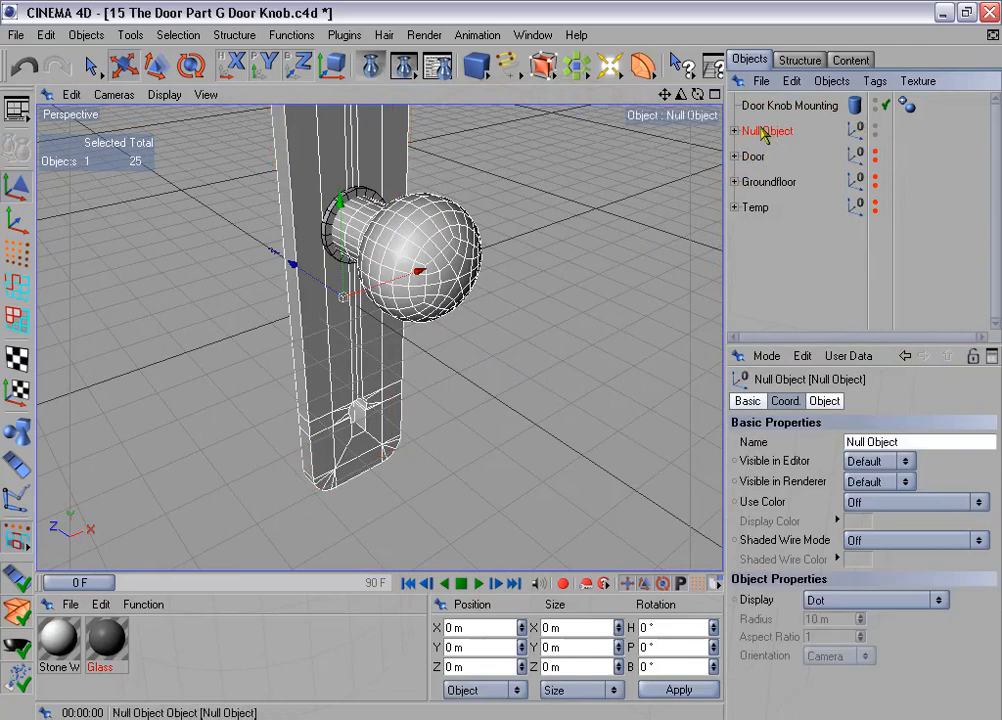
double_click(762, 130)
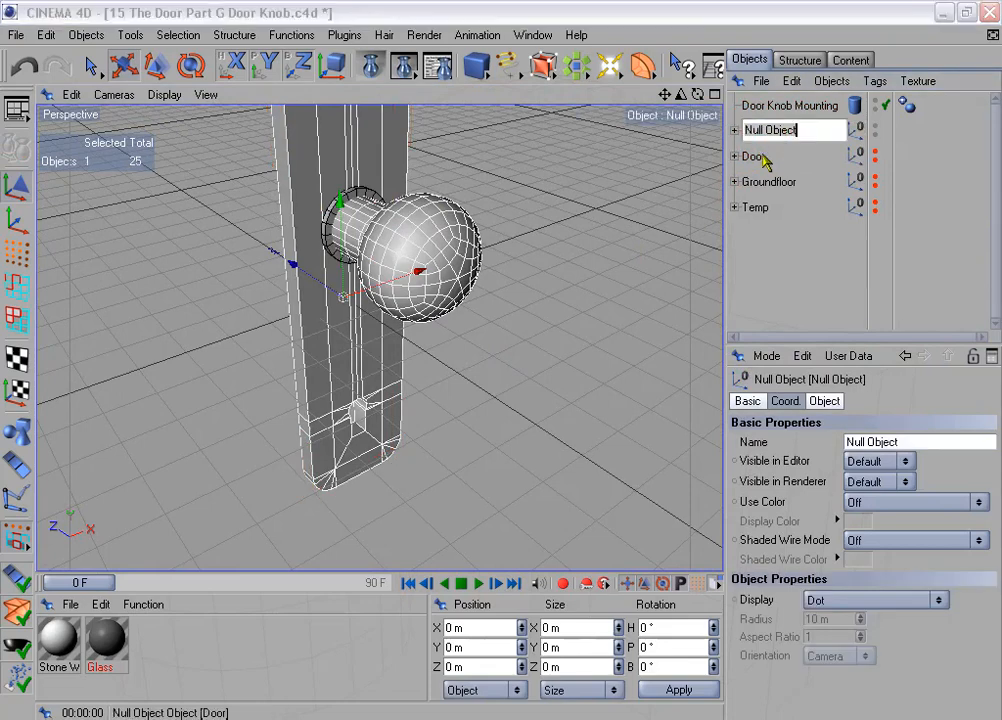
text(Door Moun)
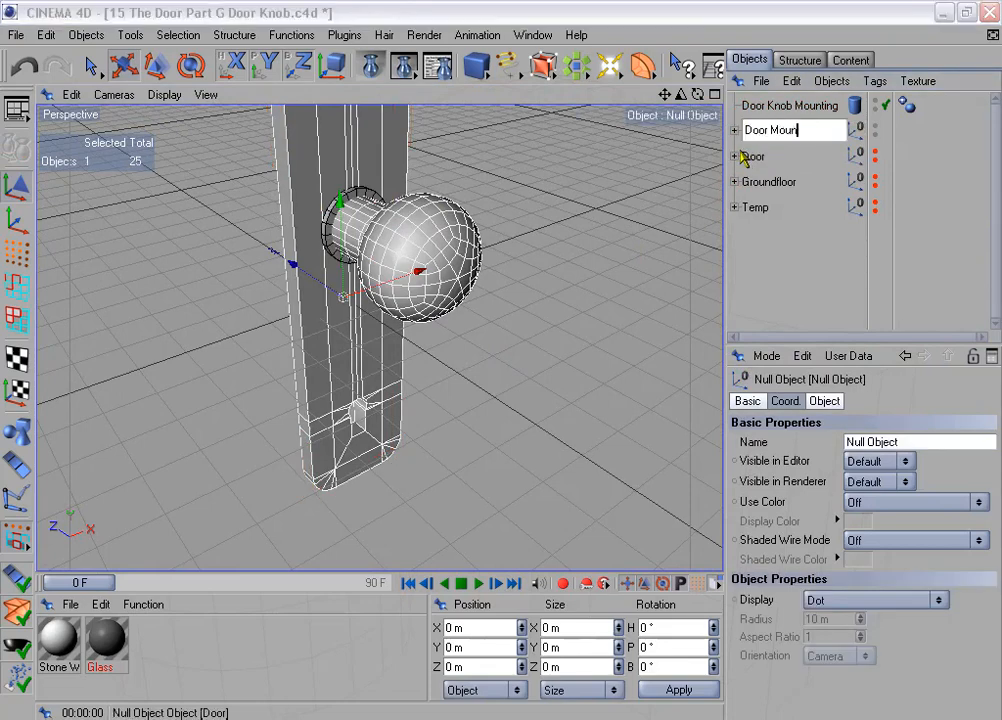
text(ting)
key(Return)
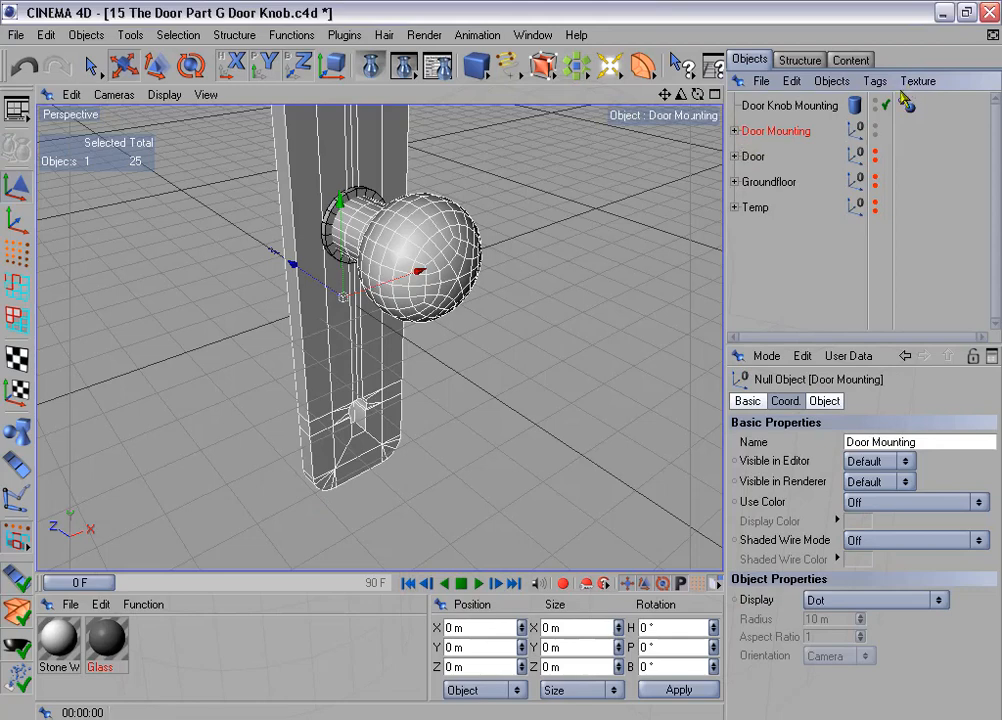
Step: Hide the Door Mounting group in the editor and make the Door Knob Mounting cylinder editable
double_click(875, 127)
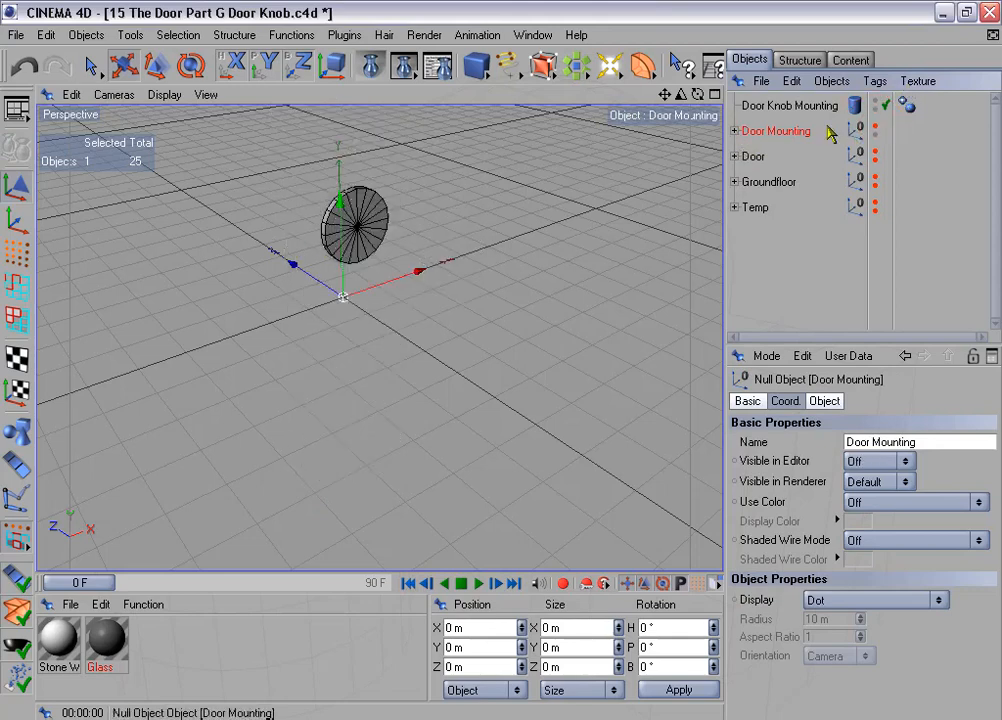
click(799, 107)
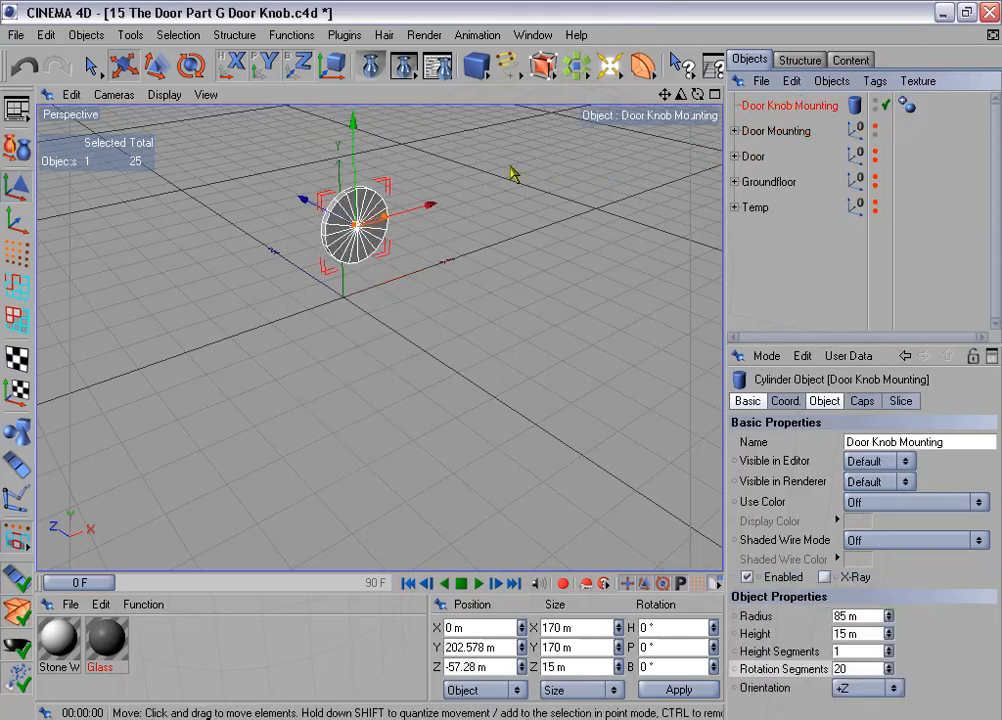
alt+middle_drag(510, 183, 516, 228)
alt+drag(510, 183, 530, 186)
click(15, 146)
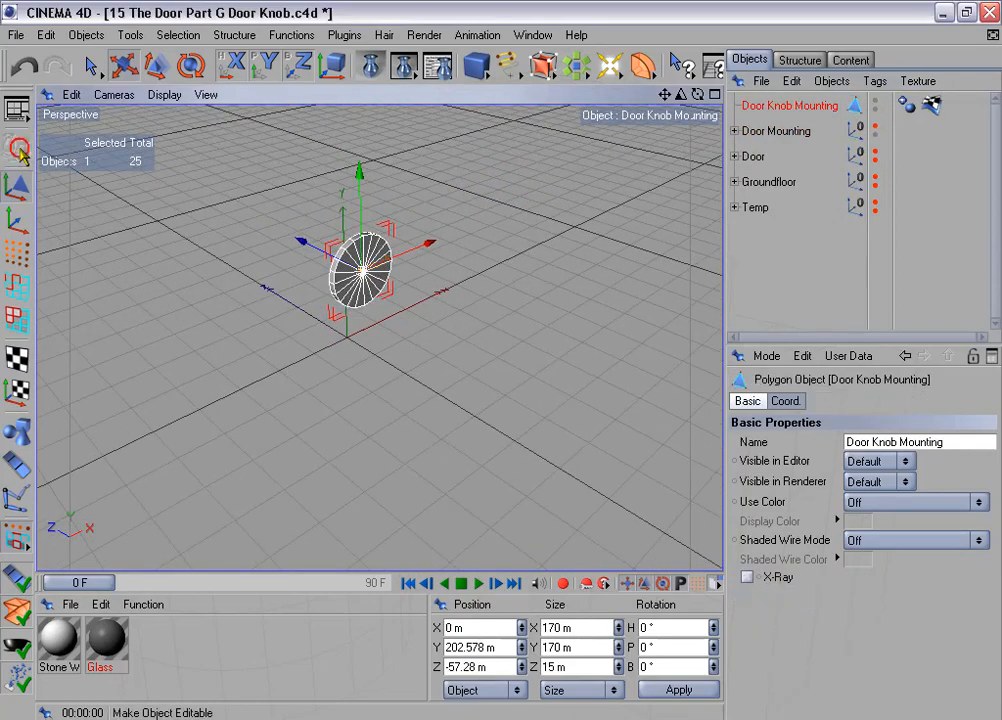
Step: Optimize the Door Knob Mounting mesh's polygons, unused points and points with a 0.01 m tolerance
click(16, 253)
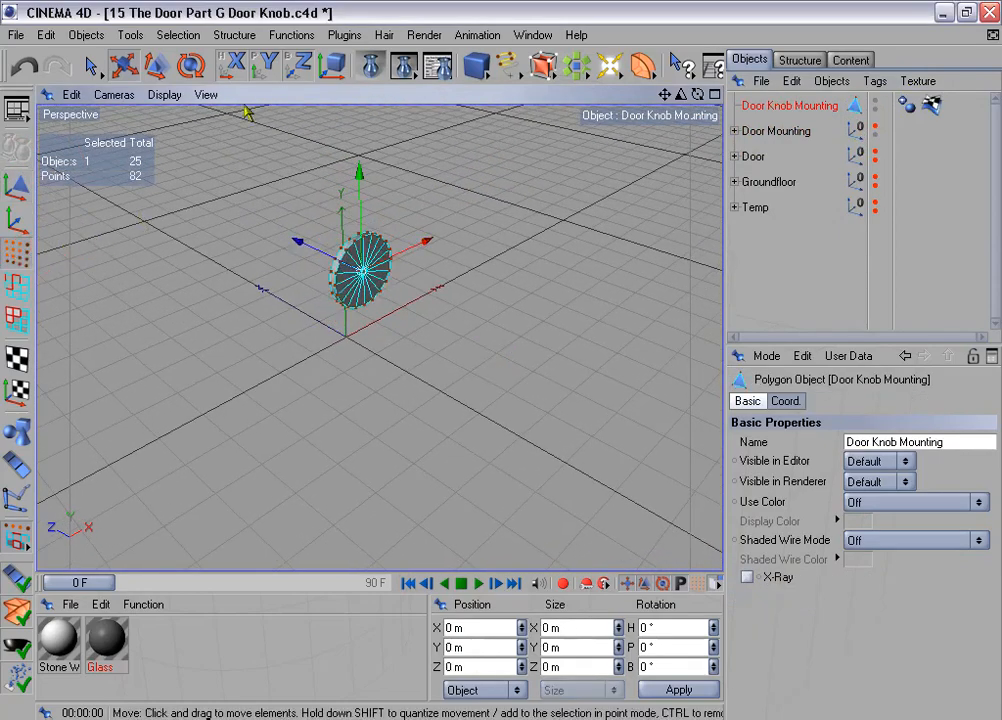
click(290, 35)
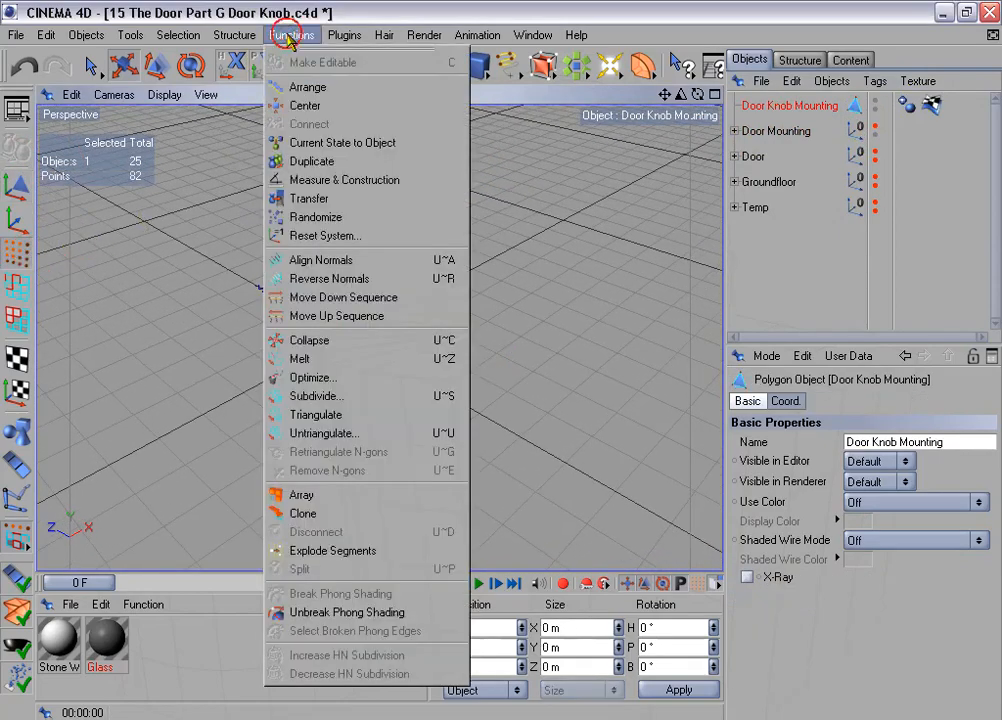
click(328, 377)
drag(343, 331, 481, 244)
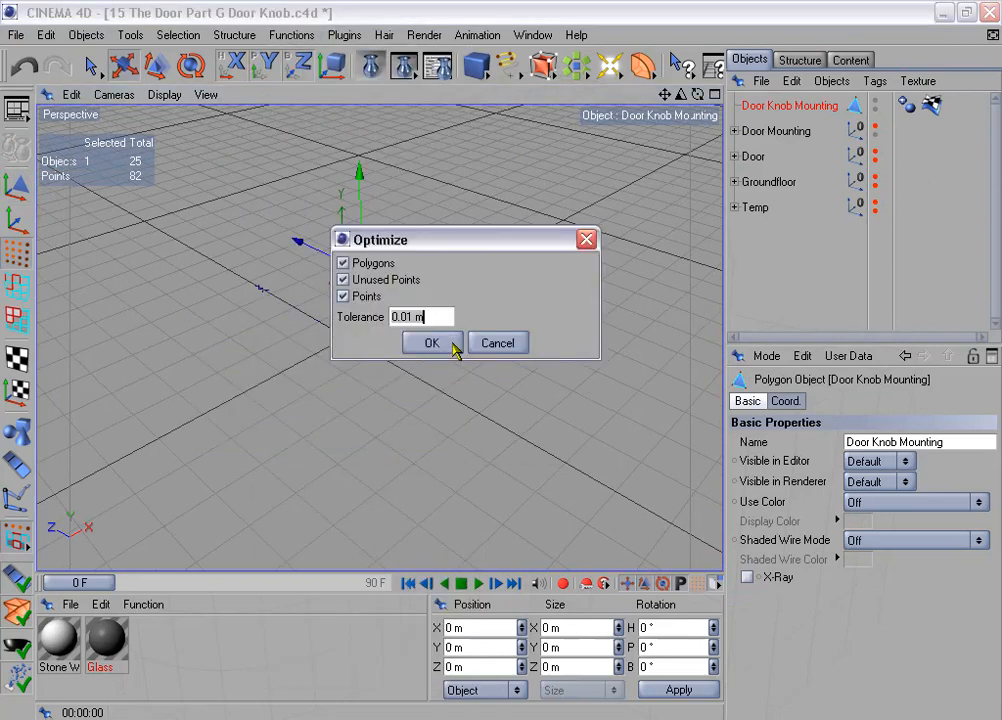
click(432, 343)
Step: Delete the centre point of the Door Knob Mounting's cap on the +Z side to remove the door-facing cap
alt+drag(214, 209, 400, 212)
alt+right_drag(214, 209, 340, 209)
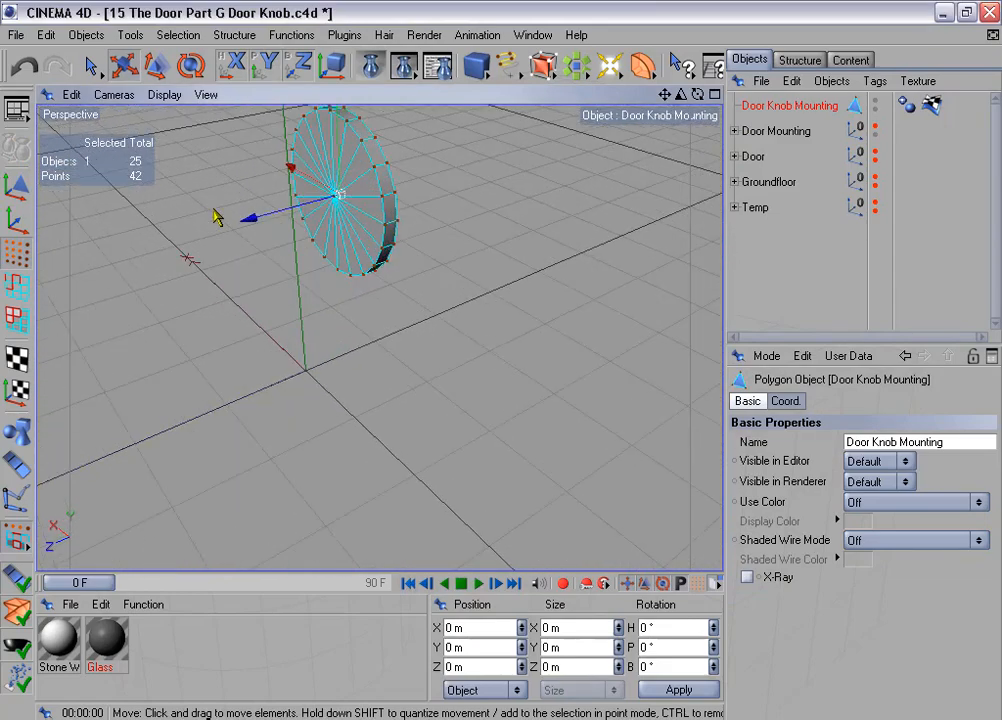
alt+middle_drag(214, 209, 244, 298)
alt+right_drag(214, 209, 290, 212)
click(90, 67)
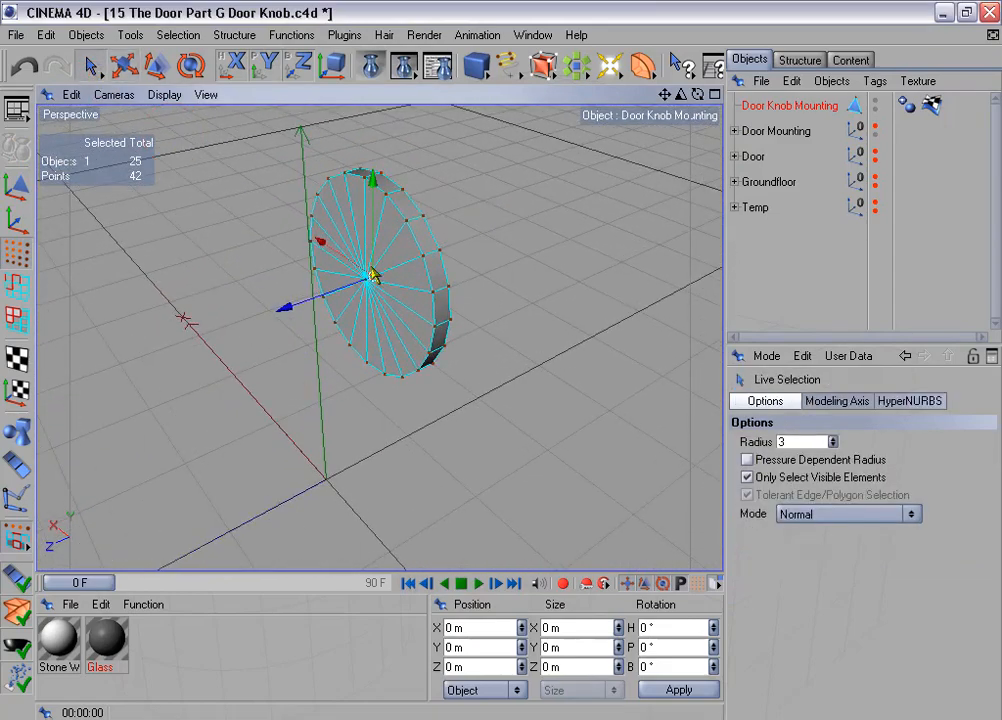
alt+drag(298, 226, 406, 265)
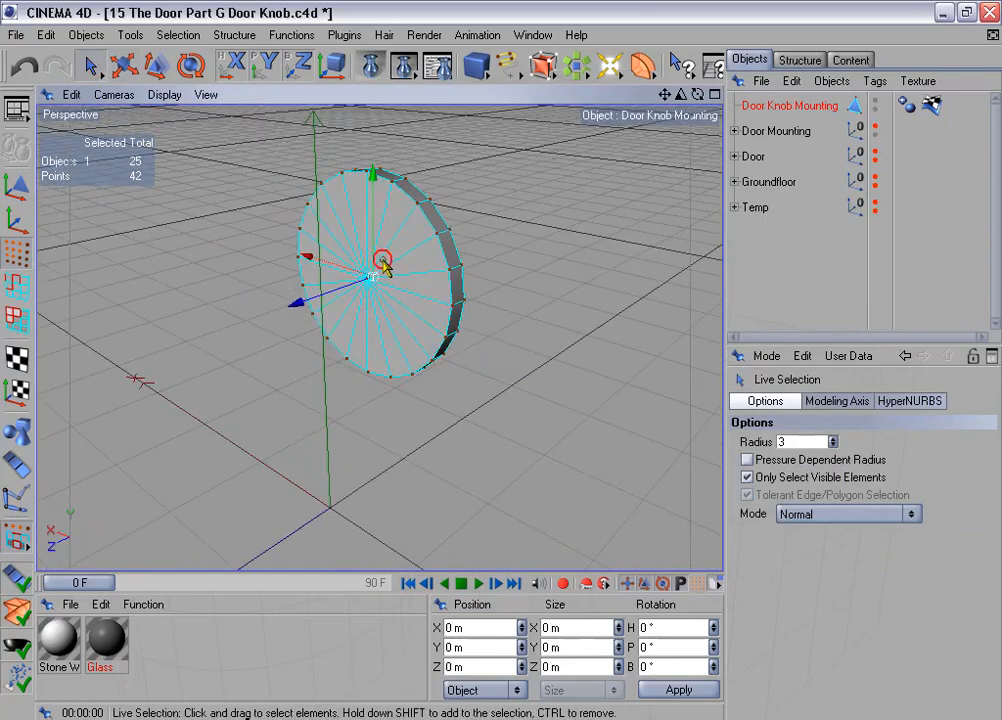
click(367, 279)
key(ctrl+z)
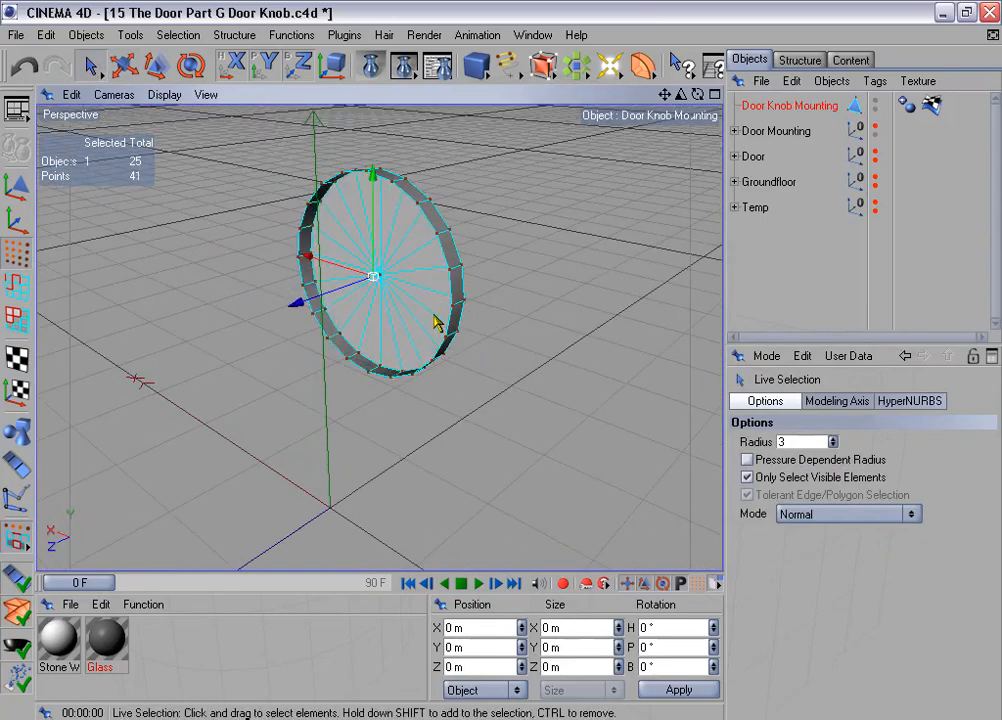
Step: Loop-select the outer rim edges of the Door Knob Mounting's remaining front cap
mouse_move(472, 189)
alt+mouse_down()
mouse_move(501, 360)
mouse_move(472, 189)
alt+mouse_up()
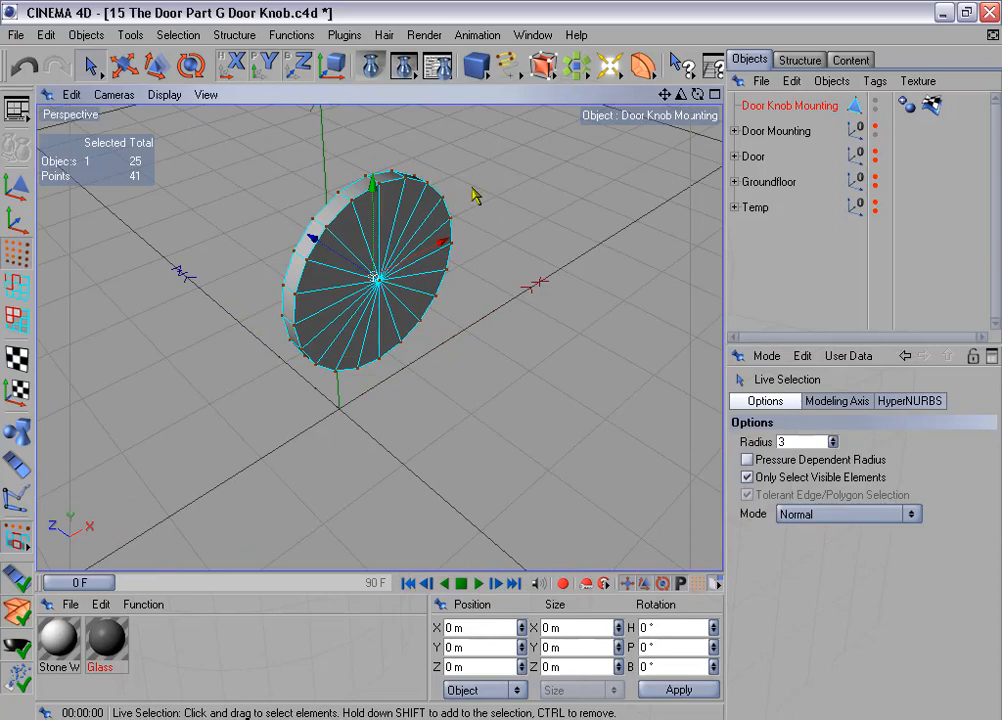
click(15, 286)
click(185, 35)
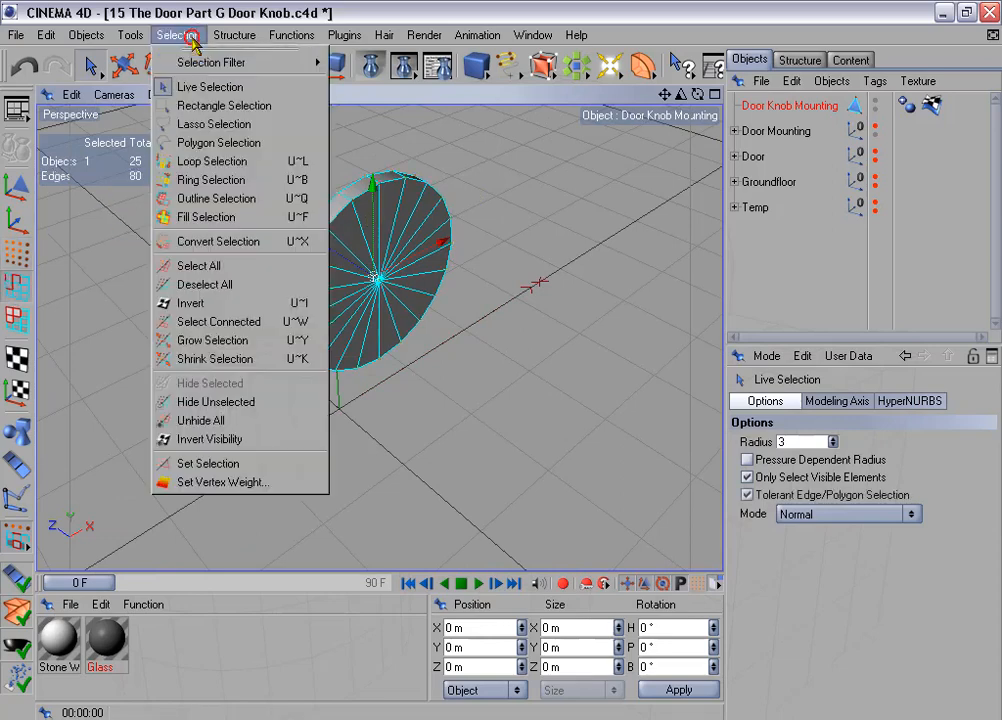
click(247, 164)
click(340, 218)
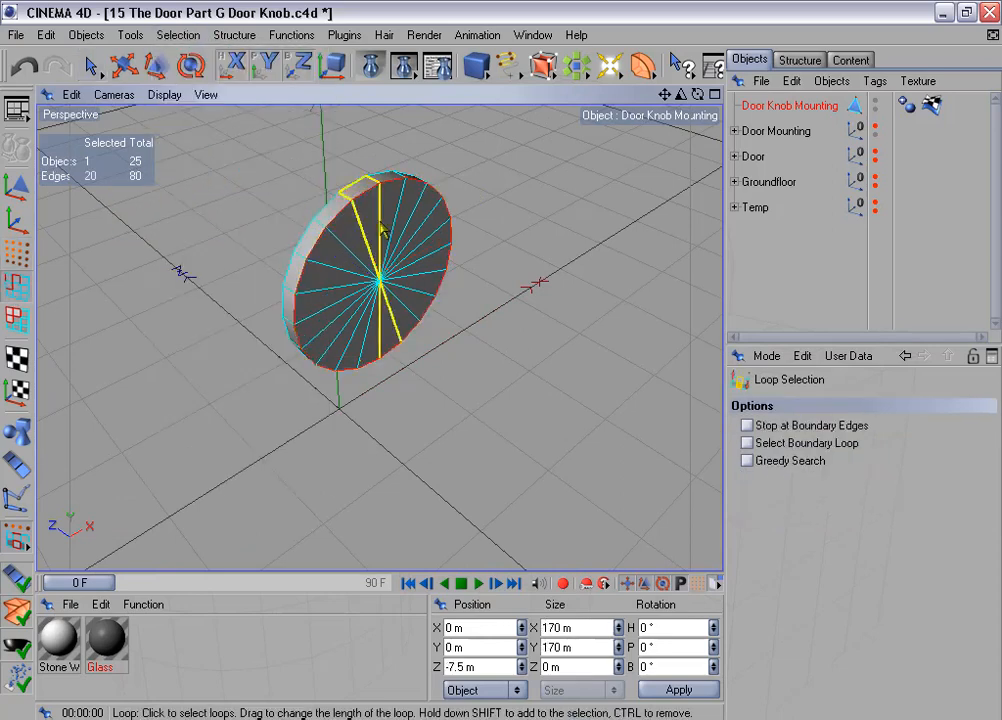
Step: Store the selected rim edges as an edge selection tag named Edges for beveling
click(185, 35)
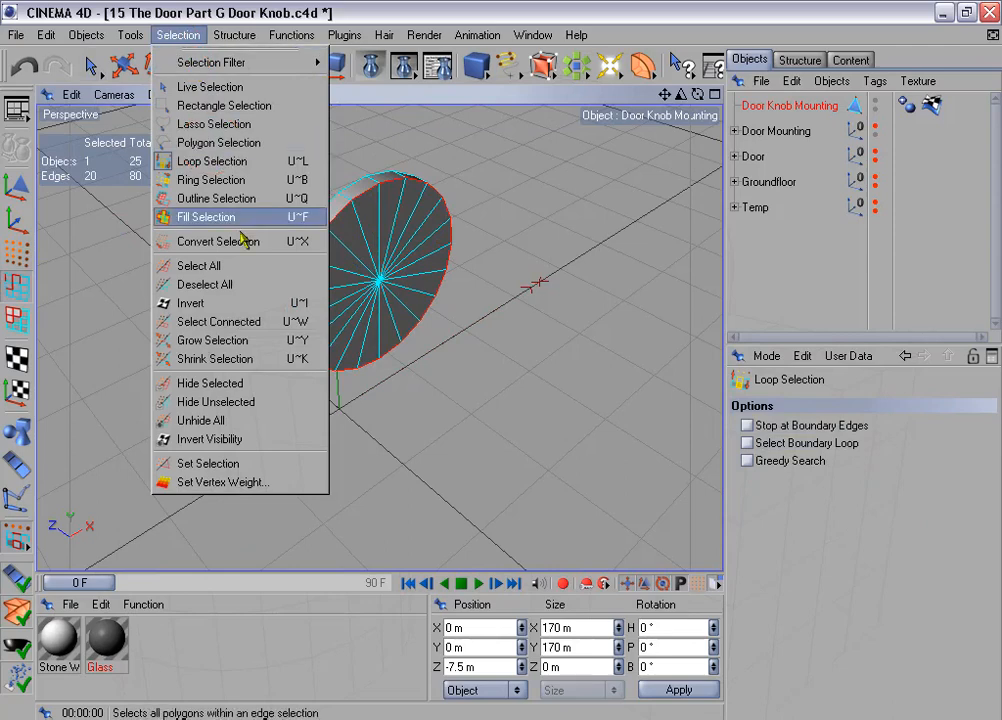
click(275, 462)
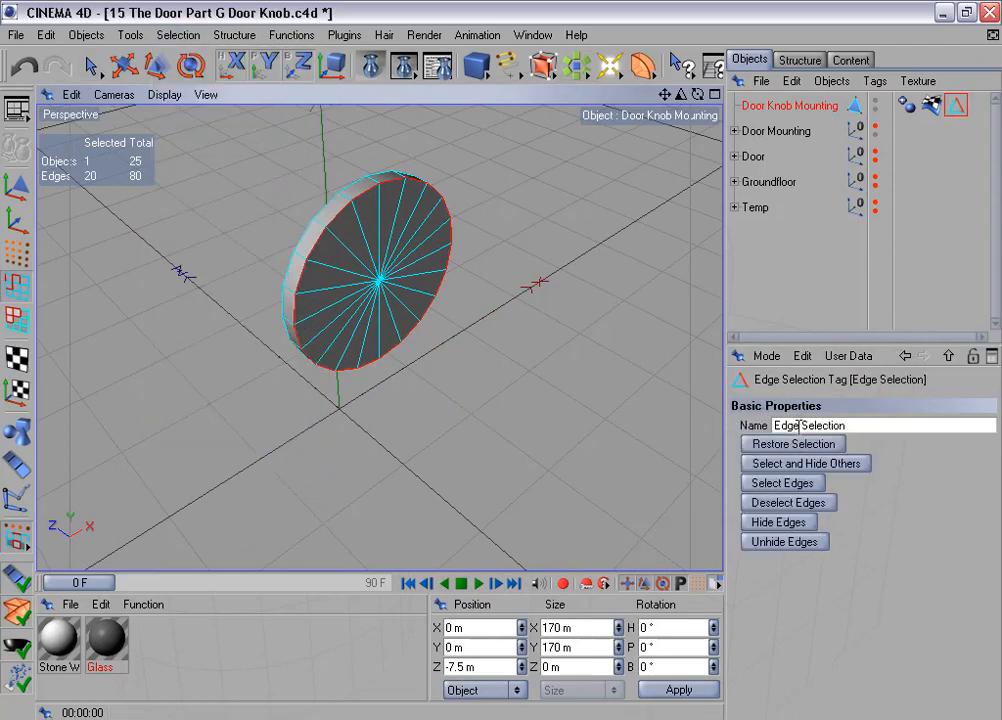
drag(801, 426, 887, 438)
text(s fo)
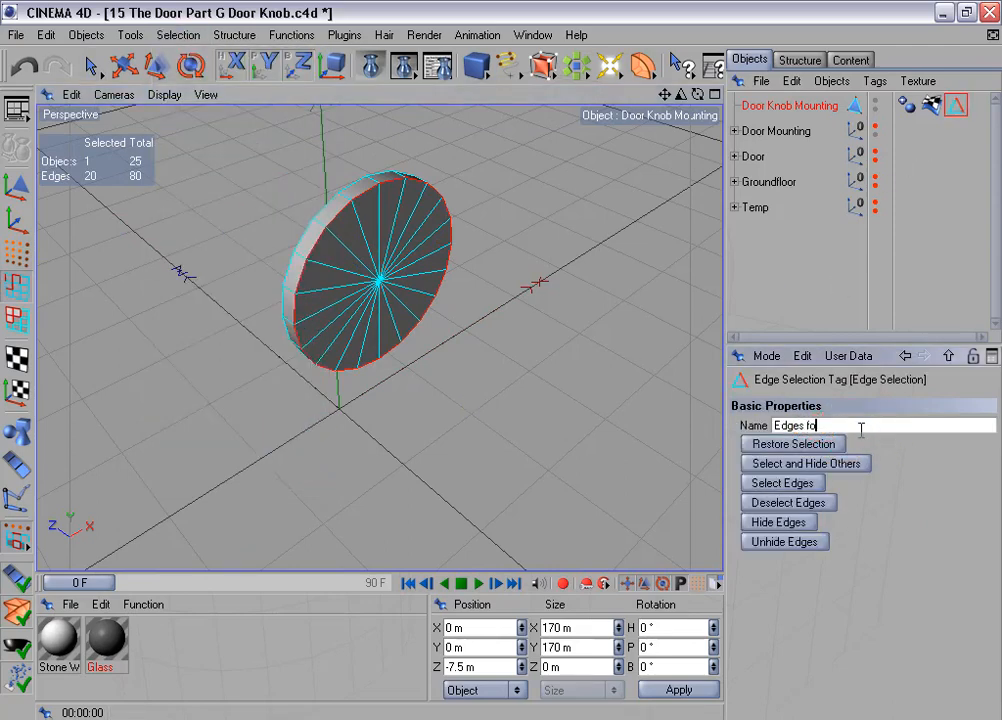
text(r beveling)
key(Return)
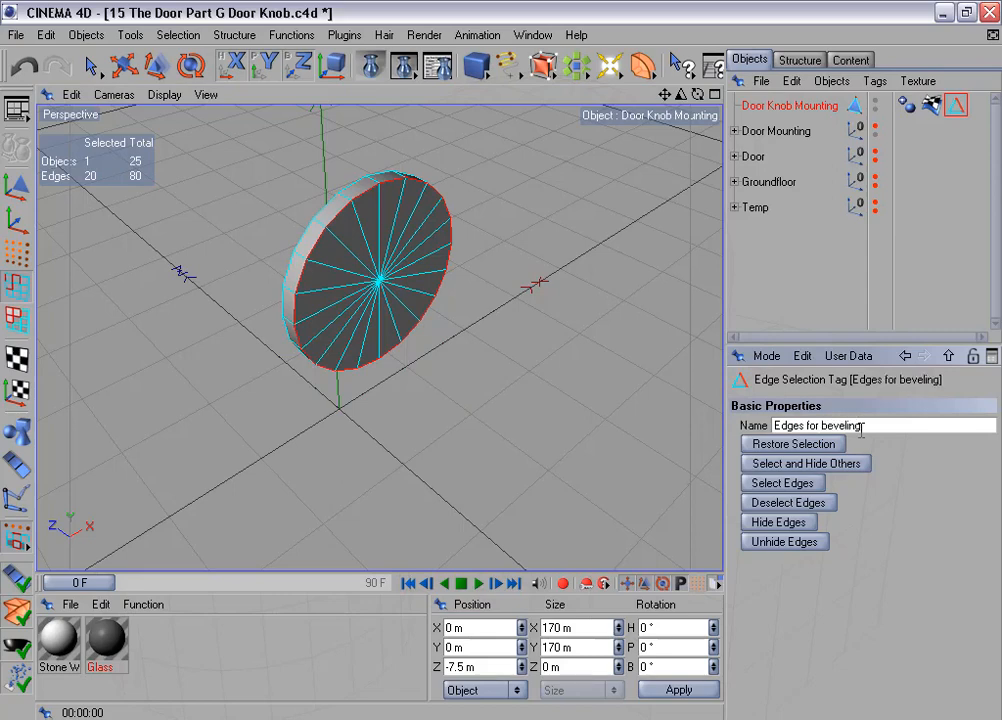
Step: Move the Door Knob Mounting into the Door Mounting group and unhide the group
alt+drag(501, 360, 497, 322)
alt+middle_drag(501, 360, 467, 373)
drag(767, 107, 780, 129)
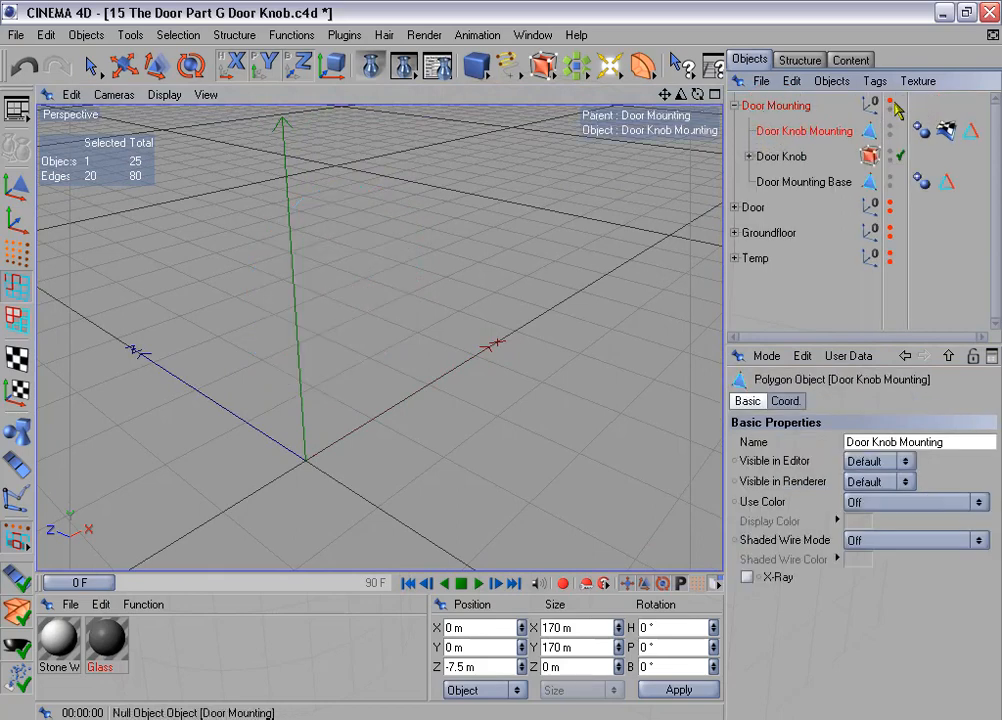
click(890, 101)
click(736, 105)
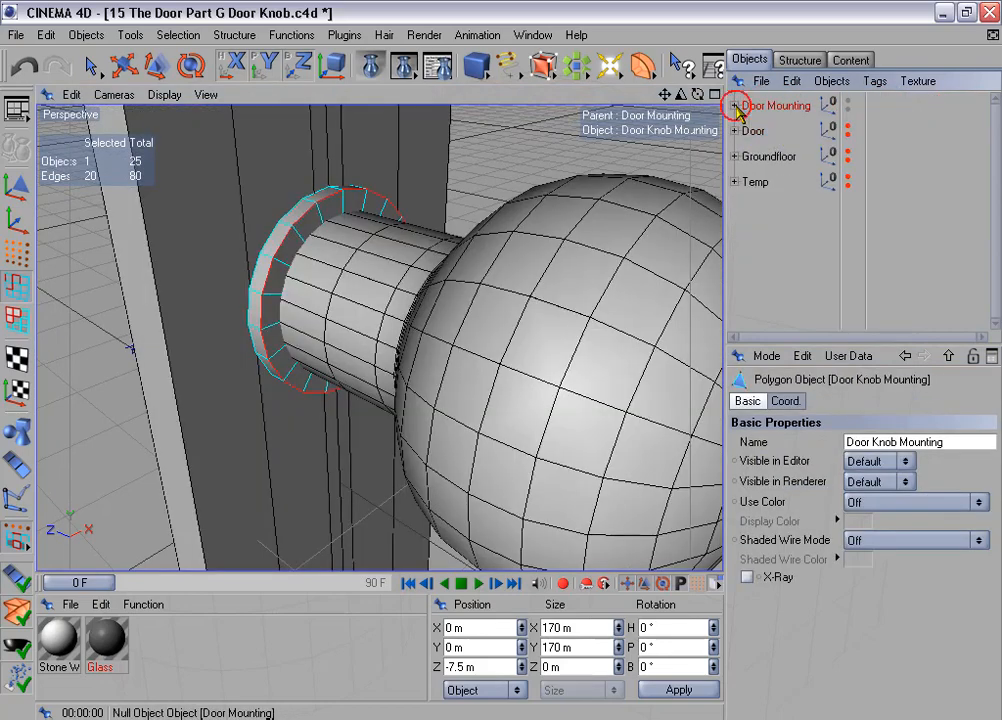
Step: Add a cylinder primitive to the scene and show its object properties
scroll(485, 226, down, 5)
scroll(482, 224, down, 2)
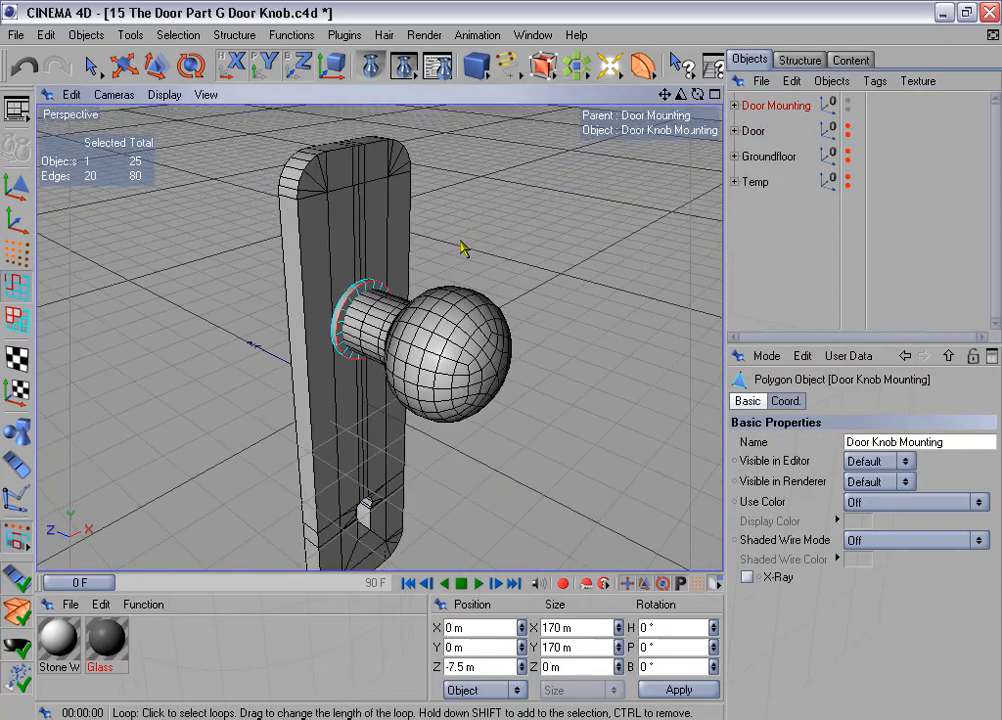
alt+drag(463, 250, 455, 338)
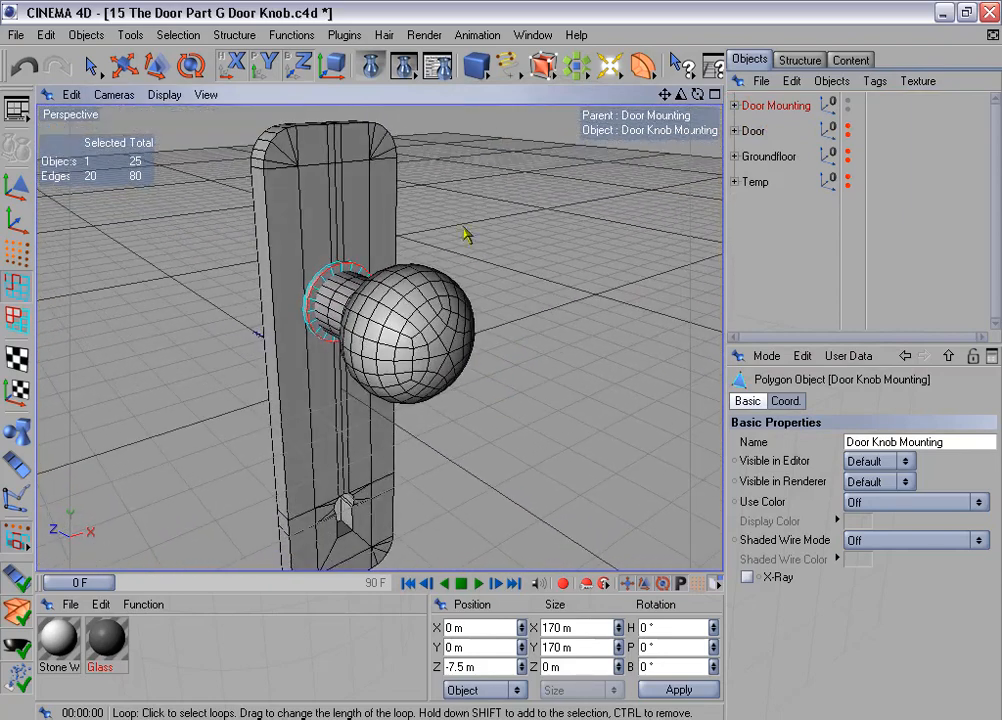
scroll(465, 235, down, 4)
mouse_move(465, 237)
alt+mouse_down()
mouse_move(468, 268)
mouse_move(448, 278)
mouse_move(471, 257)
alt+mouse_up()
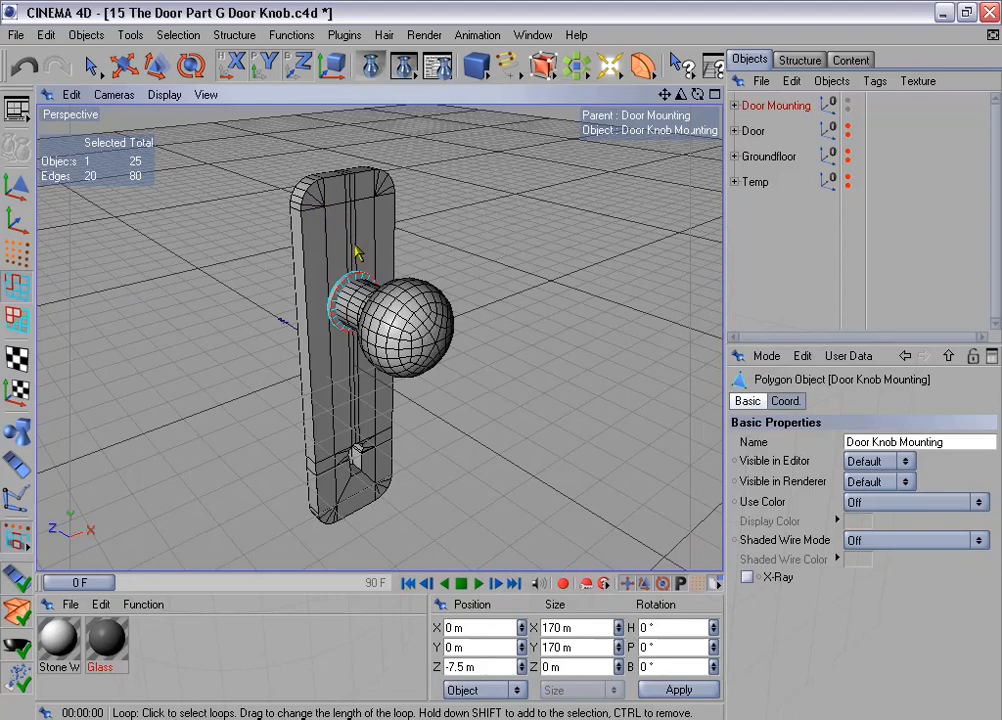
alt+drag(427, 312, 444, 316)
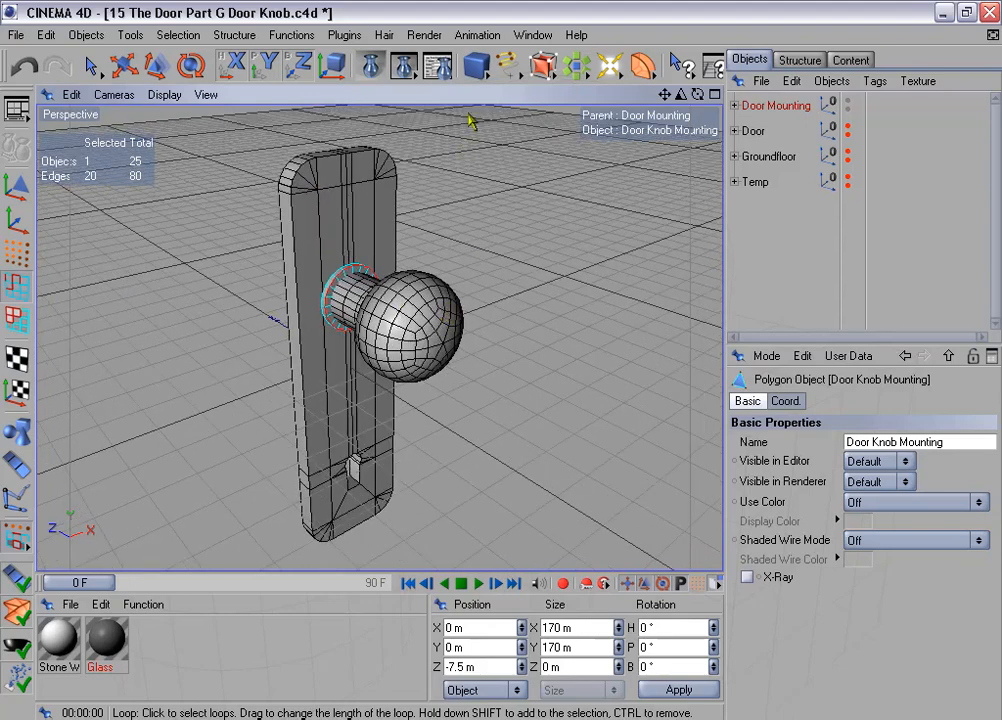
drag(476, 64, 604, 82)
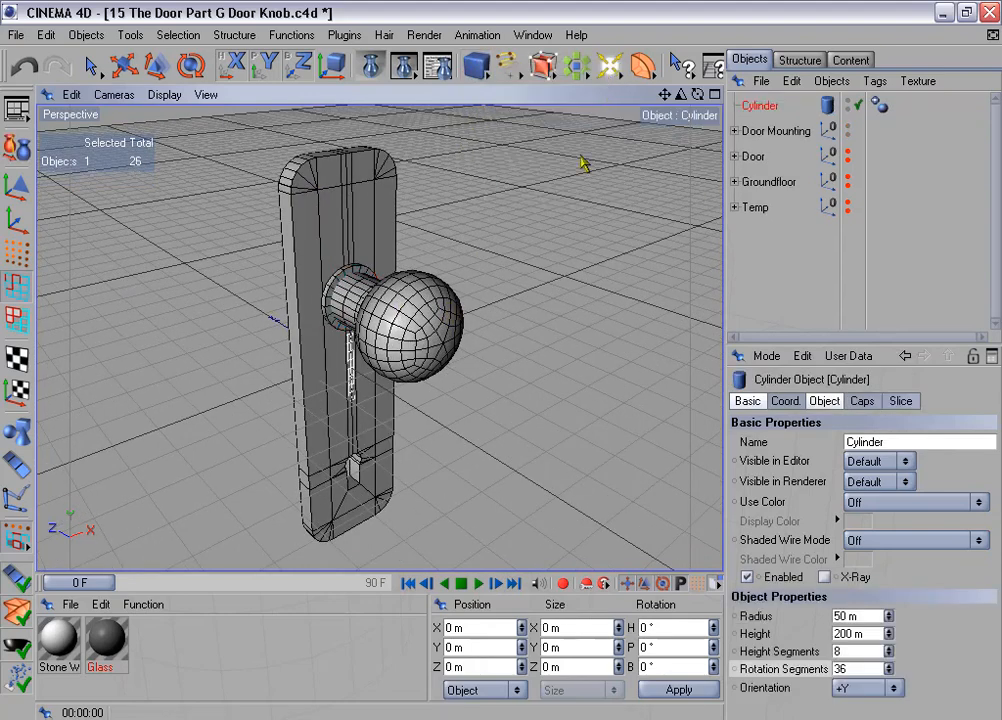
click(827, 396)
click(825, 401)
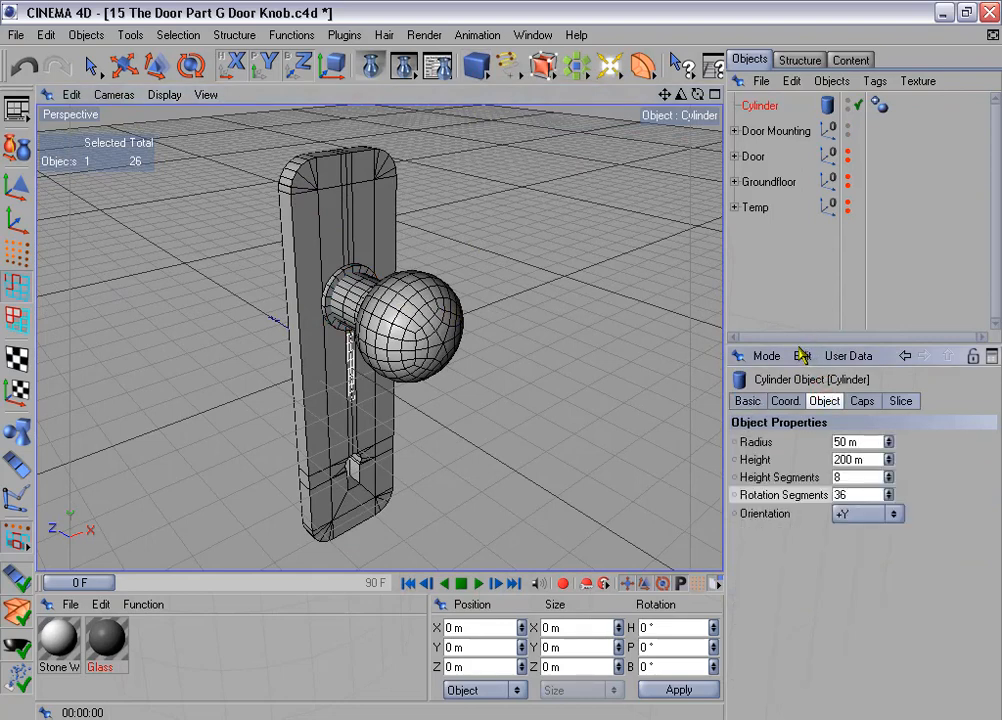
drag(794, 344, 790, 284)
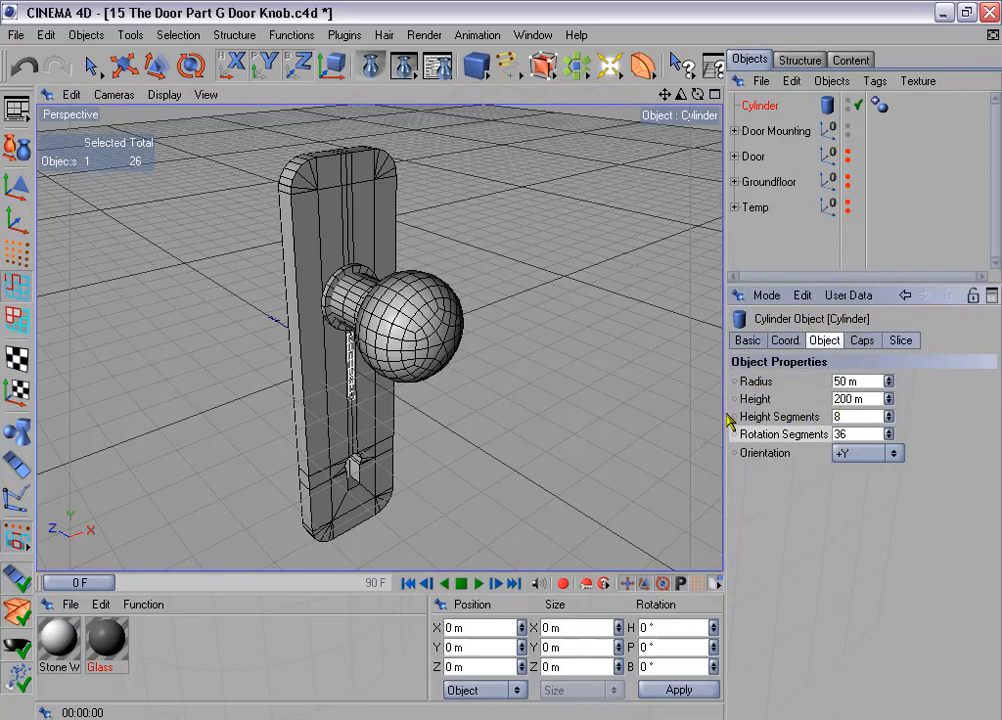
Step: Set the cylinder's orientation to +Z so that its axis runs parallel to the knob's neck
alt+drag(470, 330, 503, 369)
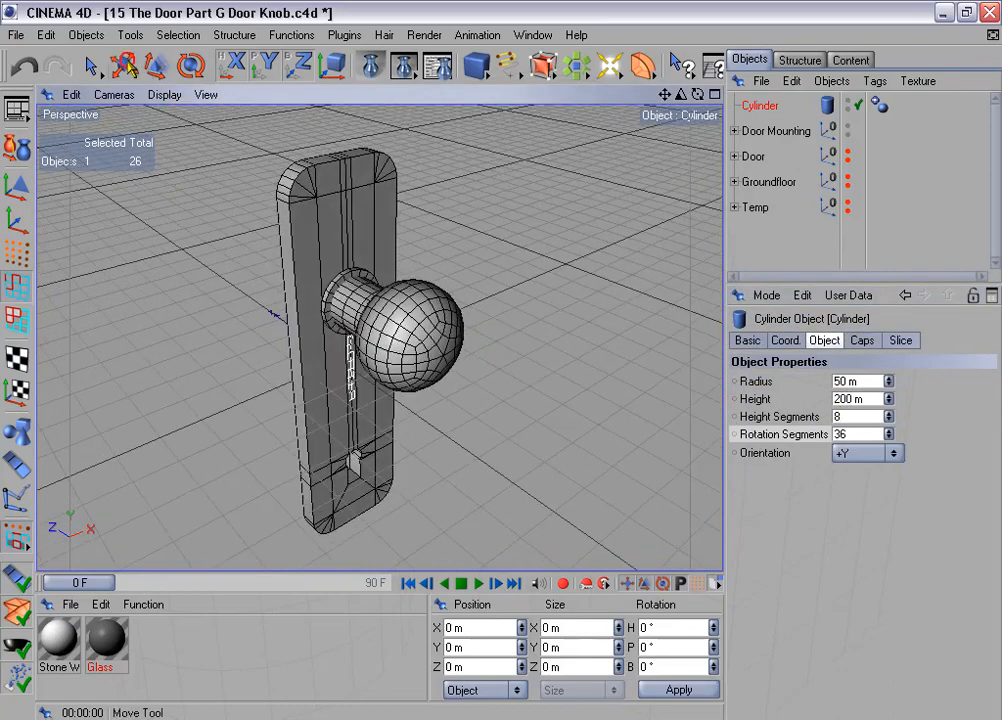
click(124, 64)
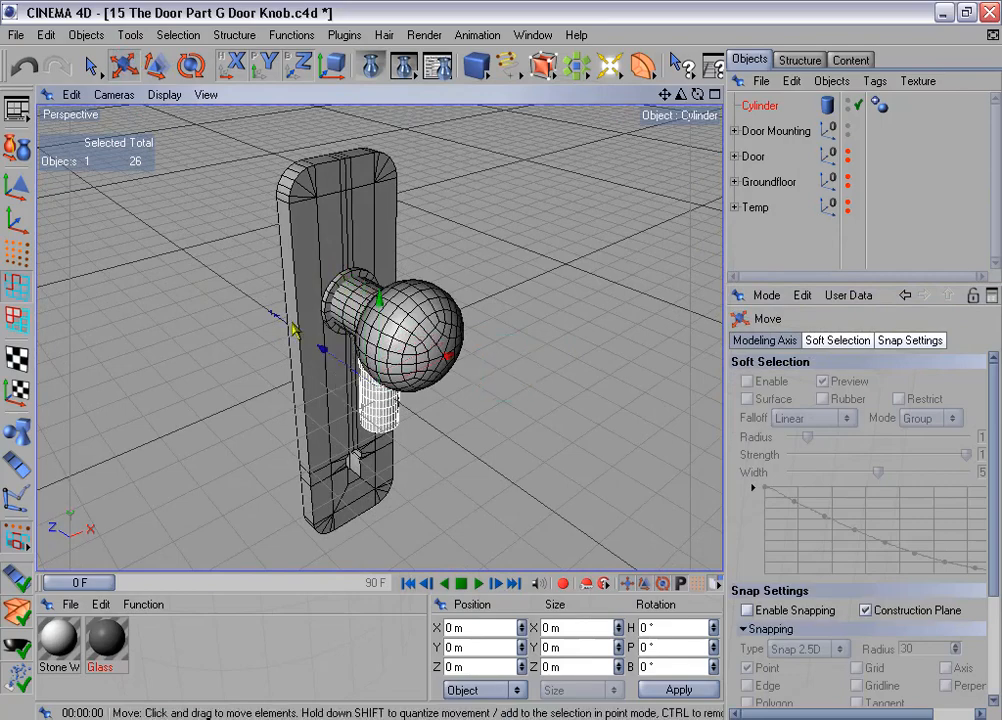
alt+drag(570, 331, 520, 340)
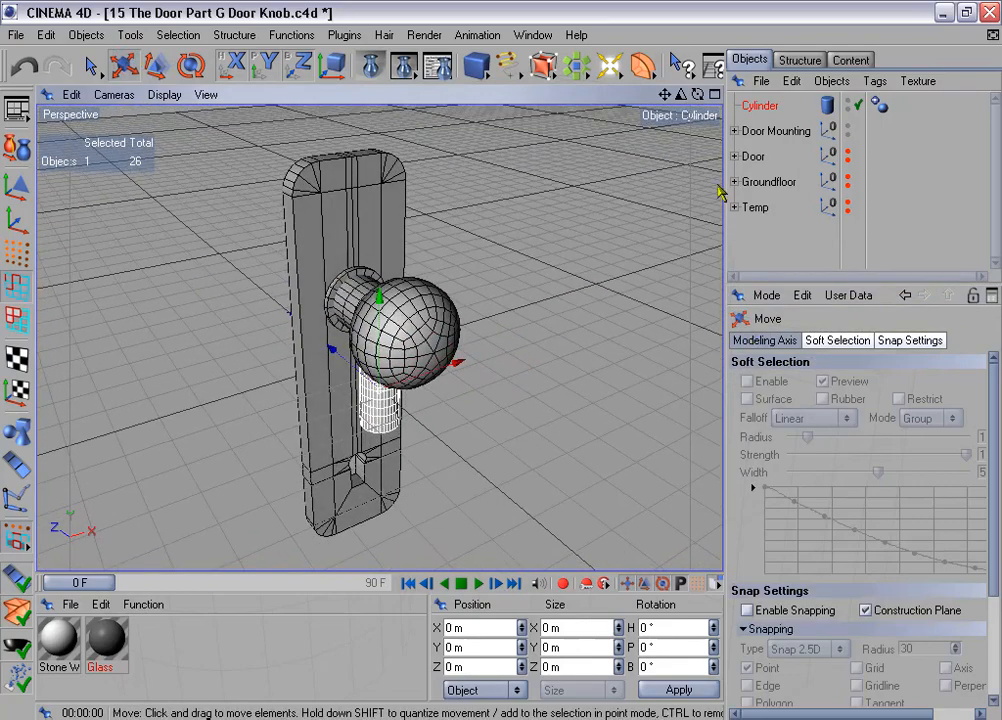
click(760, 107)
click(858, 453)
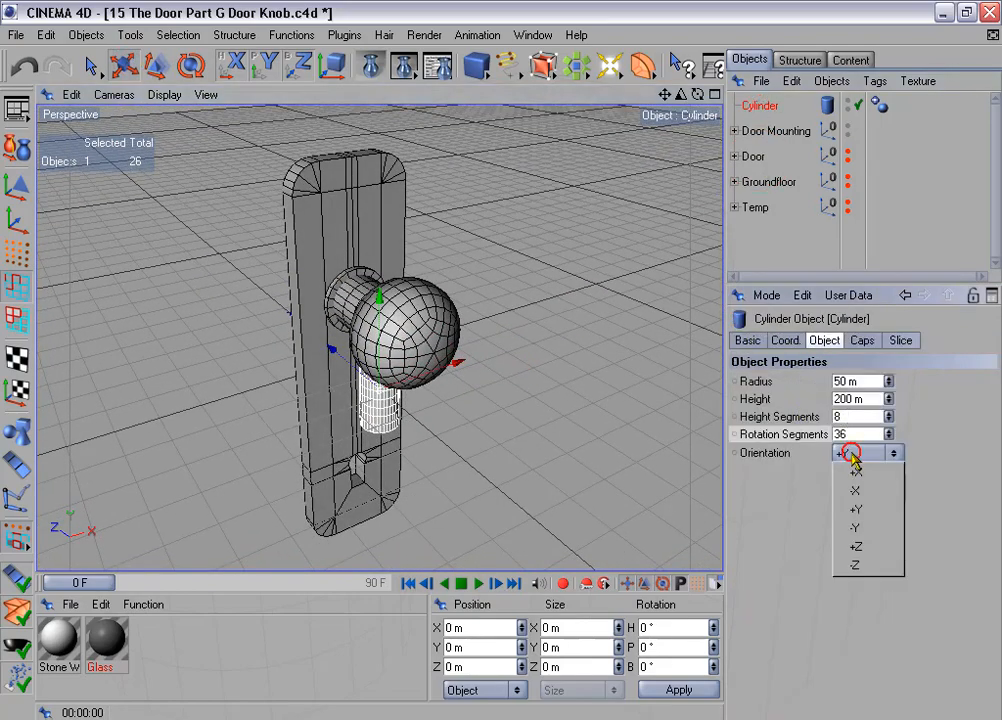
click(876, 552)
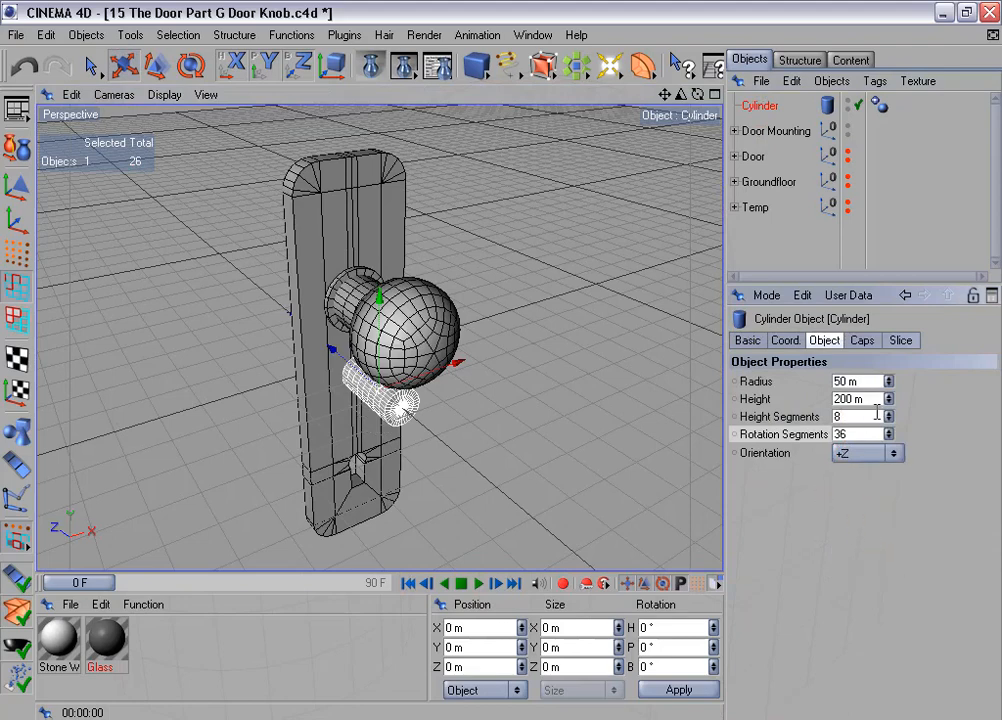
Step: Reduce the cylinder to 1 height segment, 6 rotation segments and 1 cap segment
drag(888, 420, 888, 468)
alt+drag(620, 382, 540, 296)
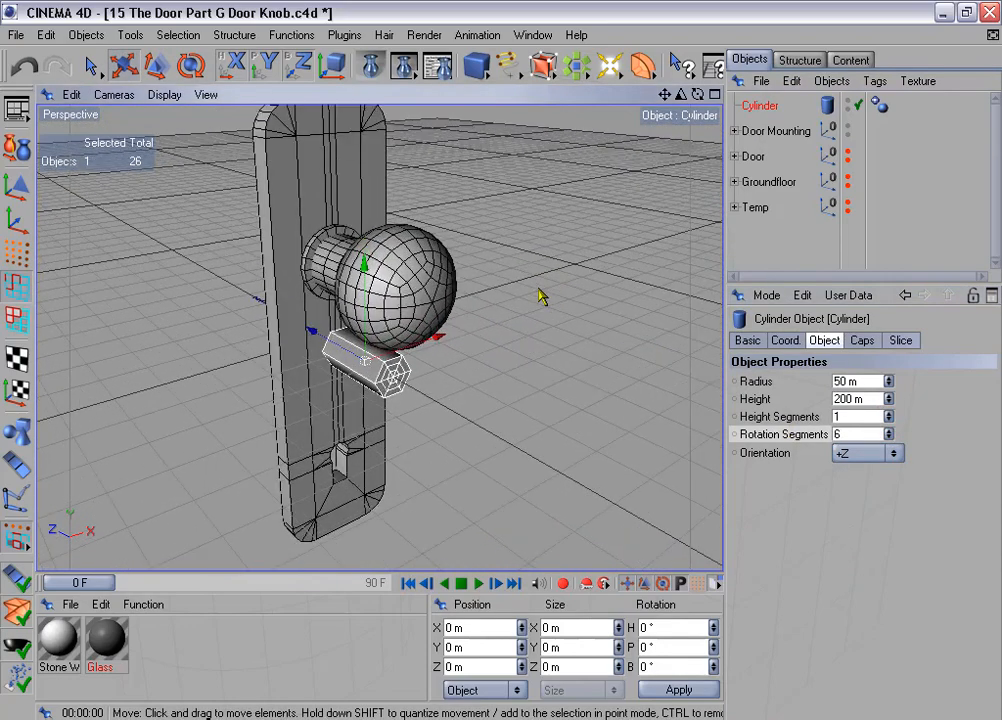
click(868, 342)
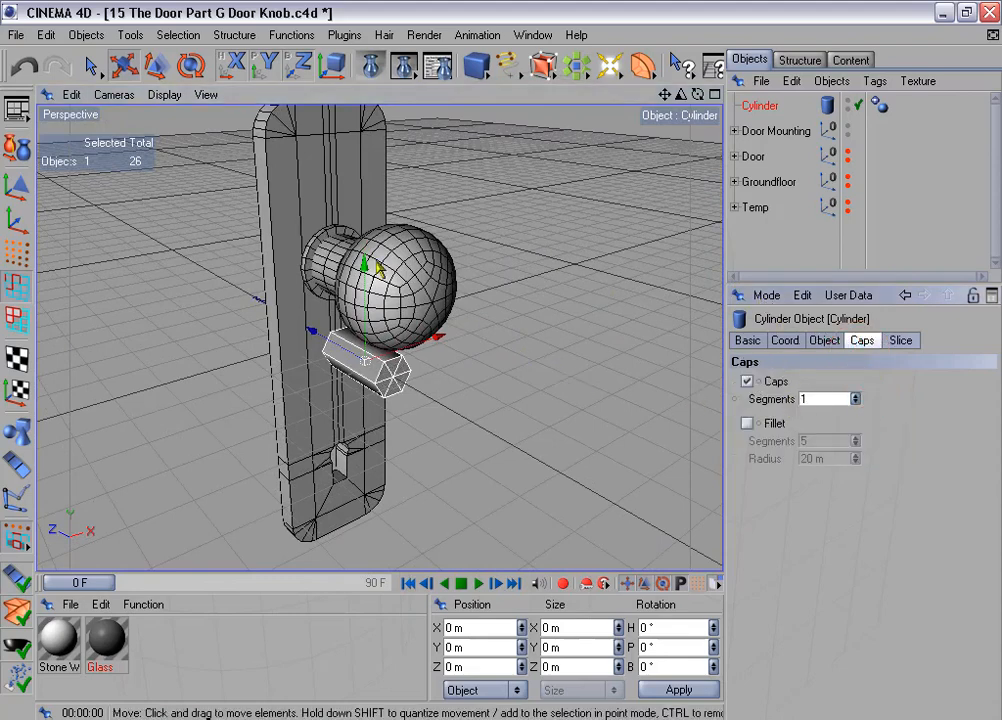
Step: Raise the hexagonal cylinder above the knob and set its Phong angle to 43°
drag(365, 266, 362, 79)
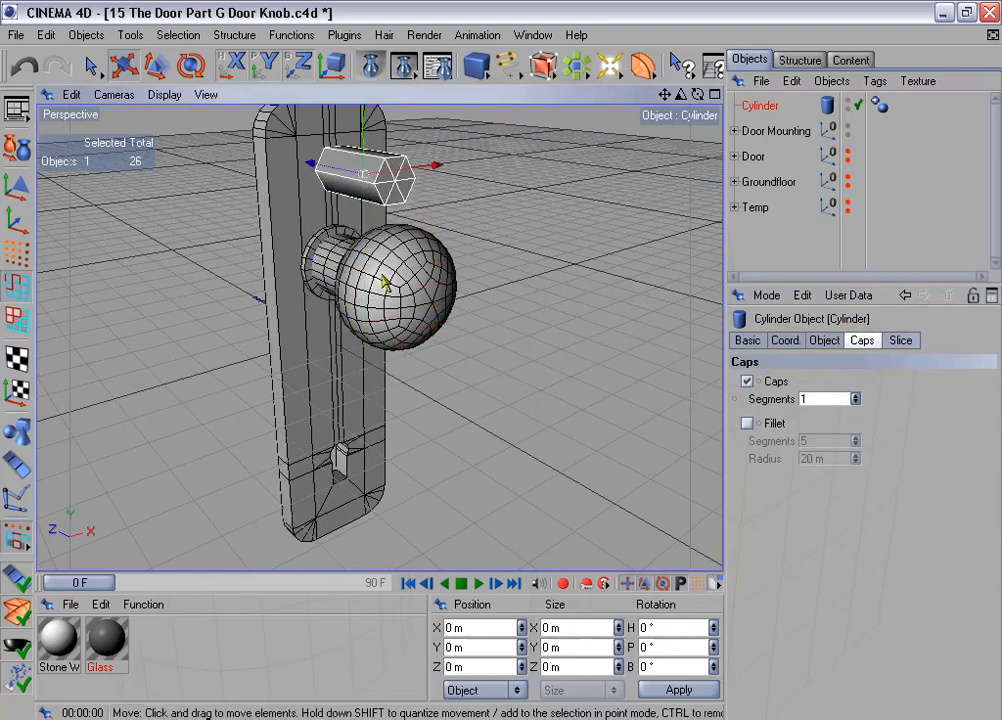
click(879, 105)
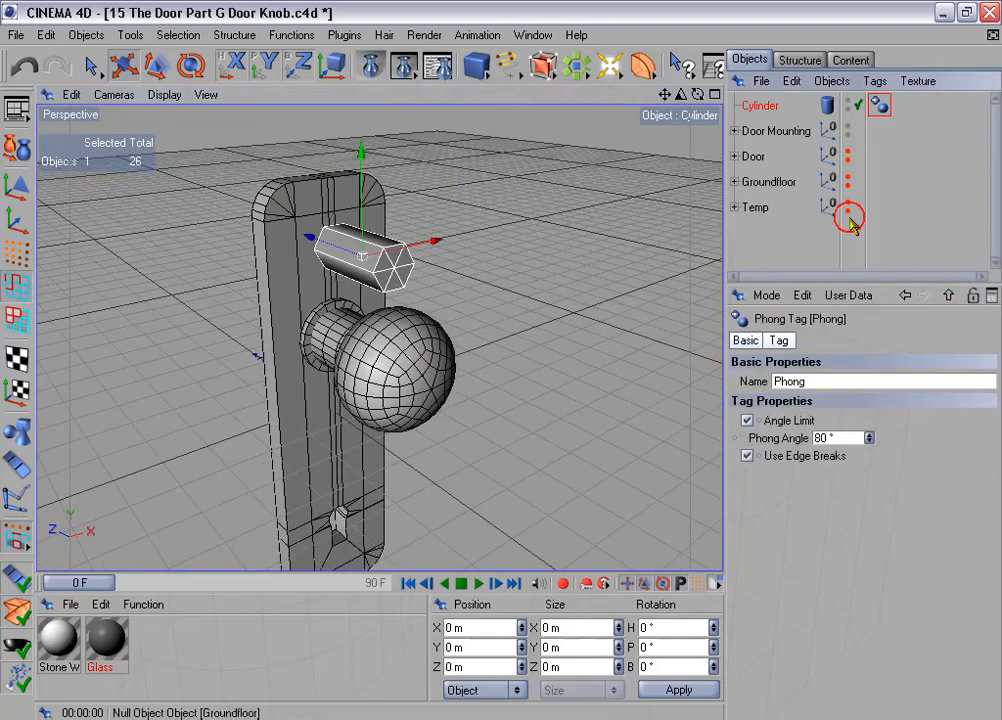
double_click(842, 440)
text(43)
key(Return)
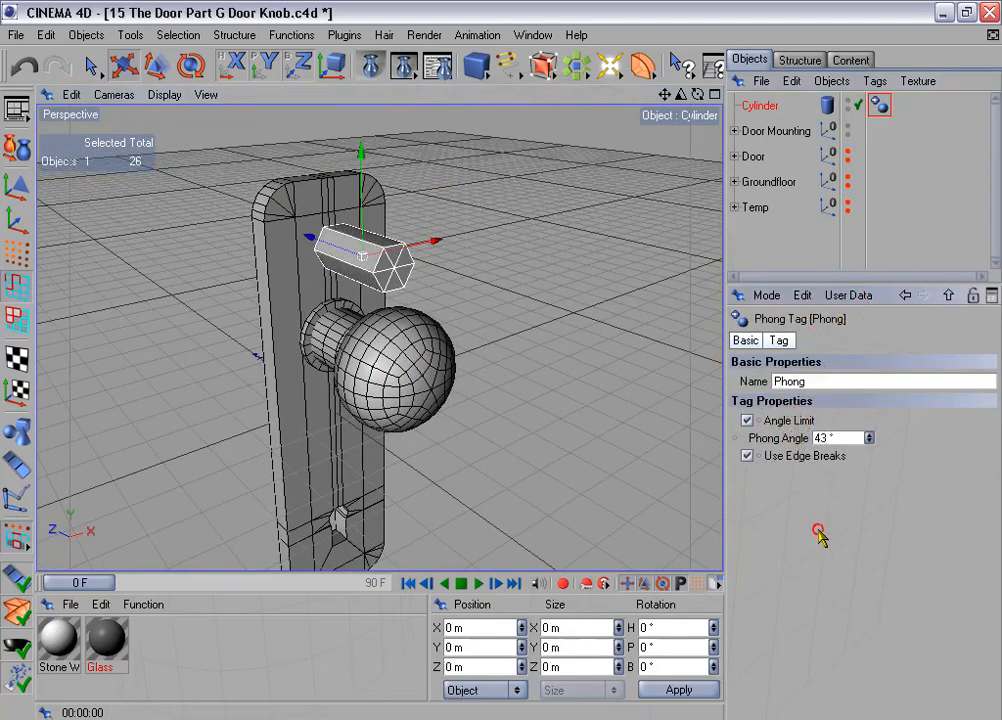
alt+drag(549, 312, 572, 332)
Step: Set the hexagonal cylinder's radius to 20 m and its height to 10 m
click(775, 104)
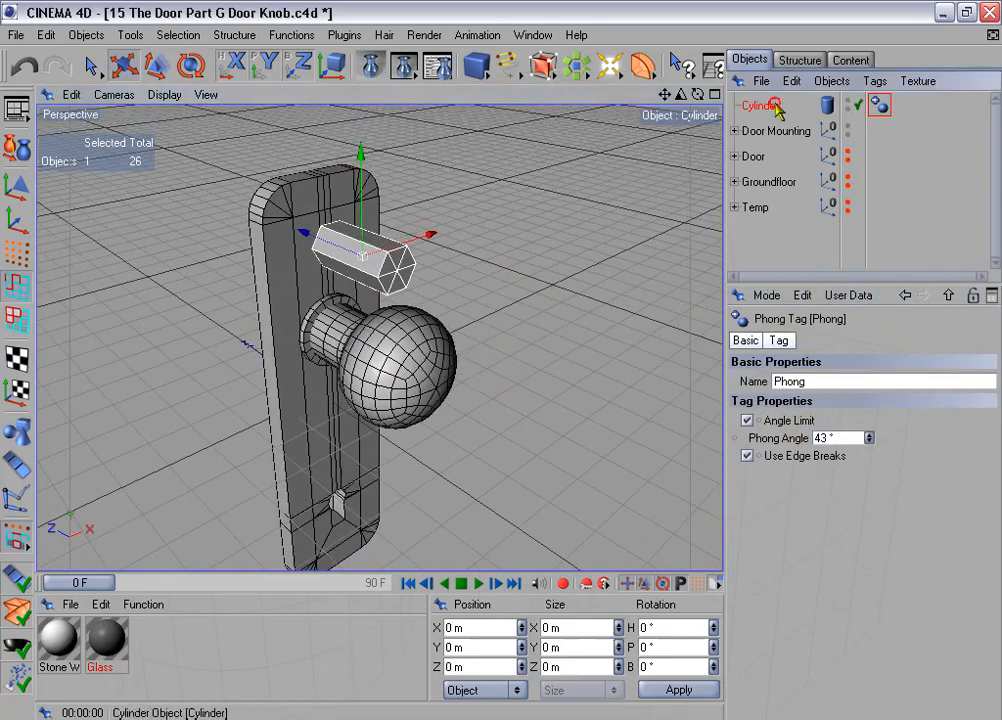
click(825, 340)
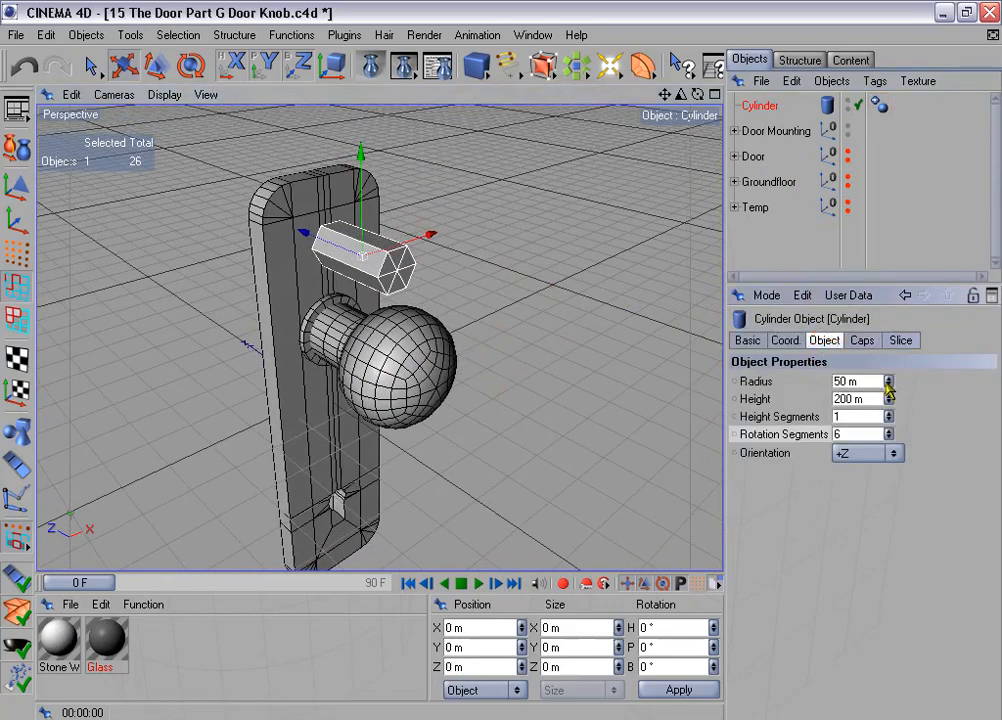
drag(886, 383, 889, 460)
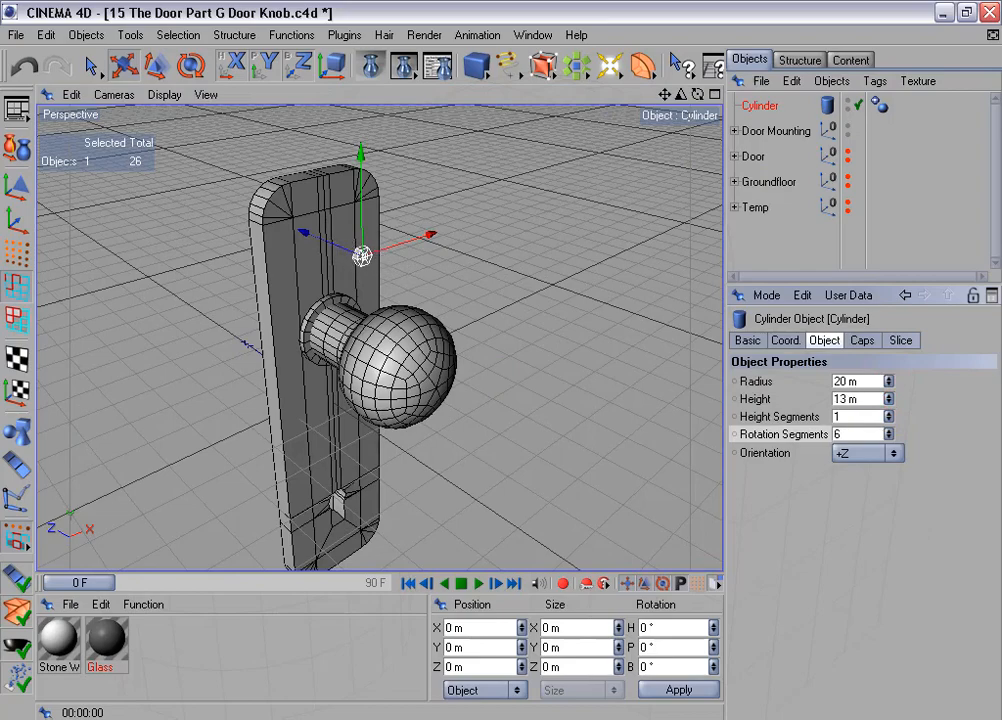
Step: Move the small hexagonal cylinder along Z, X and Y onto the mounting plate's upper corner on the -X side
scroll(458, 184, up, 2)
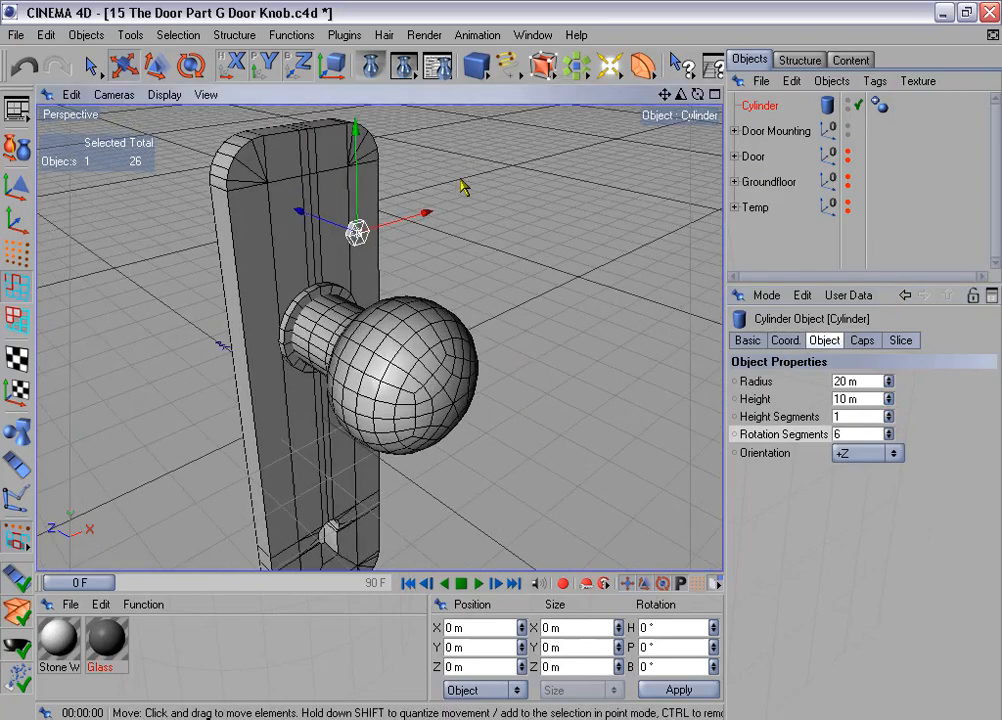
alt+middle_drag(463, 184, 556, 286)
scroll(469, 168, up, 2)
scroll(469, 168, up, 1)
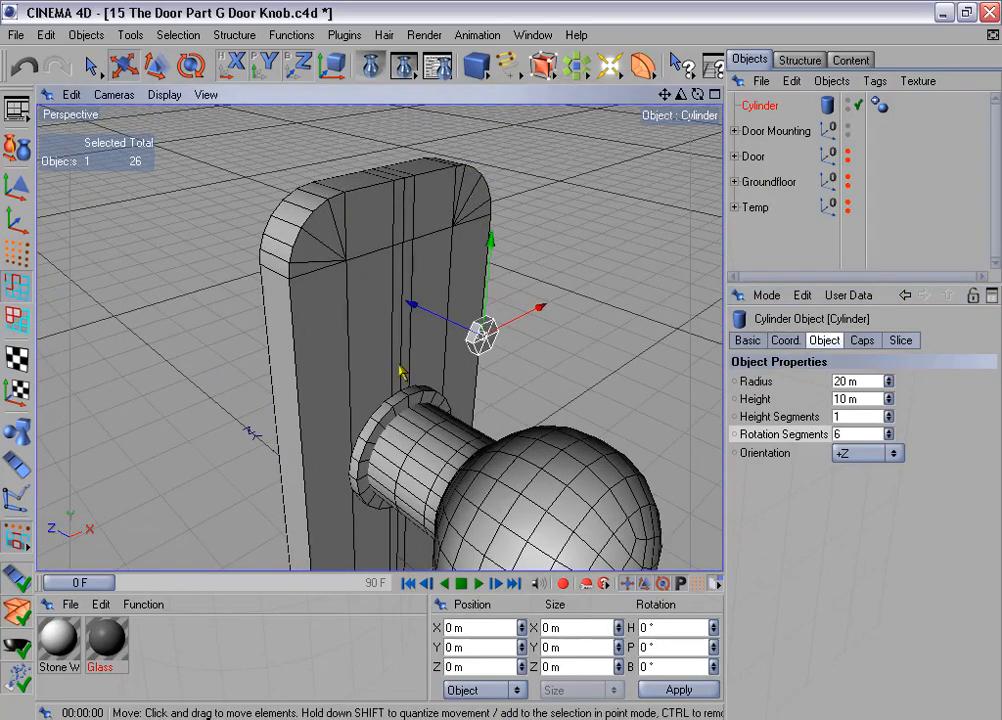
mouse_move(412, 306)
mouse_down()
mouse_move(370, 288)
mouse_move(404, 300)
mouse_up()
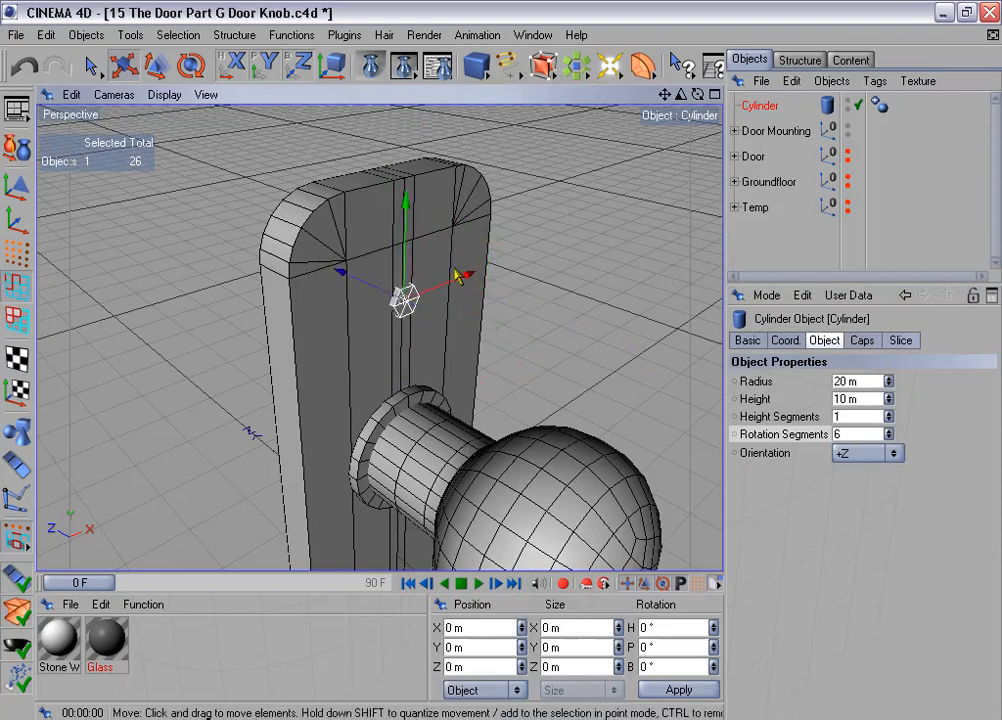
drag(456, 276, 415, 292)
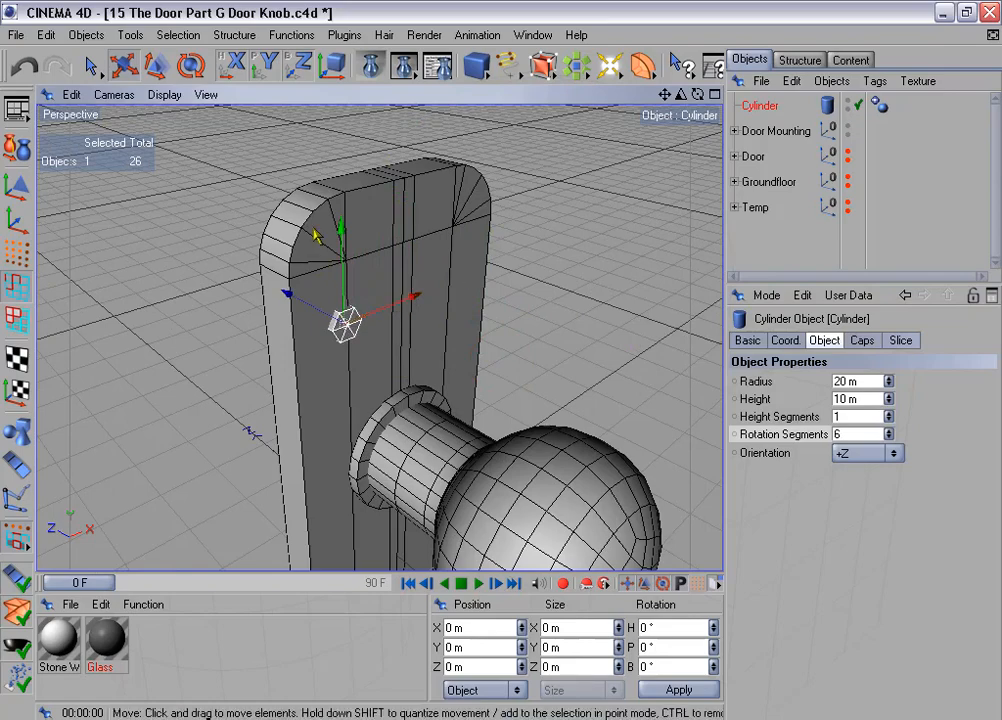
drag(341, 229, 339, 141)
alt+drag(501, 360, 481, 354)
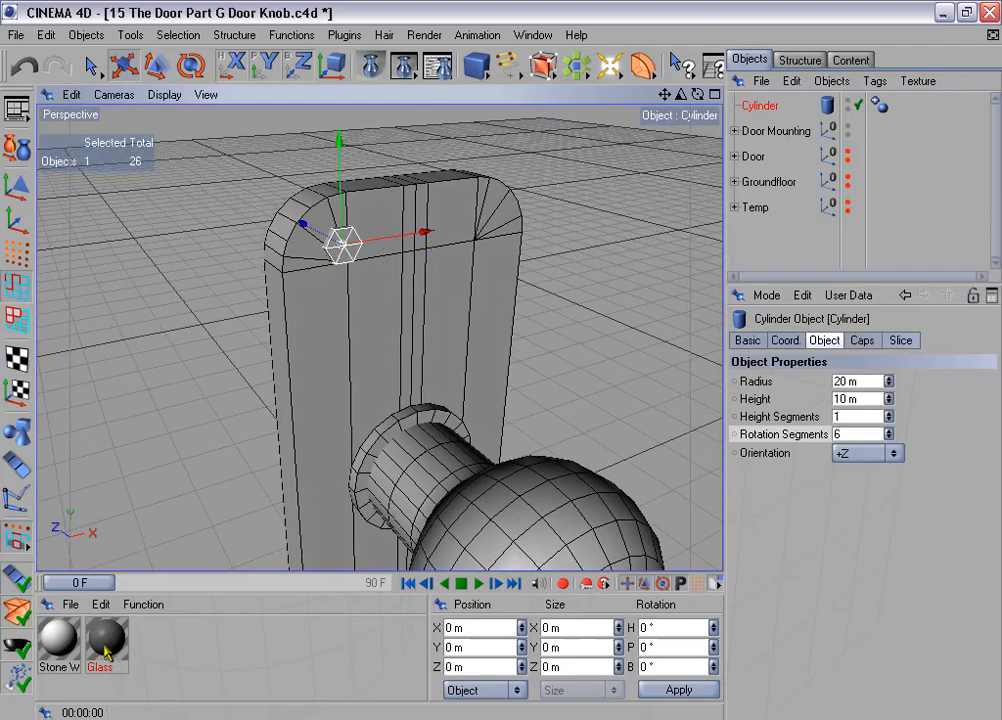
Step: Apply the Glass material to the hexagonal cylinder and rename it Screw
drag(105, 650, 350, 258)
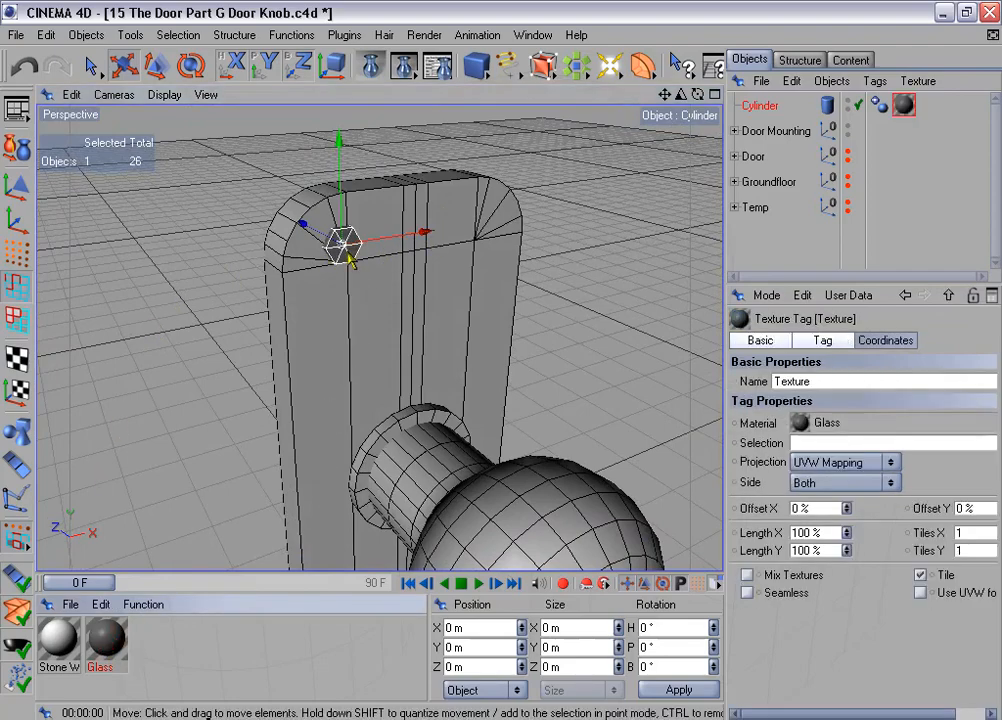
alt+drag(438, 311, 345, 236)
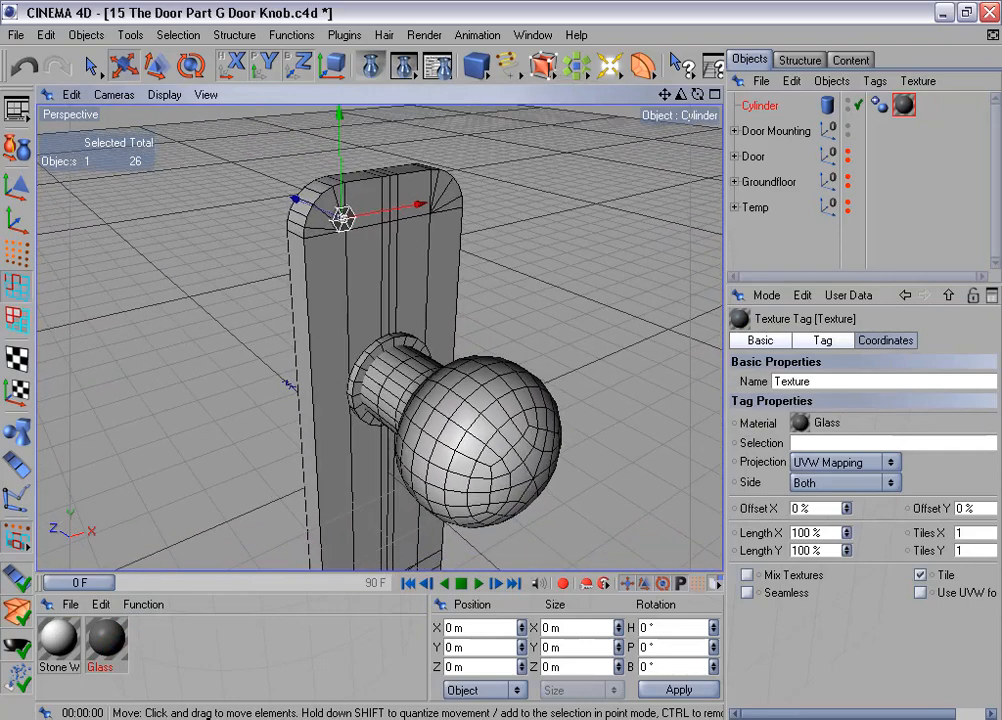
double_click(762, 106)
text(Screw)
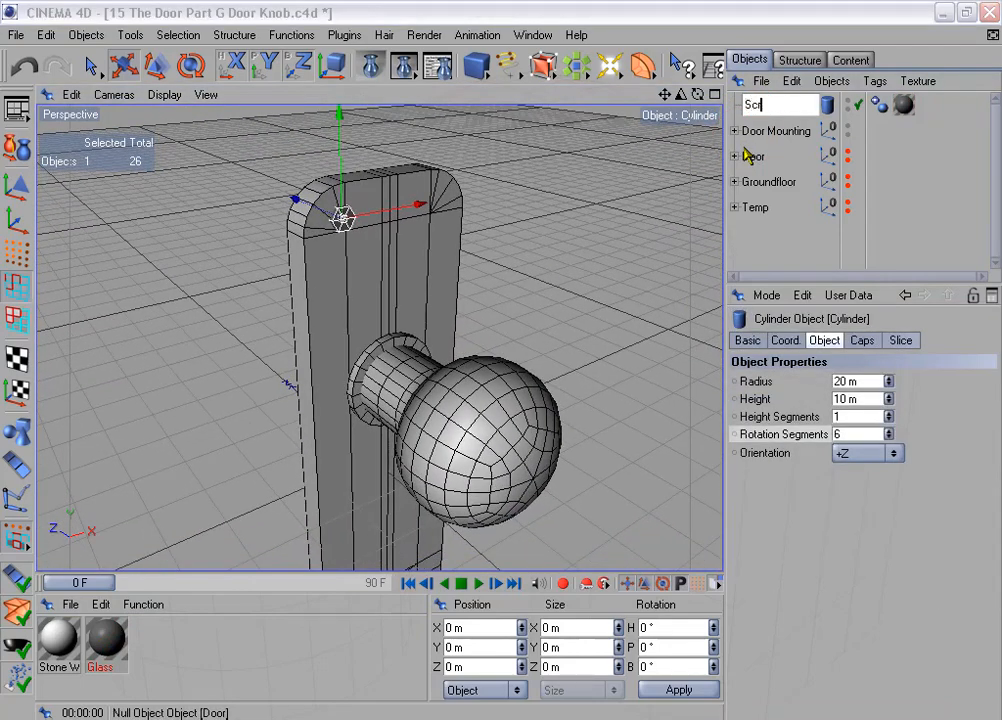
key(Return)
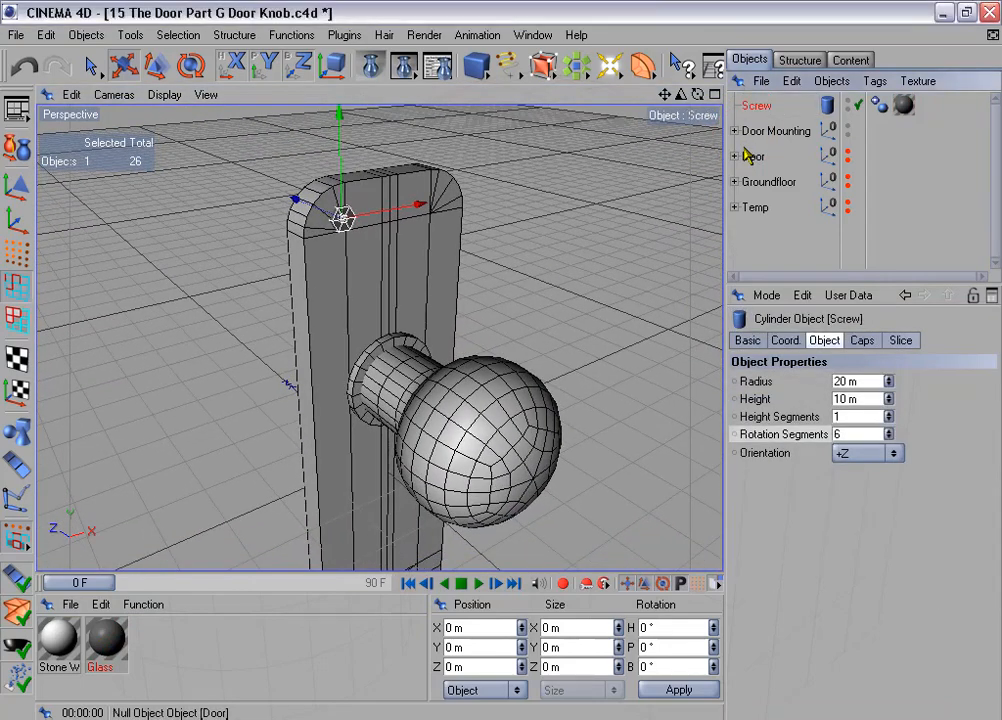
Step: Render the front view to check the screw's placement in the mounting plate's upper corner
middle_click(476, 306)
middle_click(521, 429)
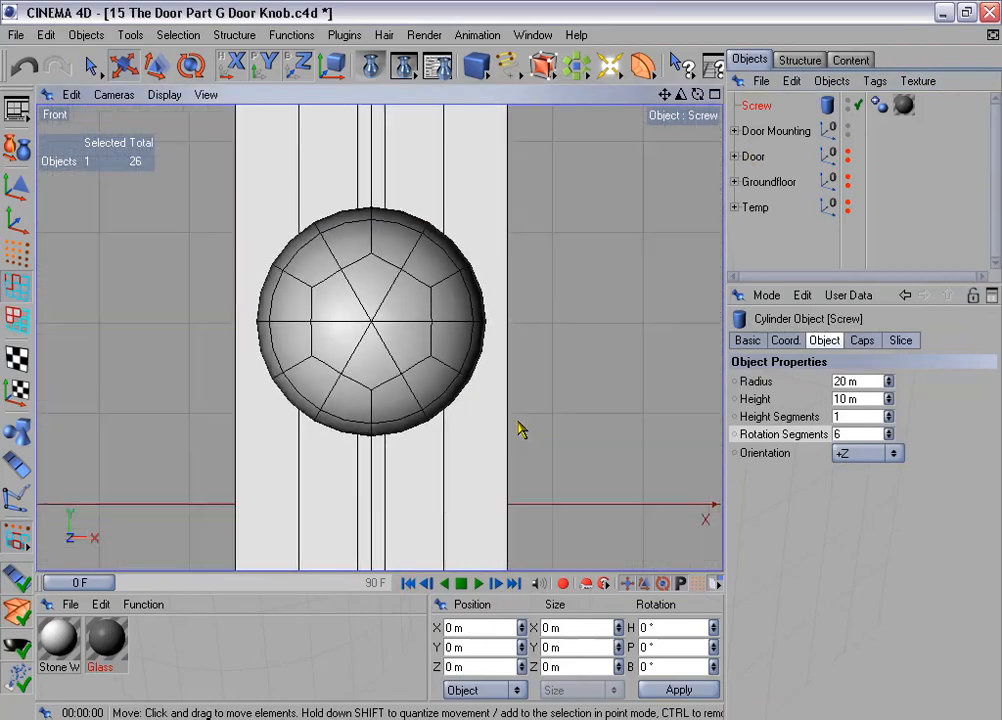
scroll(518, 421, down, 5)
alt+middle_drag(498, 322, 497, 358)
key(ctrl+r)
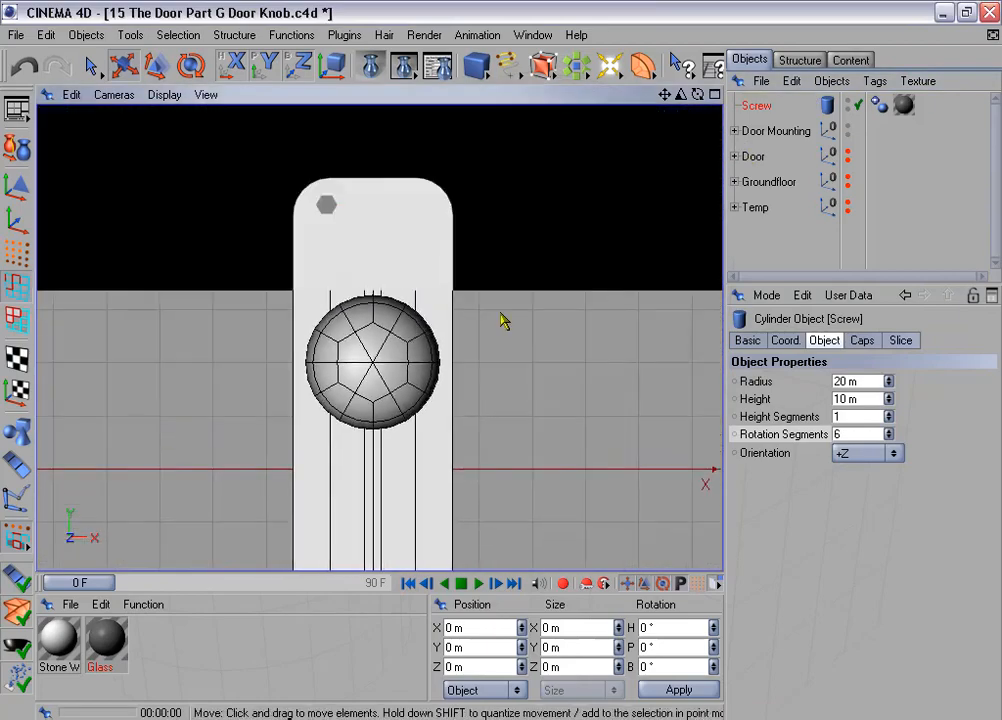
scroll(500, 318, up, 4)
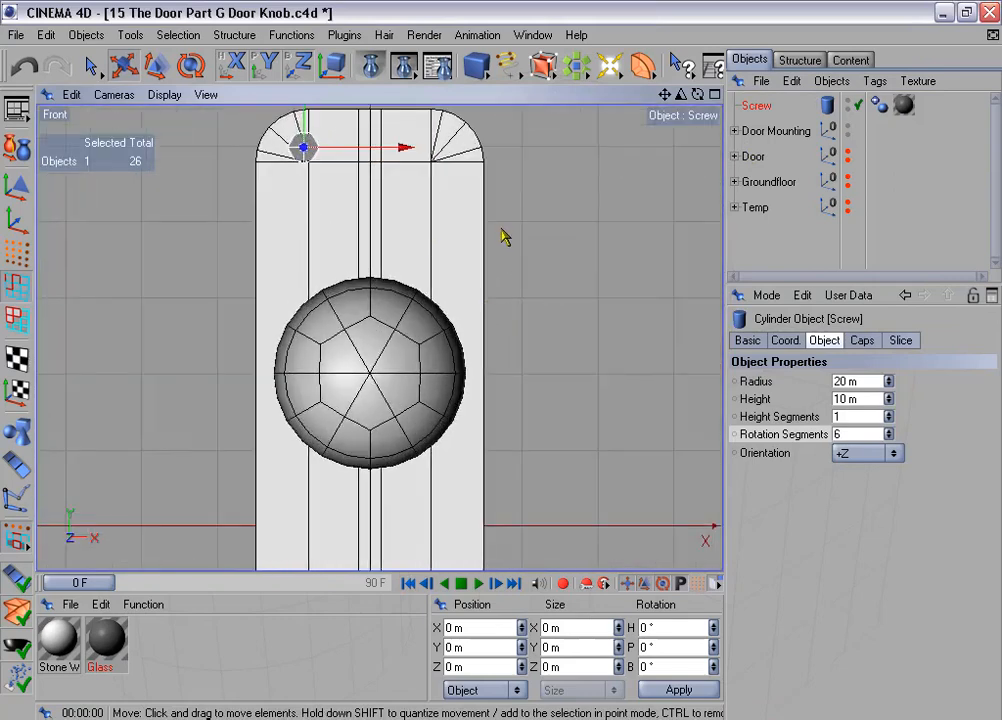
alt+middle_drag(505, 237, 519, 290)
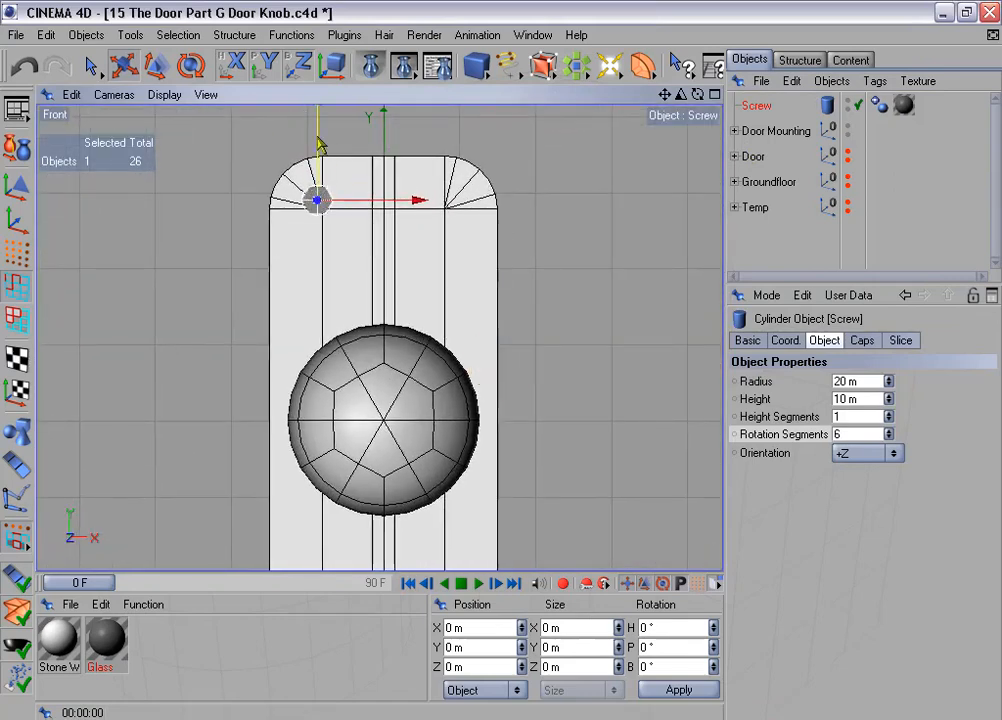
Step: Shift the Screw outward along X and slightly up along Y to about X -95 m, Y 495.5 m, checking it with renders
drag(417, 201, 416, 212)
key(ctrl+r)
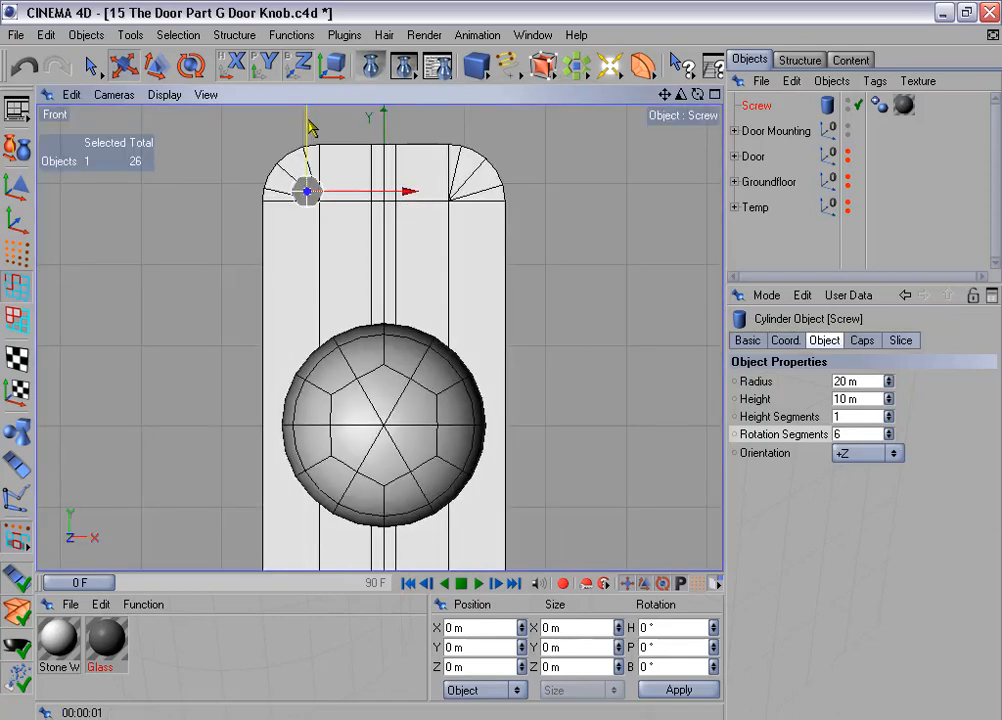
drag(308, 120, 308, 117)
key(ctrl+r)
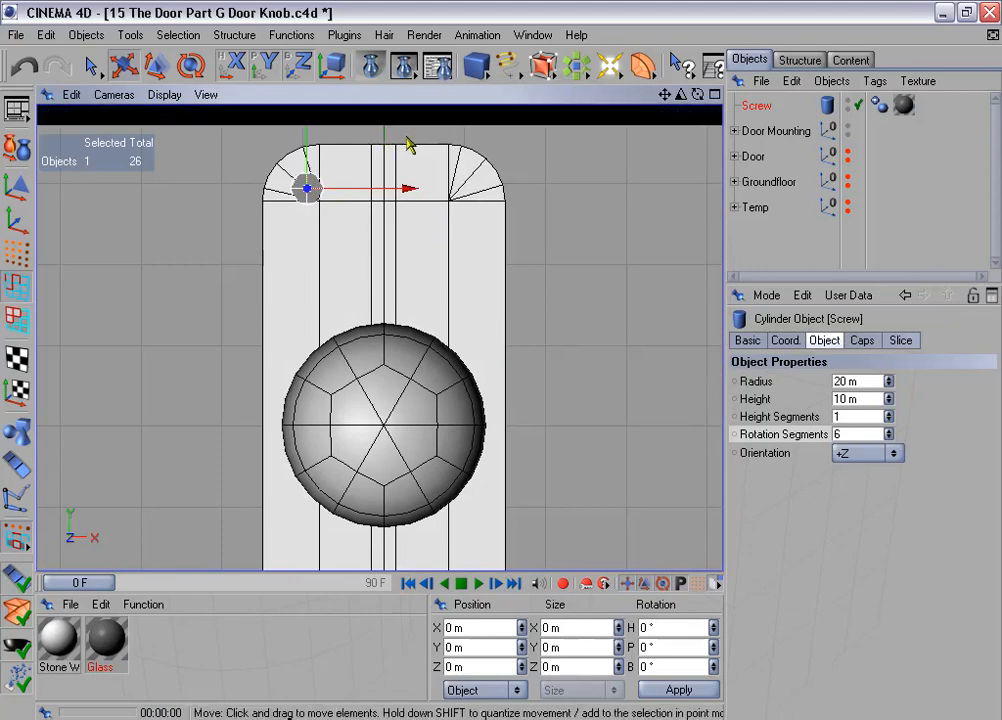
scroll(410, 145, down, 2)
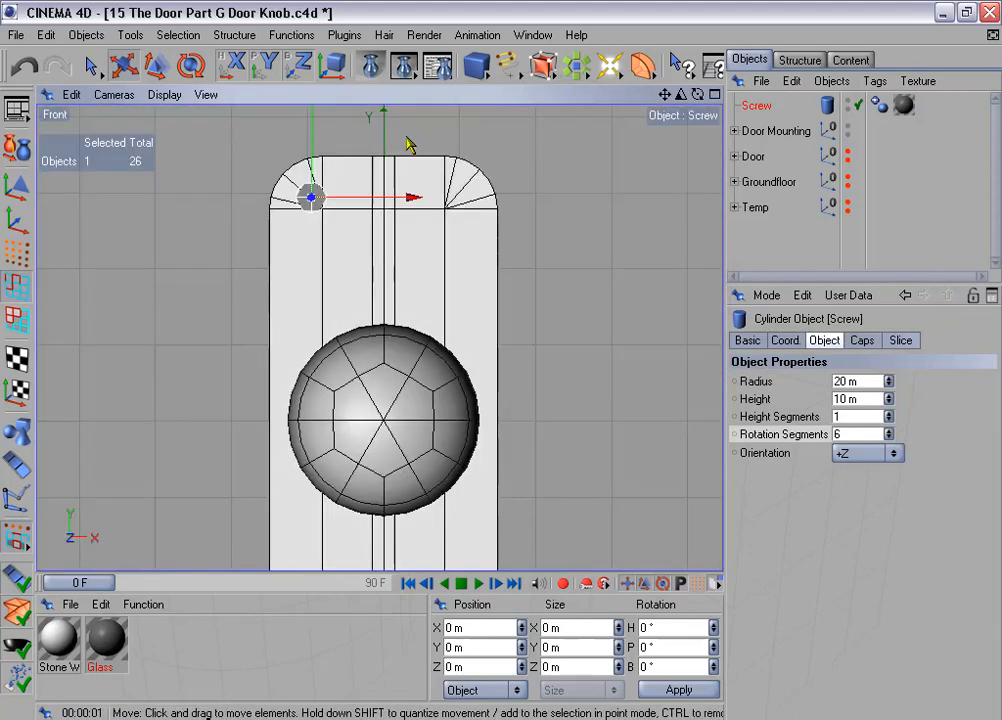
Step: With Door Mounting hidden, make the Screw editable and optimize its polygons and points with a 0.01 m tolerance
middle_click(466, 279)
middle_click(331, 226)
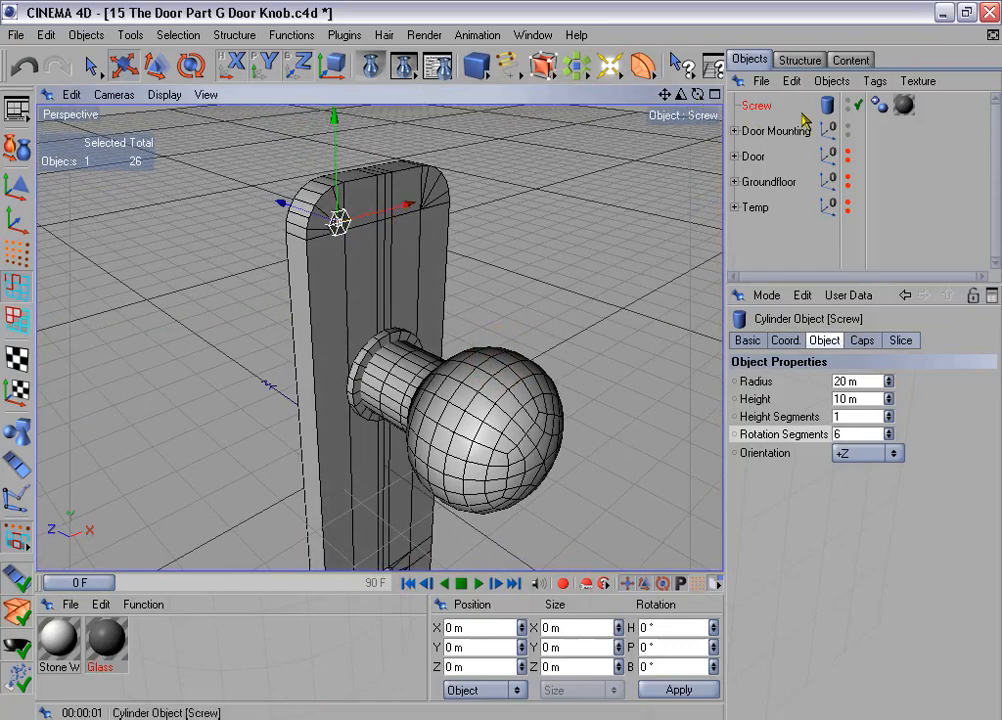
double_click(848, 128)
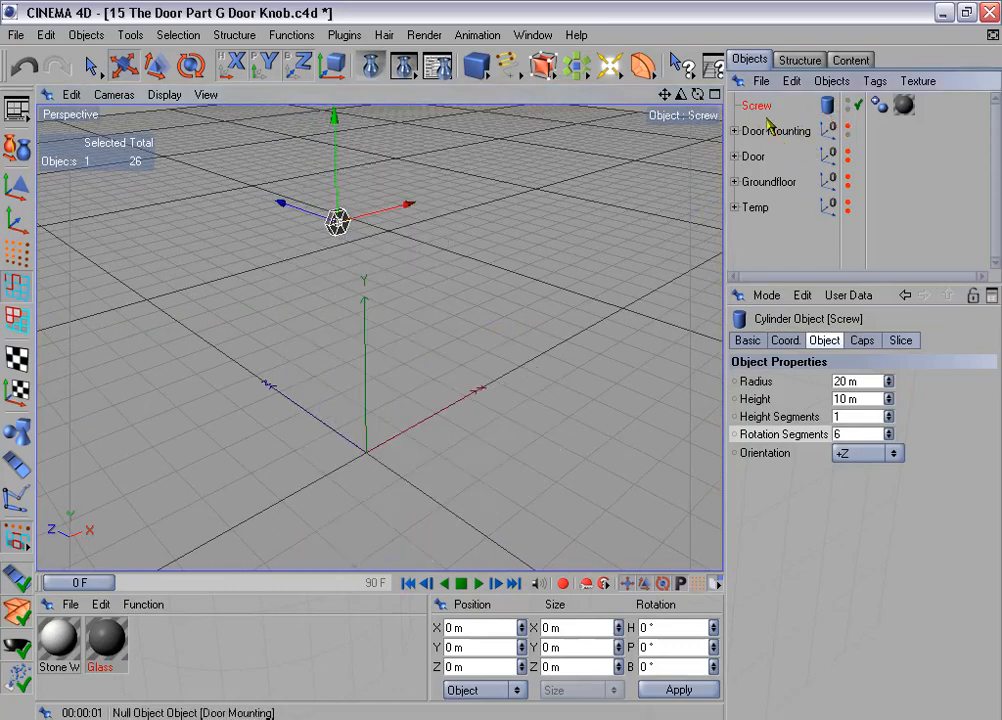
click(16, 147)
click(16, 250)
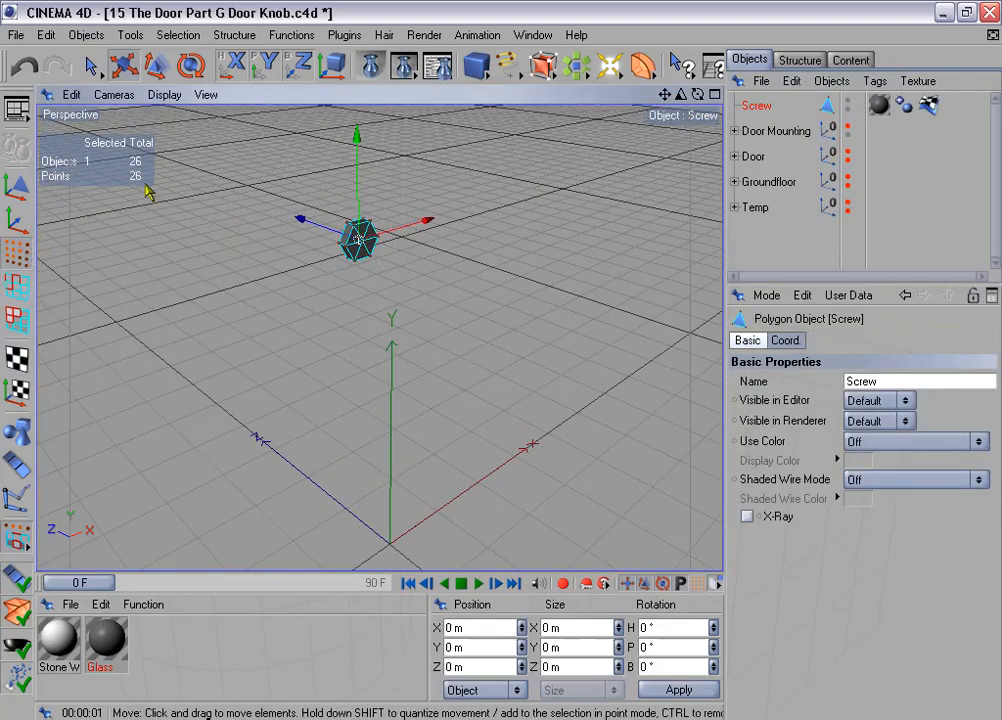
click(292, 35)
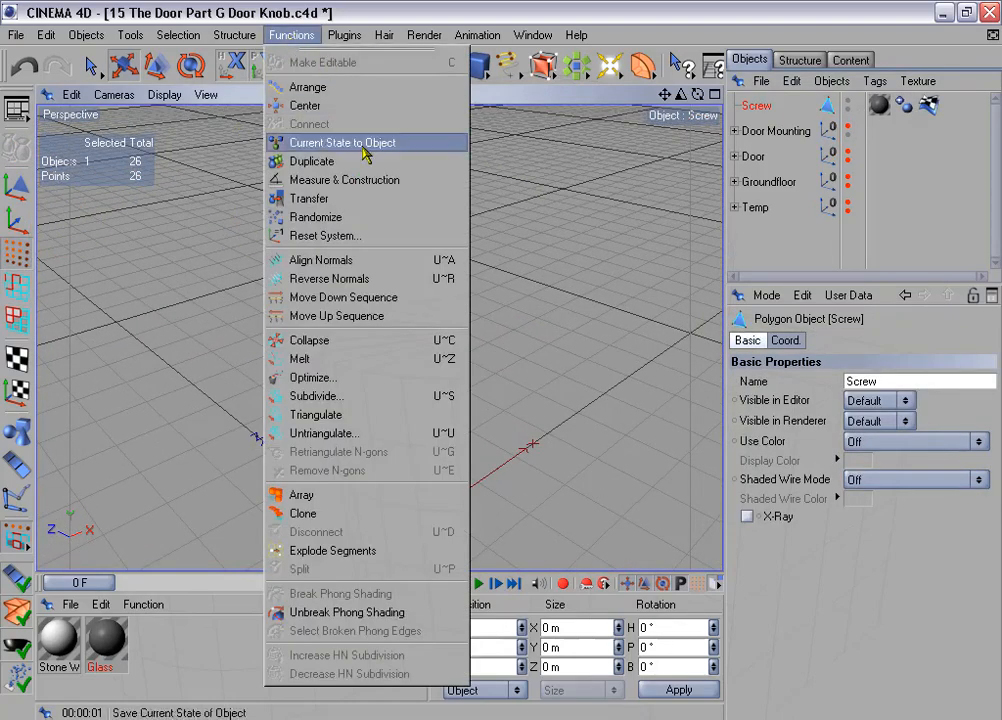
click(355, 388)
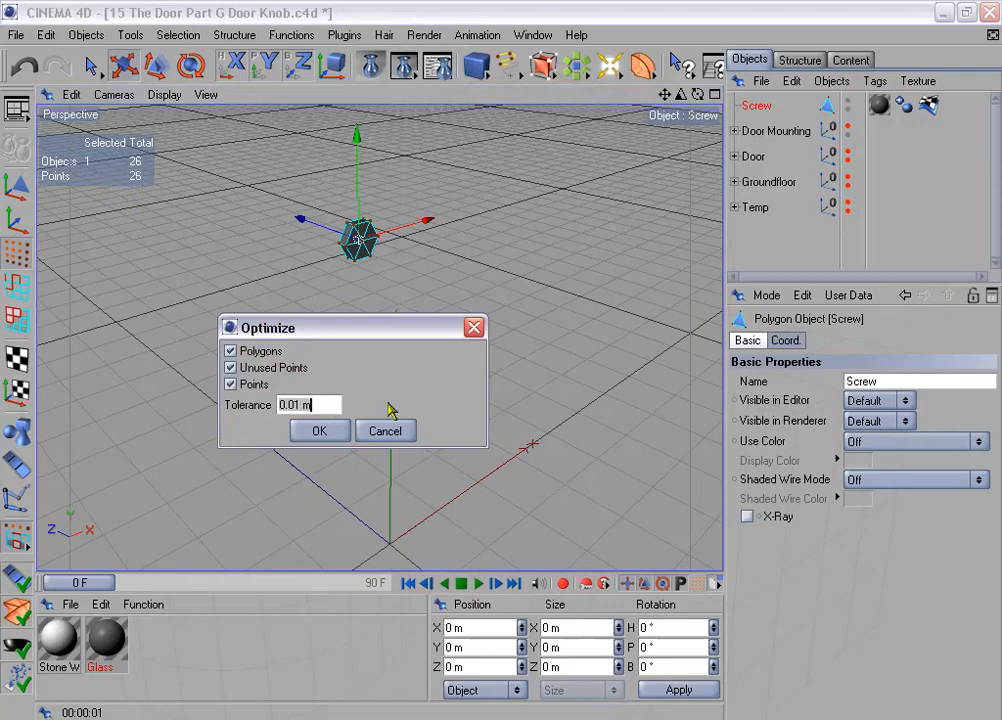
click(318, 431)
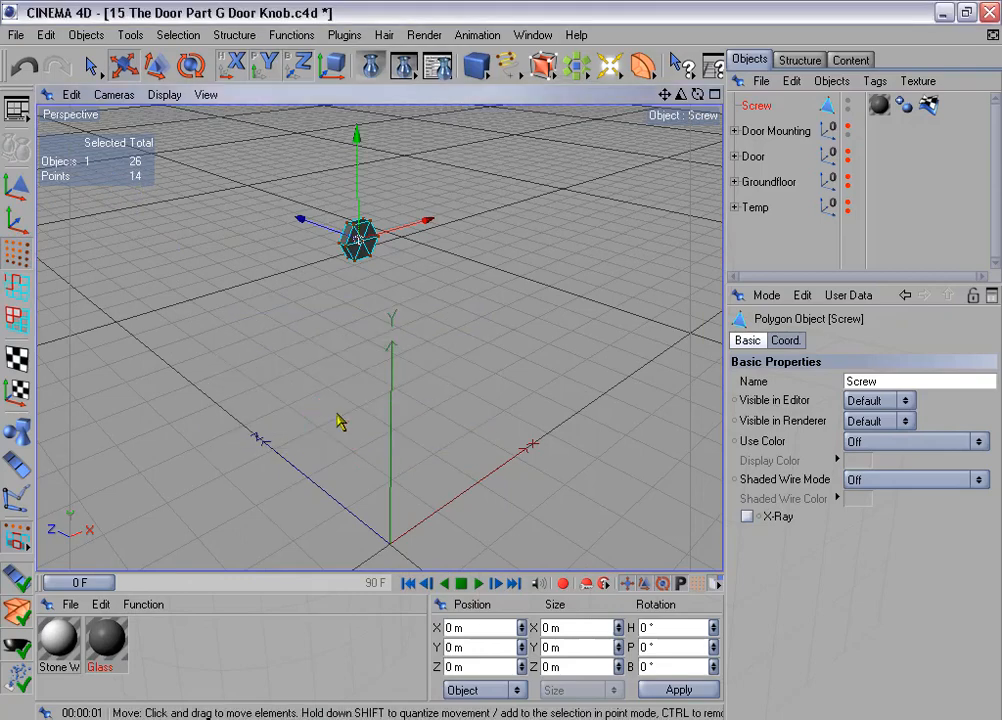
Step: Delete the centre point of the Screw's rear cap on the +Z side to open the hexagon's back face
alt+drag(449, 233, 278, 162)
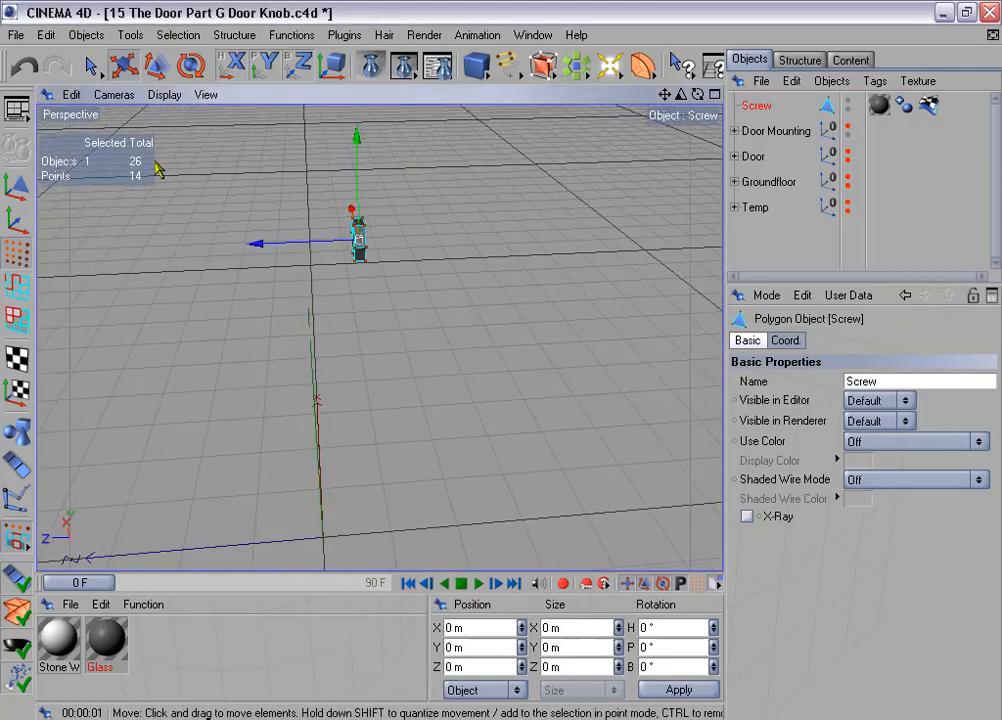
alt+drag(523, 219, 510, 215)
alt+middle_drag(510, 215, 532, 234)
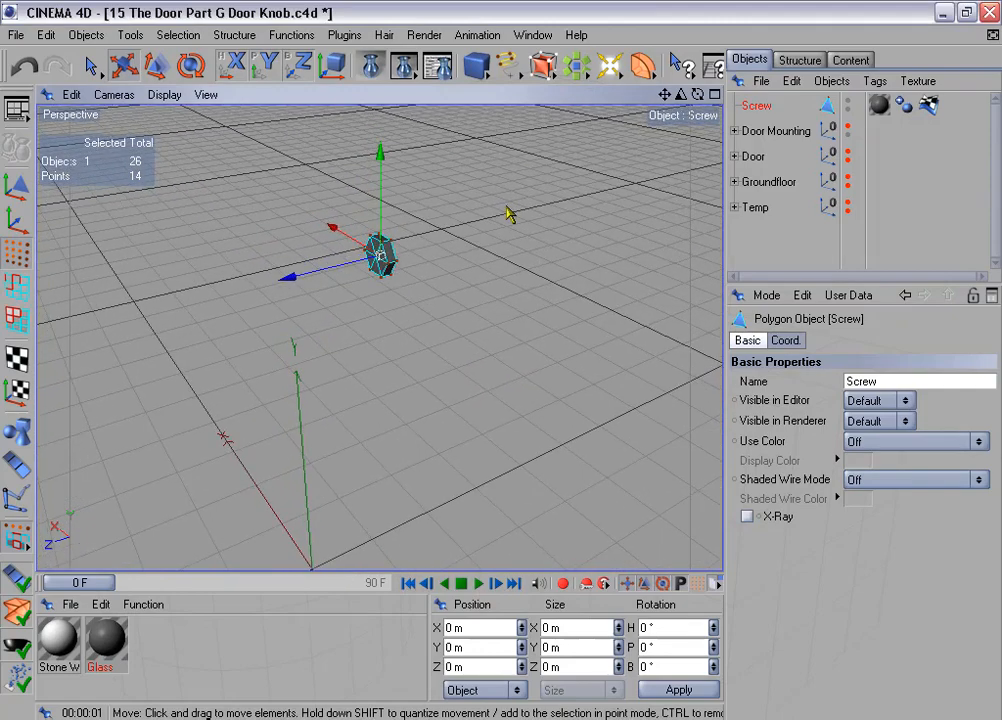
alt+right_drag(510, 215, 425, 192)
click(92, 67)
alt+right_drag(318, 206, 441, 232)
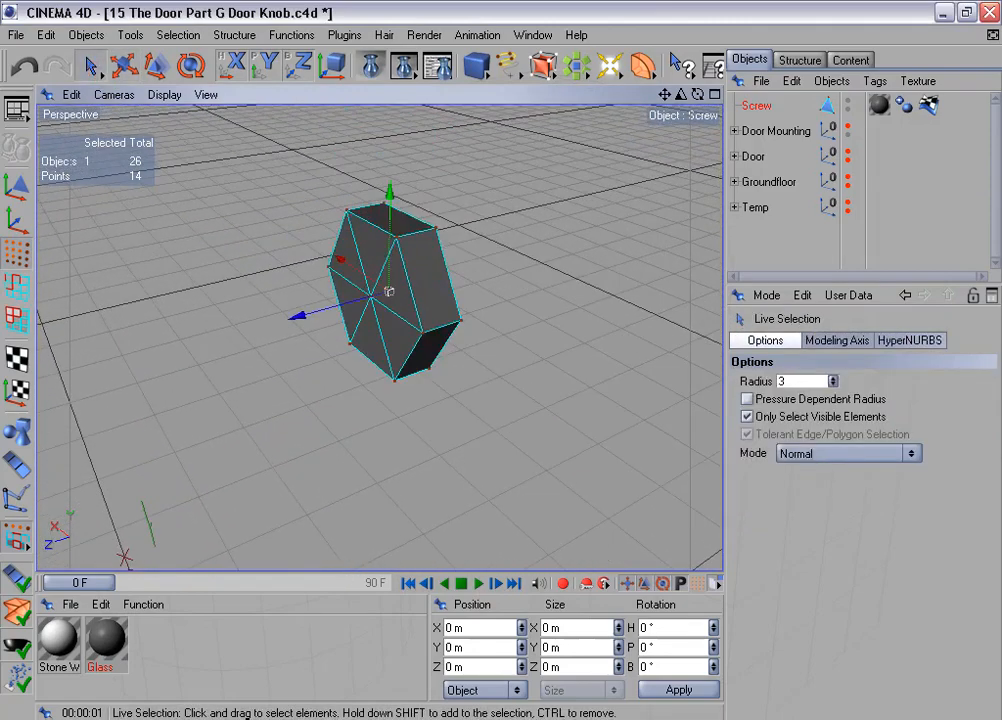
click(372, 284)
click(372, 298)
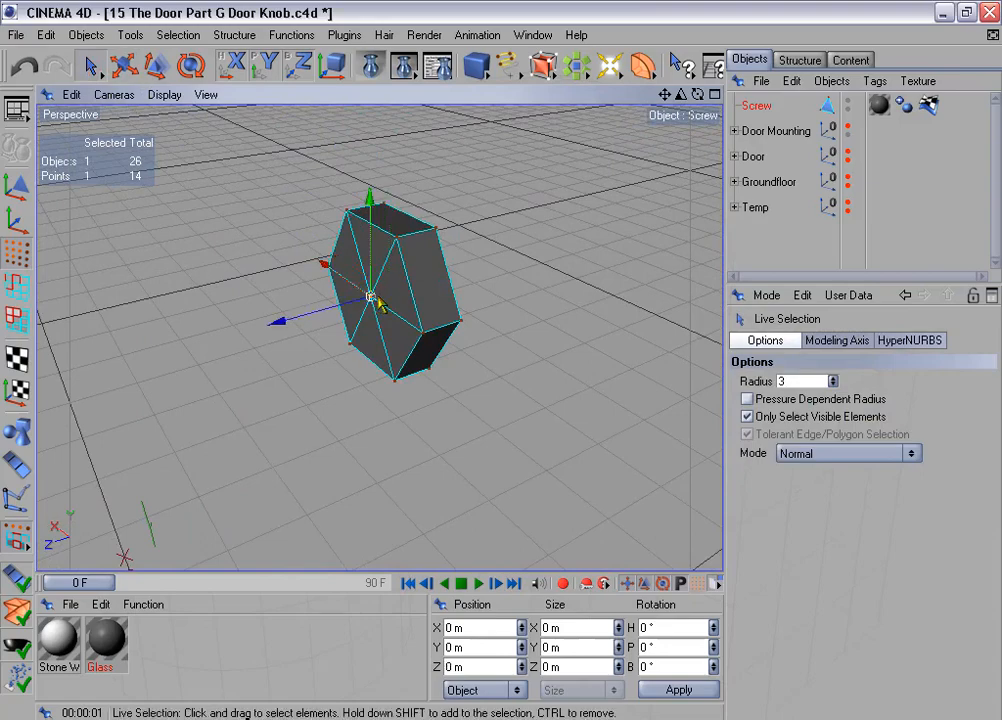
key(Delete)
Step: Store the outer edge loop of the Screw's front hexagon as an edge selection named "Edges for beveling"
scroll(318, 213, down, 4)
alt+drag(311, 184, 221, 213)
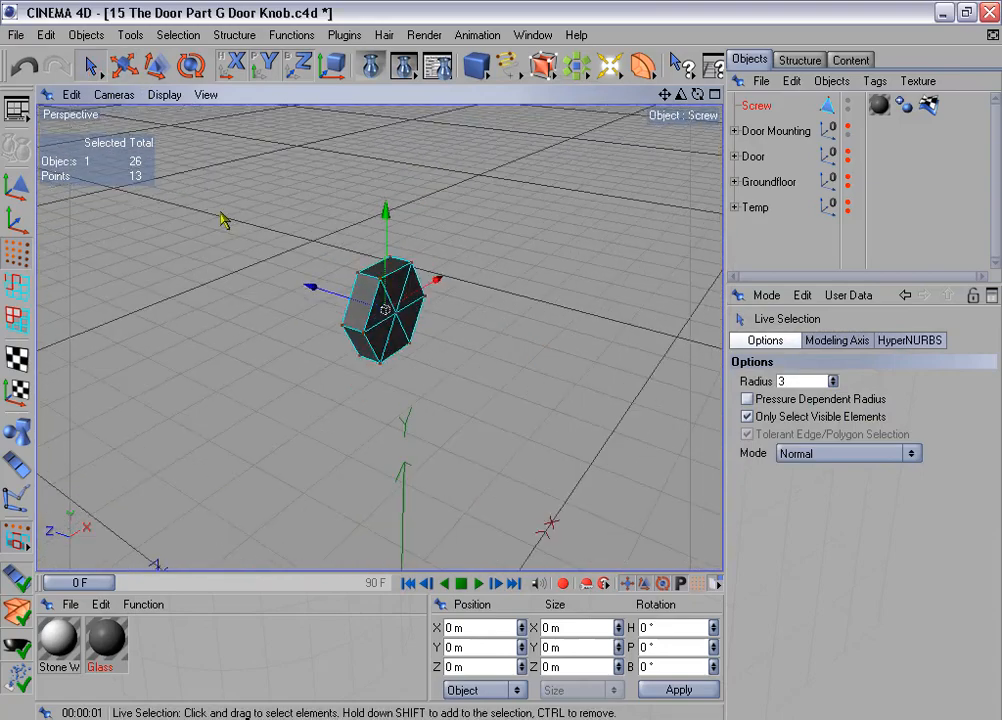
click(20, 286)
click(176, 34)
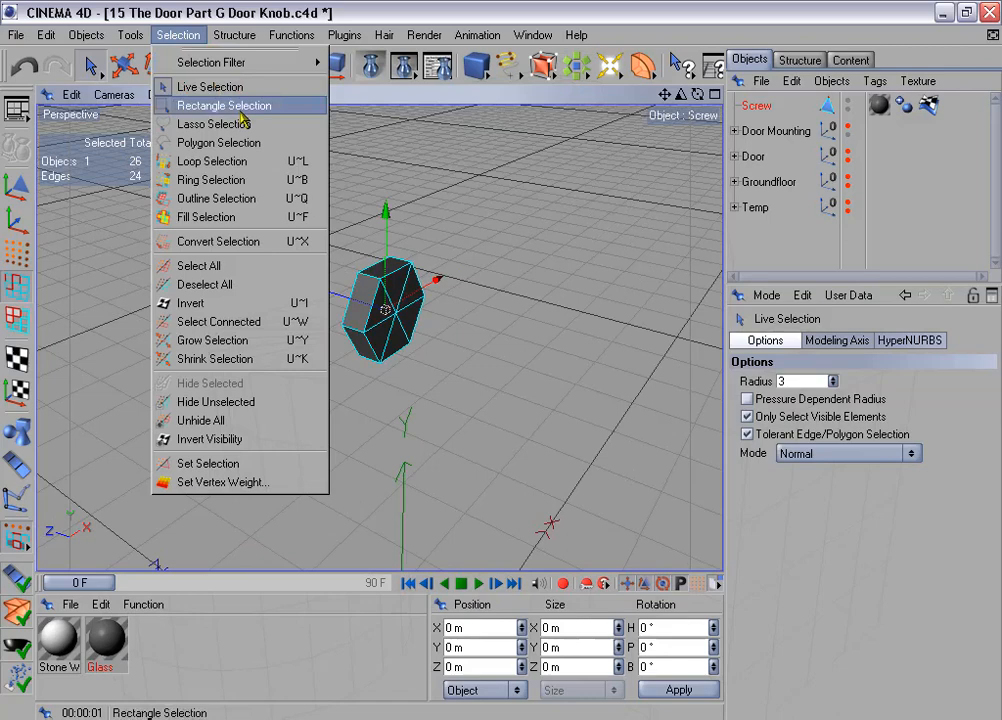
click(245, 170)
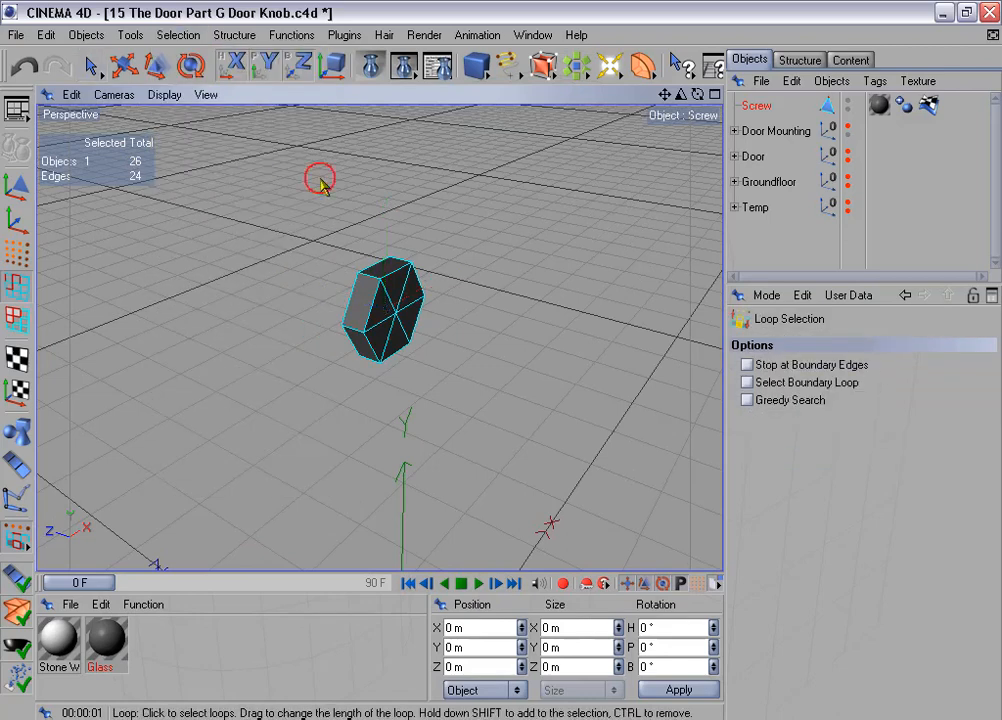
click(397, 277)
click(178, 34)
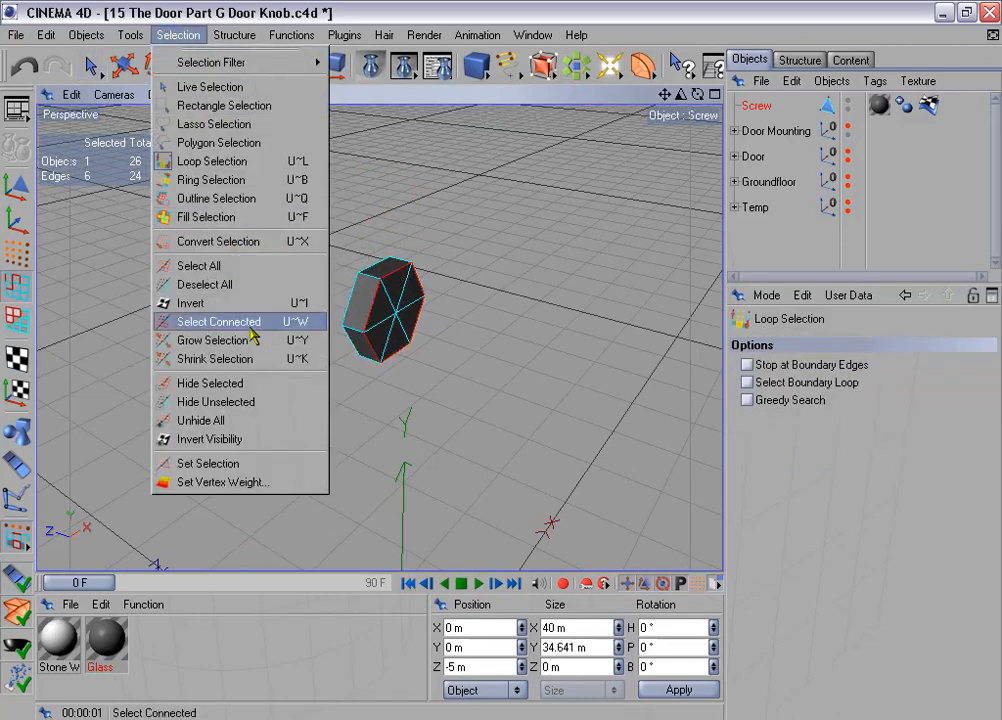
click(264, 463)
drag(800, 364, 888, 384)
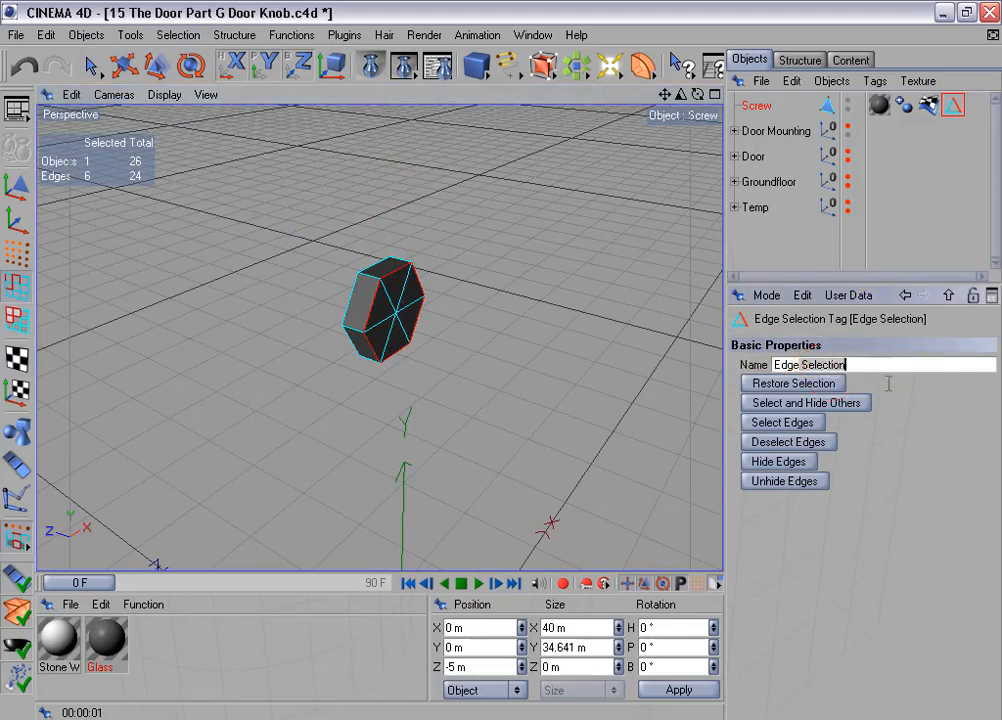
text(s for b)
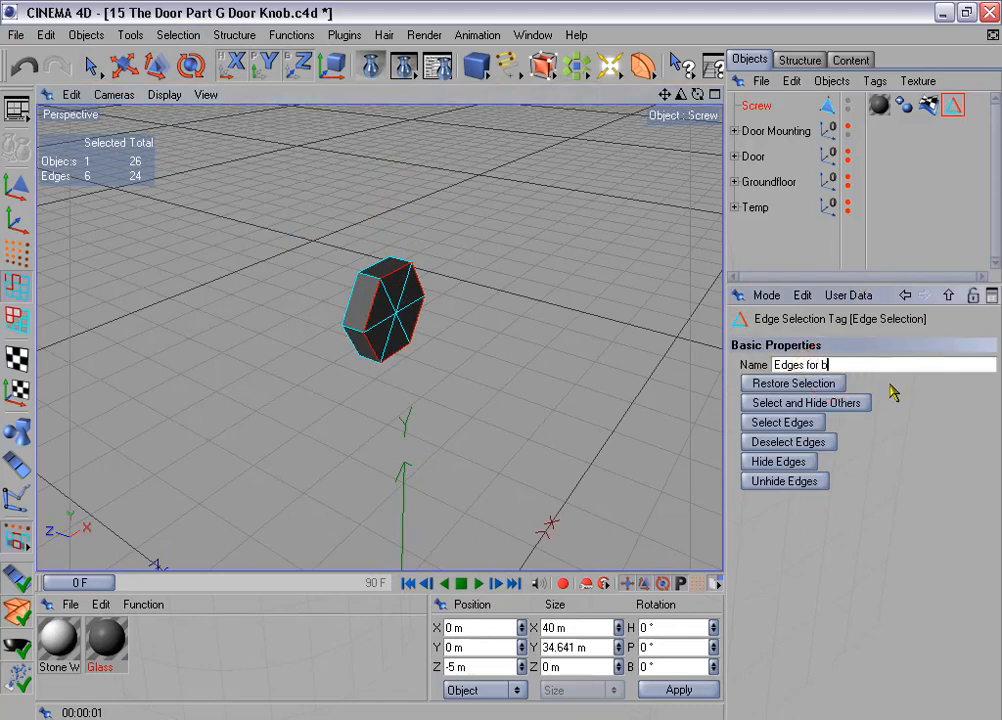
text(eveling)
key(Return)
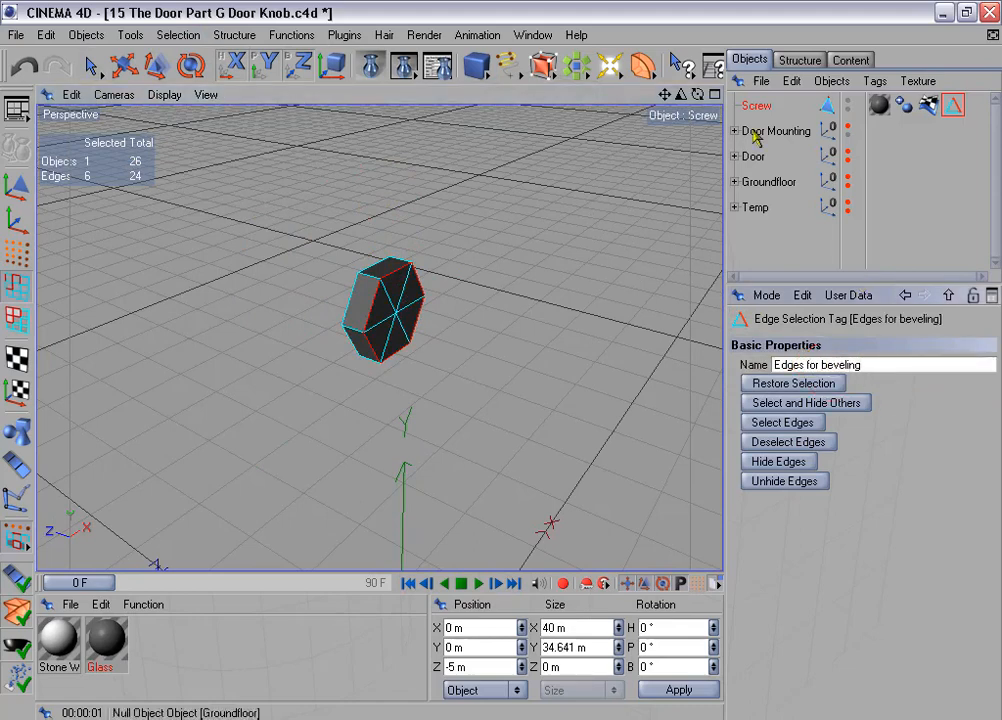
Step: Return to whole-object editing and make Door Mounting visible again around the Screw
click(16, 187)
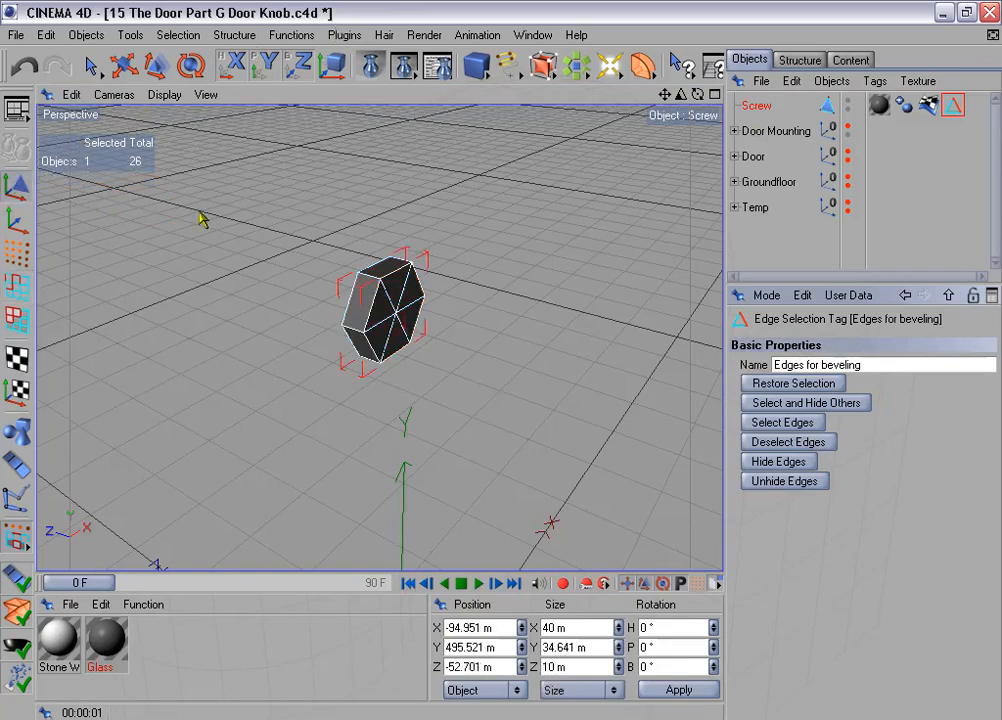
scroll(291, 210, up, 3)
scroll(291, 210, down, 3)
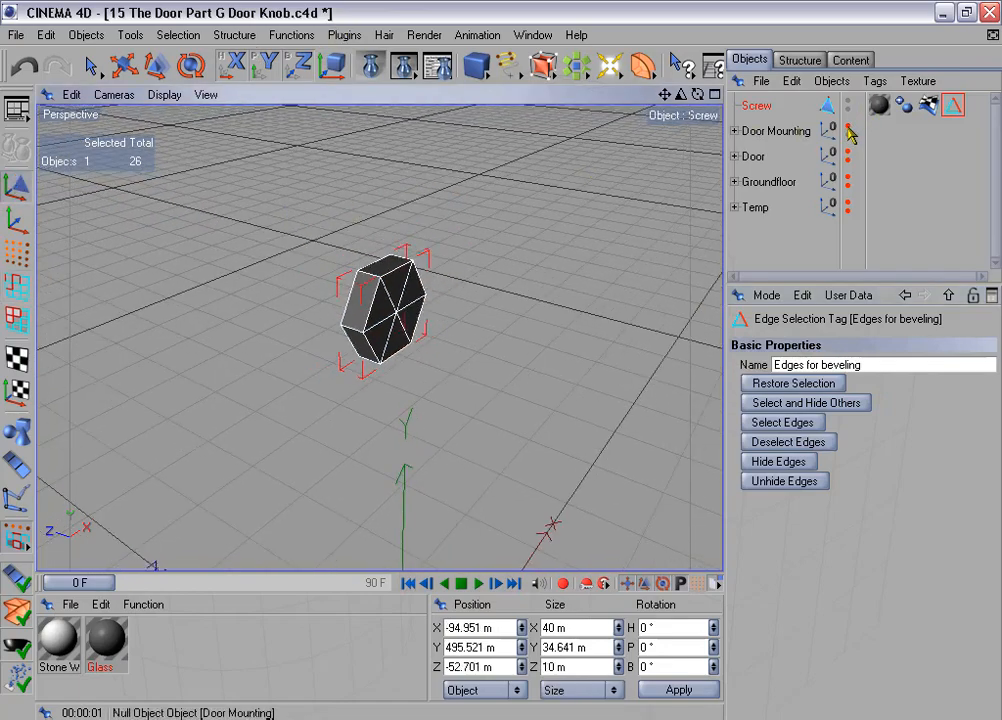
click(847, 130)
scroll(532, 175, down, 3)
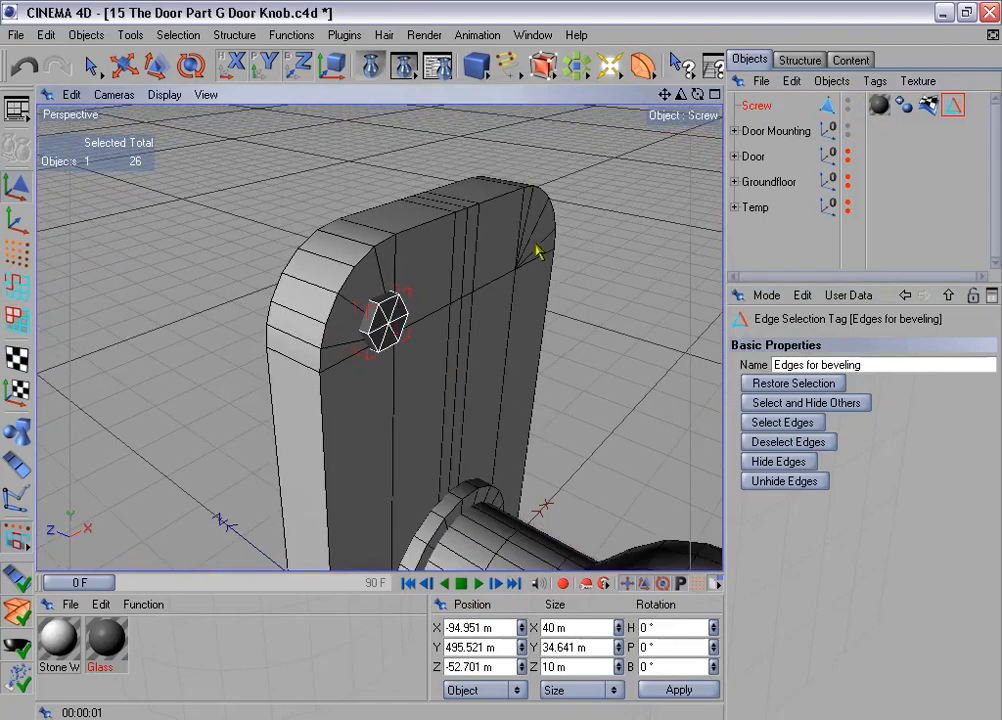
alt+middle_drag(523, 233, 475, 98)
scroll(521, 233, down, 3)
alt+middle_drag(516, 266, 488, 212)
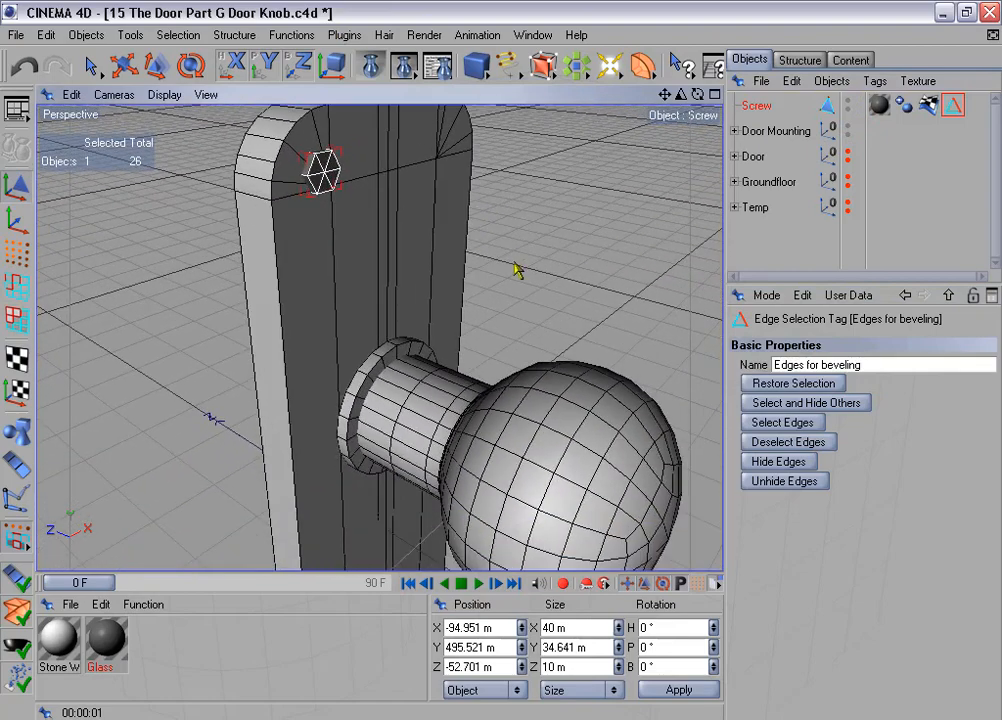
scroll(517, 269, down, 3)
alt+middle_drag(527, 301, 546, 224)
scroll(526, 284, down, 3)
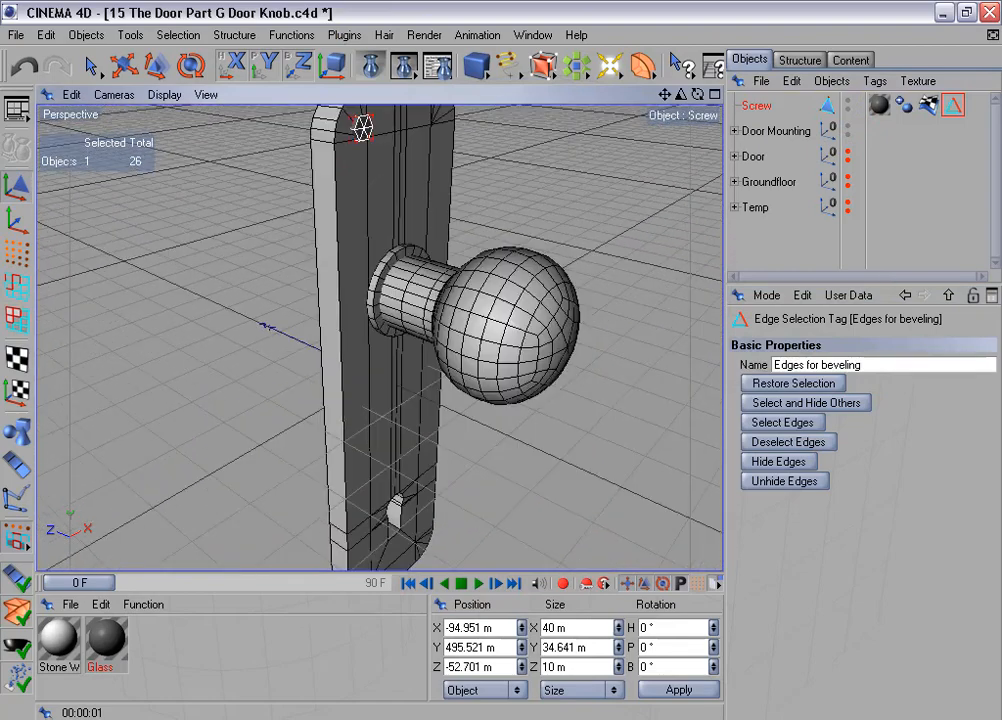
alt+drag(534, 288, 523, 300)
scroll(523, 304, down, 3)
alt+drag(501, 353, 520, 120)
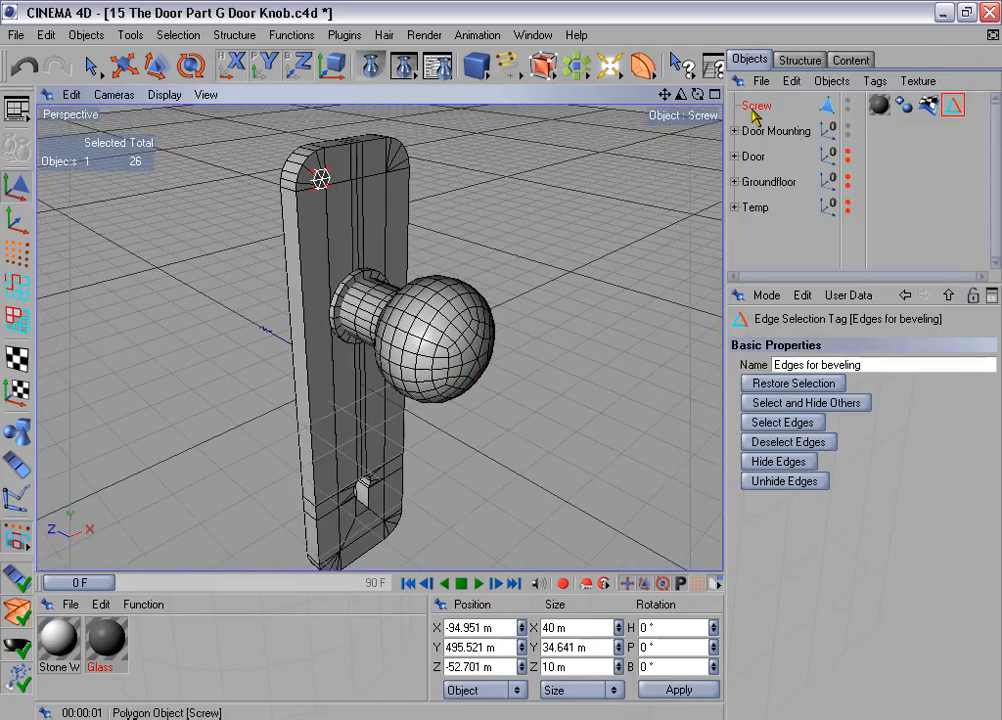
Step: Duplicate the Screw and set the copy's X position to 94.951 m for the opposite upper corner
ctrl+drag(756, 105, 760, 130)
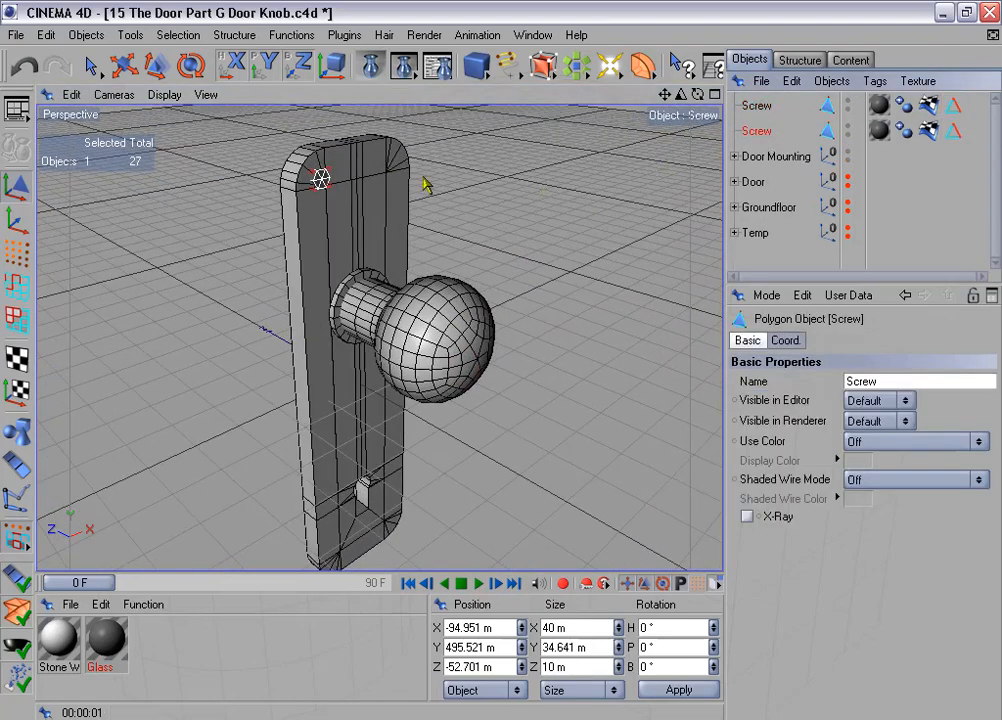
alt+drag(389, 205, 372, 203)
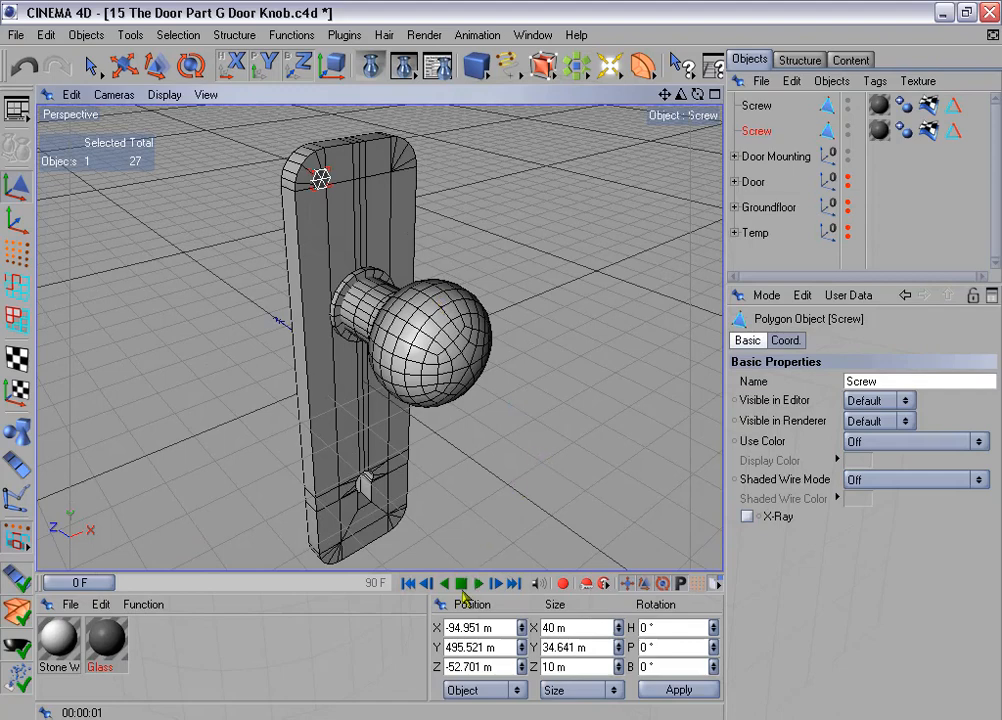
drag(449, 628, 499, 641)
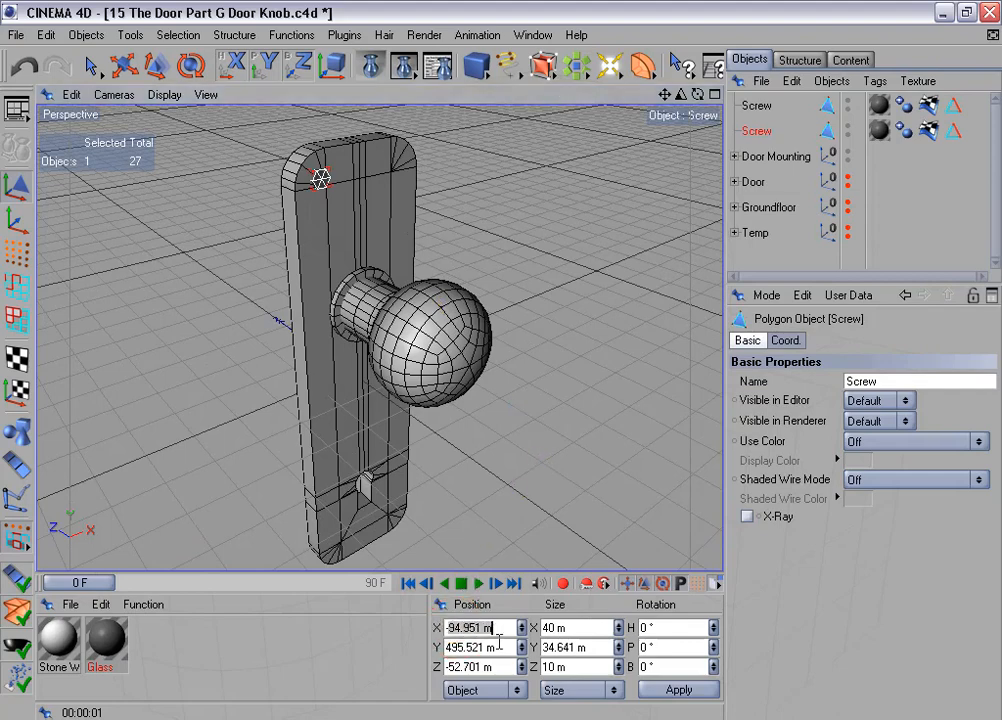
click(449, 628)
key(Delete)
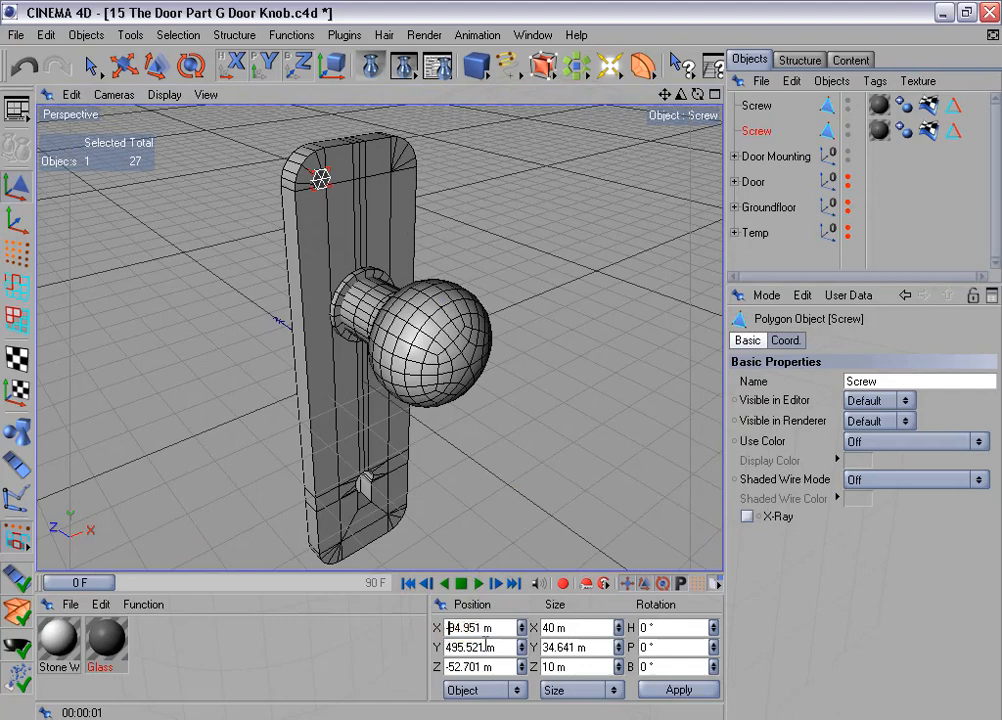
click(700, 689)
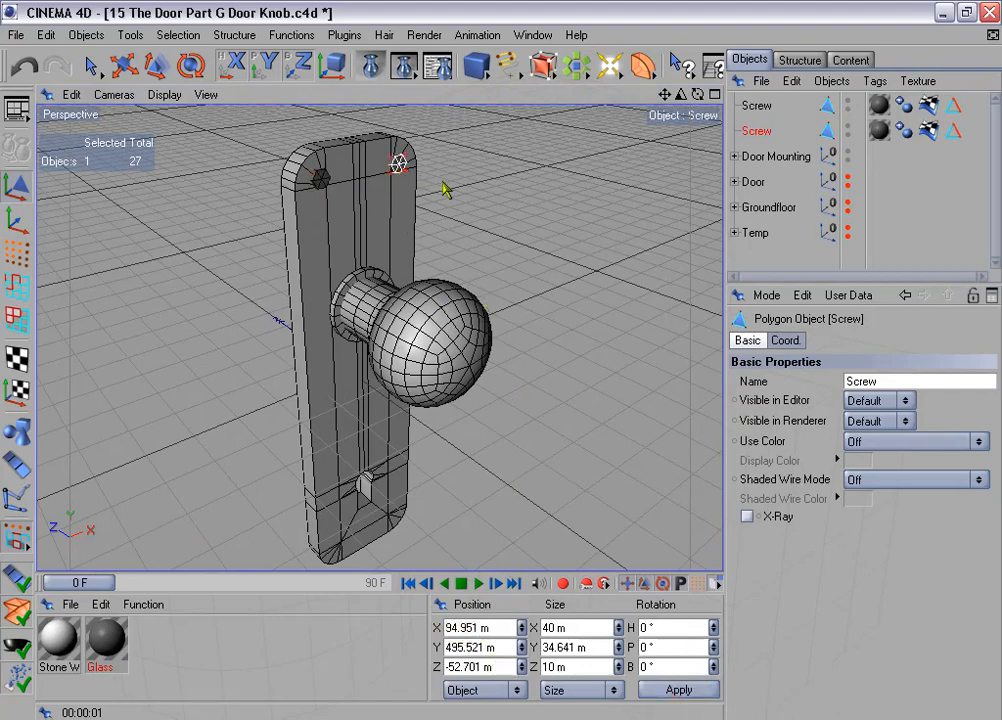
Step: Duplicate both upper screws and set the copies' Y position to -495.521 m for the plate's lower corners
alt+drag(509, 358, 501, 360)
click(758, 107)
shift+click(757, 135)
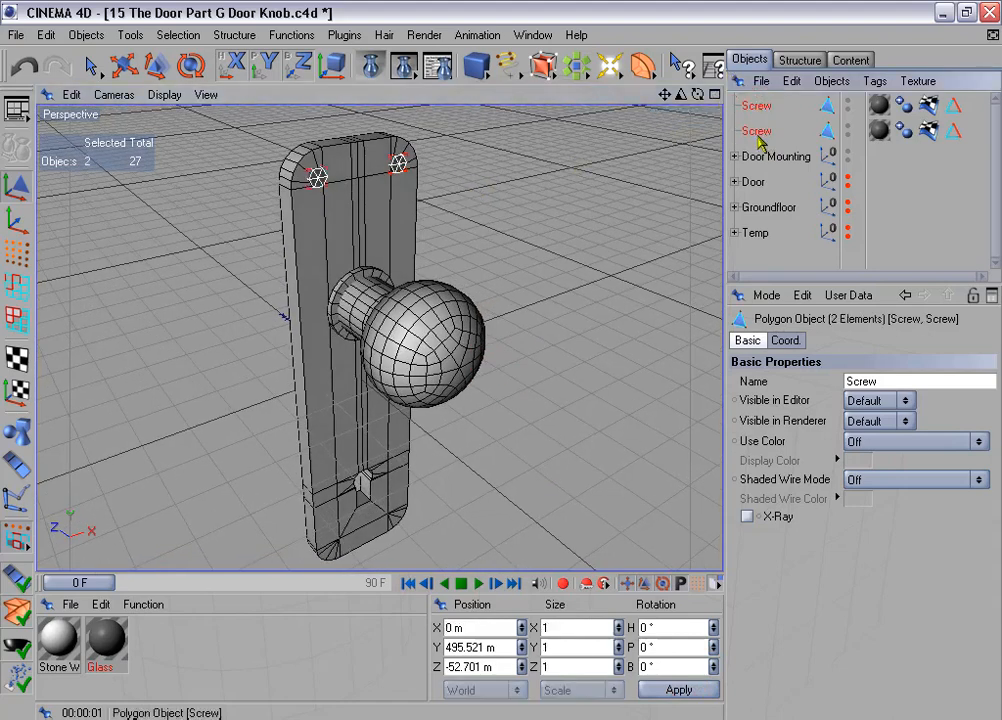
drag(755, 137, 759, 152)
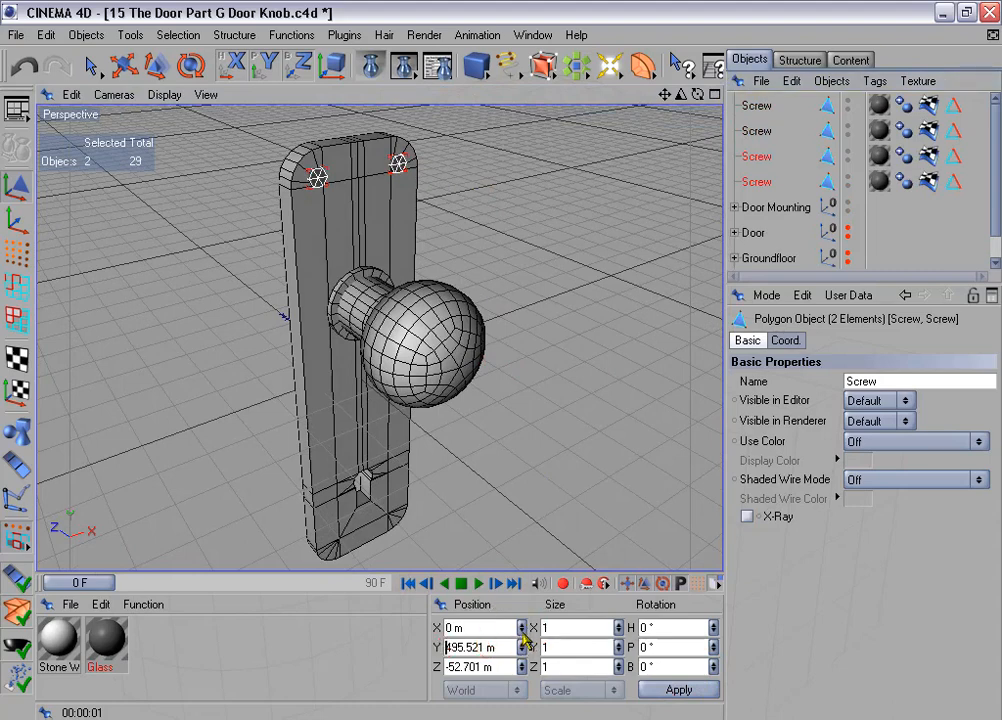
text(-)
click(705, 690)
Step: Render the perspective view to check the screws in all four corners of the mounting plate
drag(566, 409, 530, 380)
drag(548, 230, 552, 208)
key(ctrl+r)
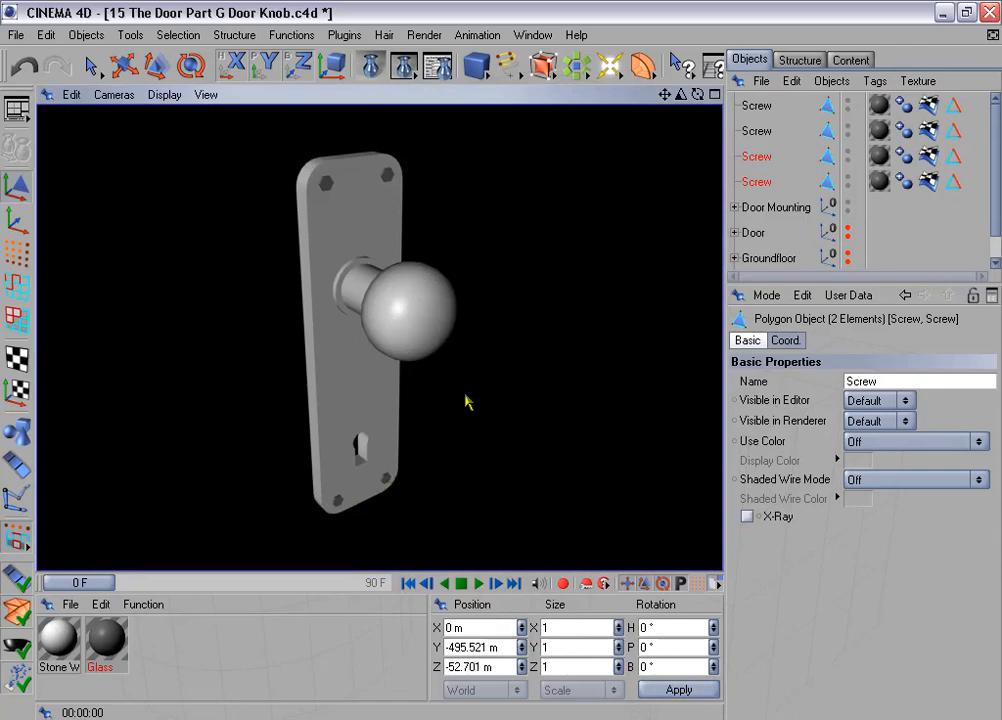
Step: Group all four Screw objects under one null object and rename the group Screws
scroll(465, 396, down, 1)
ctrl+click(757, 131)
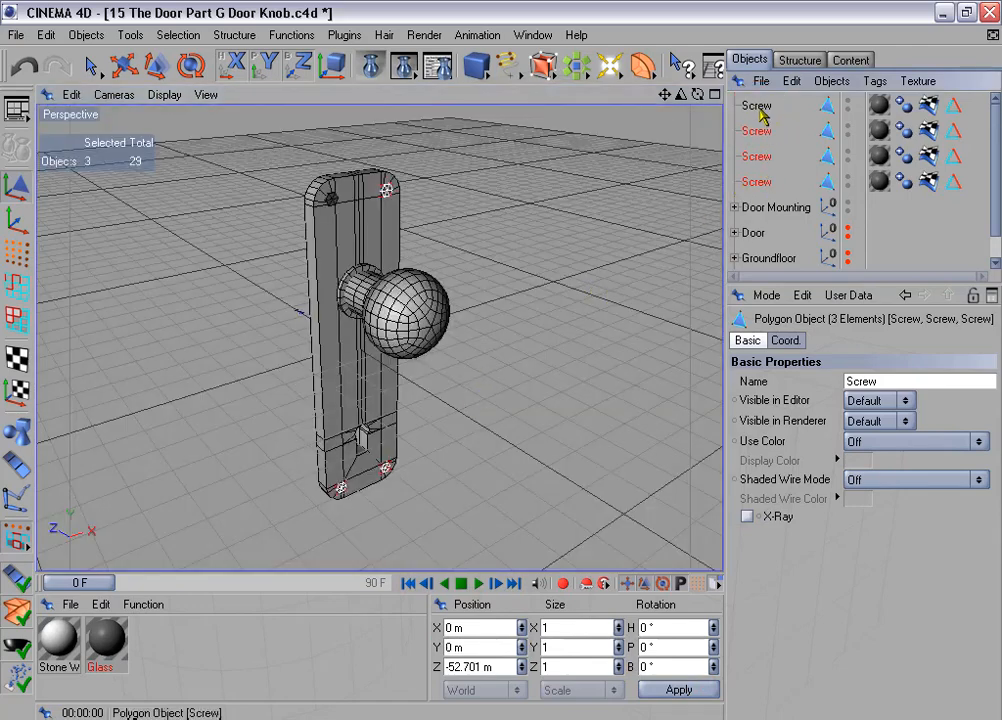
ctrl+click(759, 107)
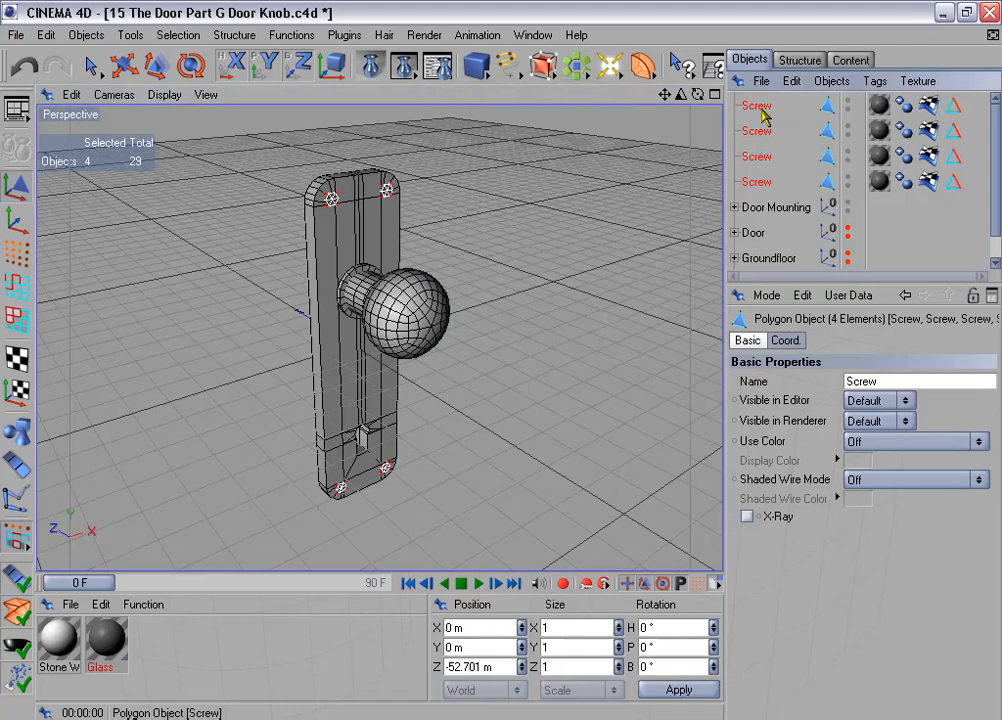
scroll(762, 117, down, 1)
key(alt+g)
double_click(763, 106)
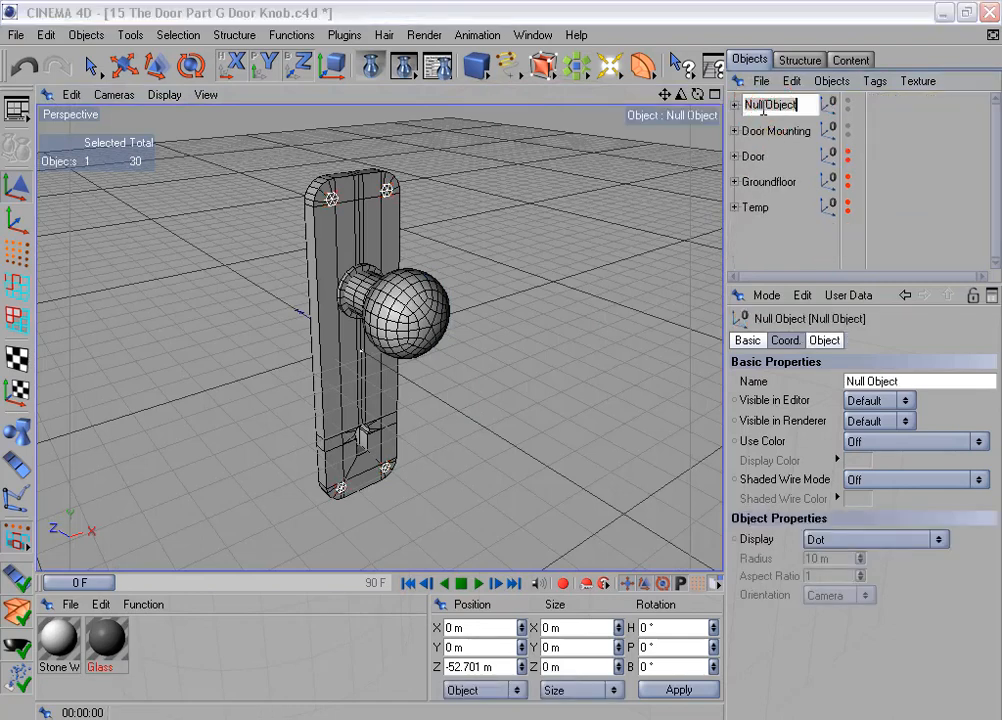
text(Scr)
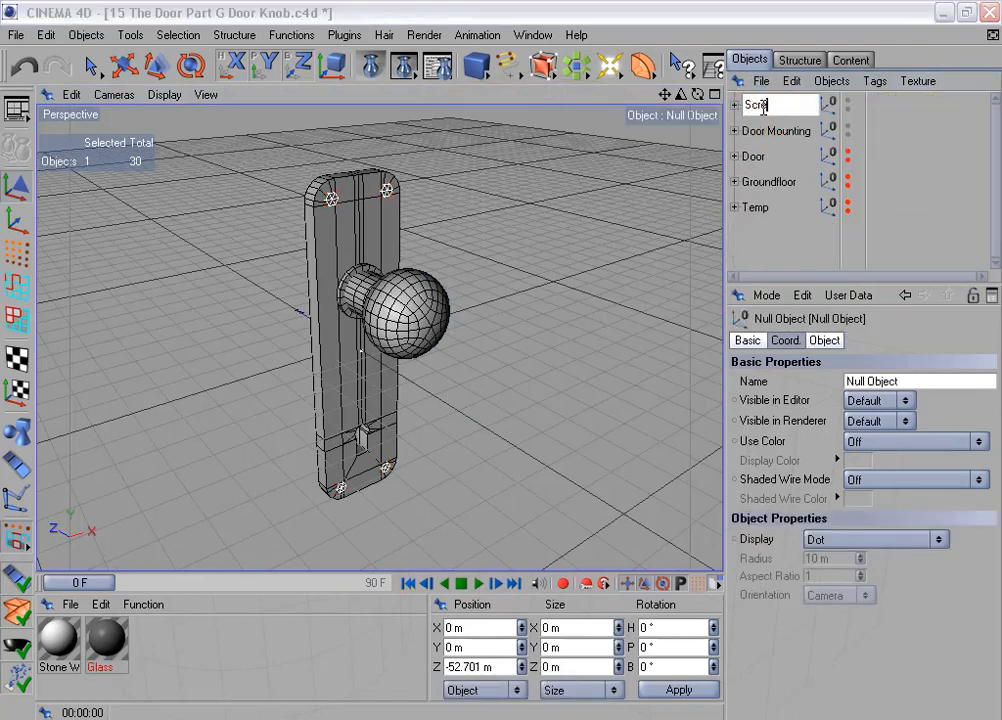
text(ews)
key(Return)
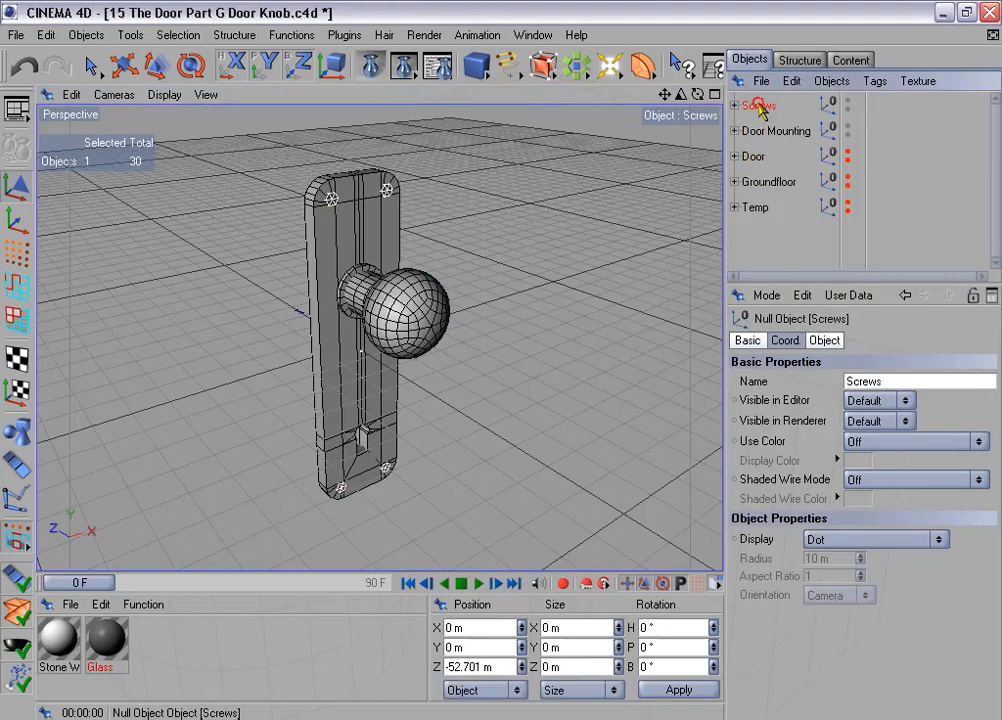
Step: Nest the Screws group inside Door Mounting and select the collapsed Door Mounting group
drag(777, 128, 780, 122)
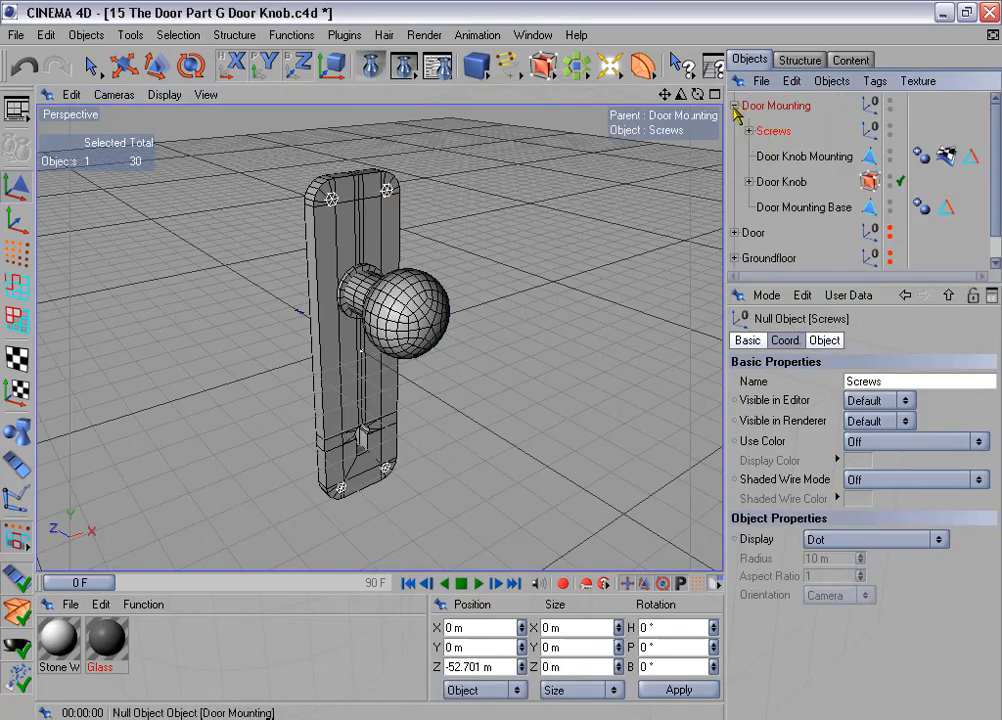
click(773, 106)
mouse_move(582, 256)
alt+mouse_down()
mouse_move(499, 360)
mouse_move(588, 252)
mouse_move(574, 246)
alt+mouse_up()
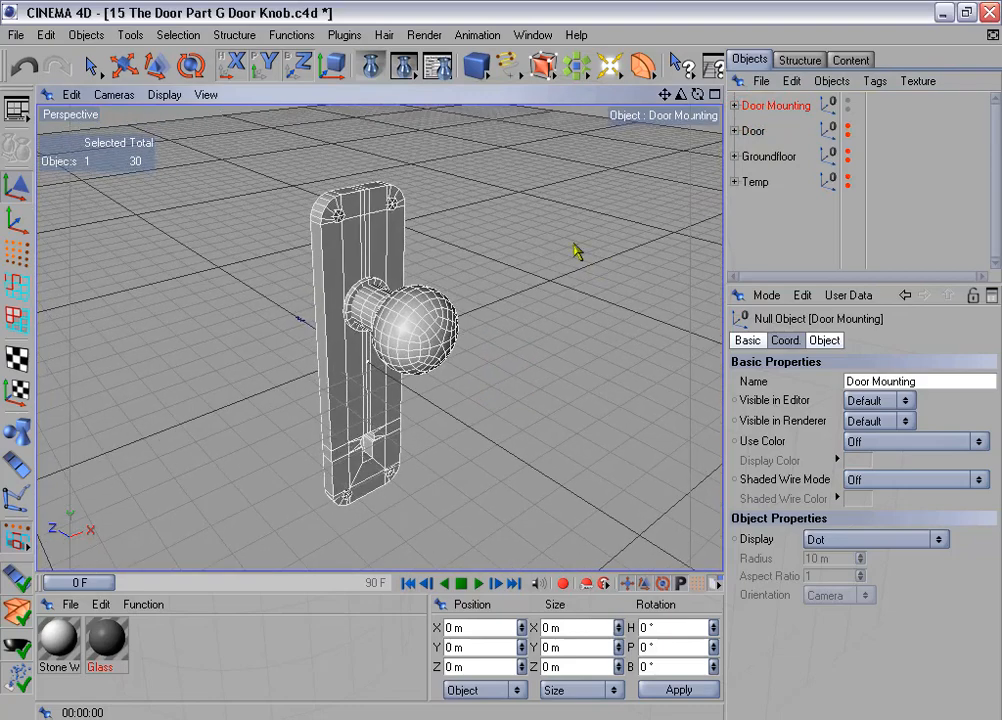
Step: Centre Door Mounting's axis on all points with Axis Center, enabling Include Children and Use All Objects
click(123, 65)
alt+drag(501, 360, 456, 224)
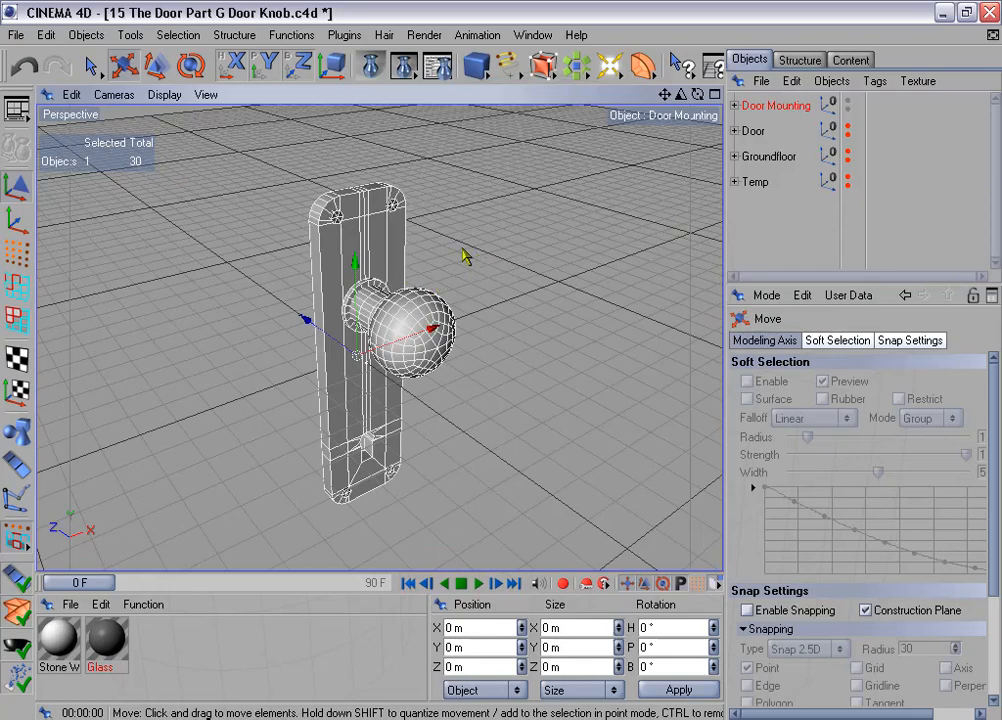
alt+drag(501, 360, 480, 352)
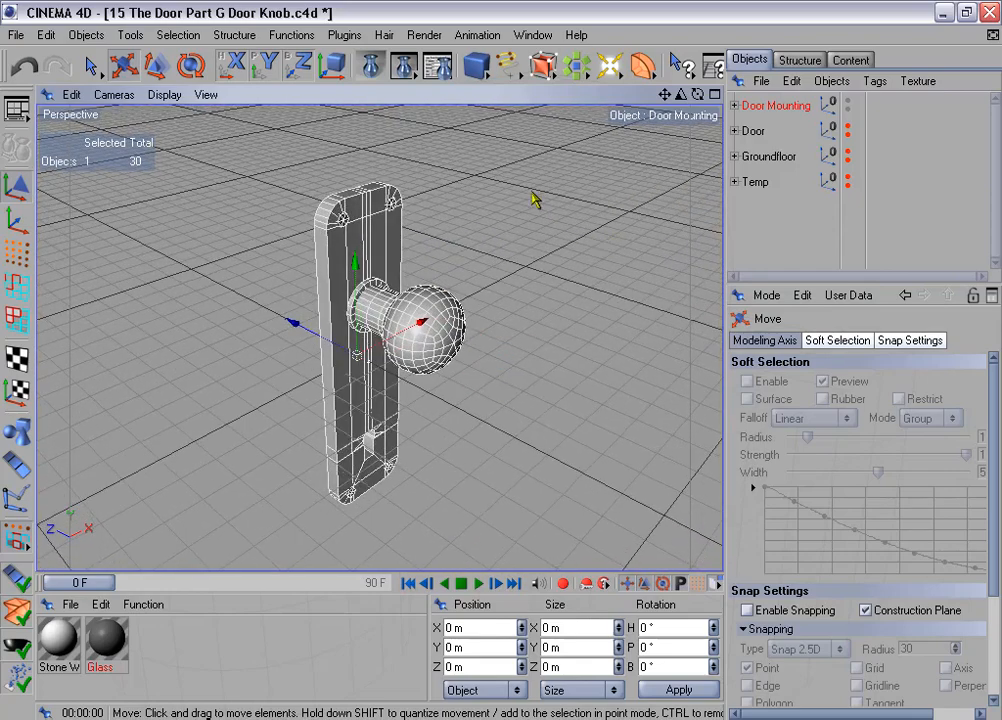
click(344, 34)
mouse_move(405, 116)
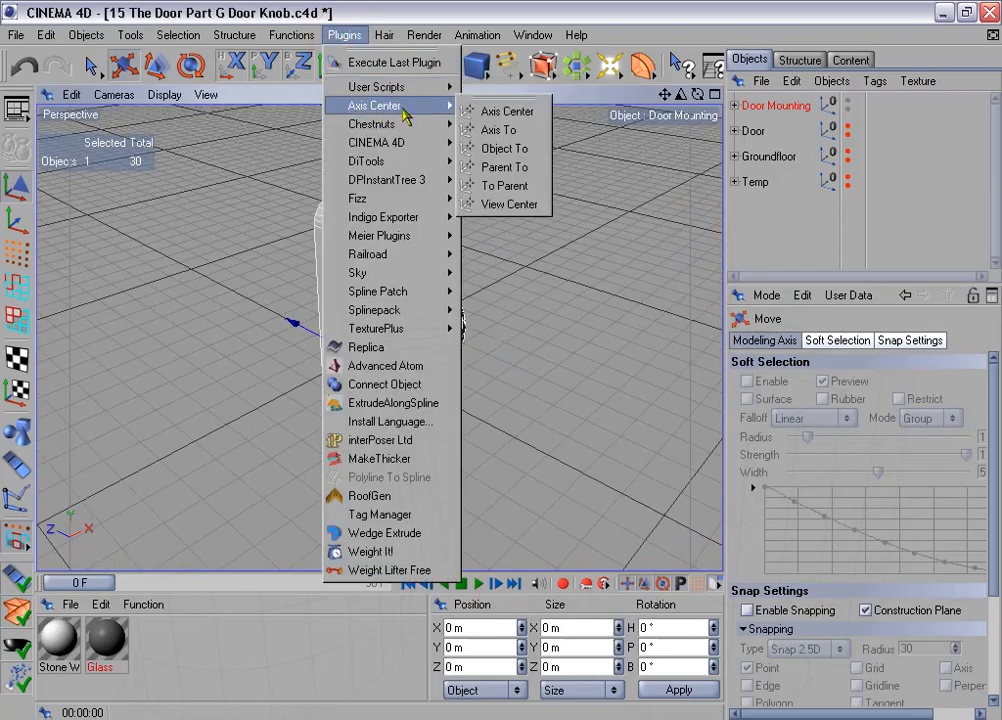
click(508, 111)
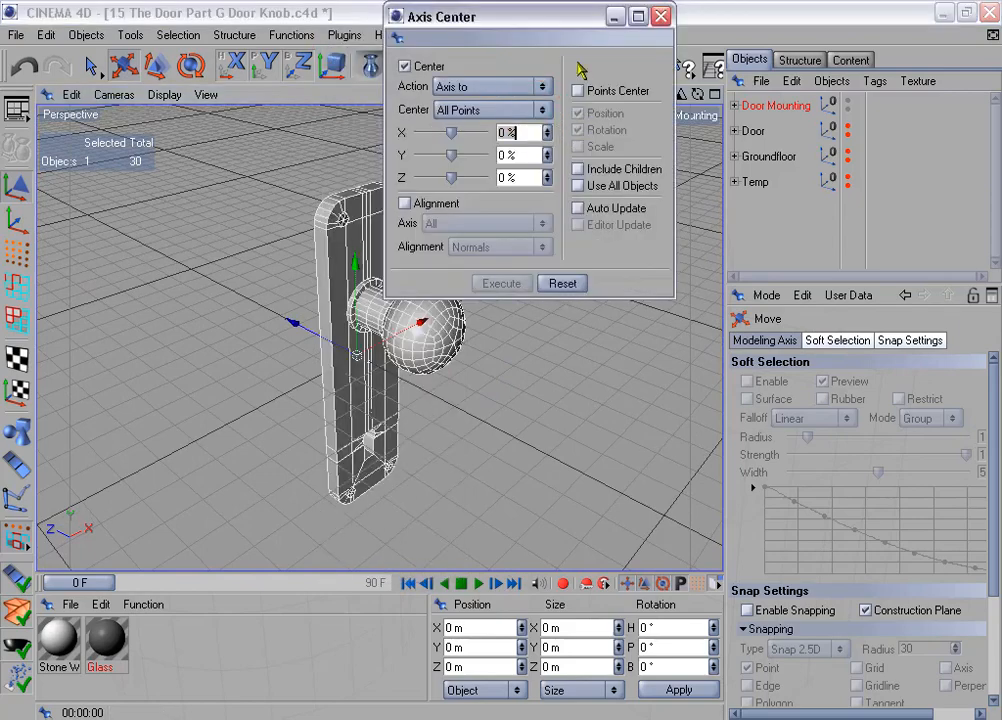
drag(600, 17, 717, 59)
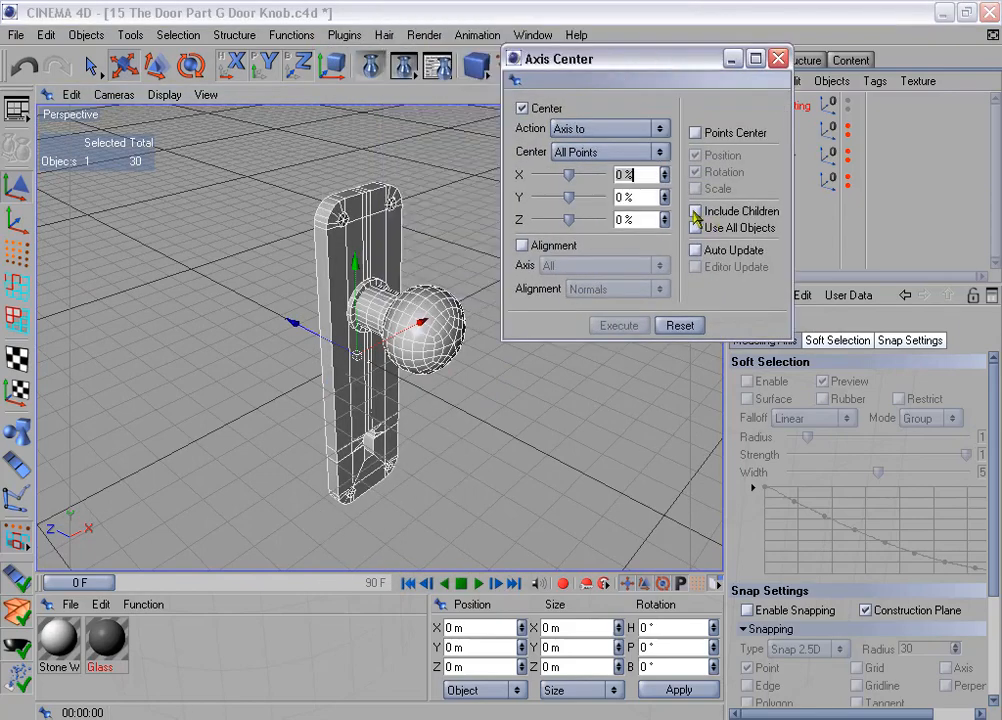
click(697, 212)
click(697, 228)
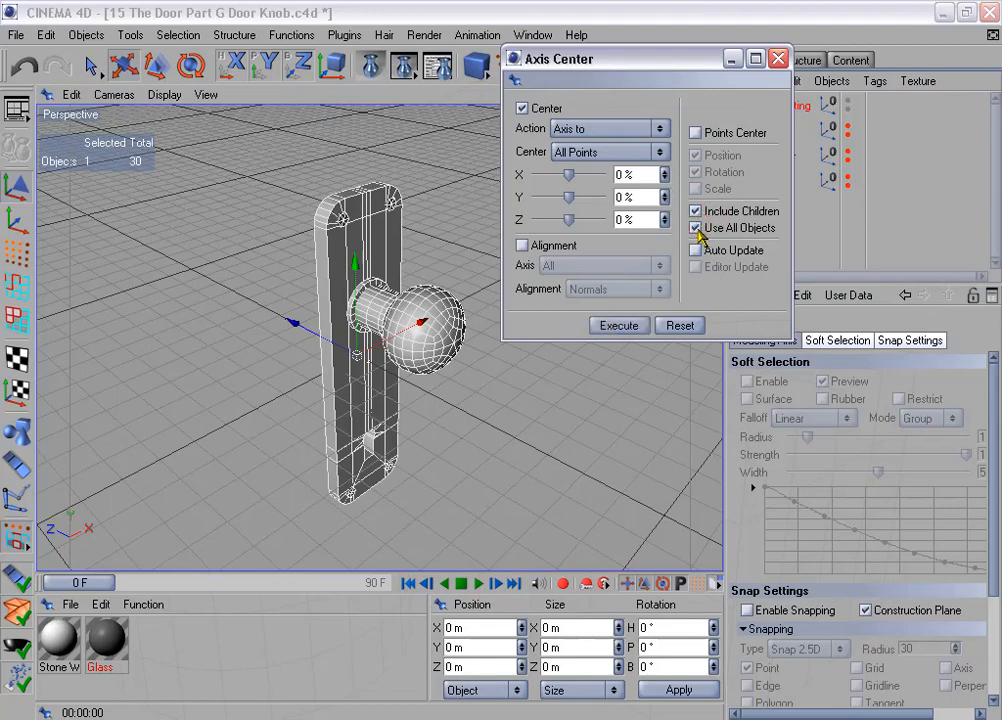
click(632, 326)
click(778, 58)
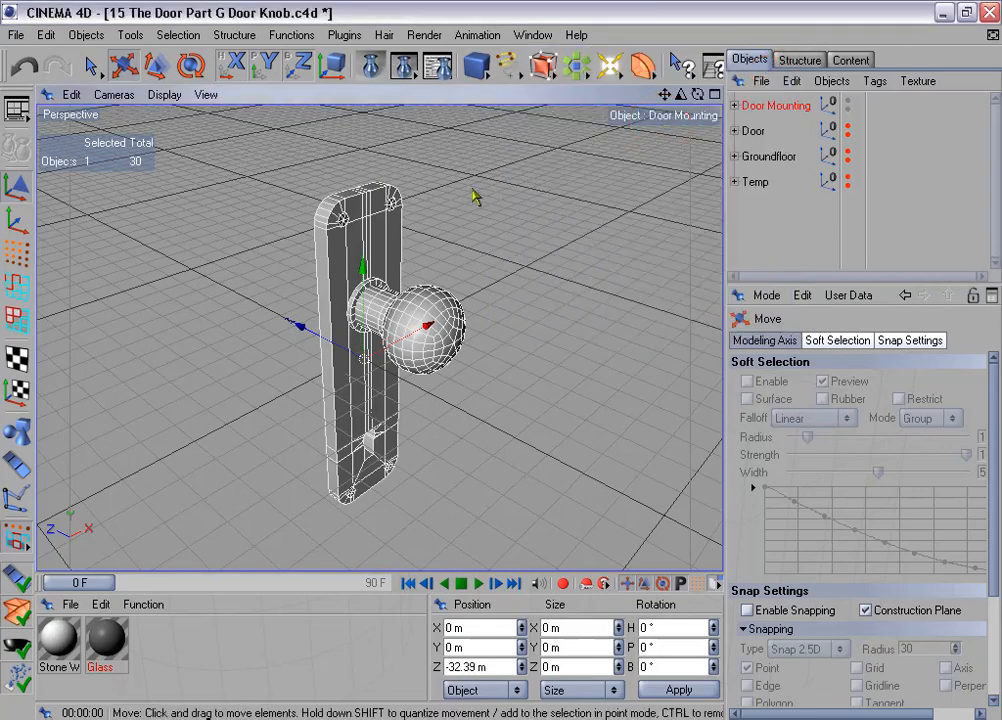
Step: Set Door Mounting's position to X -350 m and Z -1300 m to bring it in front of the building's entrance
alt+drag(445, 250, 418, 256)
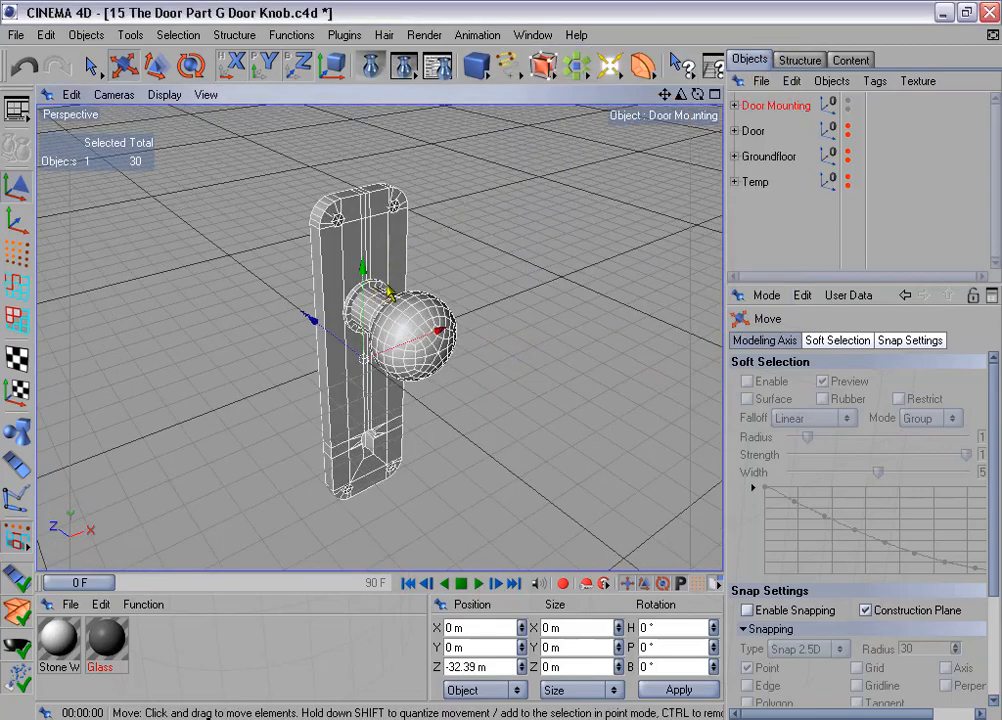
alt+drag(522, 238, 400, 237)
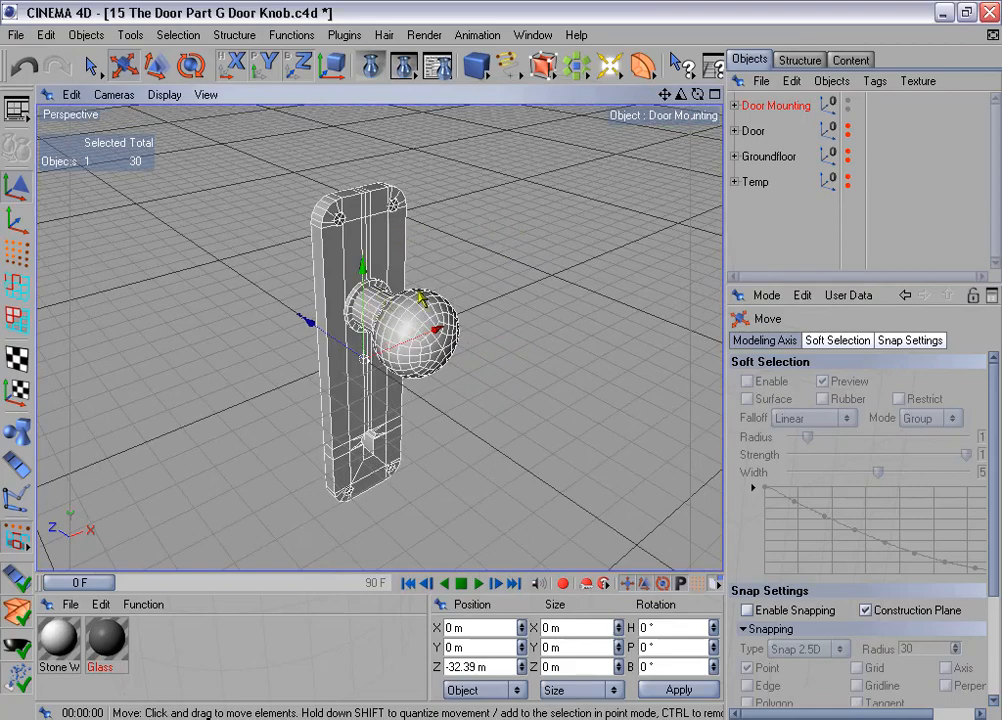
mouse_move(527, 262)
alt+mouse_down()
mouse_move(497, 360)
mouse_move(515, 254)
alt+mouse_up()
scroll(460, 278, down, 2)
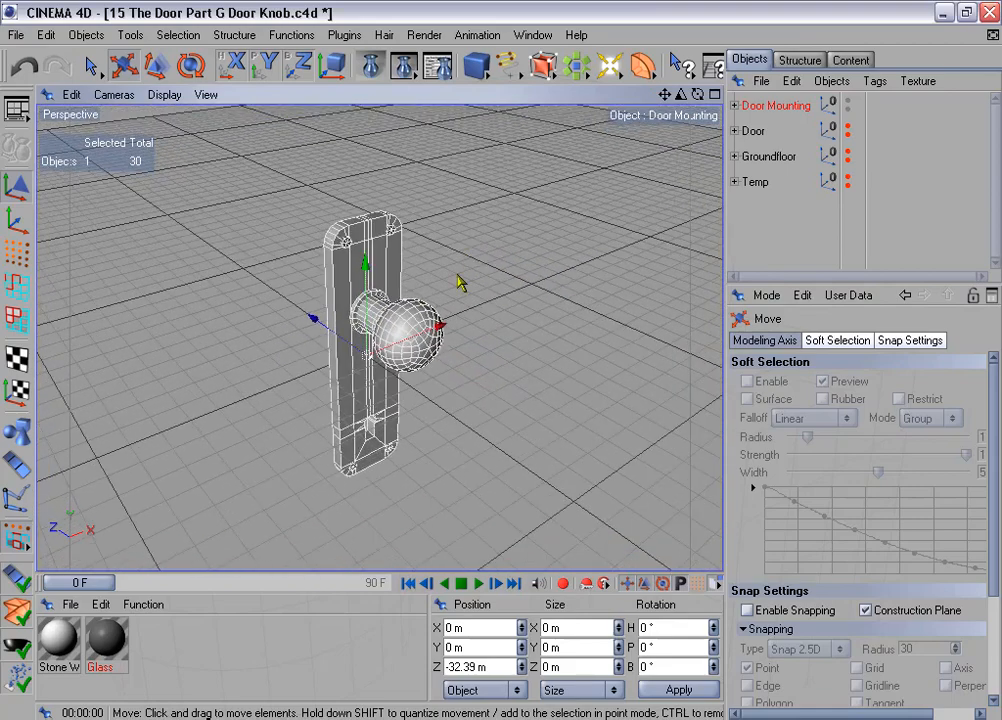
scroll(460, 283, down, 5)
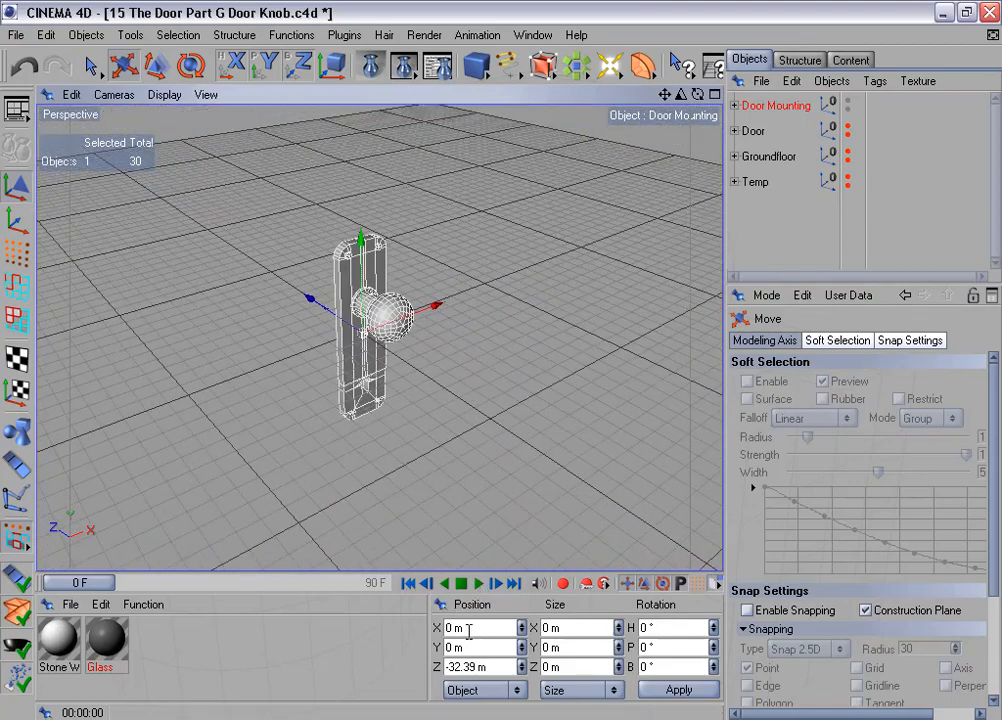
double_click(468, 628)
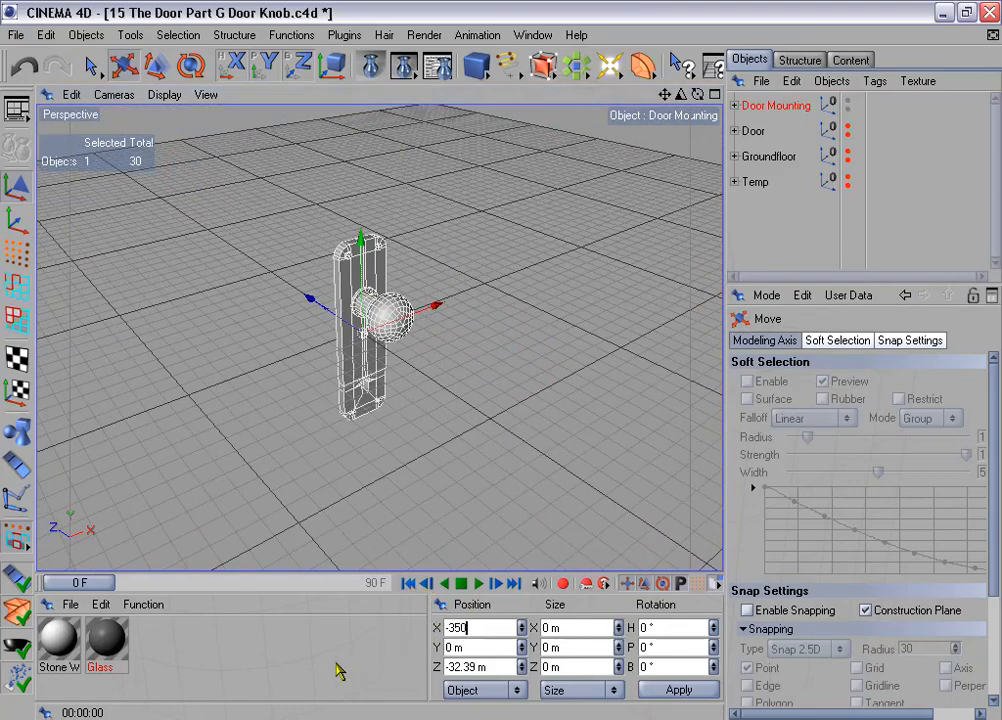
text(-350)
key(Tab)
key(Tab)
key(BackSpace)
key(BackSpace)
key(BackSpace)
key(BackSpace)
key(BackSpace)
key(BackSpace)
key(BackSpace)
key(BackSpace)
key(Return)
scroll(365, 328, down, 3)
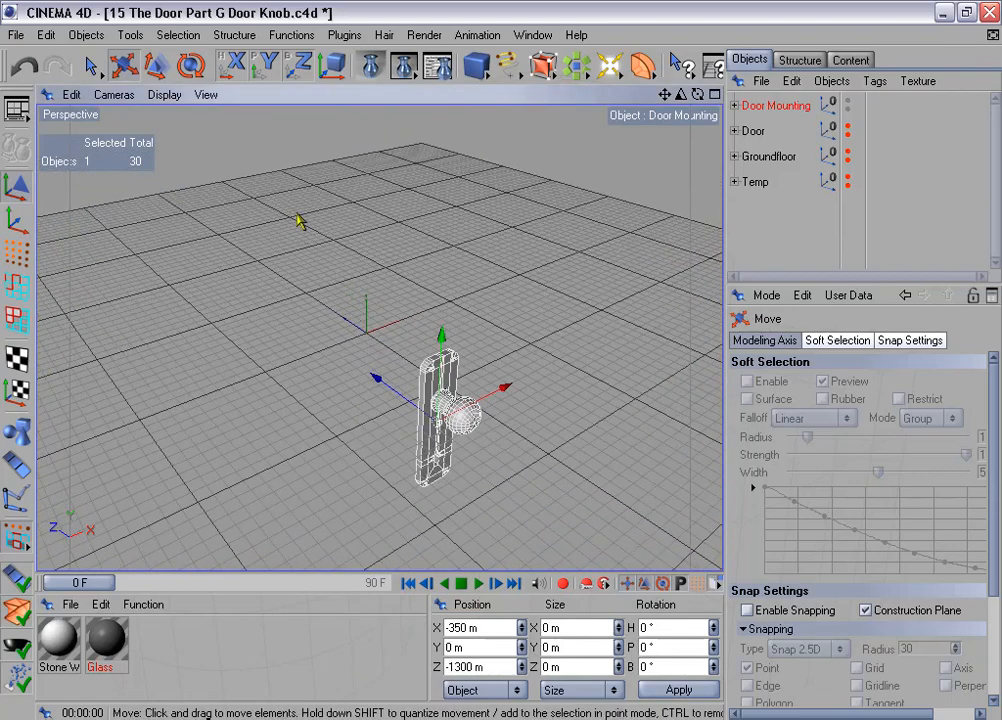
Step: Make the Door and Groundfloor objects visible again around the door mounting
alt+drag(300, 222, 150, 215)
alt+middle_drag(309, 219, 238, 206)
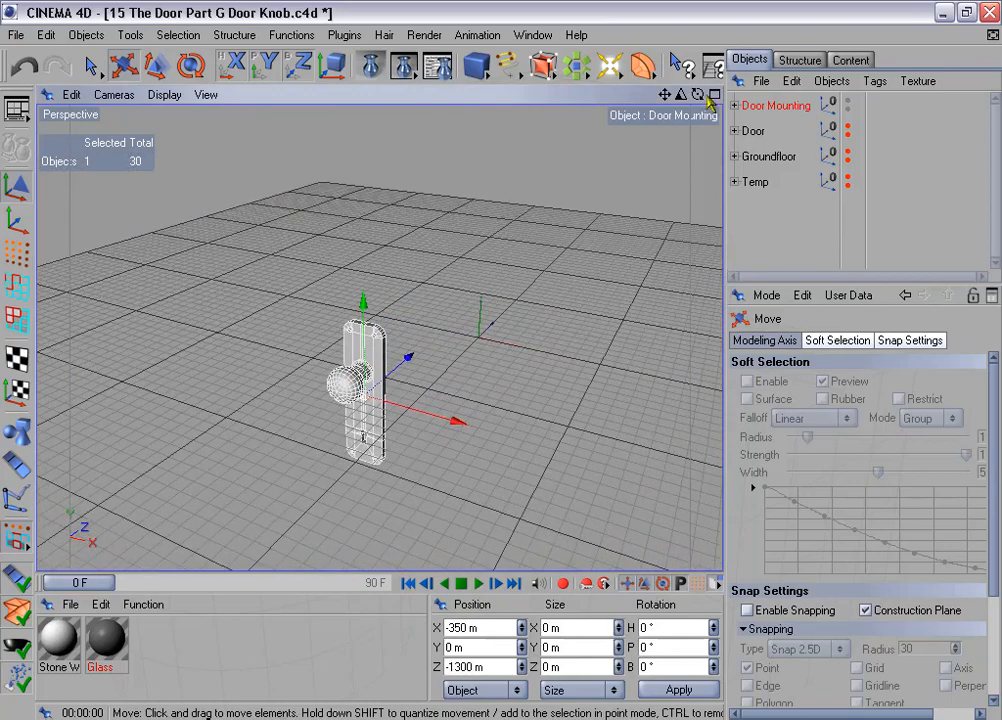
click(848, 155)
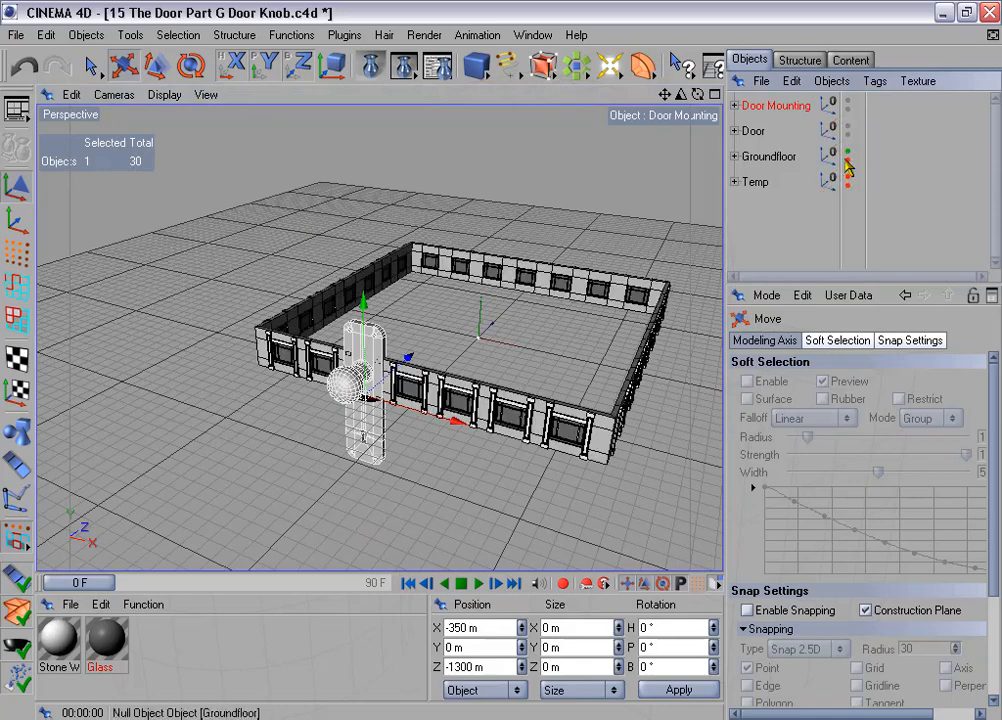
click(847, 156)
click(848, 156)
click(848, 160)
scroll(519, 257, up, 3)
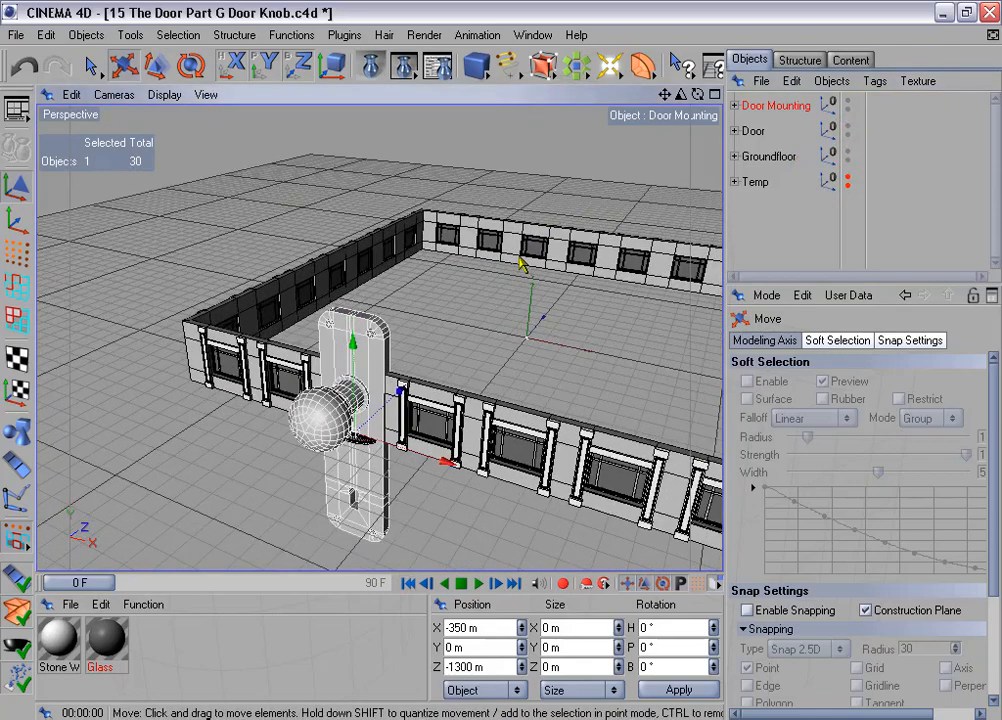
scroll(467, 291, up, 5)
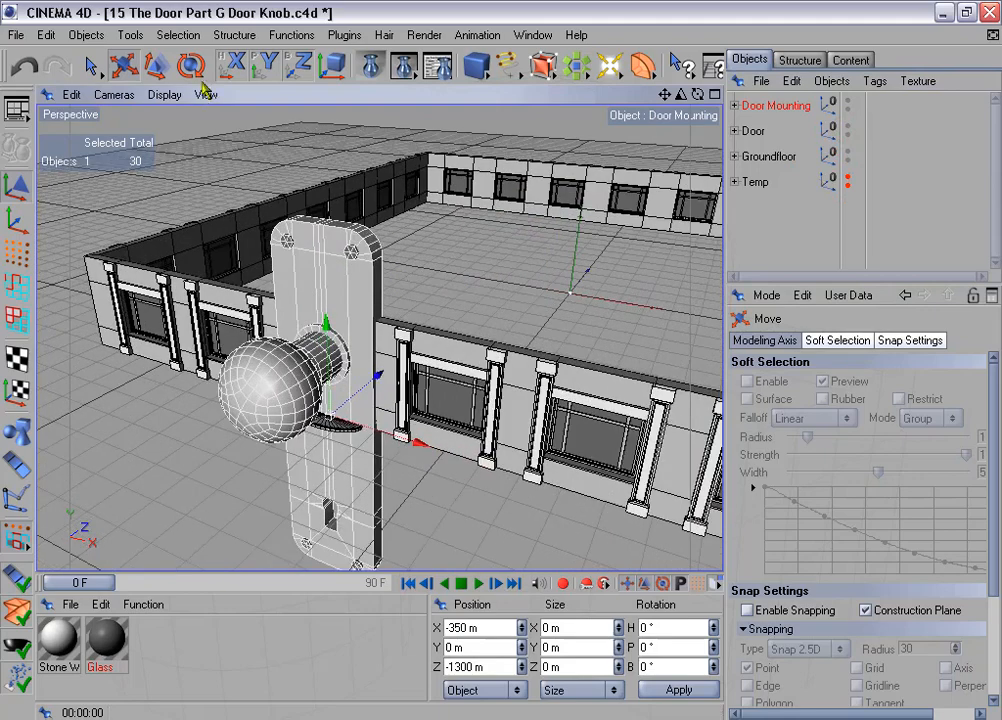
Step: Scale the whole Door Mounting down uniformly to a small fraction of its size to suit the entrance door
click(155, 65)
alt+drag(290, 196, 452, 245)
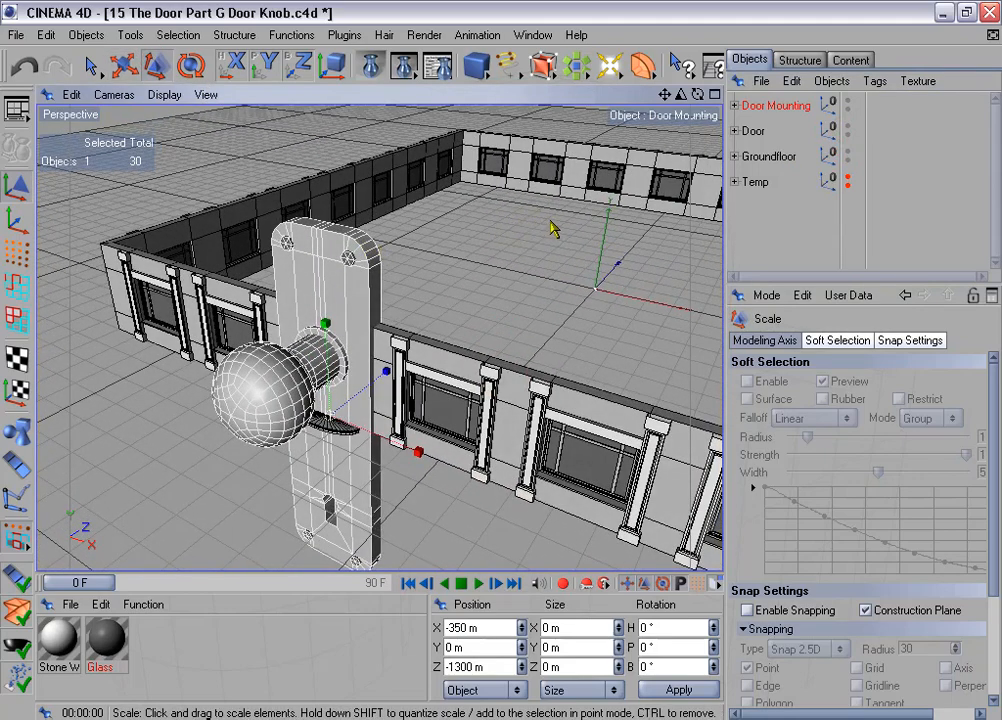
drag(553, 229, 365, 229)
scroll(432, 286, up, 6)
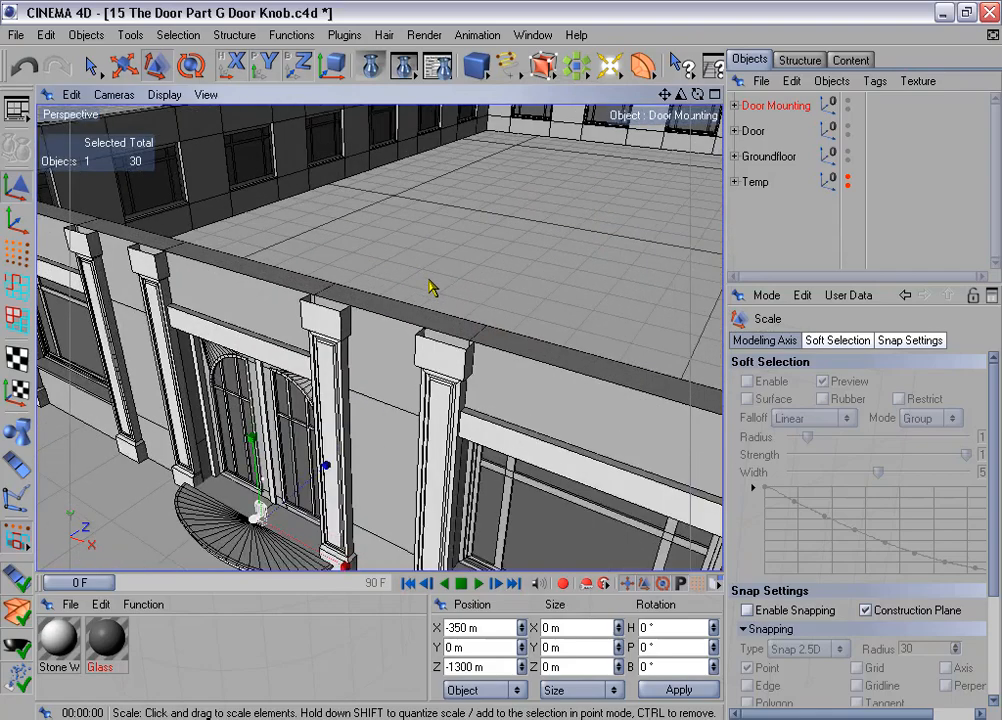
Step: Raise Door Mounting vertically from the doorstep to a Y position of about 92 m, in front of the door
alt+middle_drag(432, 318, 520, 173)
scroll(434, 325, up, 5)
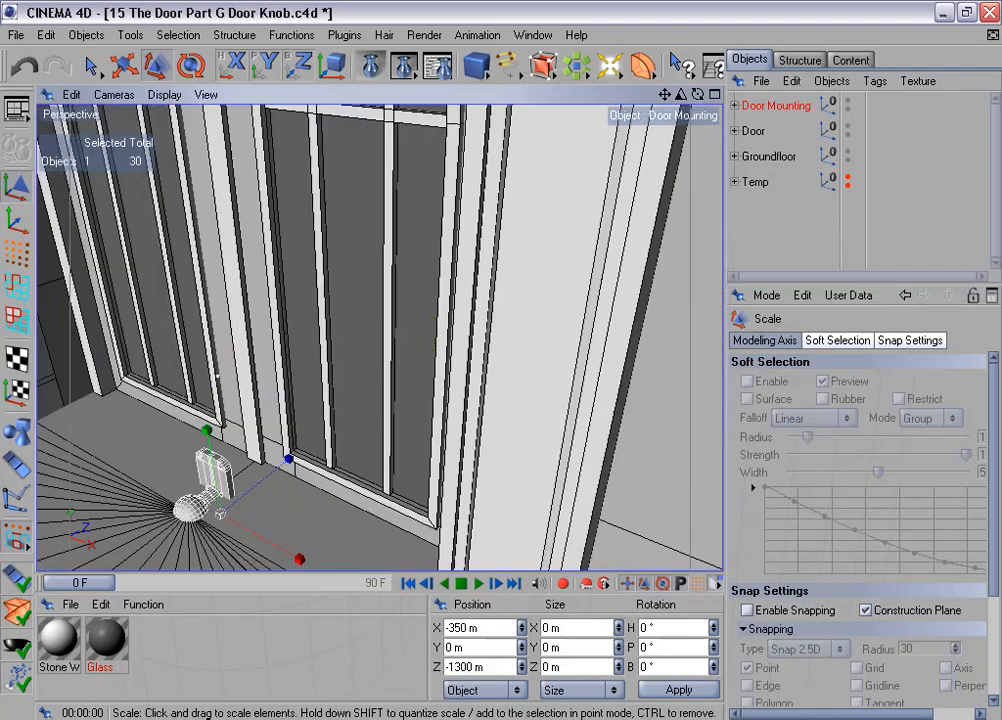
alt+drag(436, 342, 540, 222)
scroll(437, 343, up, 4)
scroll(437, 343, down, 4)
alt+drag(461, 309, 451, 345)
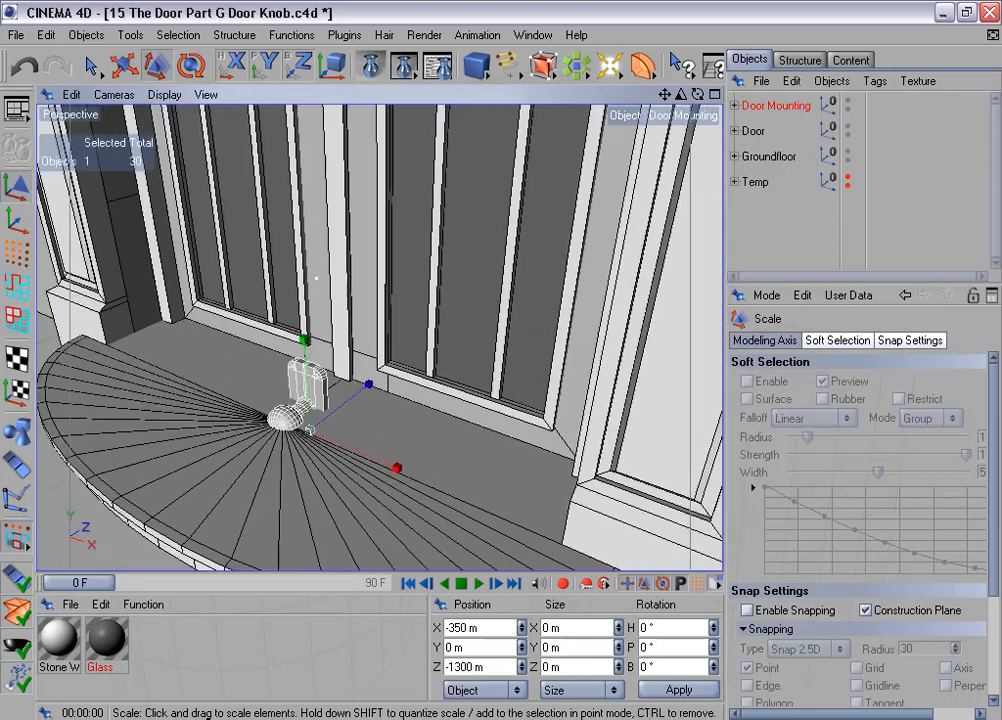
alt+middle_drag(381, 357, 365, 435)
click(124, 65)
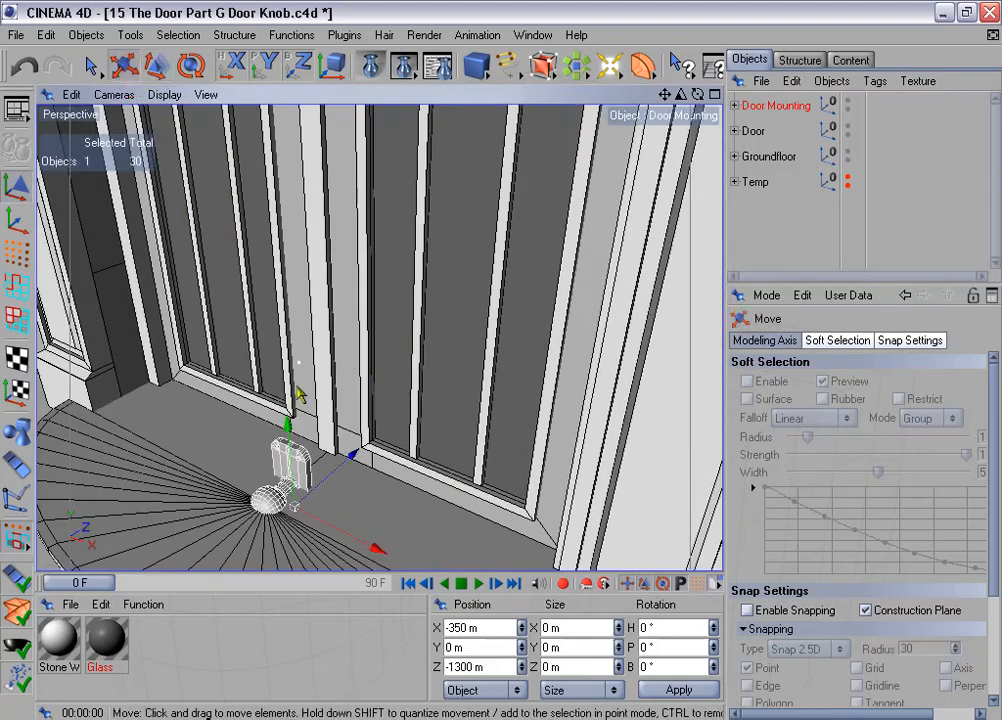
drag(287, 421, 267, 178)
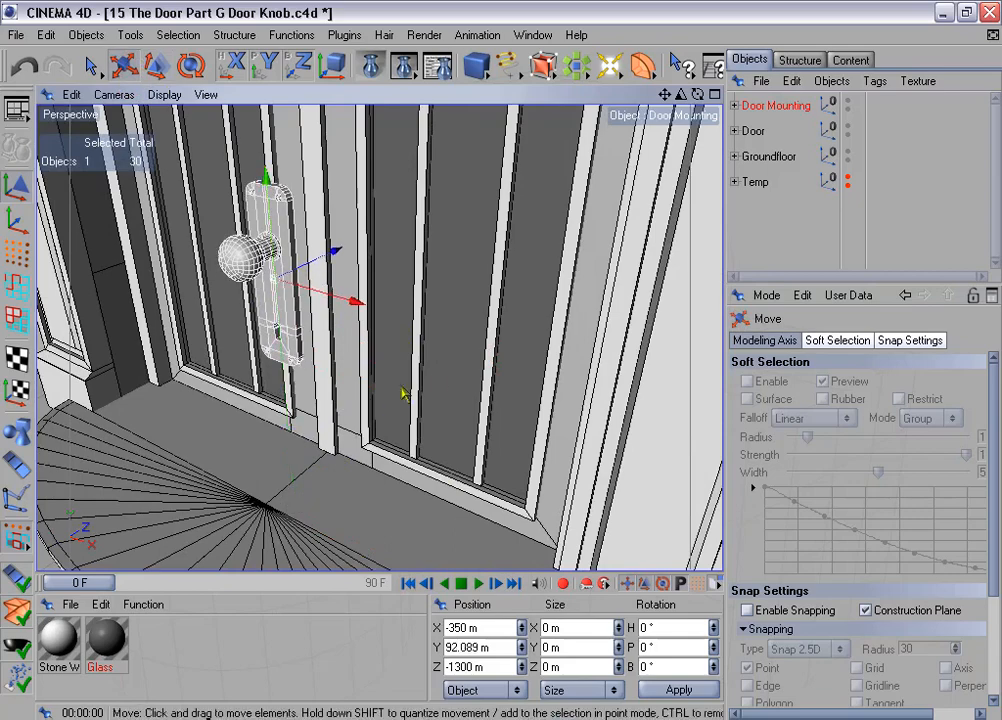
Step: Push Door Mounting toward the door to a Z position of about -1279 m and scale it down further
alt+drag(499, 362, 460, 336)
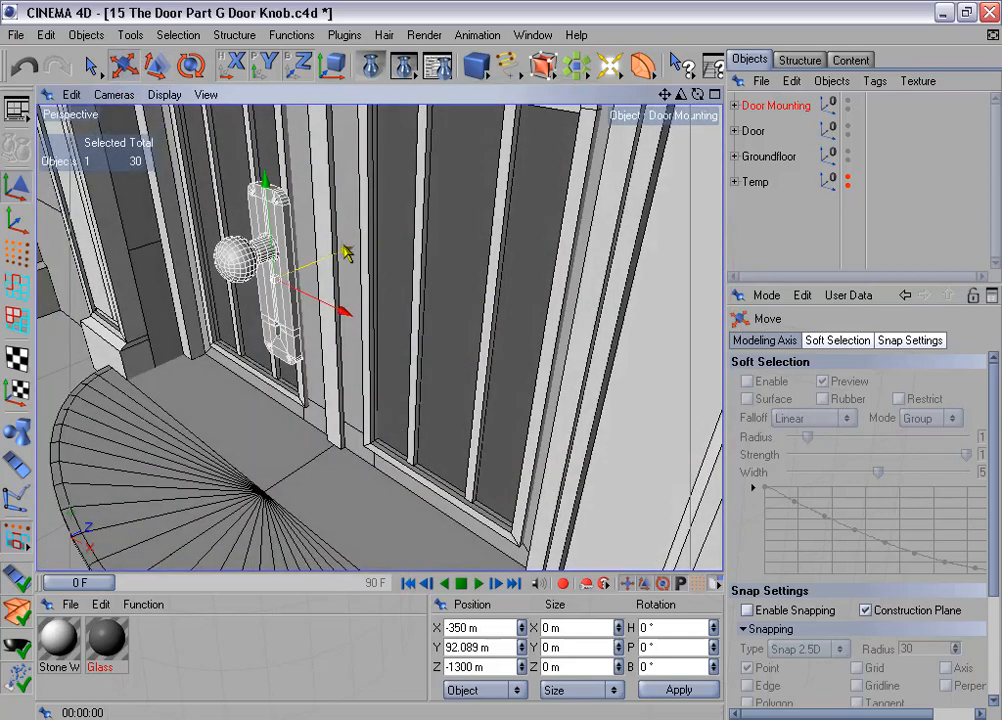
drag(346, 251, 385, 237)
alt+drag(503, 368, 372, 358)
click(156, 65)
alt+drag(501, 200, 501, 211)
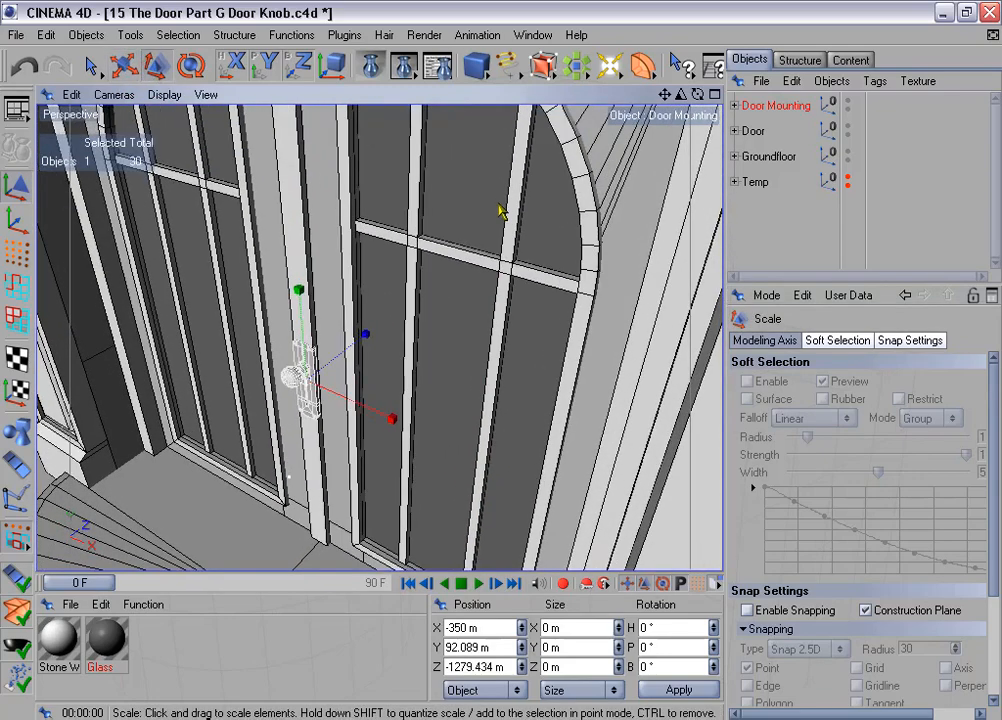
Step: Shift Door Mounting sideways and slightly up onto the door's centre stile, at about X -340 m and Y 95 m
click(122, 66)
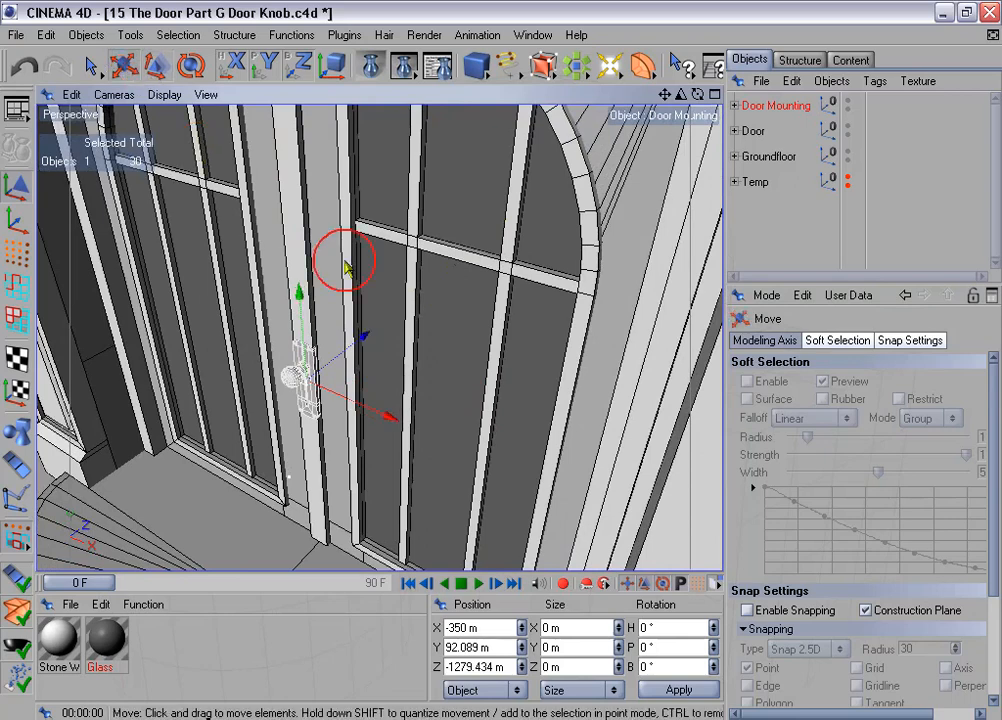
drag(401, 426, 430, 436)
drag(325, 309, 324, 300)
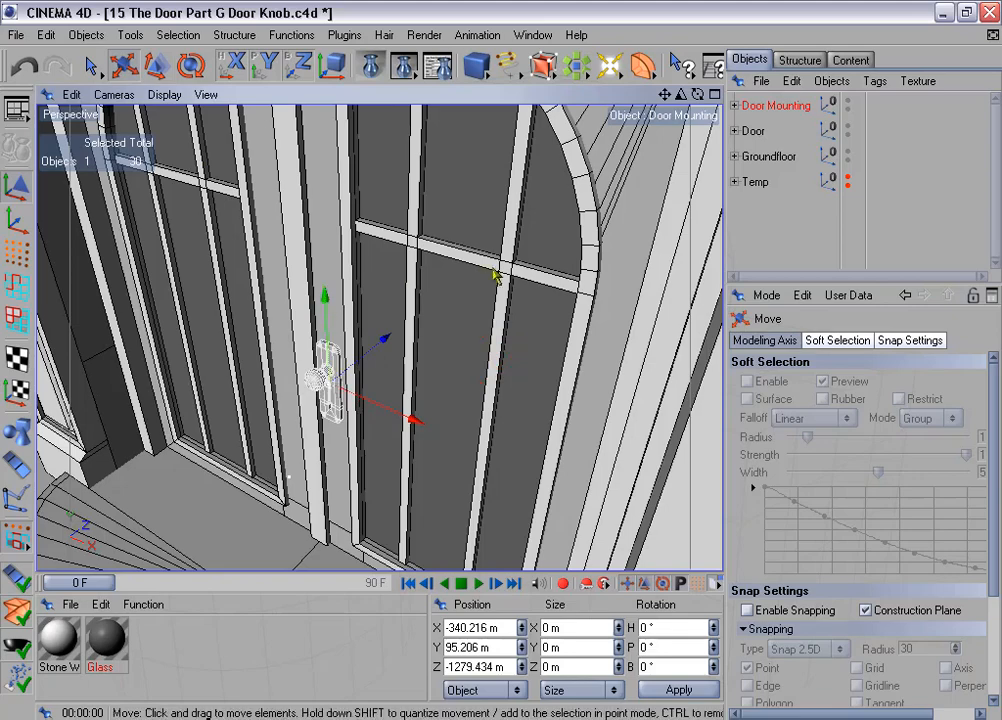
scroll(453, 292, up, 3)
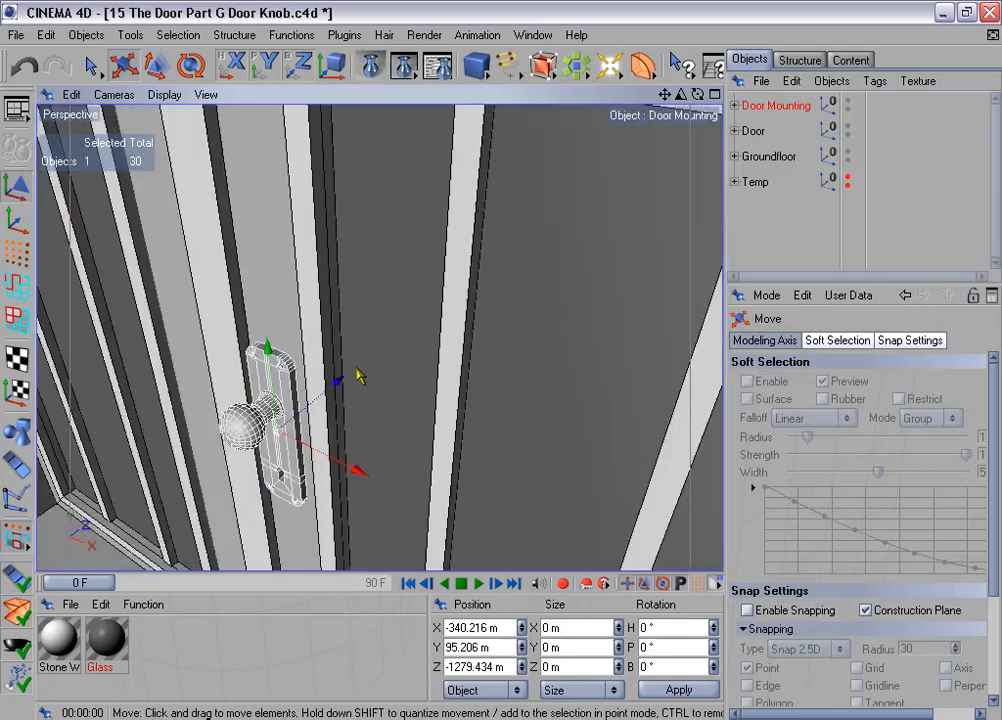
Step: Push Door Mounting against the door to a Z position of about -1278 m and scale it down slightly
drag(337, 381, 342, 377)
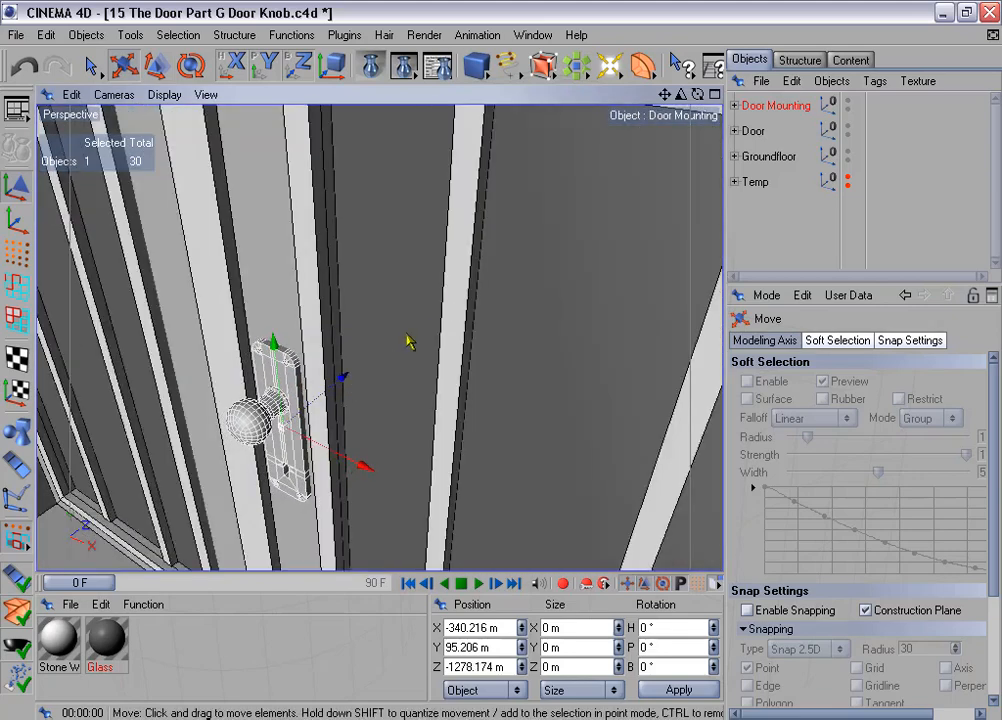
alt+drag(408, 341, 445, 317)
scroll(447, 315, down, 5)
alt+drag(499, 362, 470, 252)
scroll(470, 252, up, 3)
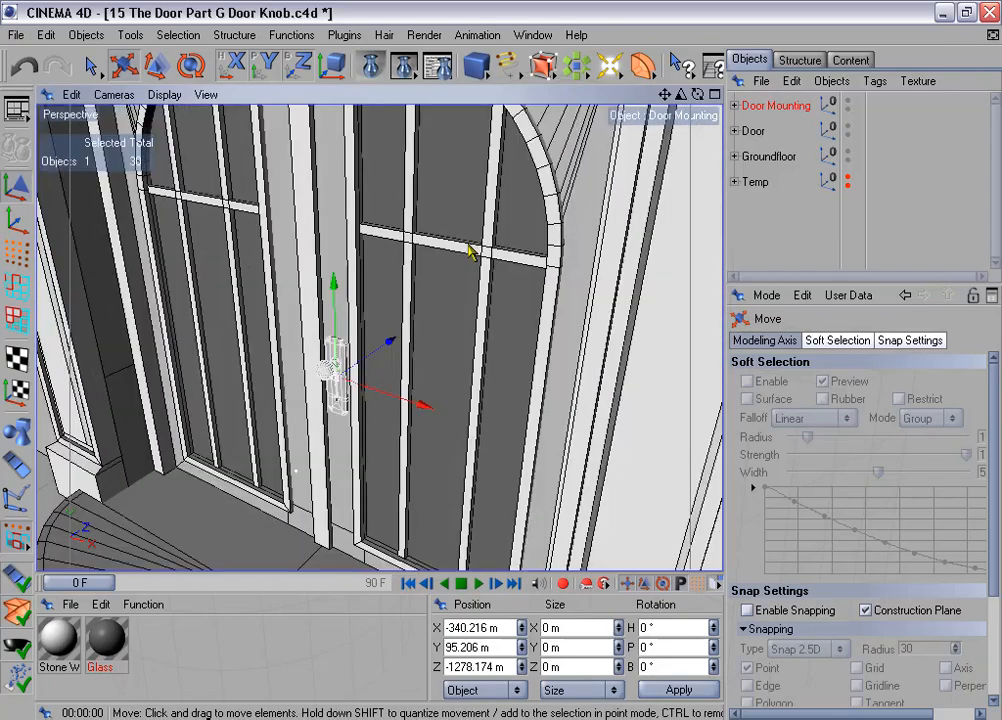
click(155, 65)
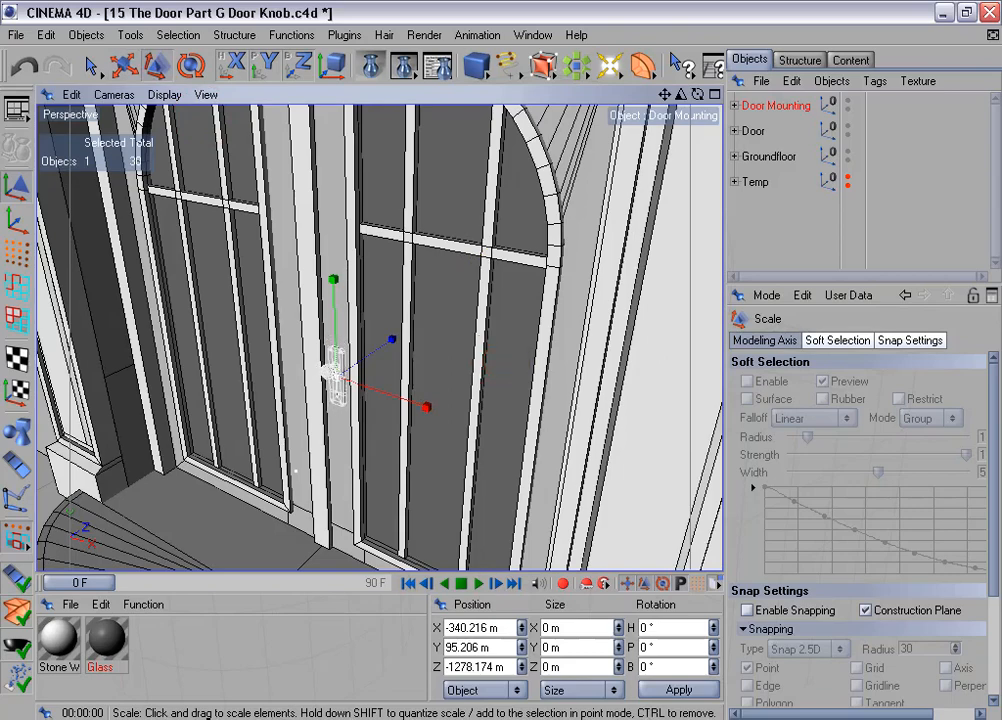
Step: Render a preview of the whole entrance door to check the size and placement of the knob mounting
mouse_move(505, 242)
alt+mouse_down()
mouse_move(494, 365)
mouse_move(505, 246)
alt+mouse_up()
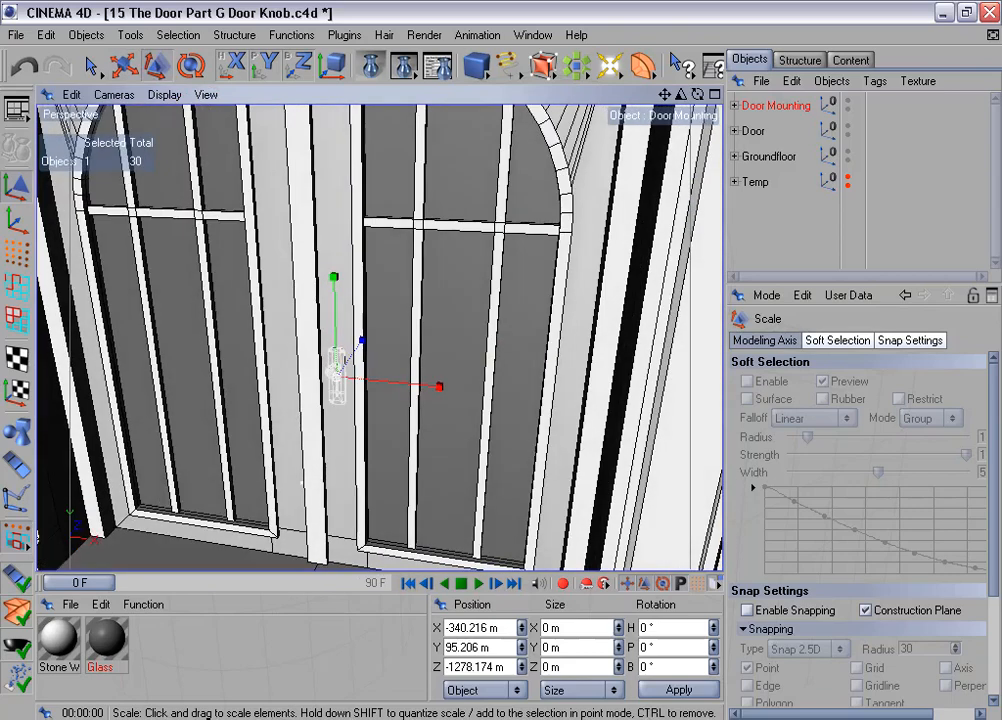
scroll(517, 246, down, 3)
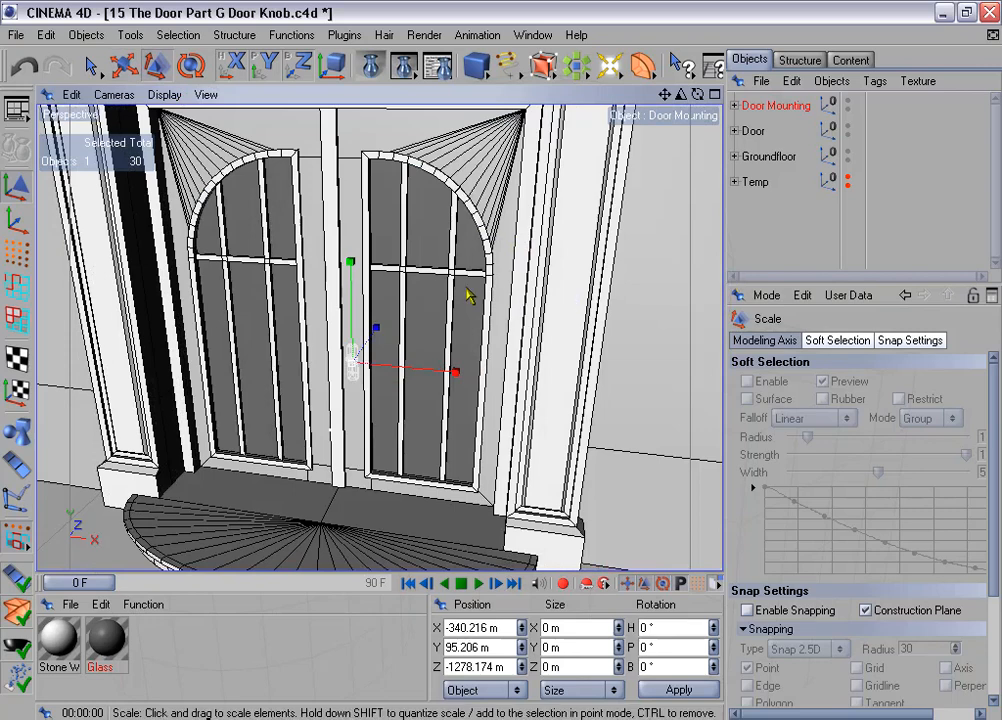
key(ctrl+r)
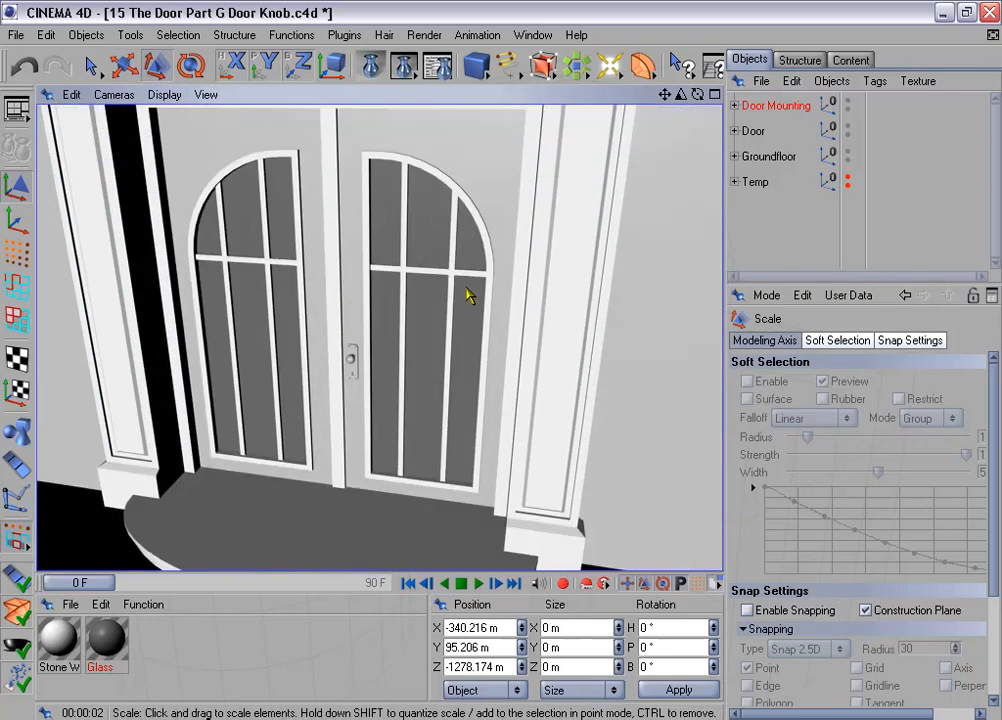
scroll(466, 295, up, 4)
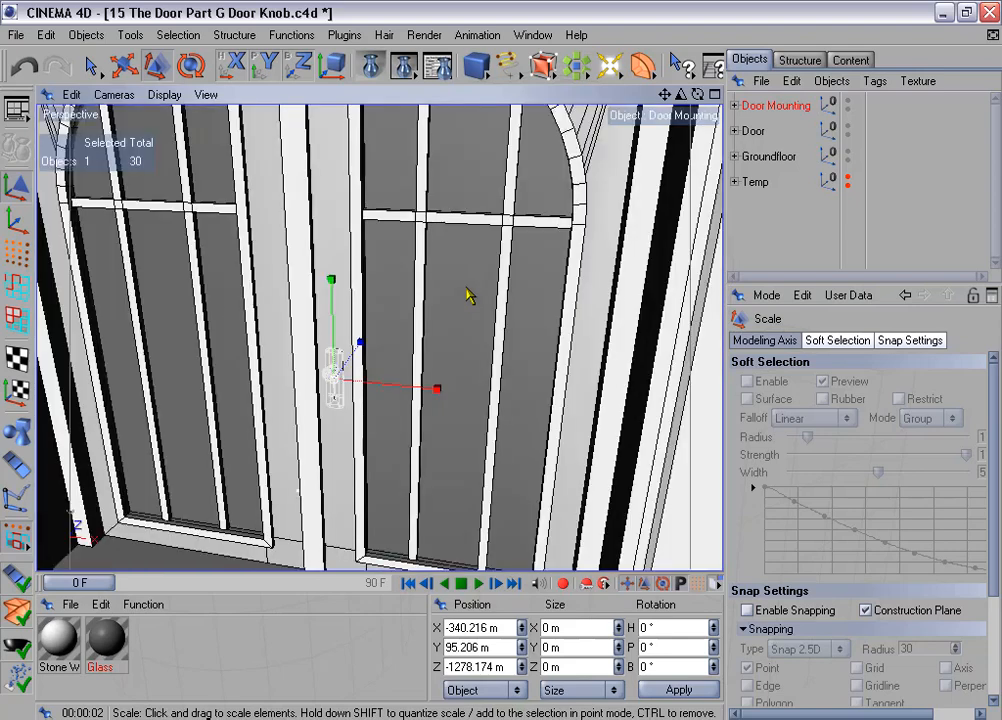
alt+drag(503, 283, 478, 285)
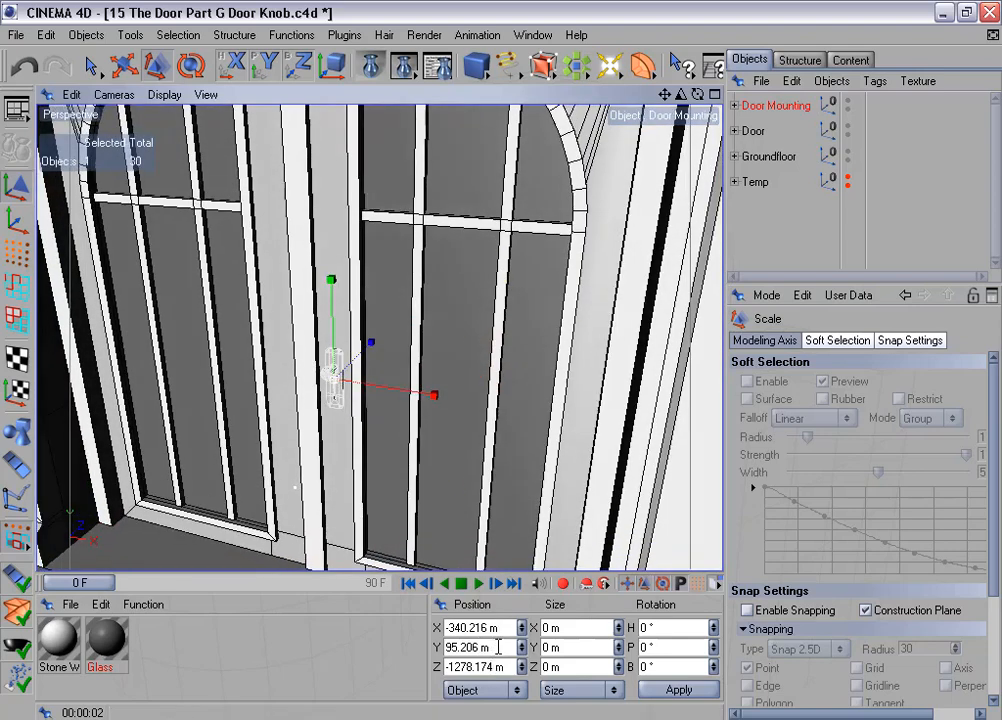
Step: Set Door Mounting's Y position to 100 m and check its height on the door in the front view
drag(498, 647, 402, 645)
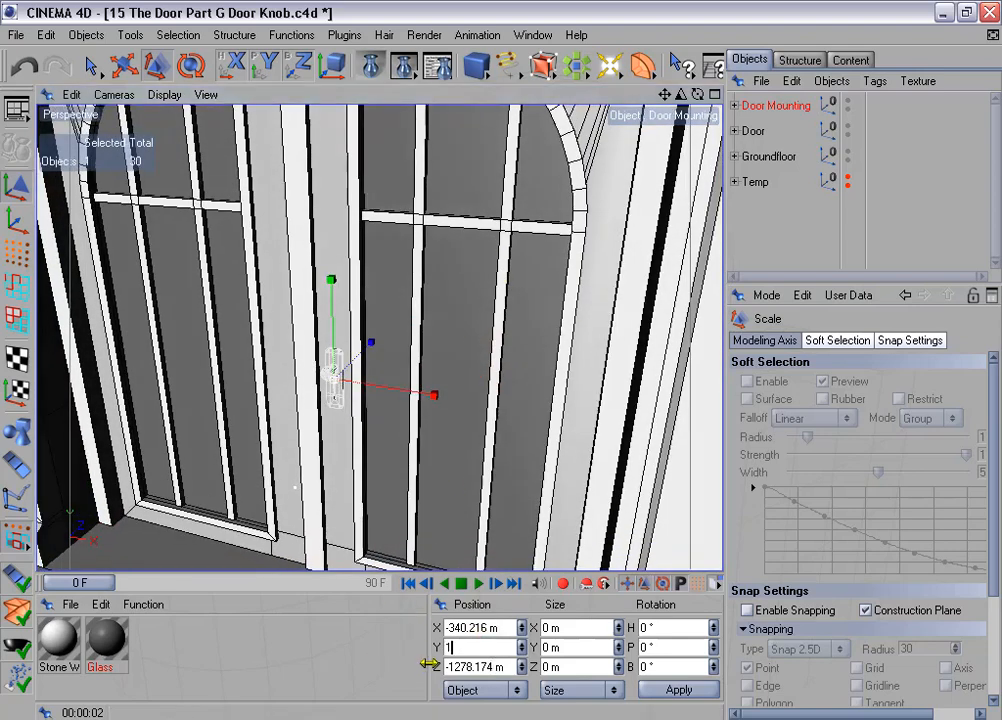
key(Return)
middle_click(537, 425)
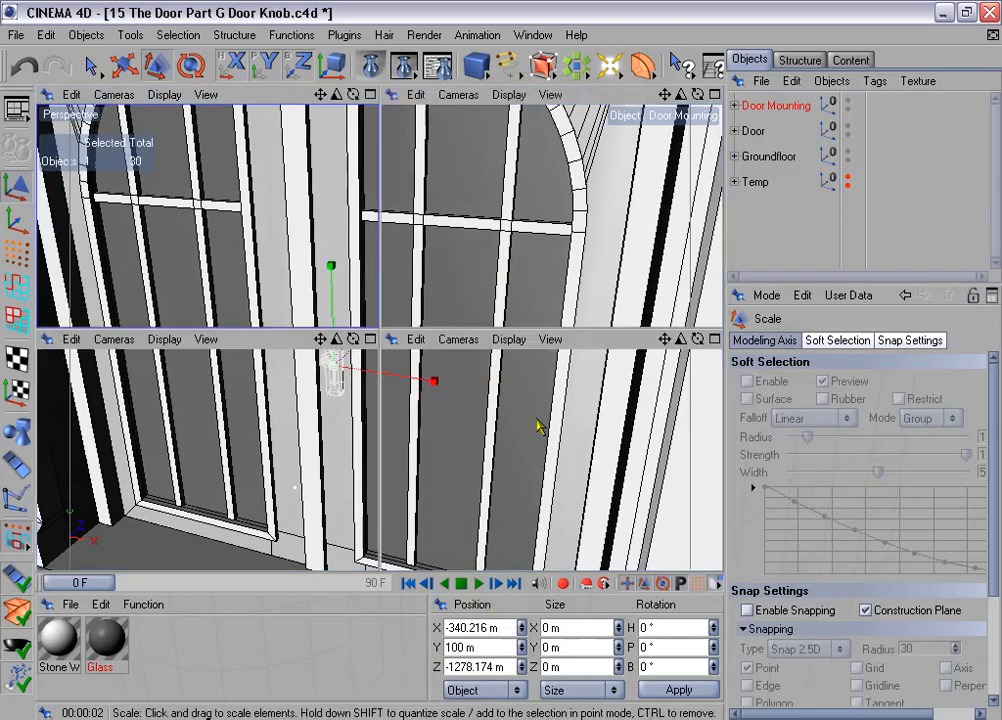
middle_click(537, 465)
alt+middle_drag(372, 414, 593, 299)
scroll(387, 389, up, 8)
scroll(390, 397, up, 2)
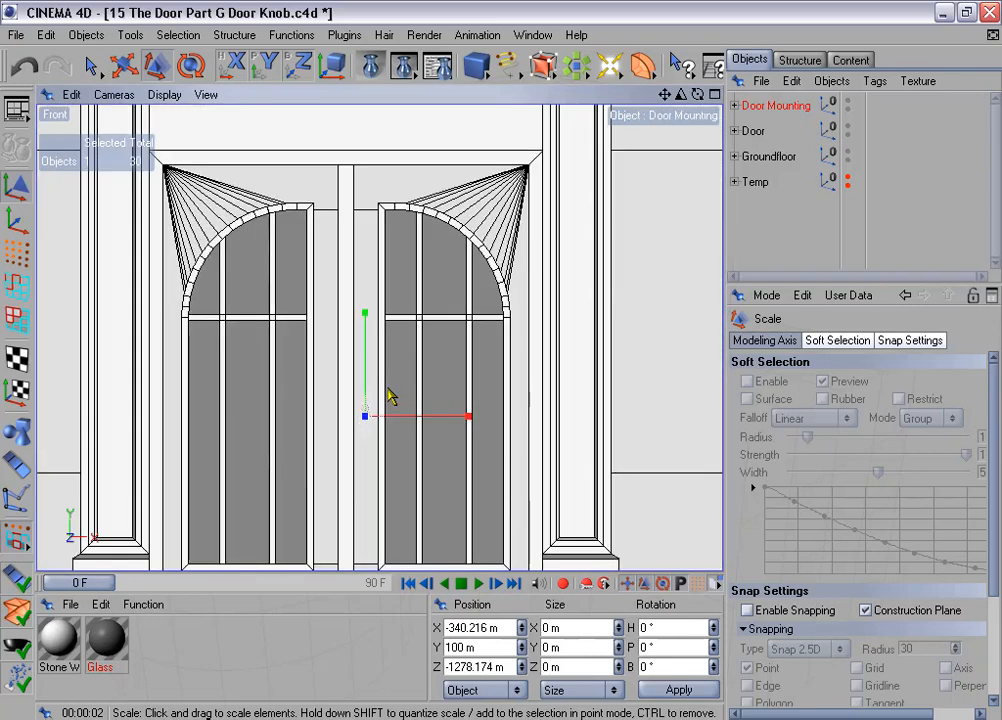
Step: Apply the Glass material to Door Mounting and render a preview of the door in the front view
key(ctrl+r)
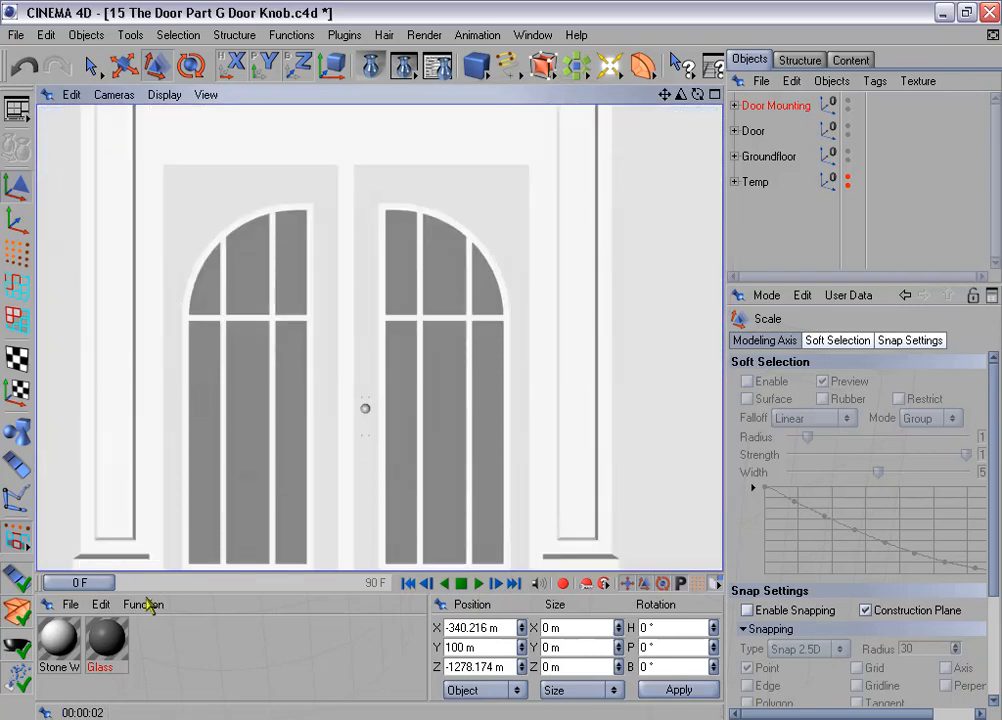
mouse_move(113, 645)
mouse_down()
mouse_move(812, 230)
mouse_move(776, 106)
mouse_up()
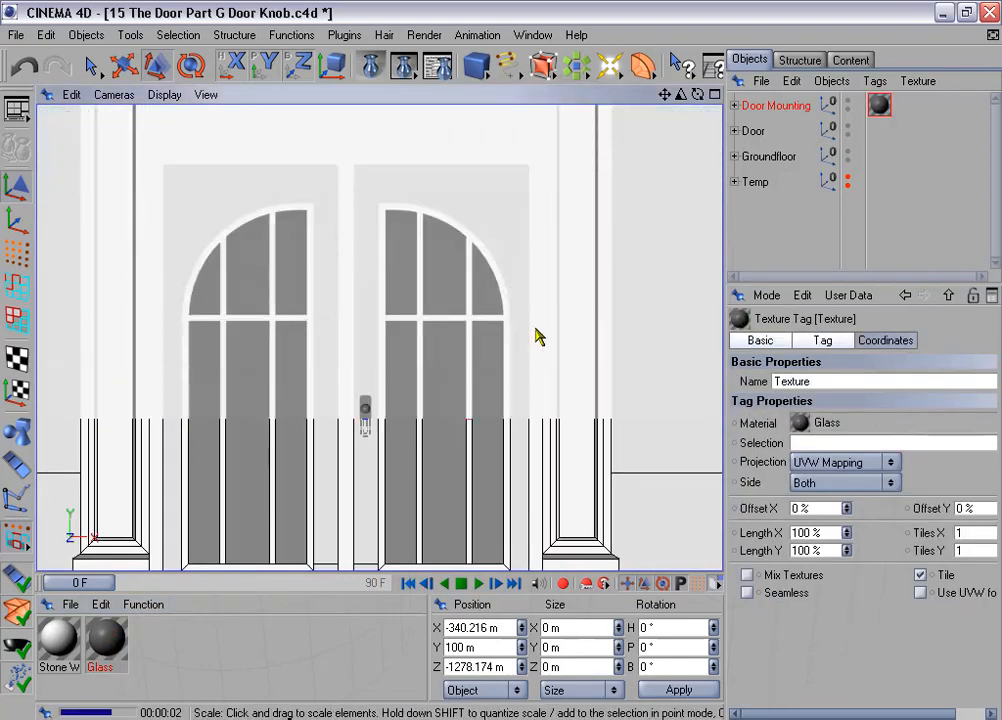
click(536, 330)
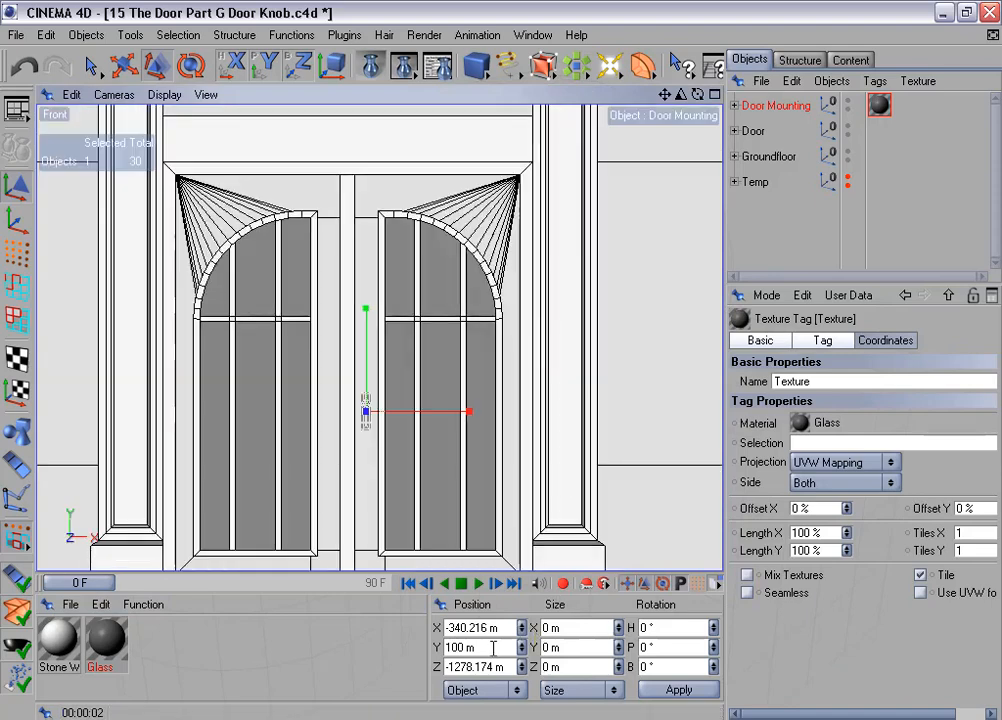
Step: Set Door Mounting's Y position to 95 m
drag(492, 648, 399, 640)
text(9)
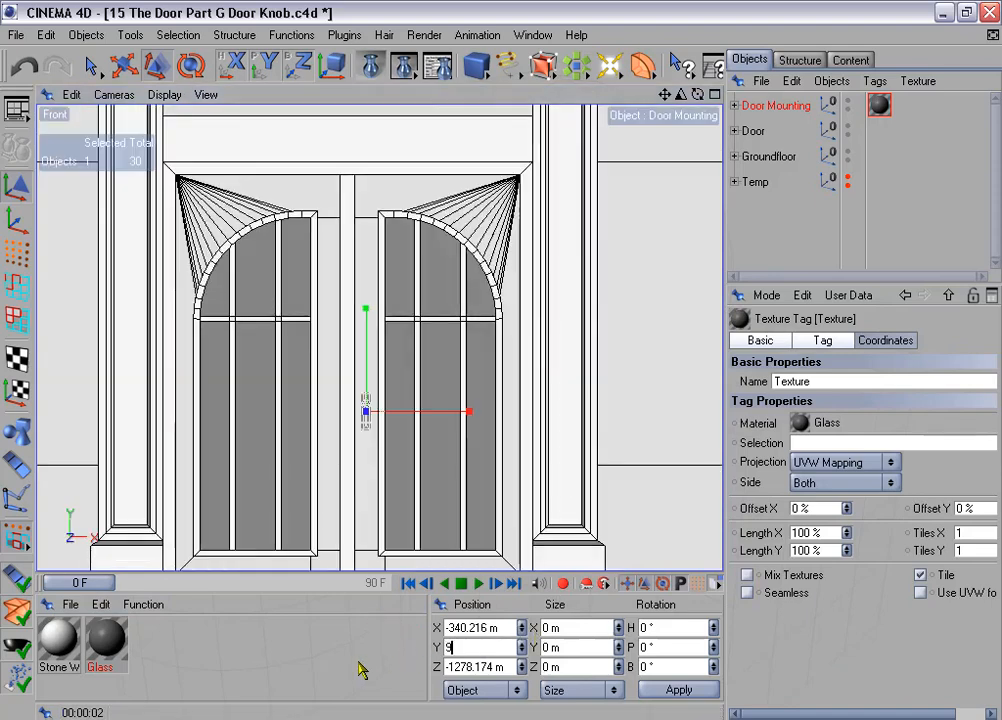
text(5)
key(Return)
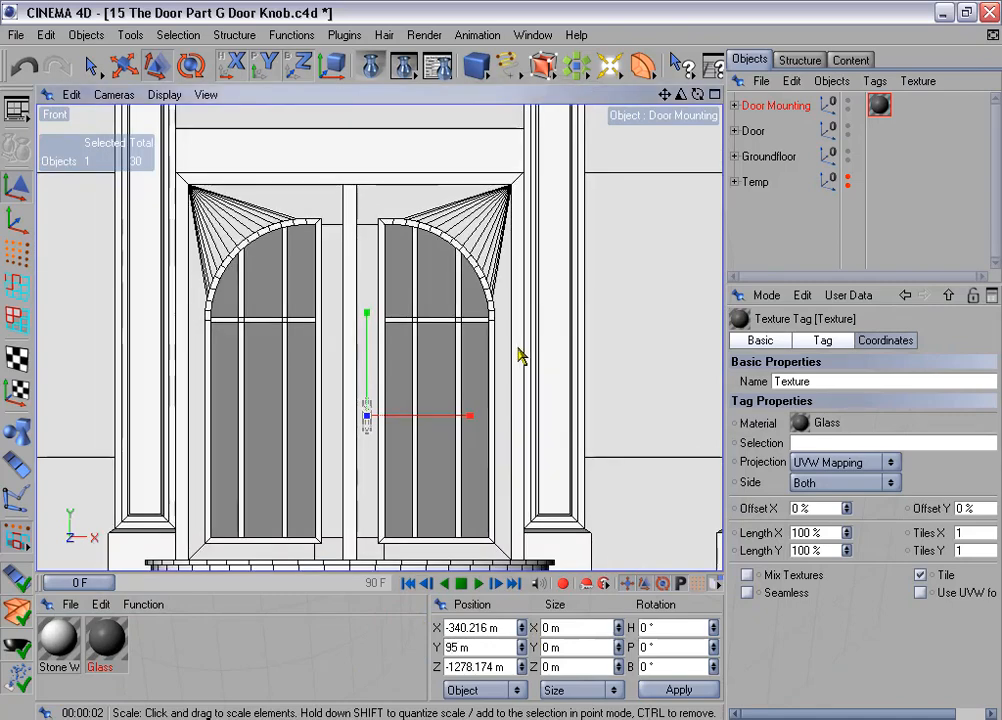
Step: Duplicate Door Mounting and rename the two copies Door Mounting R and Door Mounting L
scroll(519, 356, up, 8)
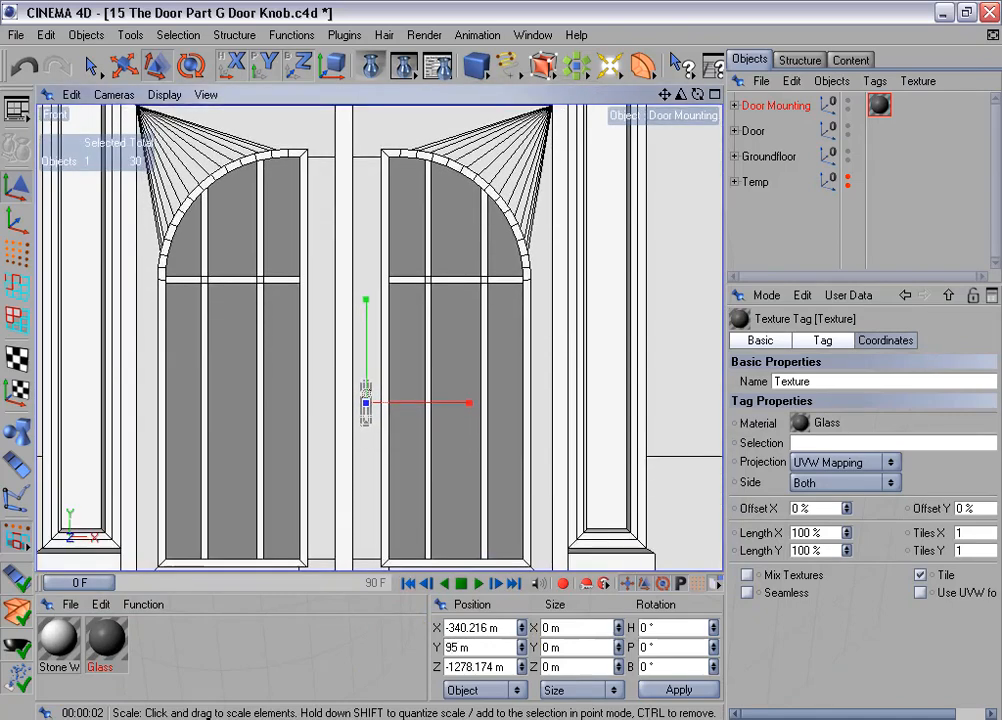
scroll(506, 392, up, 5)
click(771, 108)
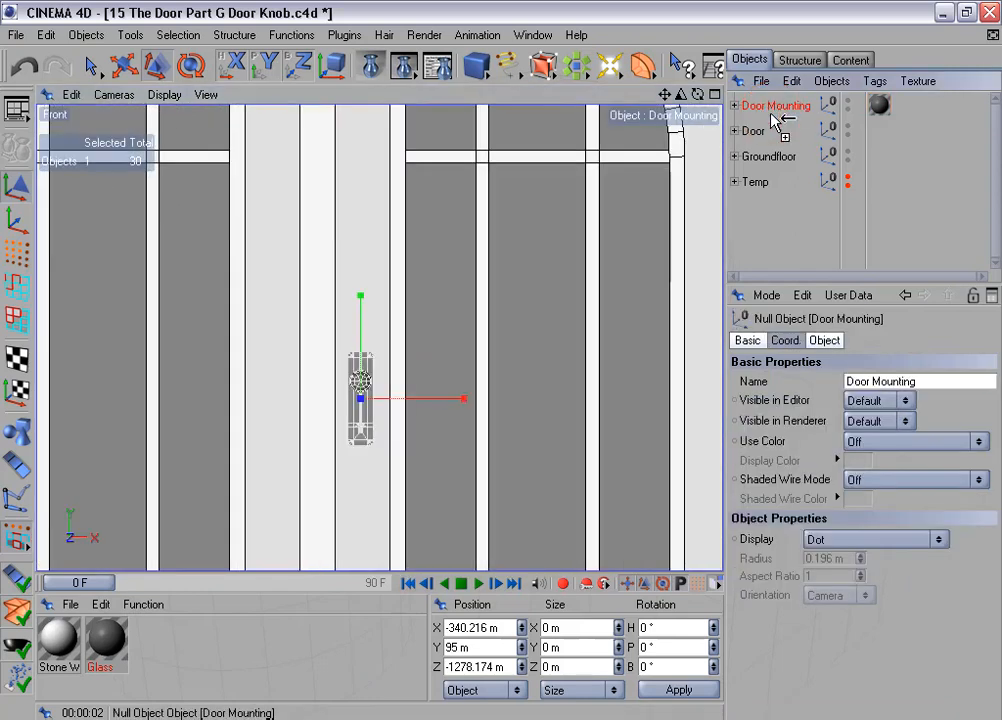
ctrl+drag(777, 118, 777, 104)
double_click(790, 104)
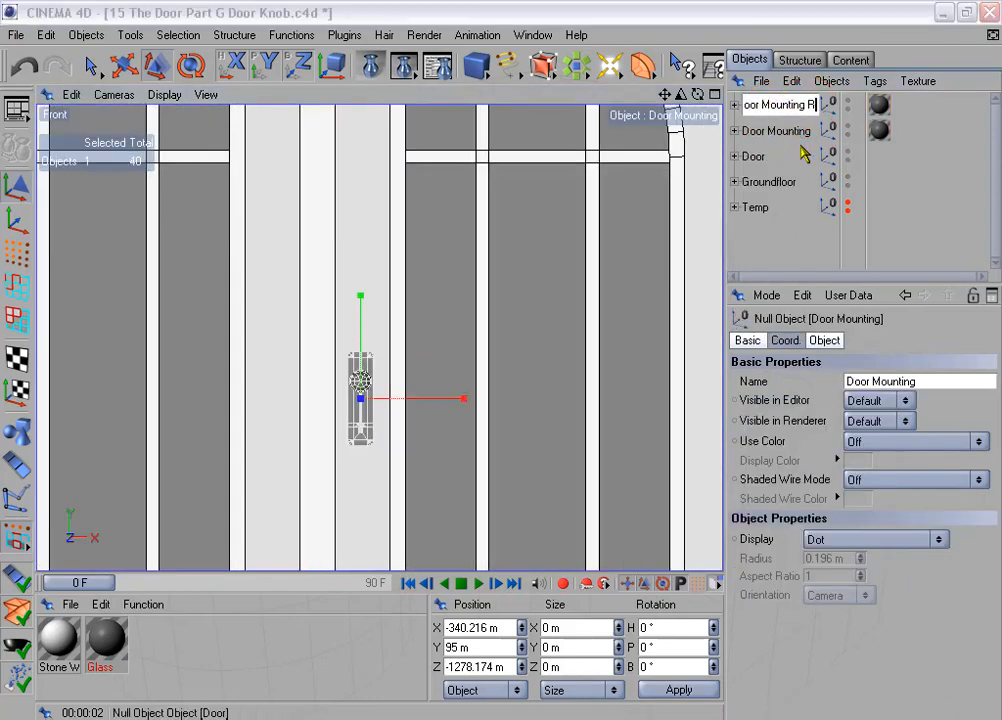
key(Return)
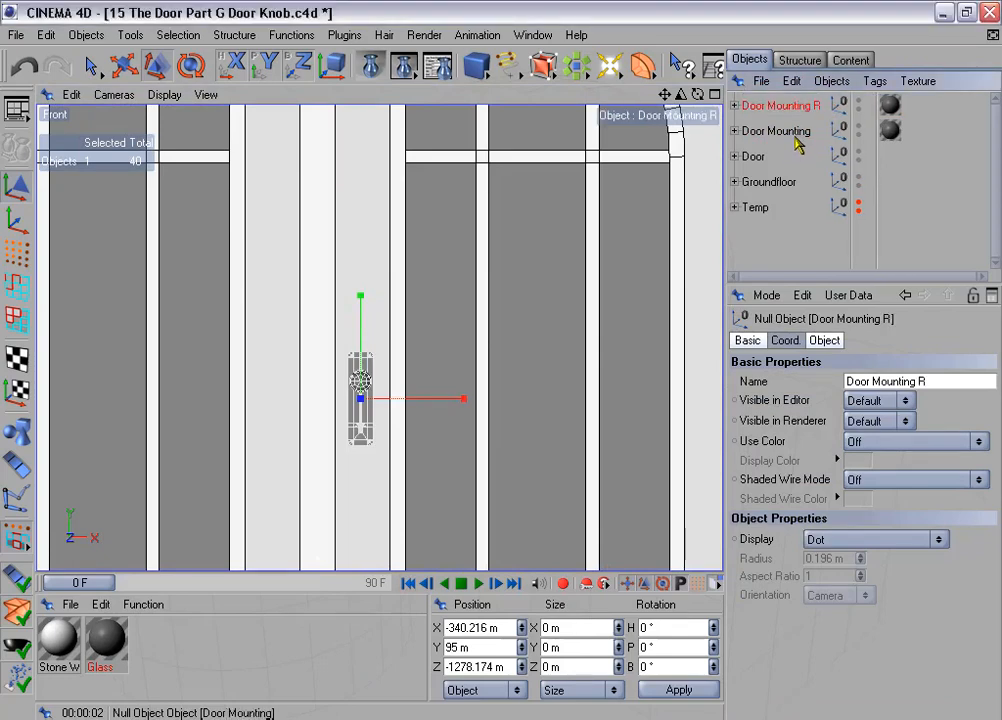
double_click(770, 131)
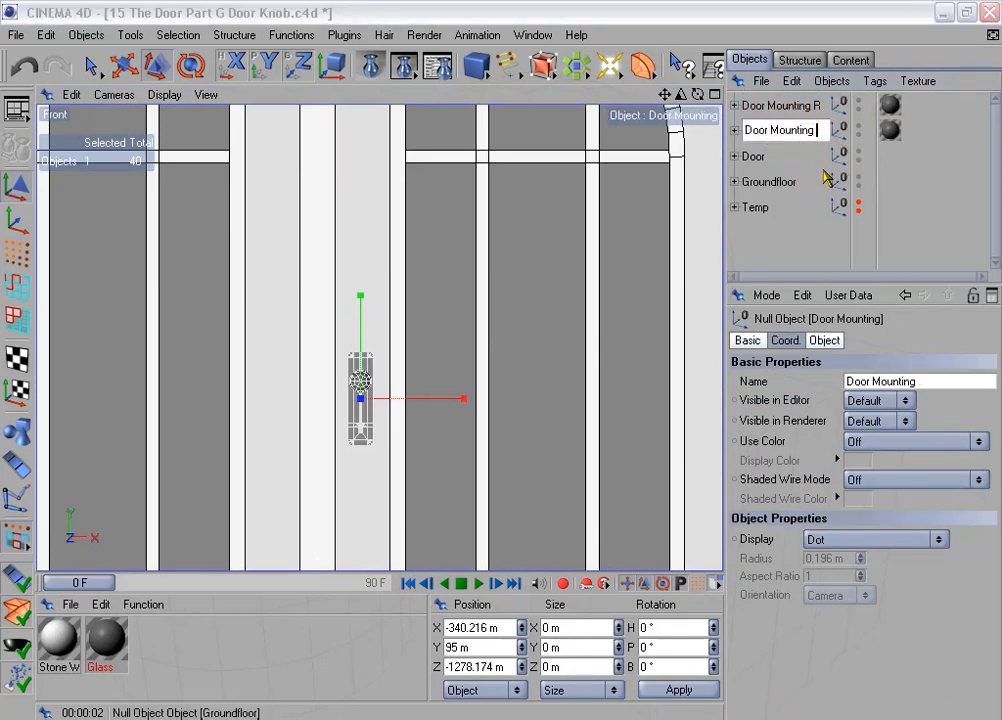
key(Return)
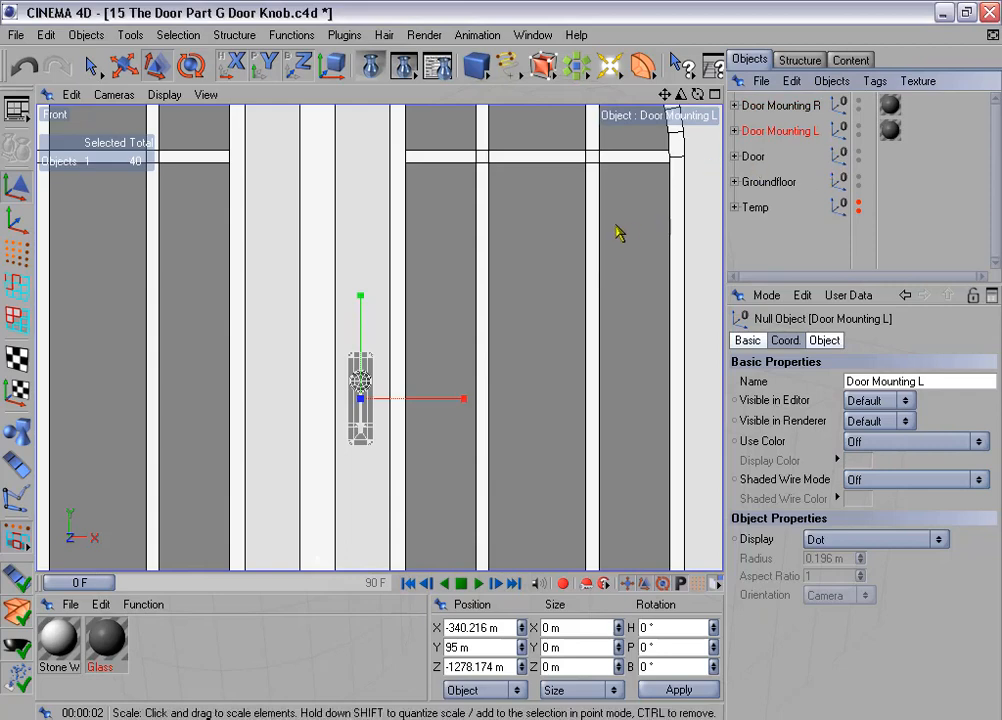
Step: Move Door Mounting L onto the other door leaf at about X -360 m and nudge Door Mounting R to about X -339.8 m
click(124, 65)
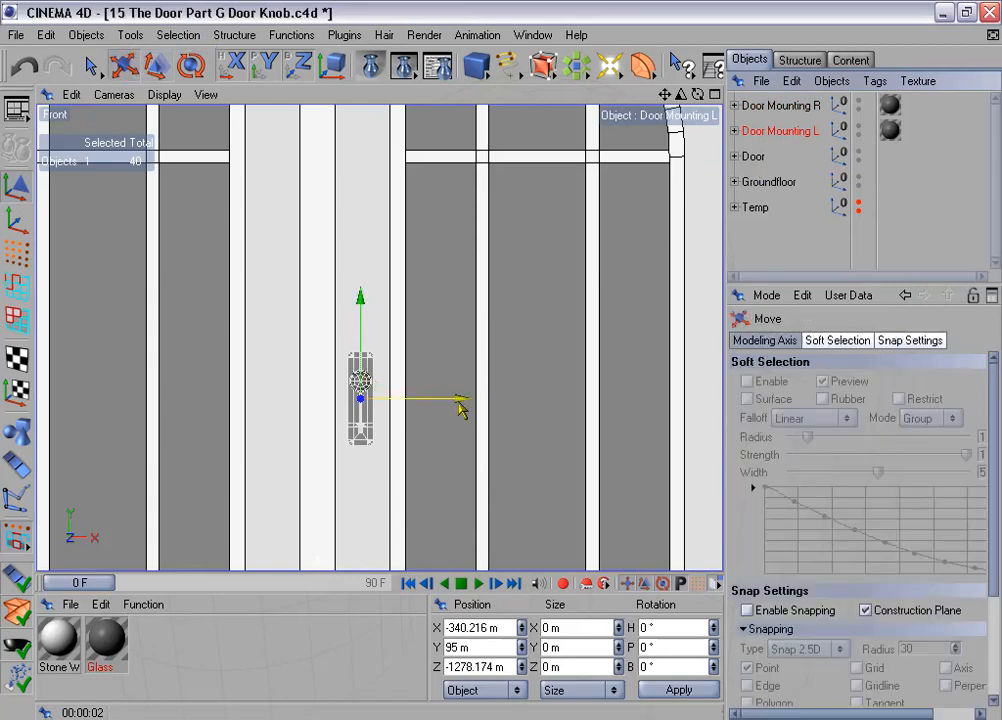
drag(466, 404, 379, 401)
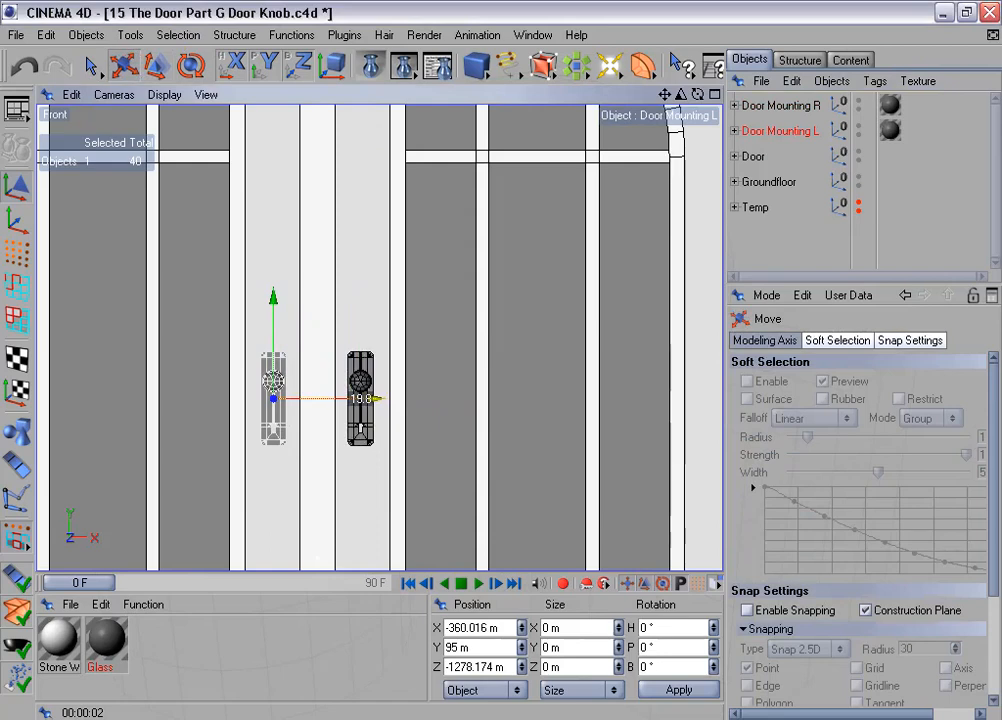
click(772, 105)
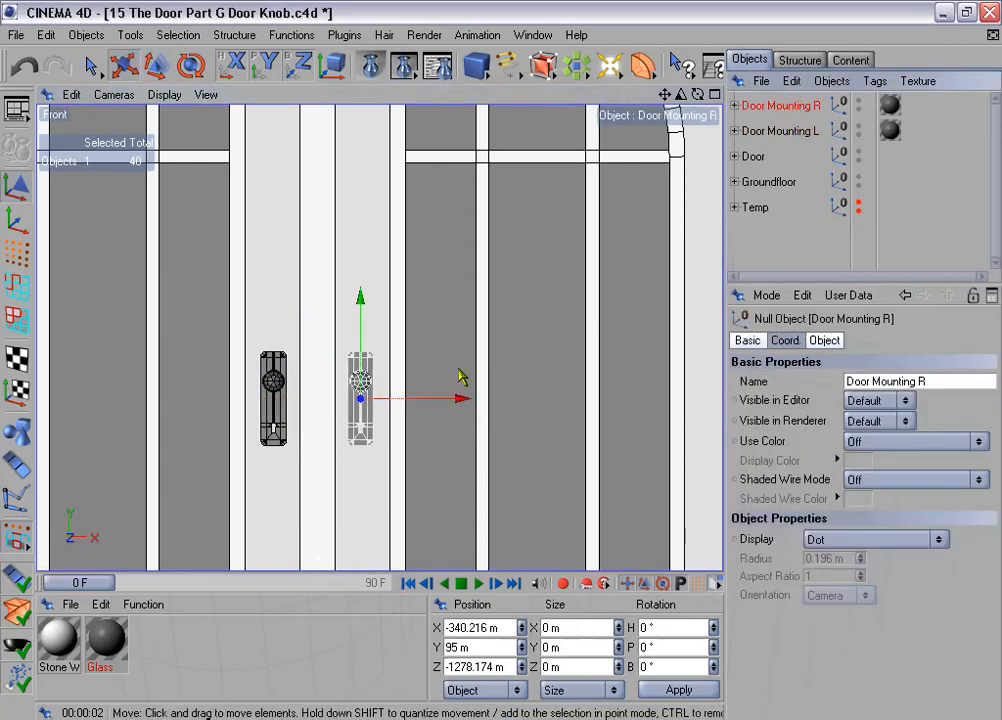
drag(465, 404, 467, 404)
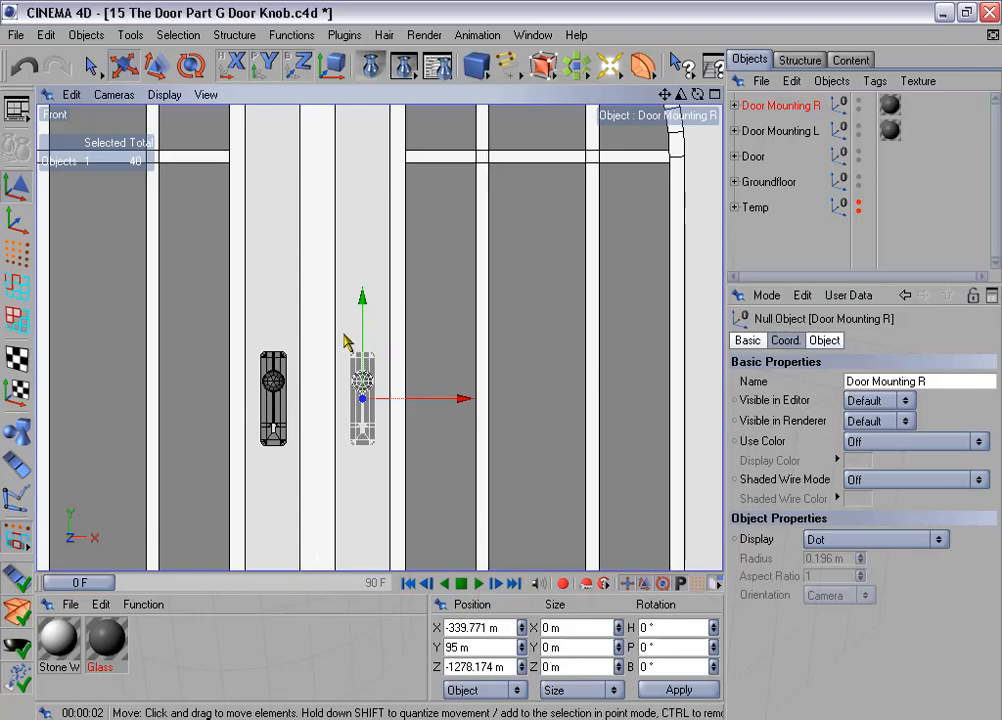
Step: Group Door Mounting R and Door Mounting L under one null object
middle_click(510, 406)
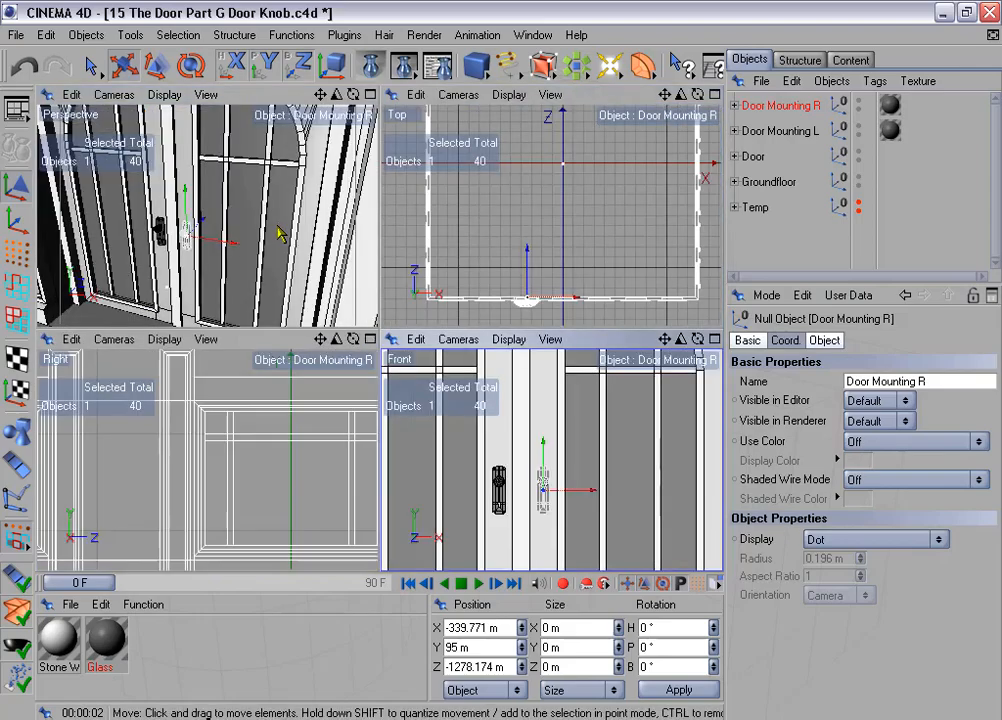
middle_click(282, 233)
scroll(320, 227, down, 3)
alt+drag(347, 224, 439, 195)
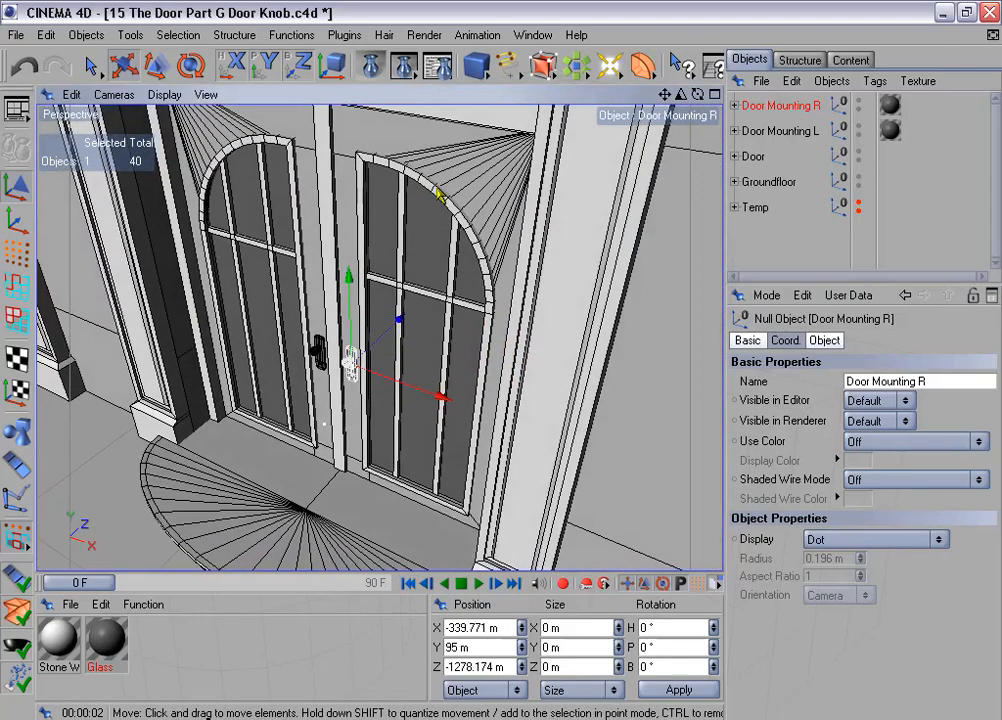
scroll(439, 194, down, 3)
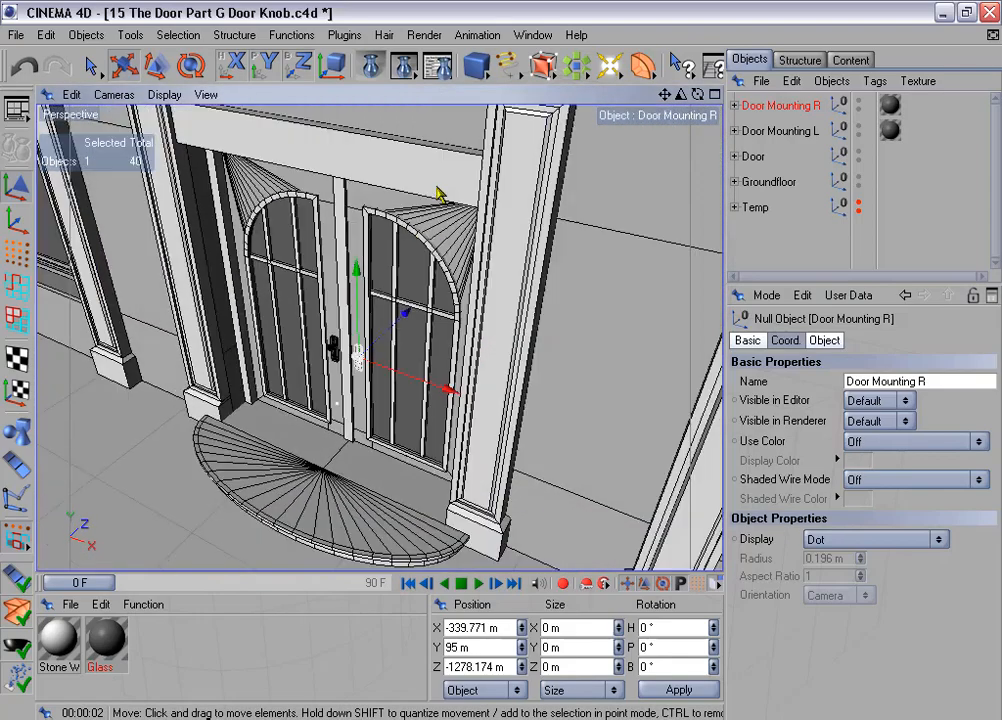
shift+click(774, 132)
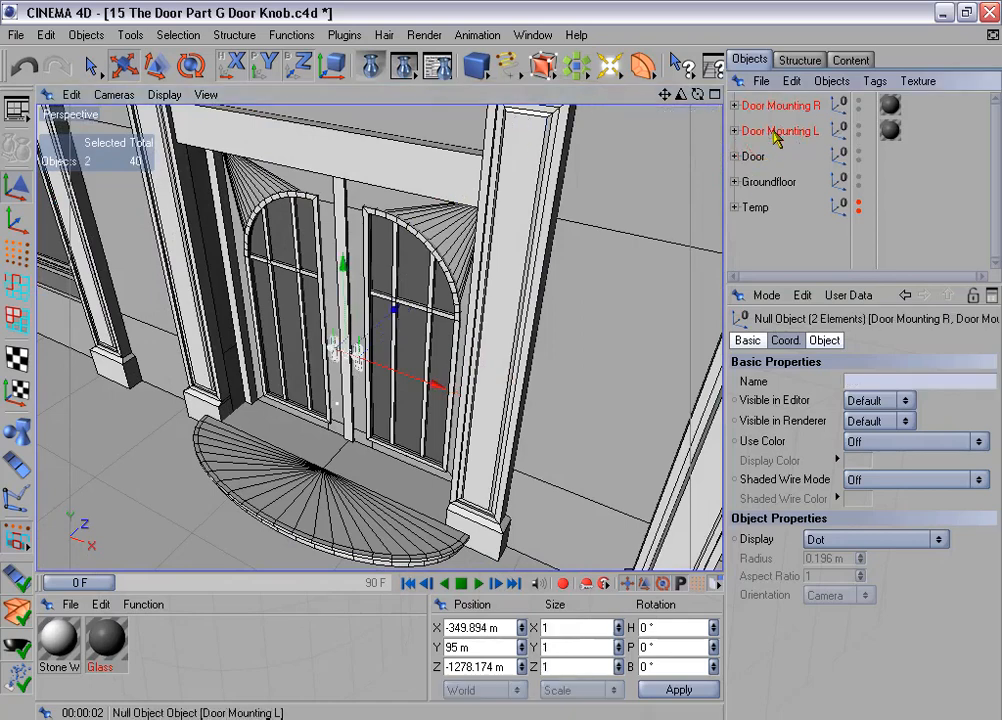
key(alt+g)
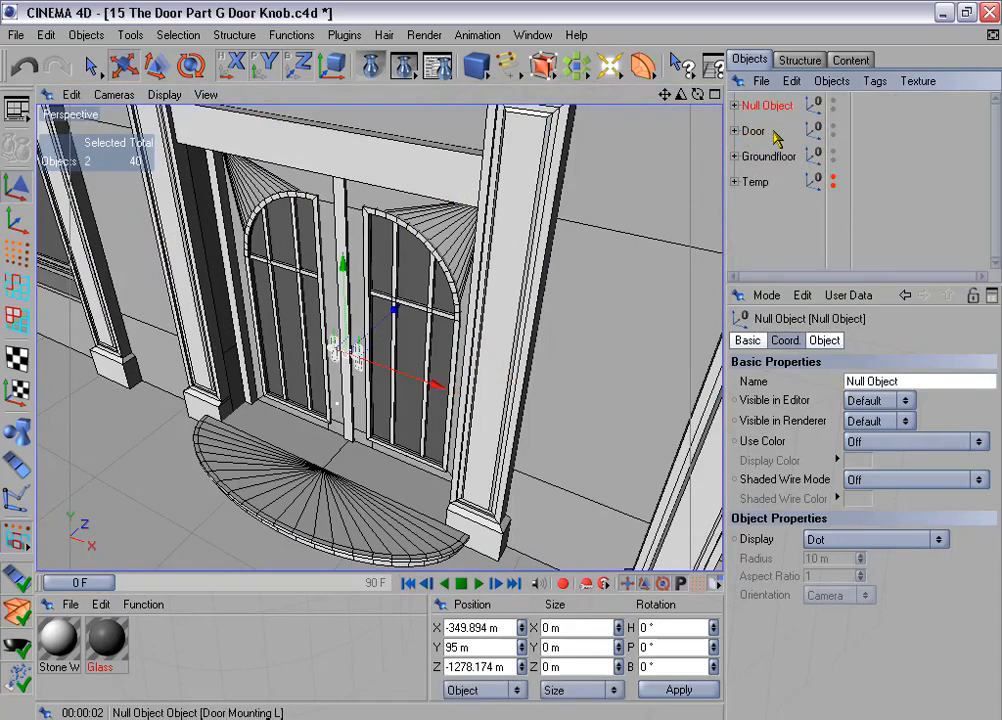
Step: Rename the new group Door Mountings and nest it inside the Door group
double_click(760, 105)
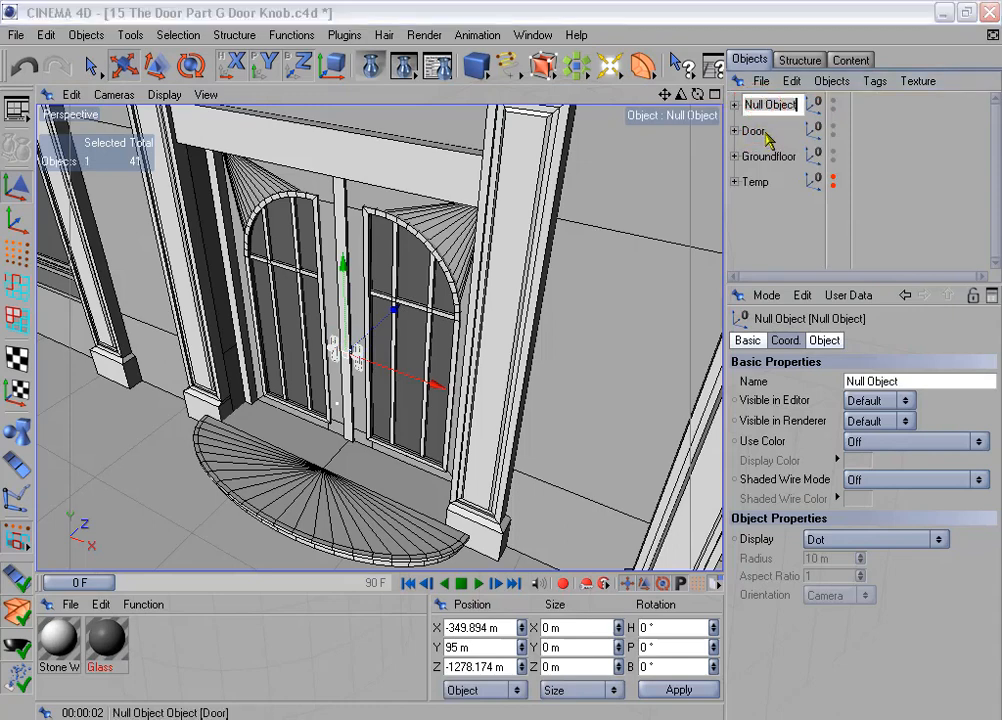
text(Door Mou)
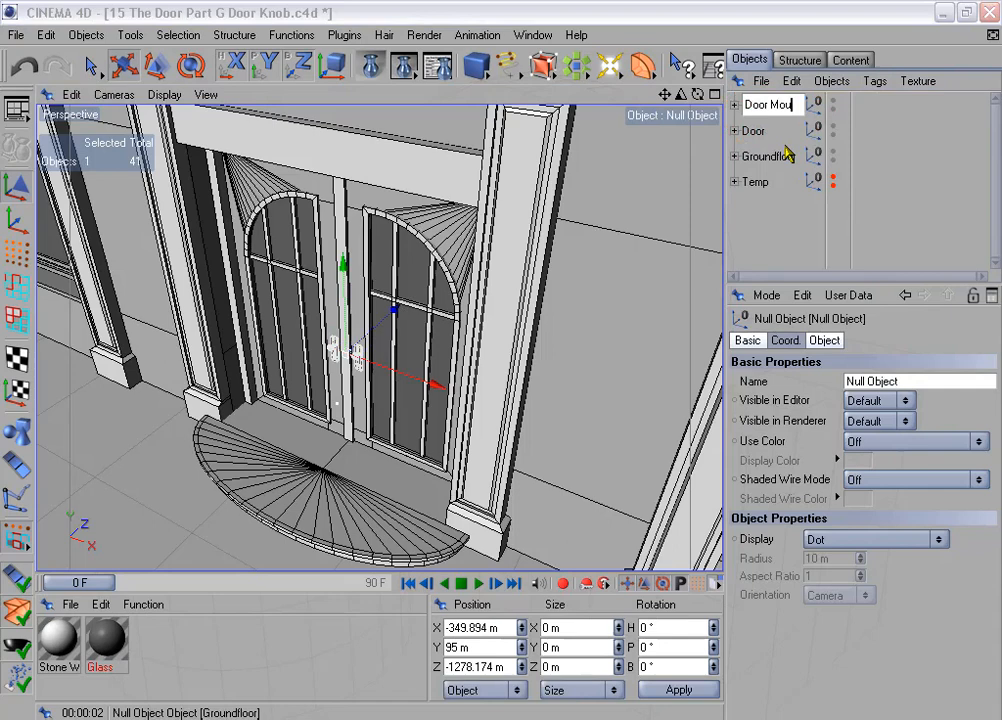
text(ntings)
key(Return)
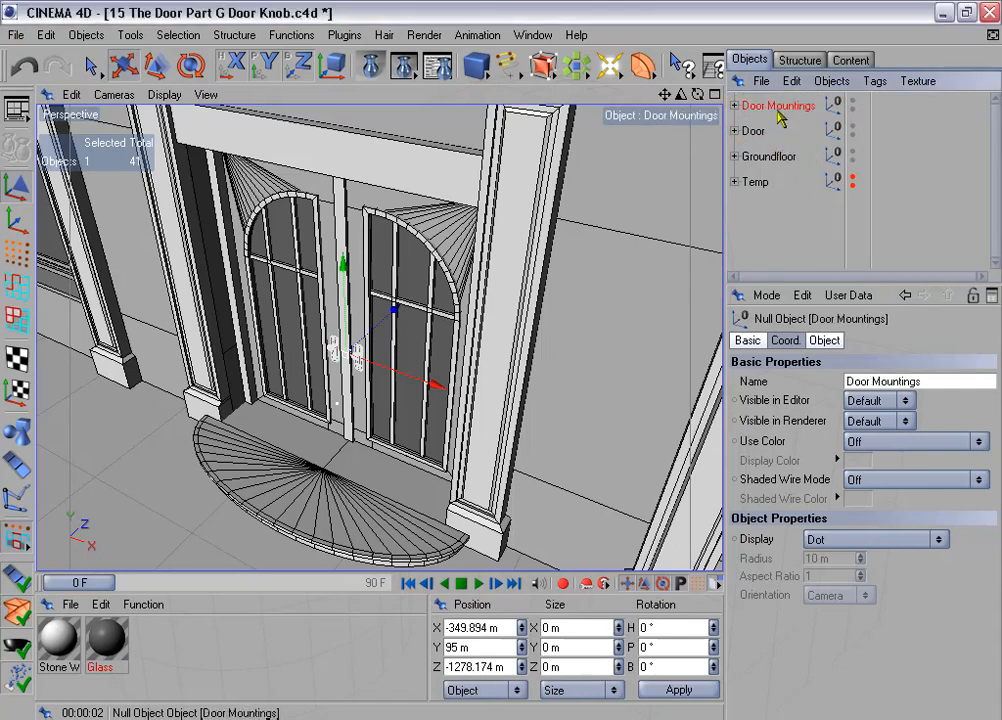
drag(760, 135, 758, 133)
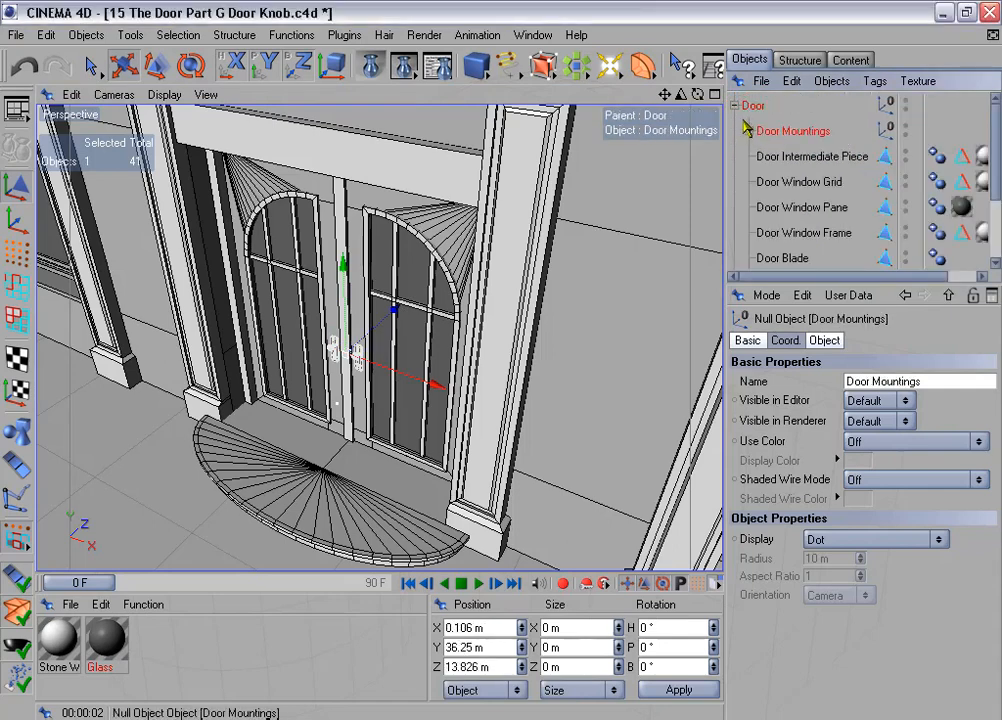
Step: Nest the Door group inside the Groundfloor group and collapse the hierarchy
click(734, 105)
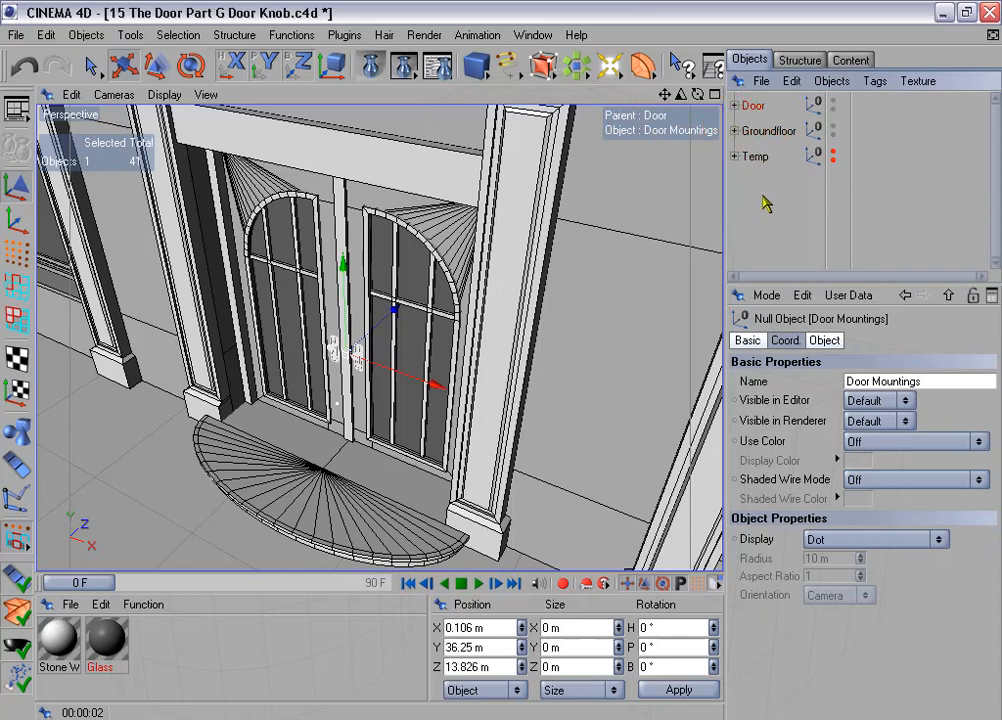
mouse_move(752, 106)
mouse_down()
mouse_move(776, 136)
mouse_move(768, 137)
mouse_up()
click(734, 105)
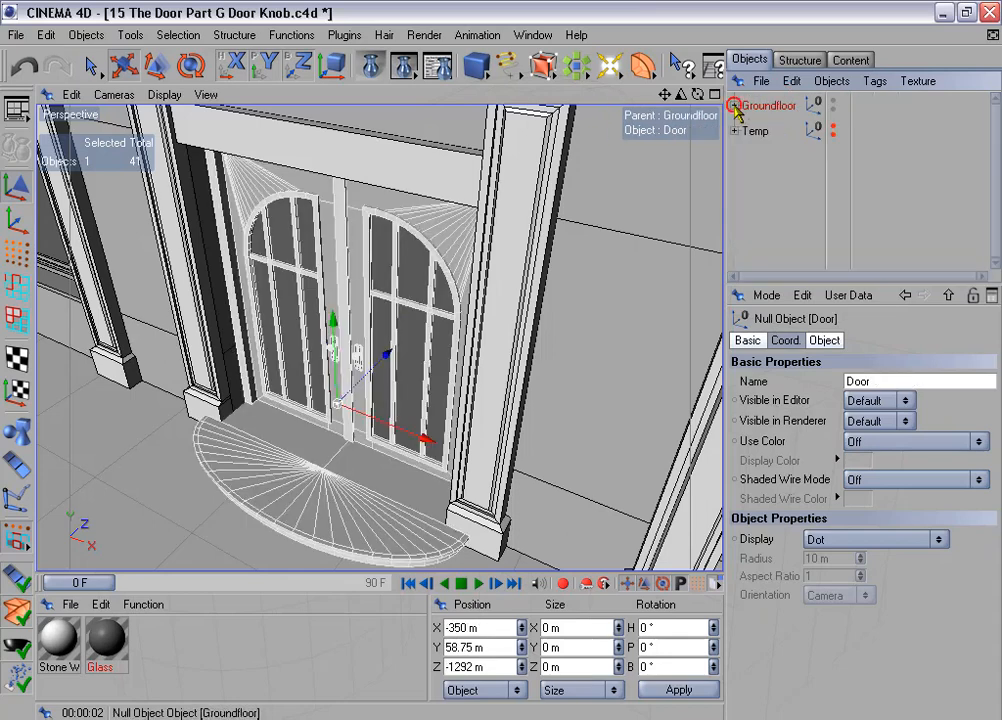
scroll(591, 225, down, 6)
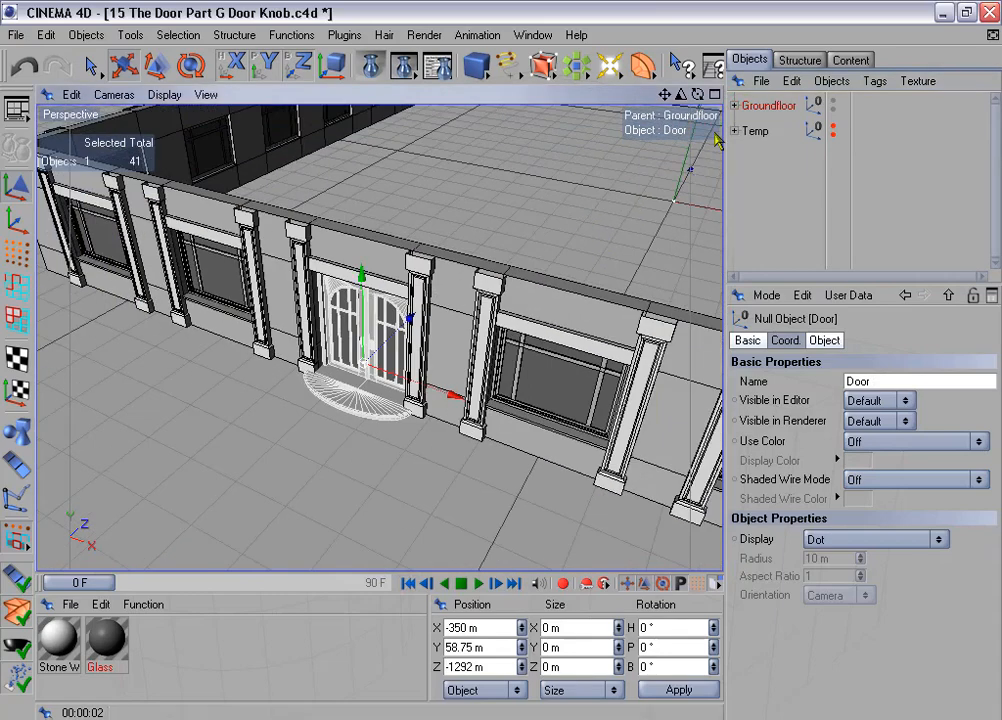
Step: Make the hidden Groundfloor Ceiling visible again in both the editor and the renderer
click(734, 105)
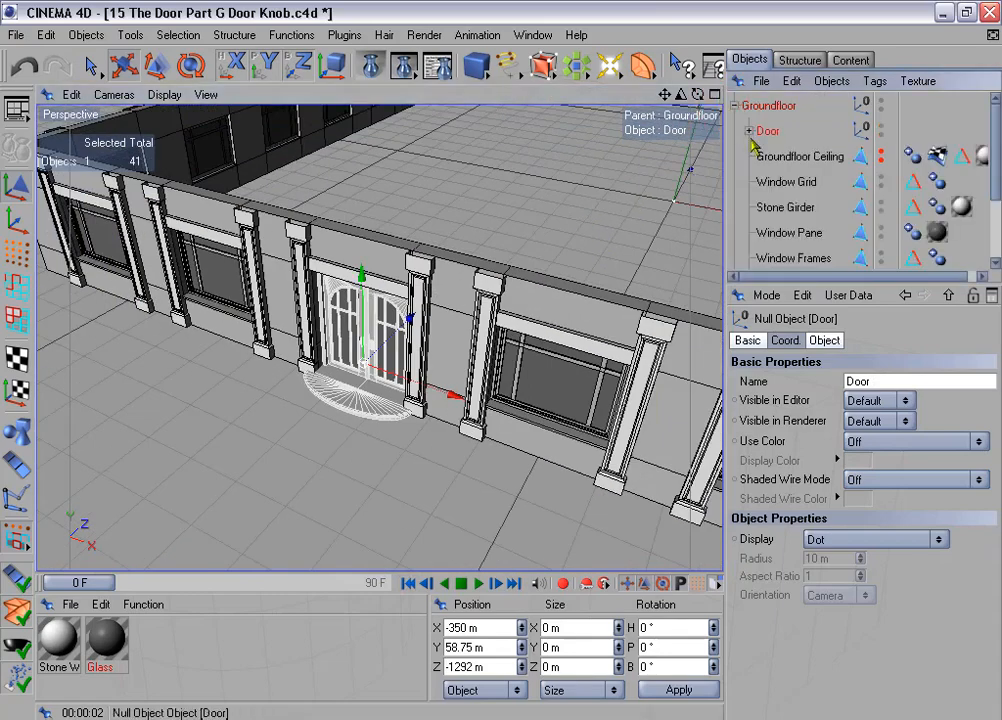
click(881, 153)
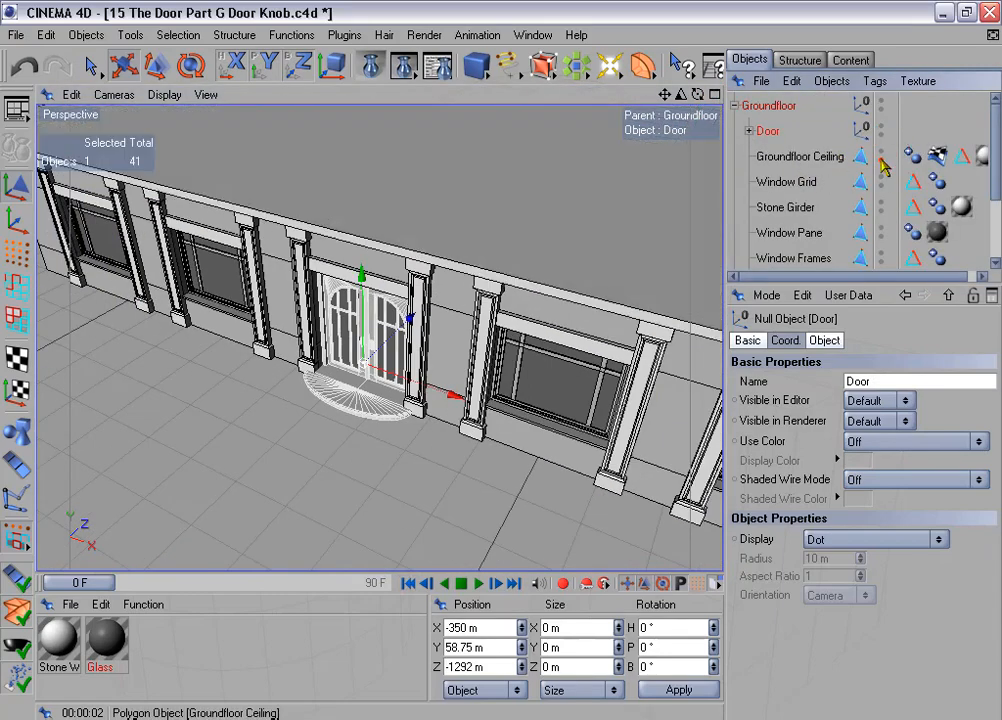
click(735, 106)
alt+drag(487, 368, 583, 174)
scroll(583, 174, down, 3)
alt+middle_drag(285, 355, 499, 352)
alt+drag(499, 382, 523, 217)
Step: Raise the large top polygon of the Groundfloor Ceiling to a Y position of 52 m
click(735, 106)
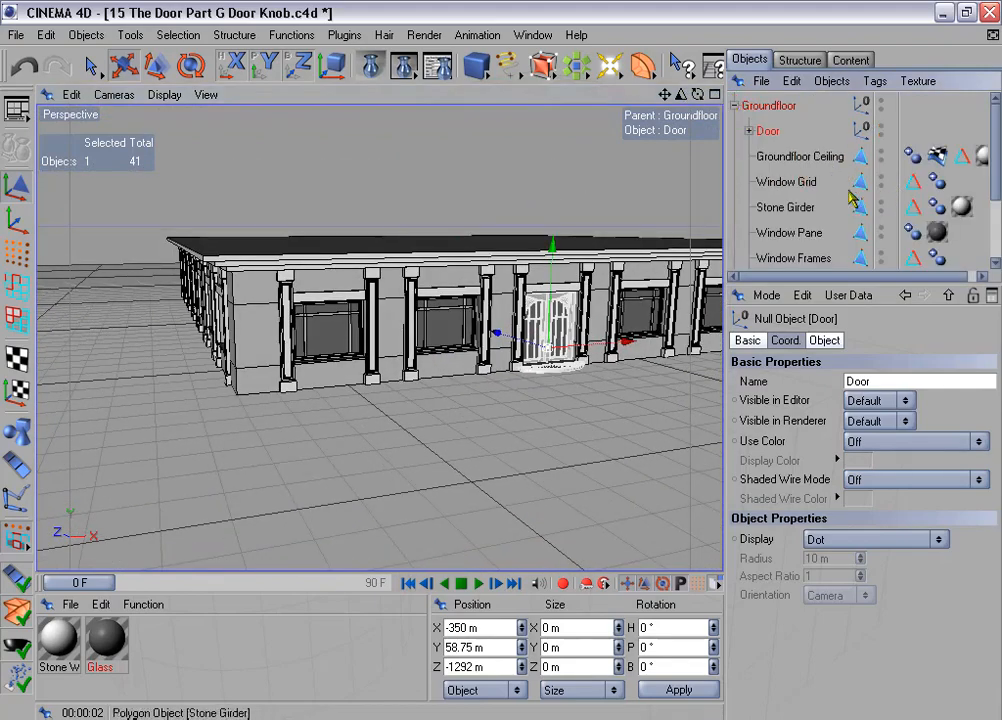
click(805, 157)
alt+drag(633, 250, 503, 370)
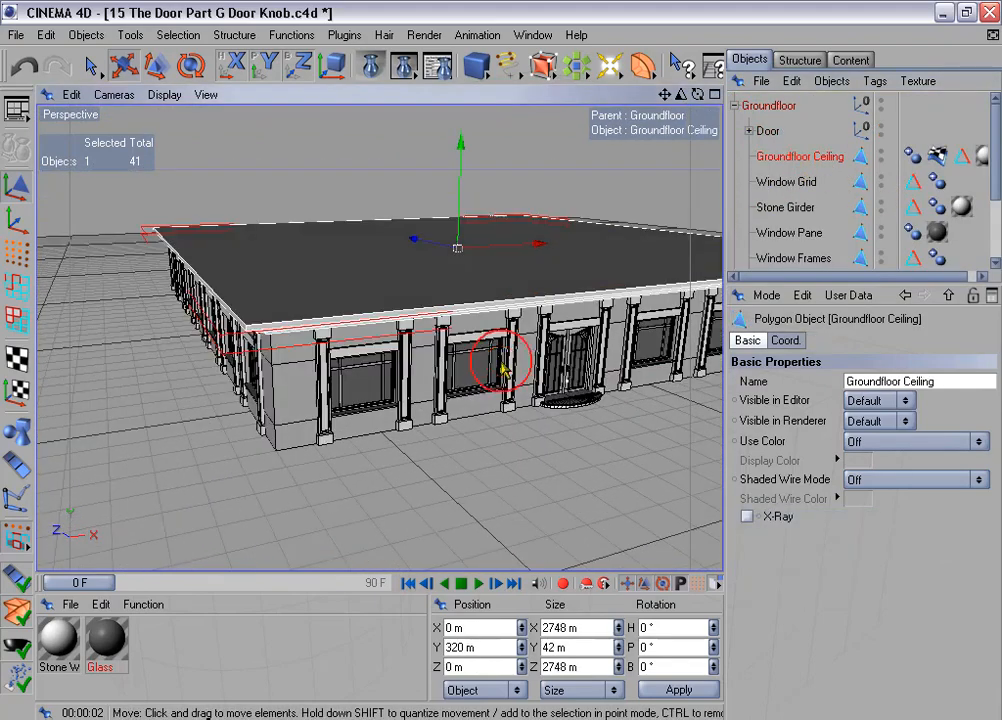
click(16, 318)
click(90, 66)
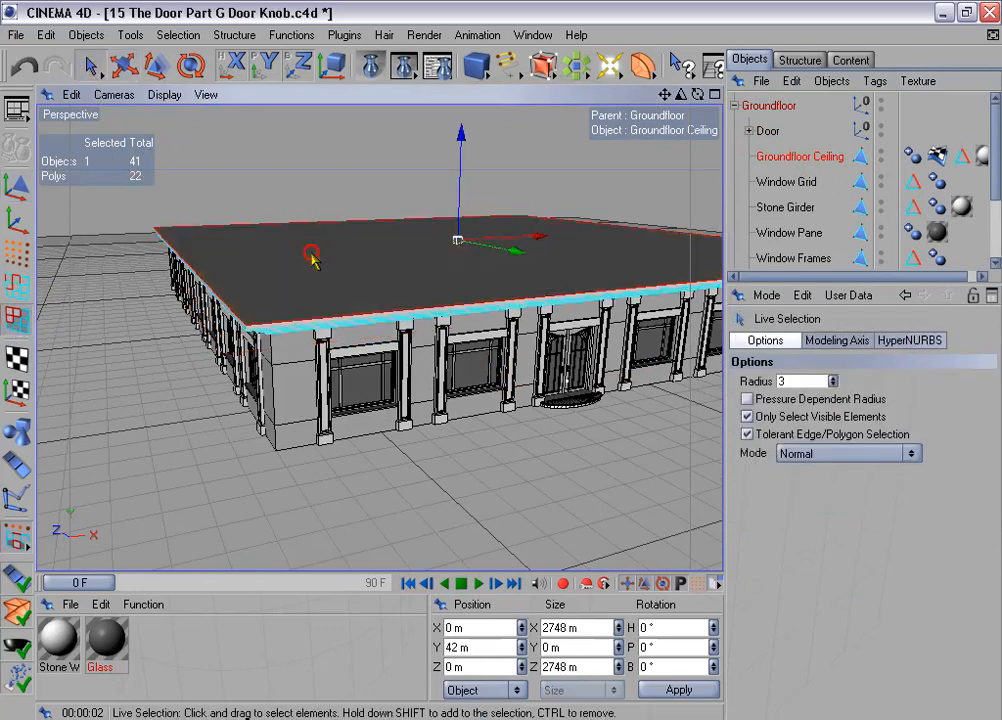
alt+drag(497, 351, 570, 280)
double_click(486, 648)
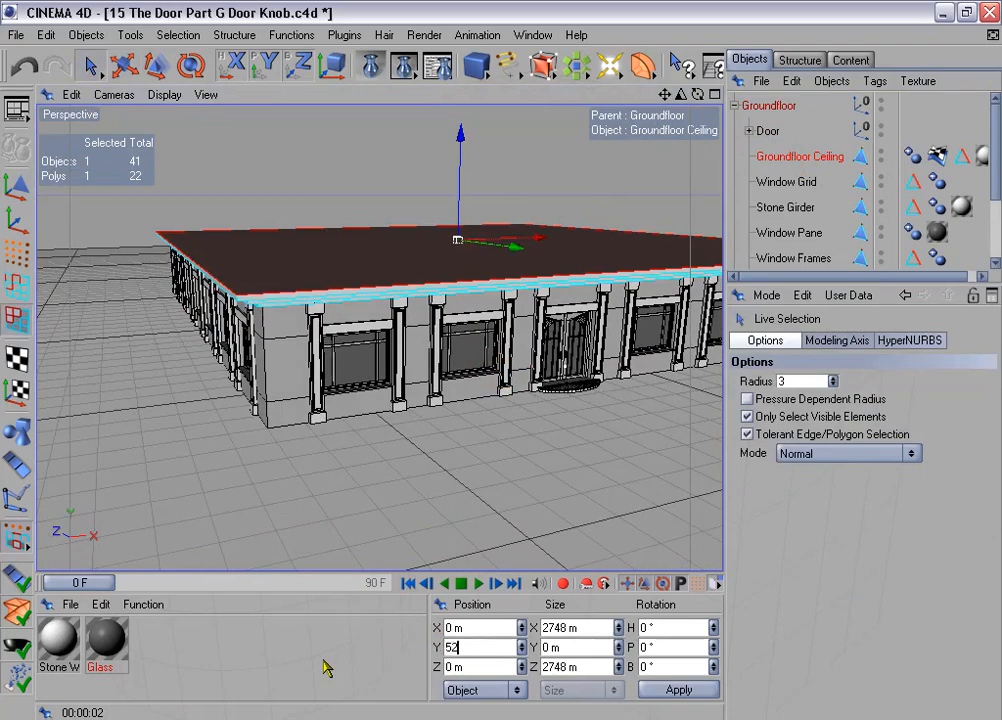
text(52)
key(Return)
alt+drag(503, 359, 538, 309)
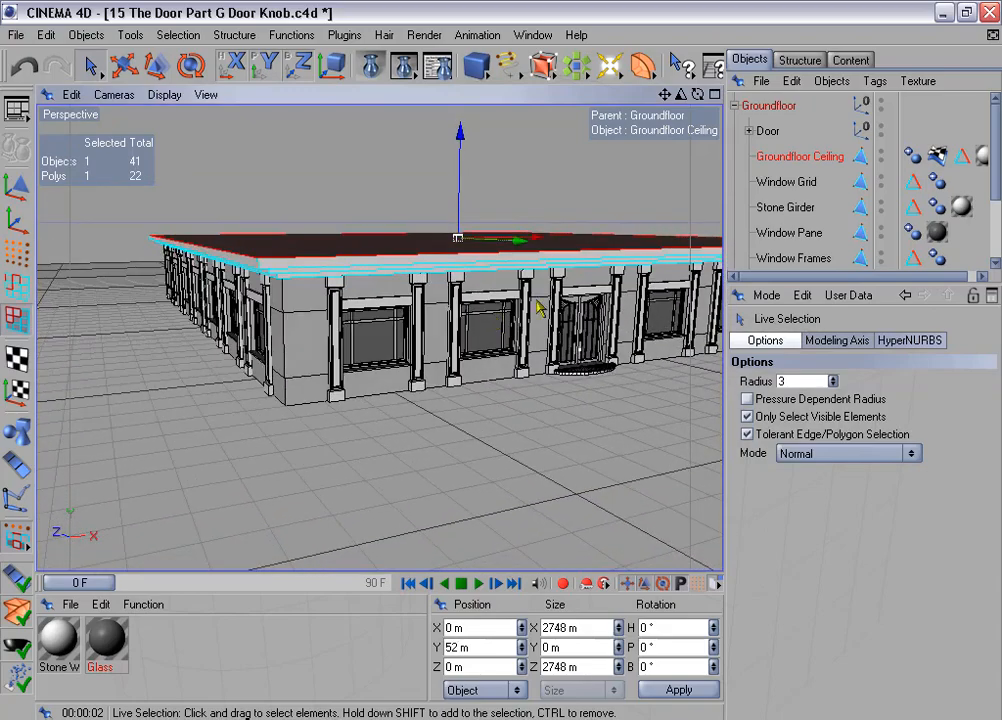
alt+drag(552, 228, 567, 252)
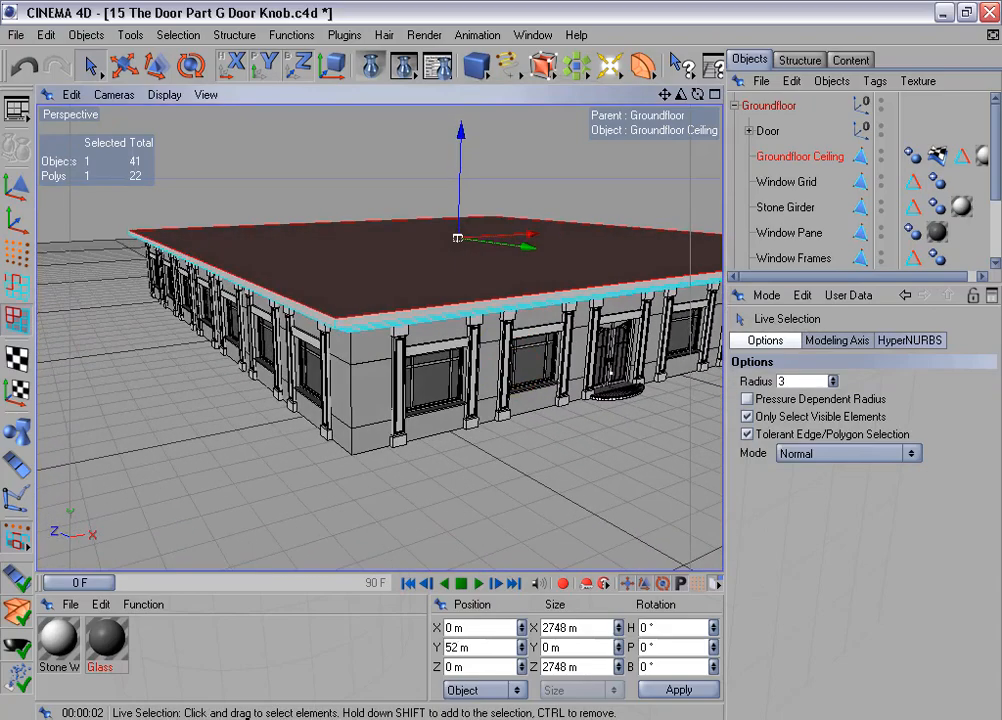
alt+middle_drag(567, 252, 507, 247)
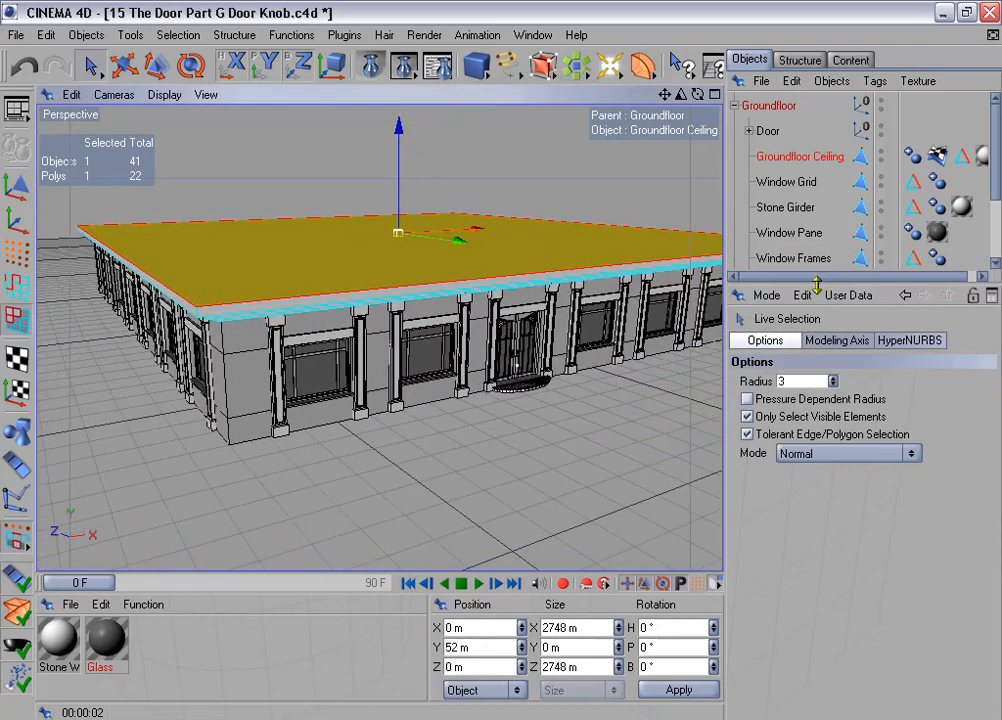
Step: Collapse the Groundfloor group, frame the whole building from its corner, and render it in a maximised Picture Viewer
drag(816, 287, 816, 357)
click(735, 105)
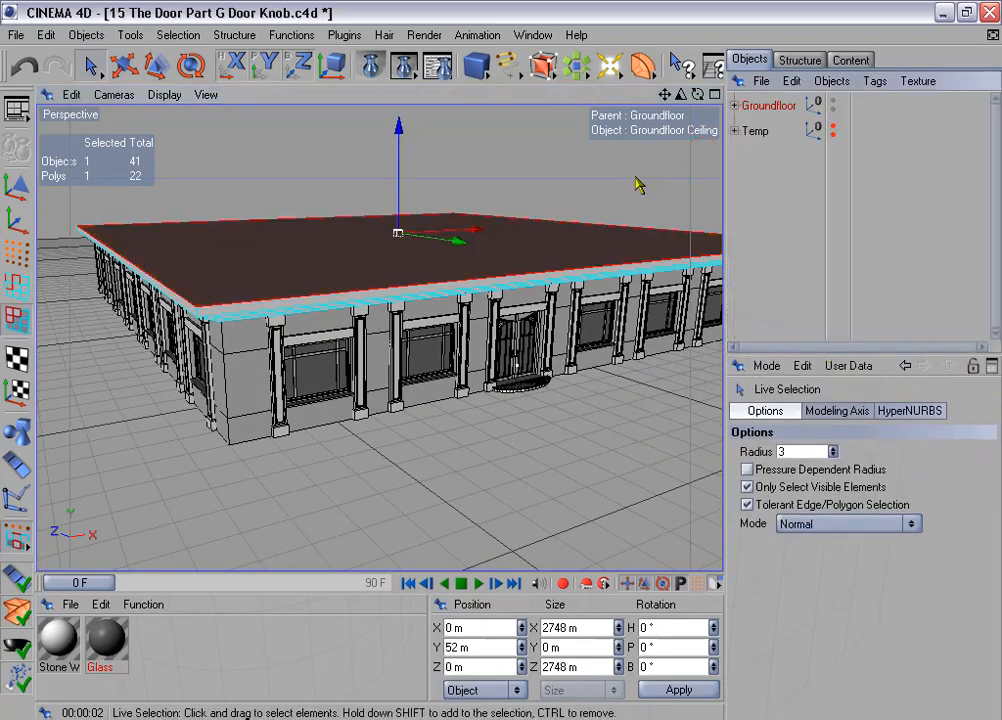
alt+drag(618, 165, 646, 147)
alt+middle_drag(618, 165, 570, 176)
scroll(618, 165, down, 1)
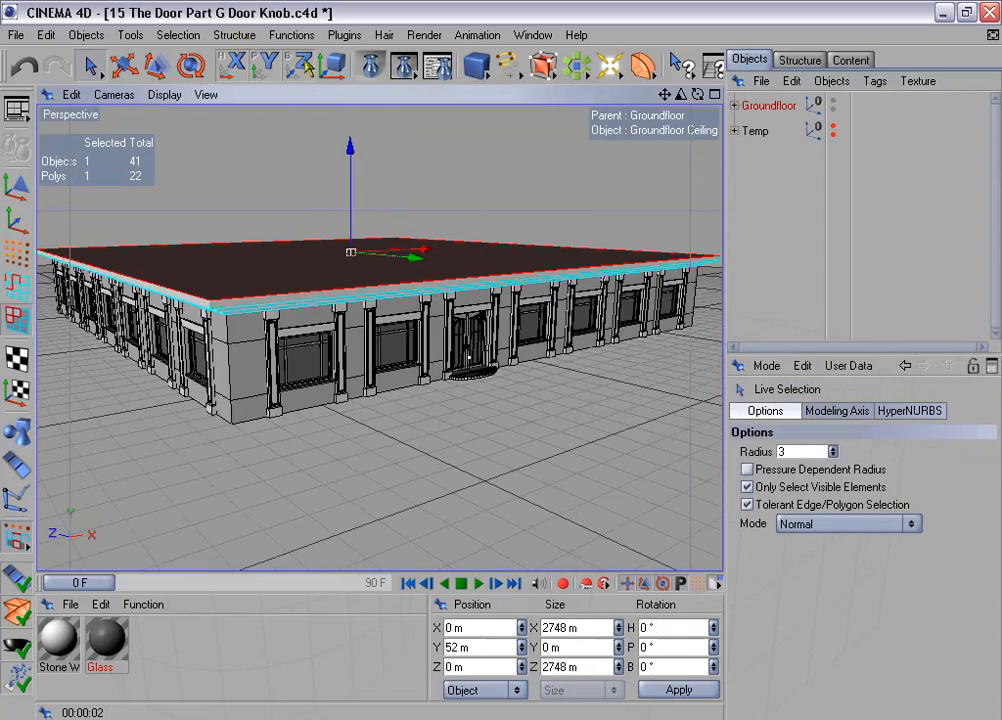
click(372, 66)
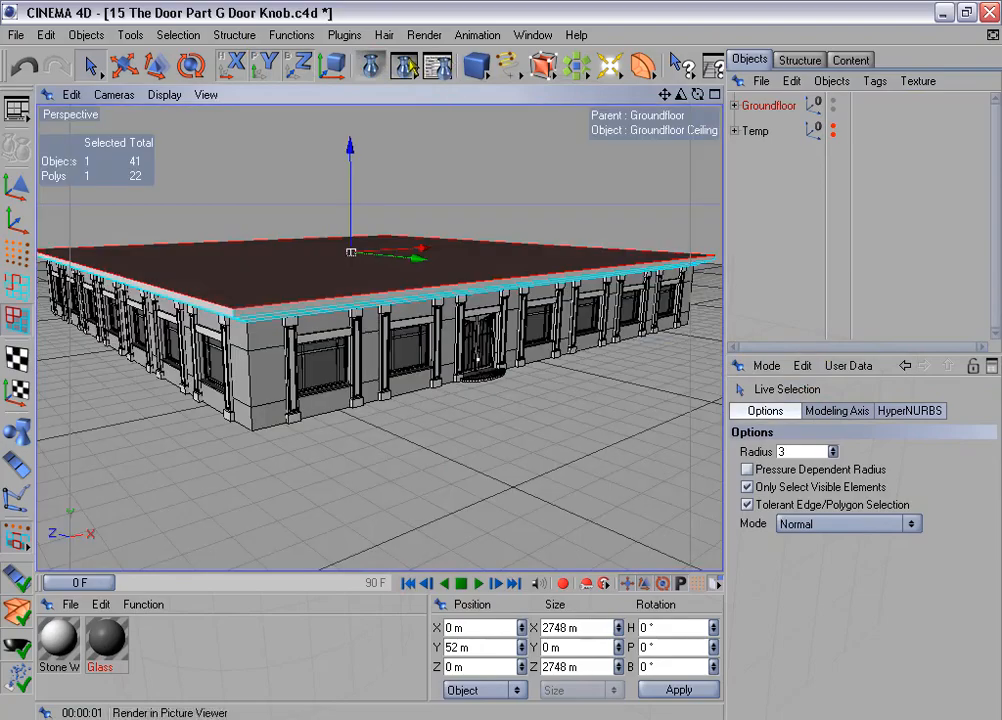
click(437, 66)
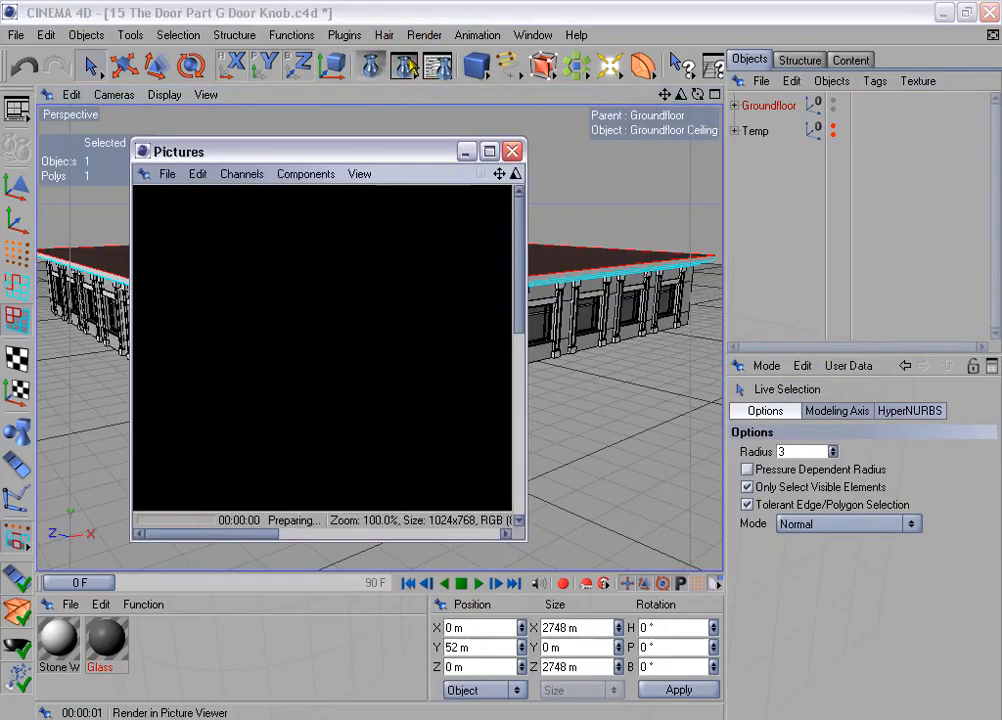
click(490, 152)
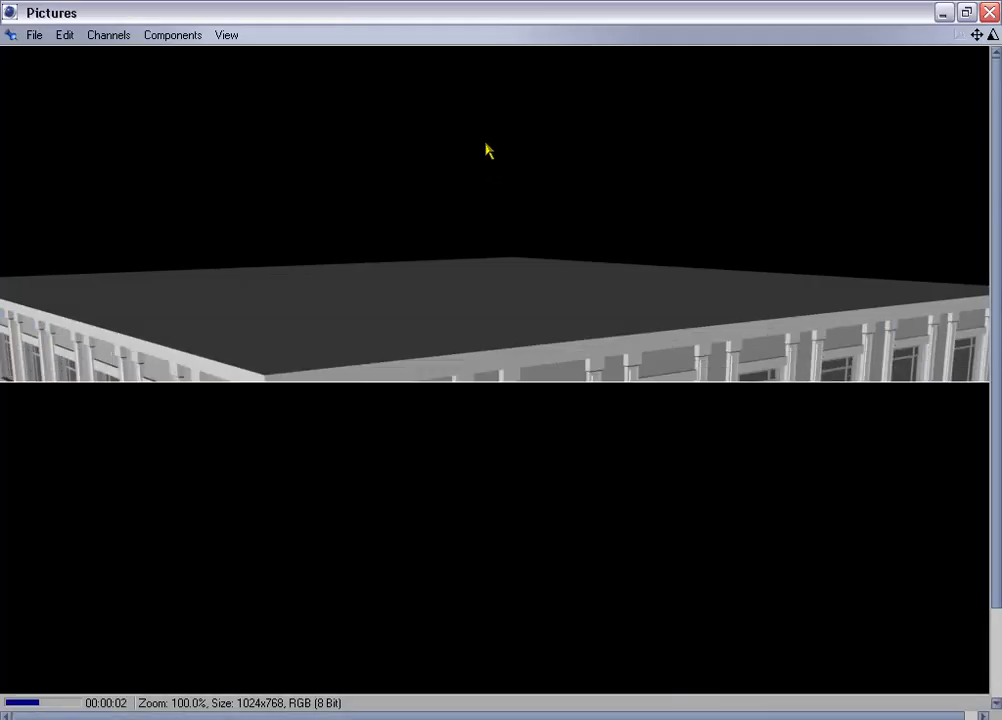